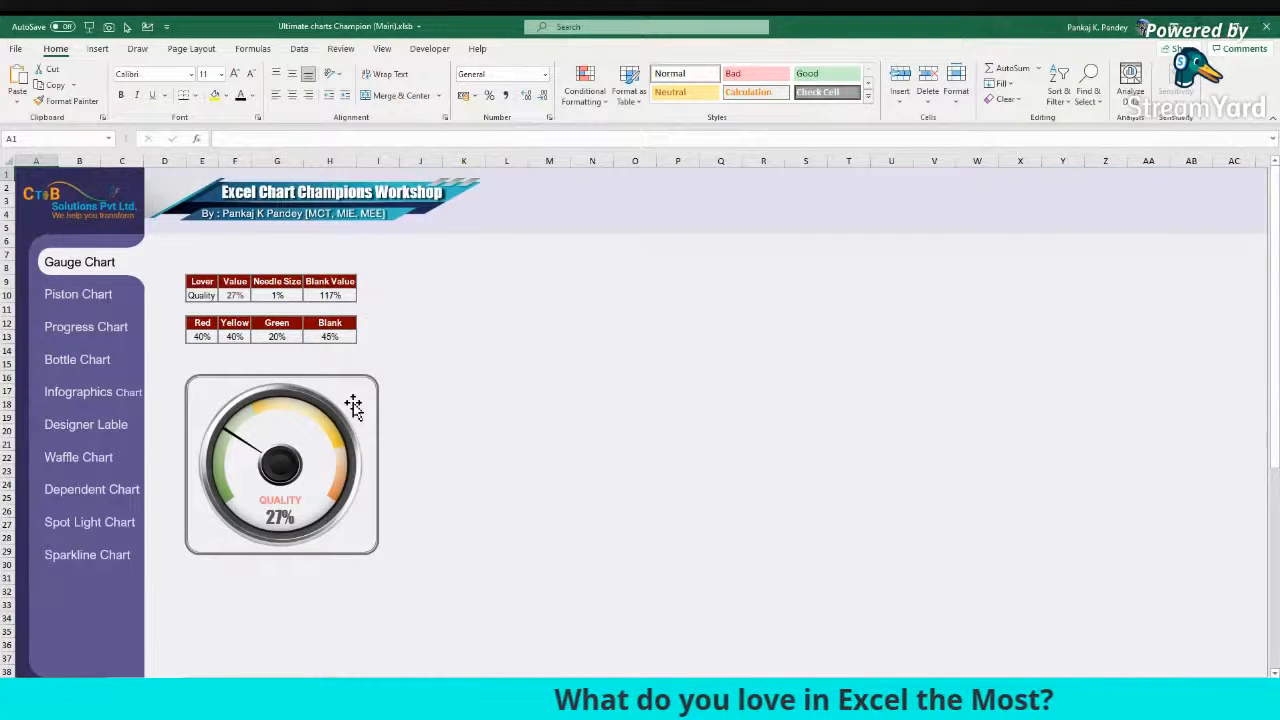
# Step: Enter the label Quality in N14 with =RAND() in O14 and recalculate the sheet several times
pyautogui.click(585, 349)
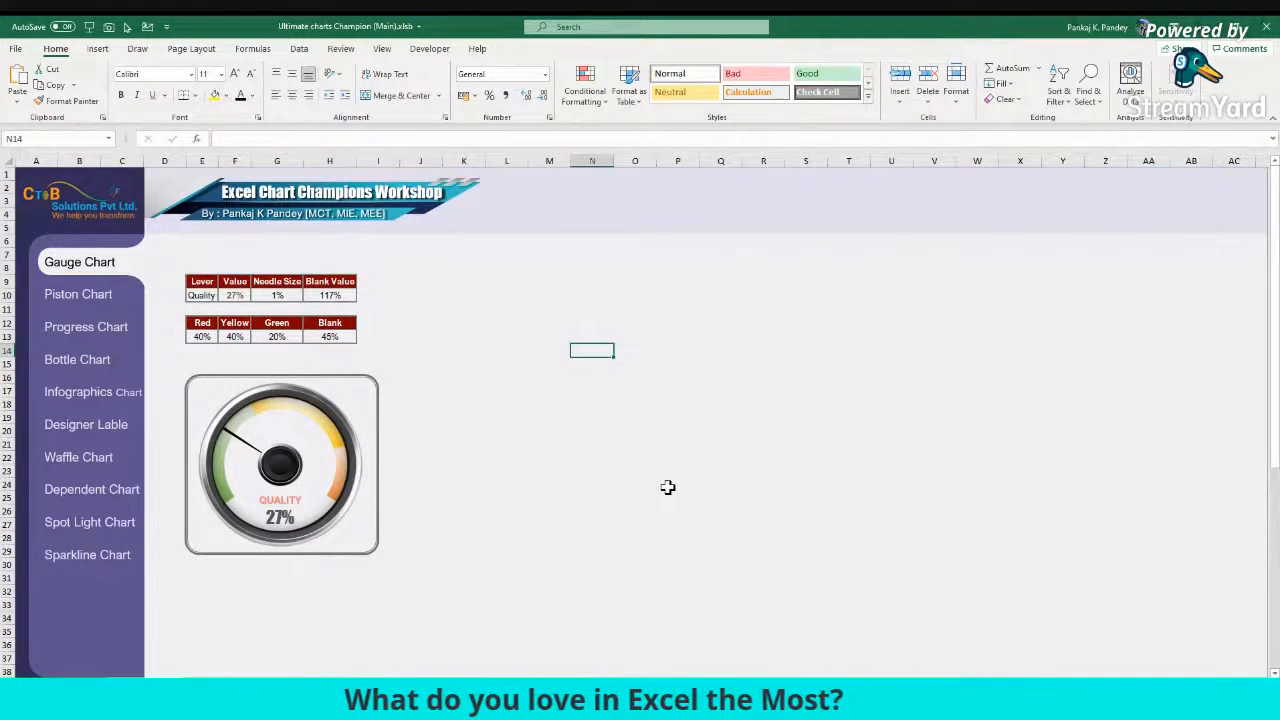
pyautogui.write('Quality')
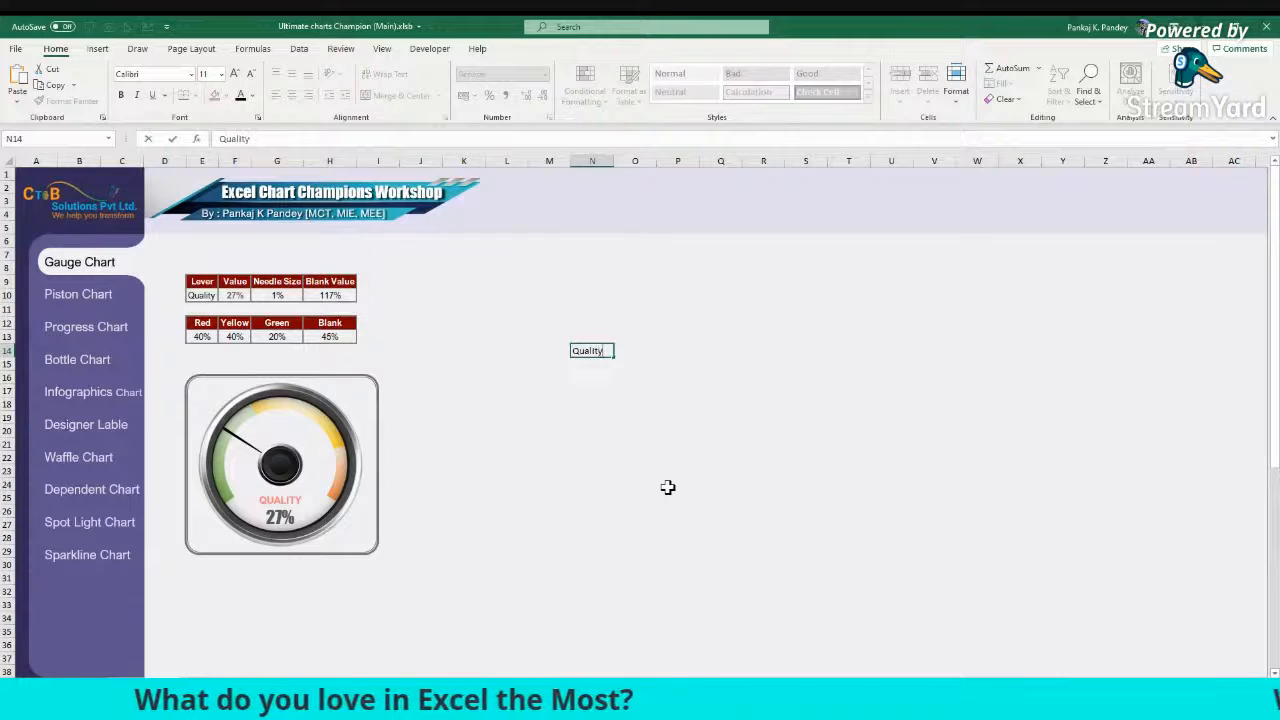
pyautogui.press('Tab')
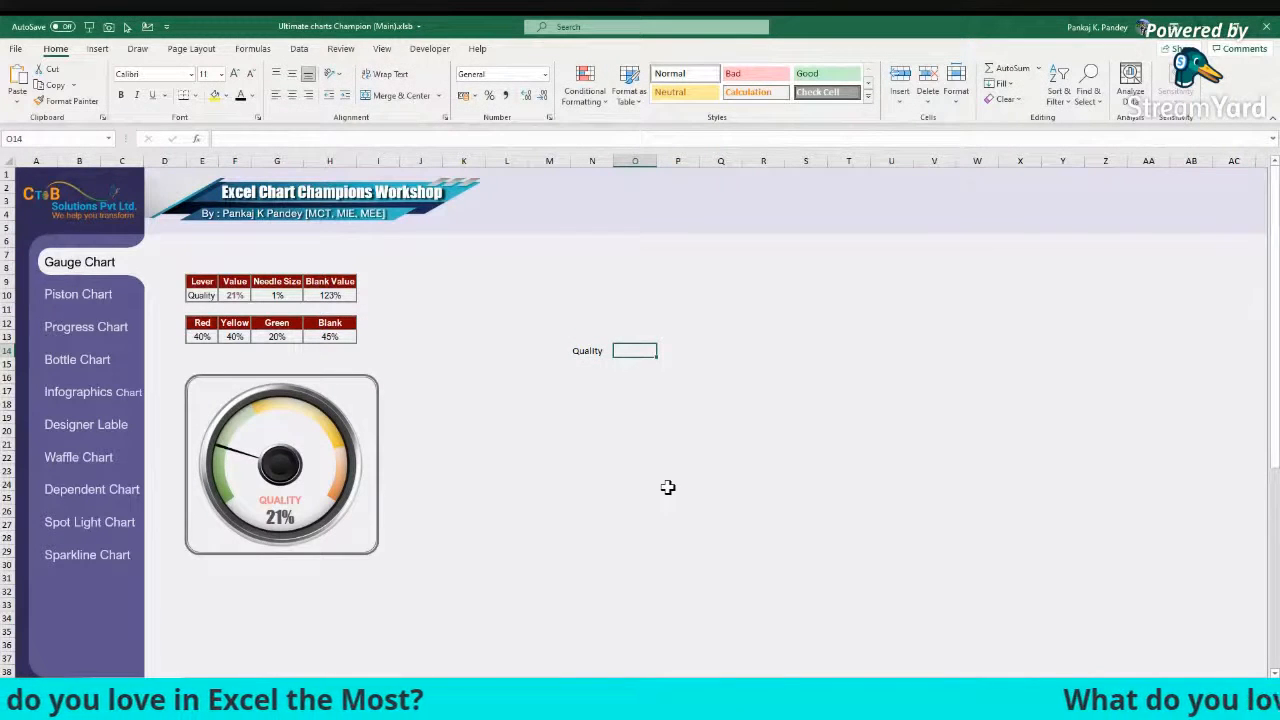
pyautogui.write('=rand')
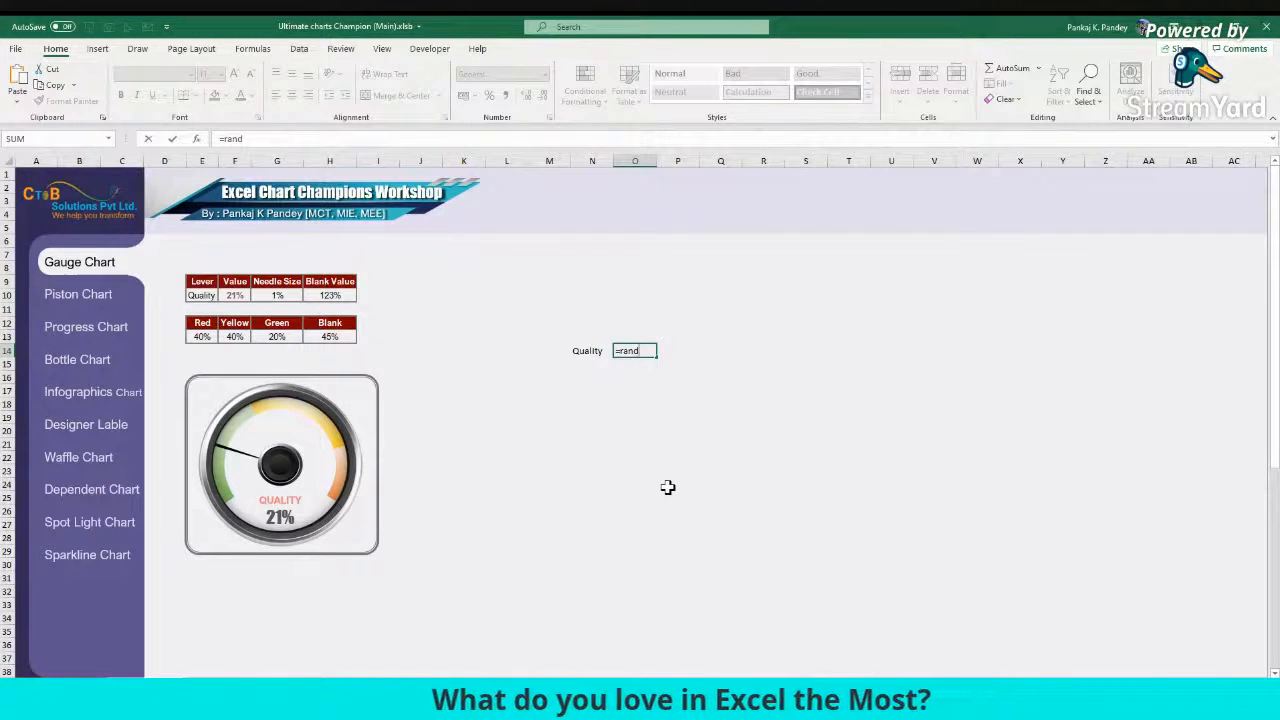
pyautogui.write('()')
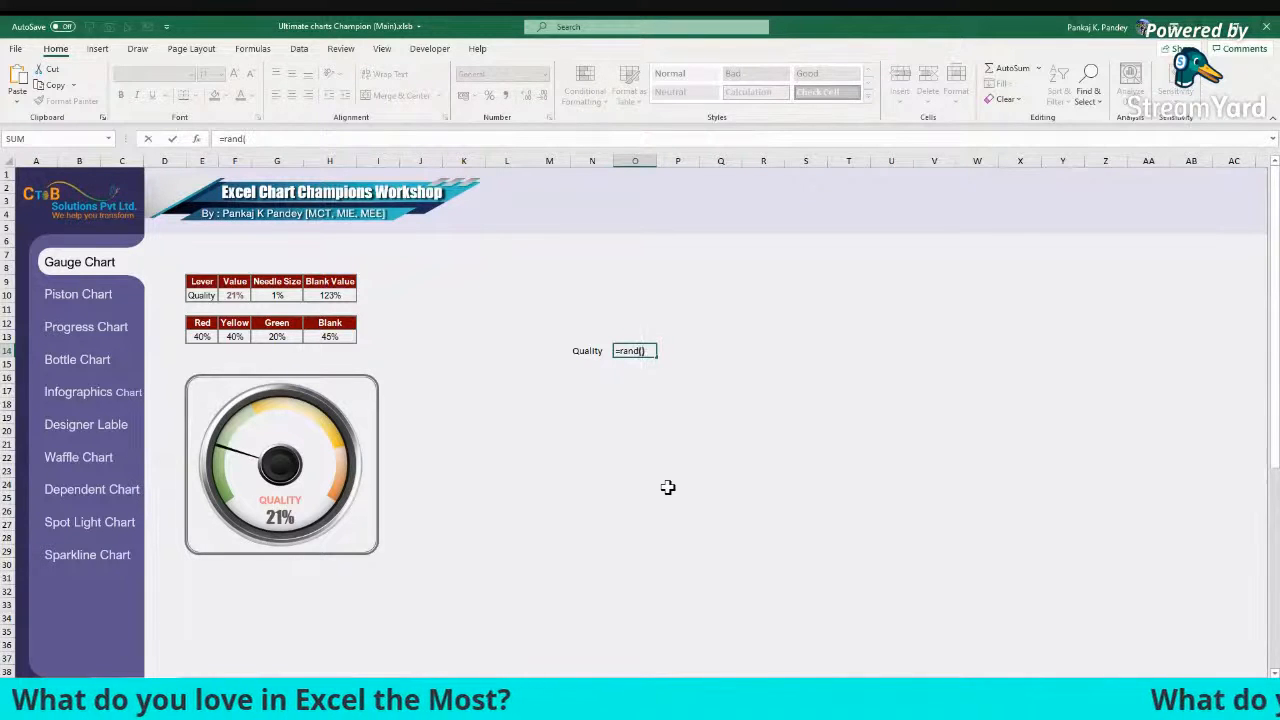
pyautogui.hotkey('ctrl', 'Return')
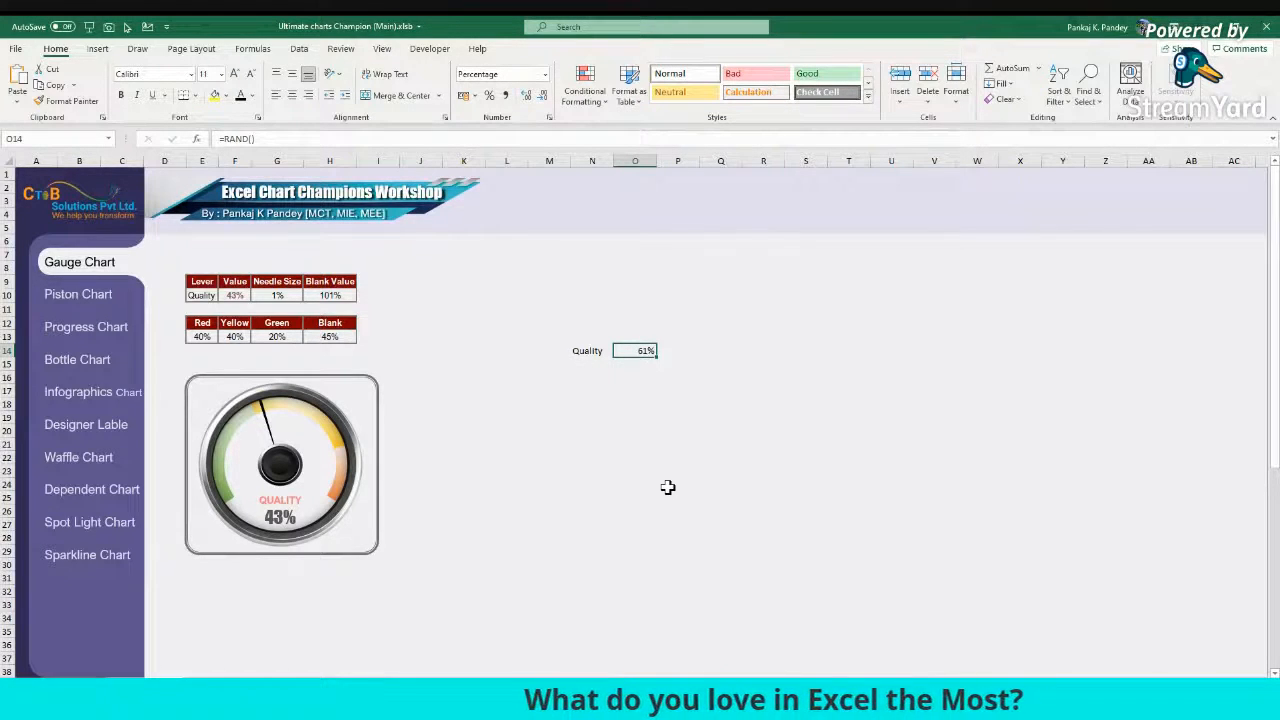
pyautogui.press('F9')
pyautogui.press('F9')
pyautogui.press('F9')
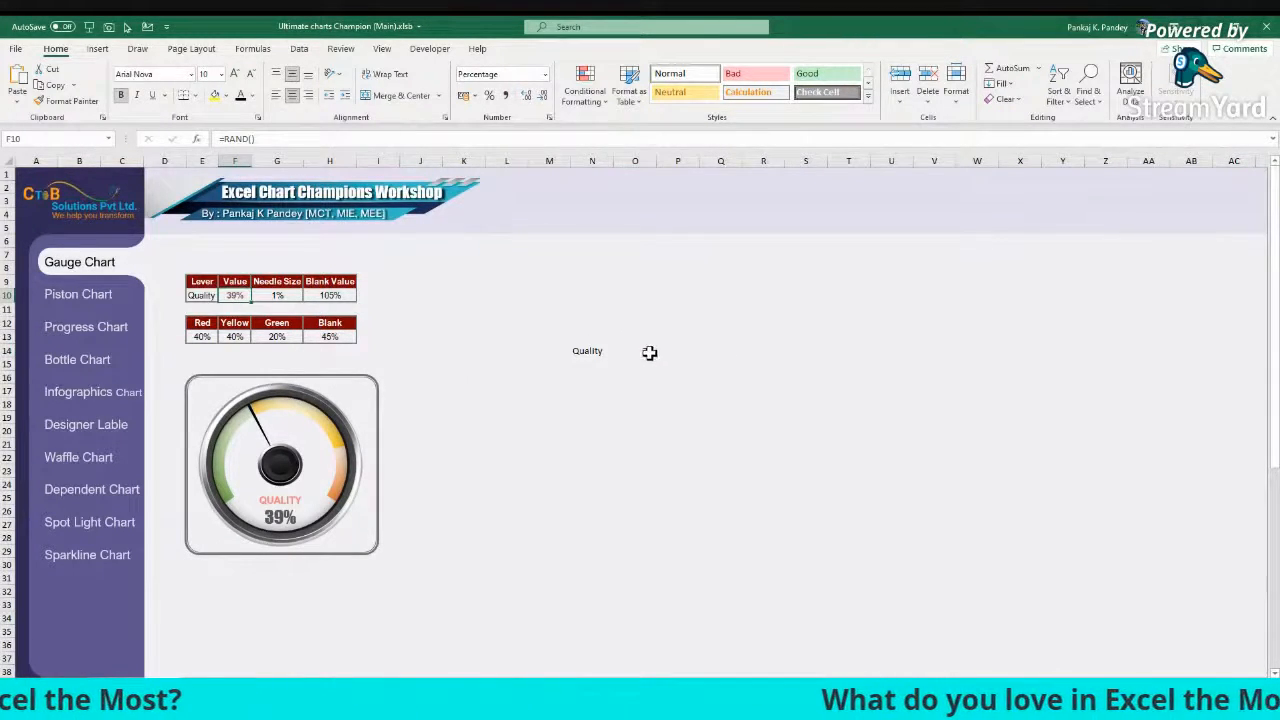
# Step: Clear the trial label and random value from N14:O14
pyautogui.moveTo(586, 351); pyautogui.dragTo(650, 351)
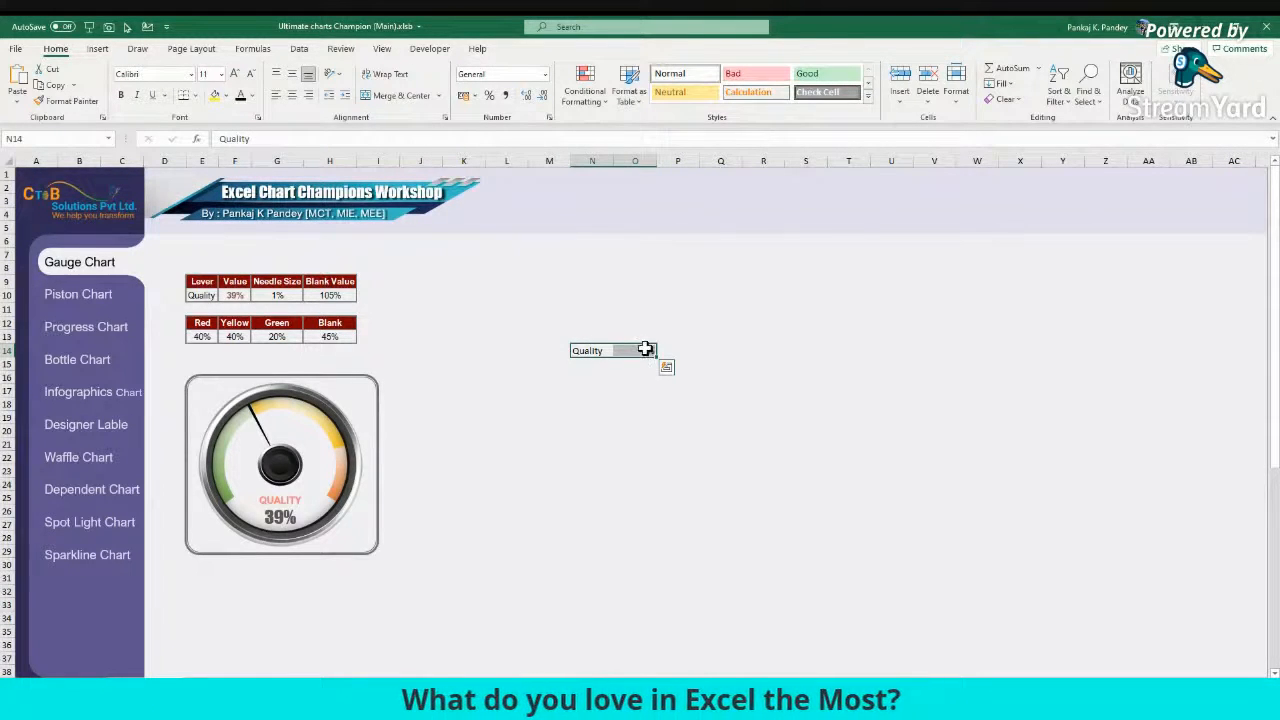
pyautogui.moveTo(580, 350); pyautogui.dragTo(652, 350)
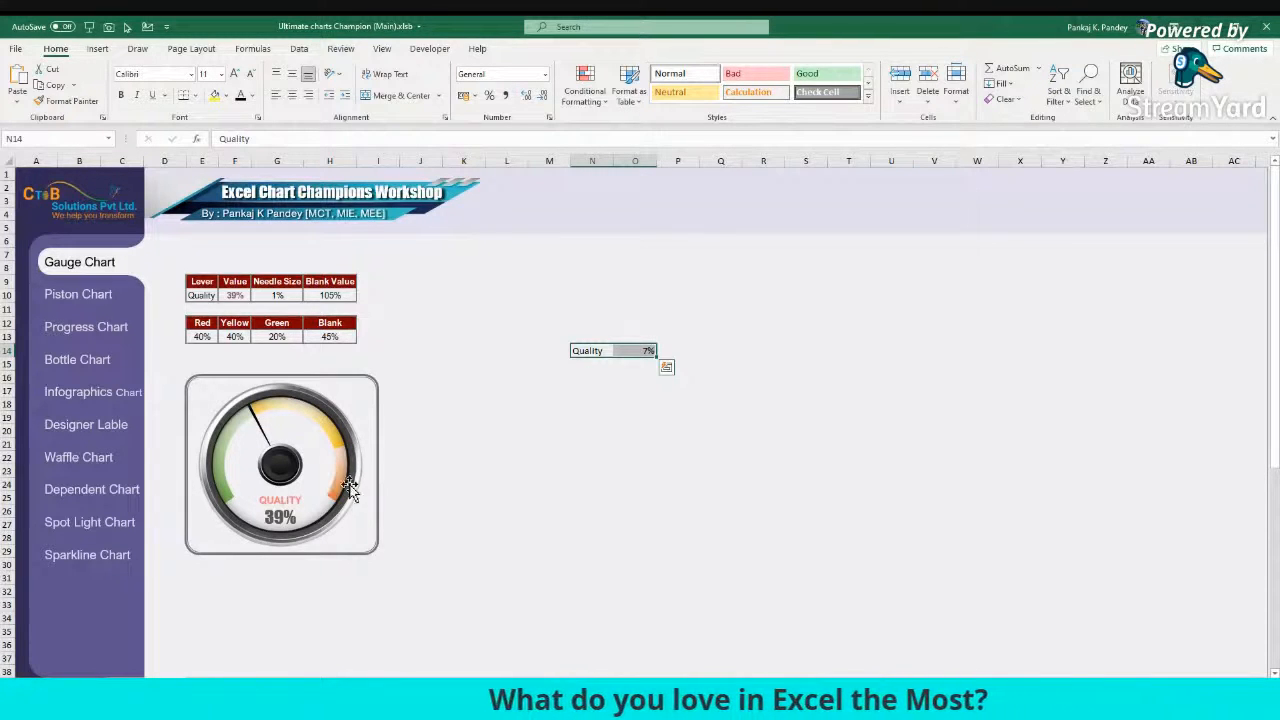
pyautogui.press('Delete')
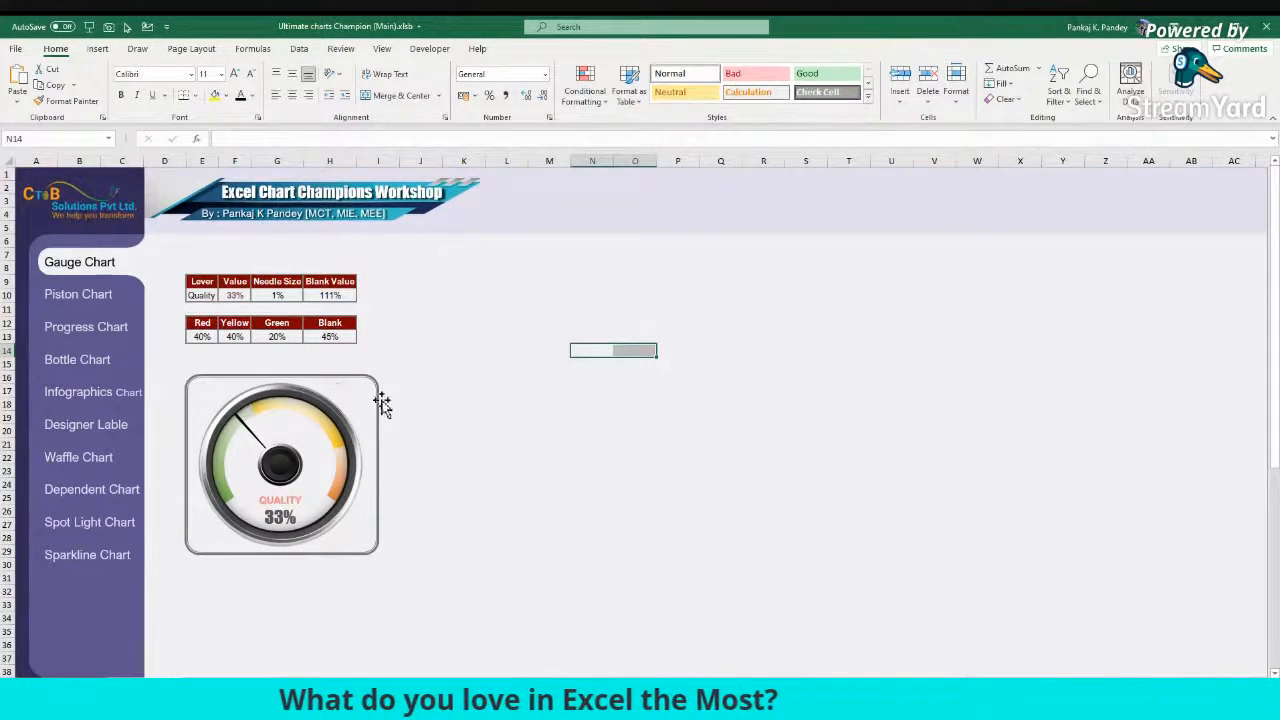
pyautogui.moveTo(200, 282); pyautogui.dragTo(349, 336)
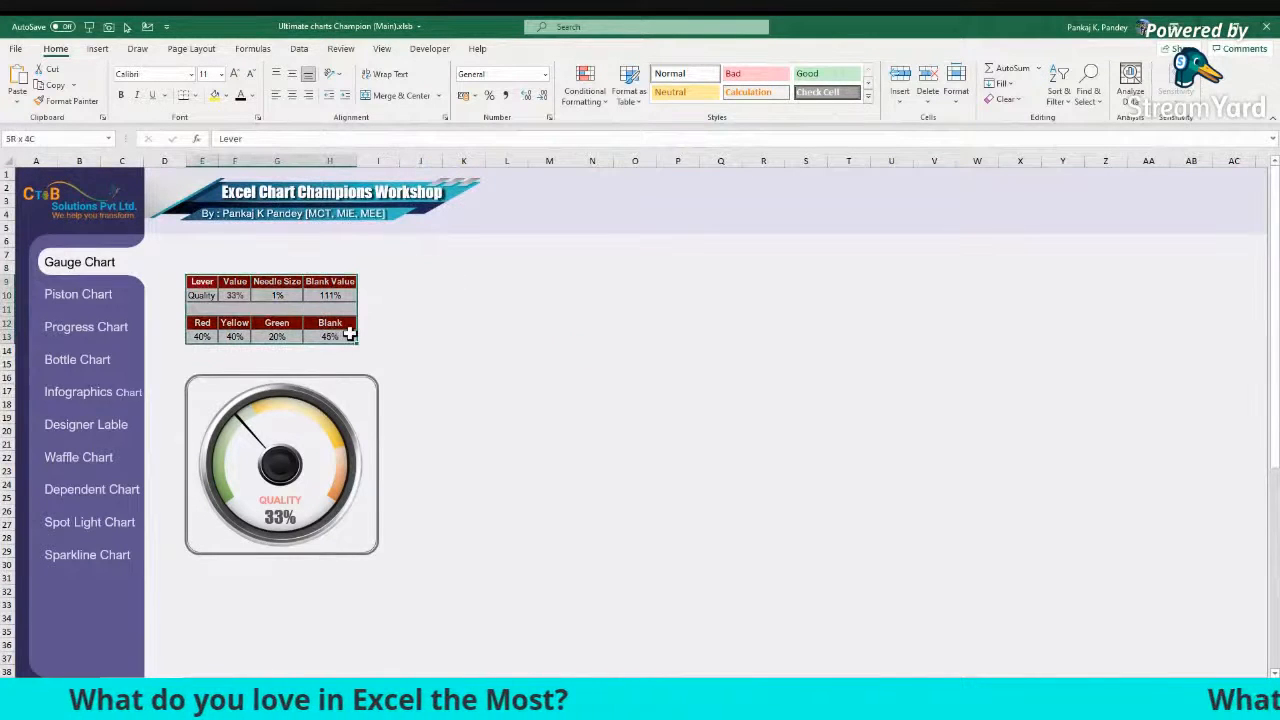
pyautogui.hotkey('ctrl', 'c')
pyautogui.click(508, 281)
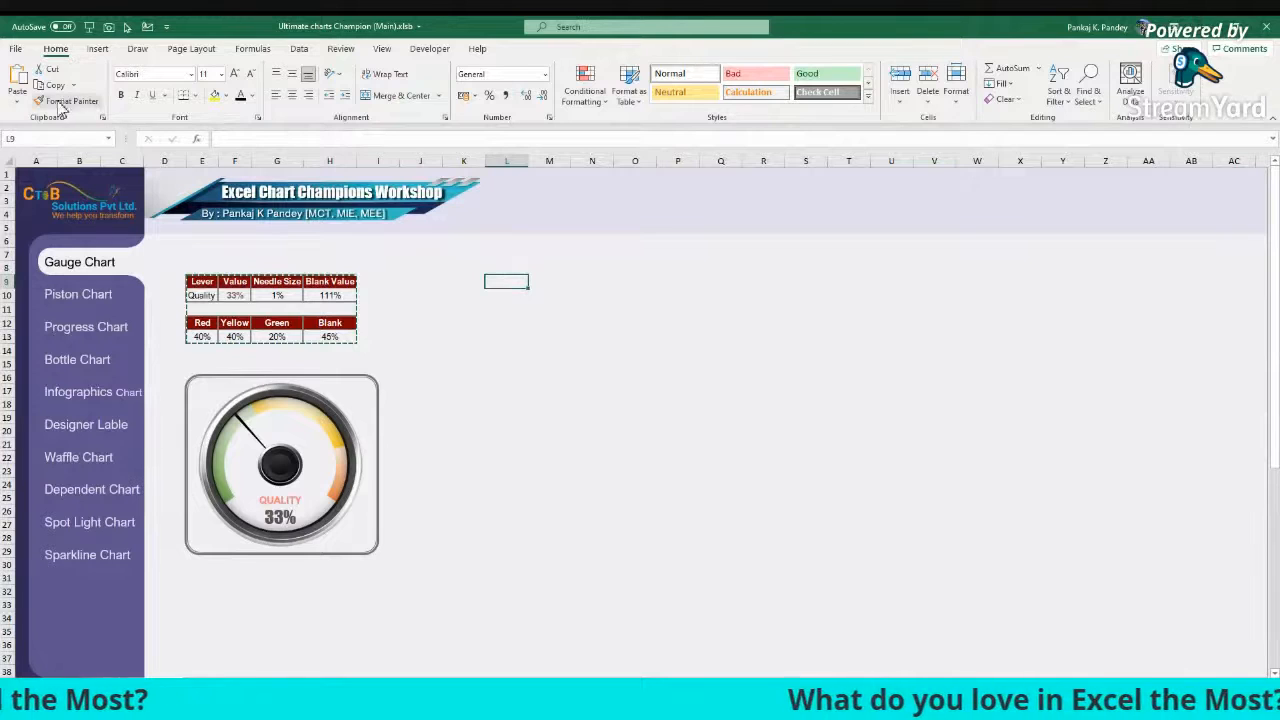
# Step: Copy only the formatting of the two gauge data tables in E9:H13 to the range starting at K9
pyautogui.moveTo(200, 282); pyautogui.dragTo(349, 337)
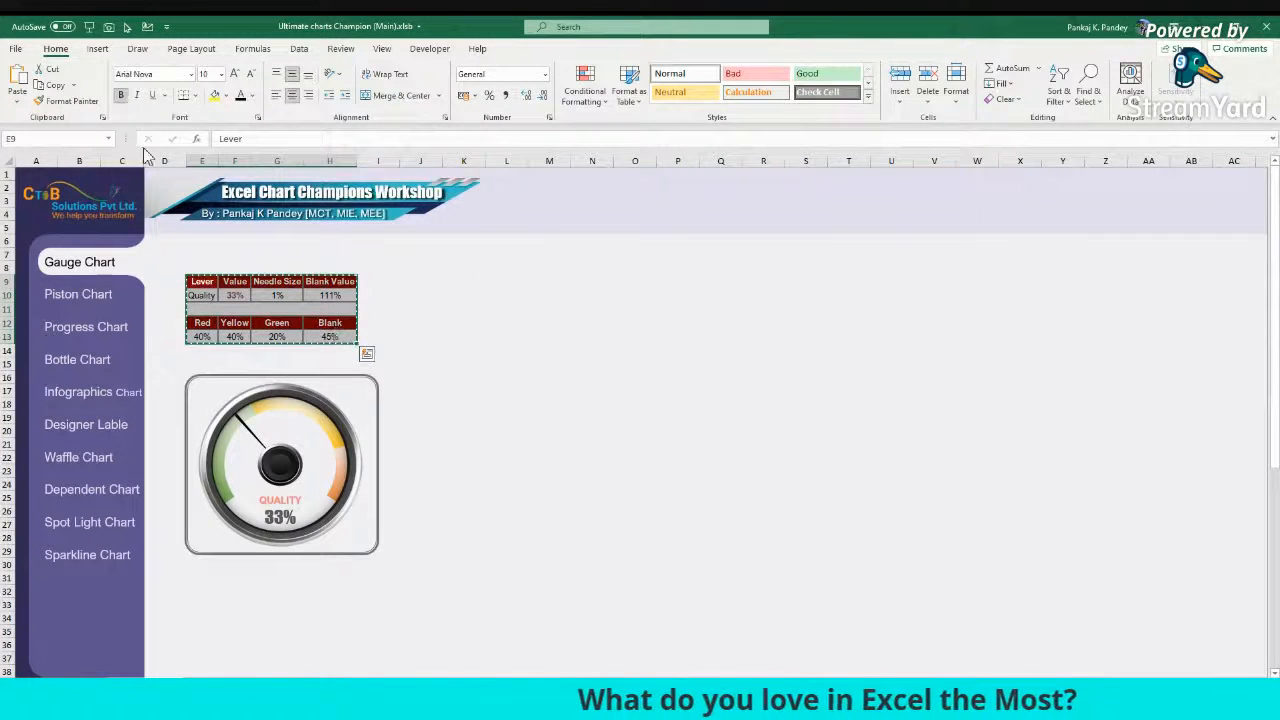
pyautogui.click(72, 103)
pyautogui.click(466, 279)
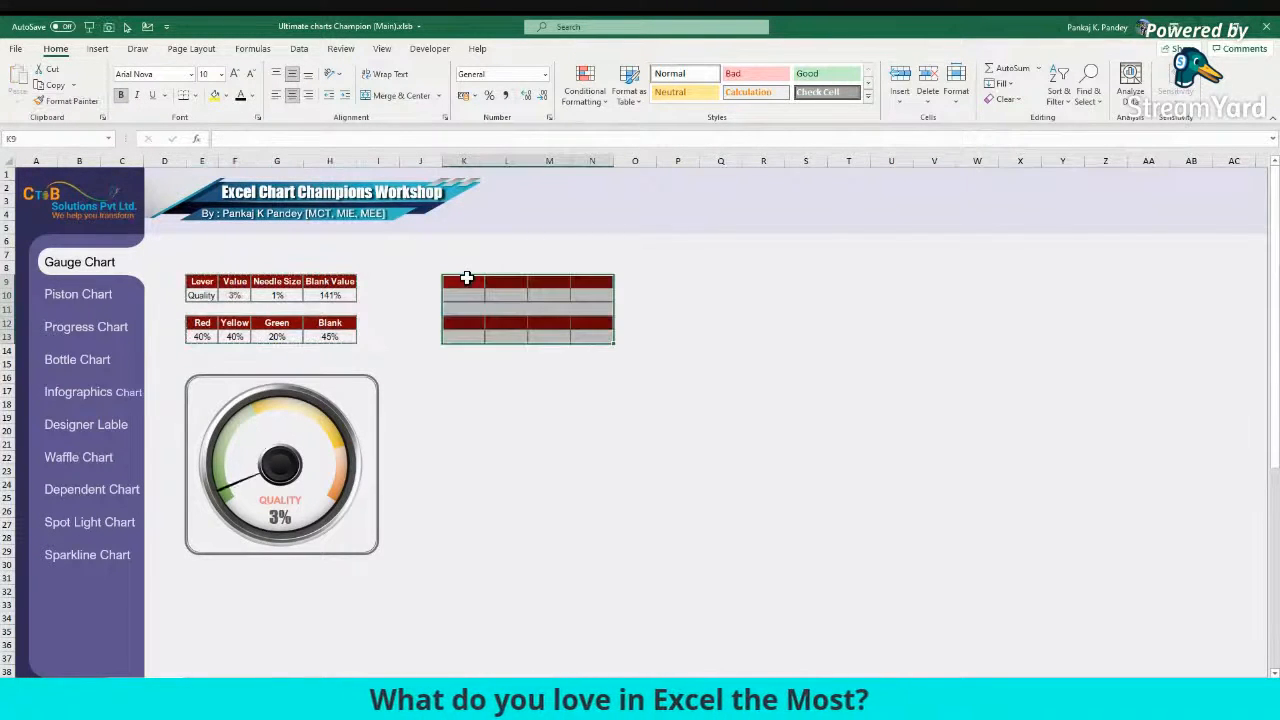
# Step: Enter the header Lever in K9 and the label Quality below it in K10
pyautogui.click(471, 284)
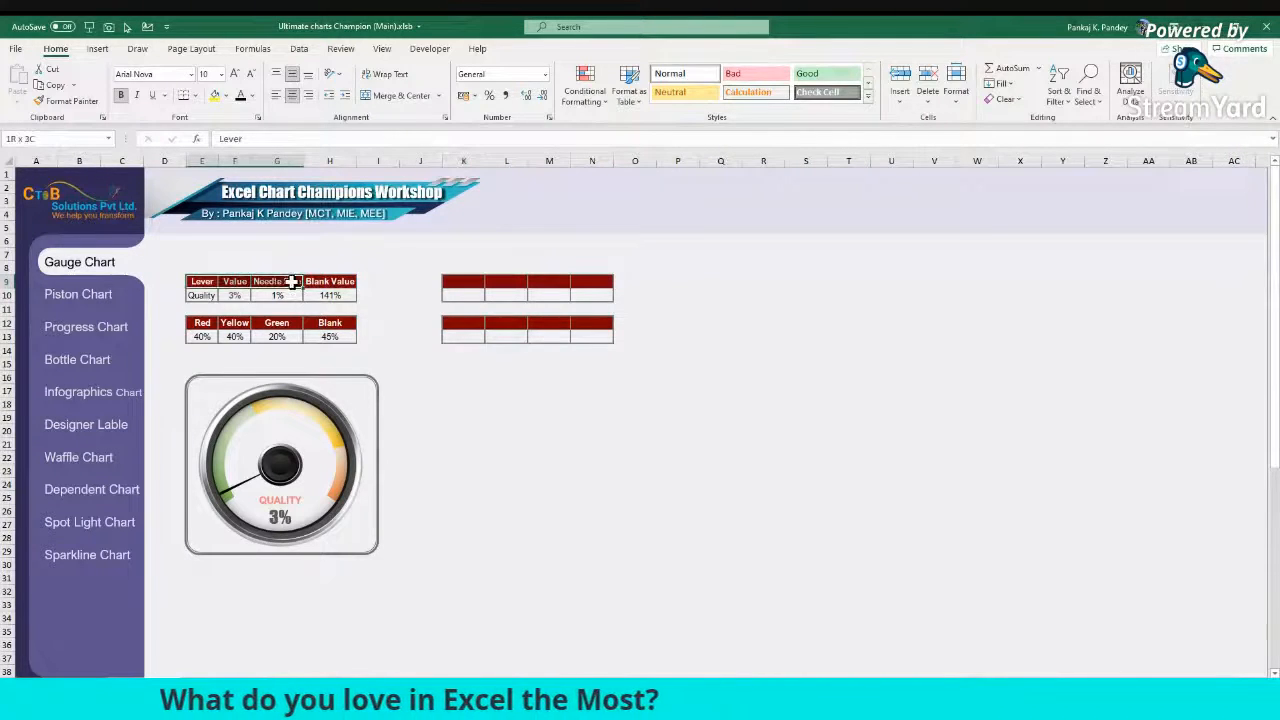
pyautogui.write('Lever')
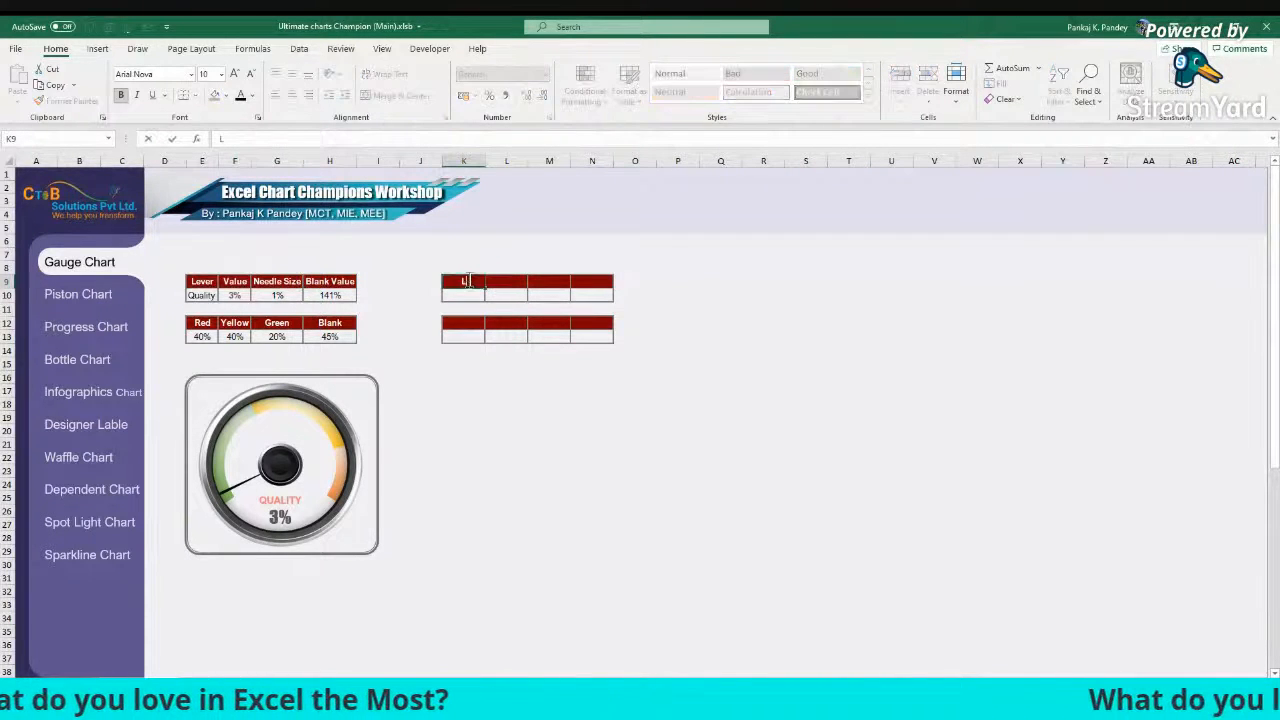
pyautogui.press('Return')
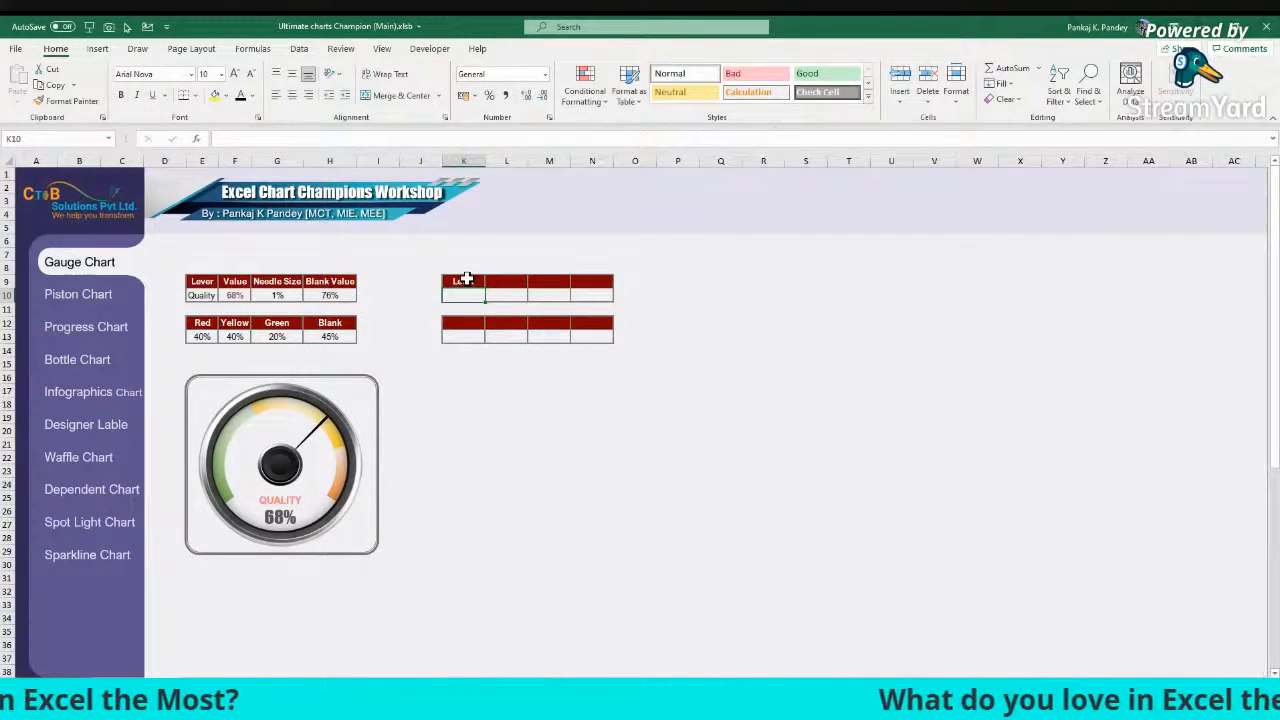
pyautogui.write('85')
pyautogui.press('Escape')
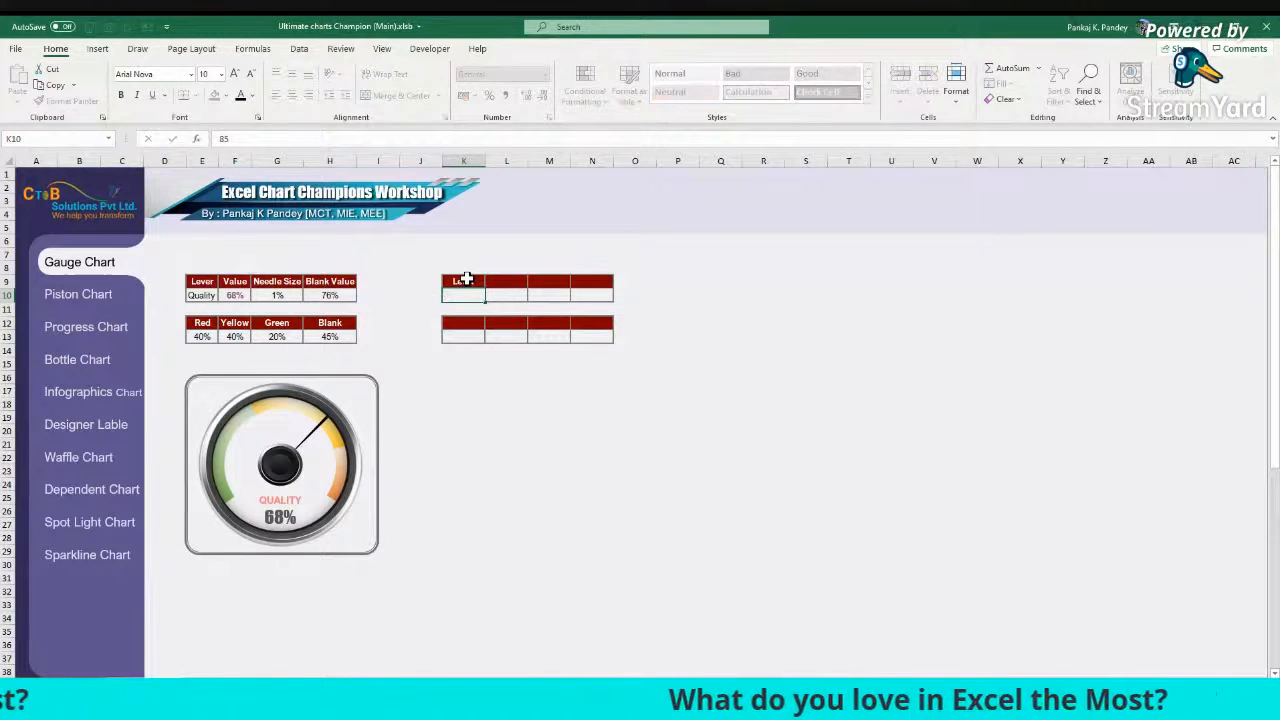
pyautogui.write('S')
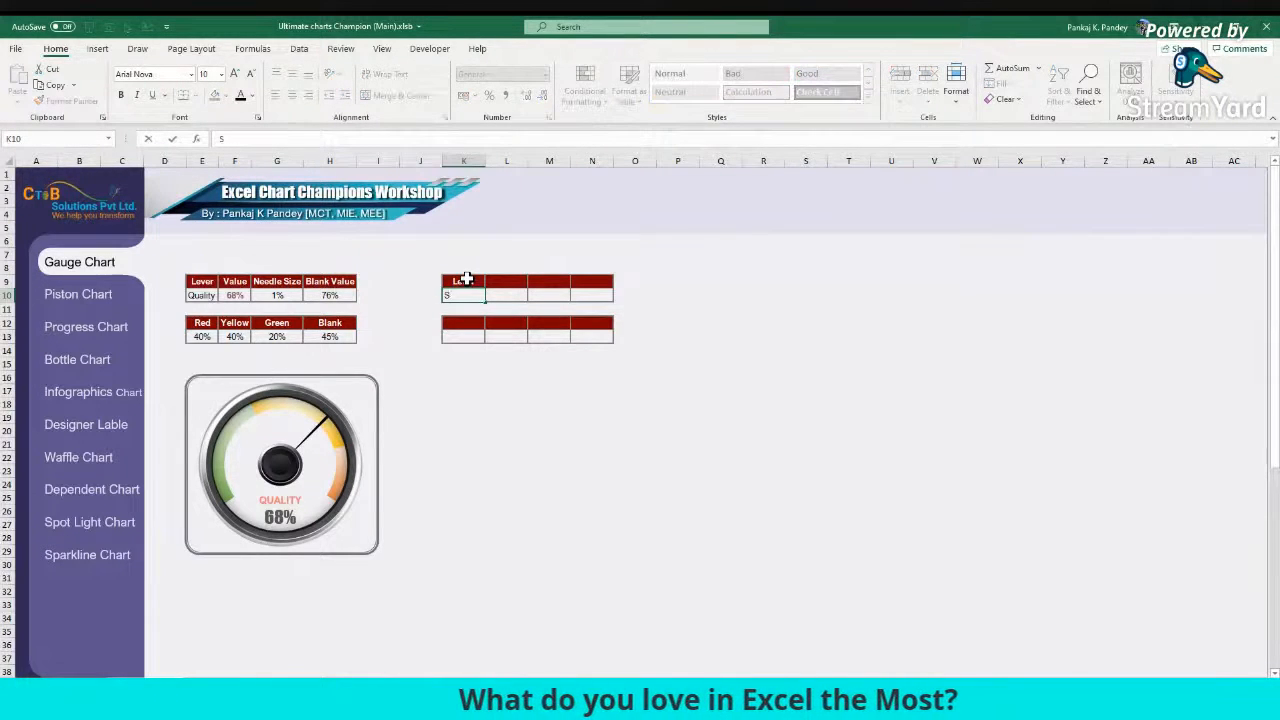
pyautogui.press('BackSpace')
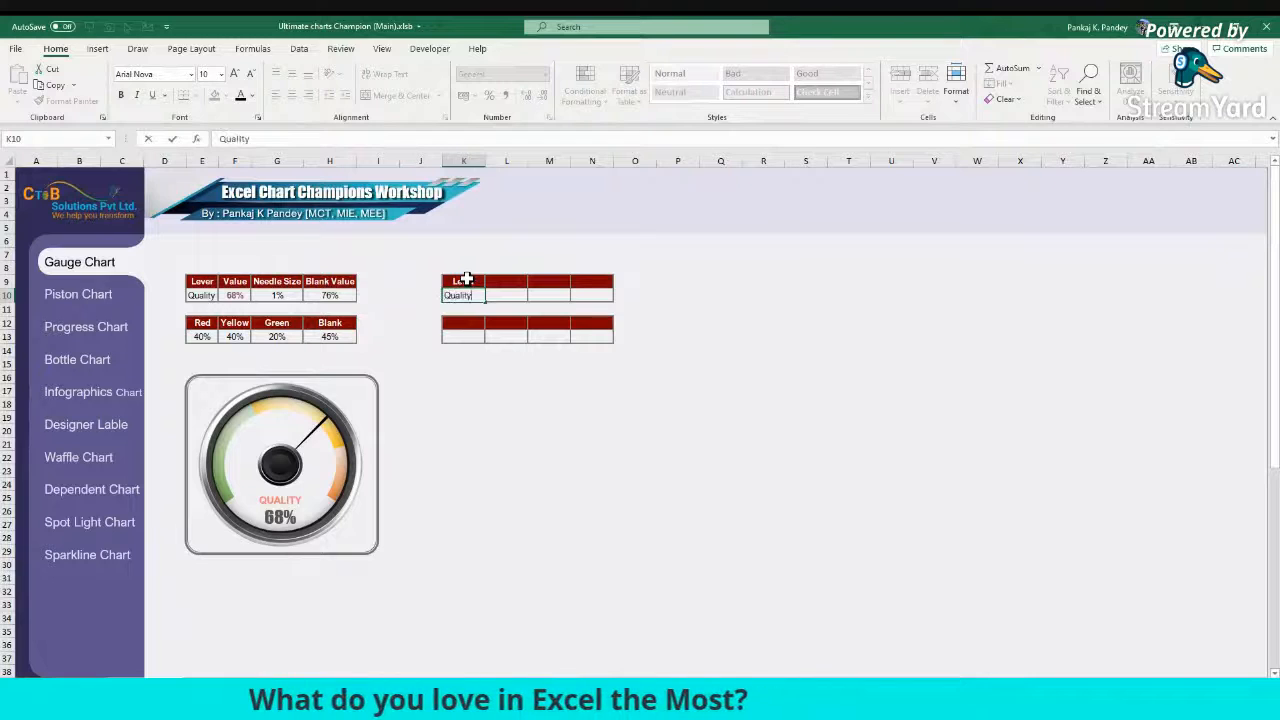
pyautogui.press('Return')
# Step: Enter the header Value in L9 and 58% below it in L10
pyautogui.press('Right')
pyautogui.press('Up')
pyautogui.write('Valu')
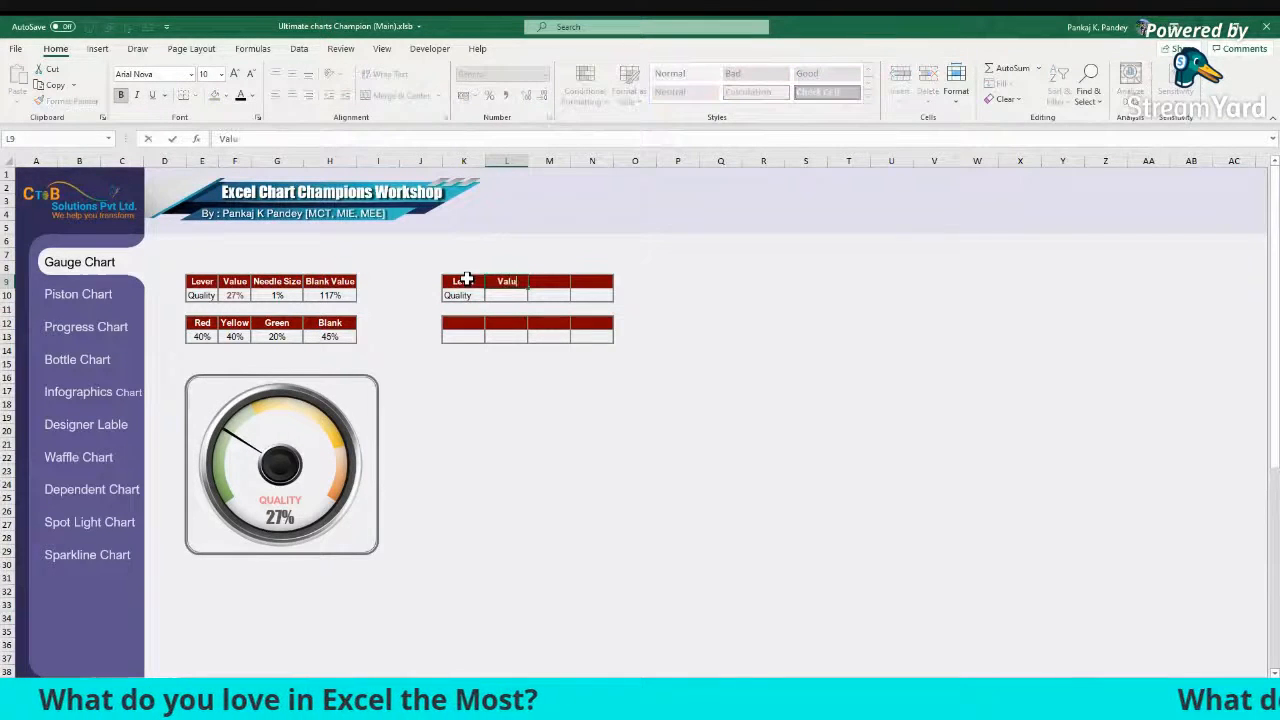
pyautogui.write('e')
pyautogui.press('Return')
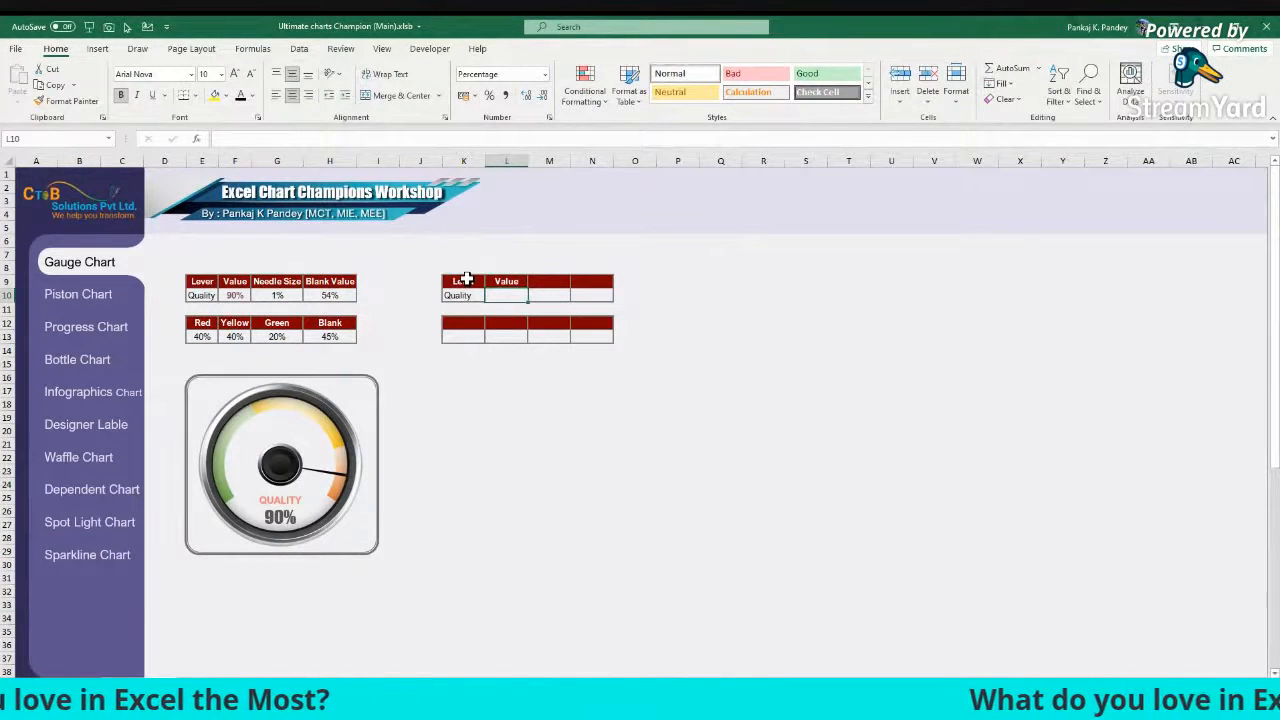
pyautogui.write('58')
pyautogui.hotkey('ctrl', 'Return')
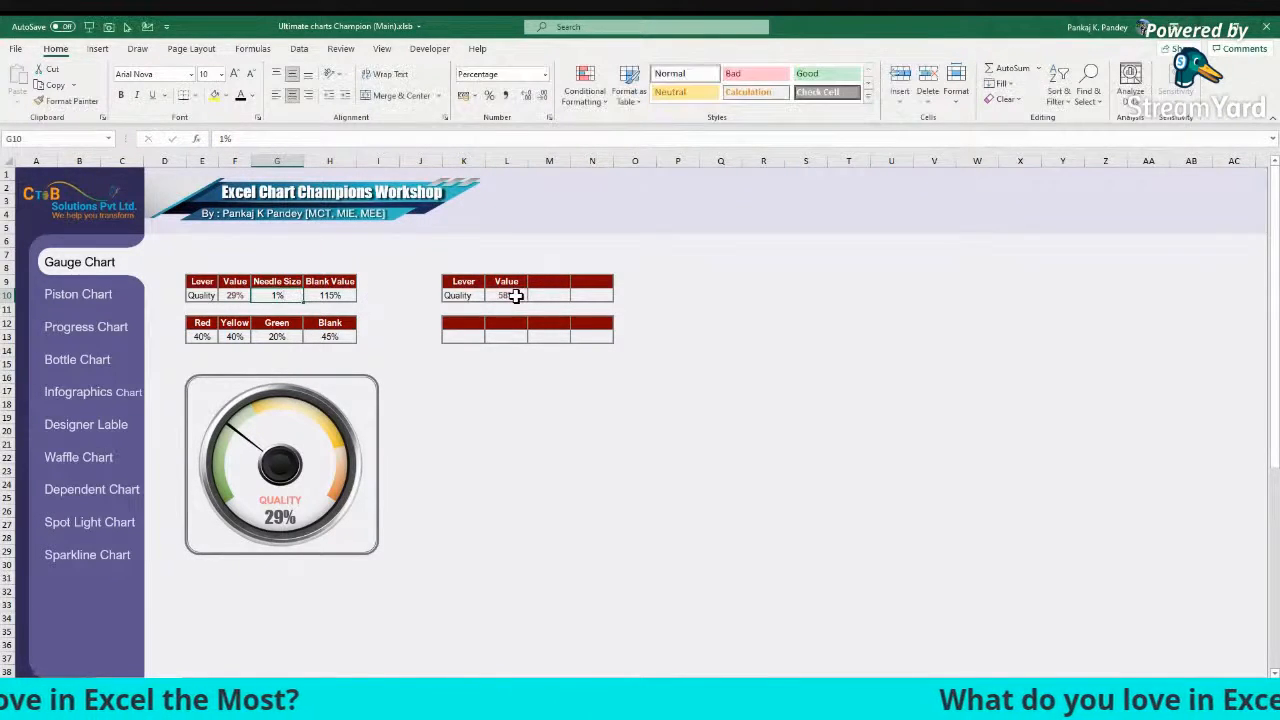
# Step: Enter the header Needle Size in M9 and 1% below it in M10
pyautogui.click(535, 296)
pyautogui.click(545, 281)
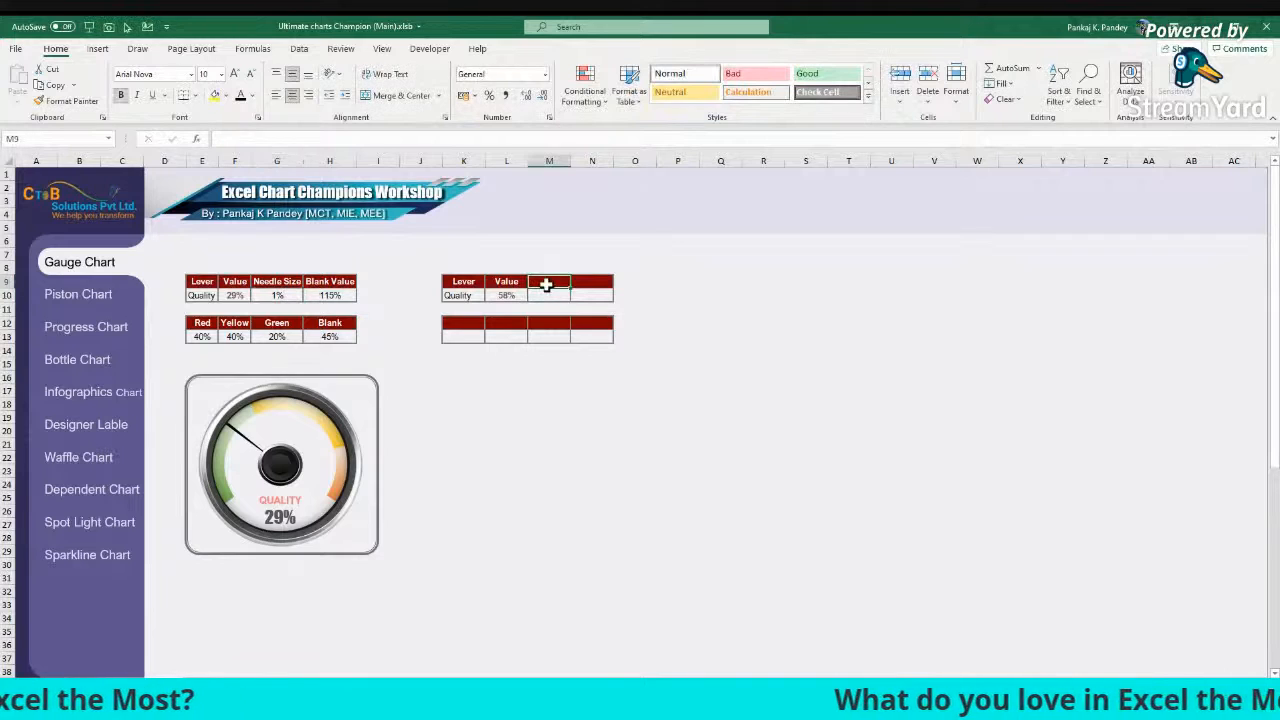
pyautogui.click(233, 432)
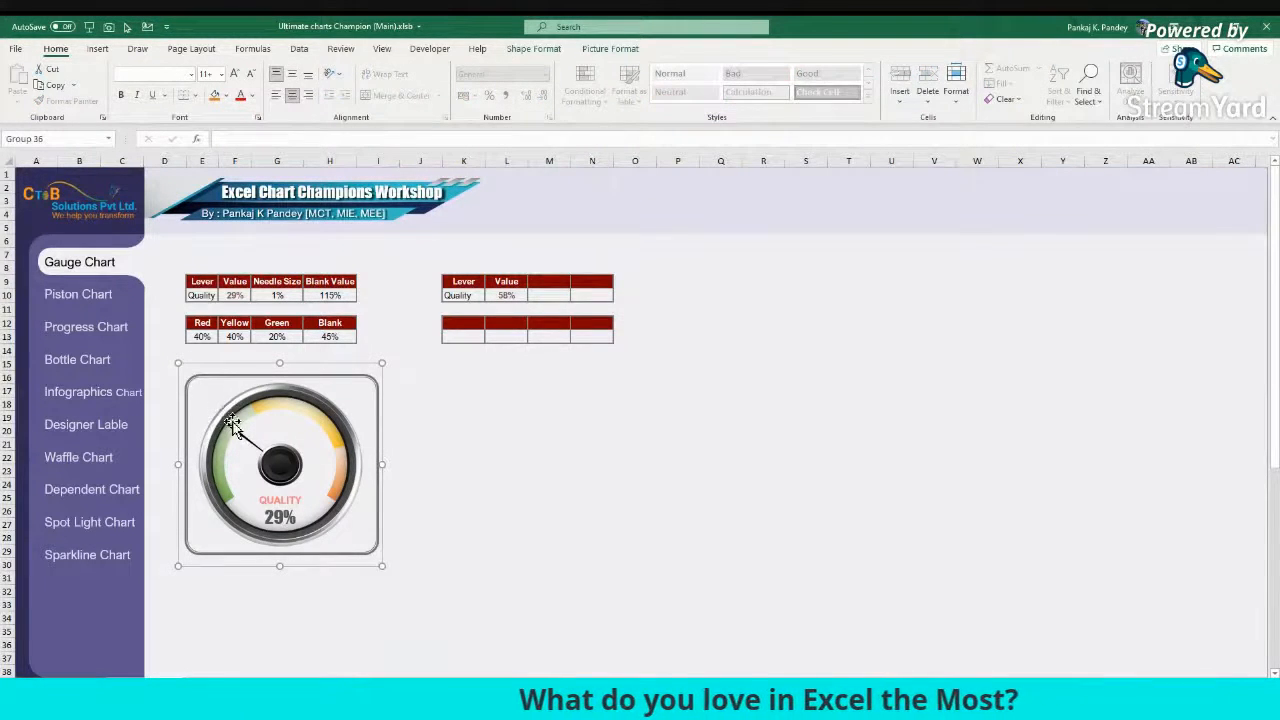
pyautogui.click(551, 285)
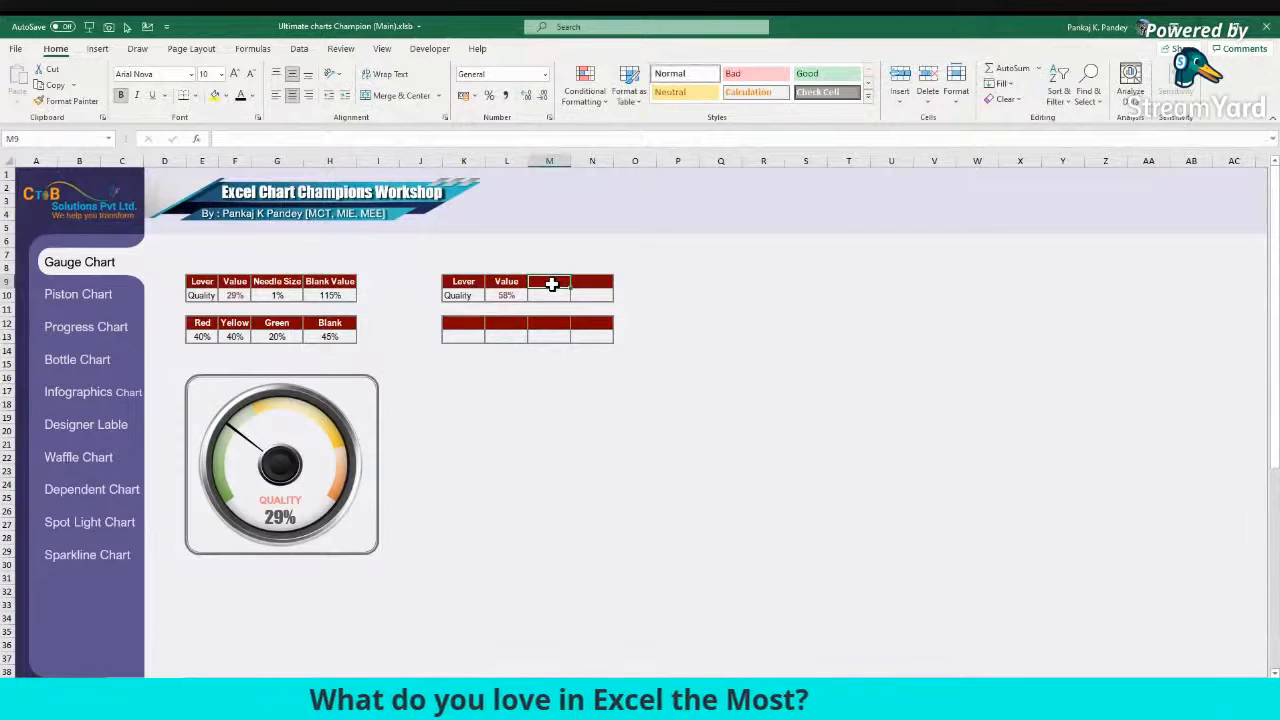
pyautogui.write('Ne')
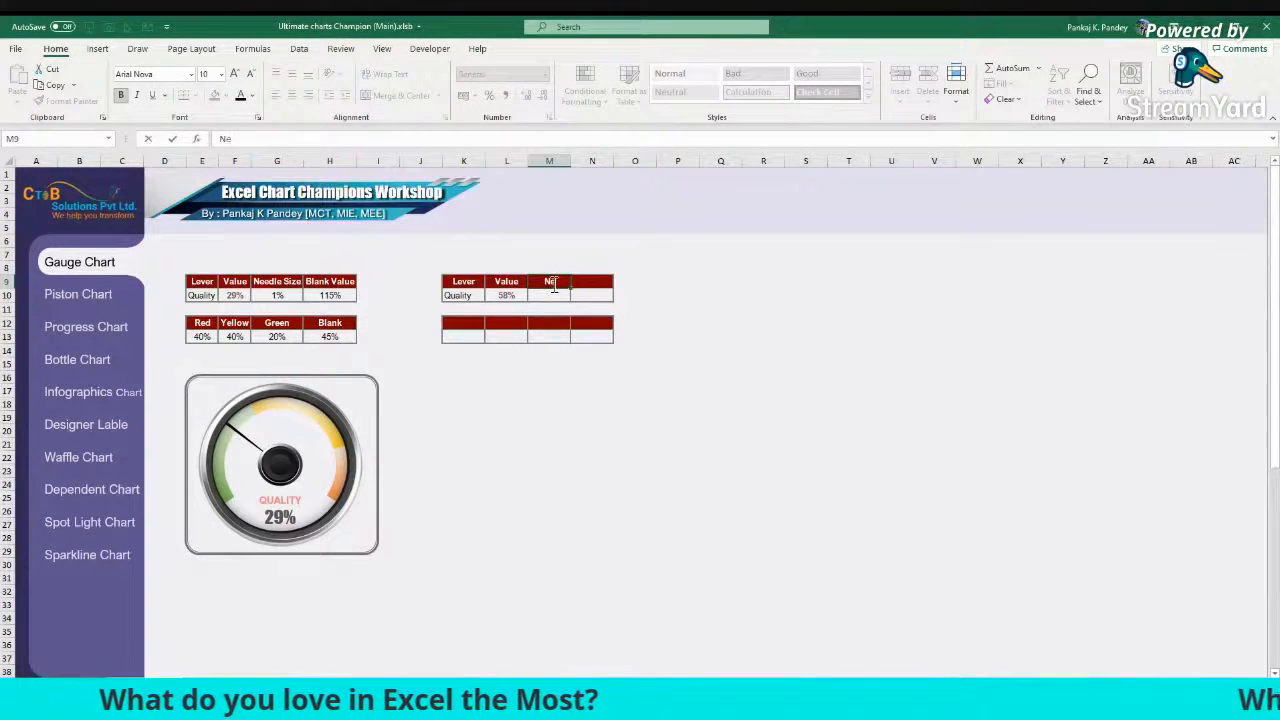
pyautogui.write('edle Size')
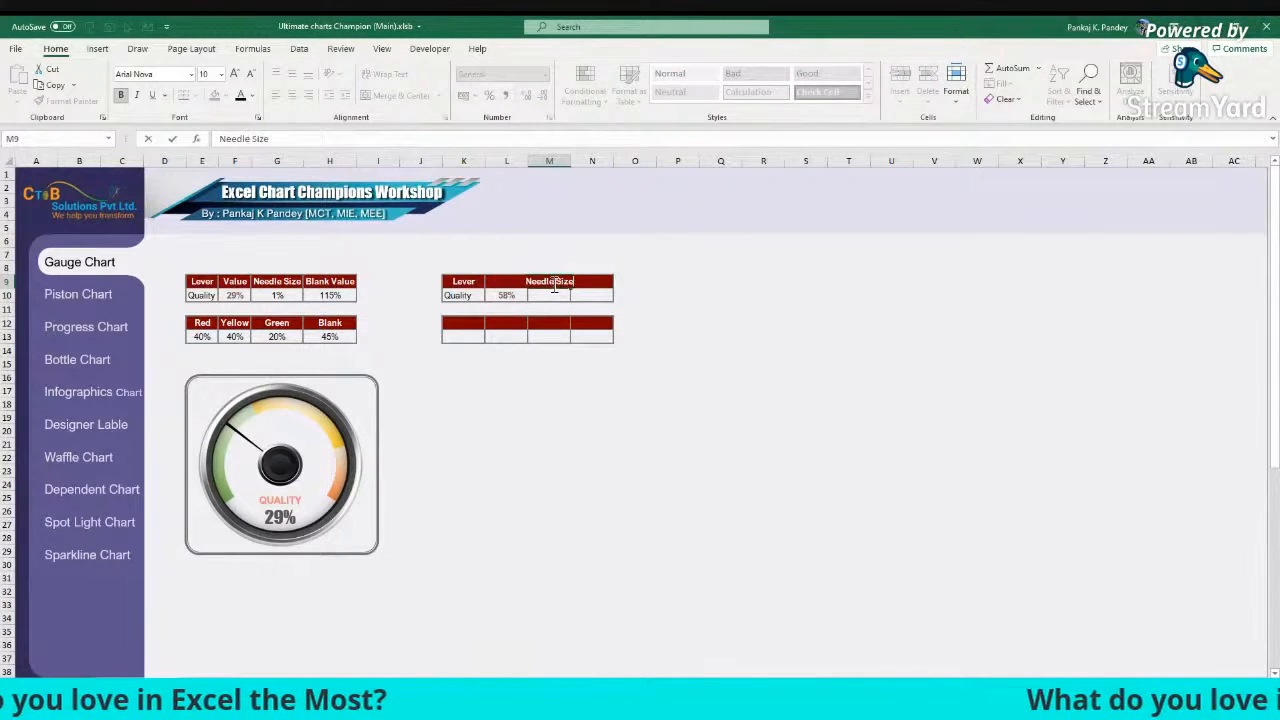
pyautogui.press('Return')
pyautogui.write('1%')
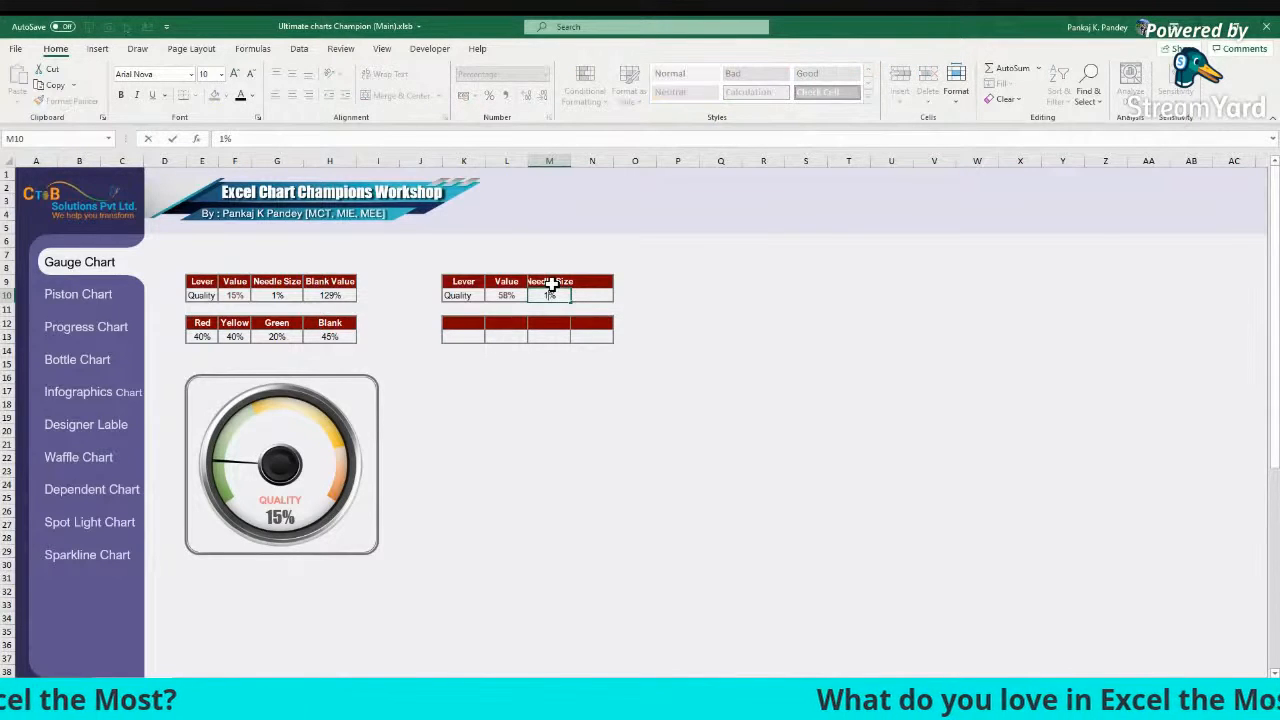
pyautogui.hotkey('ctrl', 'Return')
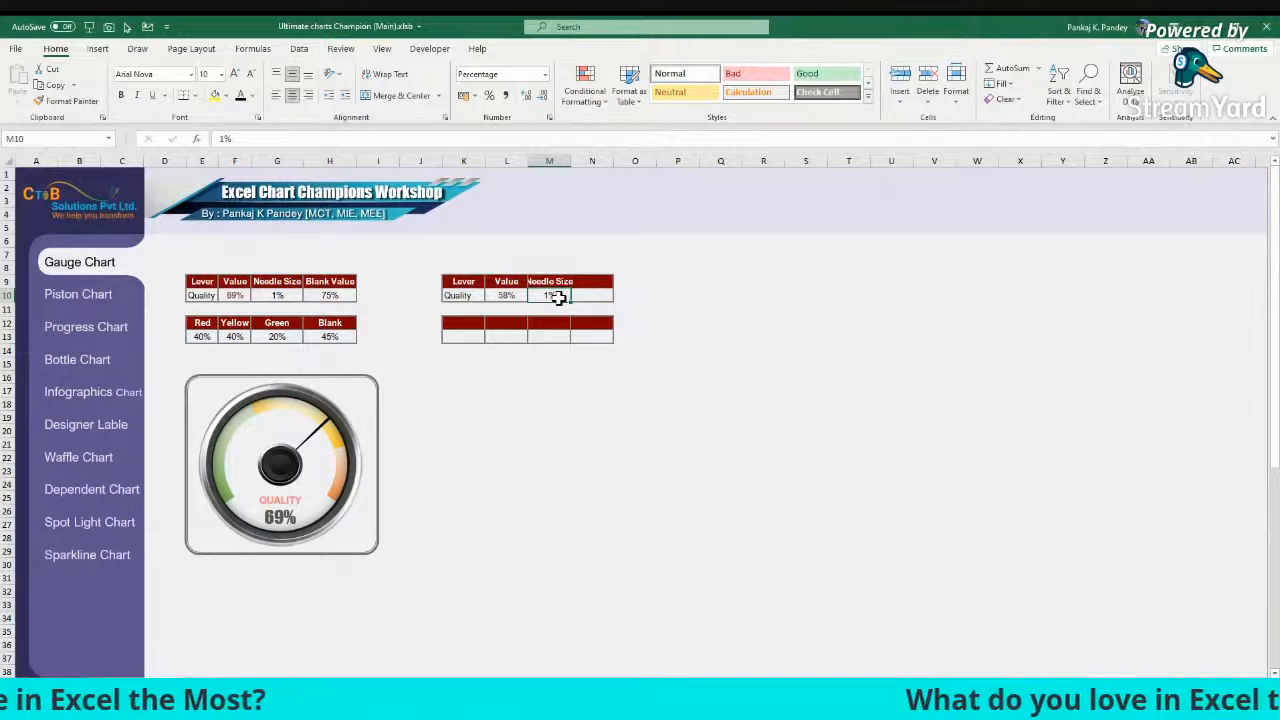
# Step: Check the original table's Blank Value formula and enter =100%-SUM(L10:M10)+45% in N10 of the new table
pyautogui.click(338, 295)
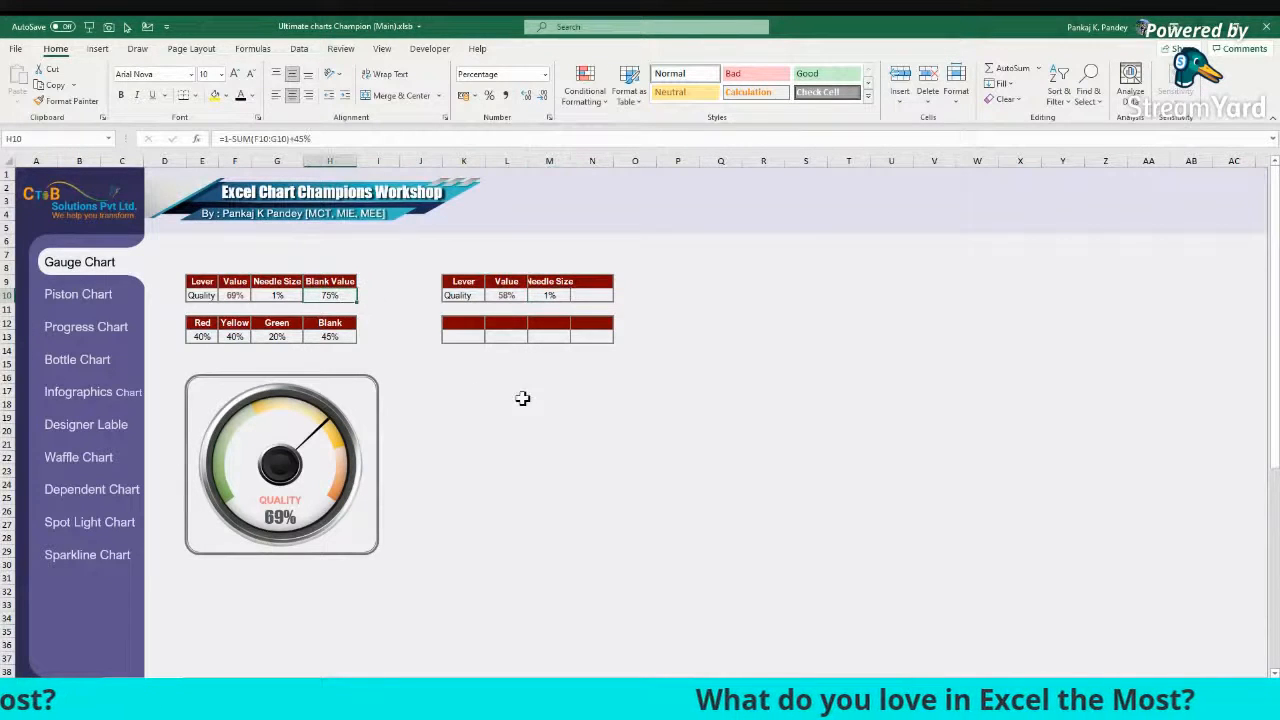
pyautogui.press('F2')
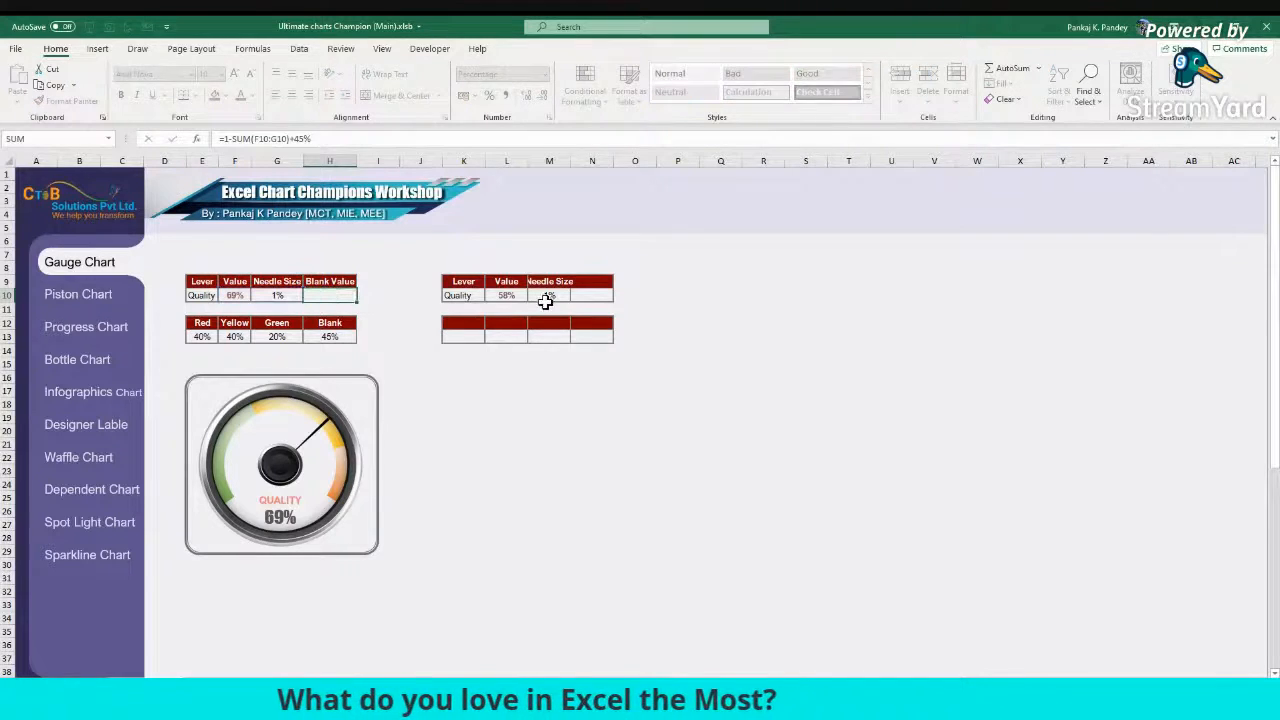
pyautogui.click(600, 298)
pyautogui.write('=100%')
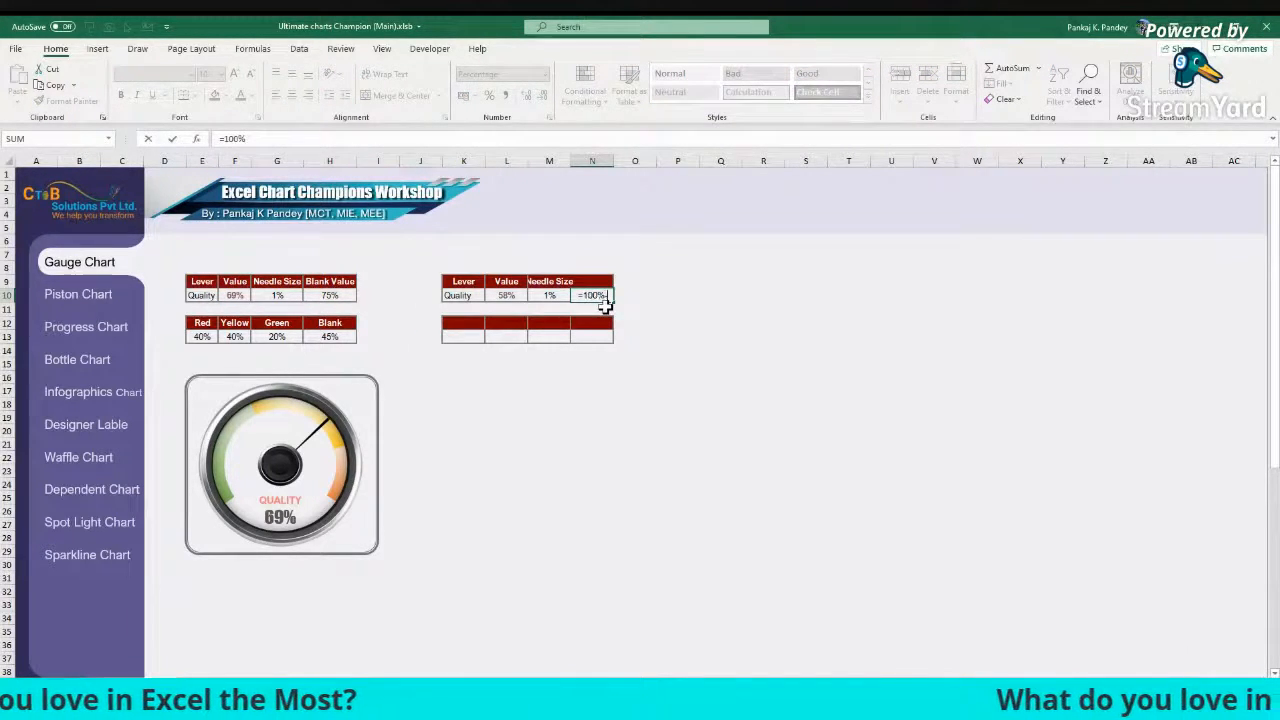
pyautogui.write('-sum')
pyautogui.press('Tab')
pyautogui.press('Left')
pyautogui.press('Left')
pyautogui.hotkey('shift', 'Right')
pyautogui.write(')+45%')
pyautogui.hotkey('ctrl', 'Return')
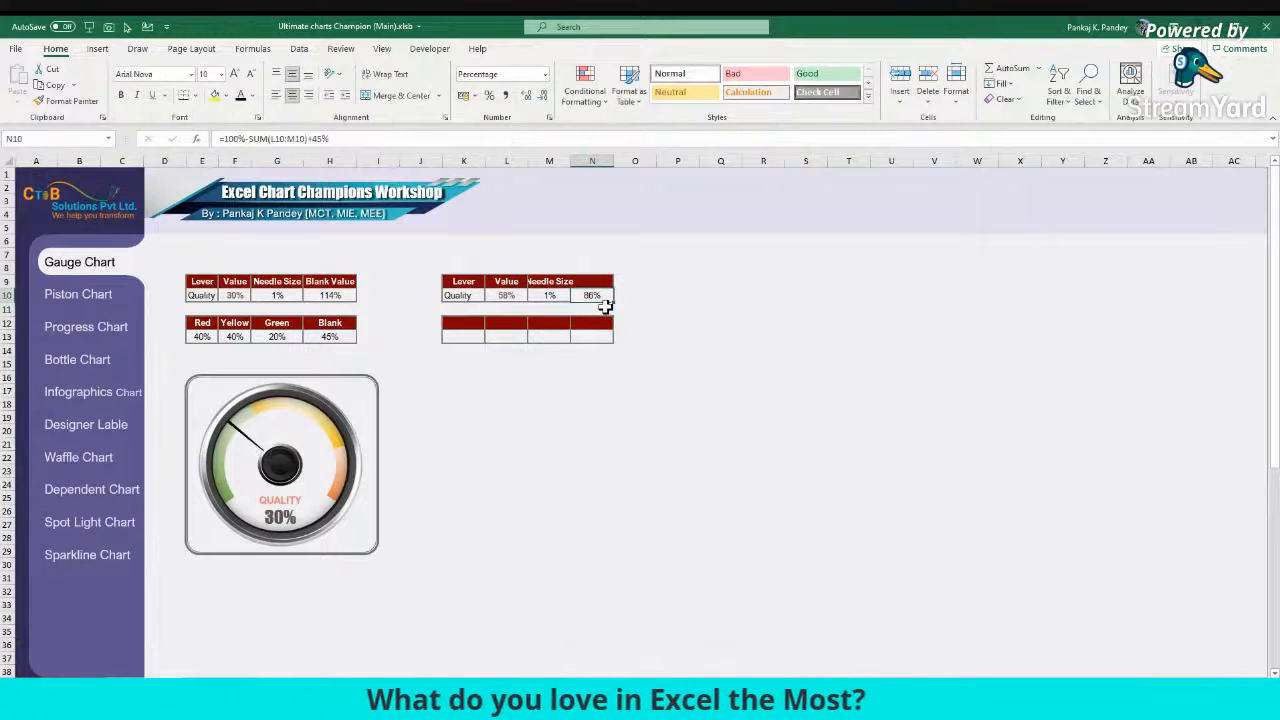
pyautogui.click(515, 294)
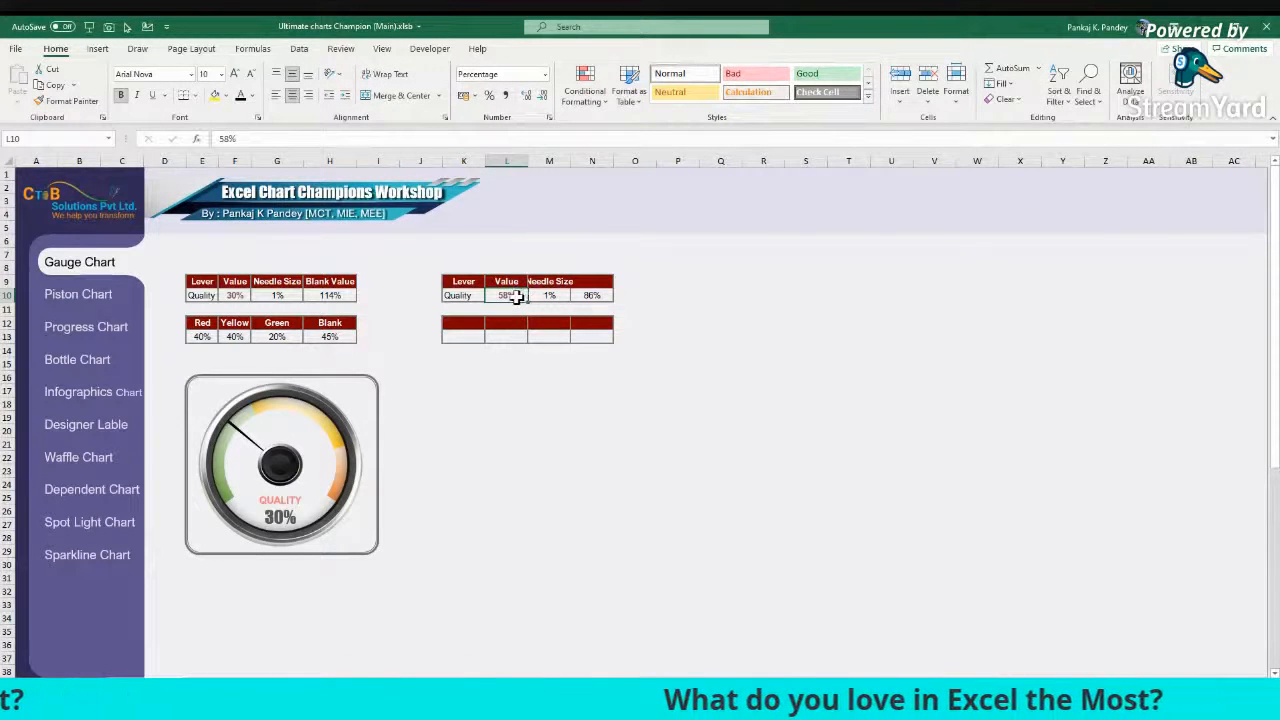
# Step: Inspect the needle size in M10 and the blank value formula in N10 of the new table
pyautogui.doubleClick(557, 296)
pyautogui.doubleClick(590, 295)
pyautogui.press('Escape')
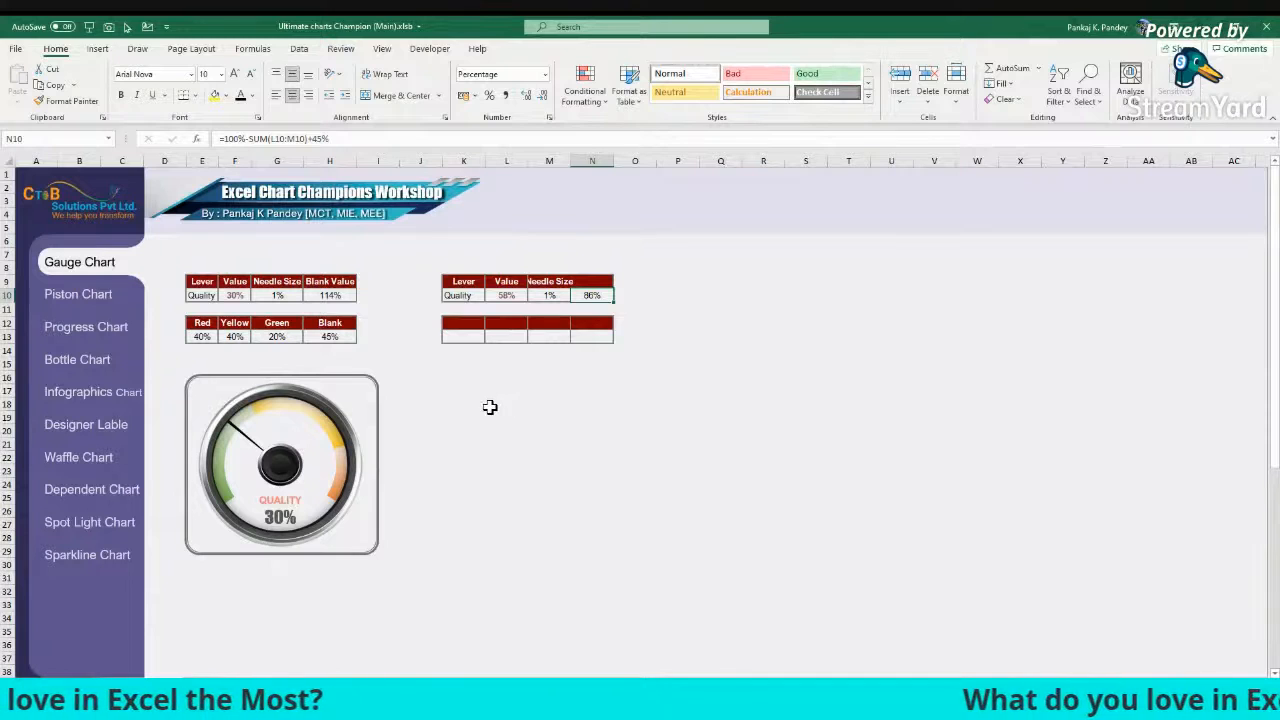
# Step: Draw a circle about 5.45 cm in diameter below the new tables and delete it
pyautogui.click(97, 49)
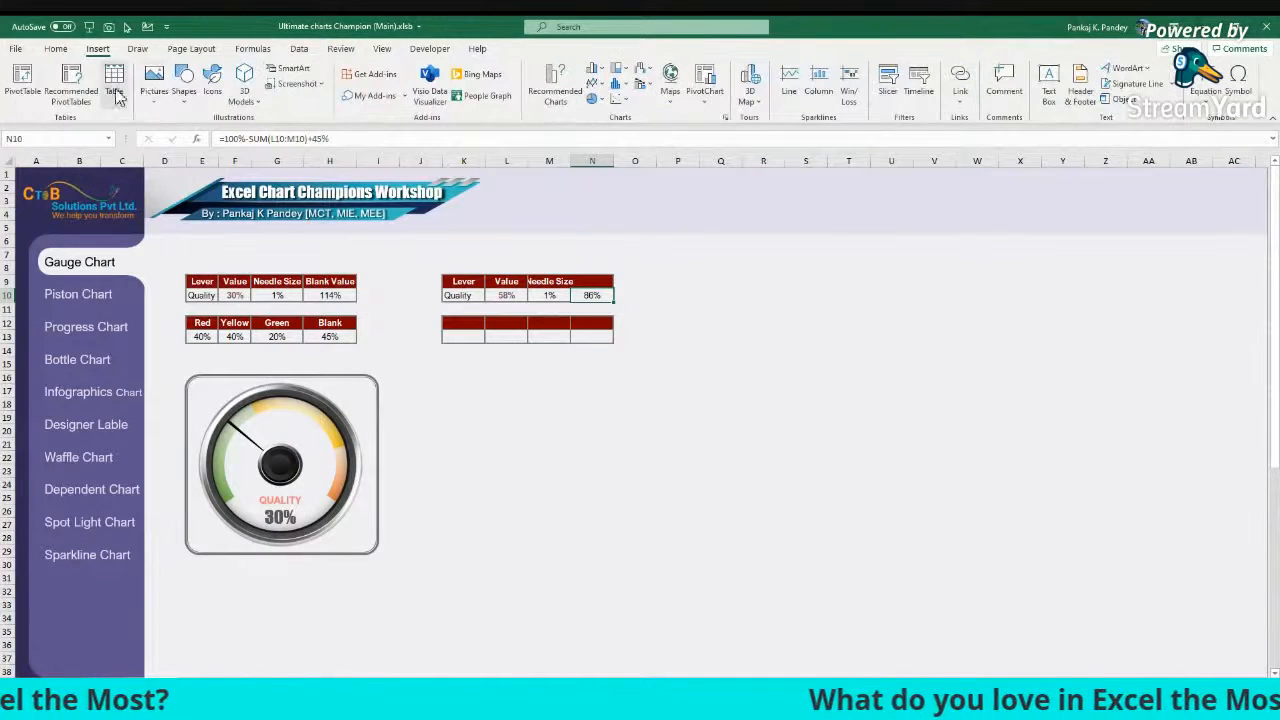
pyautogui.click(184, 82)
pyautogui.click(231, 138)
pyautogui.moveTo(541, 415)
pyautogui.mouseDown()
pyautogui.moveTo(605, 473)
pyautogui.moveTo(677, 498)
pyautogui.mouseUp()
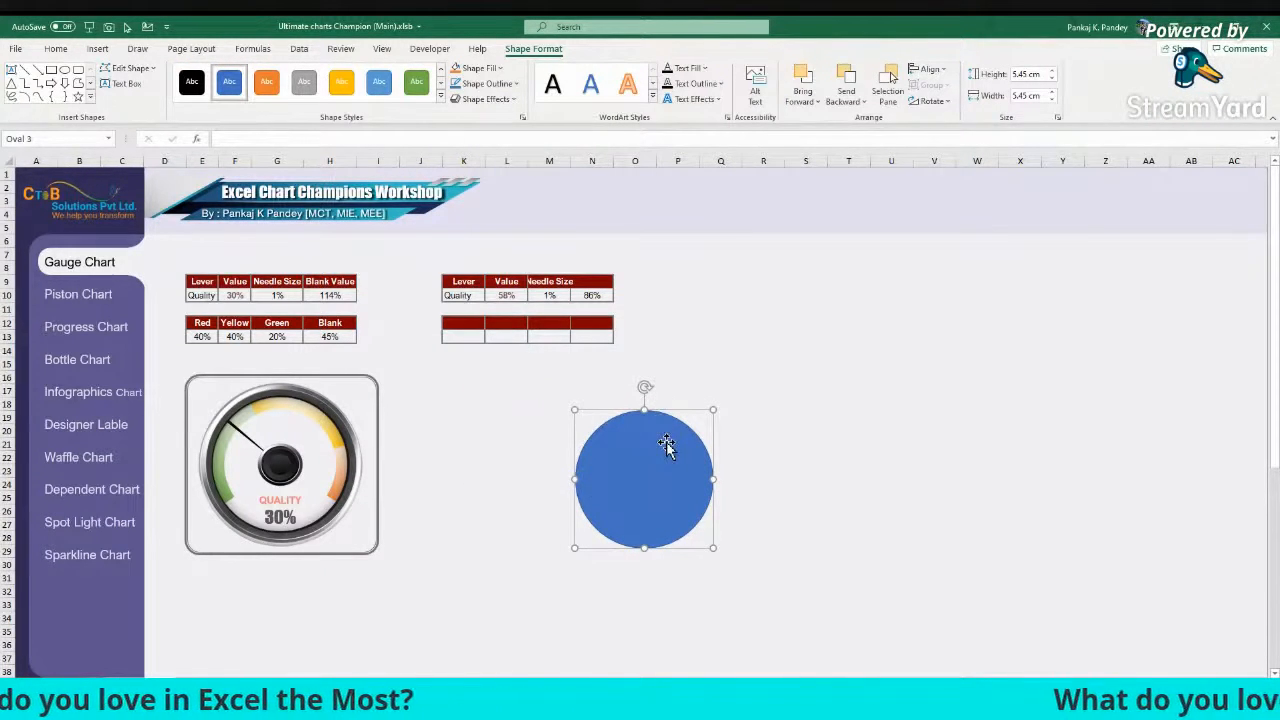
pyautogui.press('Delete')
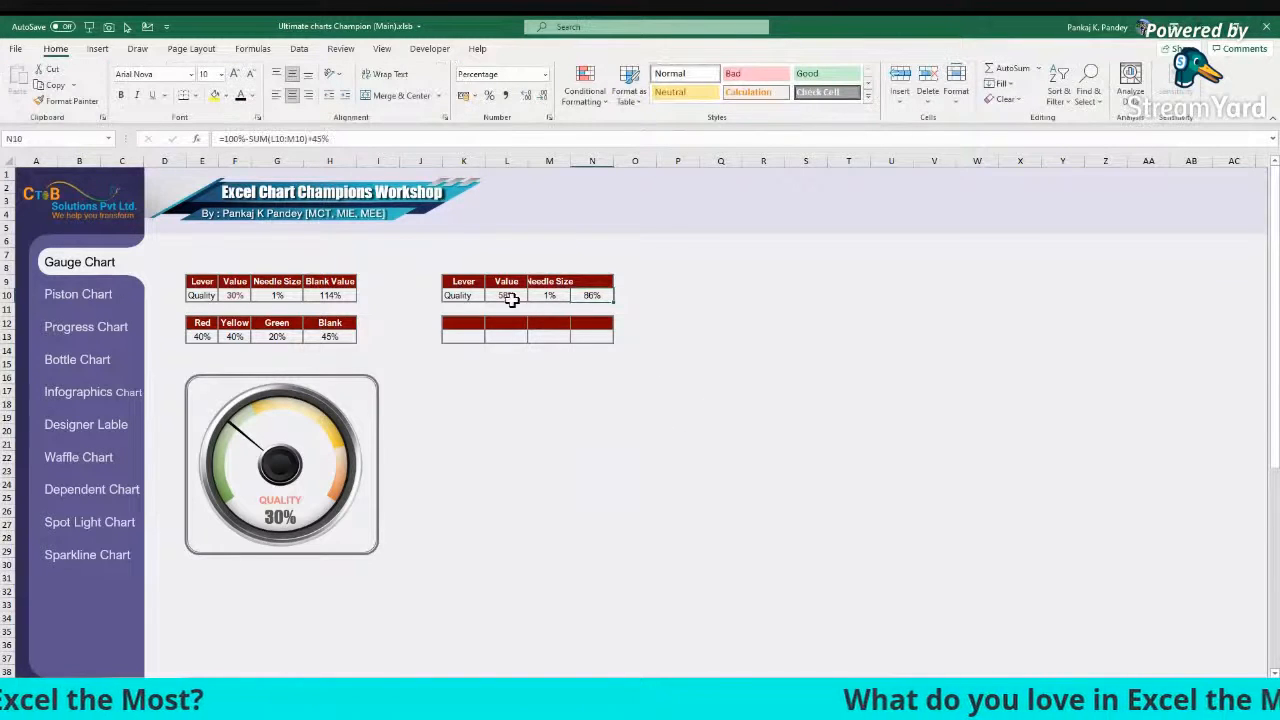
# Step: Compare the blank value formula in N10 with the original table's formula in H10
pyautogui.click(588, 297)
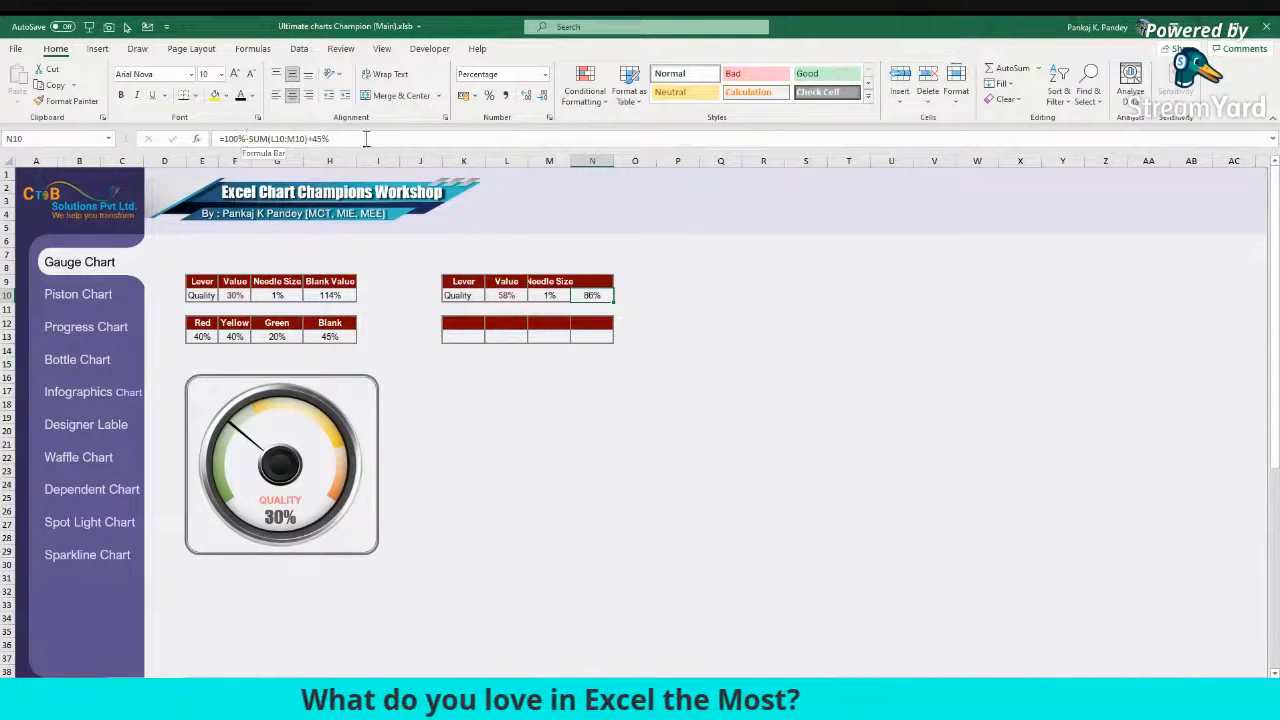
pyautogui.click(333, 295)
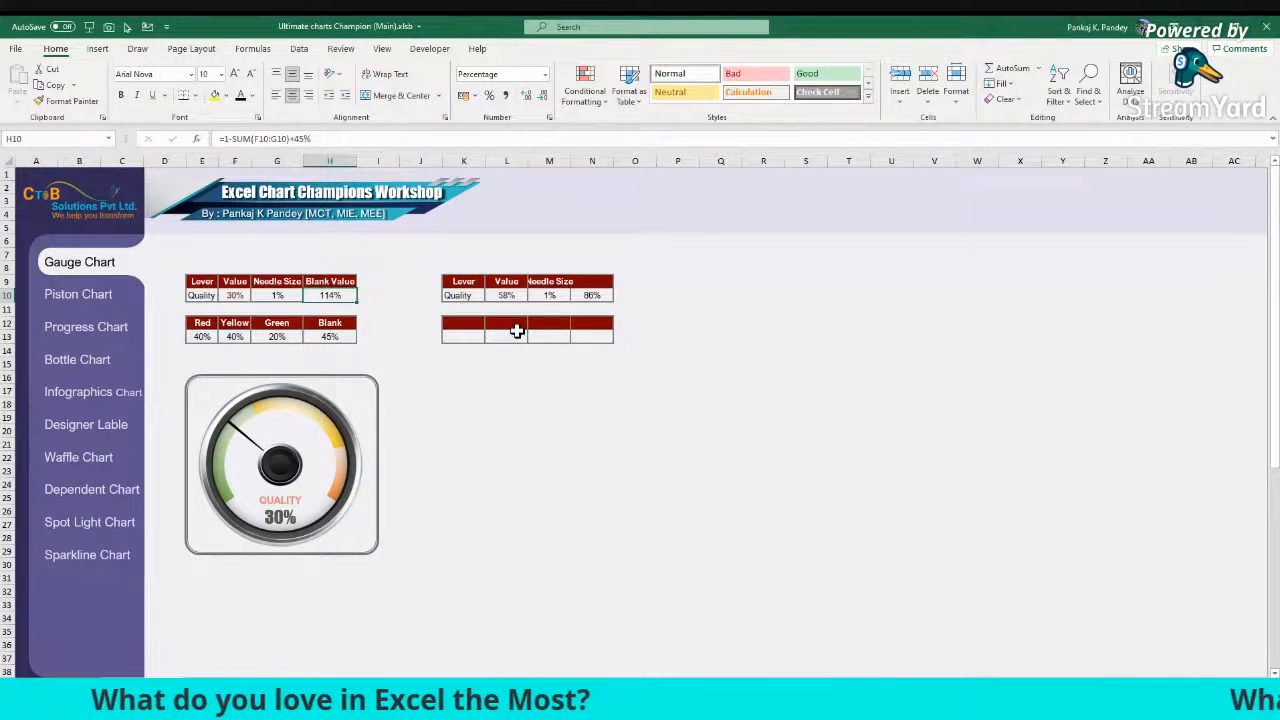
pyautogui.click(591, 295)
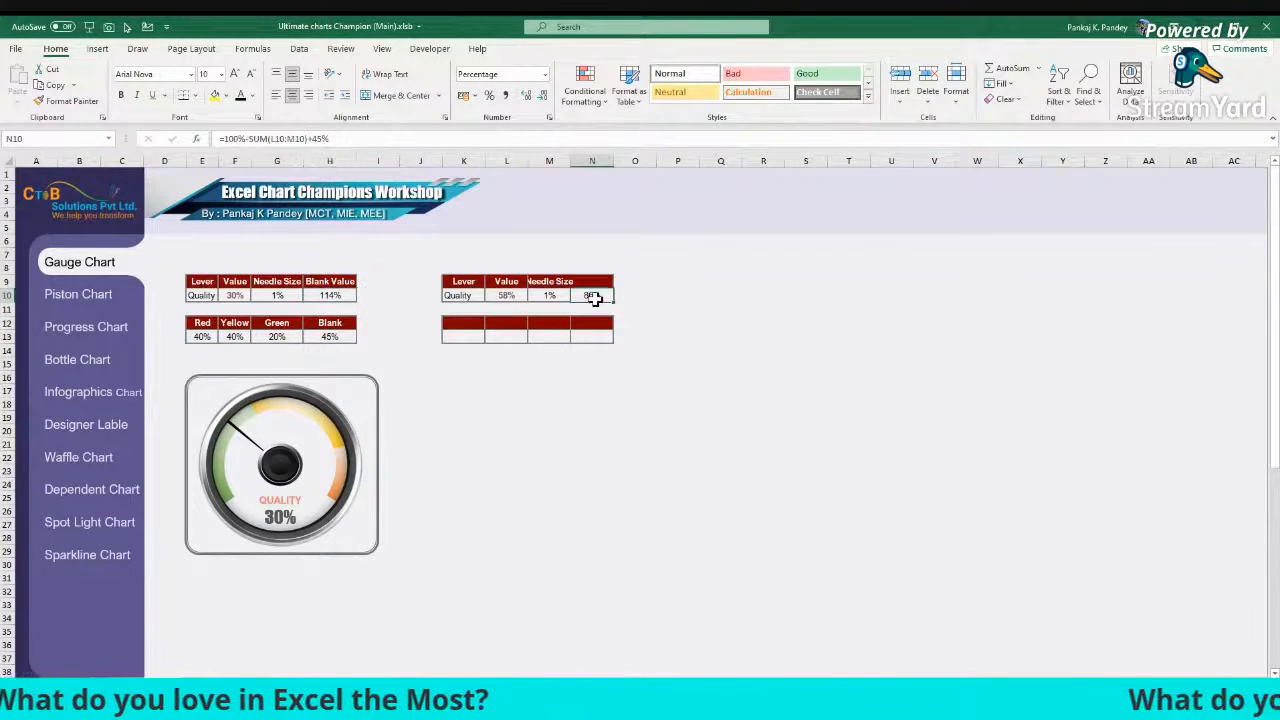
# Step: Enter the header Green in K12 and 40% below it in K13
pyautogui.click(453, 325)
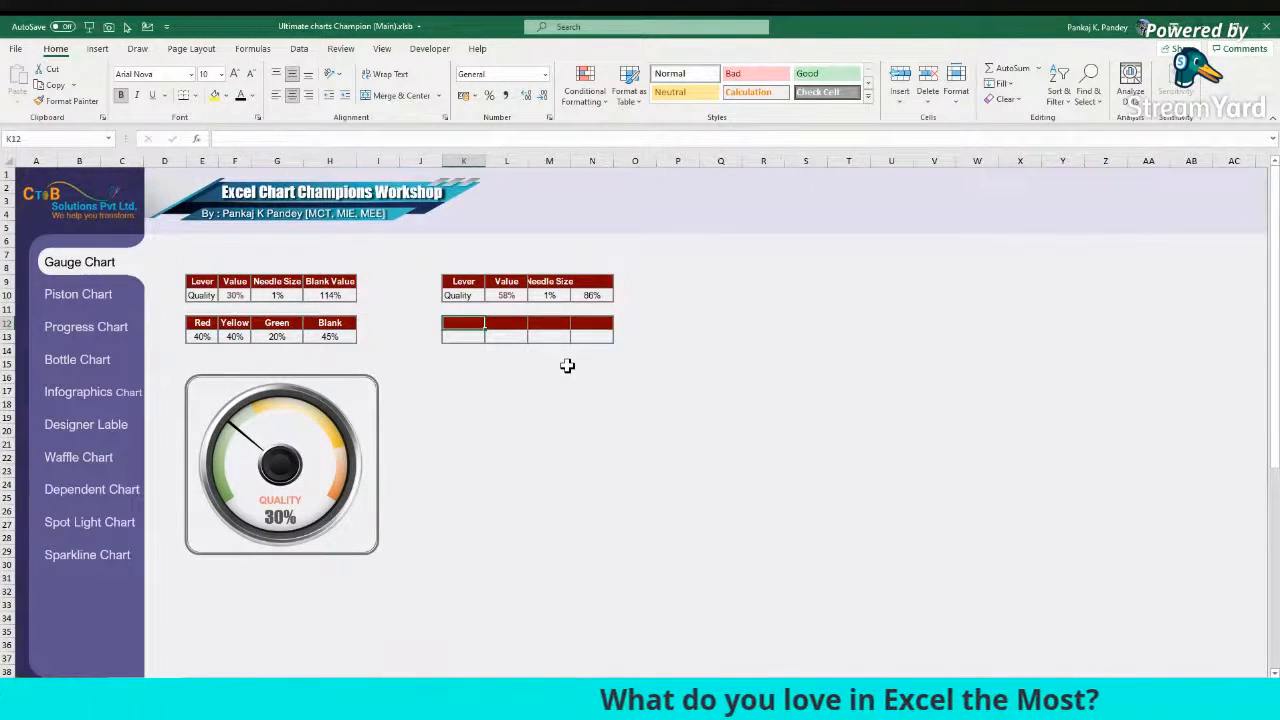
pyautogui.write('Red')
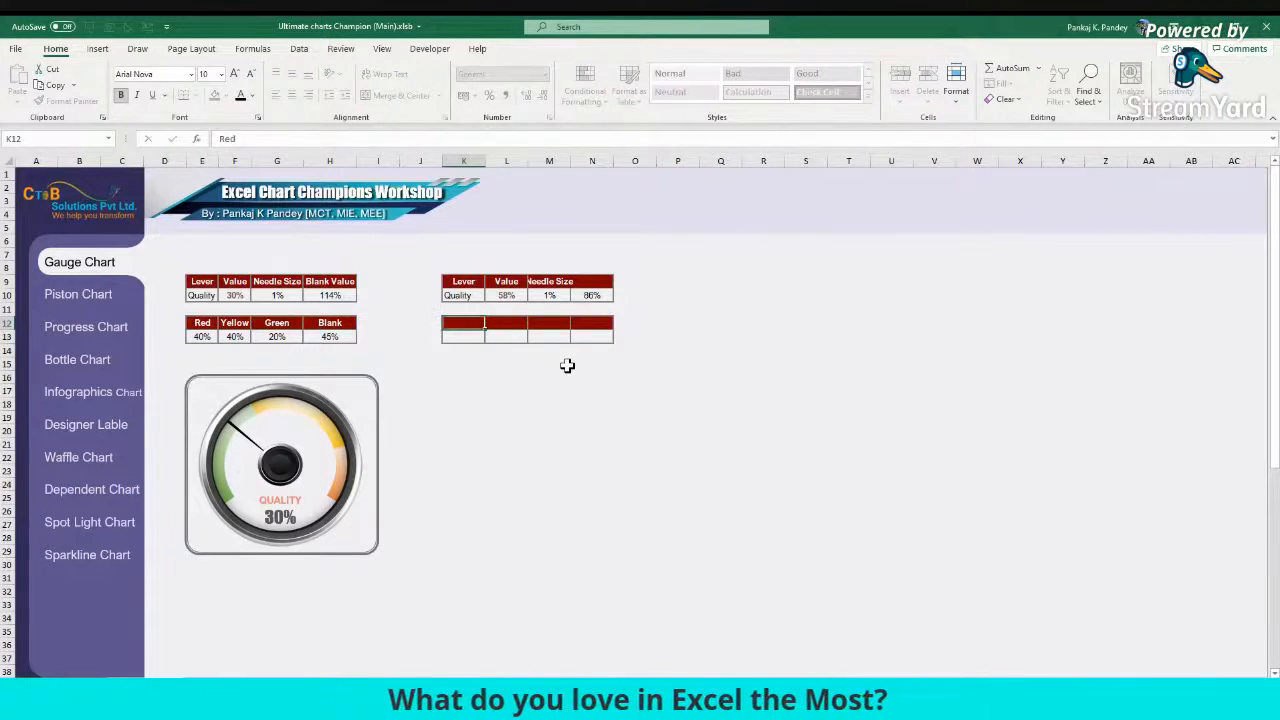
pyautogui.press('Escape')
pyautogui.write('Green')
pyautogui.press('Return')
pyautogui.write('40%')
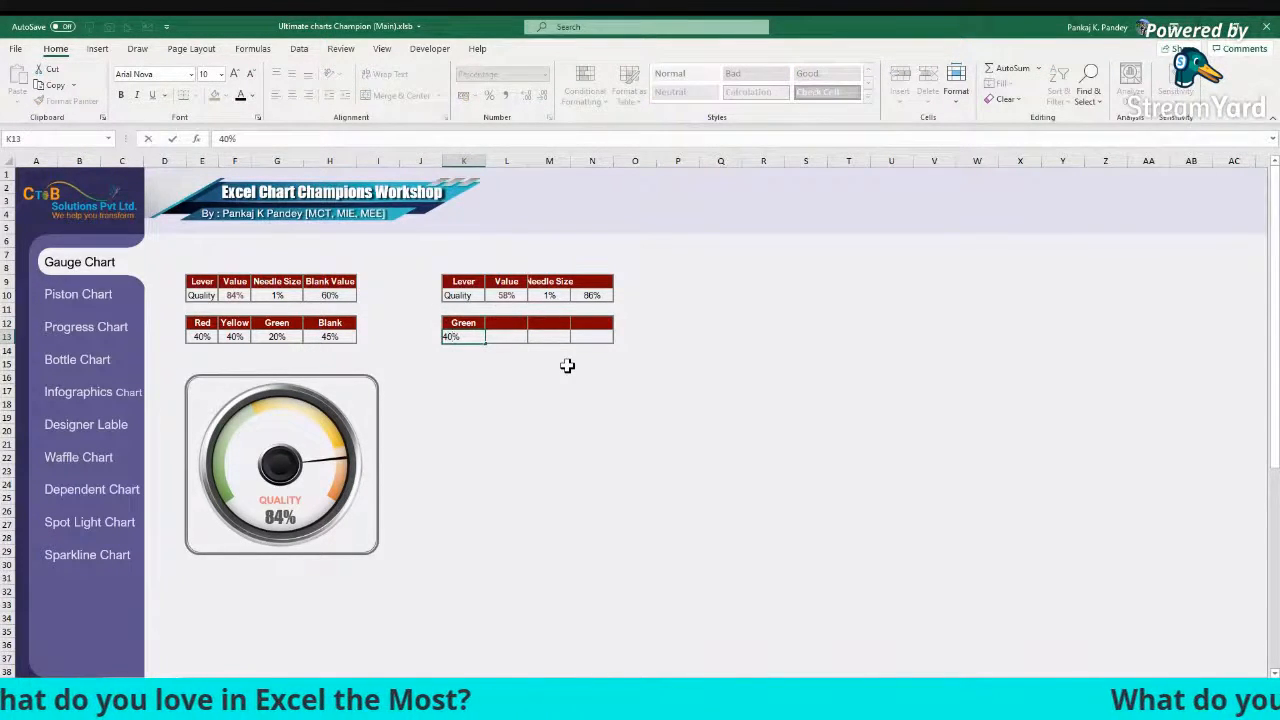
pyautogui.press('Up')
pyautogui.press('Right')
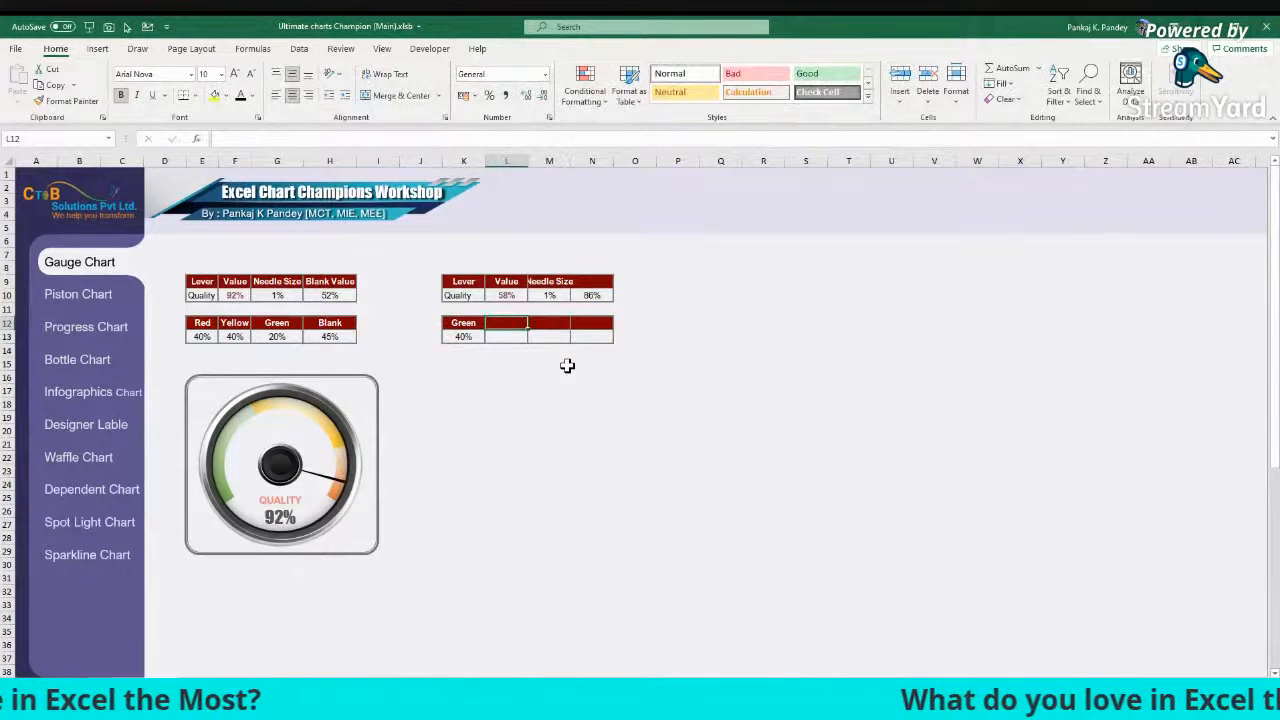
# Step: Enter the header Yellow in L12 and 40% below it in L13
pyautogui.write('Yellow')
pyautogui.press('Return')
pyautogui.write('40%')
pyautogui.press('Up')
pyautogui.press('Right')
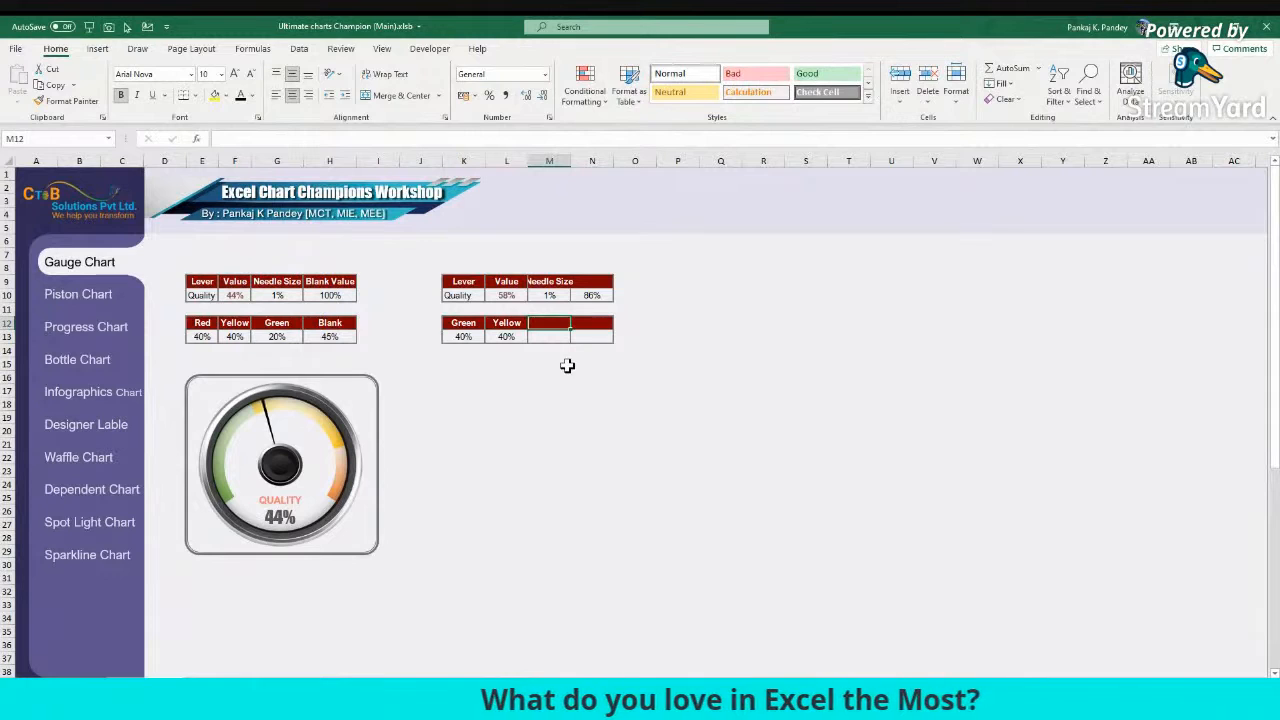
# Step: Enter the header Green in M12 and 20% below it in M13
pyautogui.write('Green')
pyautogui.press('Return')
pyautogui.write('20%')
pyautogui.press('Up')
pyautogui.press('Right')
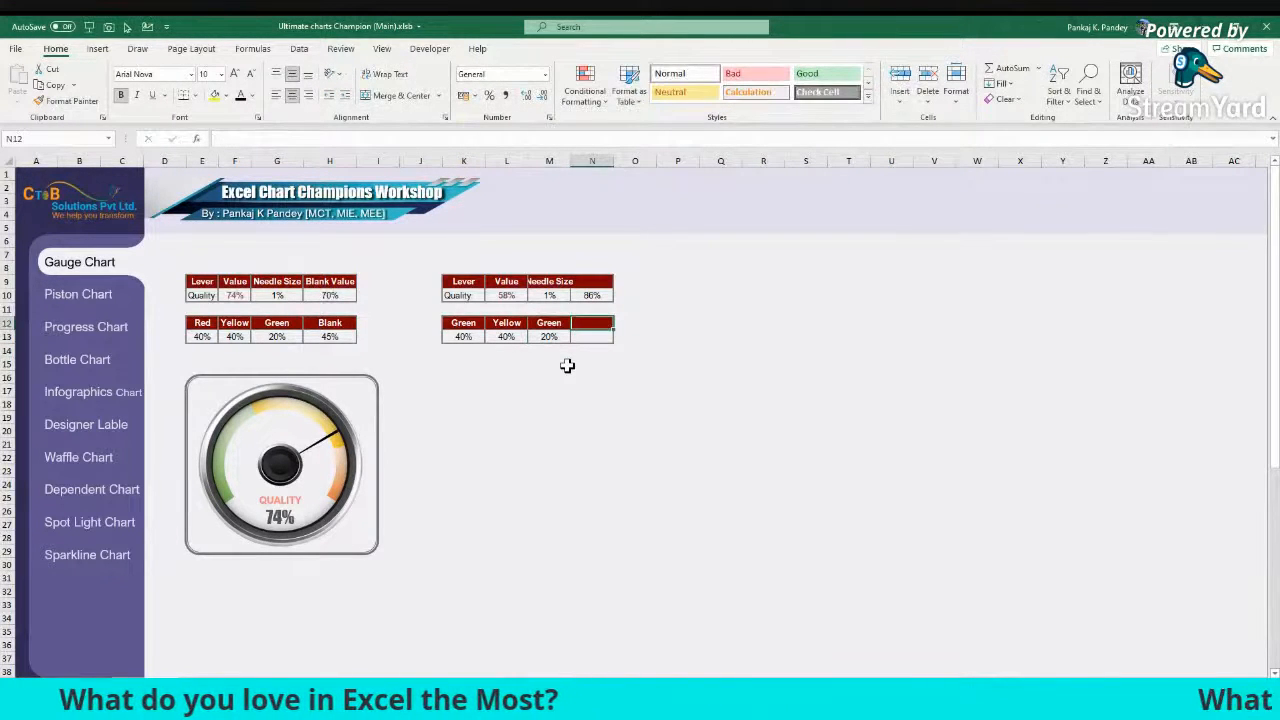
# Step: Enter the header Blank in N12 and 45% below it in N13
pyautogui.write('Blanc')
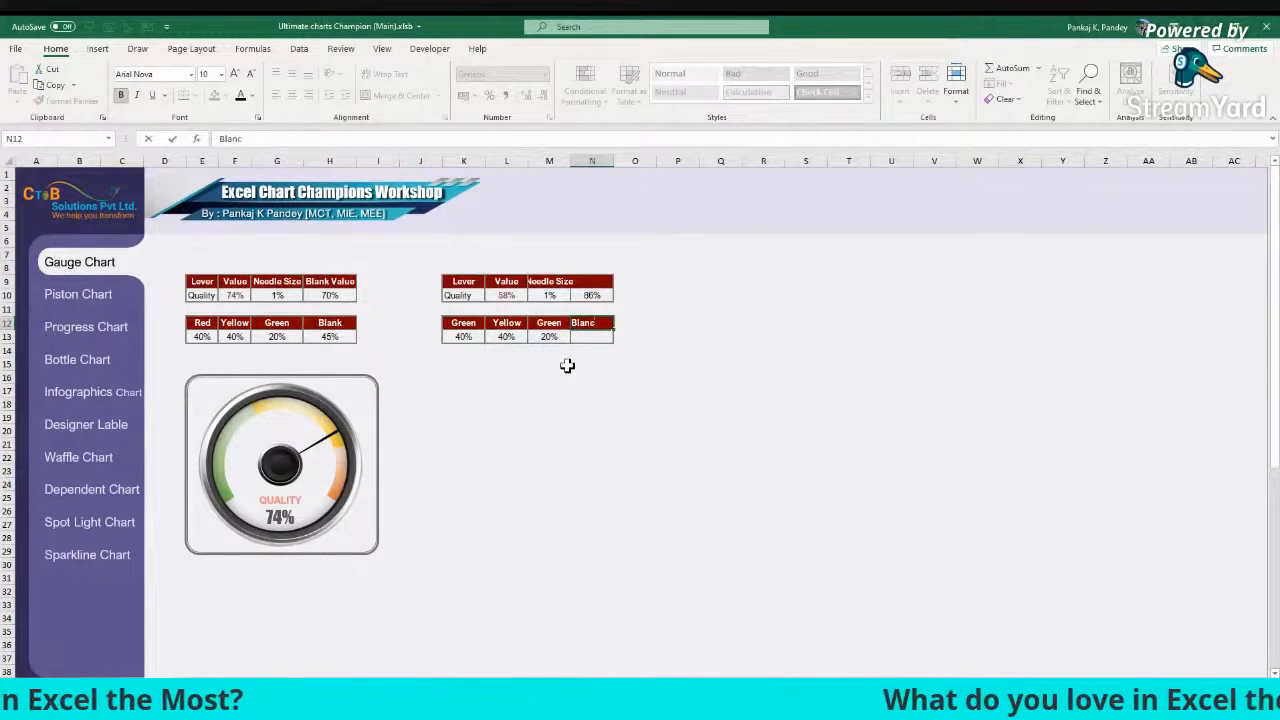
pyautogui.press('Escape')
pyautogui.write('Blank')
pyautogui.press('Return')
pyautogui.write('45%')
pyautogui.hotkey('ctrl', 'Return')
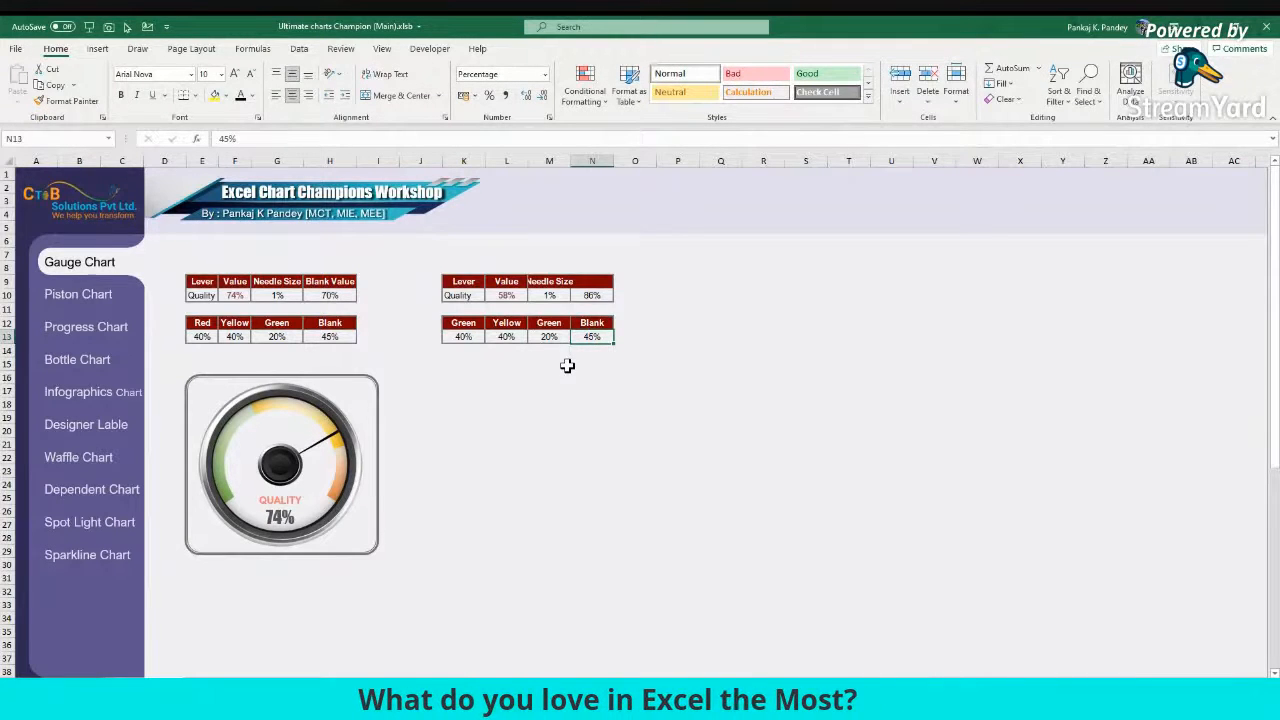
# Step: Review the zone percentages in K13:M13 and both new tables in K9:N13
pyautogui.moveTo(466, 334); pyautogui.dragTo(548, 333)
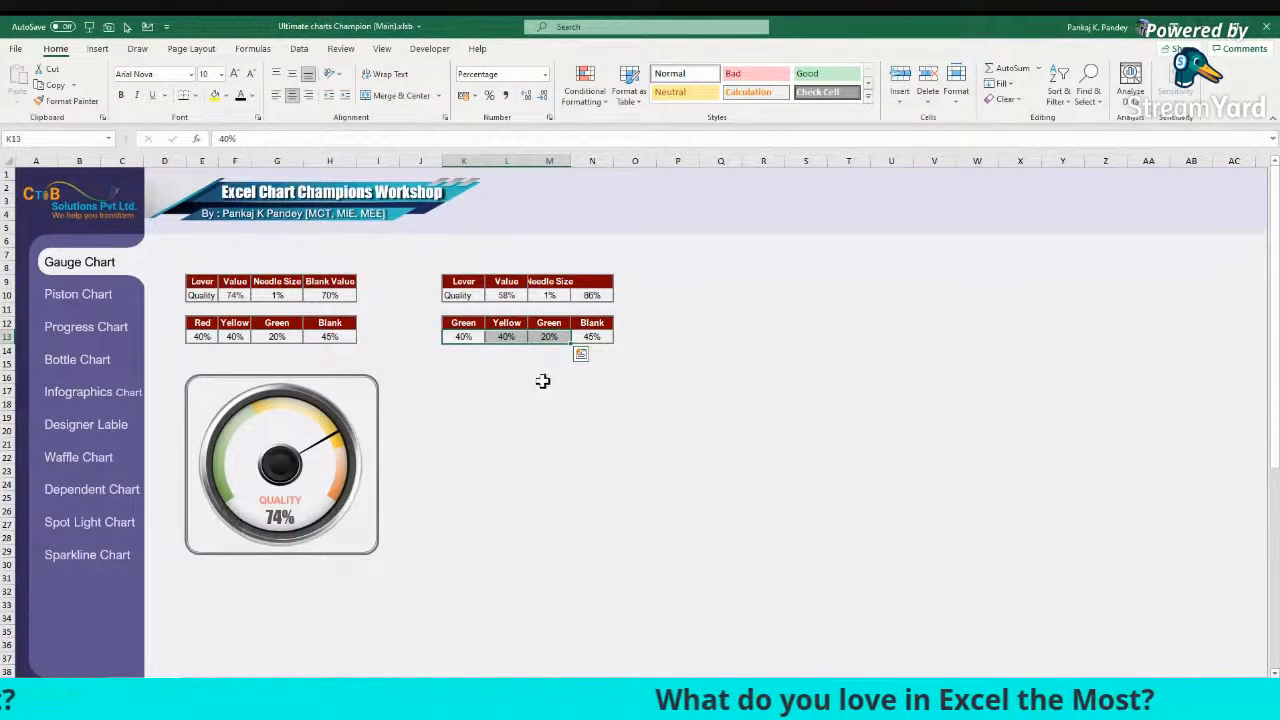
pyautogui.click(506, 389)
pyautogui.click(630, 403)
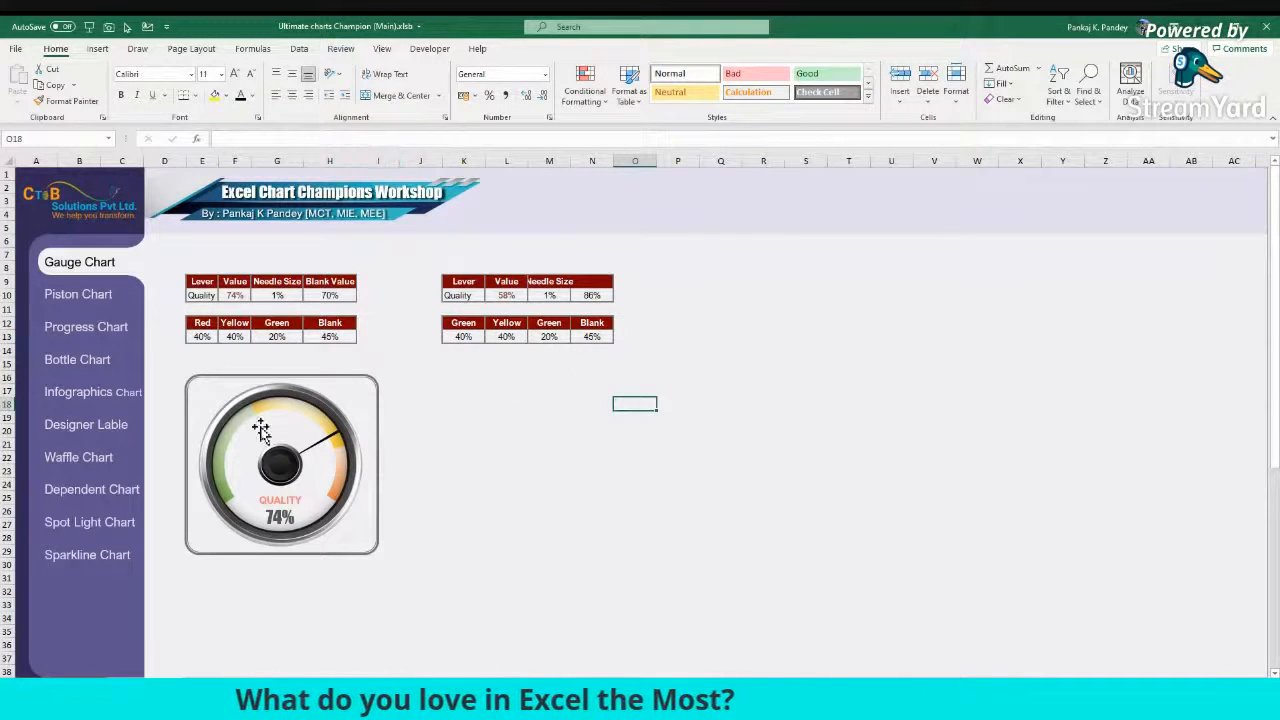
pyautogui.moveTo(470, 283); pyautogui.dragTo(592, 336)
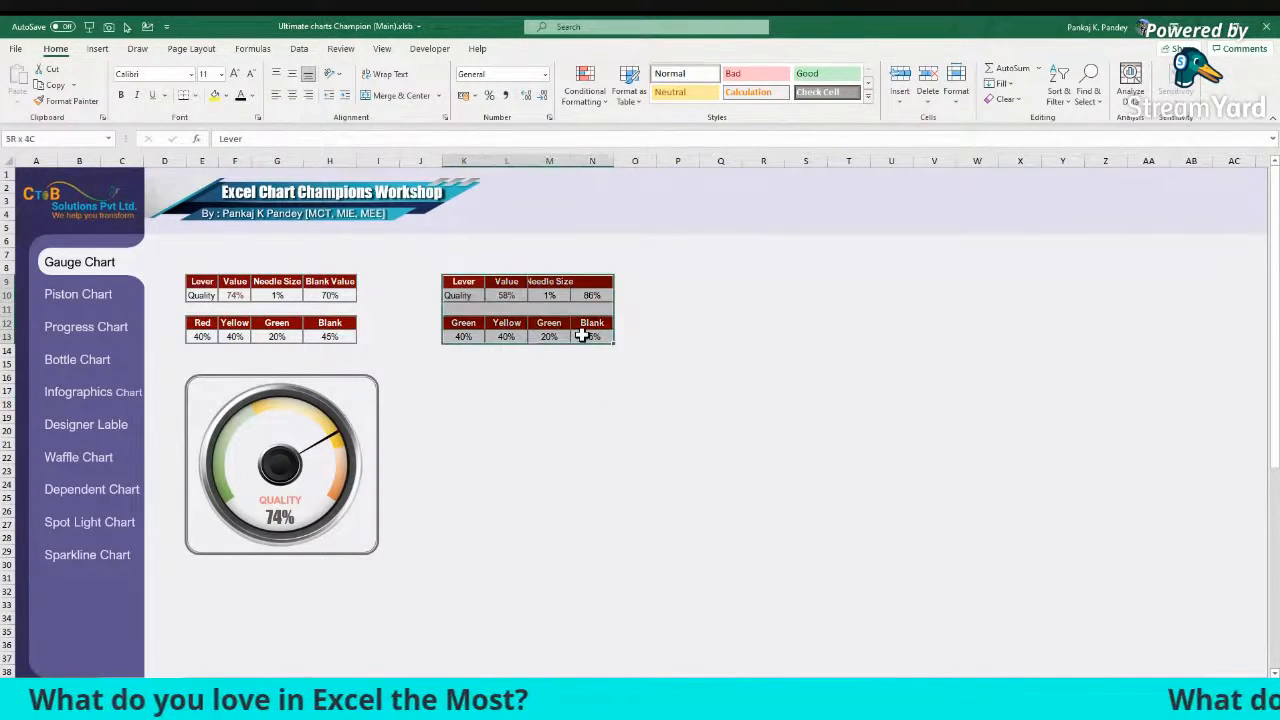
pyautogui.click(467, 327)
pyautogui.click(506, 390)
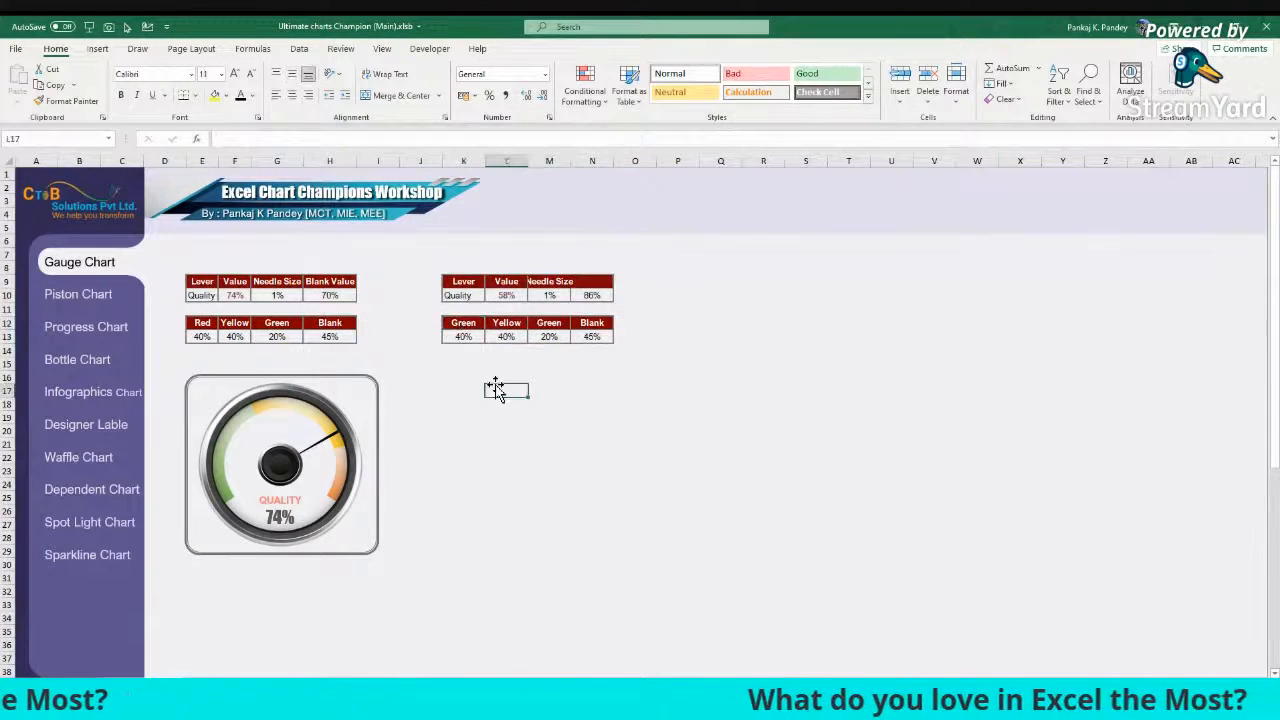
# Step: Insert an empty doughnut chart and place it on the sheet below the new tables
pyautogui.click(97, 48)
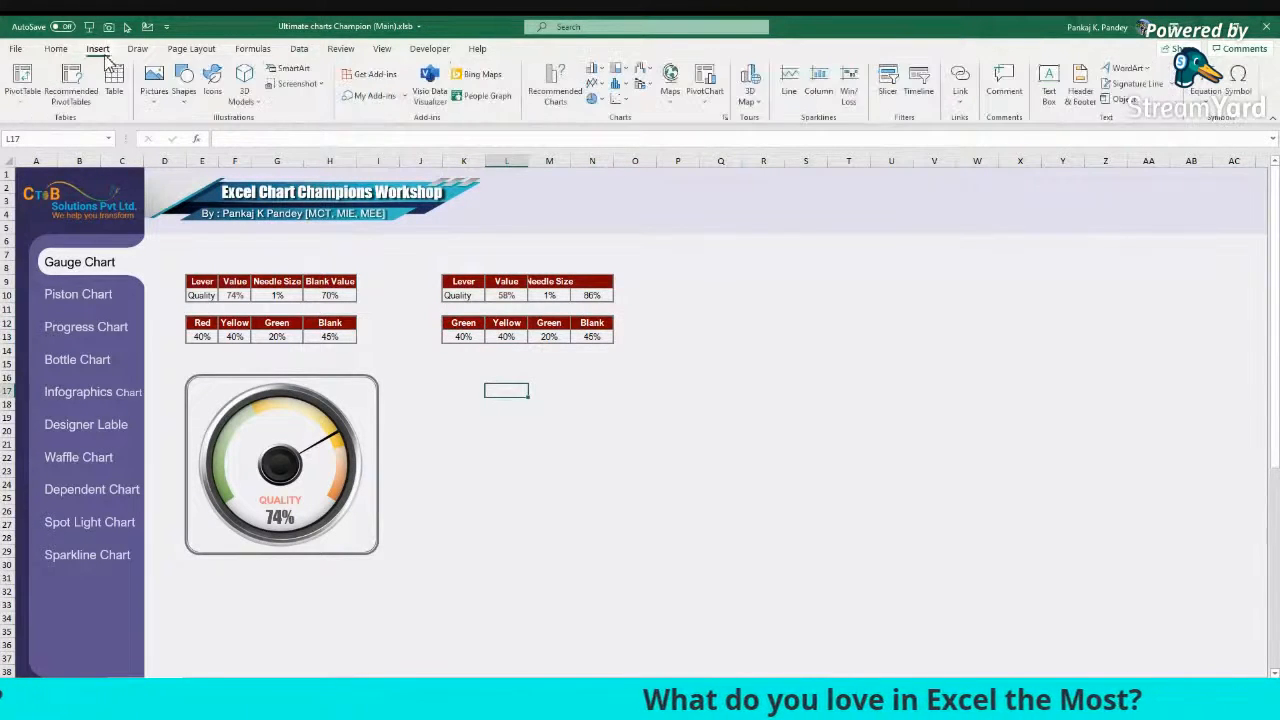
pyautogui.click(594, 100)
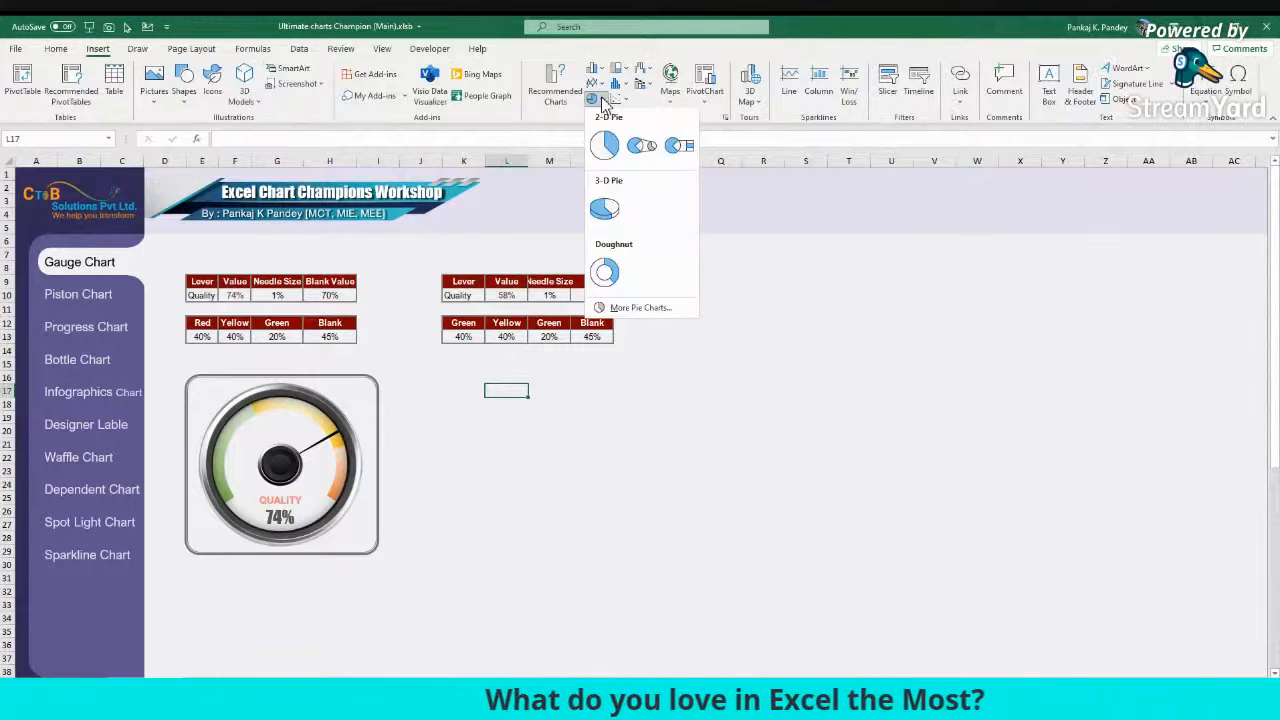
pyautogui.click(607, 285)
pyautogui.moveTo(683, 331); pyautogui.dragTo(773, 405)
pyautogui.click(728, 307)
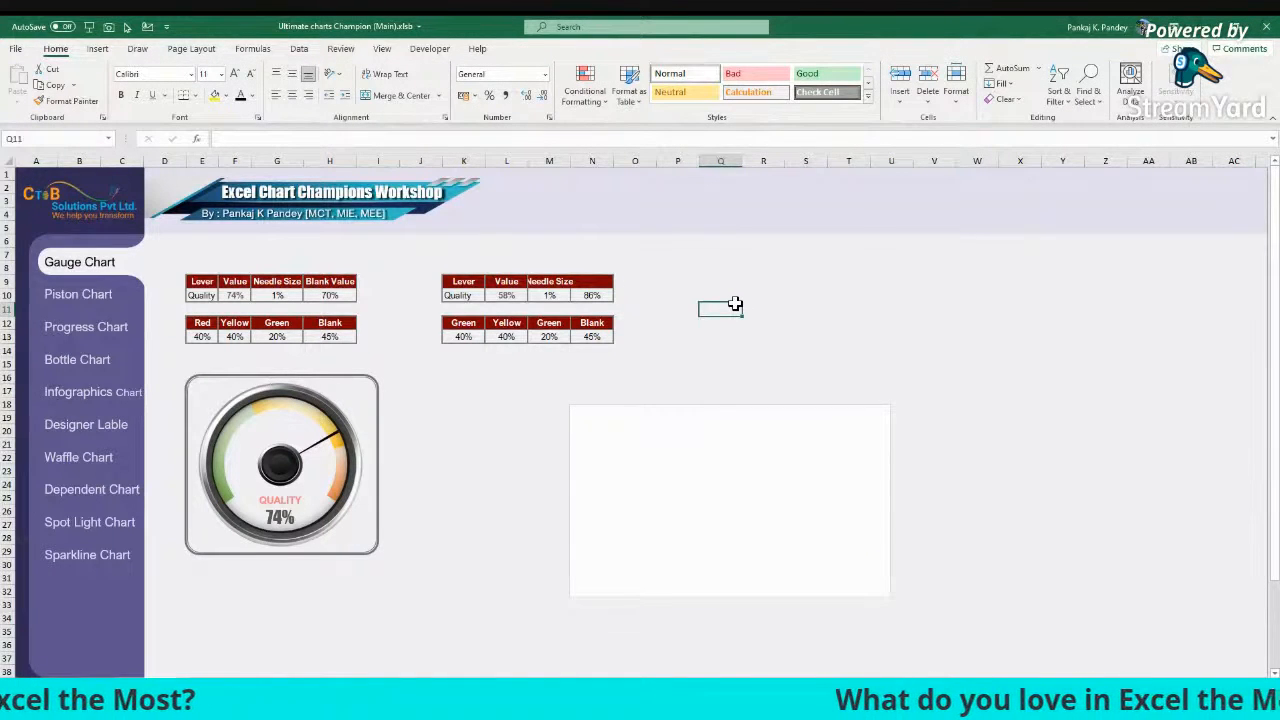
pyautogui.click(720, 438)
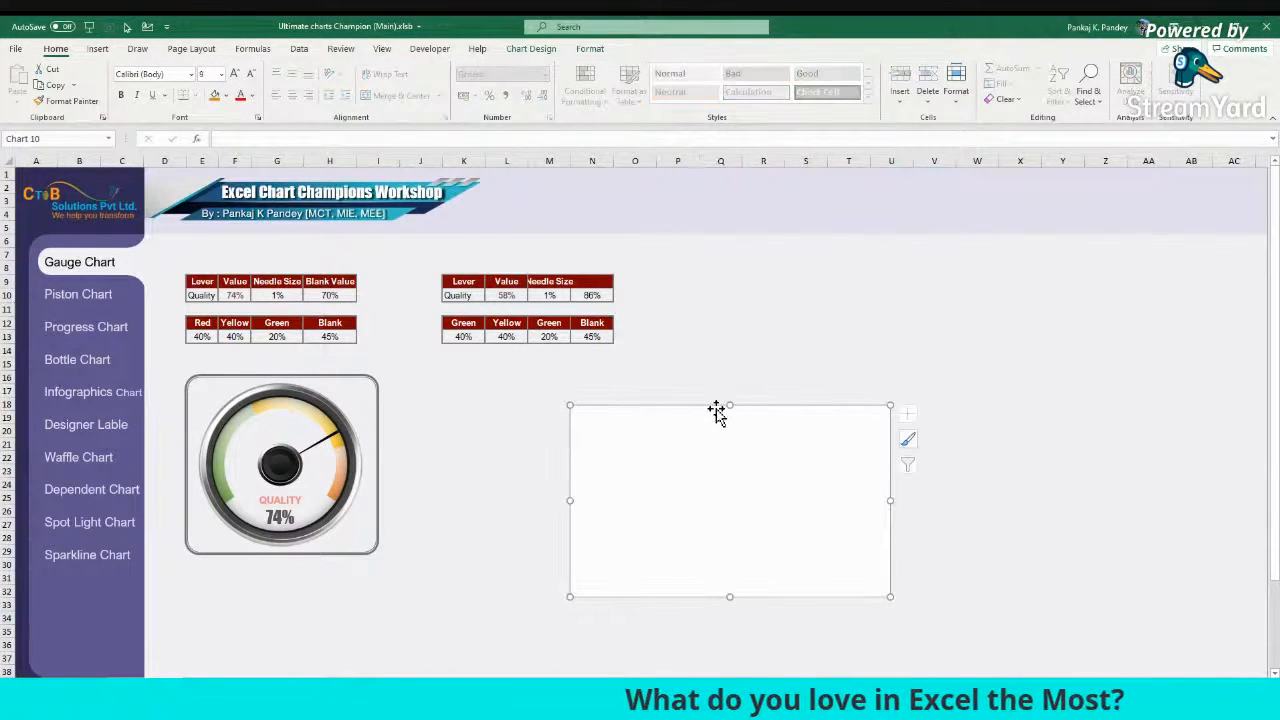
pyautogui.click(727, 310)
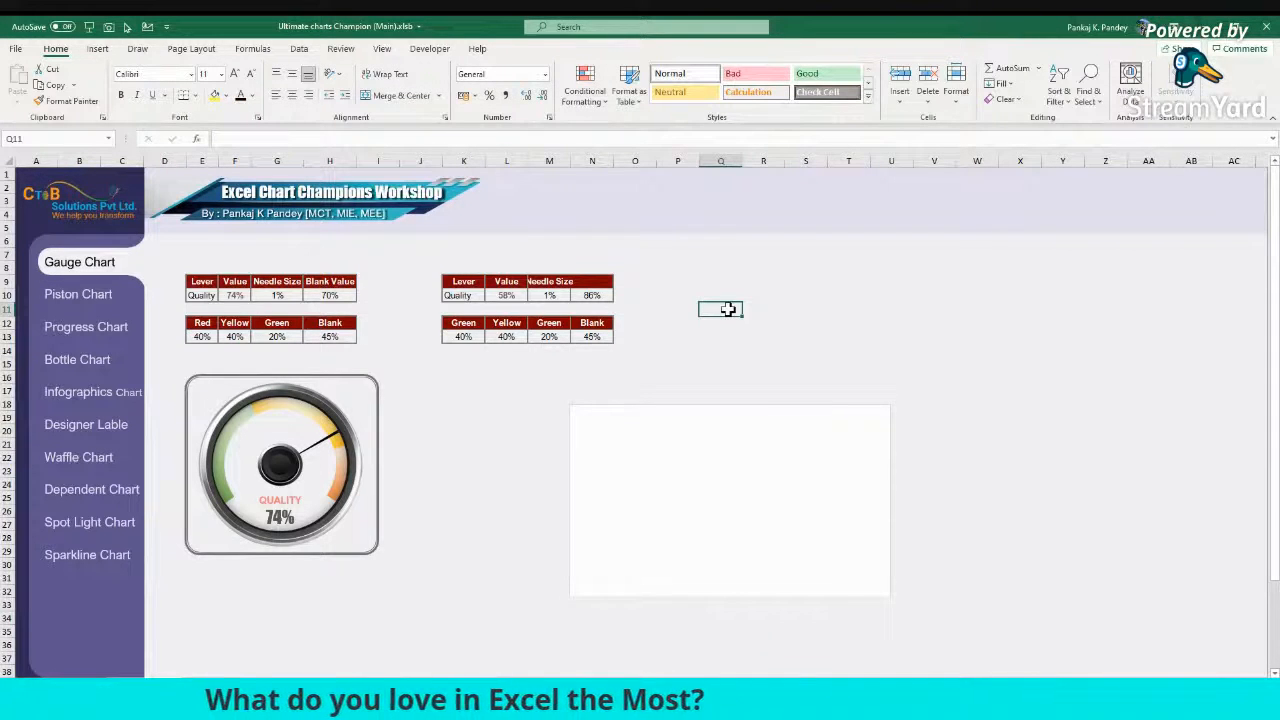
# Step: Enter the sample values 60 and 40 in Q11:Q12 and delete the empty chart
pyautogui.write('36')
pyautogui.press('Return')
pyautogui.write('40')
pyautogui.press('Return')
pyautogui.moveTo(729, 308); pyautogui.dragTo(726, 320)
pyautogui.click(737, 405)
pyautogui.press('Delete')
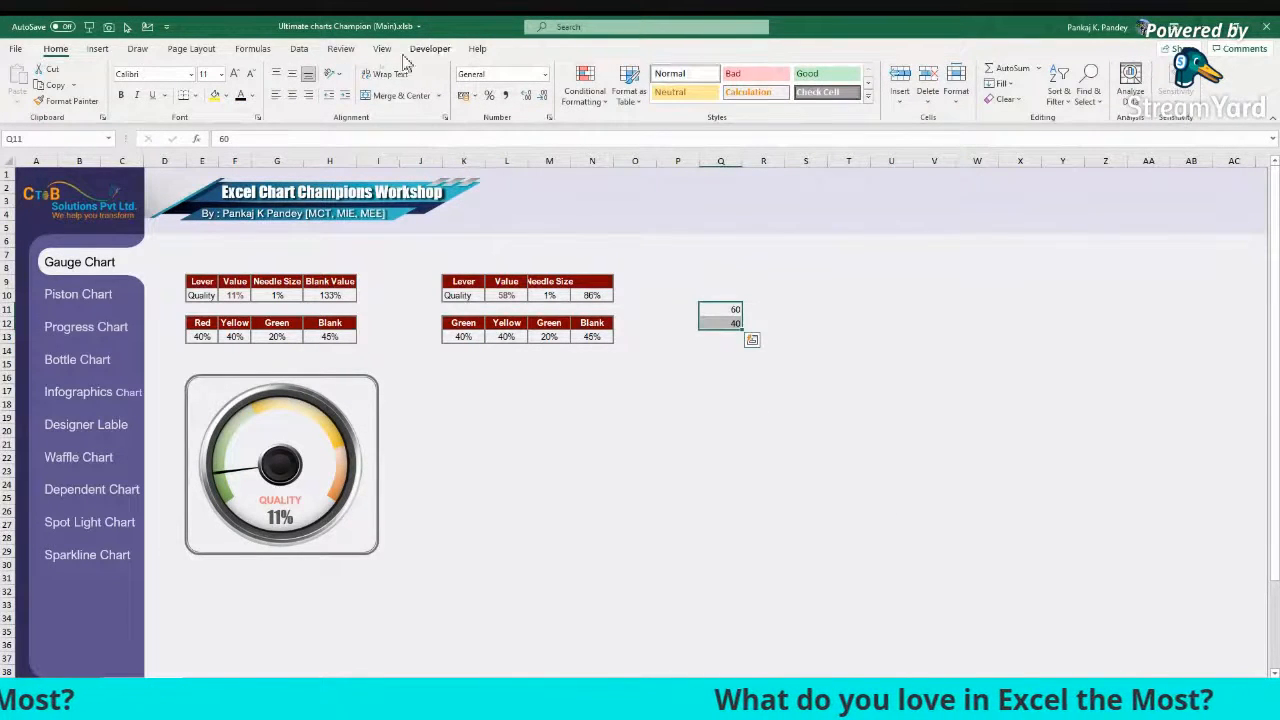
# Step: Insert a doughnut chart from the sample values in Q11:Q12 and place it below them
pyautogui.click(98, 49)
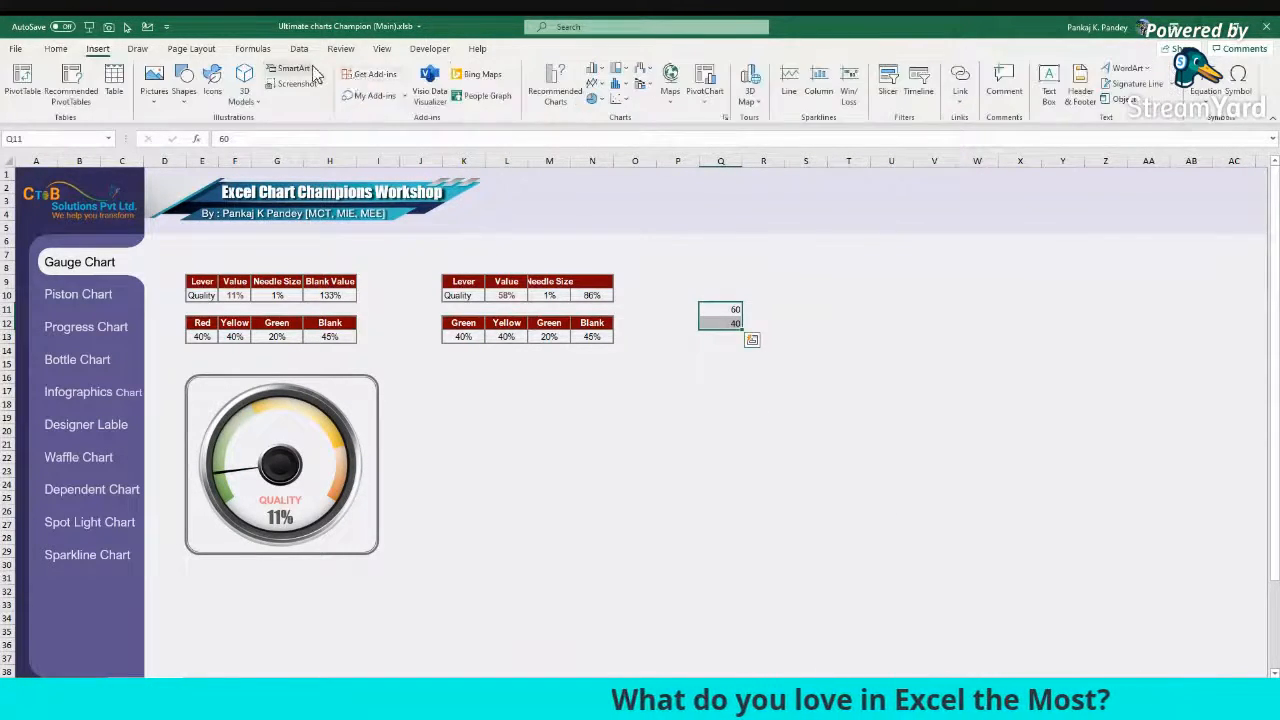
pyautogui.click(592, 97)
pyautogui.click(606, 270)
pyautogui.moveTo(722, 420); pyautogui.dragTo(988, 486)
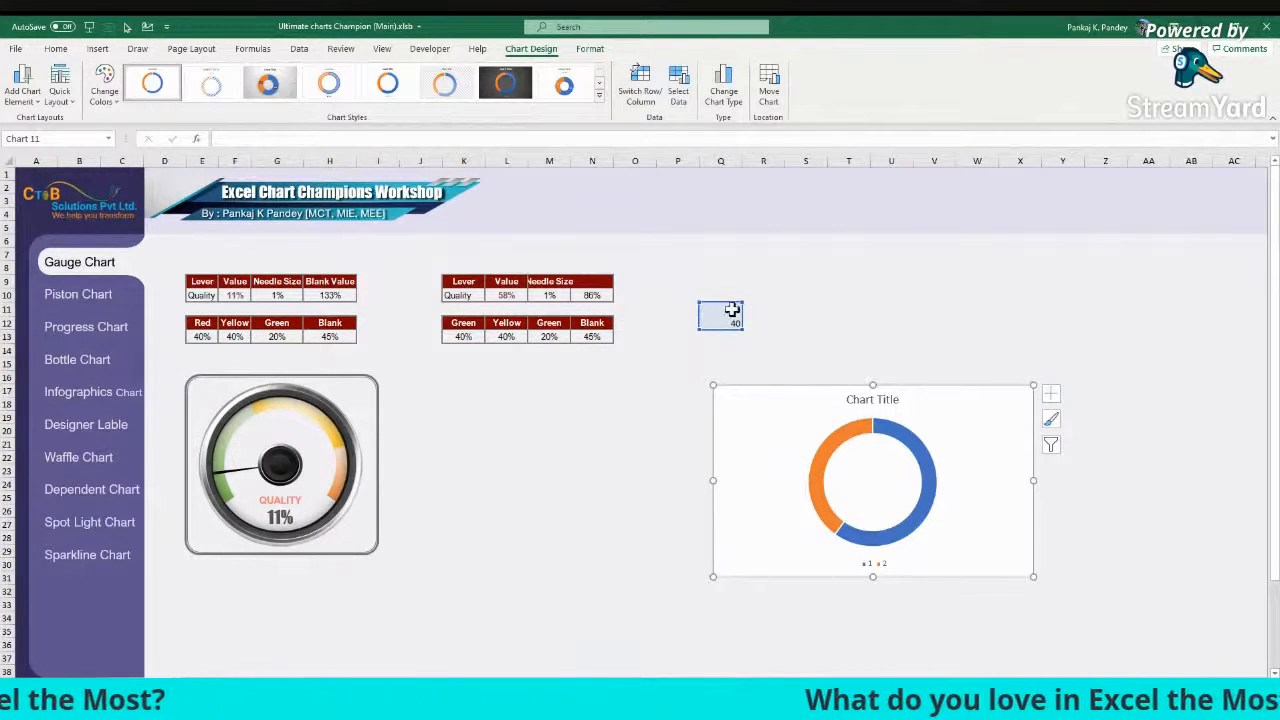
# Step: Change the sample values to 80 in Q11 and 20 in Q12 to test the doughnut chart
pyautogui.click(917, 446)
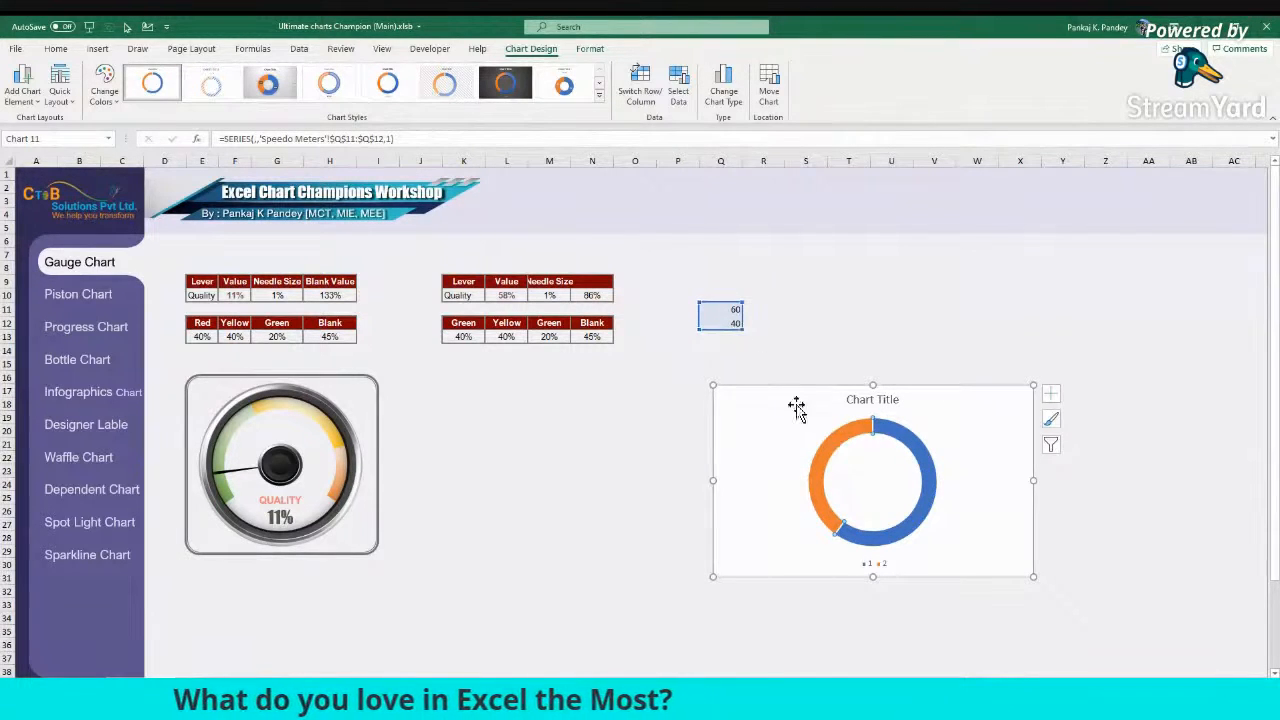
pyautogui.click(731, 310)
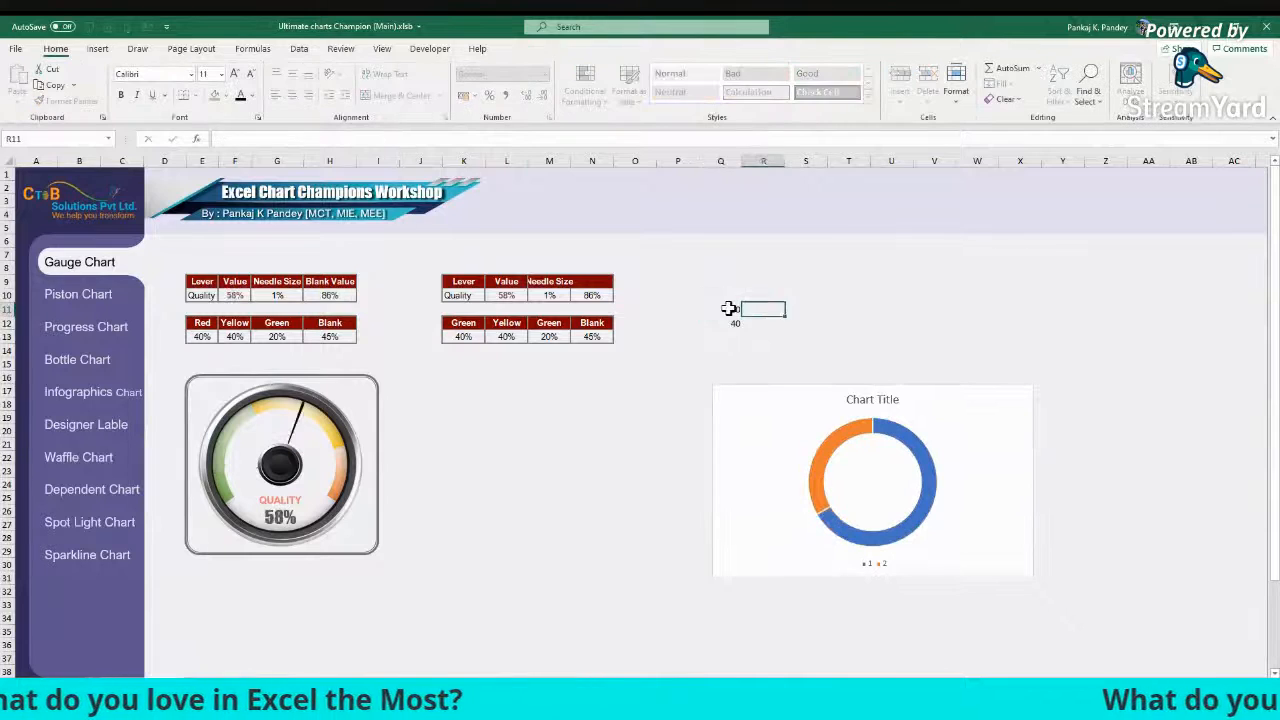
pyautogui.press('Down')
pyautogui.press('Left')
pyautogui.write('20')
pyautogui.press('Return')
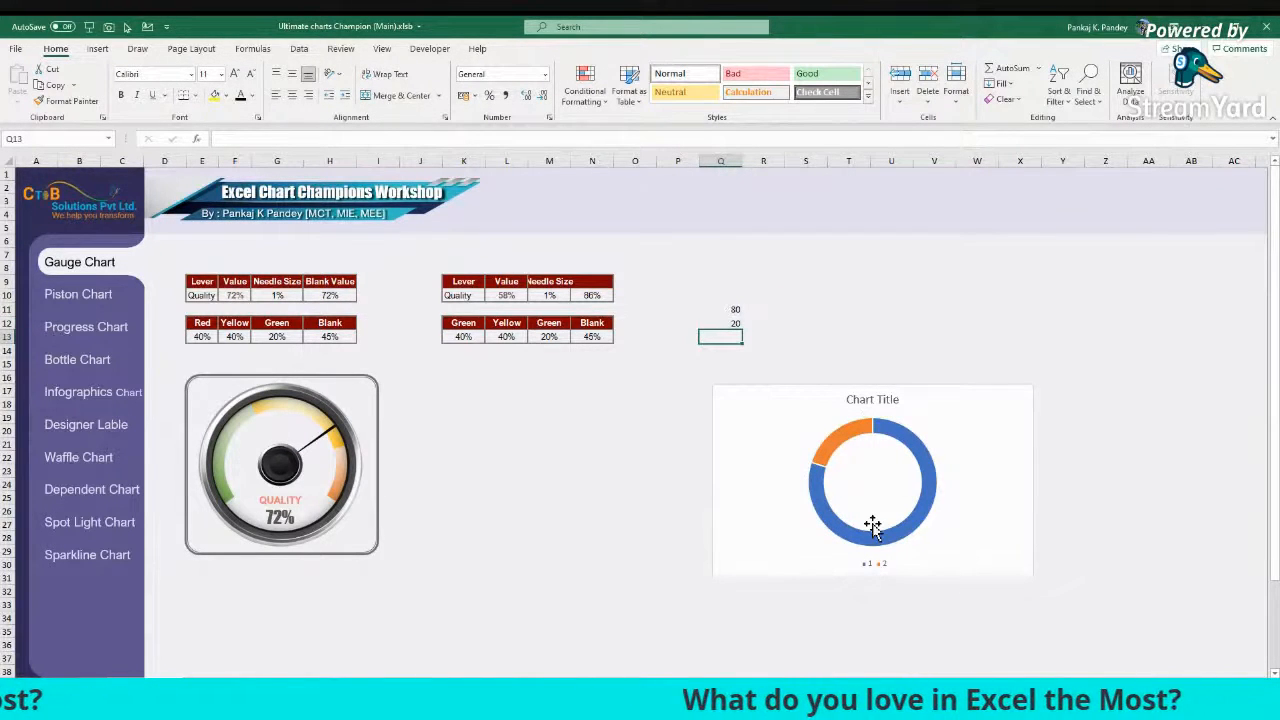
# Step: Delete the sample doughnut chart and clear its sample values from column Q
pyautogui.moveTo(737, 308); pyautogui.dragTo(737, 319)
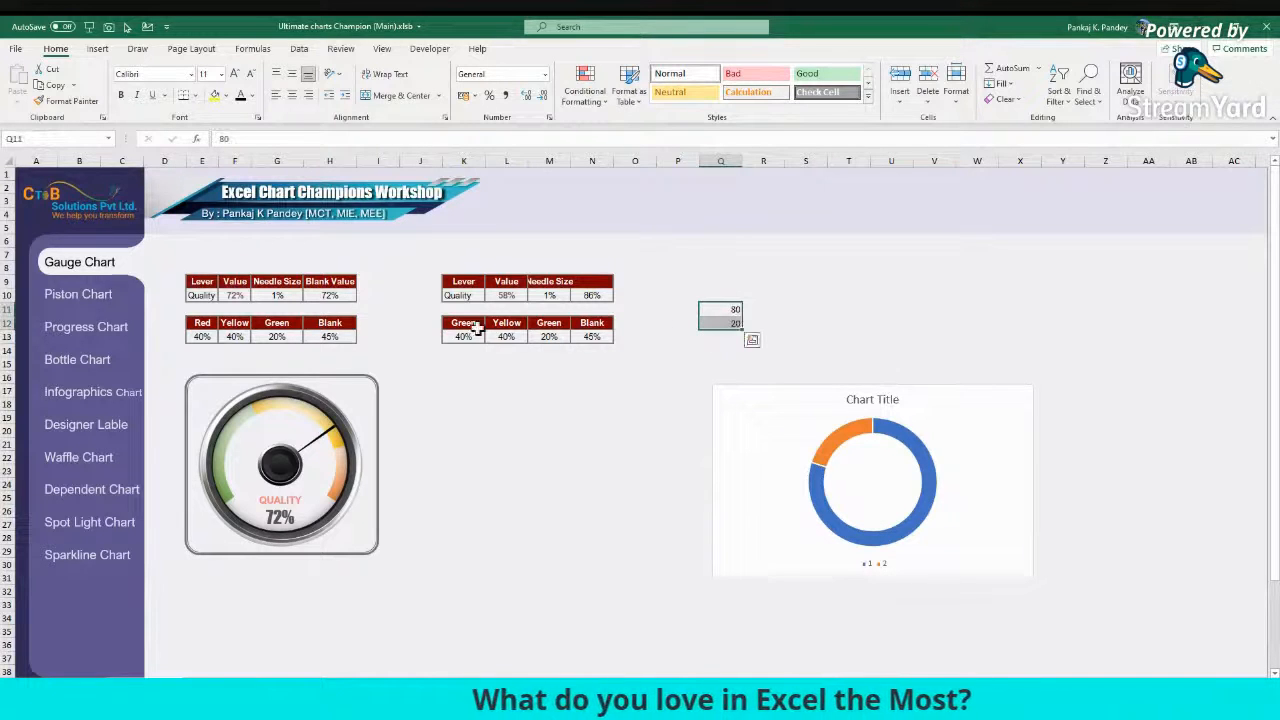
pyautogui.moveTo(466, 321); pyautogui.dragTo(596, 337)
pyautogui.click(826, 400)
pyautogui.press('Delete')
pyautogui.moveTo(766, 310); pyautogui.dragTo(737, 329)
pyautogui.press('Delete')
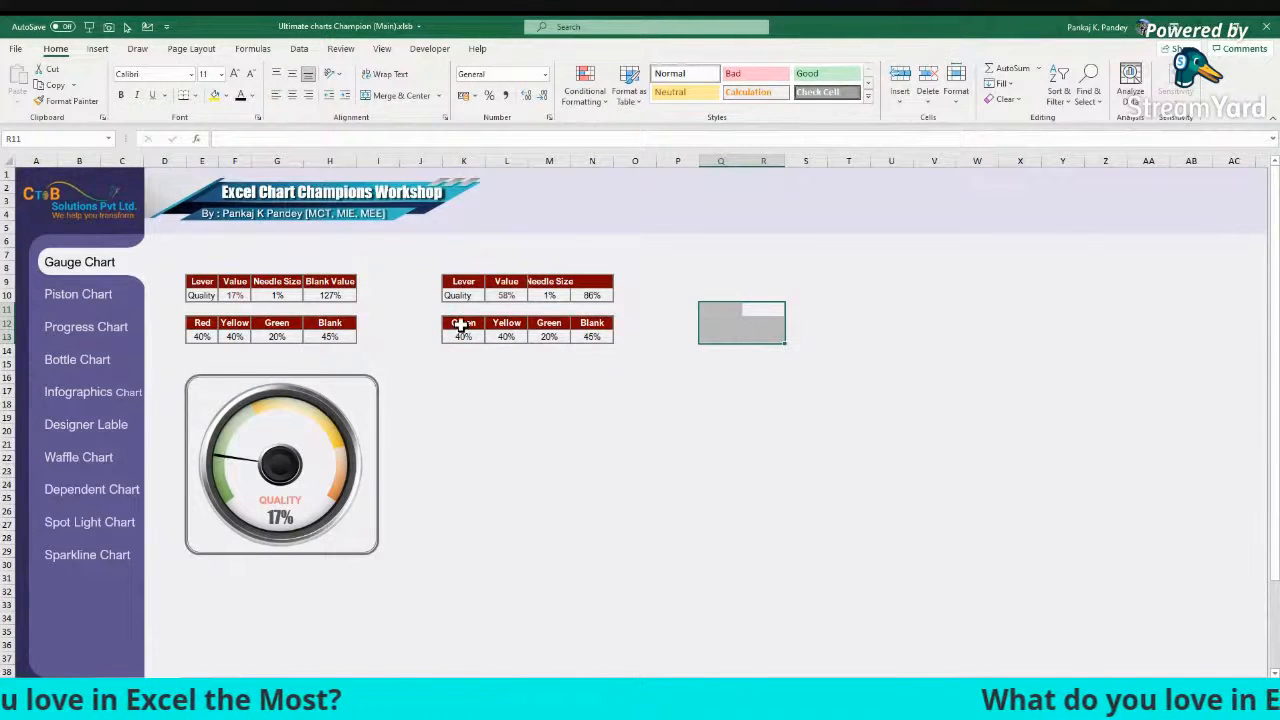
# Step: Insert a doughnut chart from the zone percentages in K13:N13
pyautogui.moveTo(458, 335); pyautogui.dragTo(592, 337)
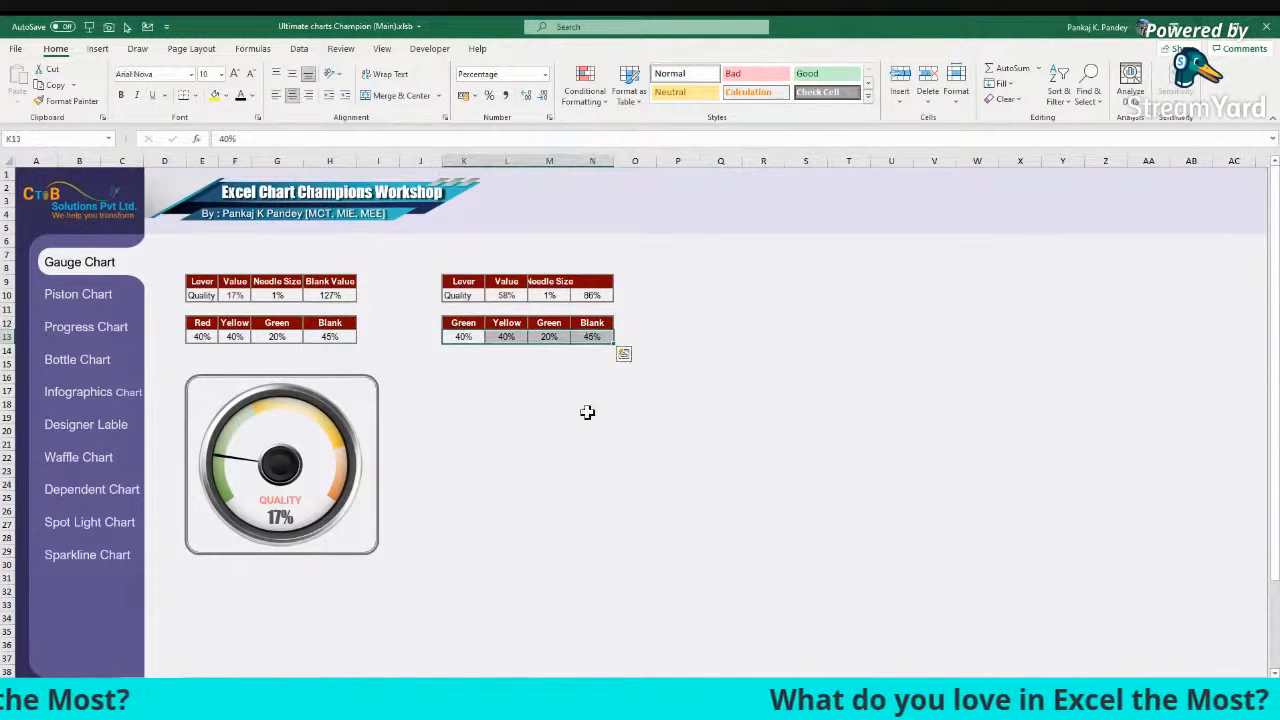
pyautogui.click(100, 49)
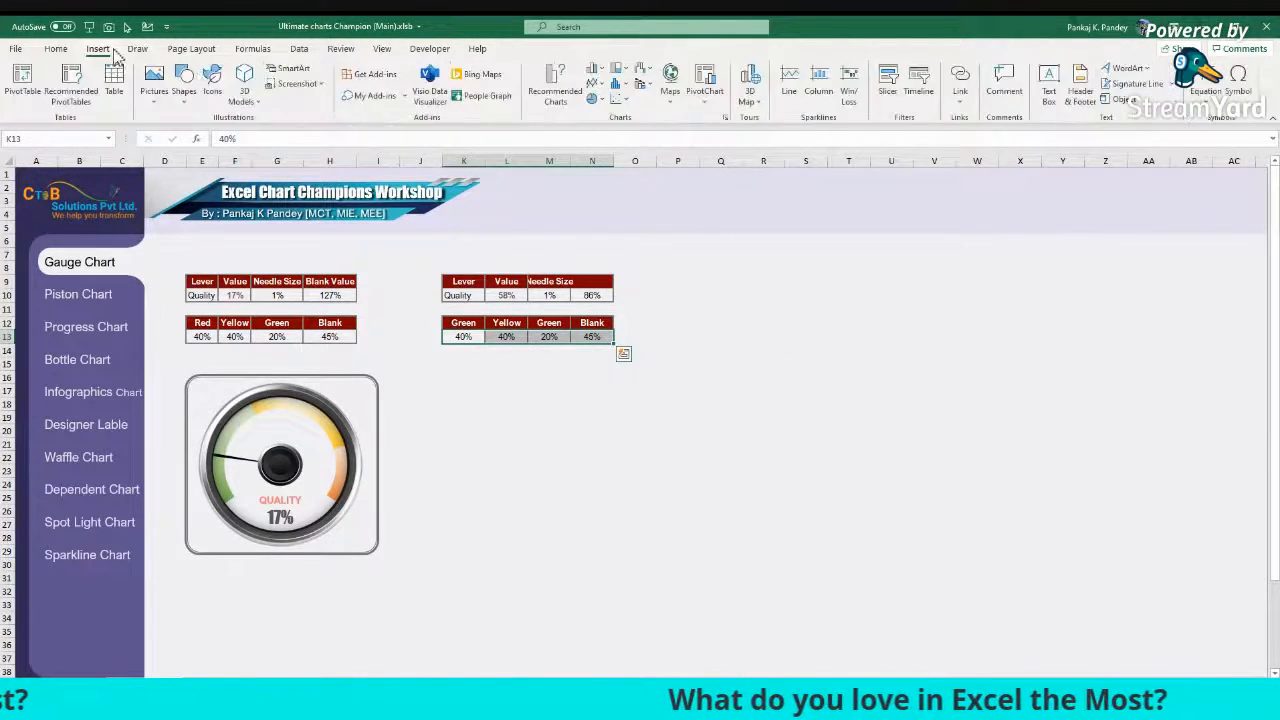
pyautogui.click(598, 100)
pyautogui.click(606, 266)
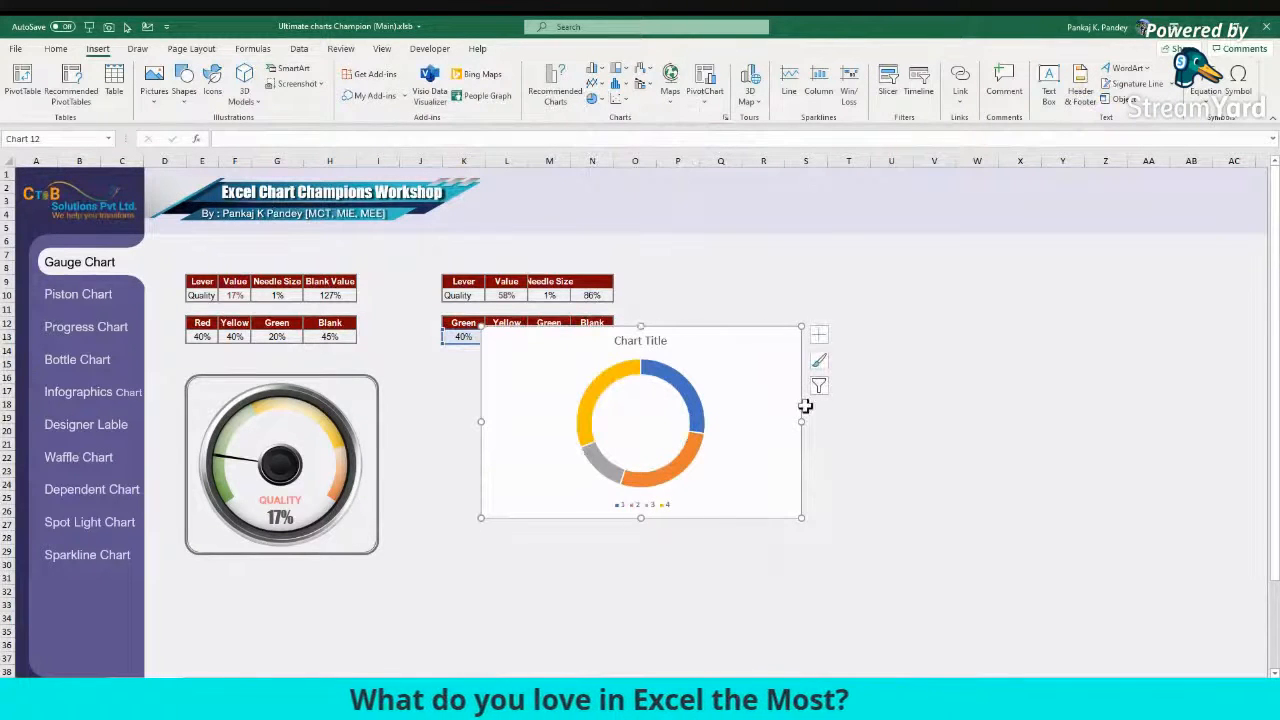
# Step: Move the zone doughnut chart clear of the data so it sits below the rebuilt tables
pyautogui.moveTo(797, 399); pyautogui.dragTo(904, 458)
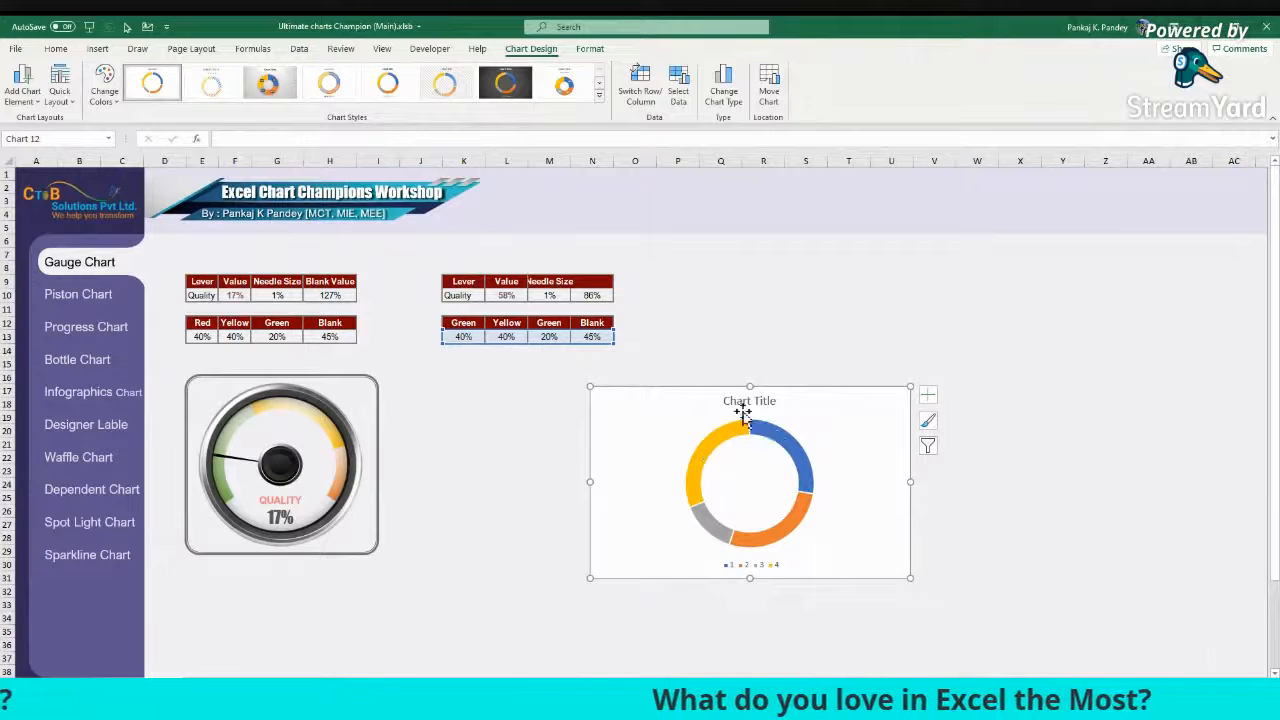
pyautogui.moveTo(722, 392); pyautogui.dragTo(612, 384)
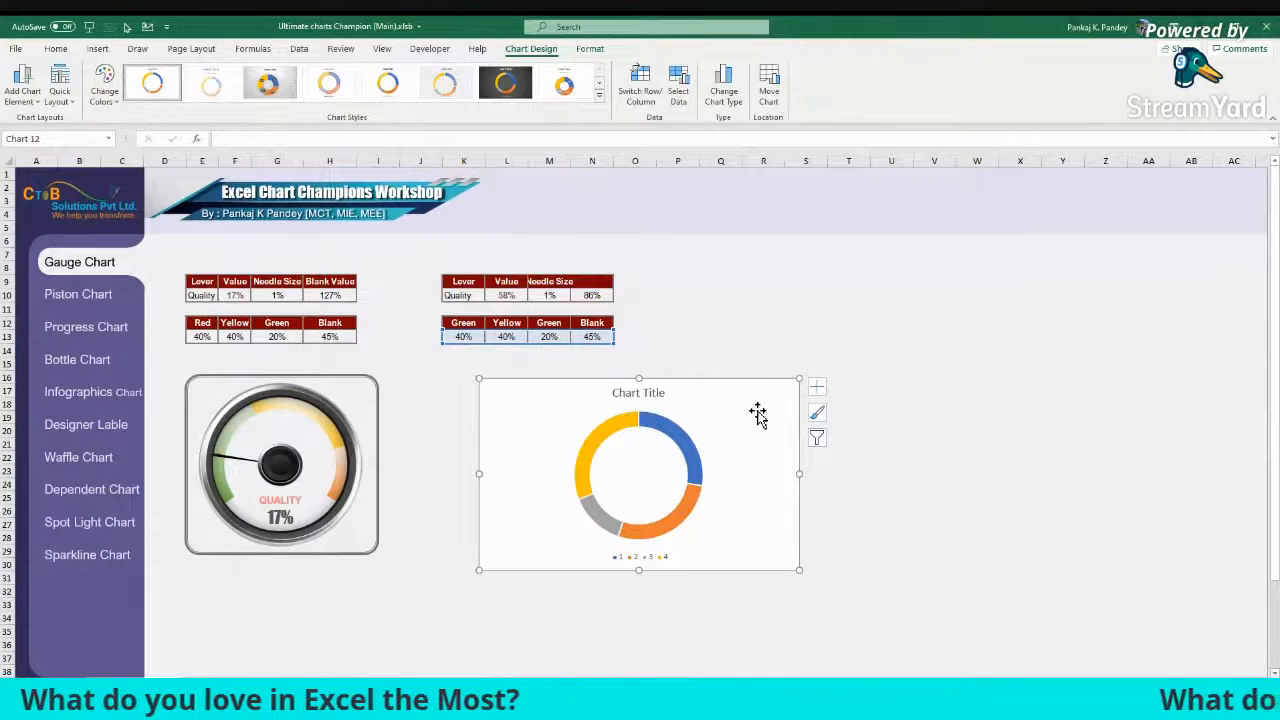
# Step: Examine the doughnut chart's separate elements: plot area, title, legend, ring series and chart area
pyautogui.click(697, 437)
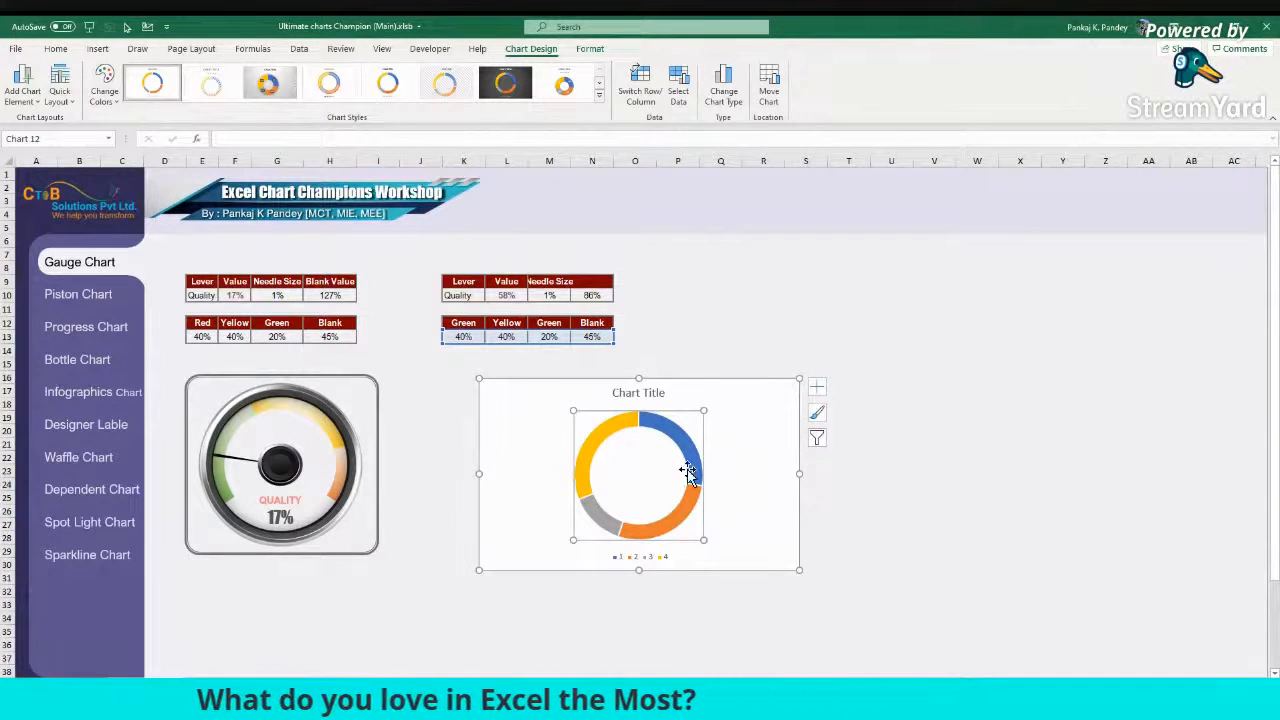
pyautogui.click(634, 394)
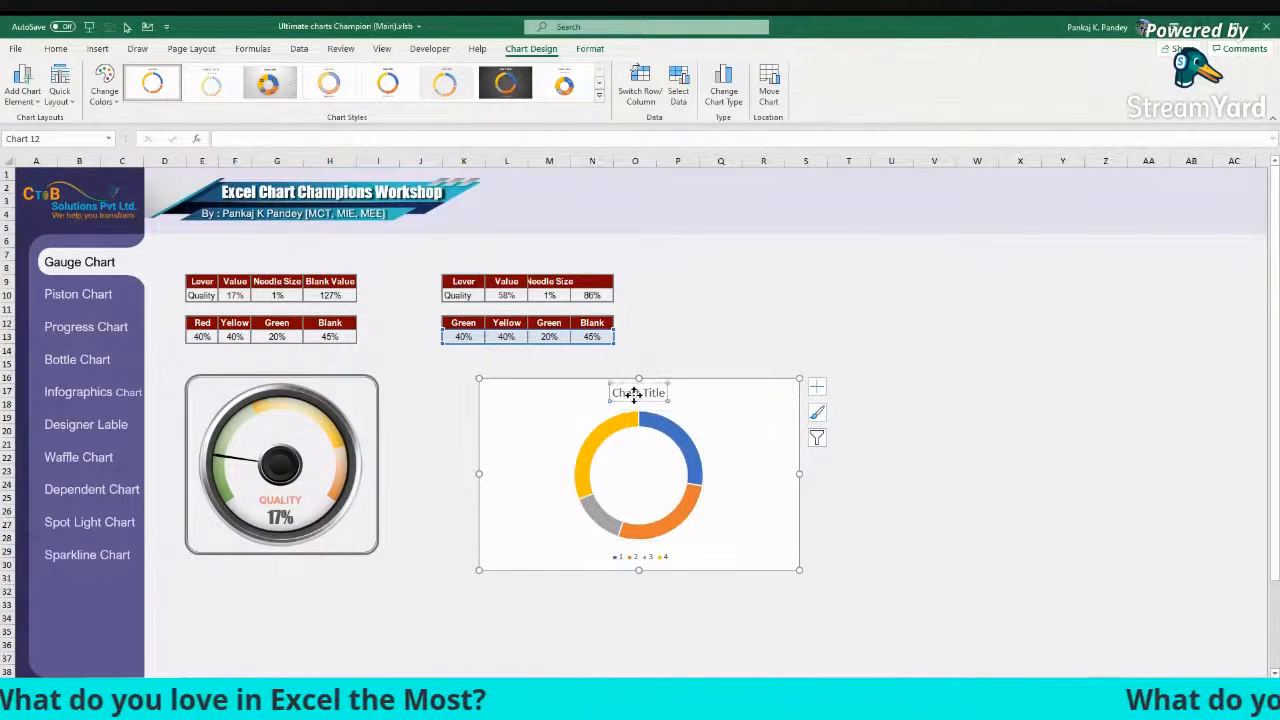
pyautogui.click(658, 558)
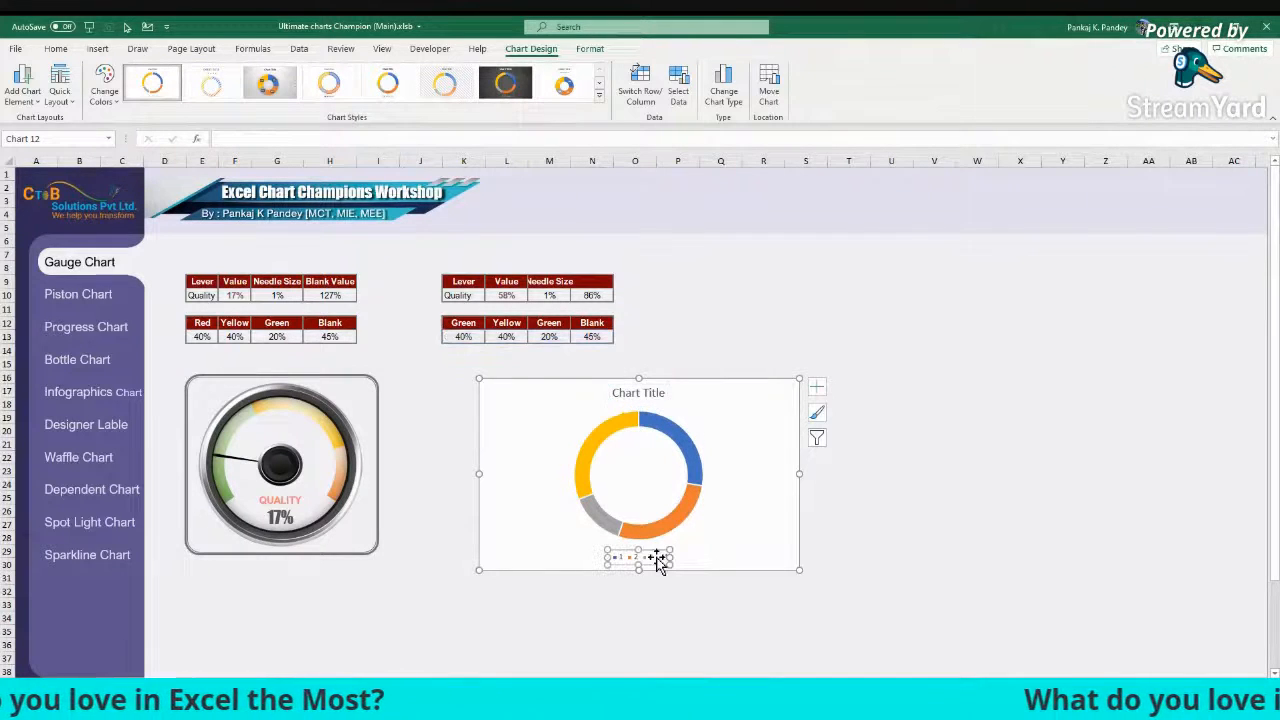
pyautogui.click(785, 378)
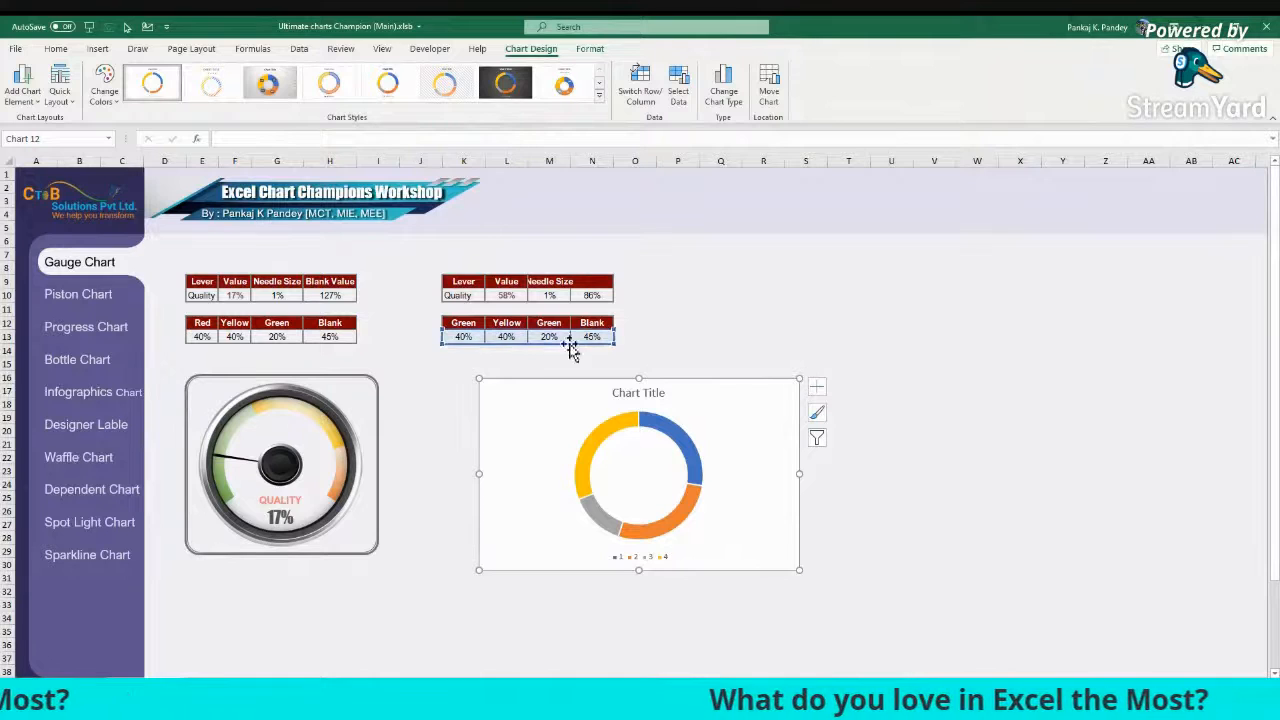
pyautogui.click(596, 418)
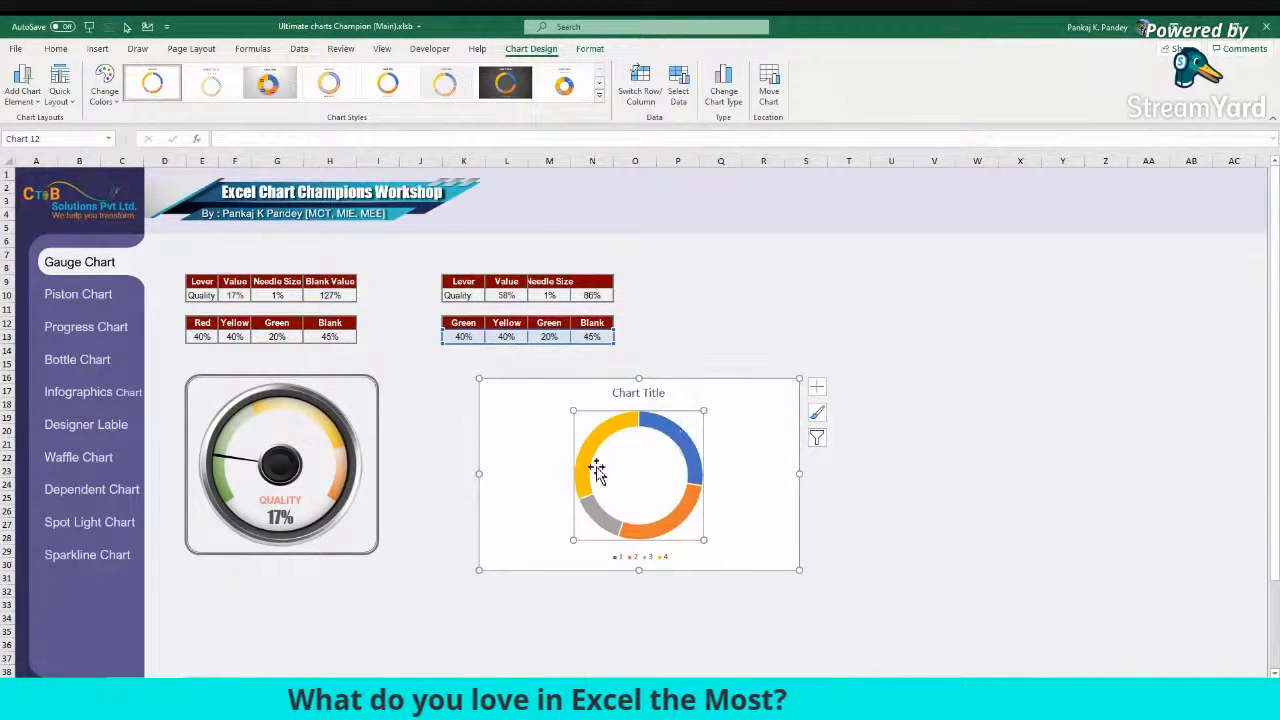
pyautogui.click(630, 392)
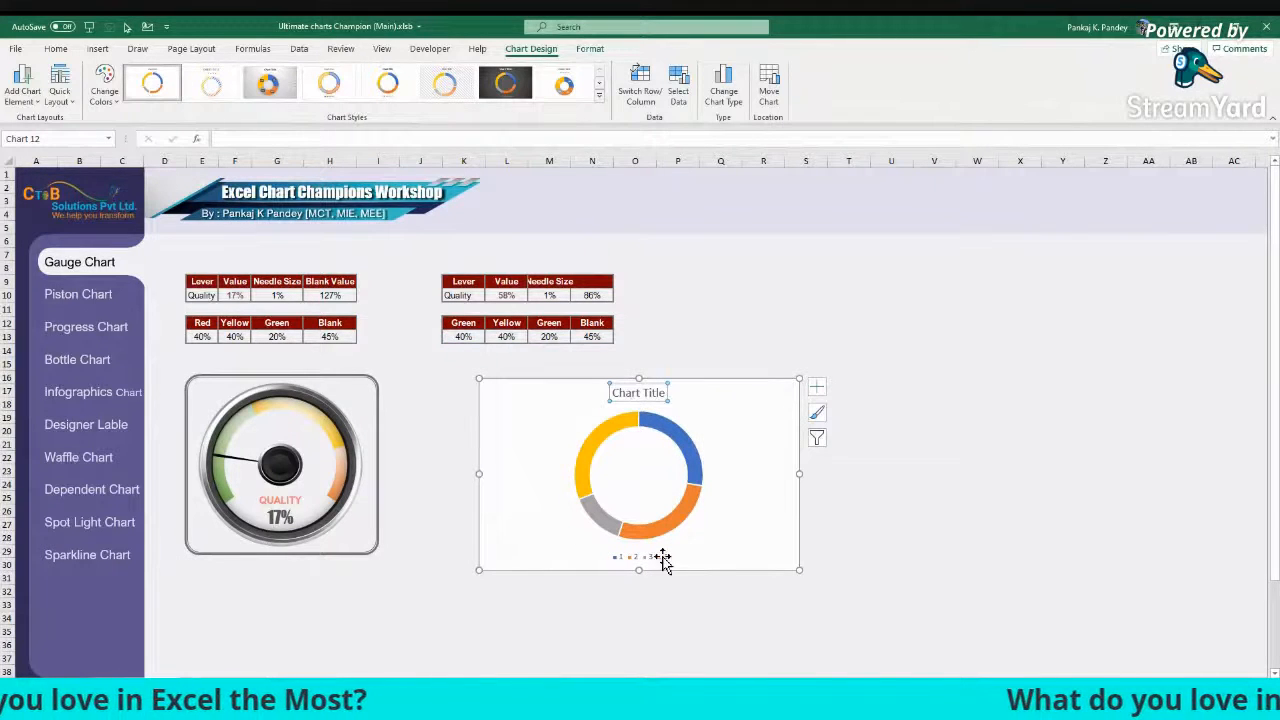
pyautogui.click(679, 446)
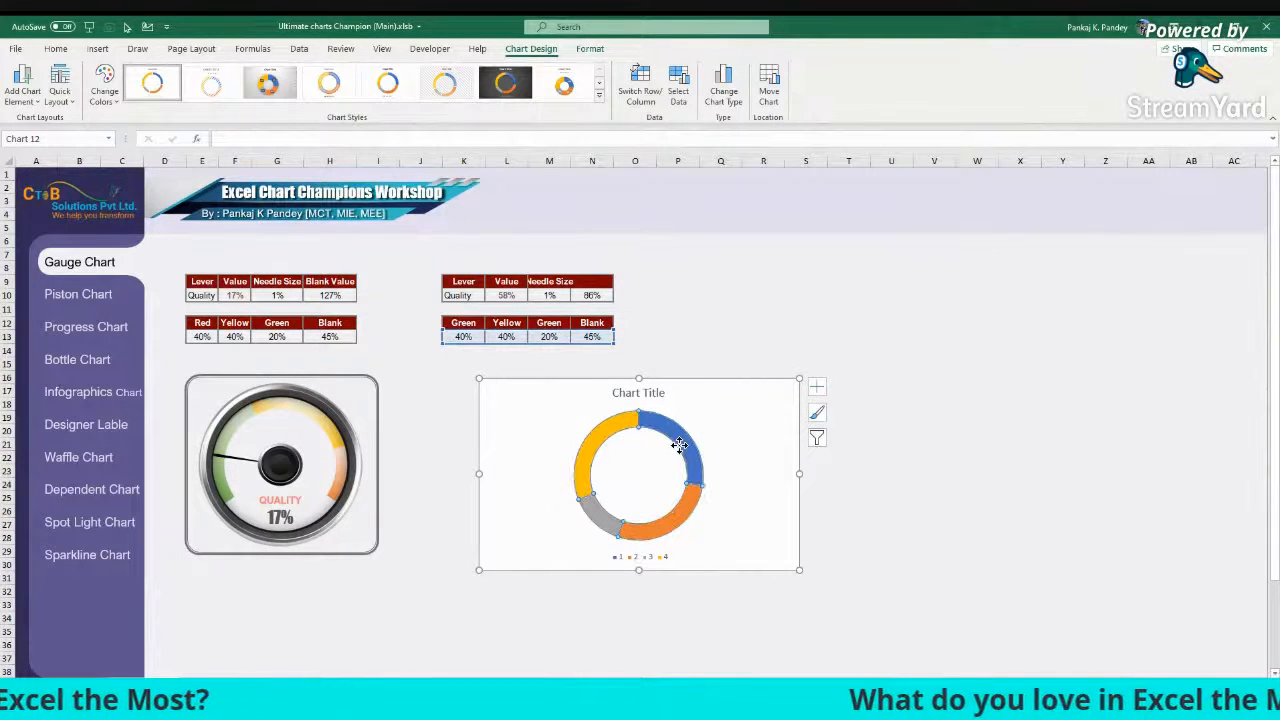
pyautogui.click(788, 401)
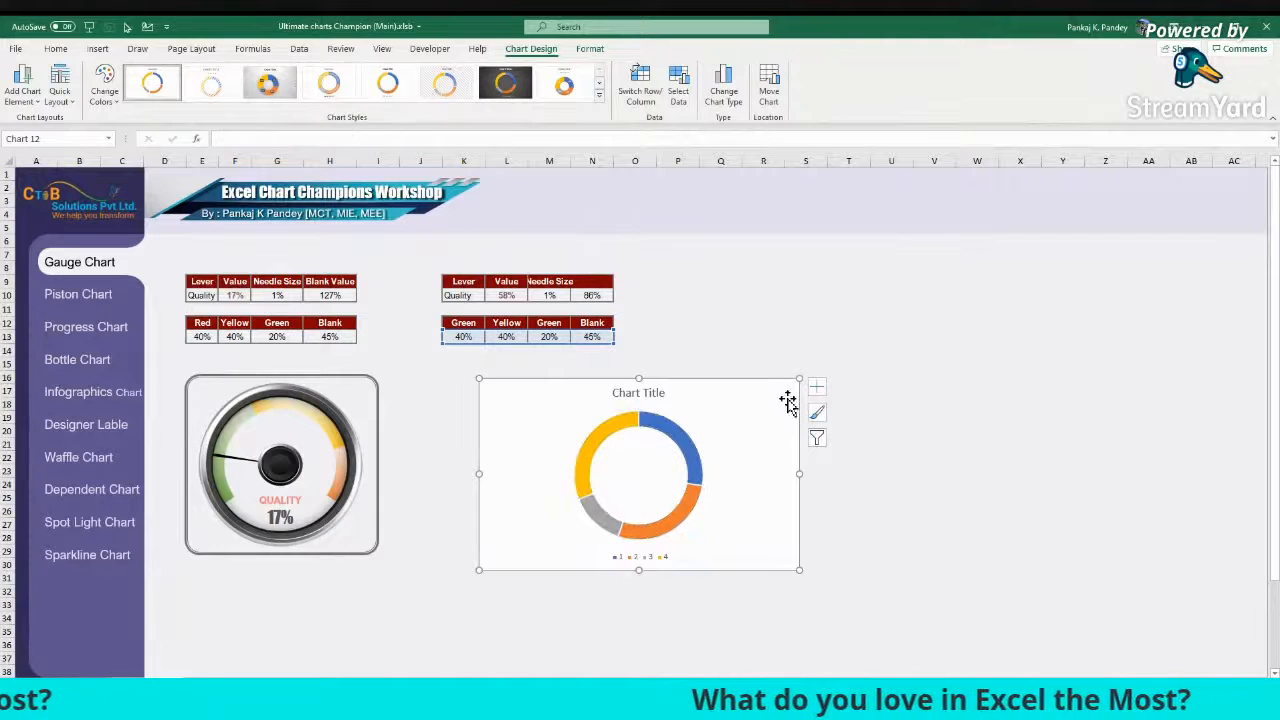
pyautogui.click(696, 450)
pyautogui.click(710, 451)
pyautogui.click(677, 412)
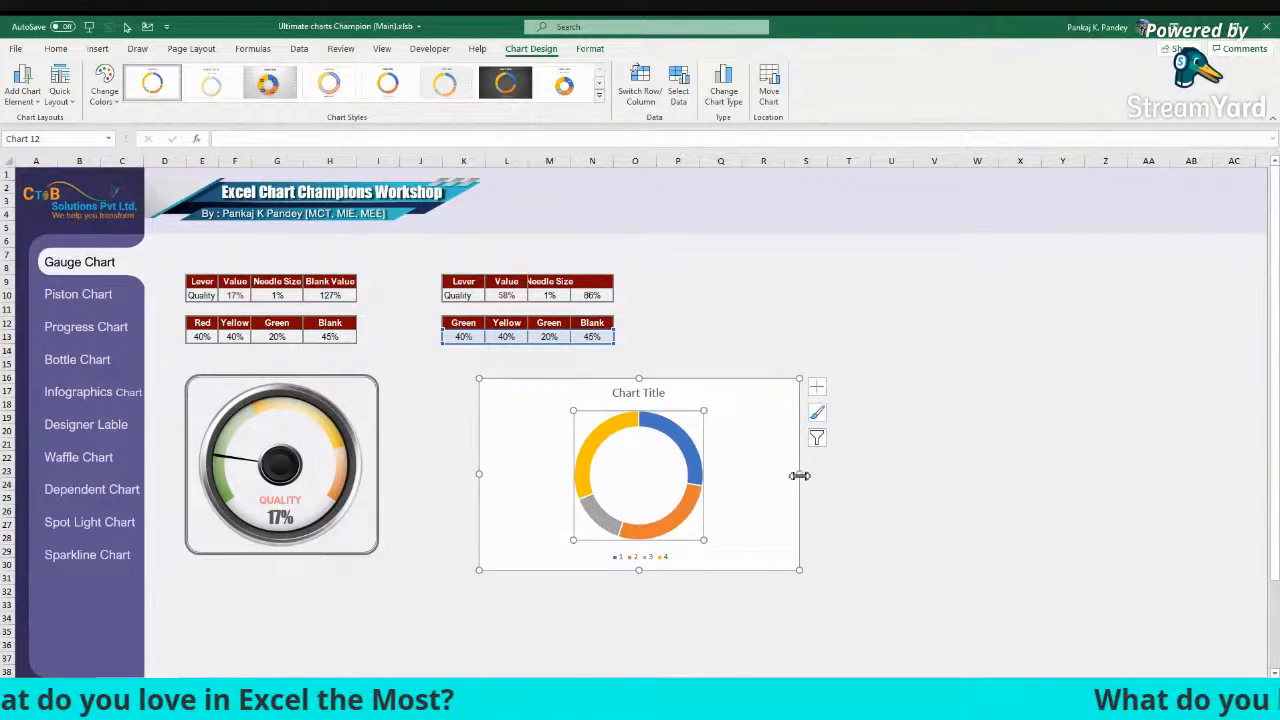
pyautogui.click(672, 556)
pyautogui.click(757, 463)
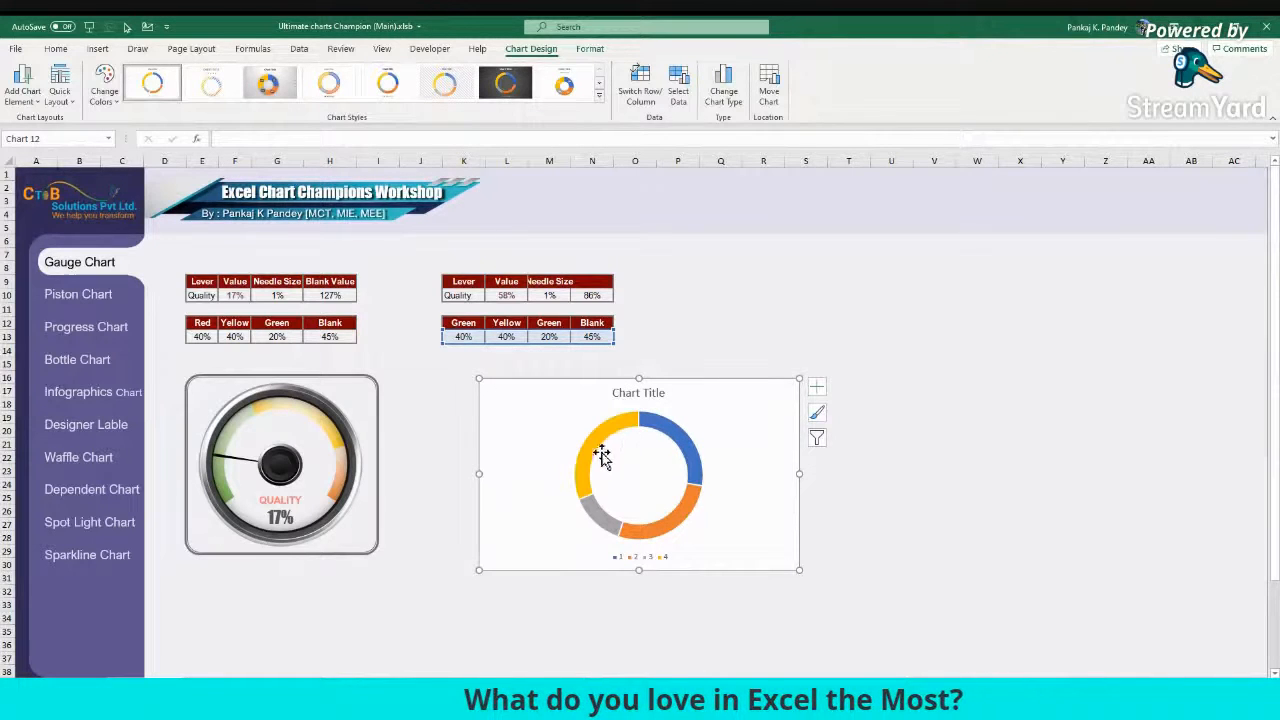
# Step: Remove the chart title and legend, and narrow the chart to a nearly square frame to the right of the tables
pyautogui.click(816, 386)
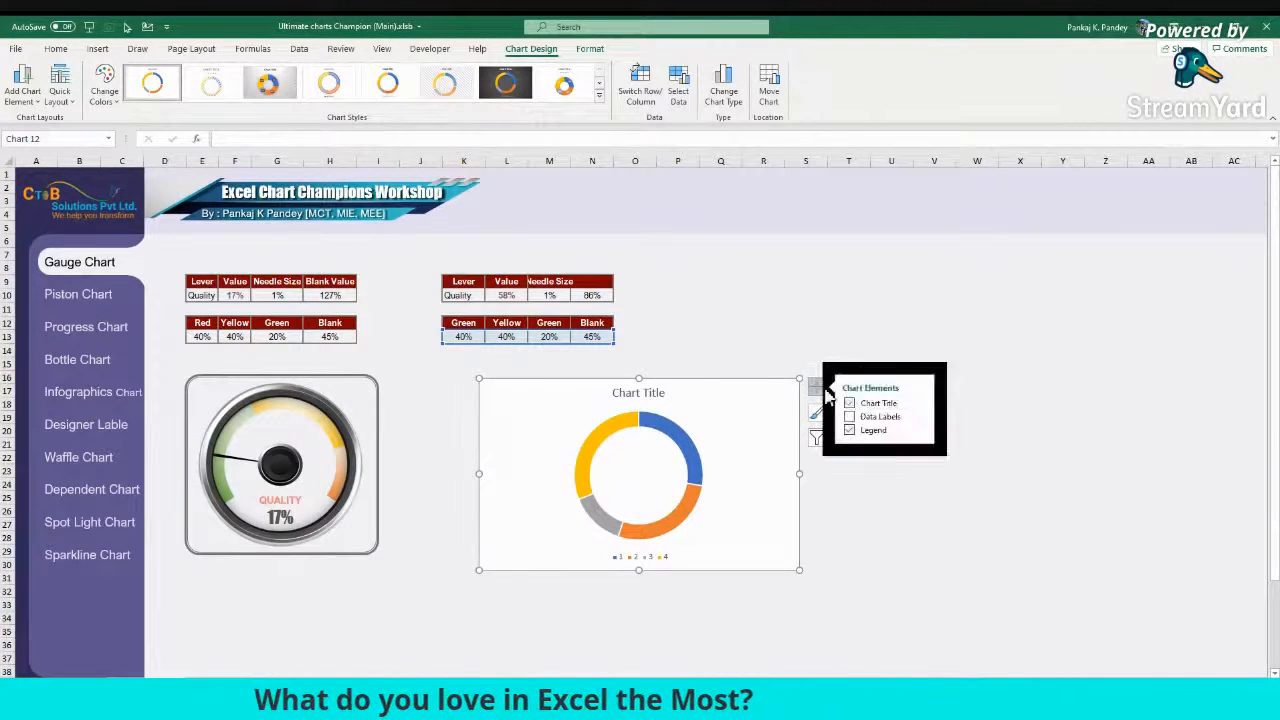
pyautogui.click(849, 431)
pyautogui.click(849, 403)
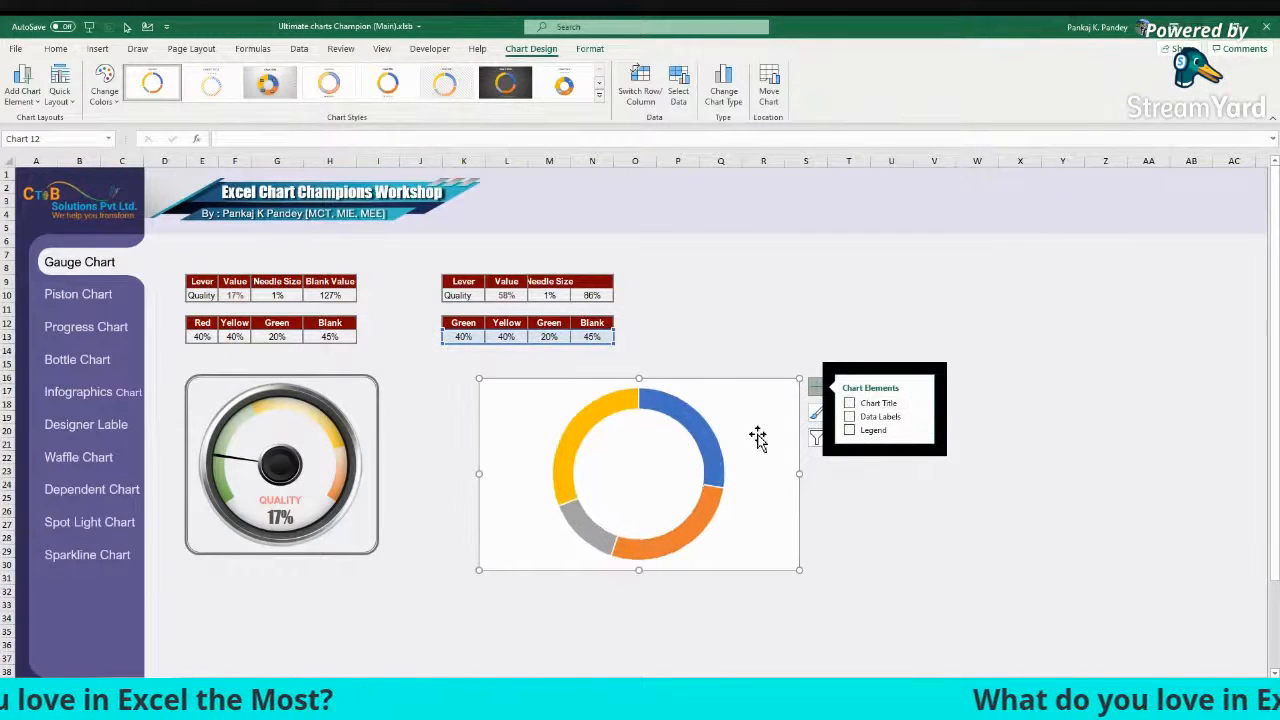
pyautogui.moveTo(799, 474); pyautogui.dragTo(928, 378)
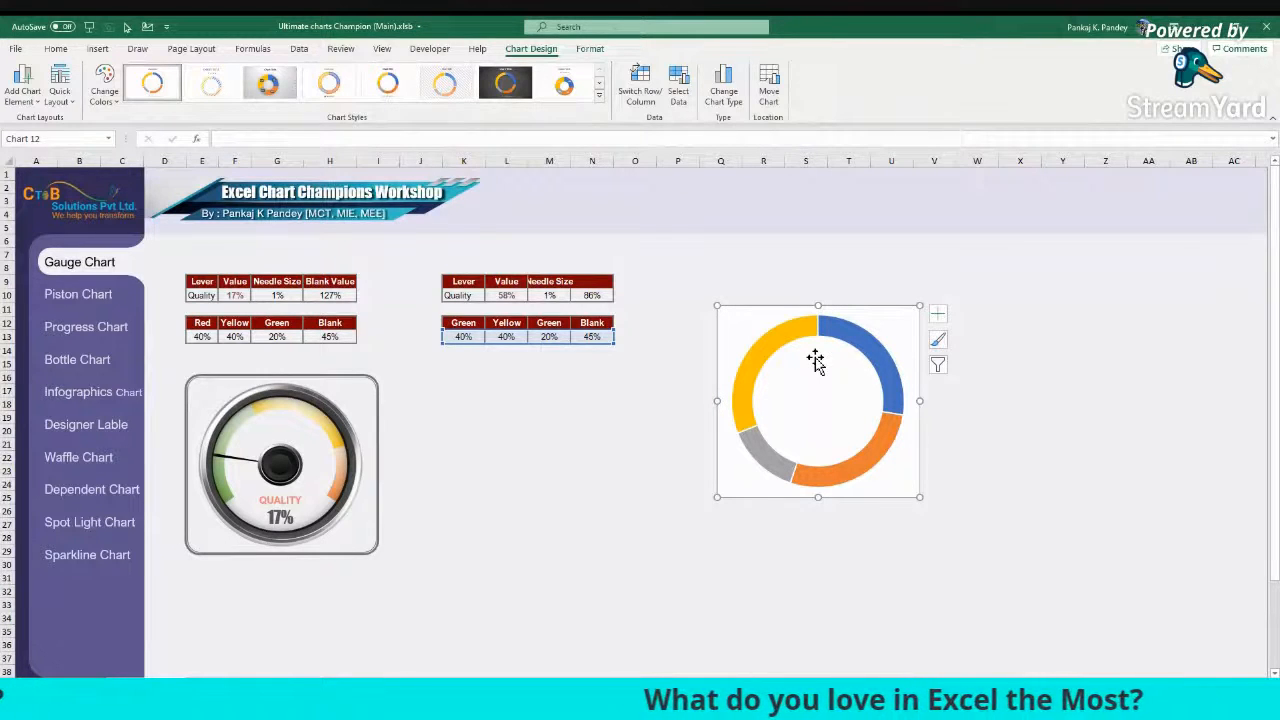
# Step: Open the chart area's formatting options and shift the doughnut chart closer to the tables
pyautogui.rightClick(905, 325)
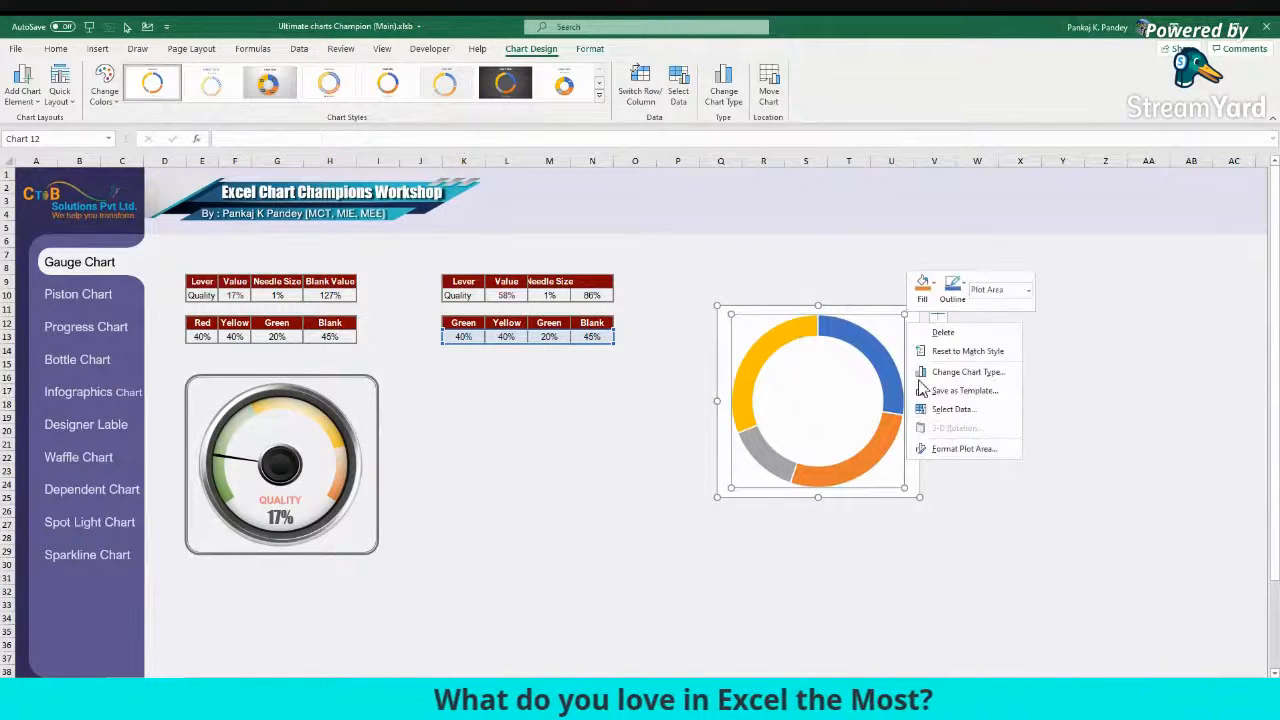
pyautogui.press('Escape')
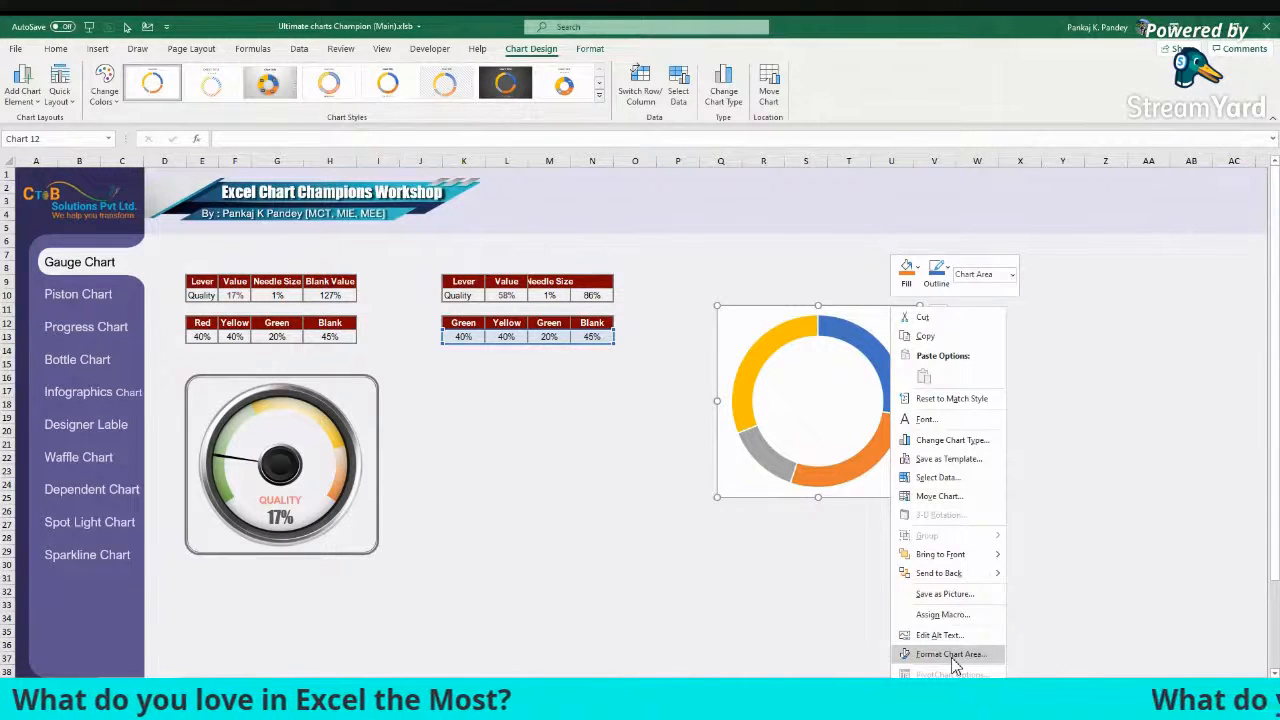
pyautogui.click(951, 655)
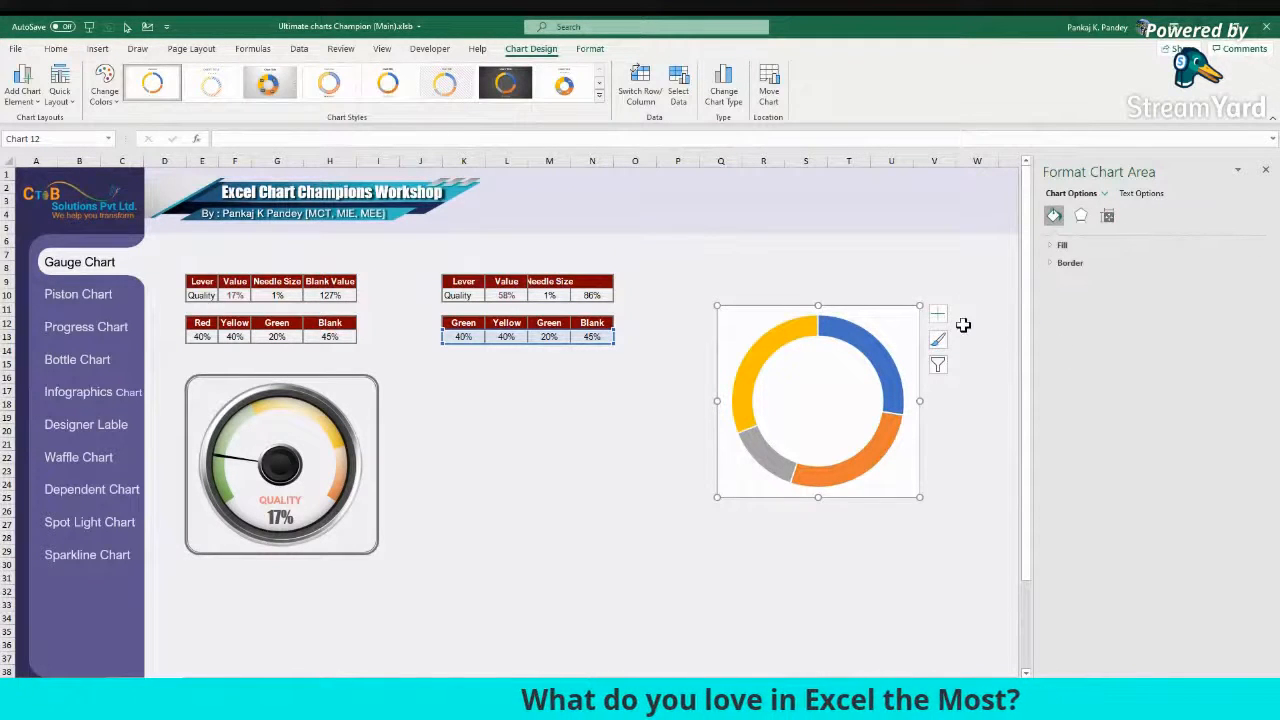
pyautogui.moveTo(850, 306); pyautogui.dragTo(802, 311)
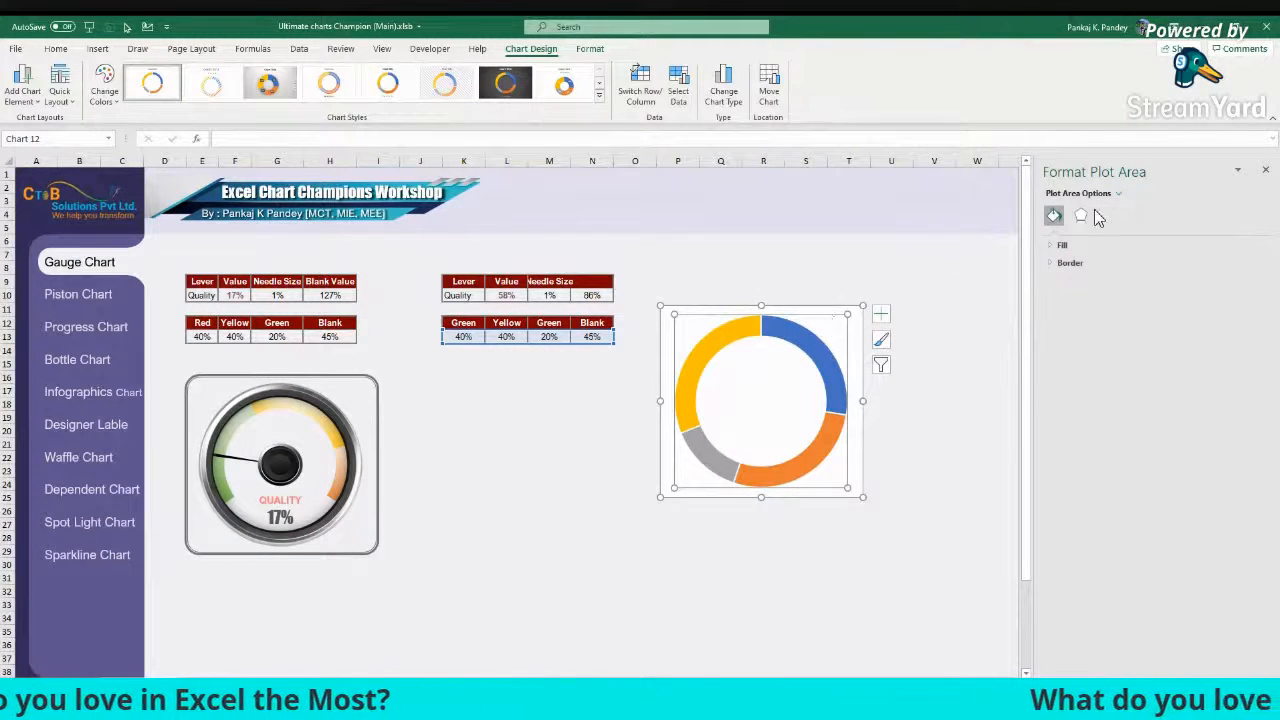
# Step: Compare the formatting options of the series, single slices and plot area, and expand the chart area's fill and border settings
pyautogui.click(828, 358)
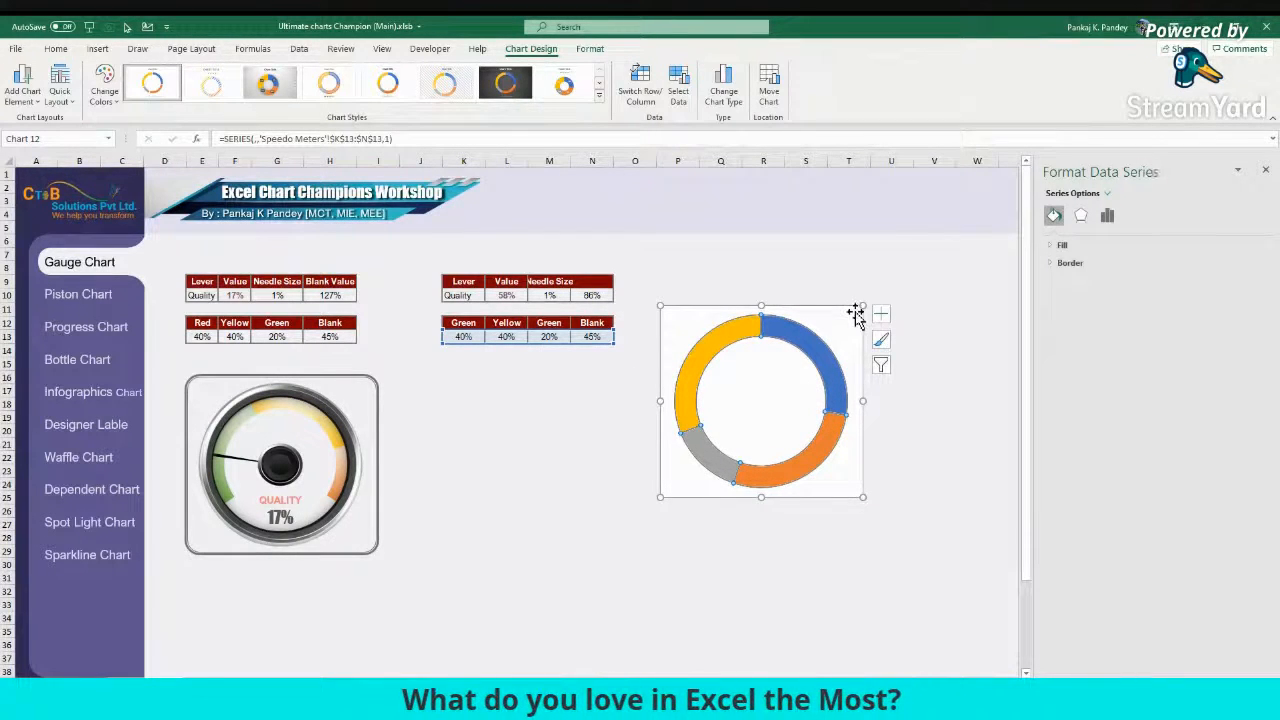
pyautogui.click(810, 341)
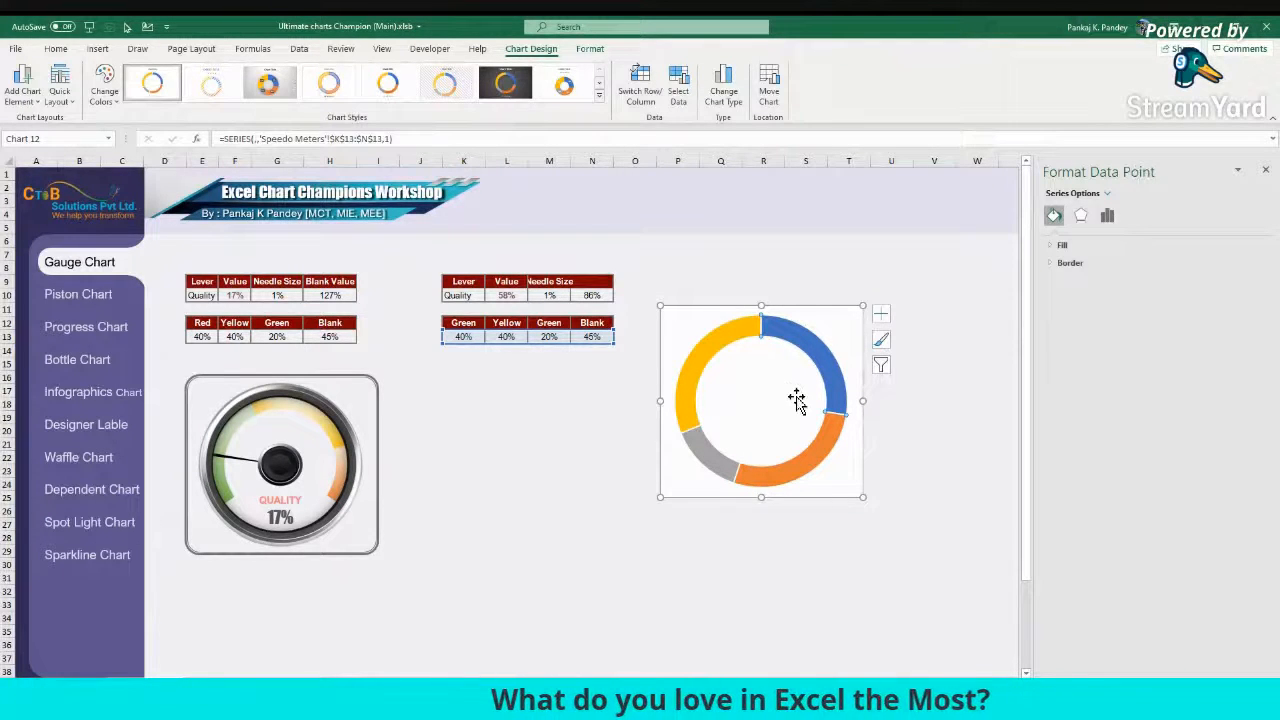
pyautogui.click(722, 338)
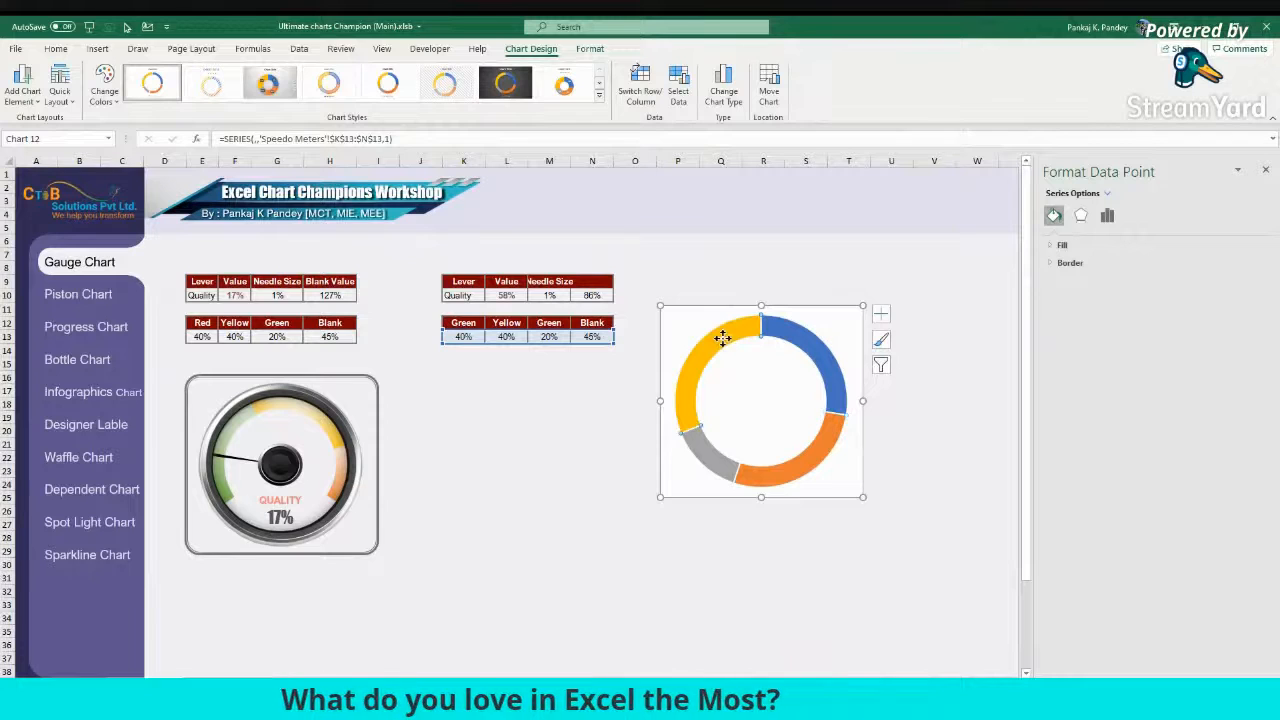
pyautogui.click(845, 468)
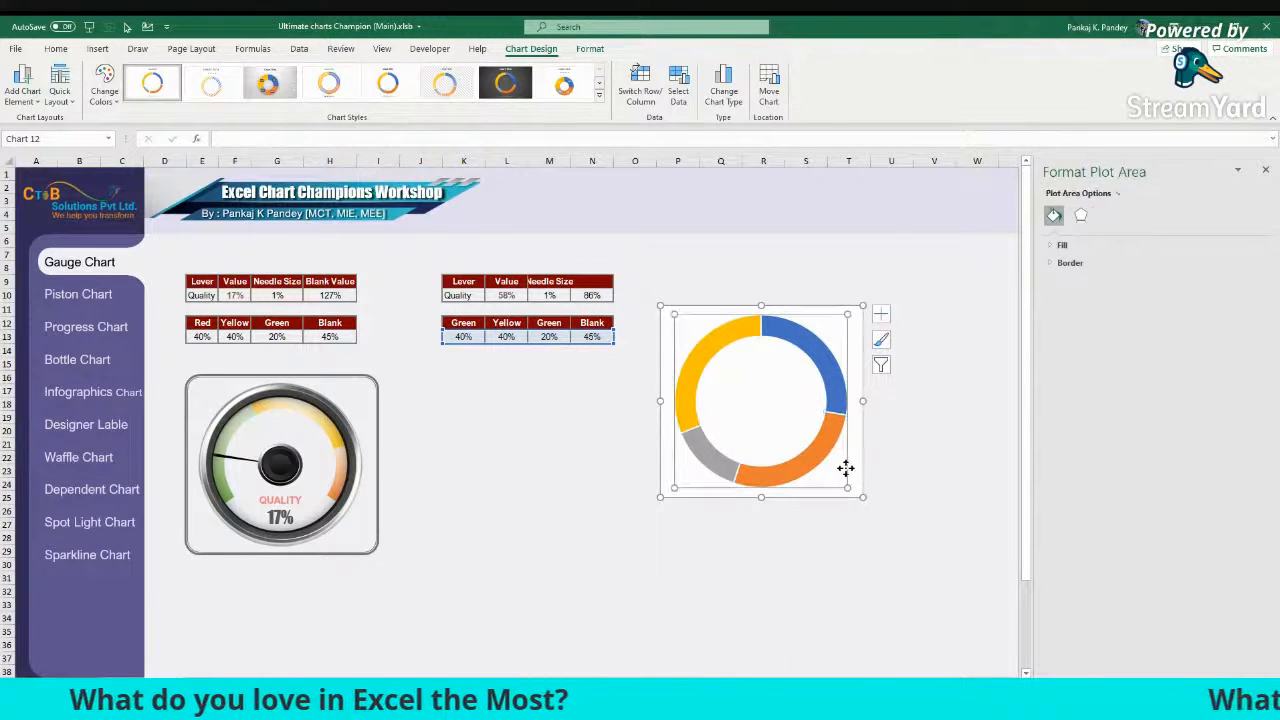
pyautogui.click(856, 466)
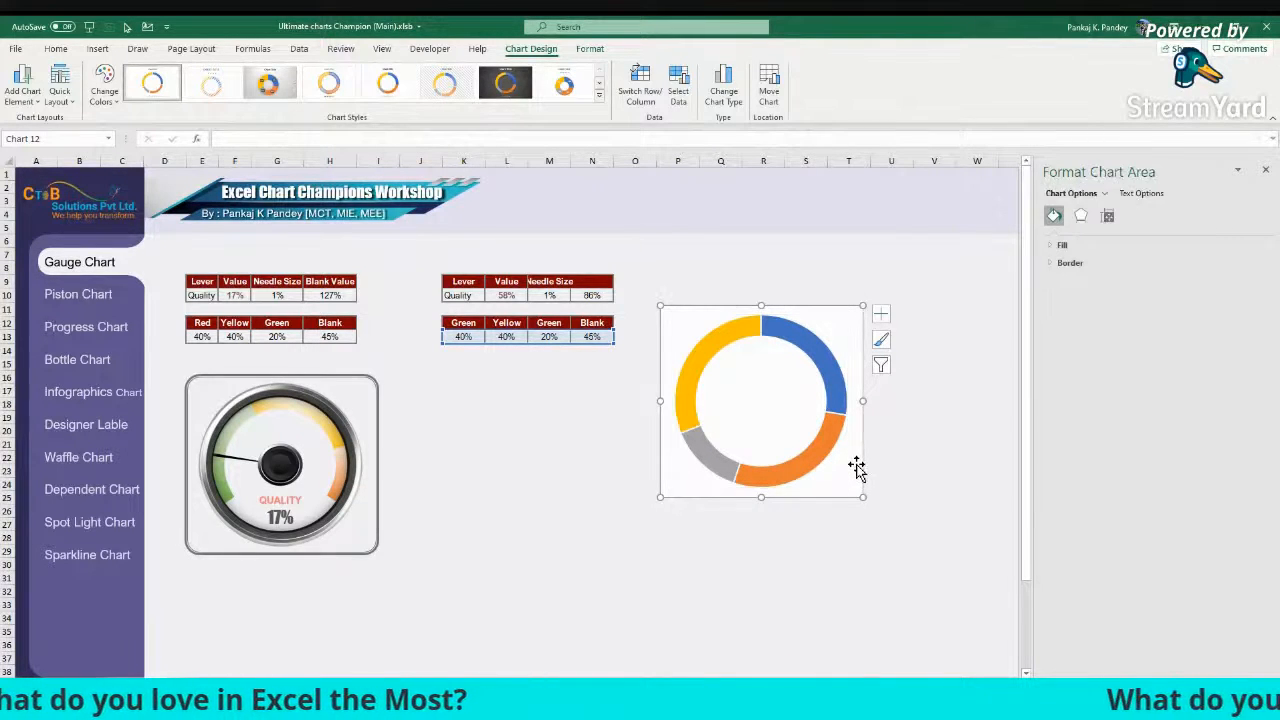
pyautogui.click(1058, 244)
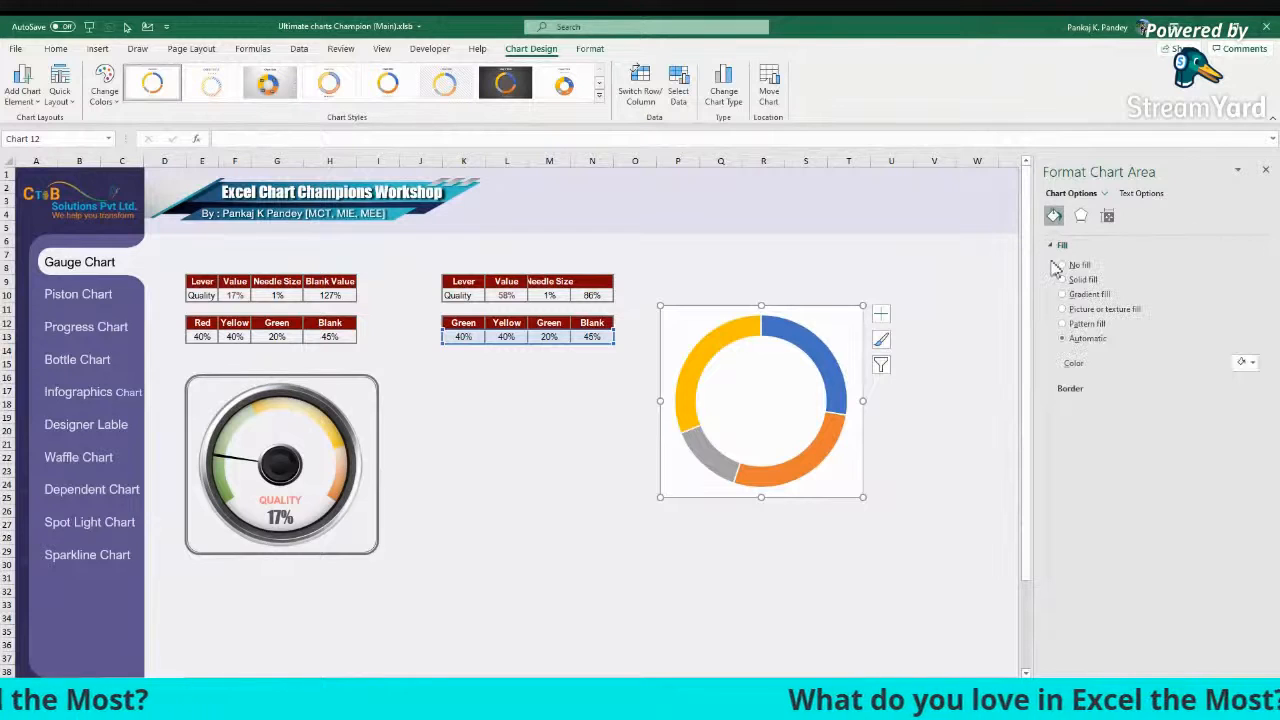
pyautogui.click(1062, 390)
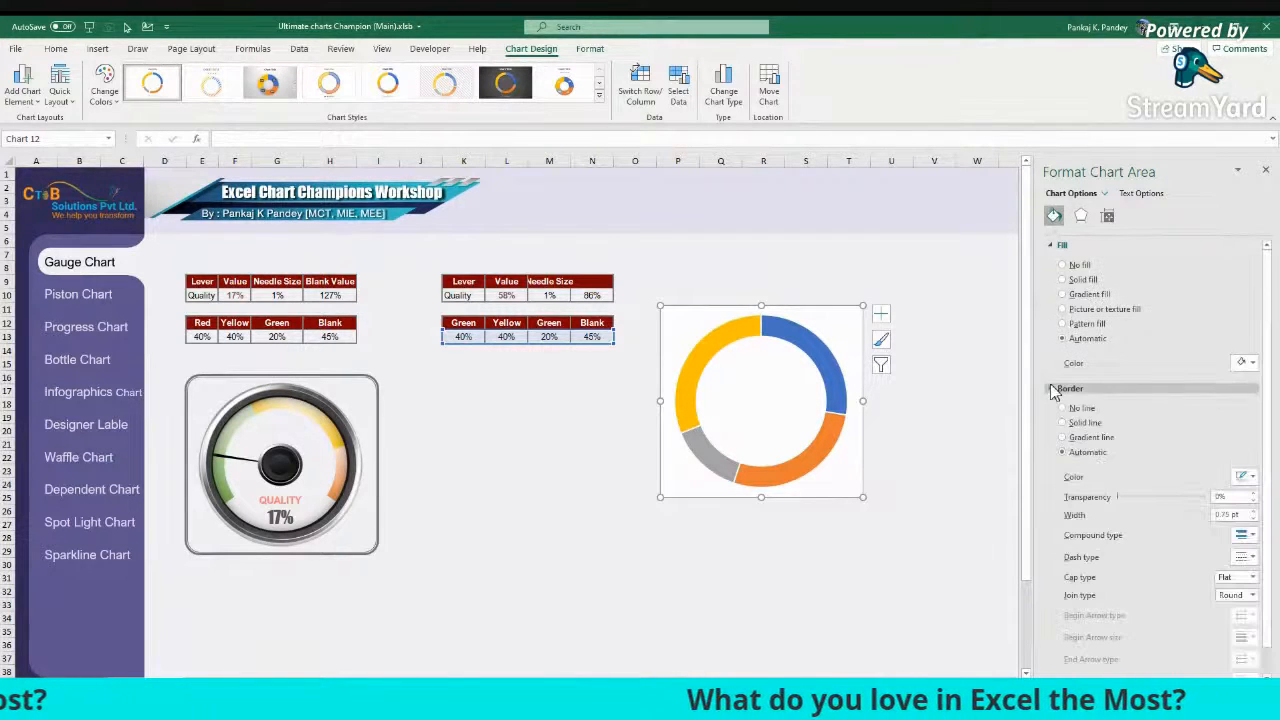
# Step: Try solid chart area fills in different colours, including light gold and light blue
pyautogui.click(1080, 280)
pyautogui.click(1245, 362)
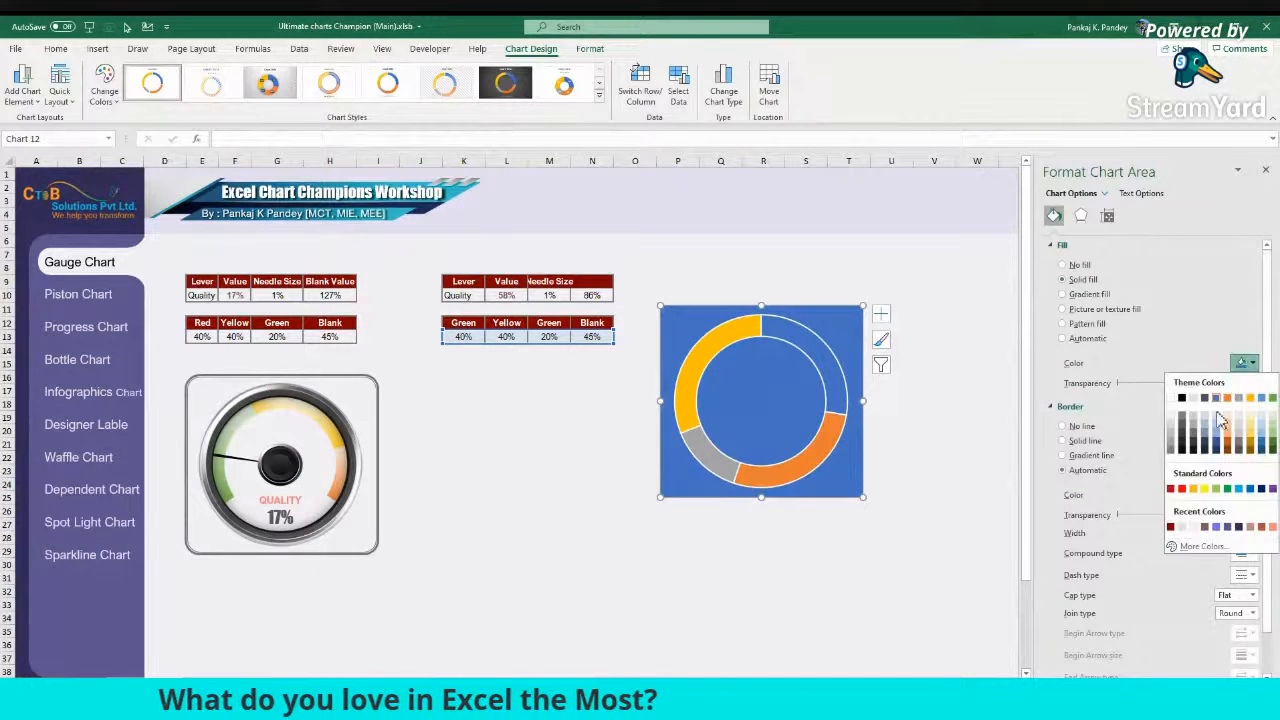
pyautogui.click(1240, 380)
pyautogui.click(1252, 362)
pyautogui.click(1248, 443)
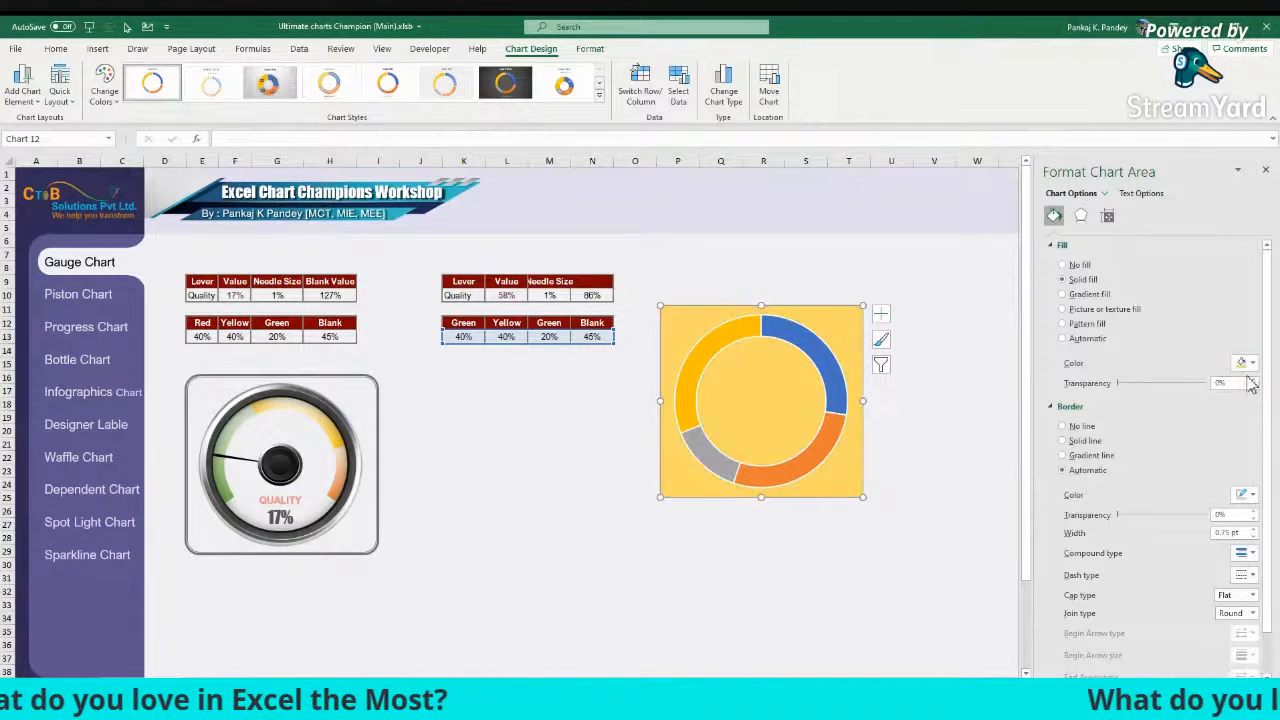
pyautogui.click(1254, 364)
pyautogui.click(1262, 442)
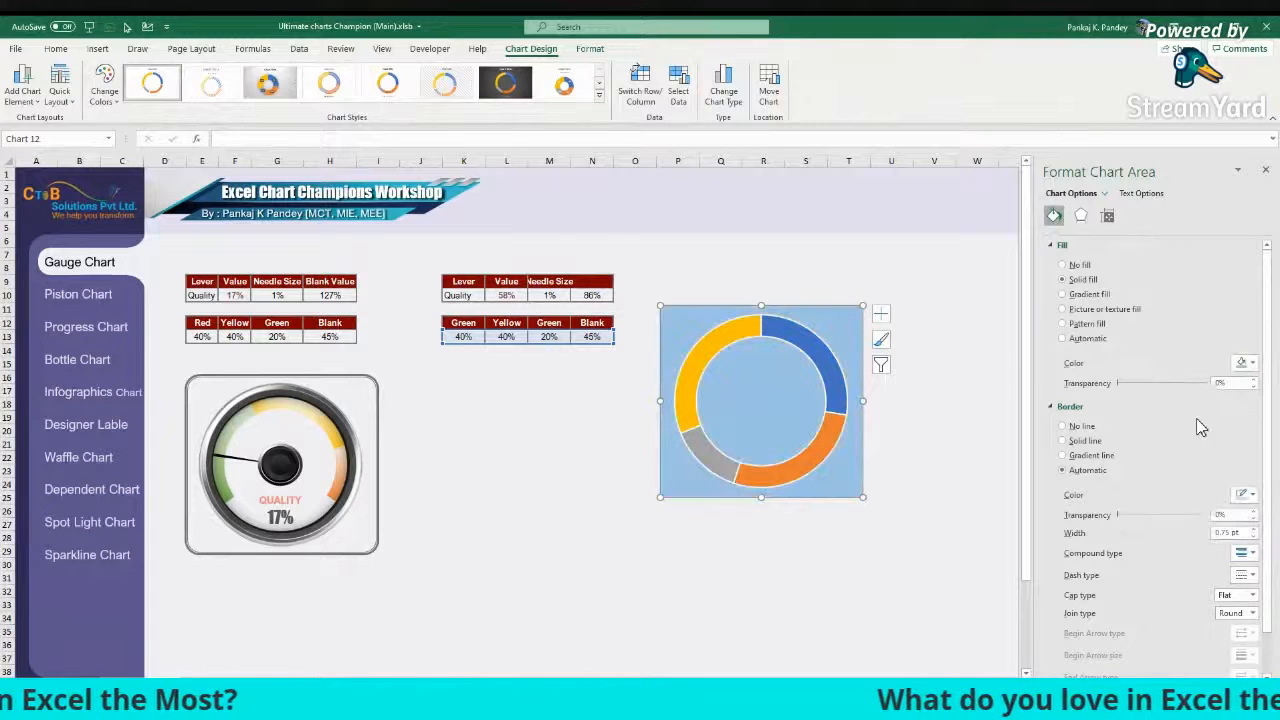
# Step: Set the chart area to No fill and move the doughnut chart down to the sample gauge's level
pyautogui.click(1068, 266)
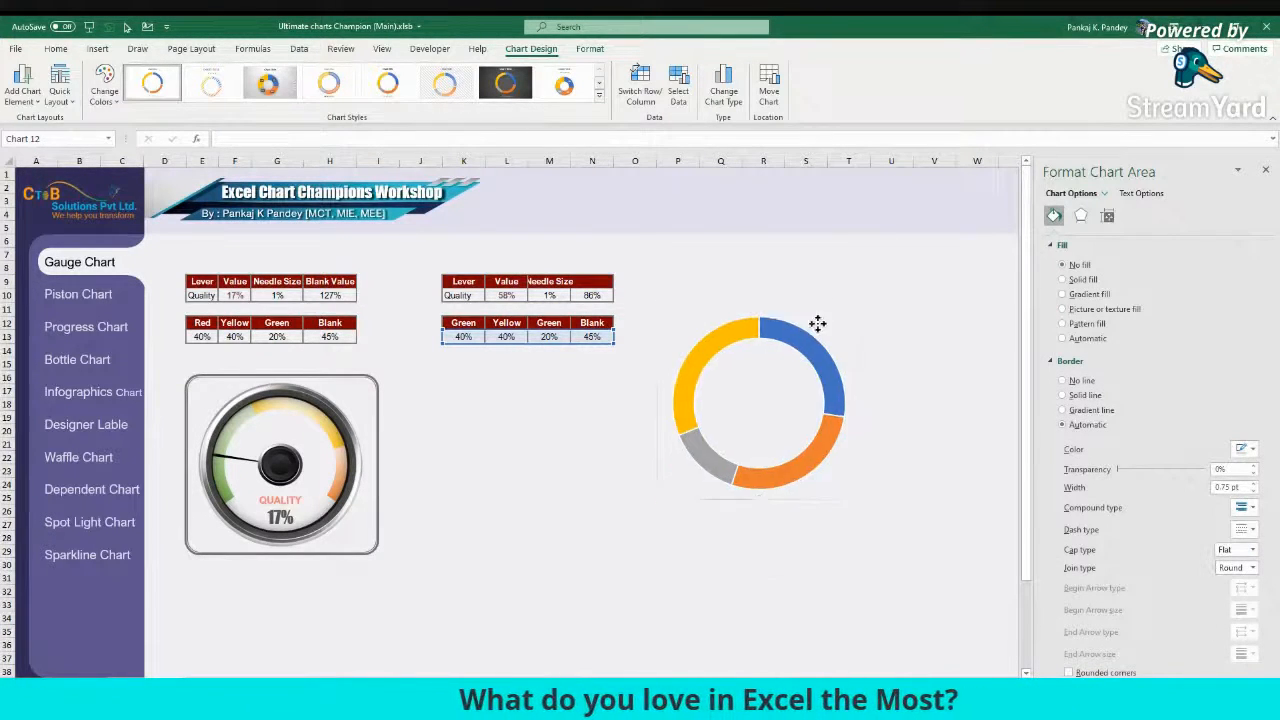
pyautogui.moveTo(817, 323); pyautogui.dragTo(778, 400)
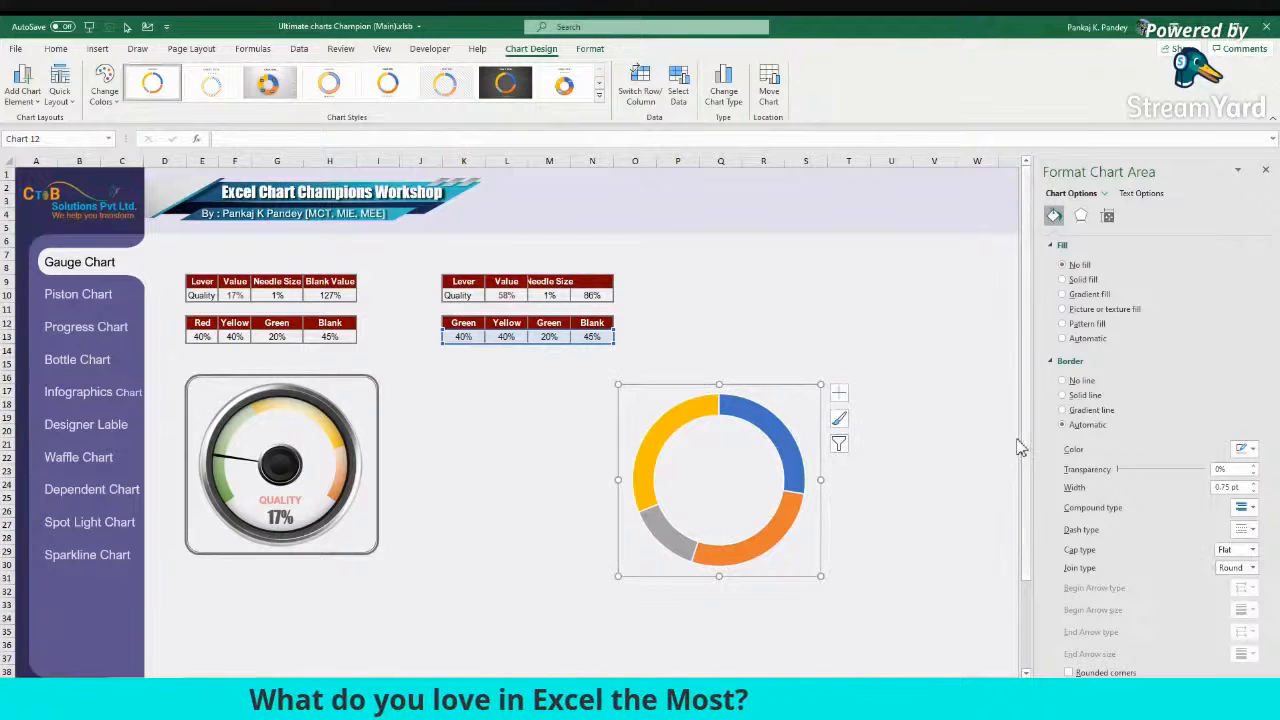
pyautogui.click(888, 444)
pyautogui.click(794, 383)
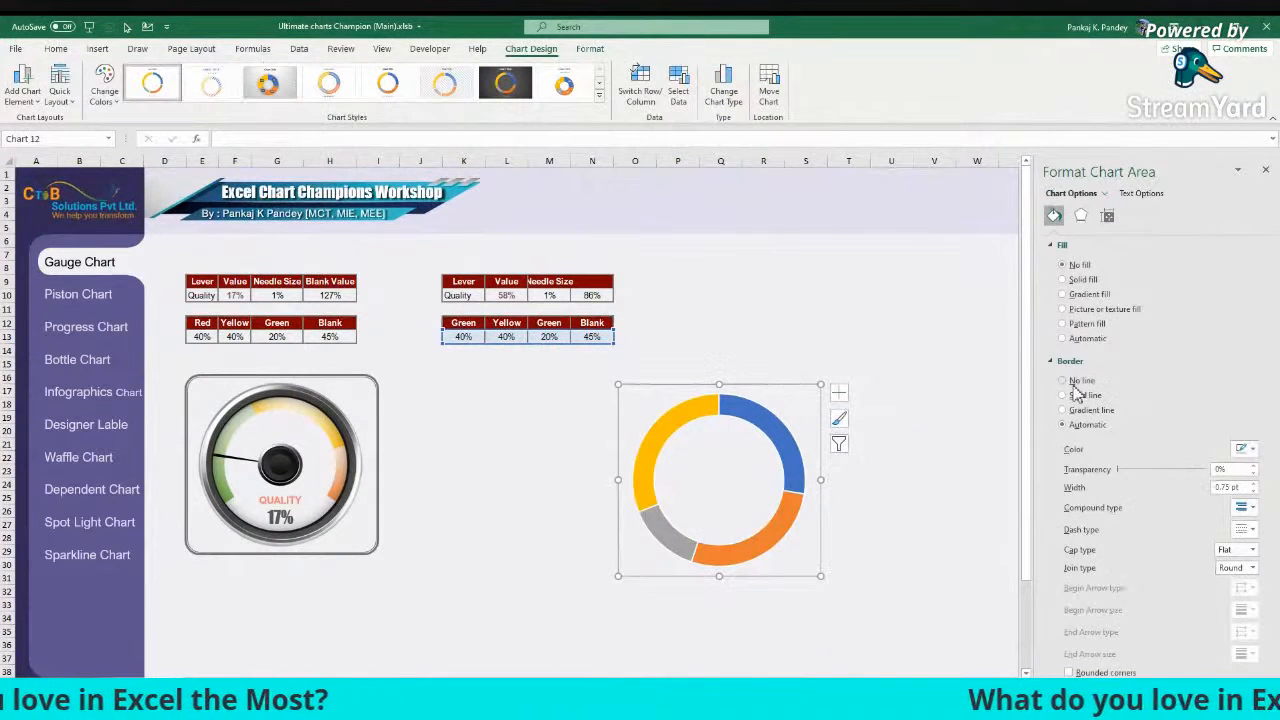
# Step: Move the transparent doughnut chart slightly upward, closer to the row of zone percentages, and select its plot area
pyautogui.click(906, 420)
pyautogui.click(768, 440)
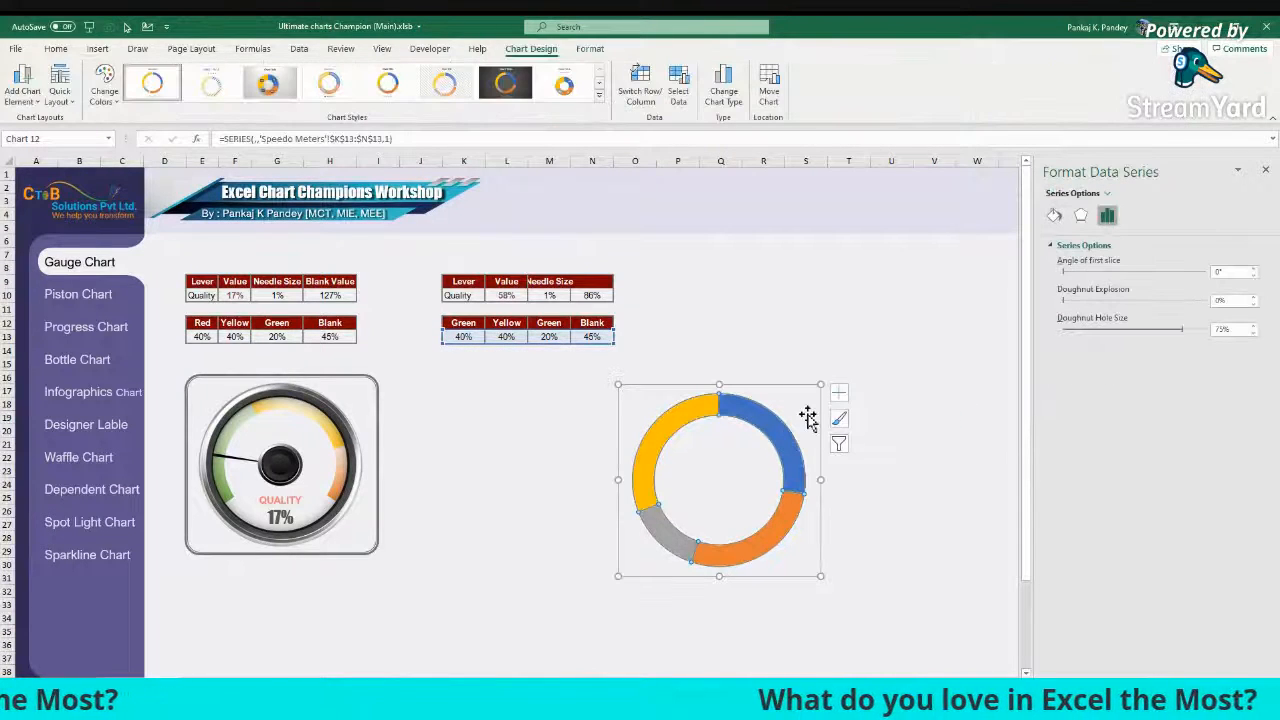
pyautogui.moveTo(820, 418); pyautogui.dragTo(814, 374)
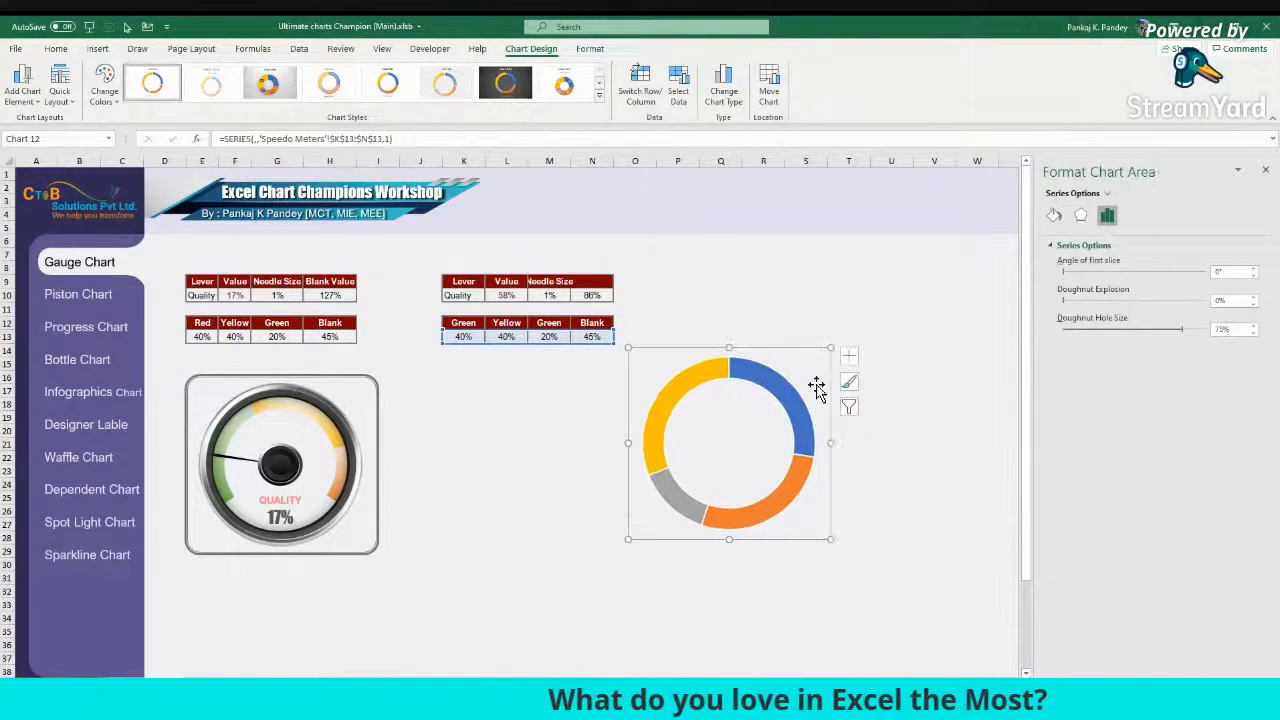
pyautogui.click(801, 375)
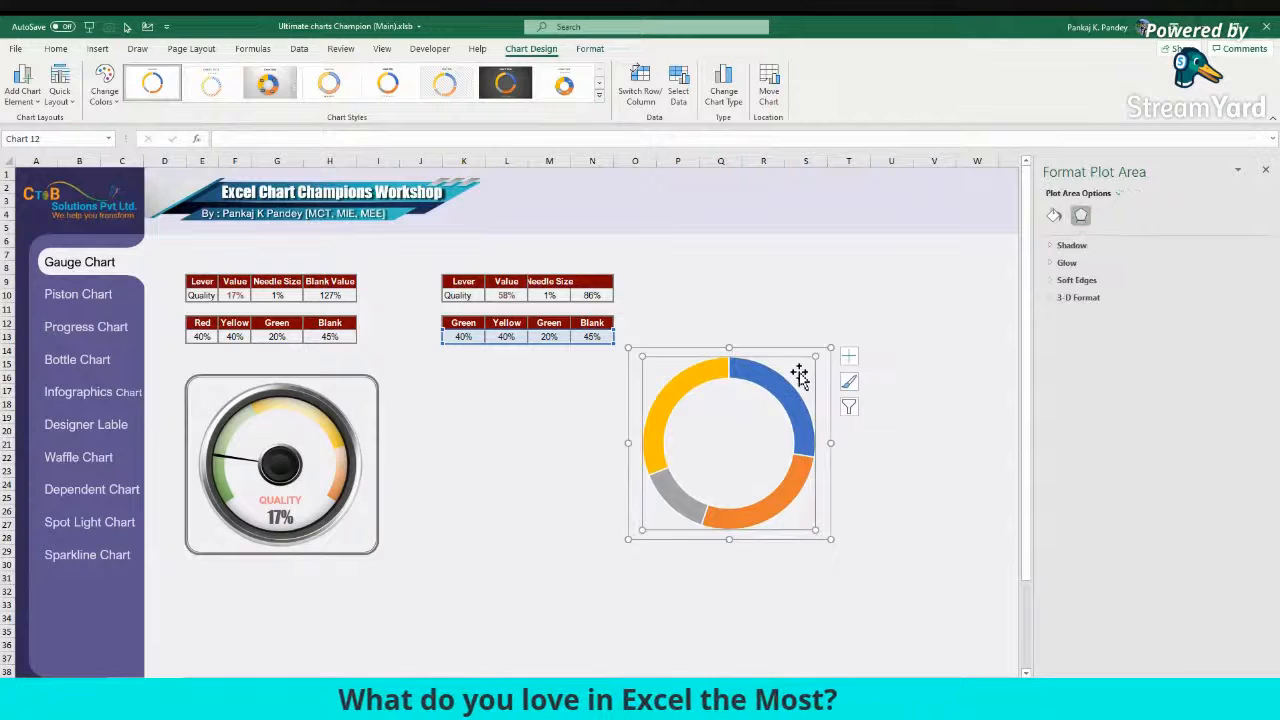
# Step: Try a solid dark orange fill on the chart's plot area and undo it
pyautogui.click(1054, 215)
pyautogui.click(1083, 279)
pyautogui.click(1250, 362)
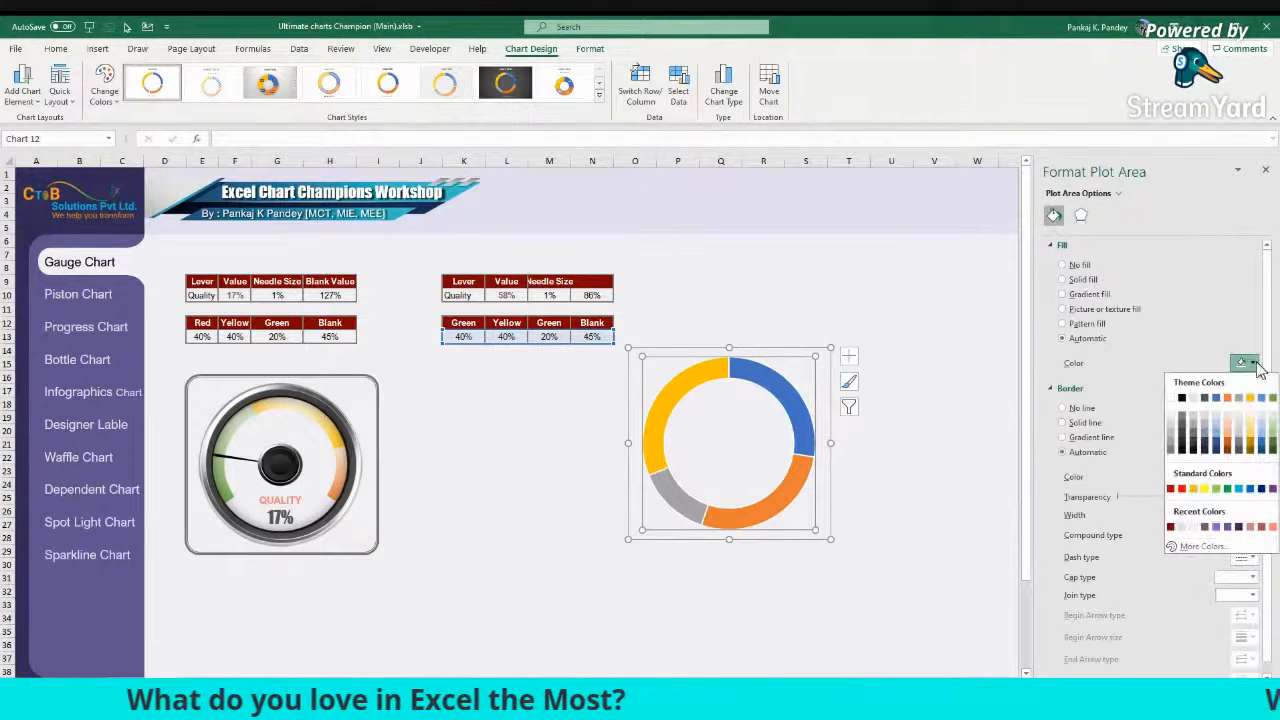
pyautogui.click(1232, 450)
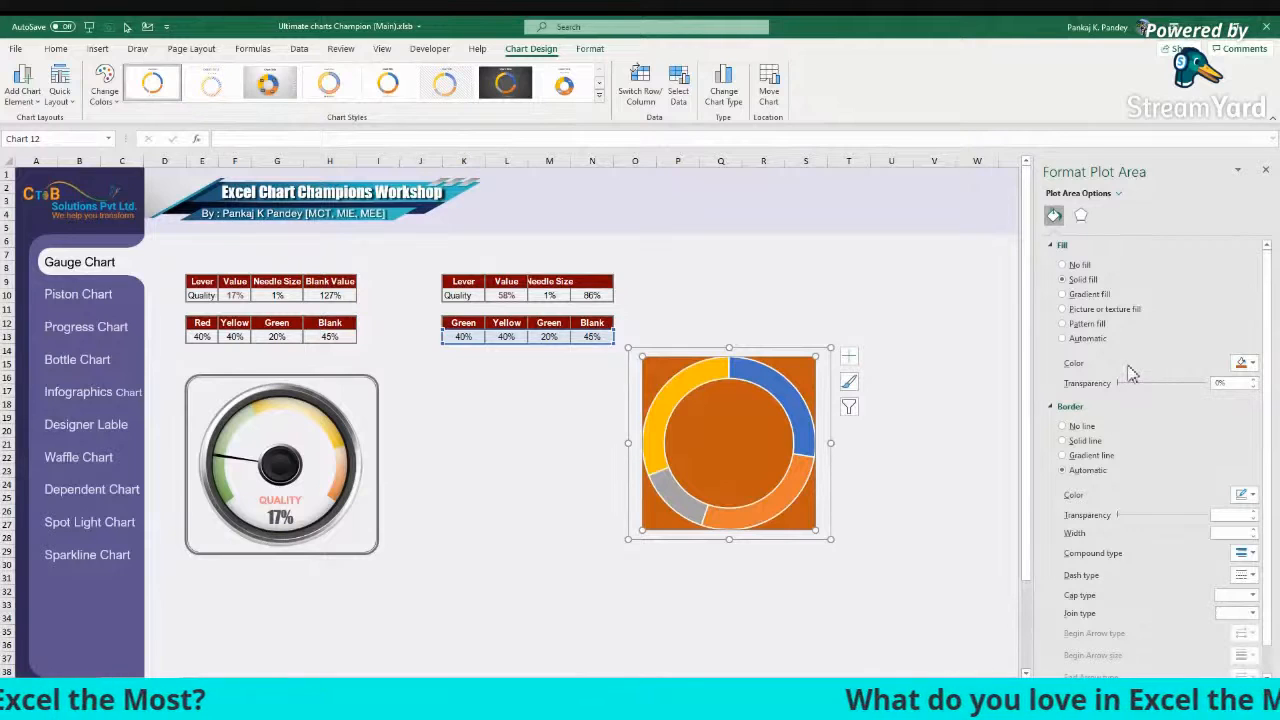
pyautogui.hotkey('ctrl', 'z')
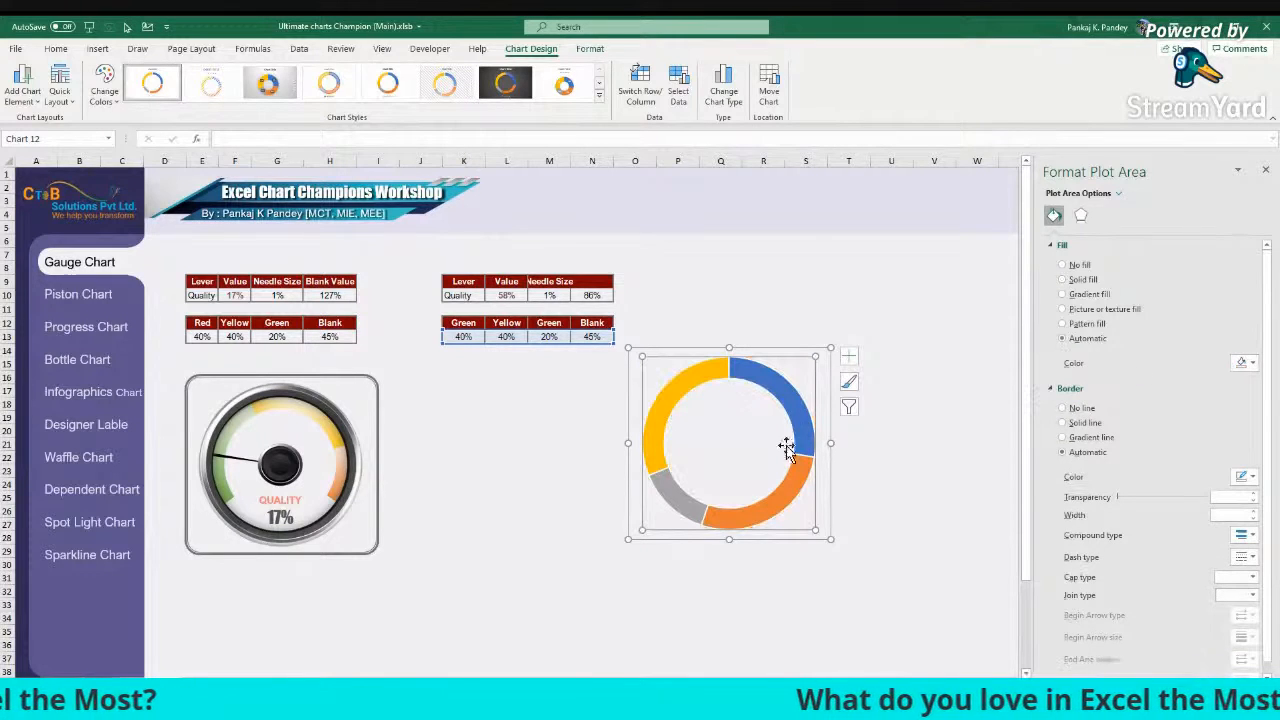
# Step: Change the header of the 20% zone in cell M12 to Red
pyautogui.click(788, 393)
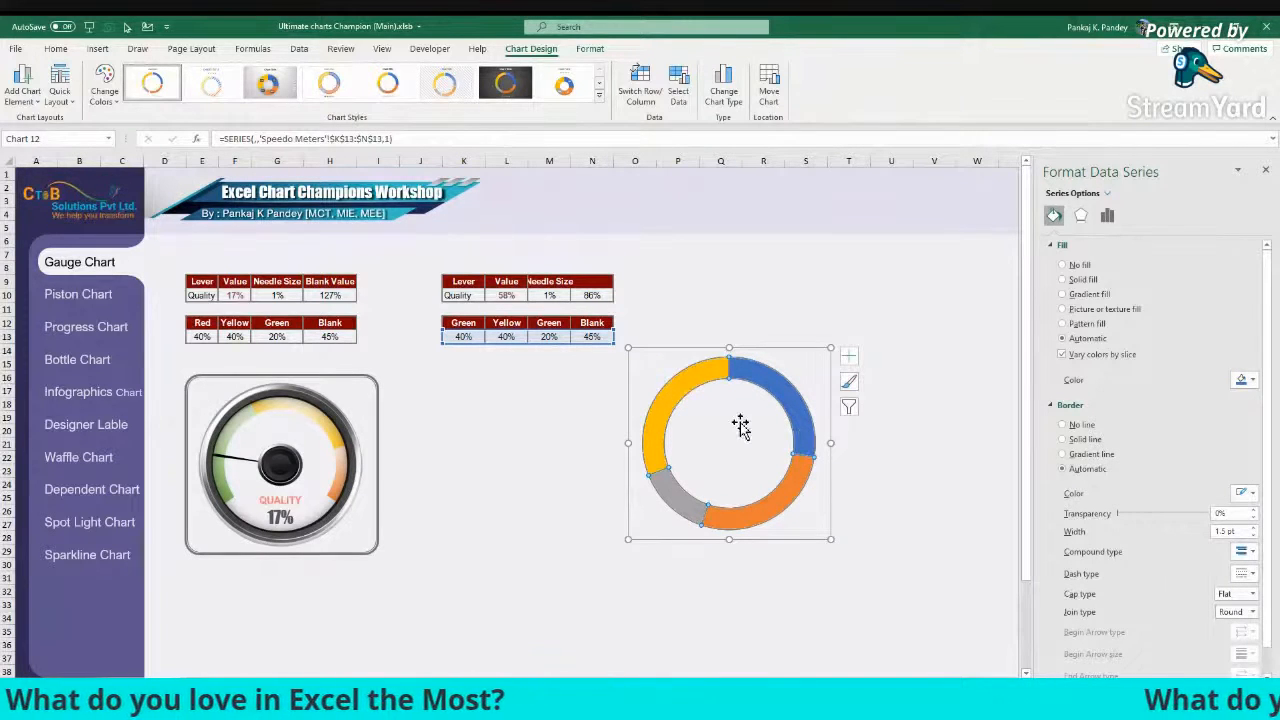
pyautogui.click(549, 323)
pyautogui.write('Red')
pyautogui.press('Return')
# Step: Rotate the doughnut series by setting its angle of first slice to 235°
pyautogui.click(771, 384)
pyautogui.click(777, 375)
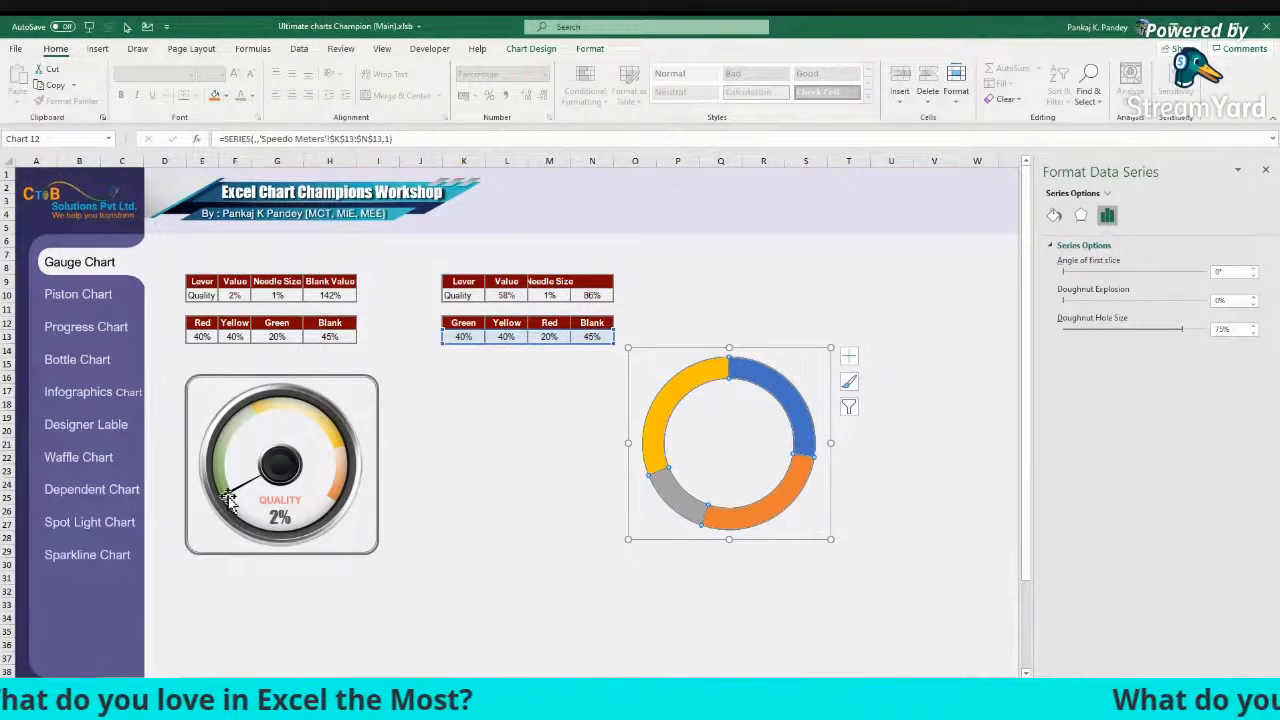
pyautogui.click(792, 406)
pyautogui.click(792, 406)
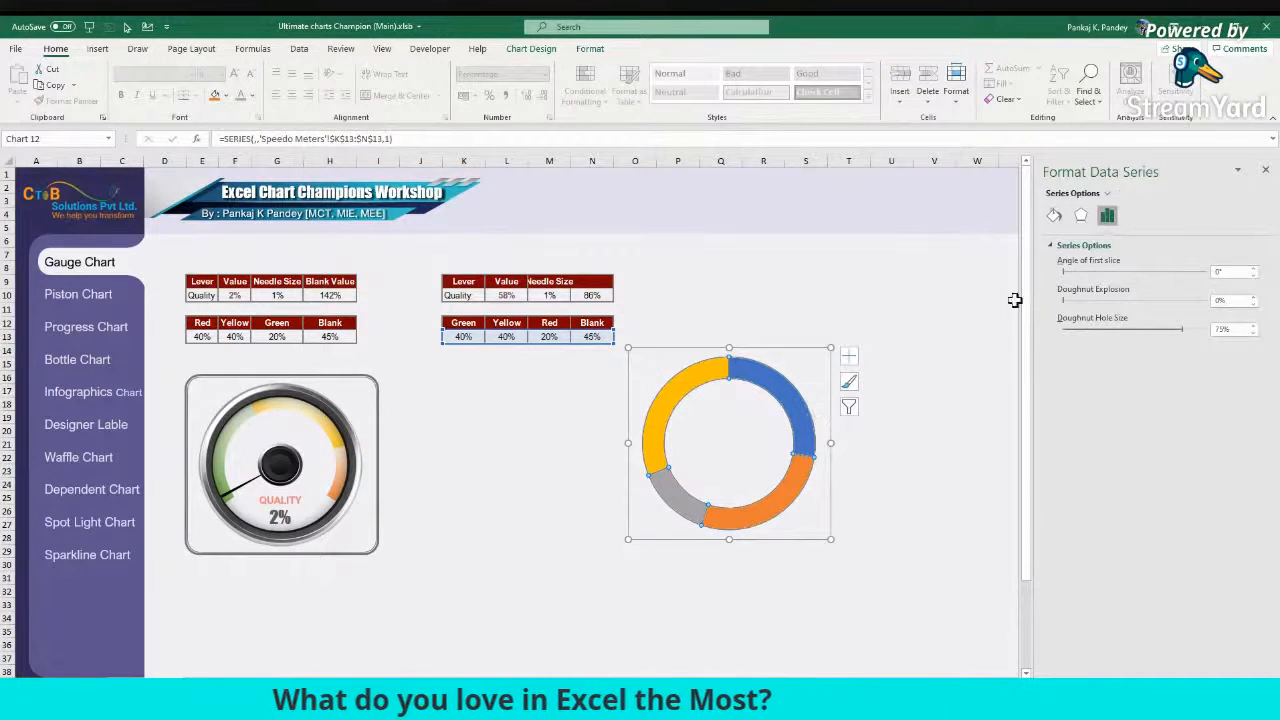
pyautogui.click(1054, 215)
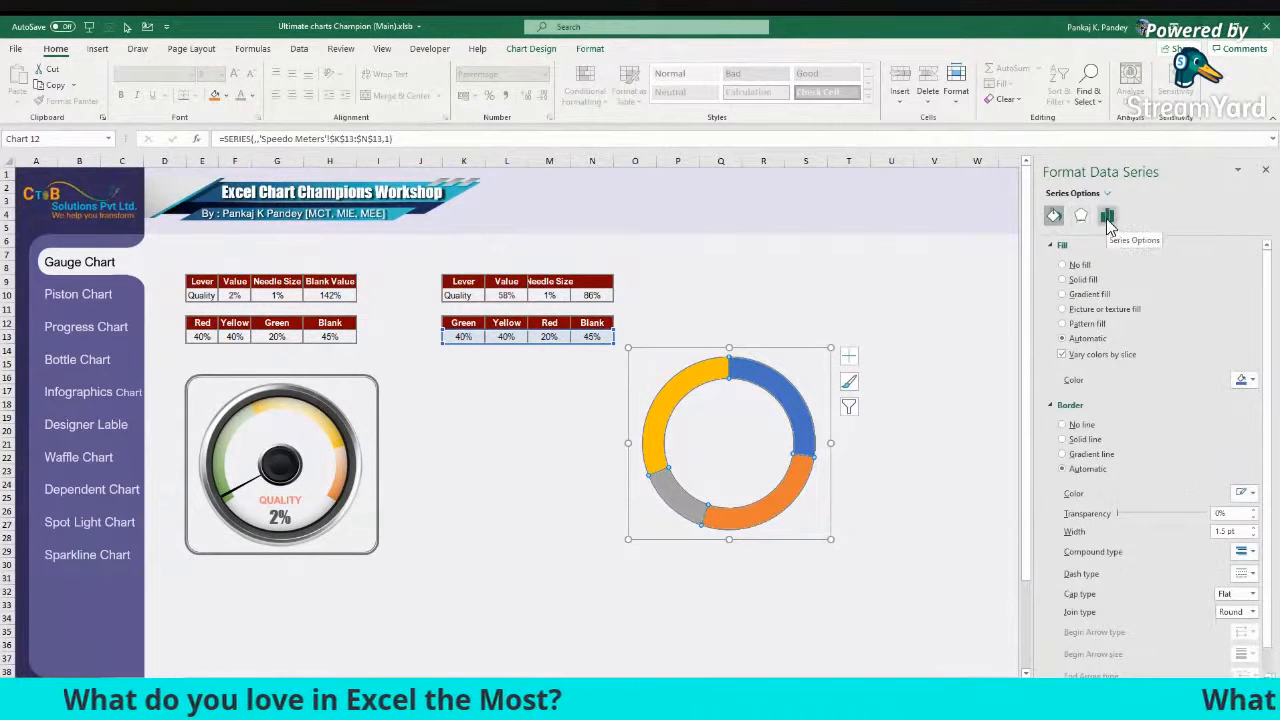
pyautogui.click(1108, 222)
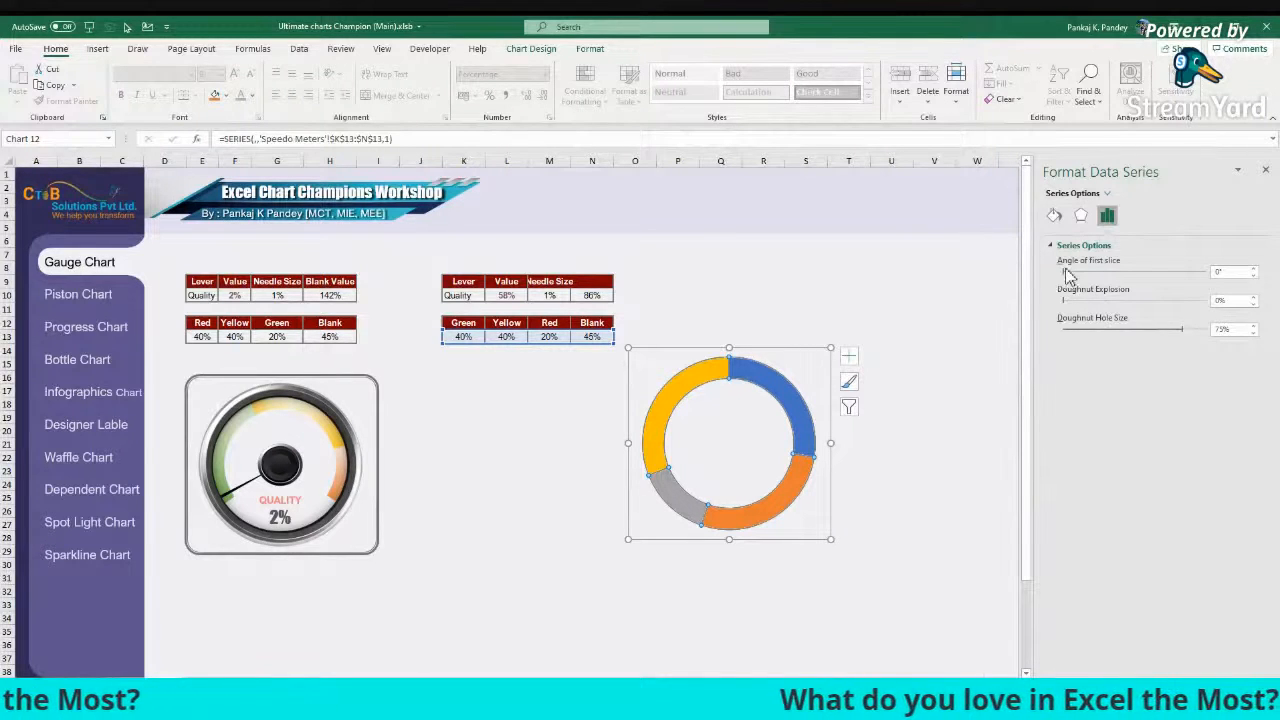
pyautogui.moveTo(1071, 273); pyautogui.dragTo(1128, 277)
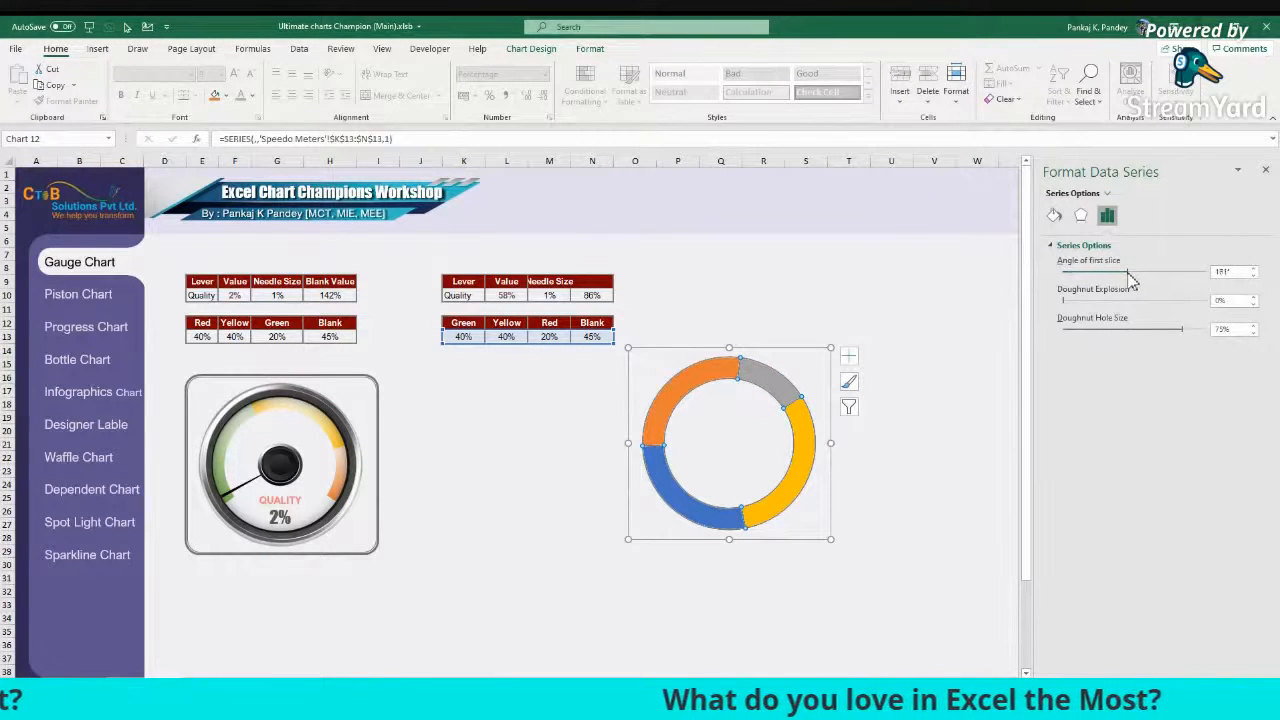
pyautogui.moveTo(1235, 277); pyautogui.dragTo(1197, 275)
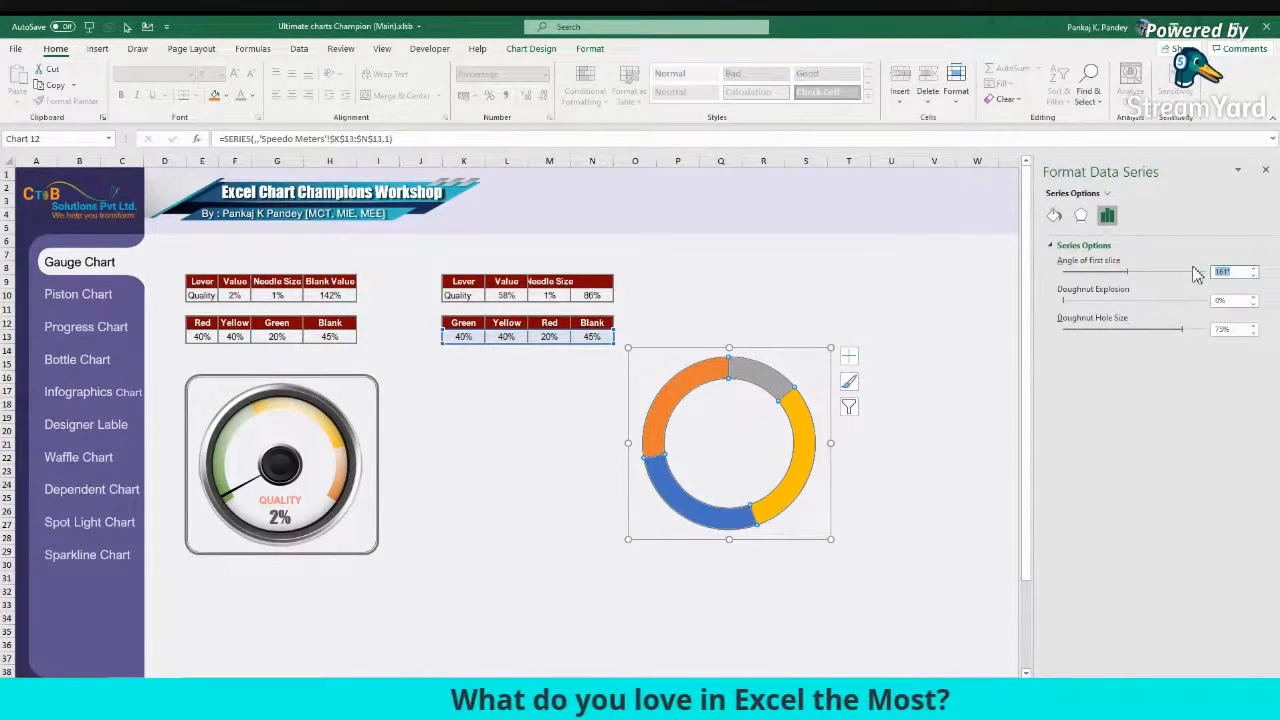
pyautogui.write('235')
pyautogui.press('Return')
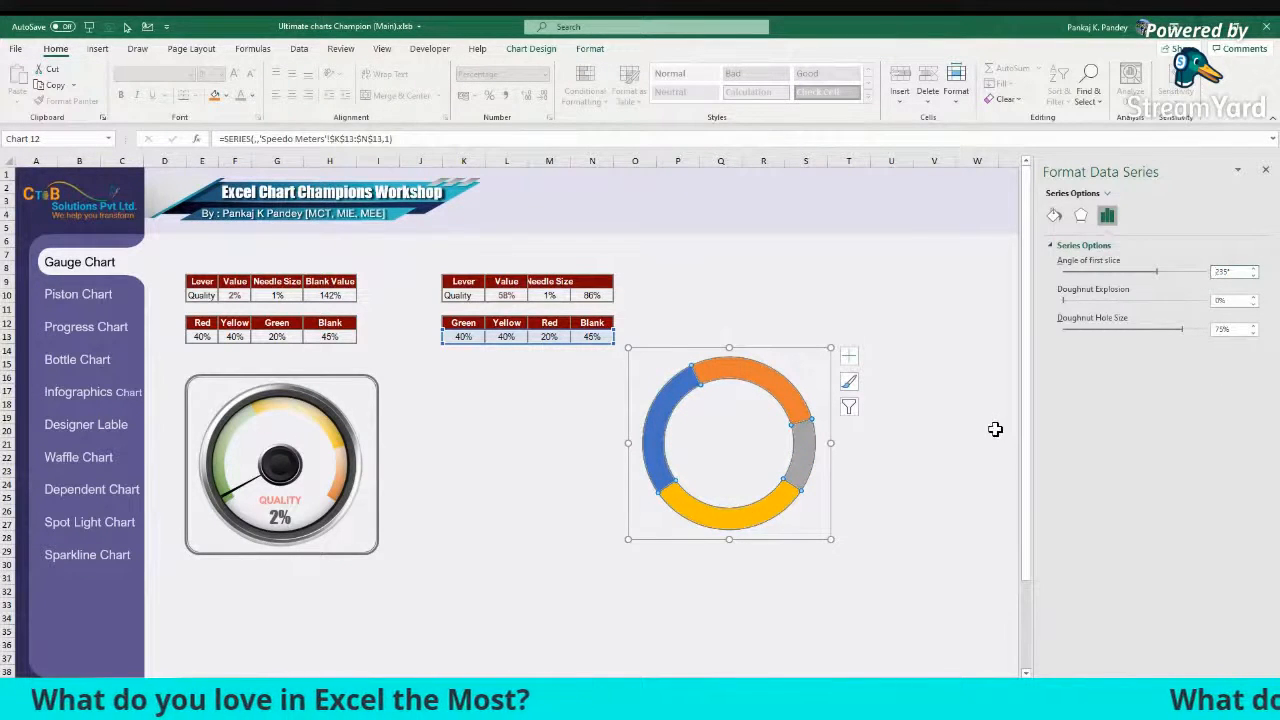
pyautogui.click(849, 494)
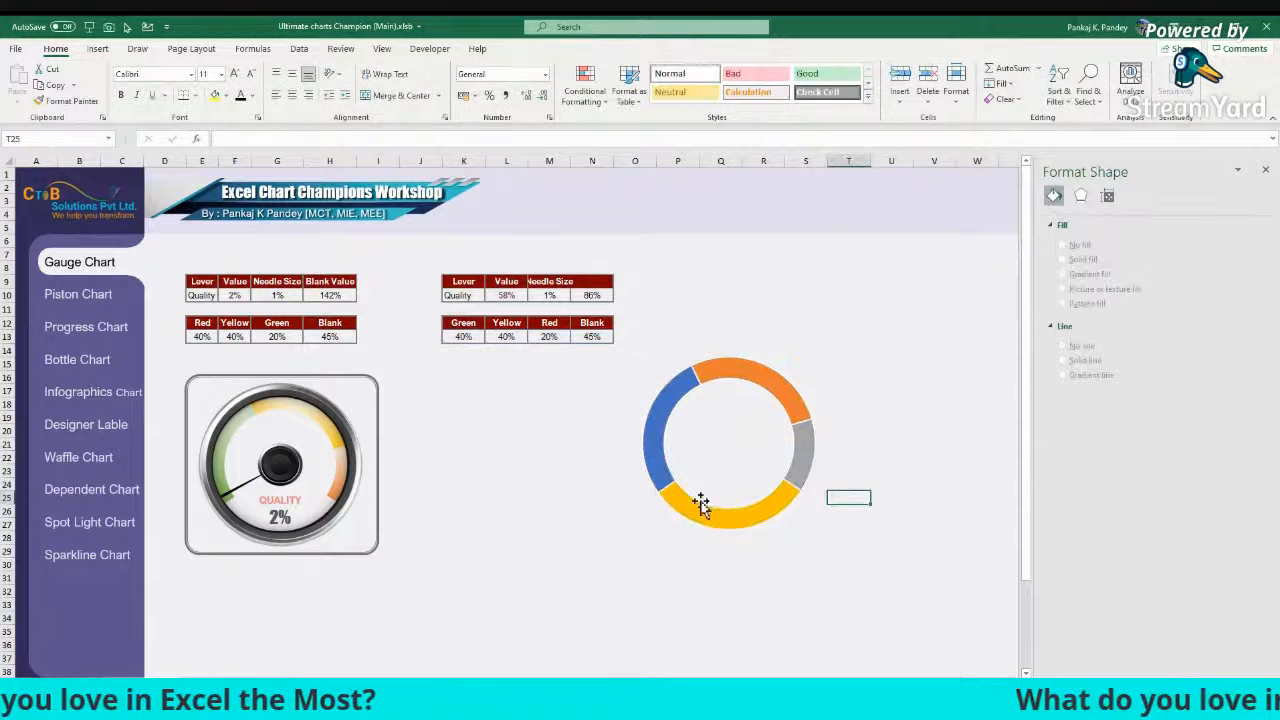
# Step: Check the rotated doughnut's individual slices and look at the series' fill and border options
pyautogui.click(660, 457)
pyautogui.click(807, 449)
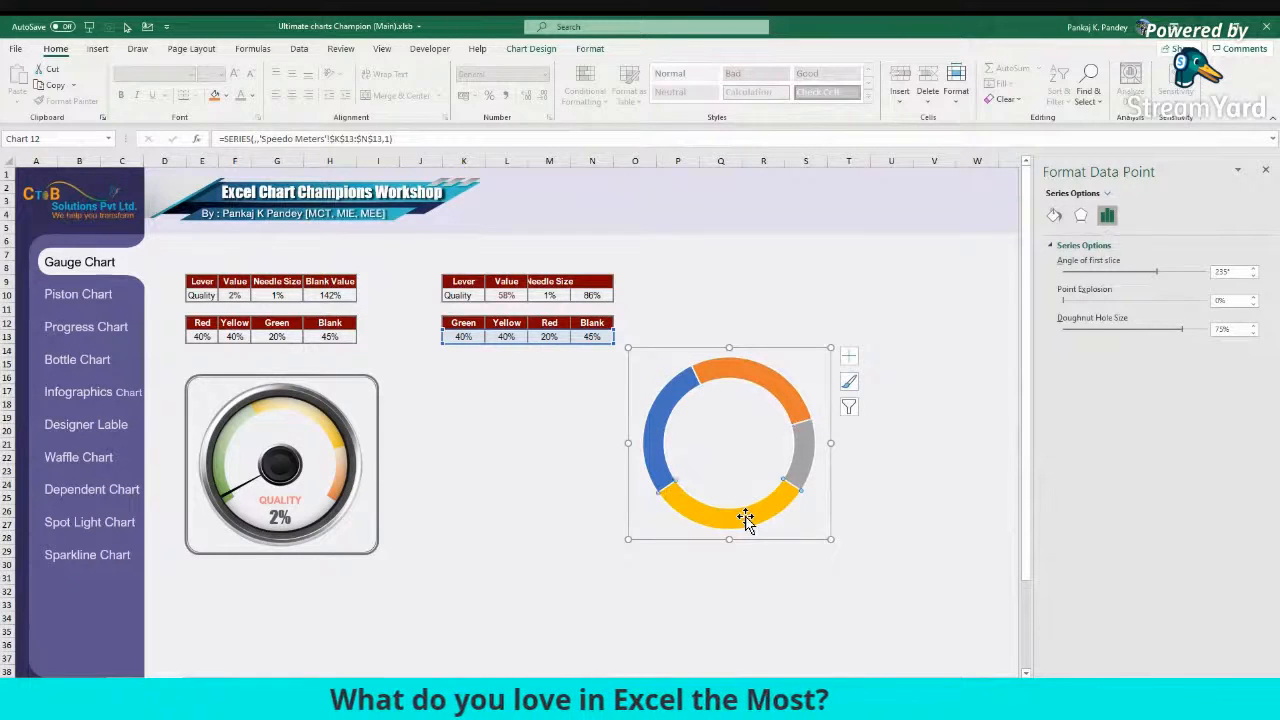
pyautogui.click(829, 502)
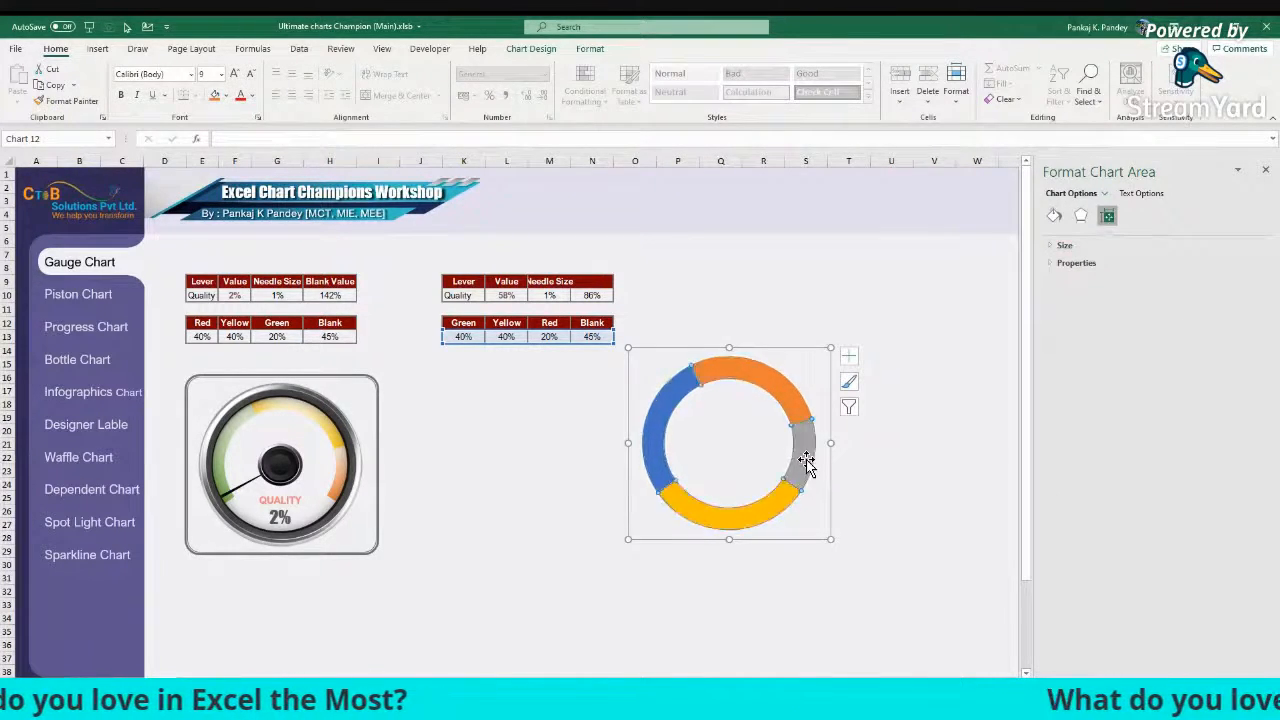
pyautogui.click(807, 465)
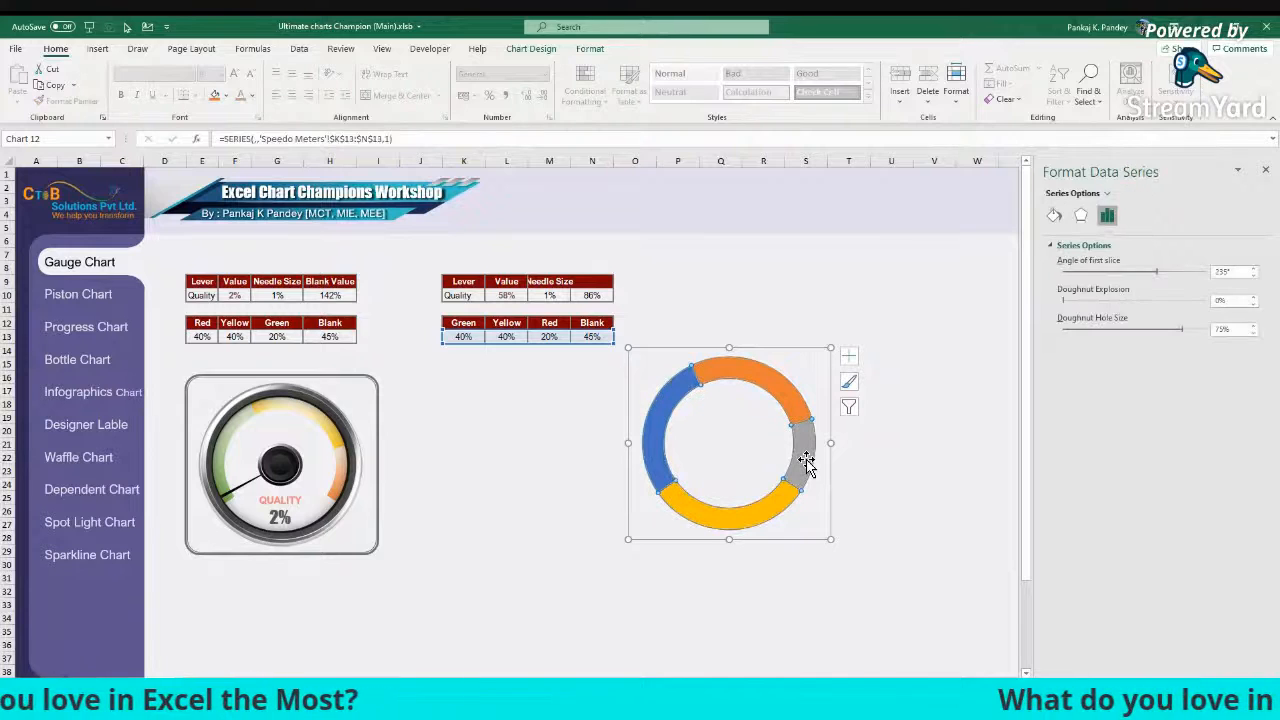
pyautogui.click(1054, 215)
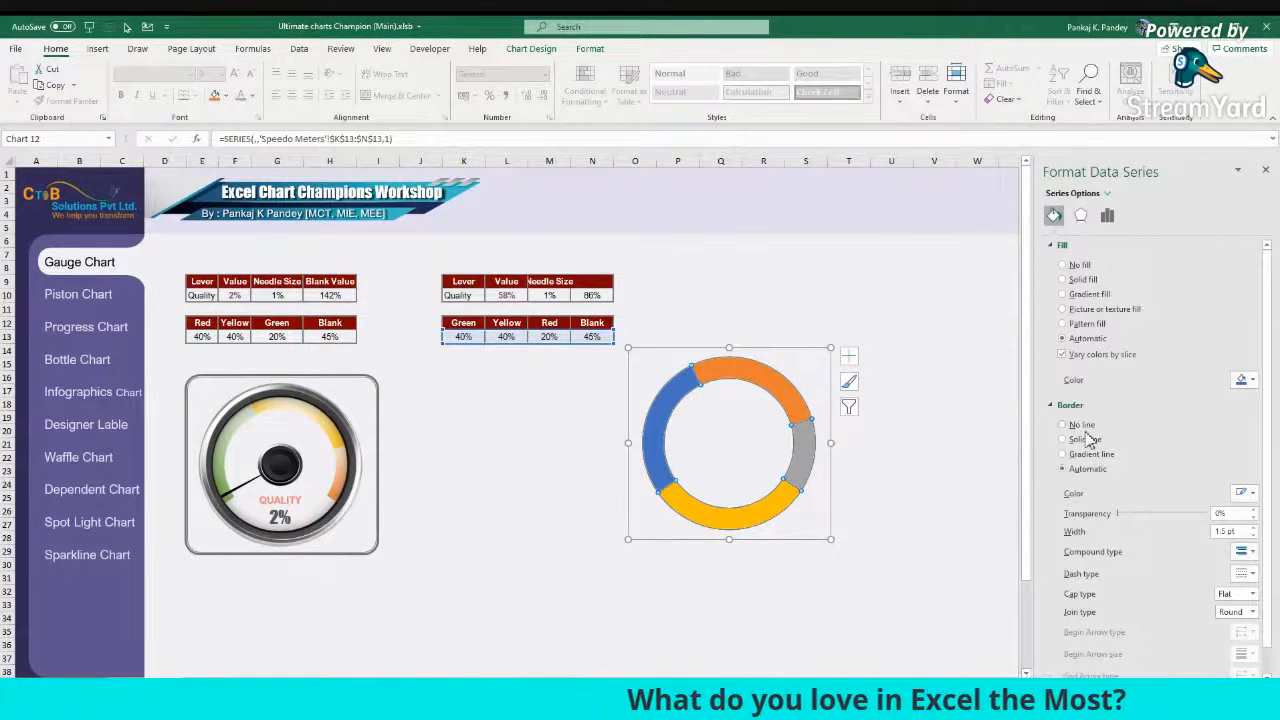
pyautogui.click(940, 483)
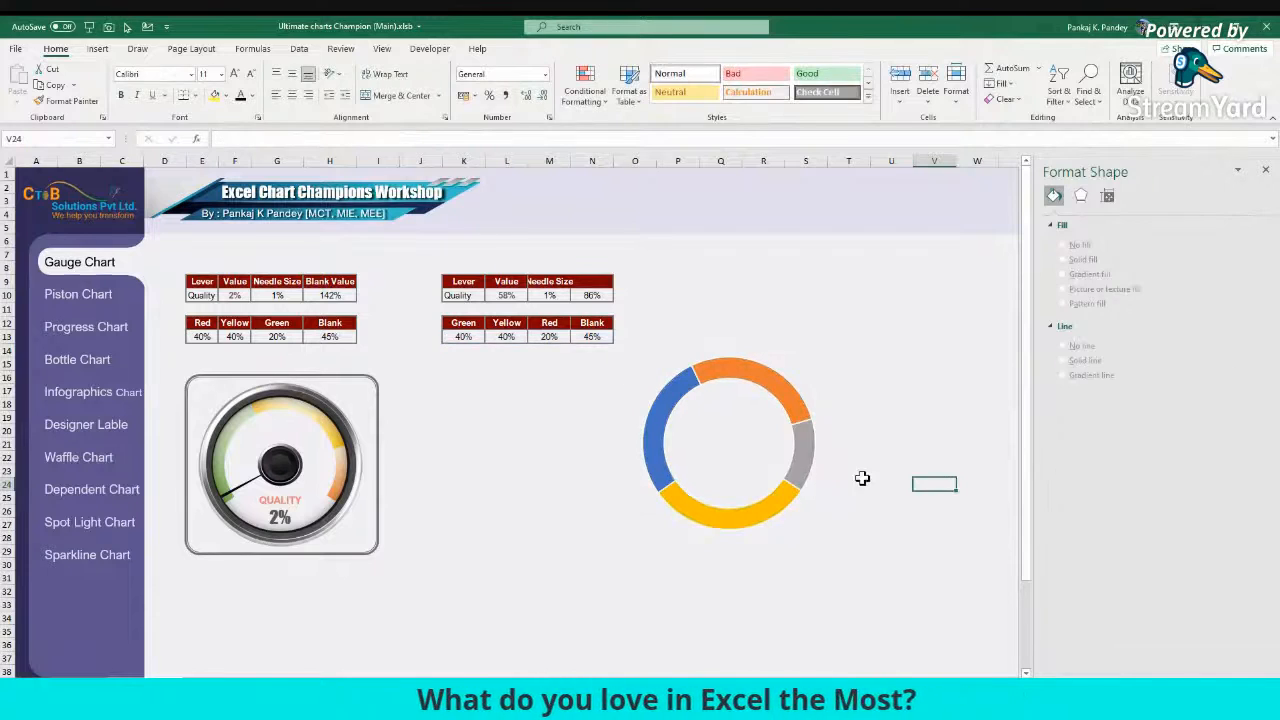
# Step: Fill cells O13:U30 behind the doughnut chart with black
pyautogui.scroll(5, 714, 480)
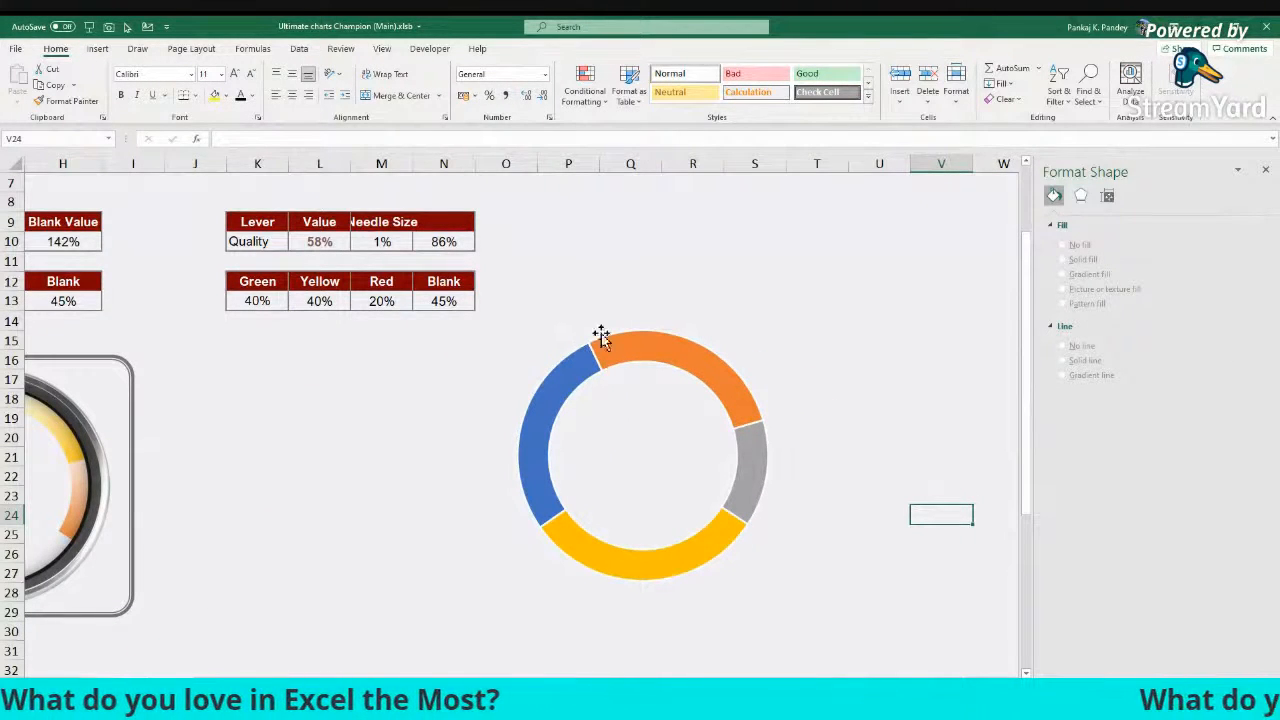
pyautogui.moveTo(503, 345); pyautogui.dragTo(817, 593)
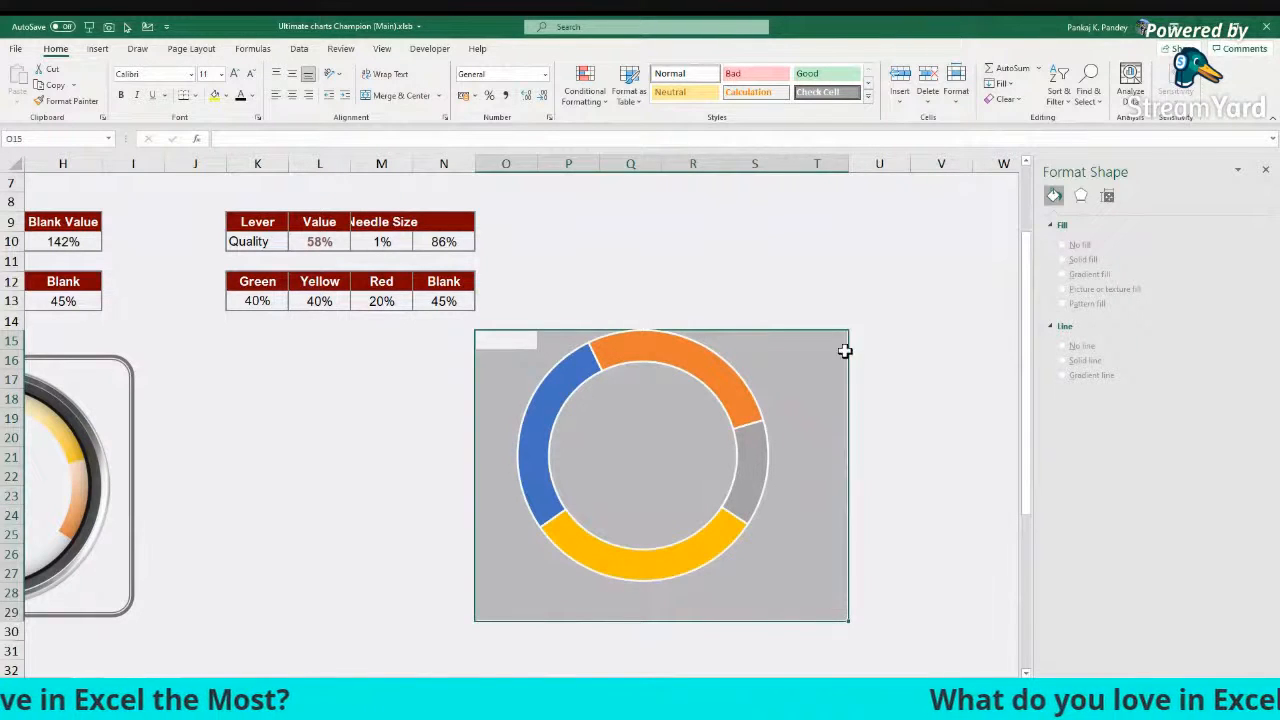
pyautogui.moveTo(877, 300); pyautogui.dragTo(490, 632)
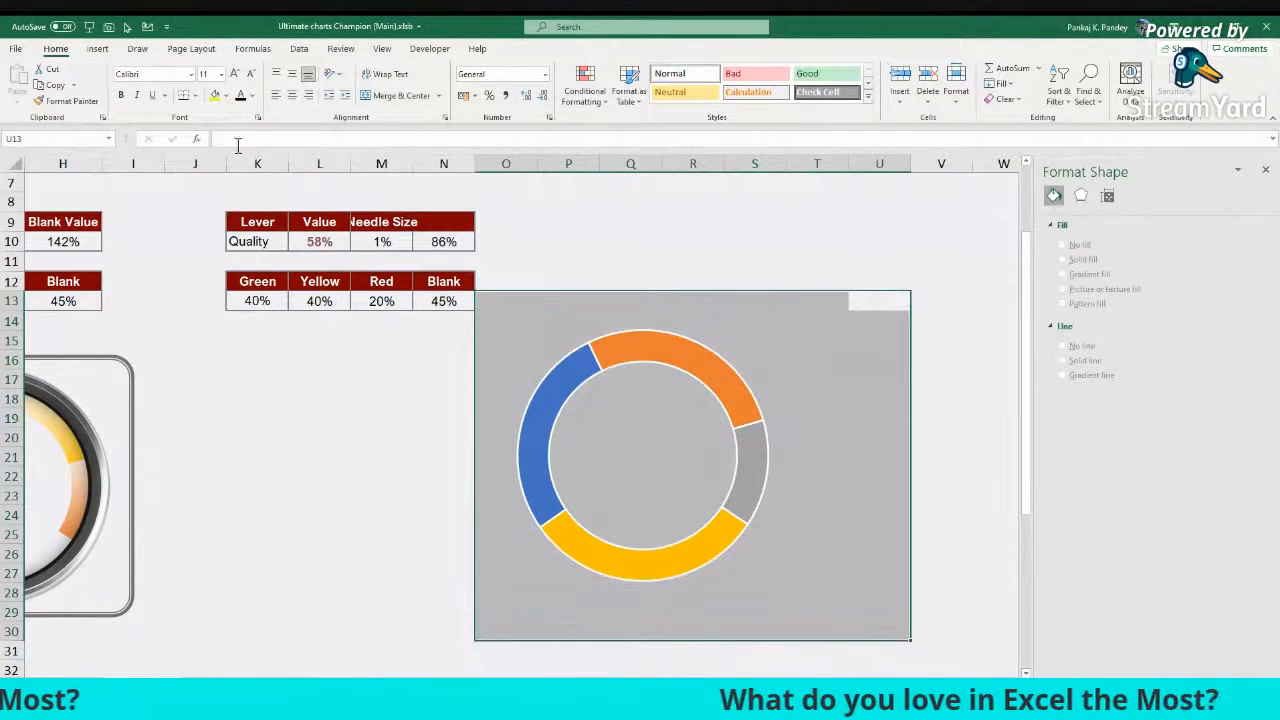
pyautogui.click(226, 95)
pyautogui.click(230, 127)
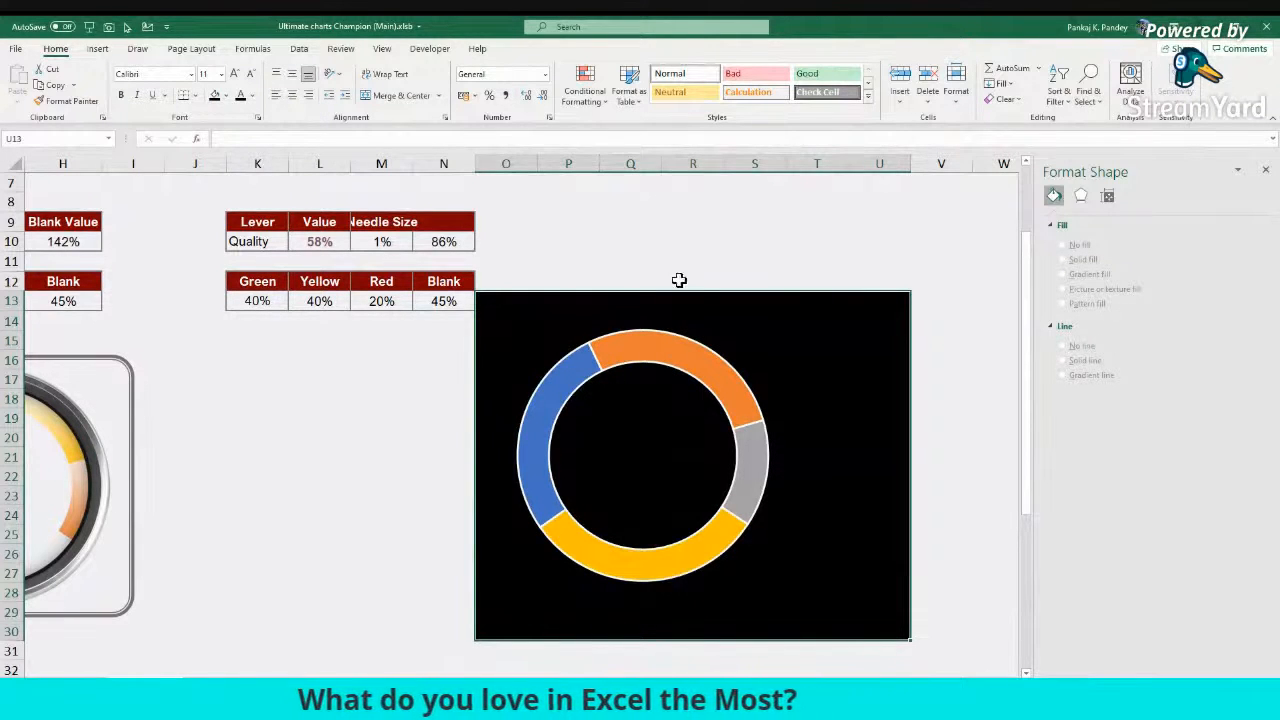
# Step: Set the doughnut series' border to No line against the black cells
pyautogui.click(638, 362)
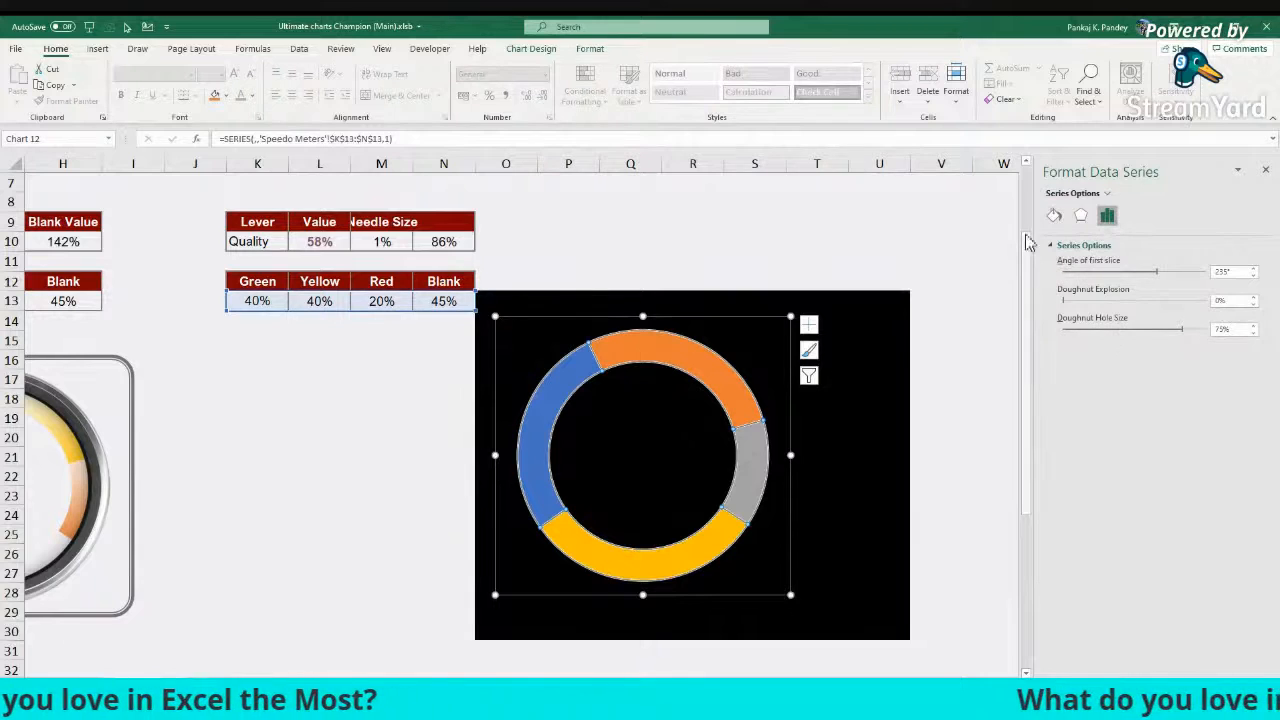
pyautogui.click(1054, 215)
pyautogui.click(1080, 425)
pyautogui.click(940, 398)
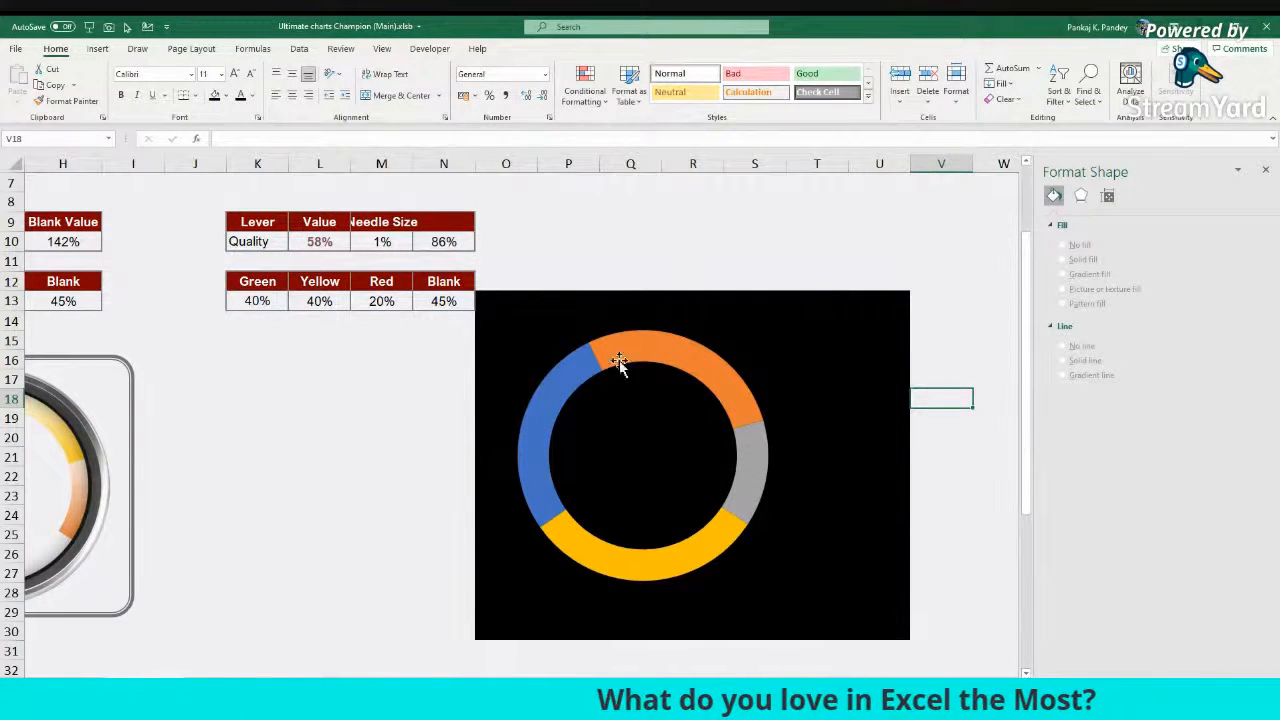
# Step: Try No Fill on cells O12:U30 behind the chart and undo it
pyautogui.click(485, 277)
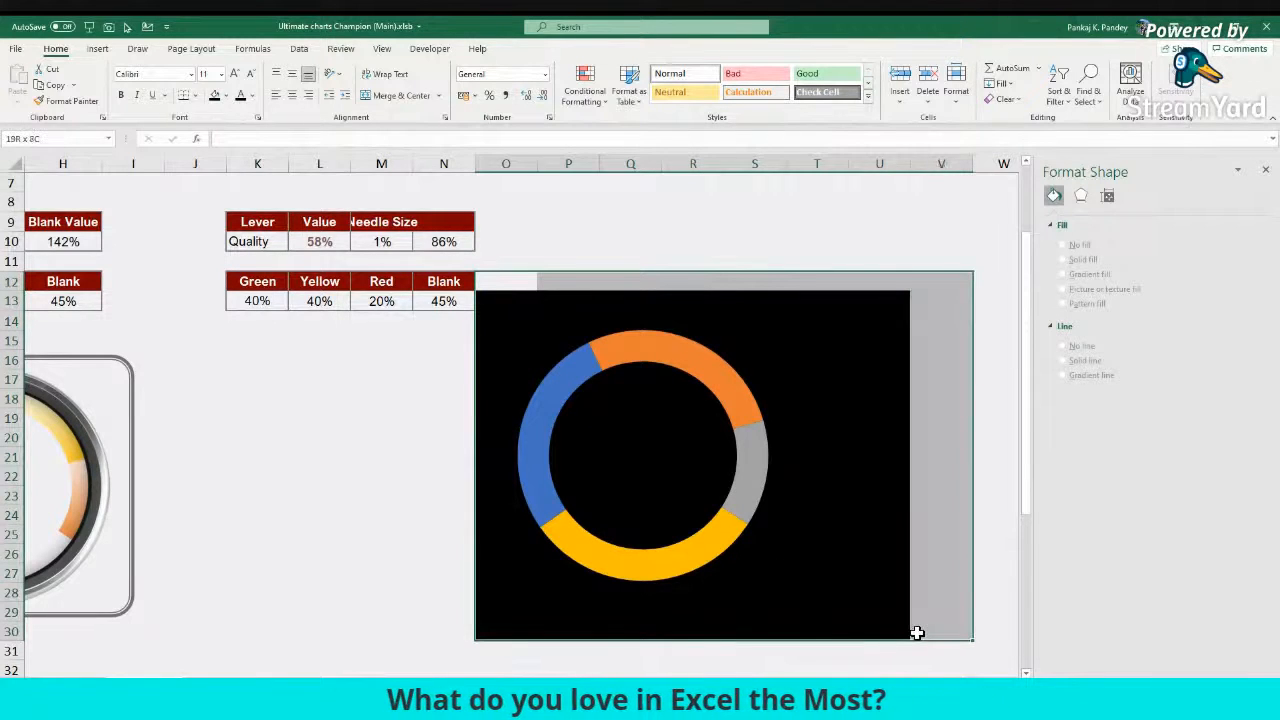
pyautogui.click(228, 96)
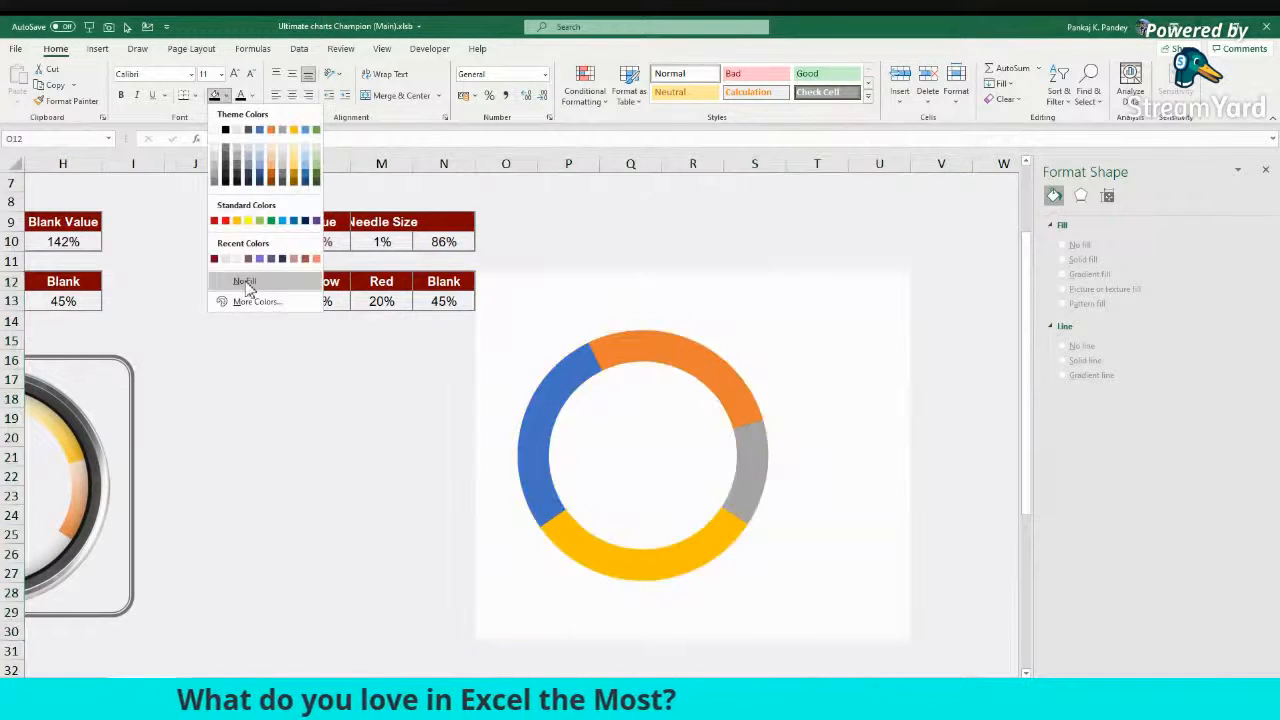
pyautogui.click(249, 286)
pyautogui.click(943, 376)
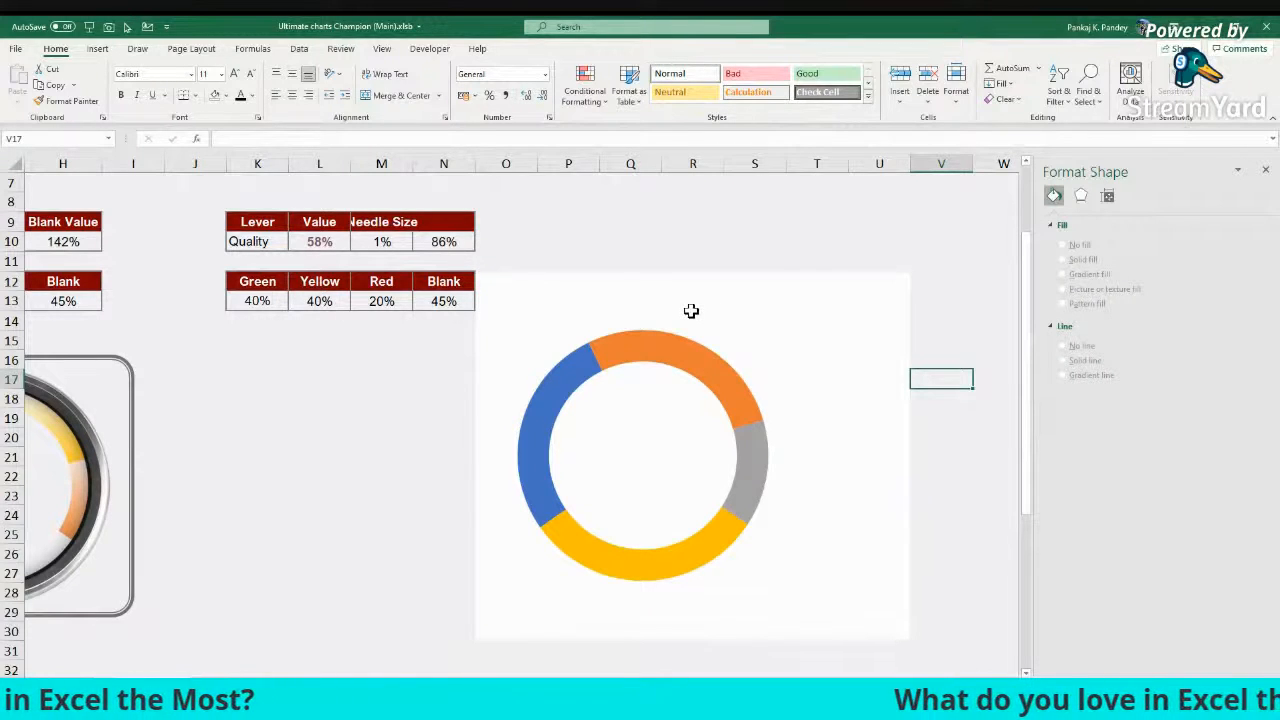
pyautogui.hotkey('ctrl', 'z')
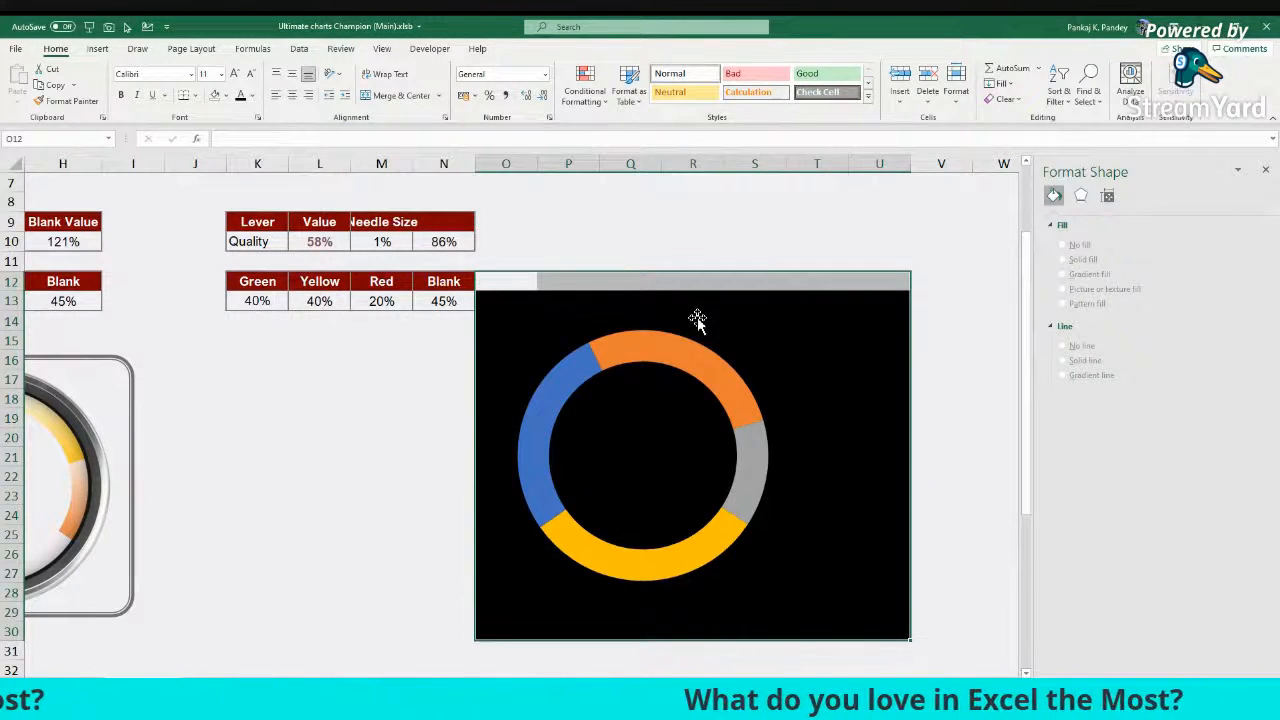
# Step: Undo the doughnut's border removal and the black fill of the cells behind it
pyautogui.click(688, 333)
pyautogui.click(640, 262)
pyautogui.hotkey('ctrl', 'z')
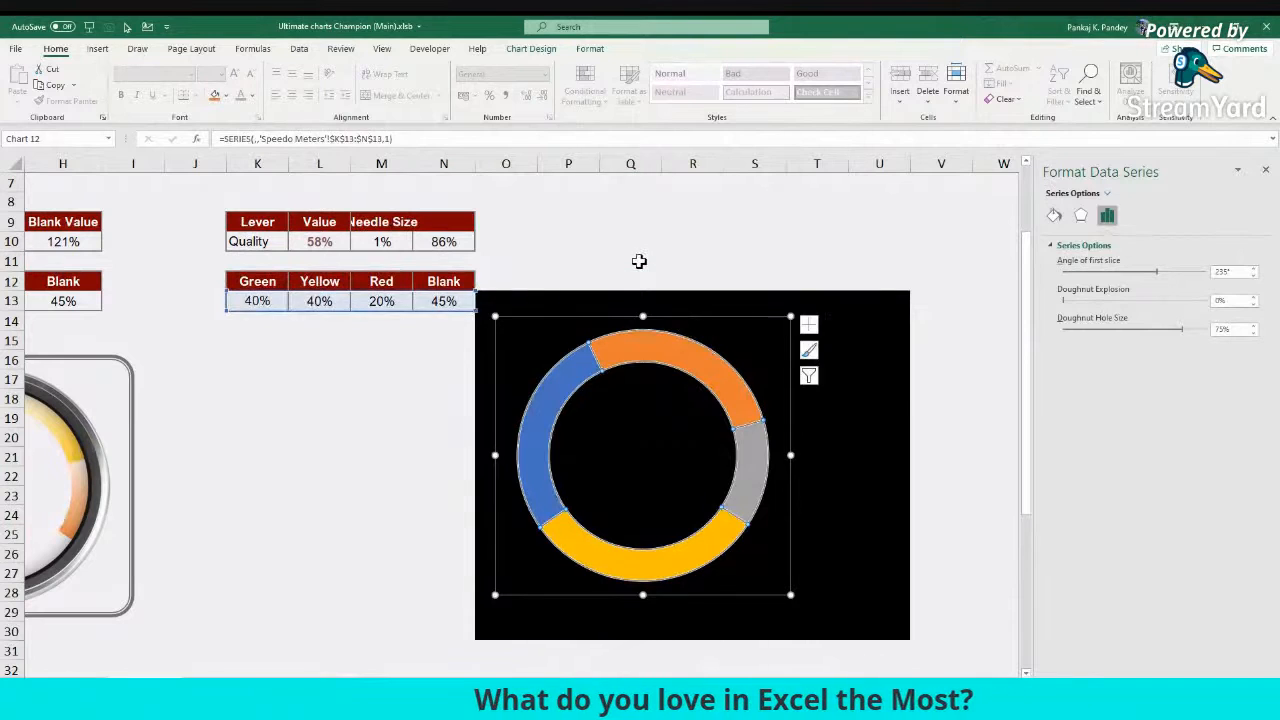
pyautogui.click(499, 275)
pyautogui.moveTo(499, 275); pyautogui.dragTo(912, 632)
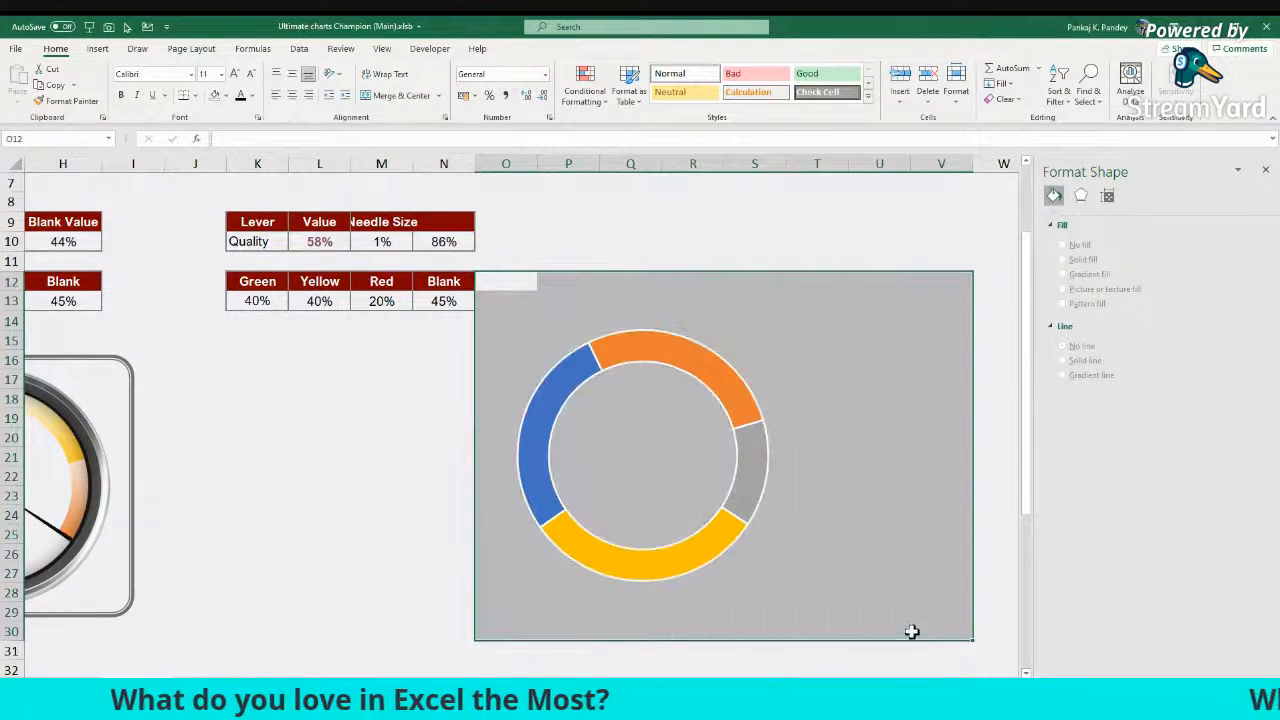
pyautogui.click(840, 425)
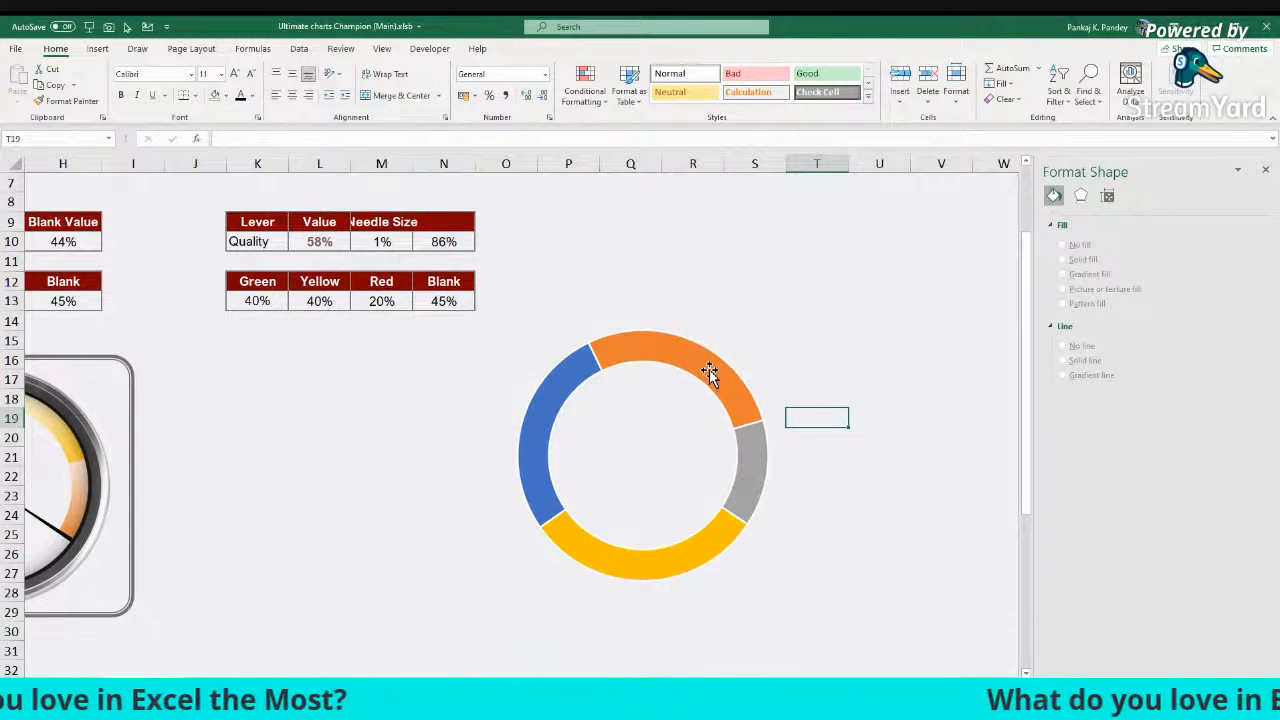
# Step: Remove the white outlines between the slices by setting the doughnut series' border to No line
pyautogui.click(709, 372)
pyautogui.click(1055, 217)
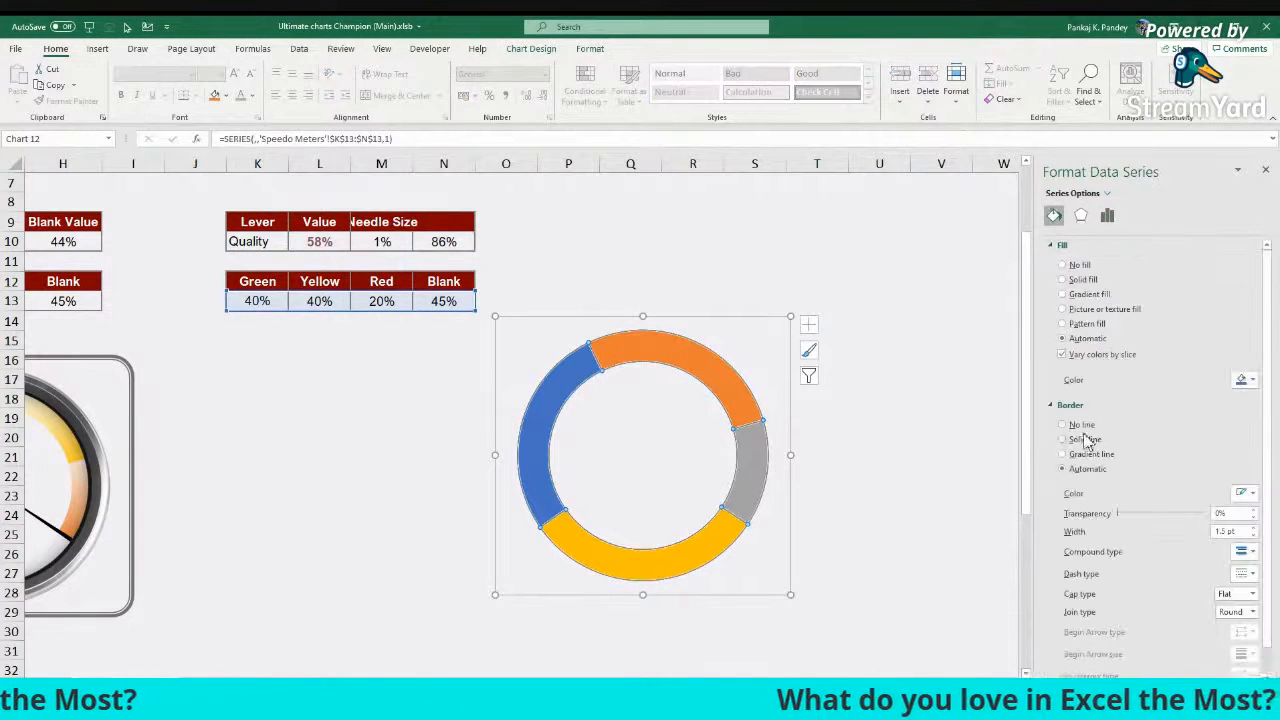
pyautogui.click(879, 456)
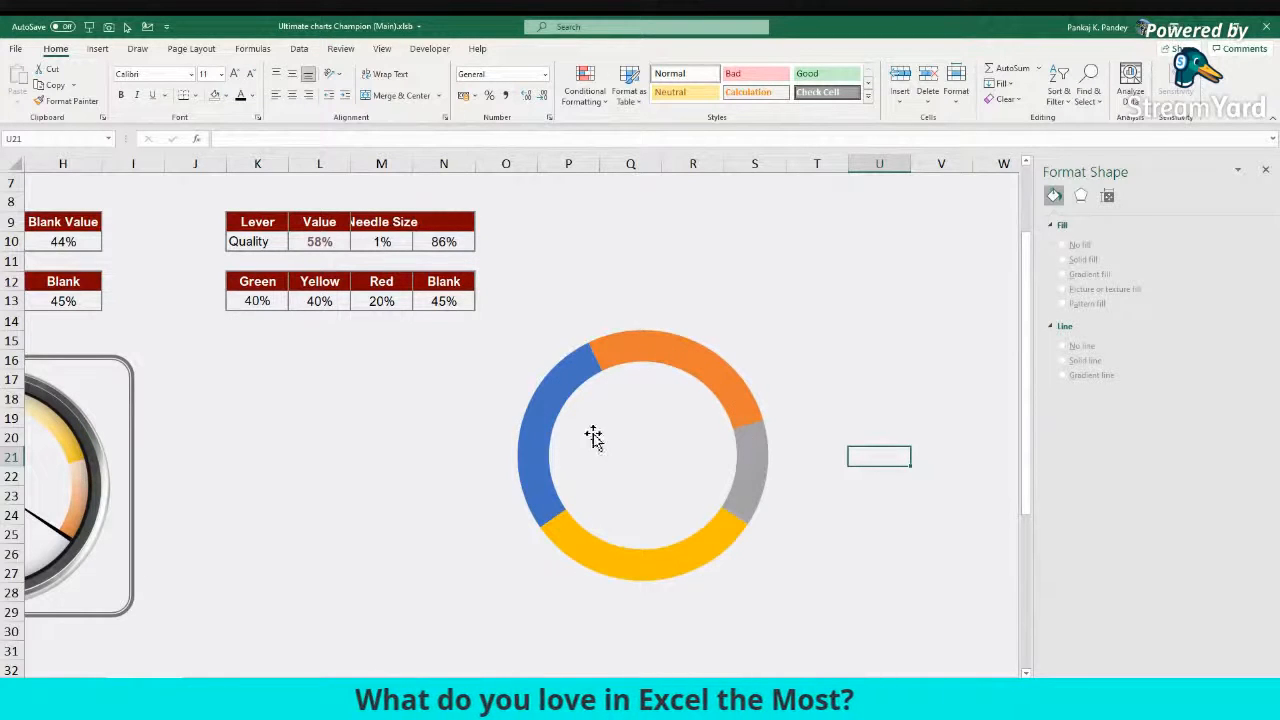
# Step: Fill the doughnut's 40% Green slice with a linear green preset gradient
pyautogui.click(539, 430)
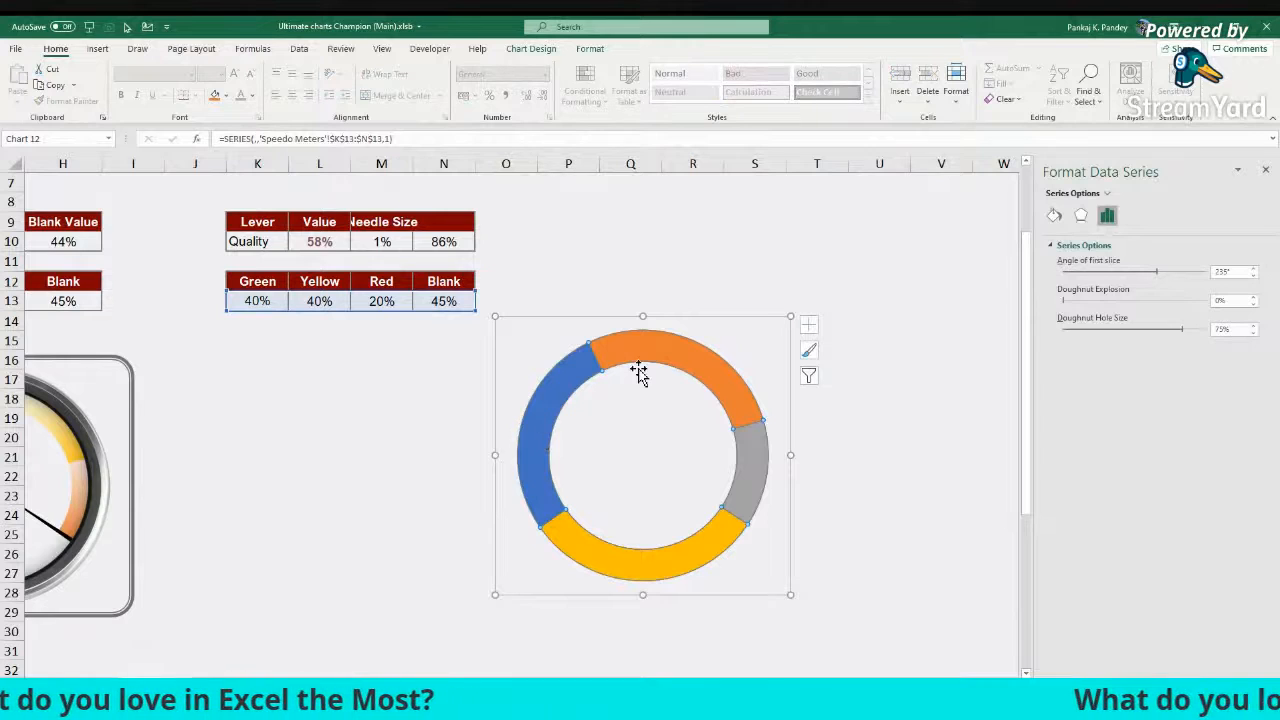
pyautogui.click(1054, 217)
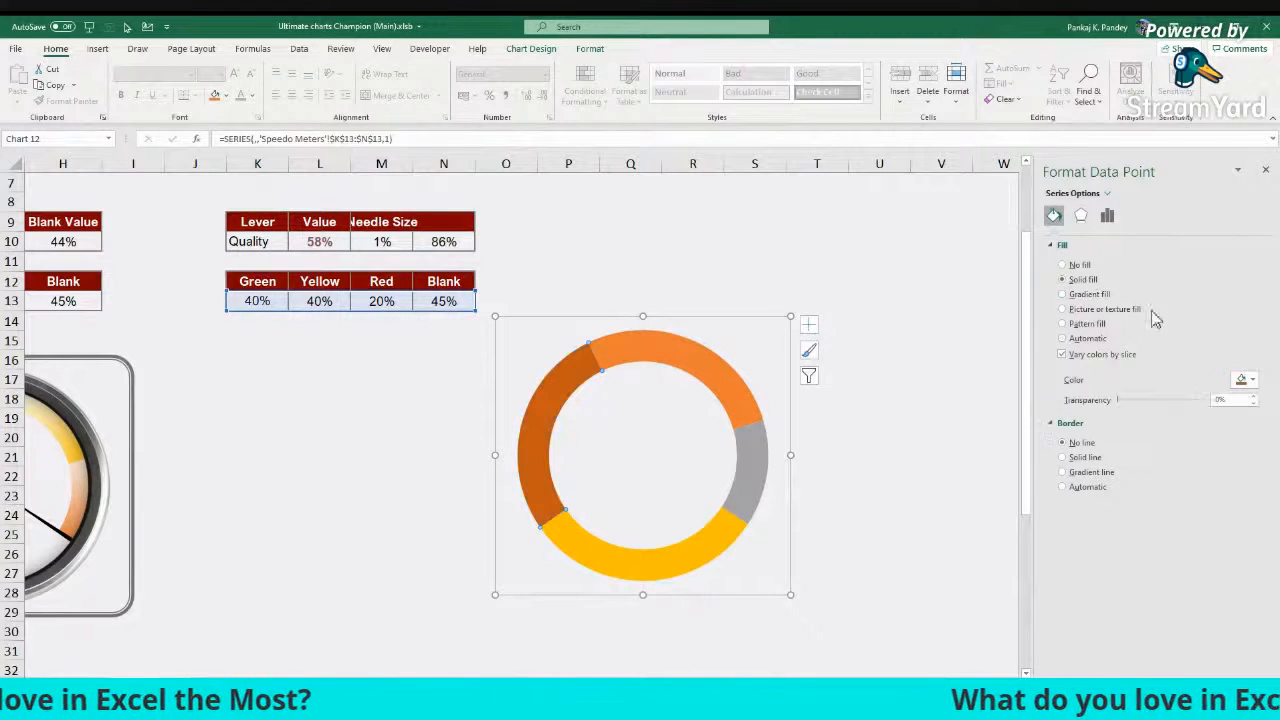
pyautogui.click(1252, 380)
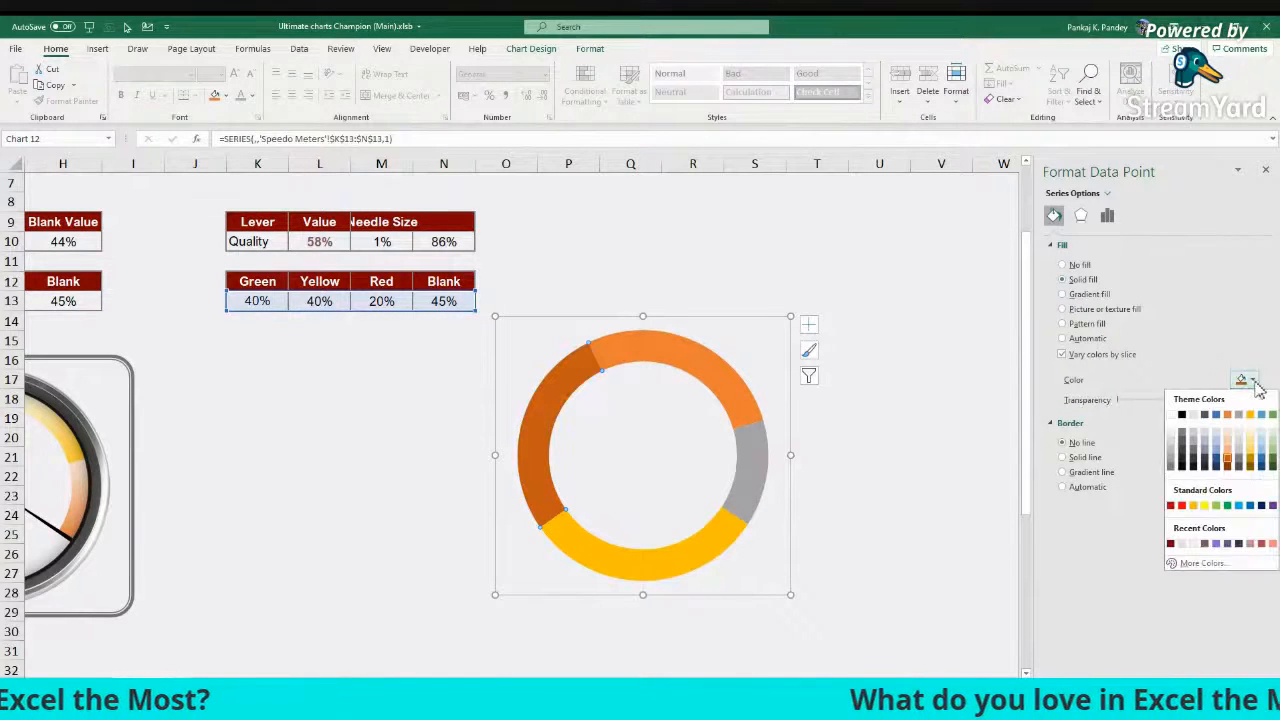
pyautogui.click(1272, 460)
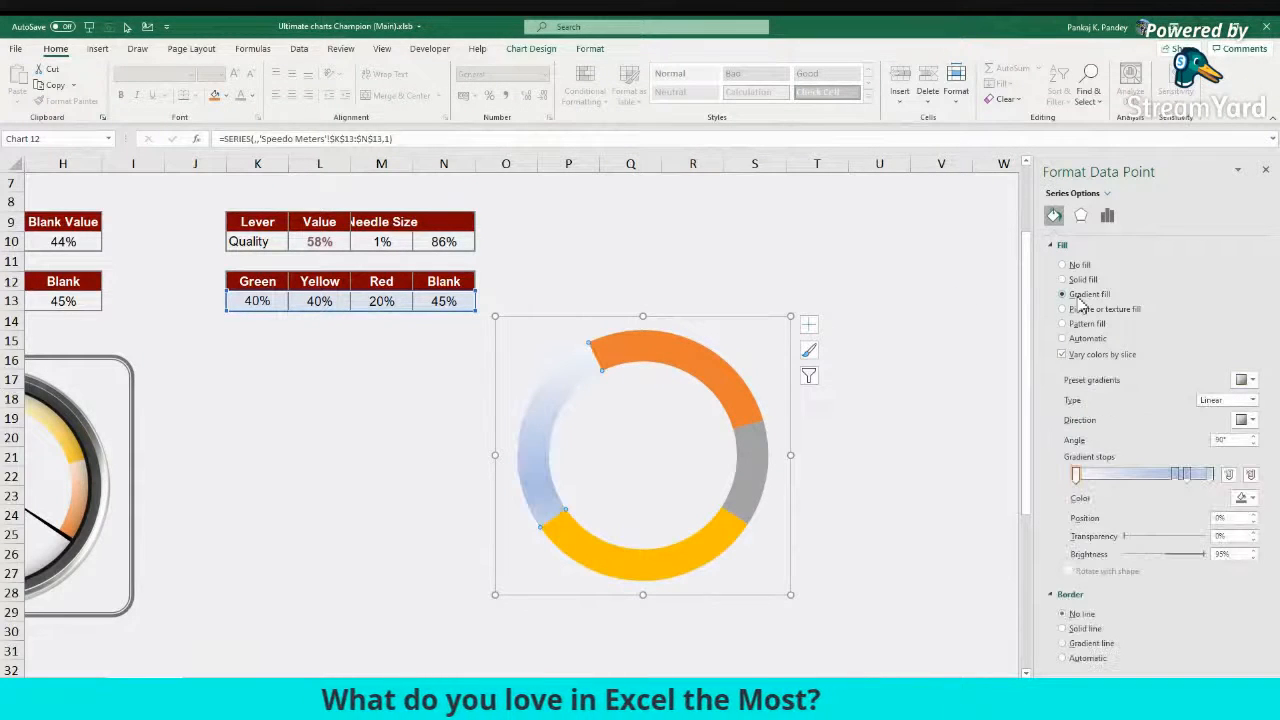
pyautogui.click(1250, 380)
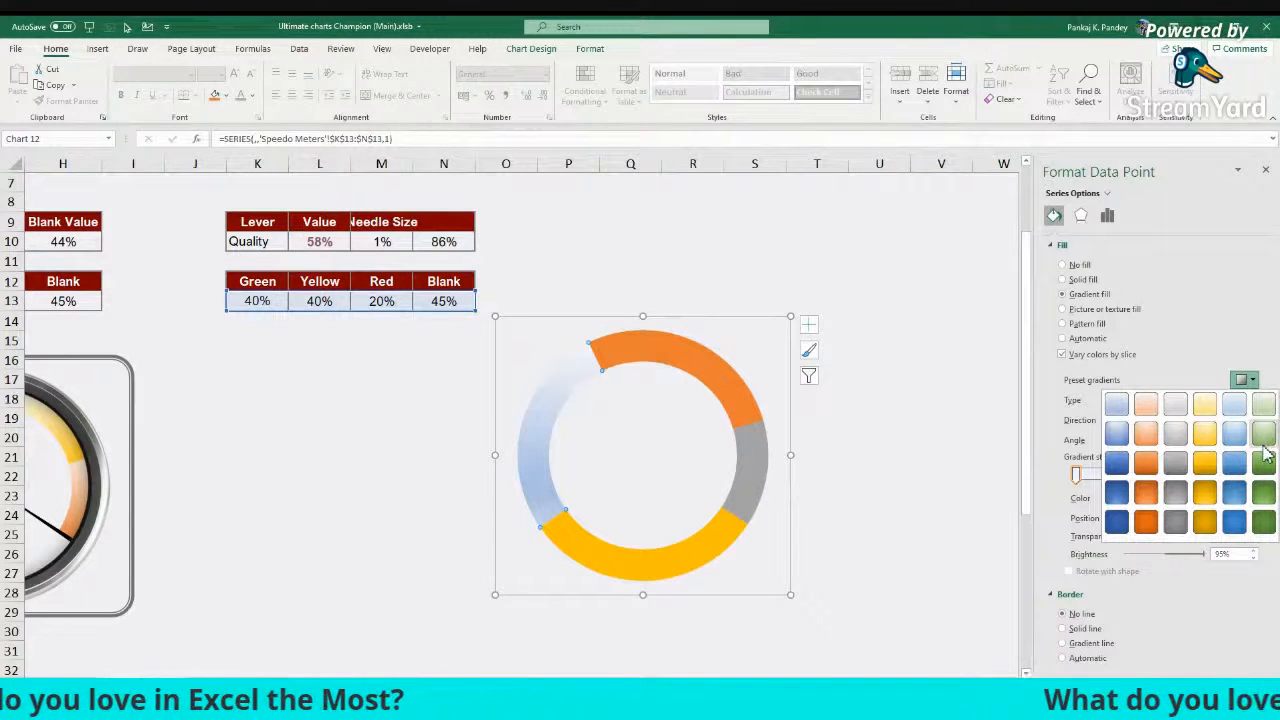
pyautogui.click(1268, 462)
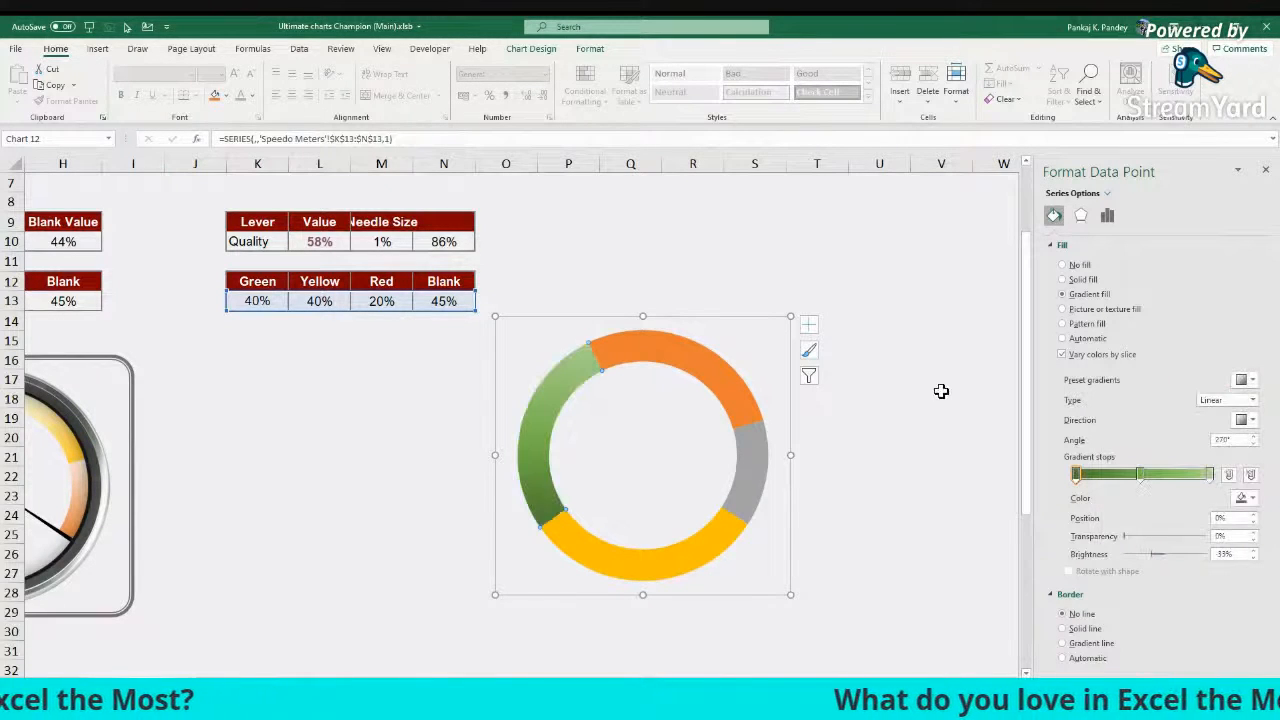
# Step: Apply a linear yellow preset gradient to the doughnut's 40% Yellow slice
pyautogui.click(674, 352)
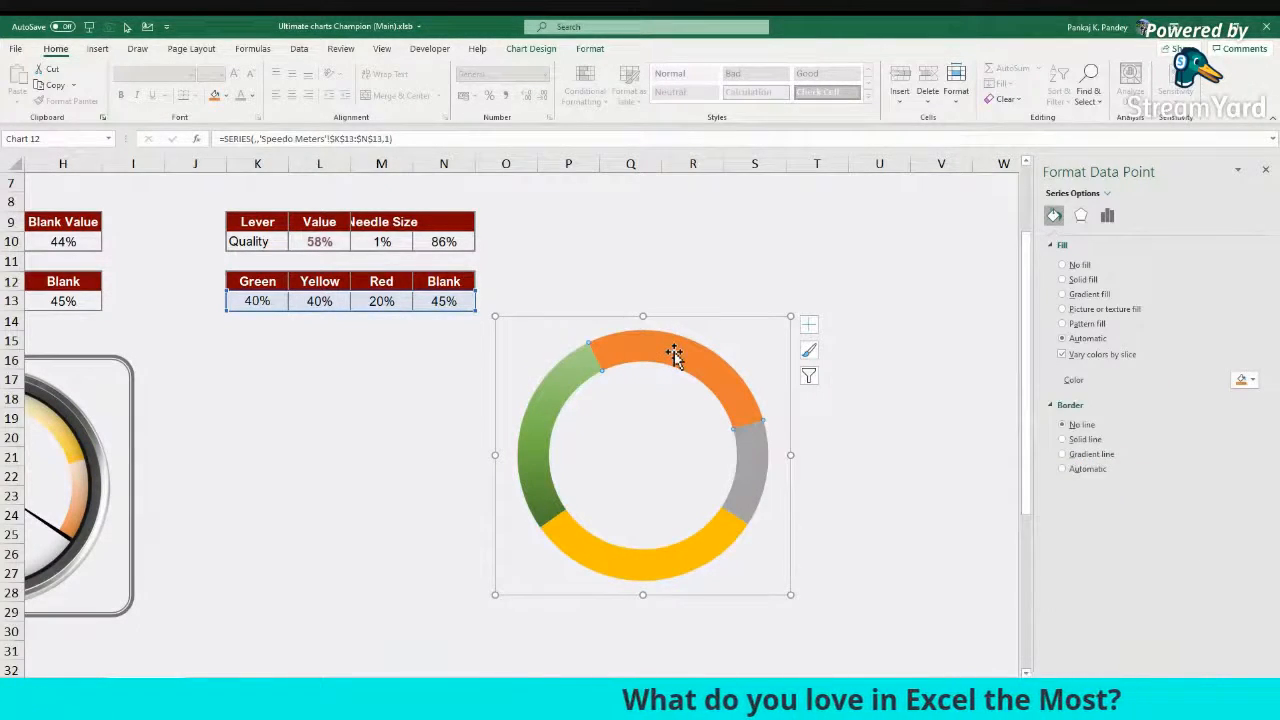
pyautogui.click(1072, 296)
pyautogui.click(1250, 380)
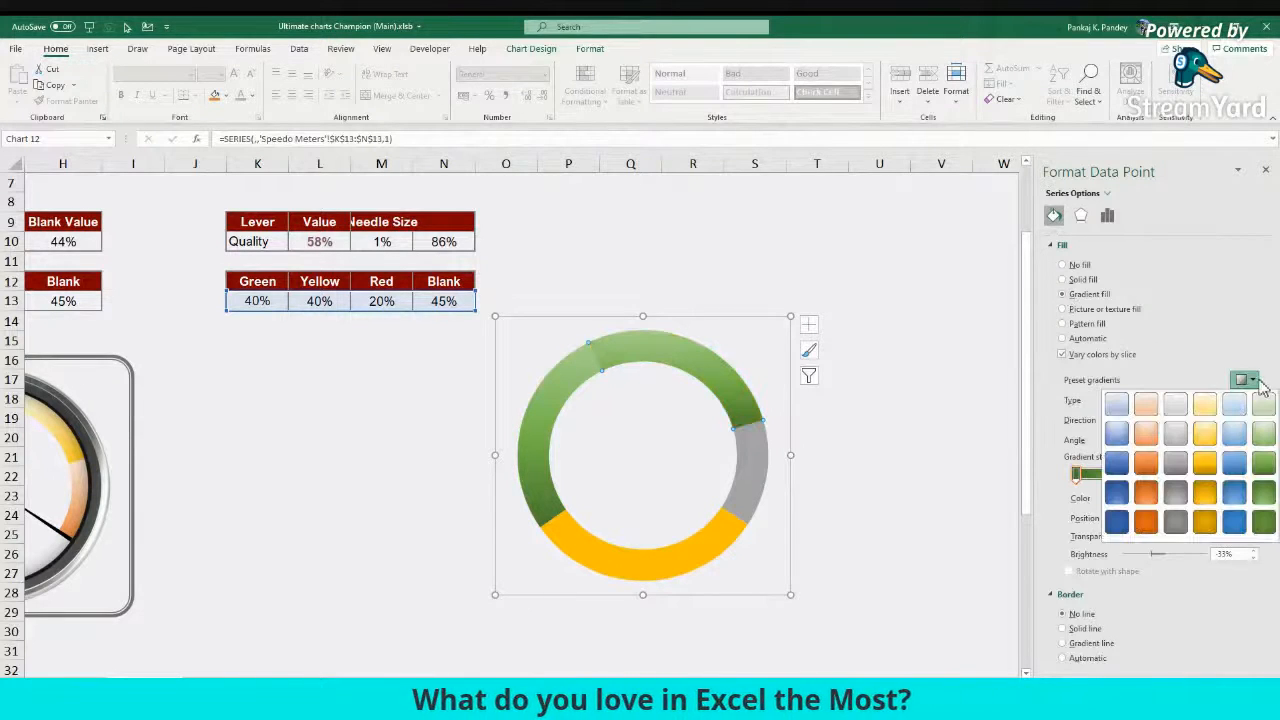
pyautogui.click(1214, 448)
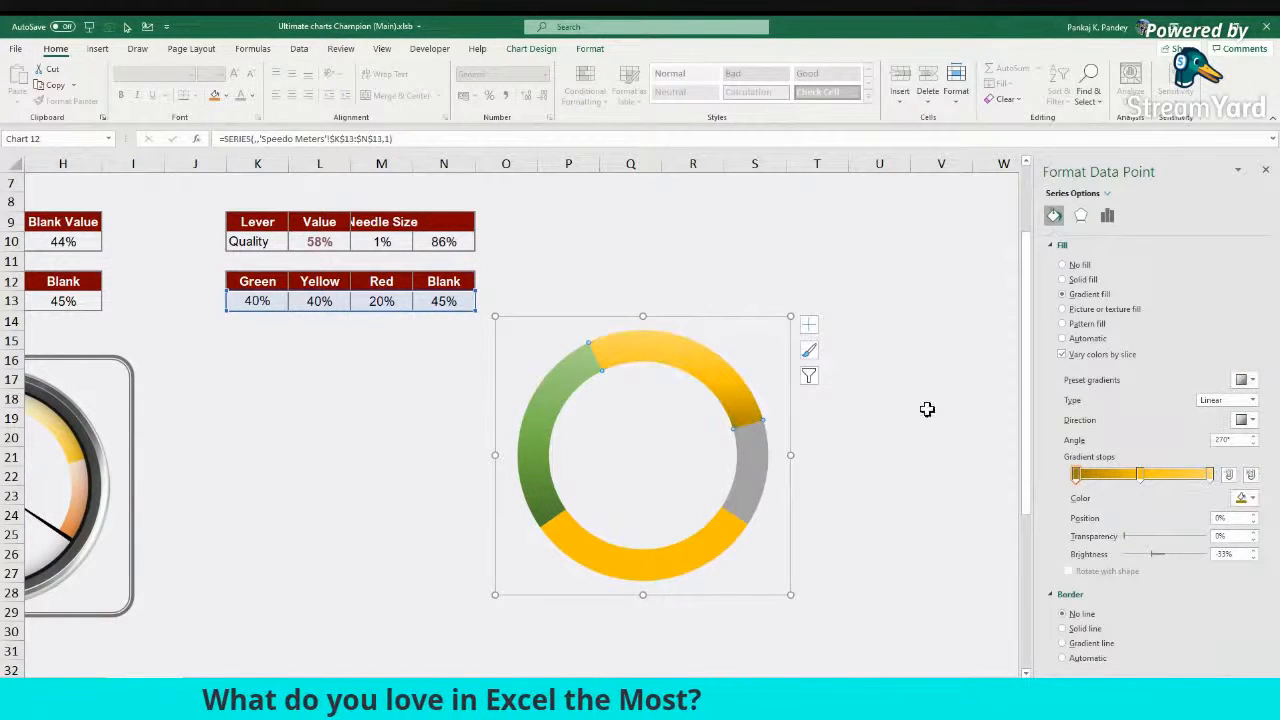
# Step: Give the doughnut's 20% Red slice a linear orange preset gradient
pyautogui.click(754, 477)
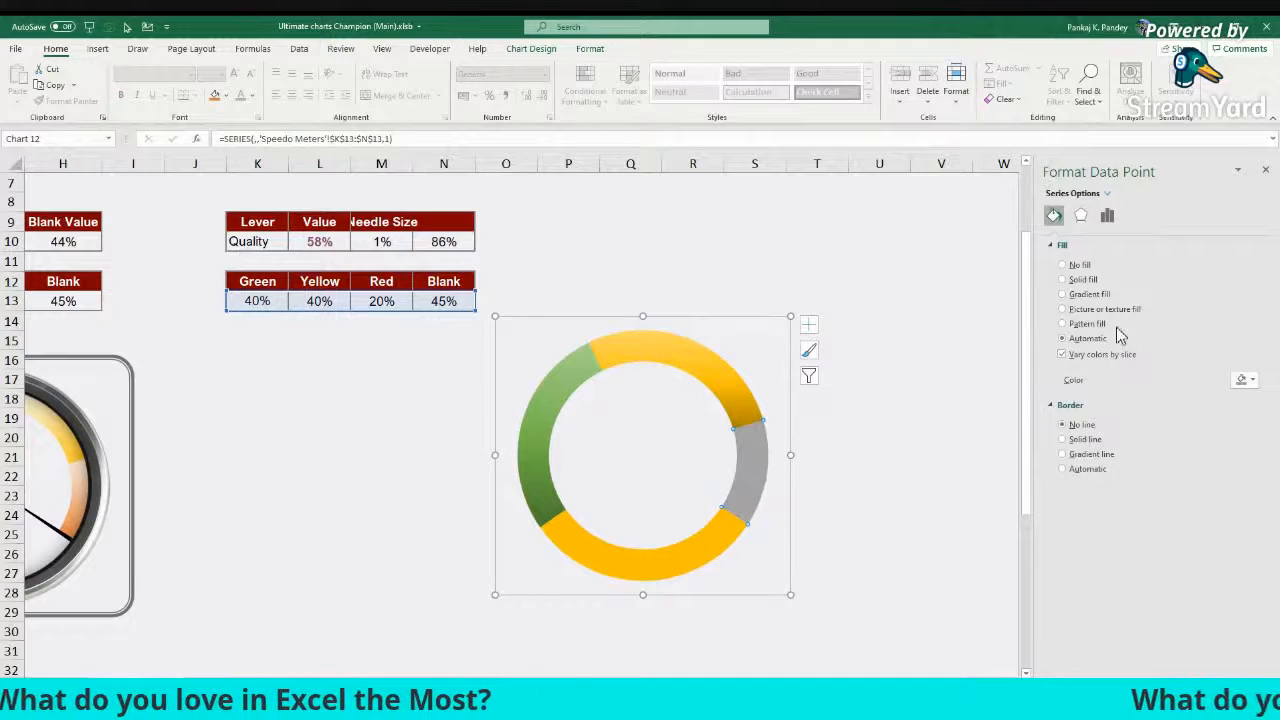
pyautogui.click(1072, 295)
pyautogui.click(1250, 380)
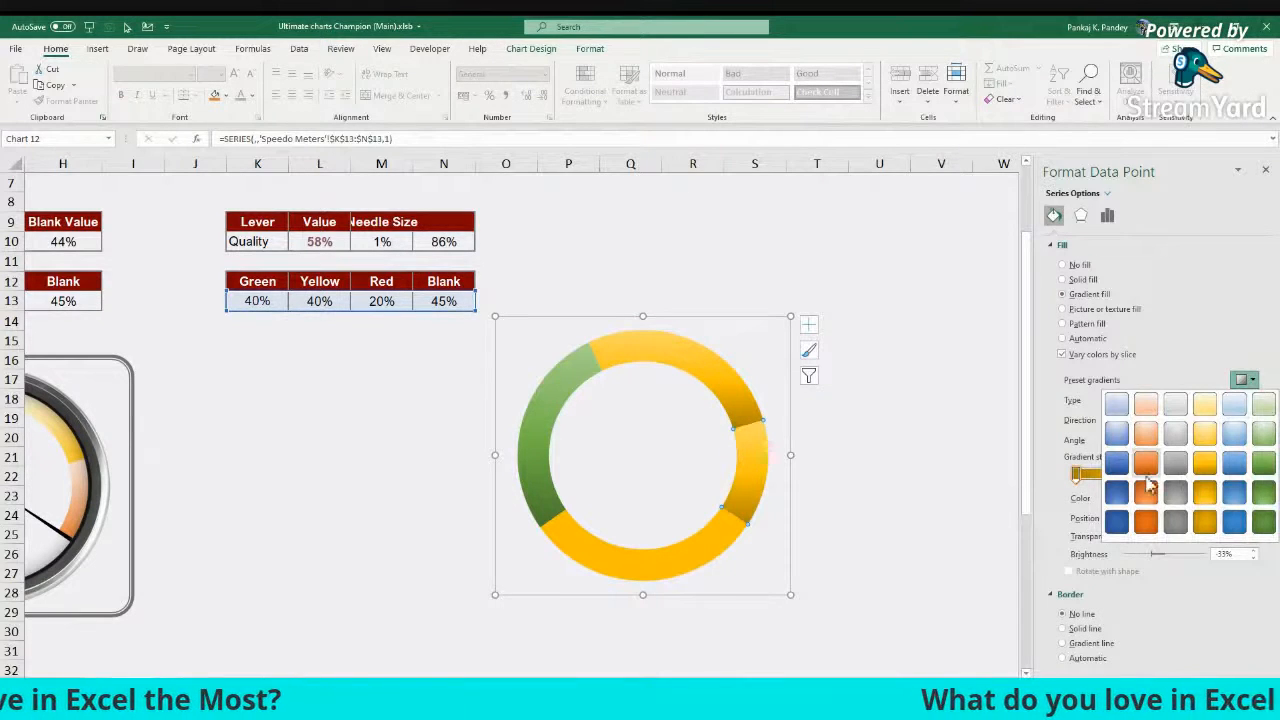
pyautogui.click(1150, 467)
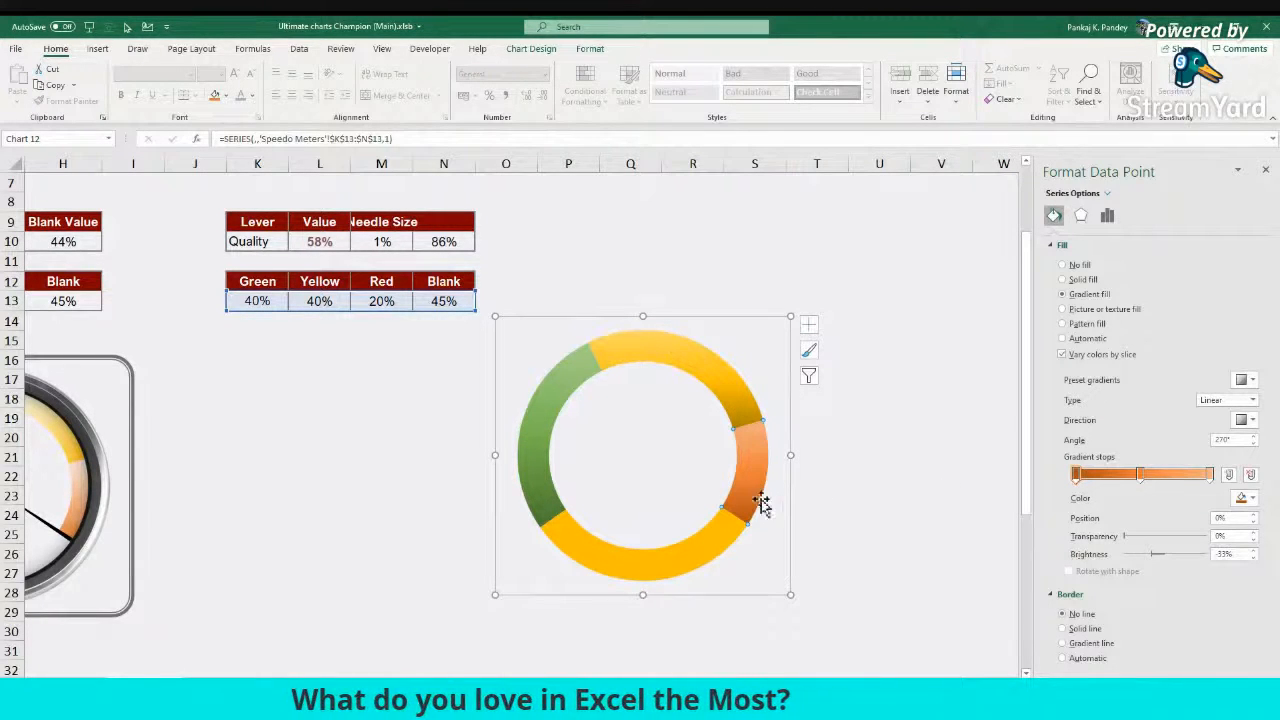
# Step: Hide the doughnut's Blank slice with No fill and shift the chart slightly downward
pyautogui.click(698, 550)
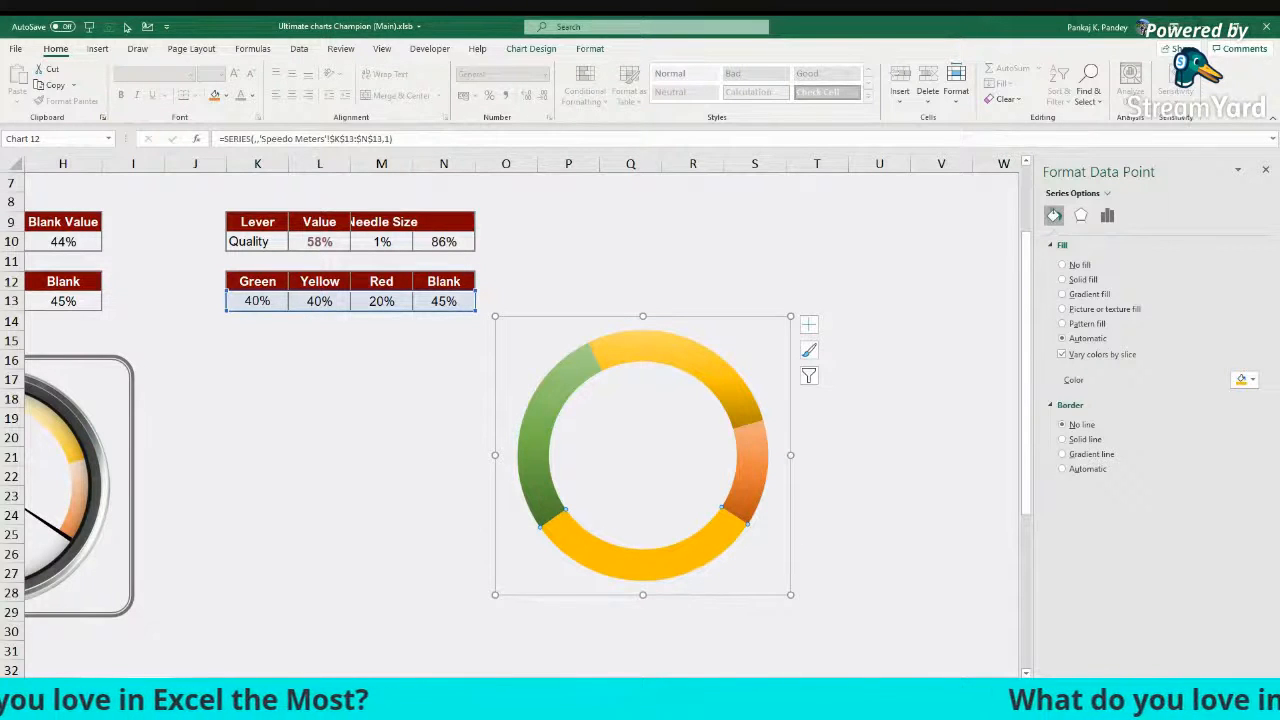
pyautogui.hscroll(-3, 278, 582)
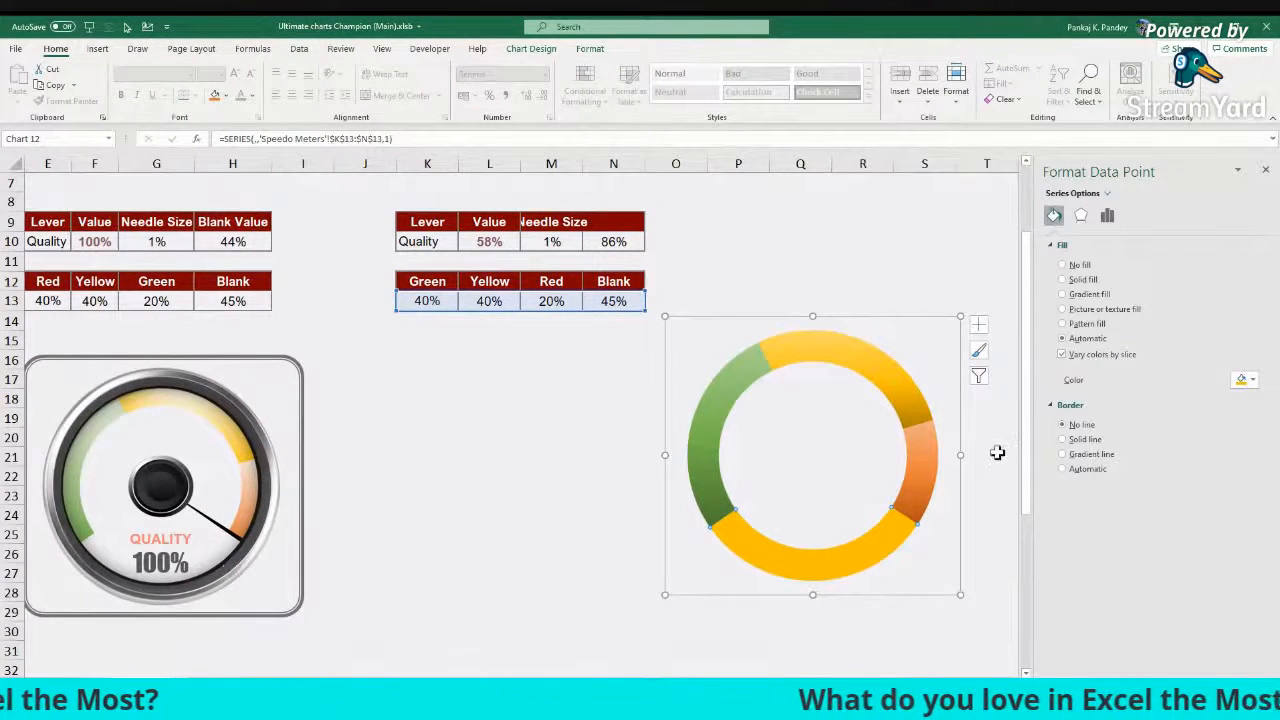
pyautogui.click(1082, 266)
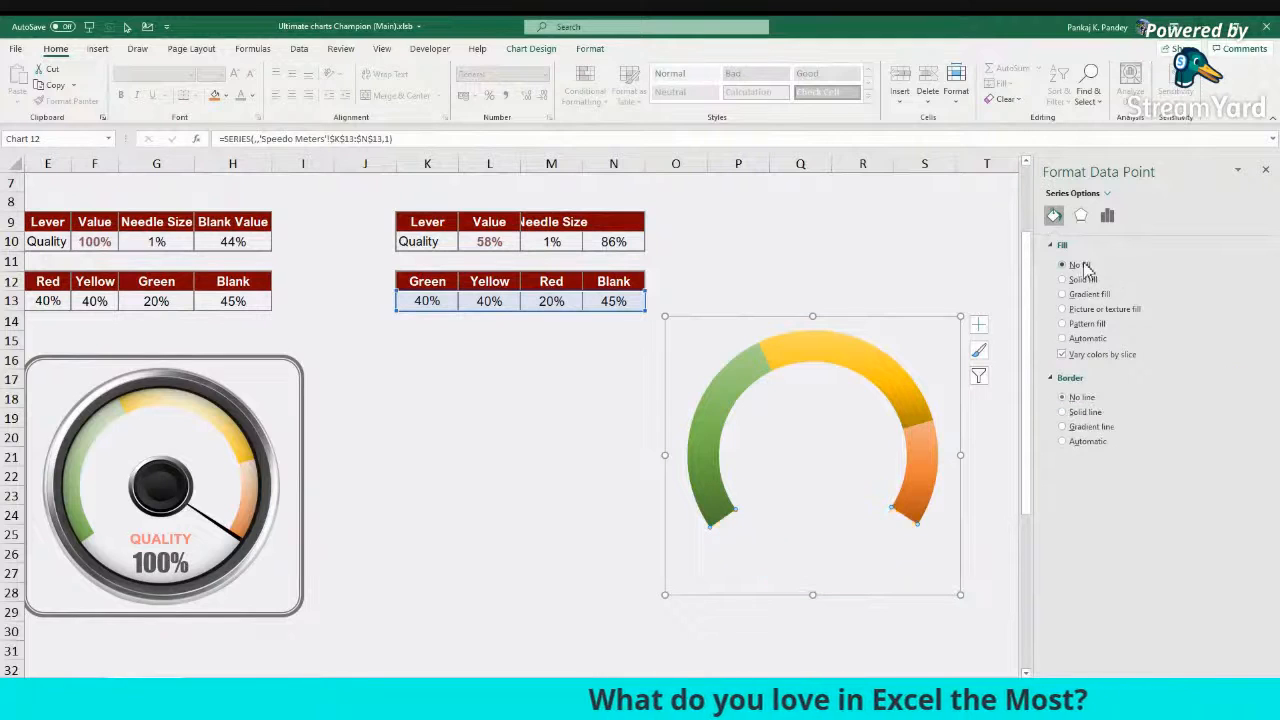
pyautogui.moveTo(960, 514); pyautogui.dragTo(972, 543)
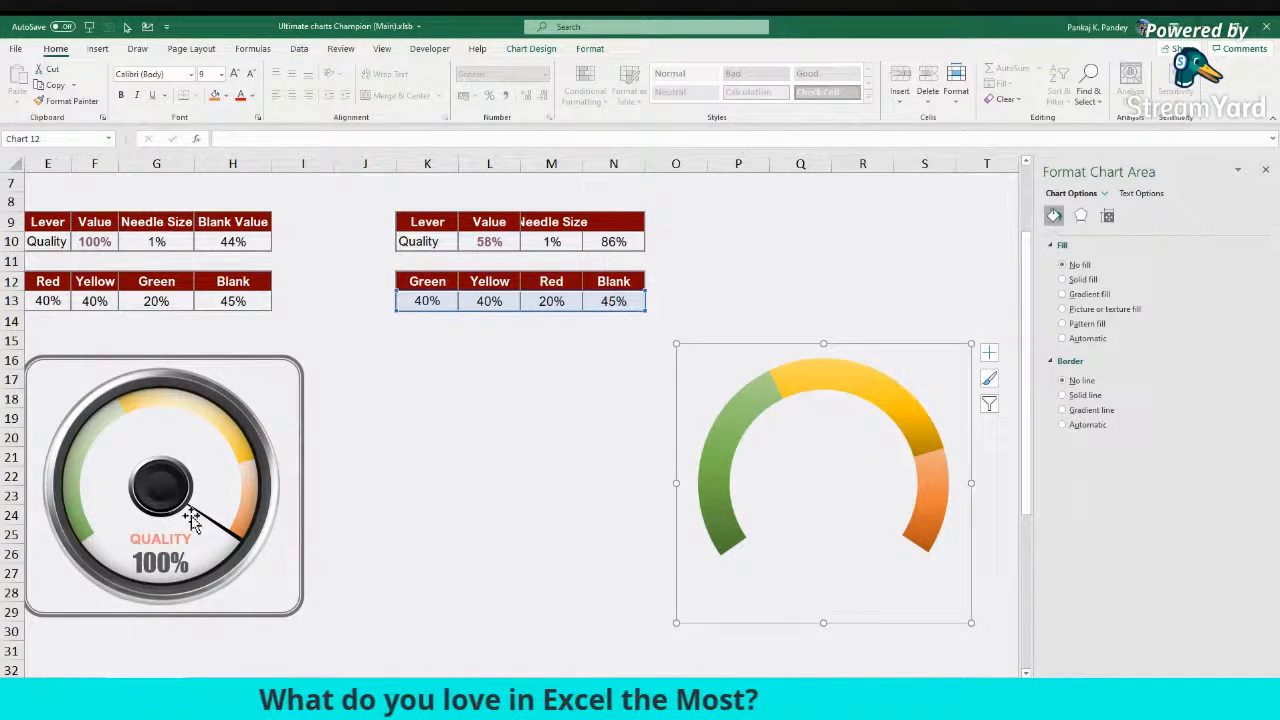
# Step: Enter the headers list 1 and list 2 in K21:L21, with 40, 56 and 85 under list 1
pyautogui.click(421, 455)
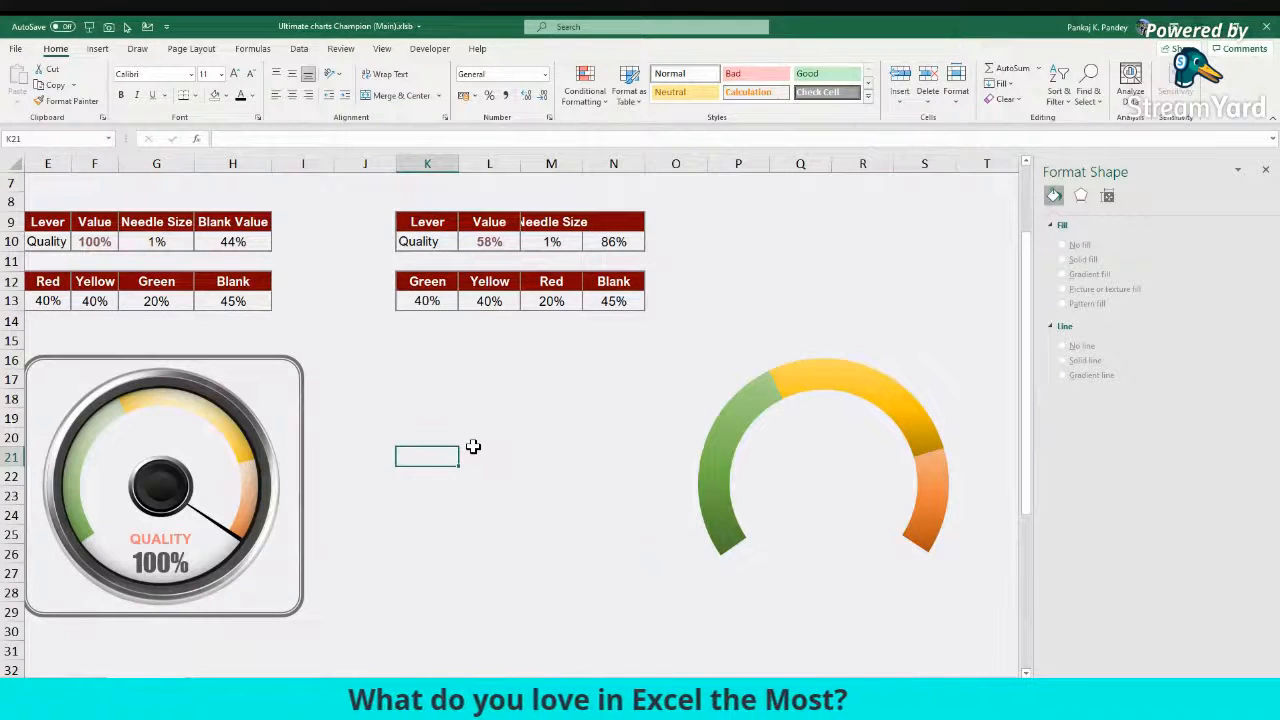
pyautogui.write('list 1')
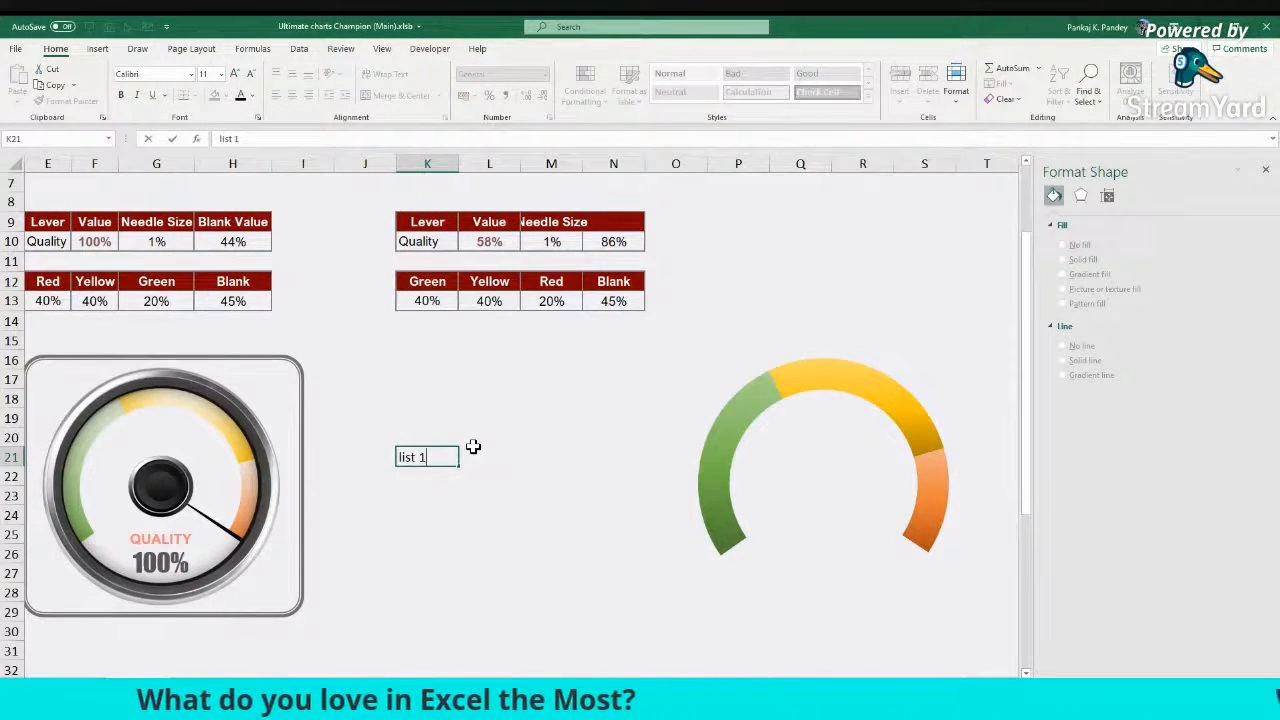
pyautogui.press('Tab')
pyautogui.write('list 2')
pyautogui.press('Return')
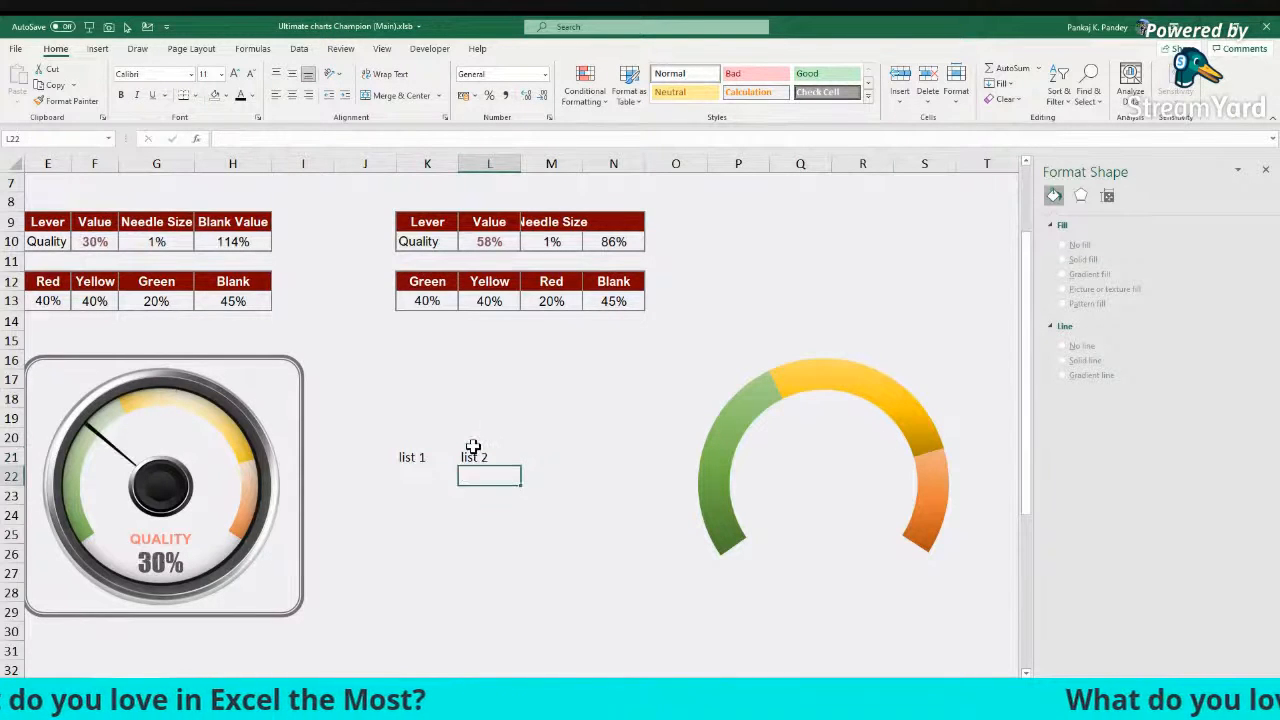
pyautogui.write('40')
pyautogui.press('Return')
pyautogui.write('56')
pyautogui.press('Return')
pyautogui.write('85')
pyautogui.press('Return')
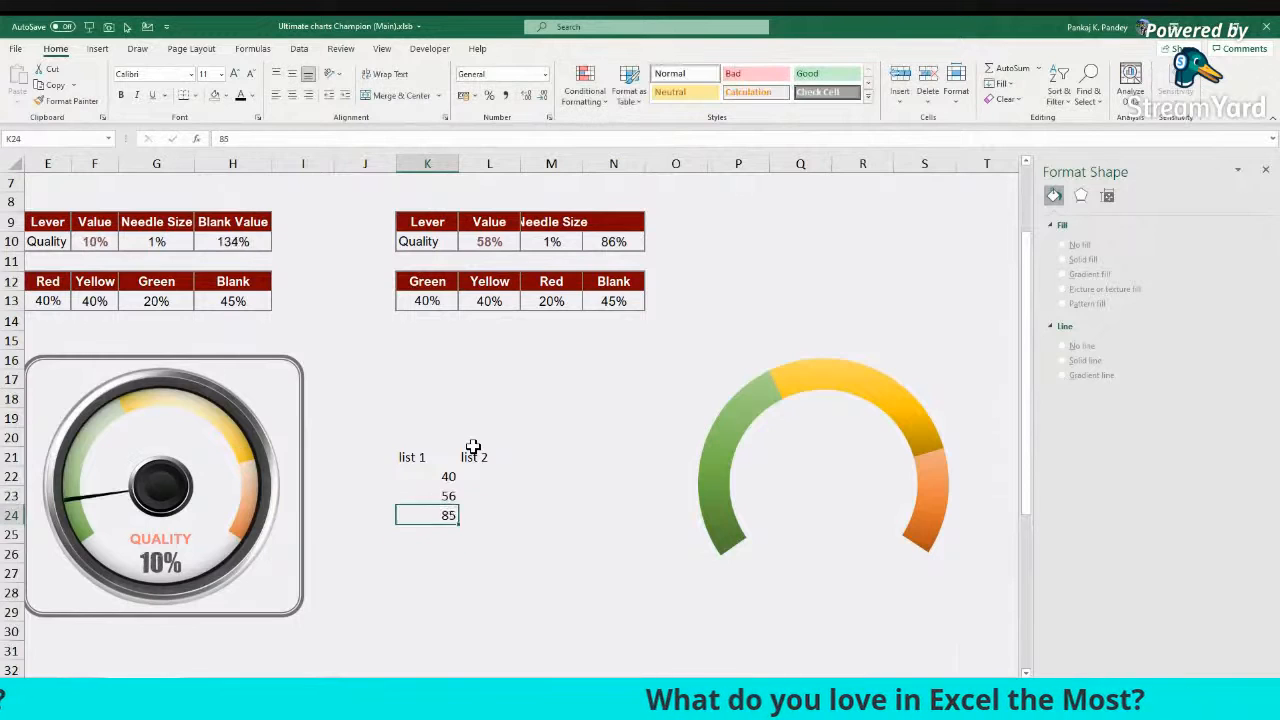
# Step: Enter 48, 65 and 32 under list 2 in cells L22:L24
pyautogui.press('Up')
pyautogui.press('Up')
pyautogui.press('Up')
pyautogui.press('Right')
pyautogui.write('48')
pyautogui.press('Return')
pyautogui.write('65')
pyautogui.press('Return')
pyautogui.write('32')
pyautogui.press('Return')
# Step: Insert a doughnut chart from list 1 in K21:K24 and extend its data range to include list 2
pyautogui.press('Up')
pyautogui.press('Up')
pyautogui.press('Up')
pyautogui.press('Up')
pyautogui.press('Left')
pyautogui.hotkey('shift', 'Down')
pyautogui.hotkey('shift', 'Down')
pyautogui.hotkey('shift', 'Down')
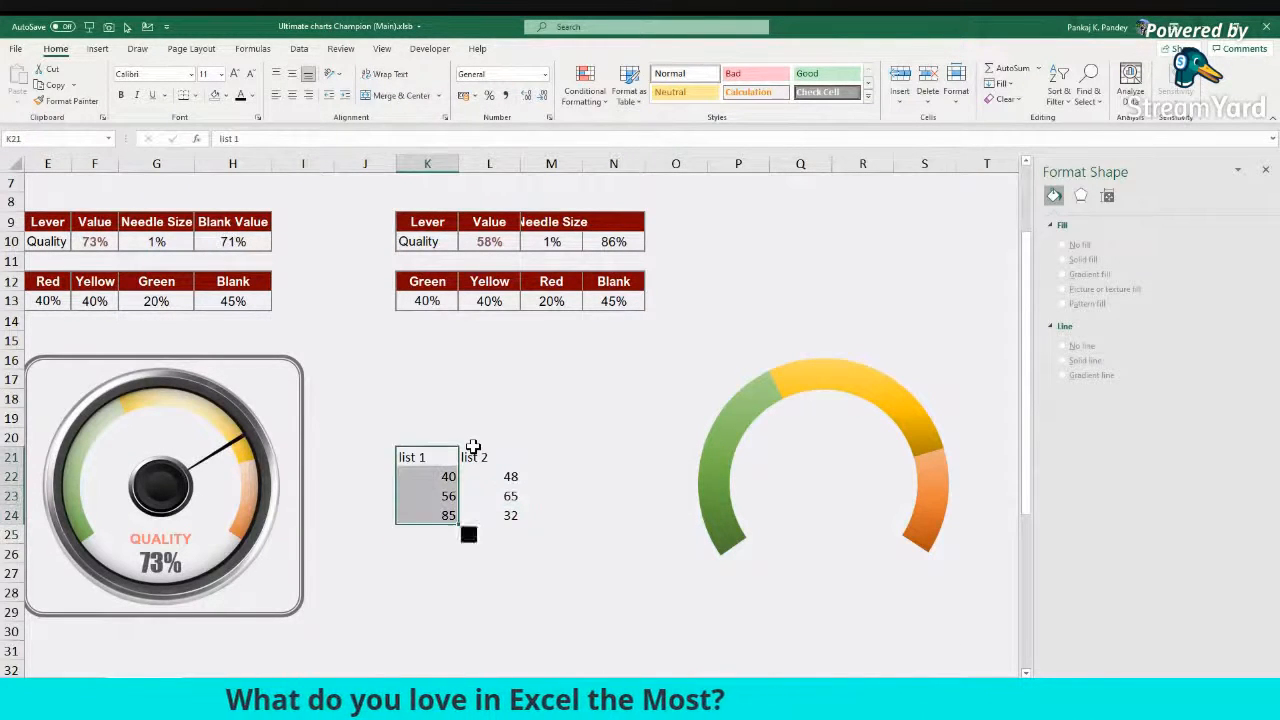
pyautogui.click(97, 48)
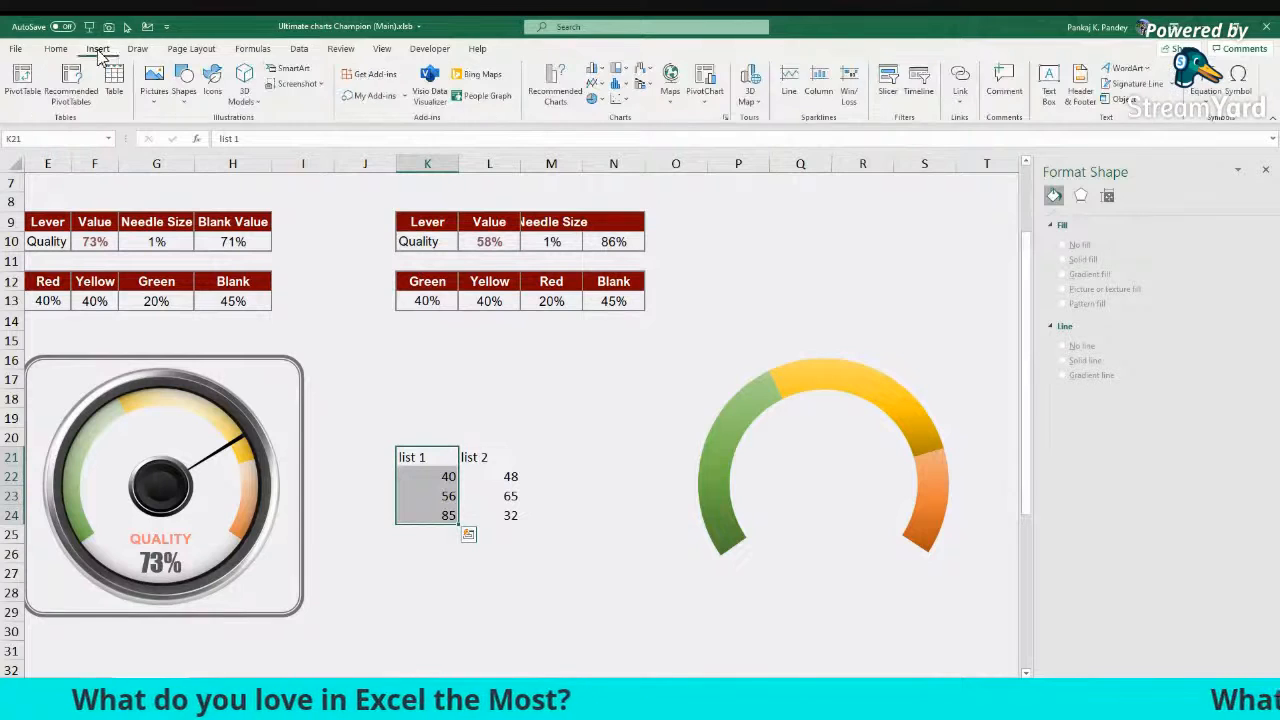
pyautogui.click(603, 103)
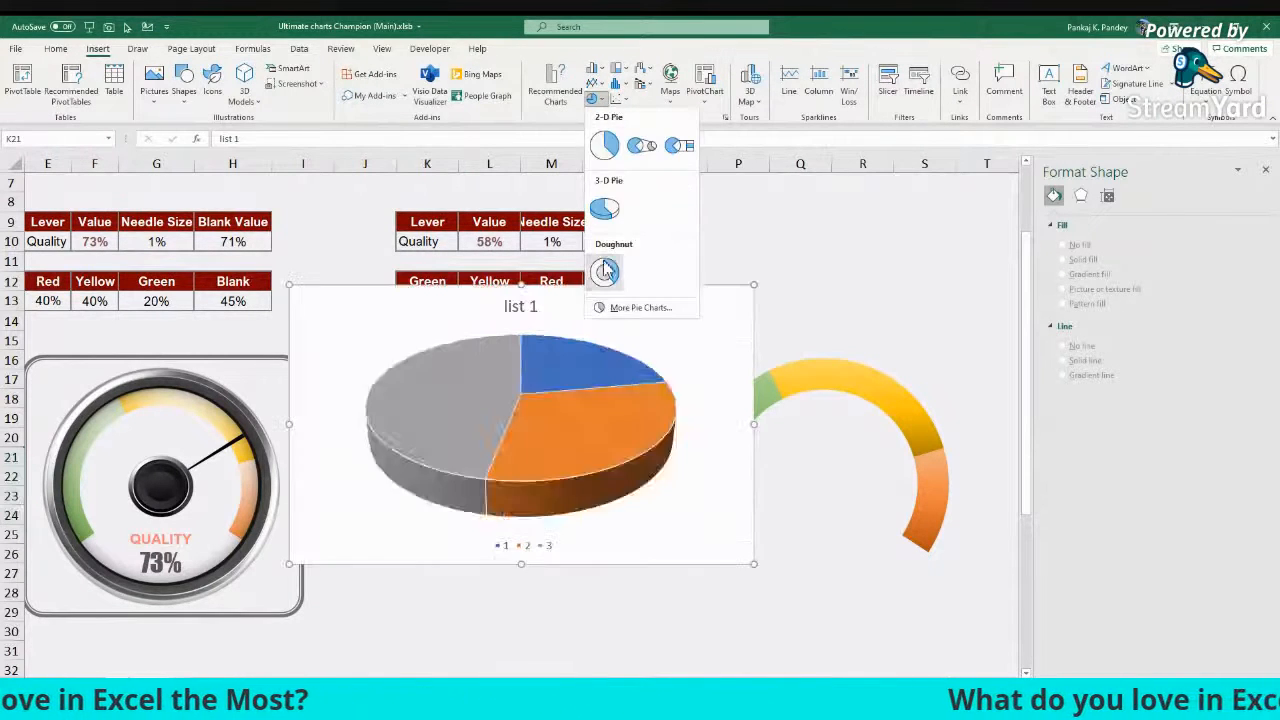
pyautogui.click(607, 268)
pyautogui.moveTo(660, 289); pyautogui.dragTo(914, 308)
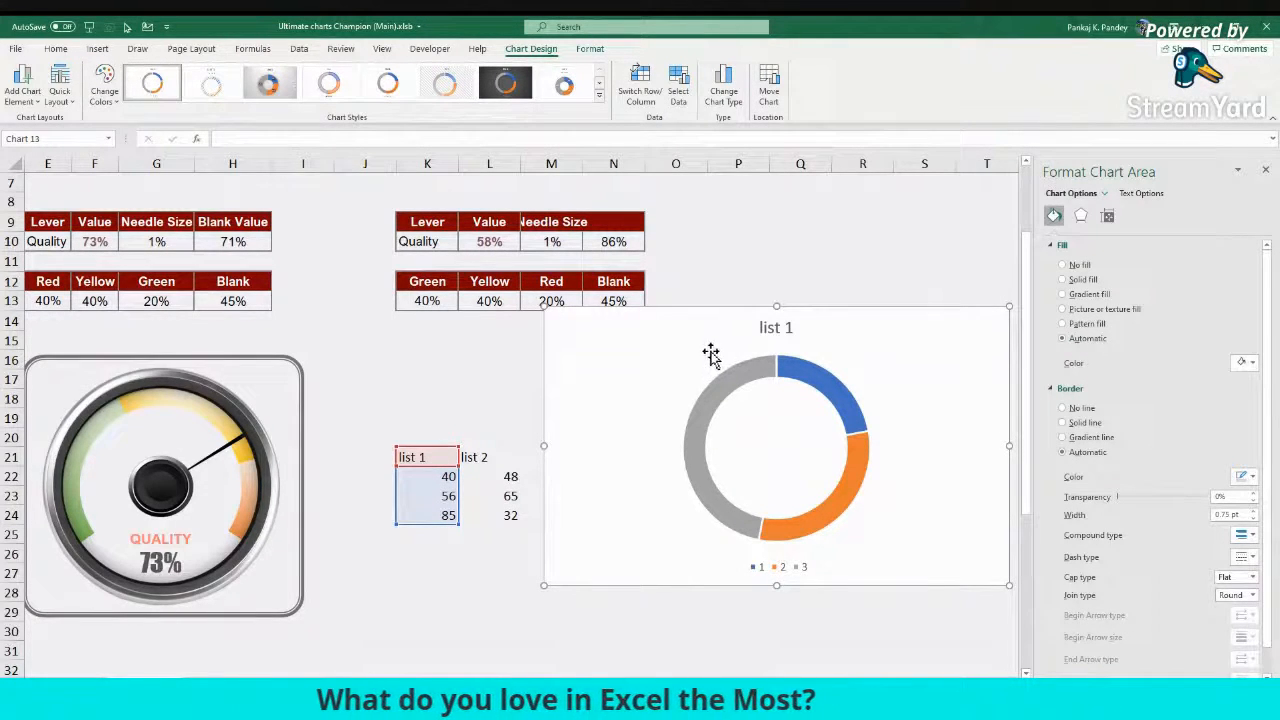
pyautogui.moveTo(459, 524); pyautogui.dragTo(503, 524)
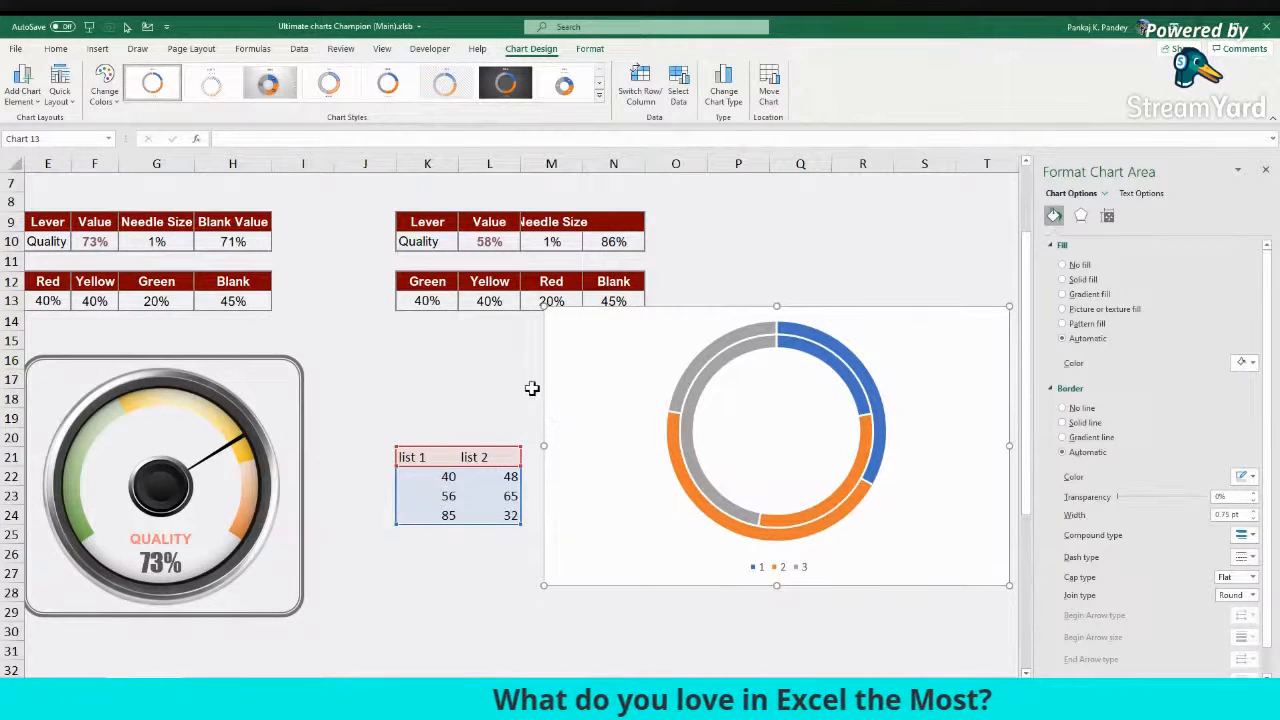
# Step: Delete the sample doughnut chart and clear the sample lists in K21:L24
pyautogui.press('Delete')
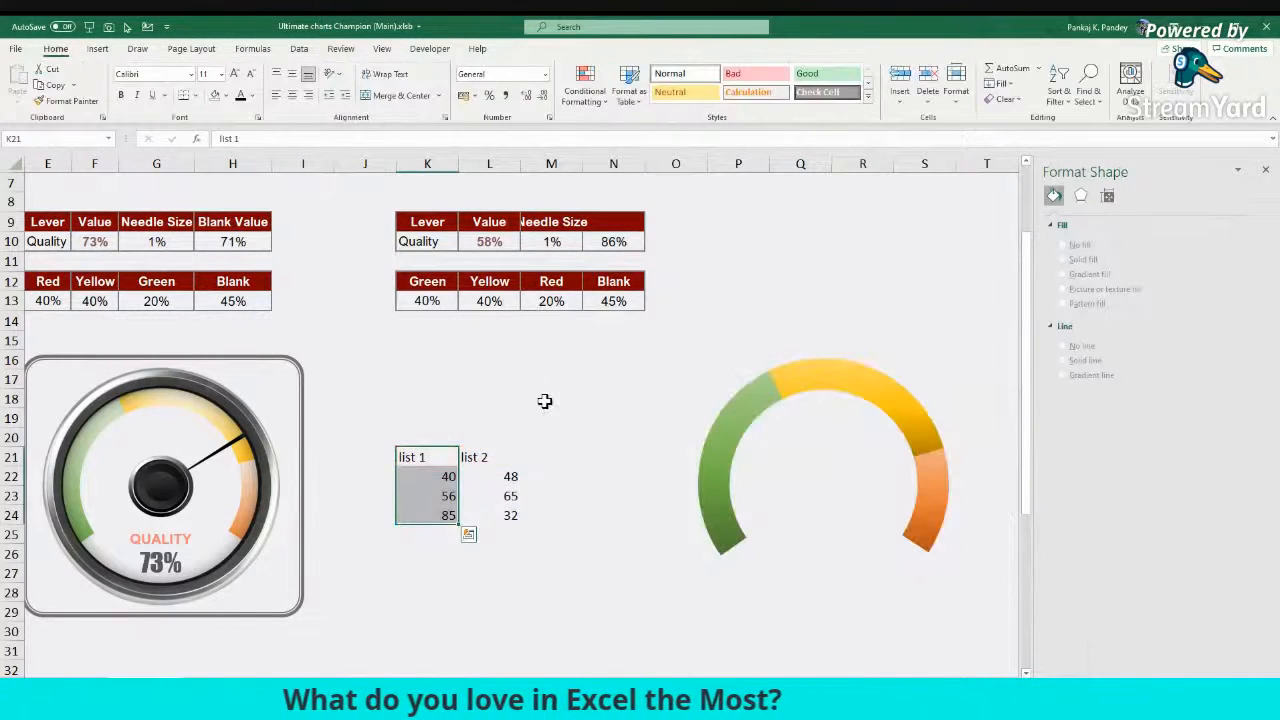
pyautogui.moveTo(428, 455); pyautogui.dragTo(511, 506)
pyautogui.press('Delete')
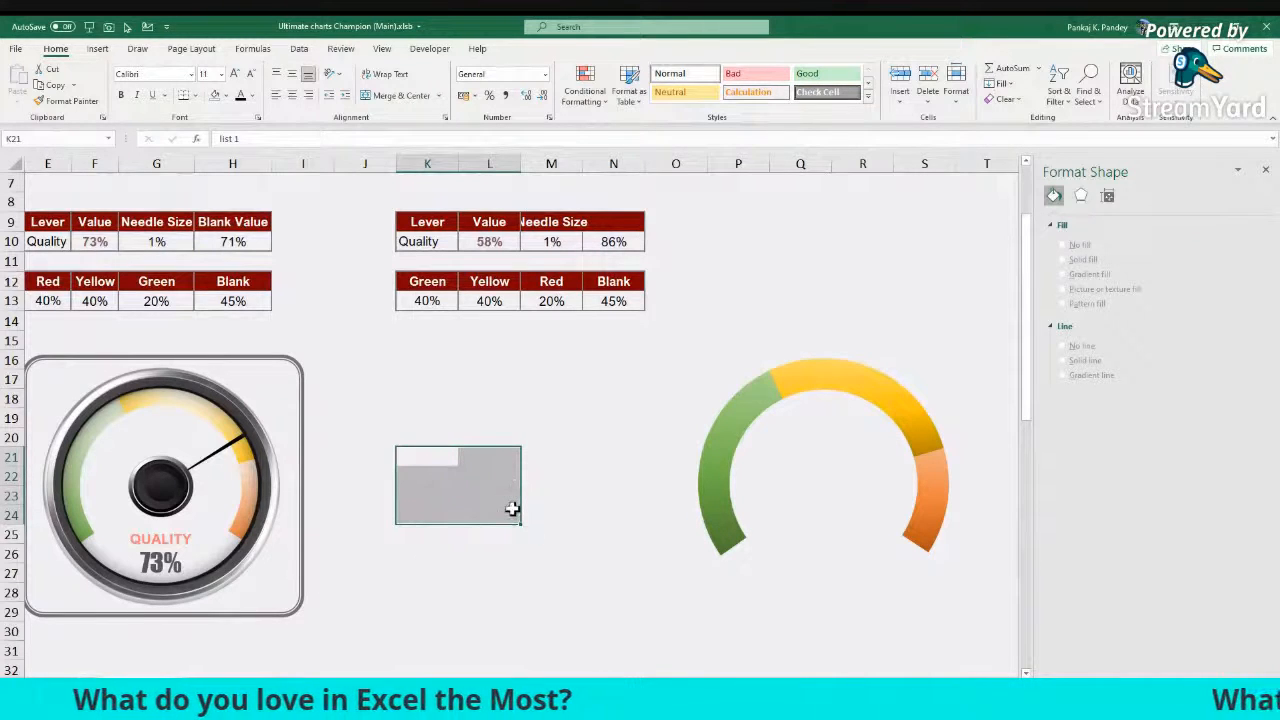
# Step: Move the colour-zone chart directly below the Green, Yellow, Red and Blank table
pyautogui.click(751, 451)
pyautogui.moveTo(777, 366); pyautogui.dragTo(577, 357)
pyautogui.click(714, 371)
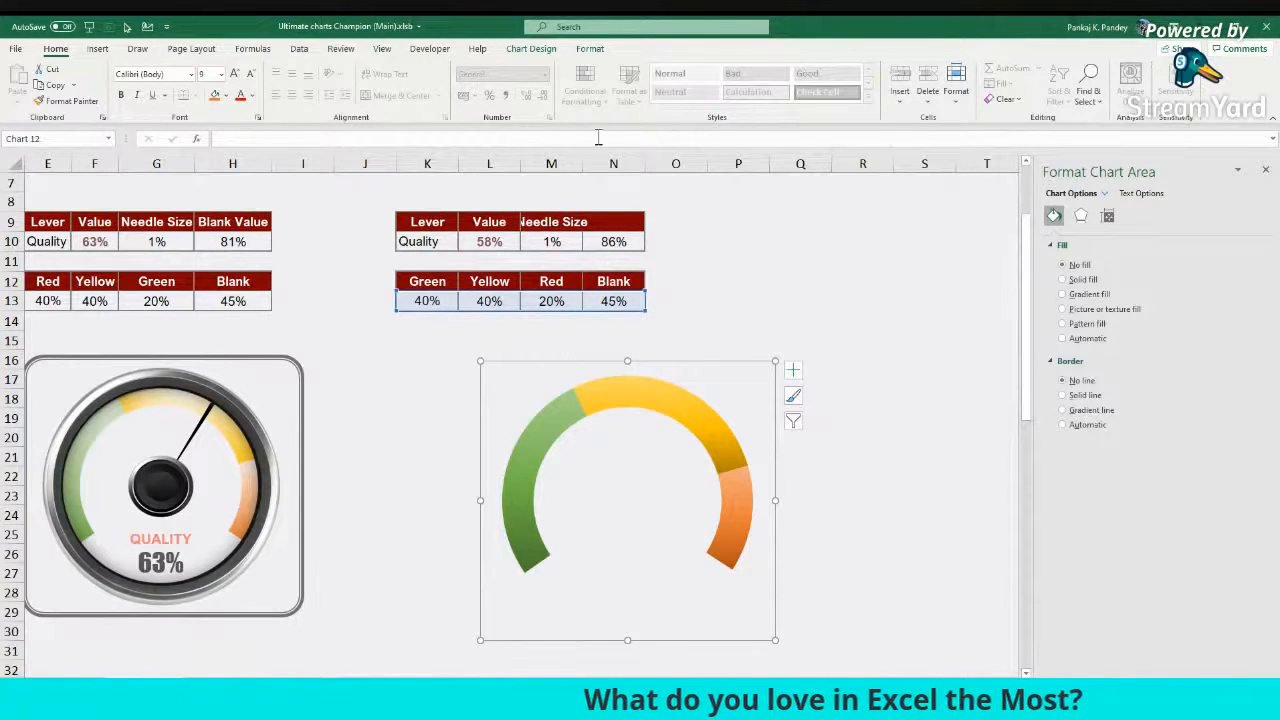
# Step: Add a second data series named Pin to the gauge chart, with its values taken from L10:N10
pyautogui.click(531, 49)
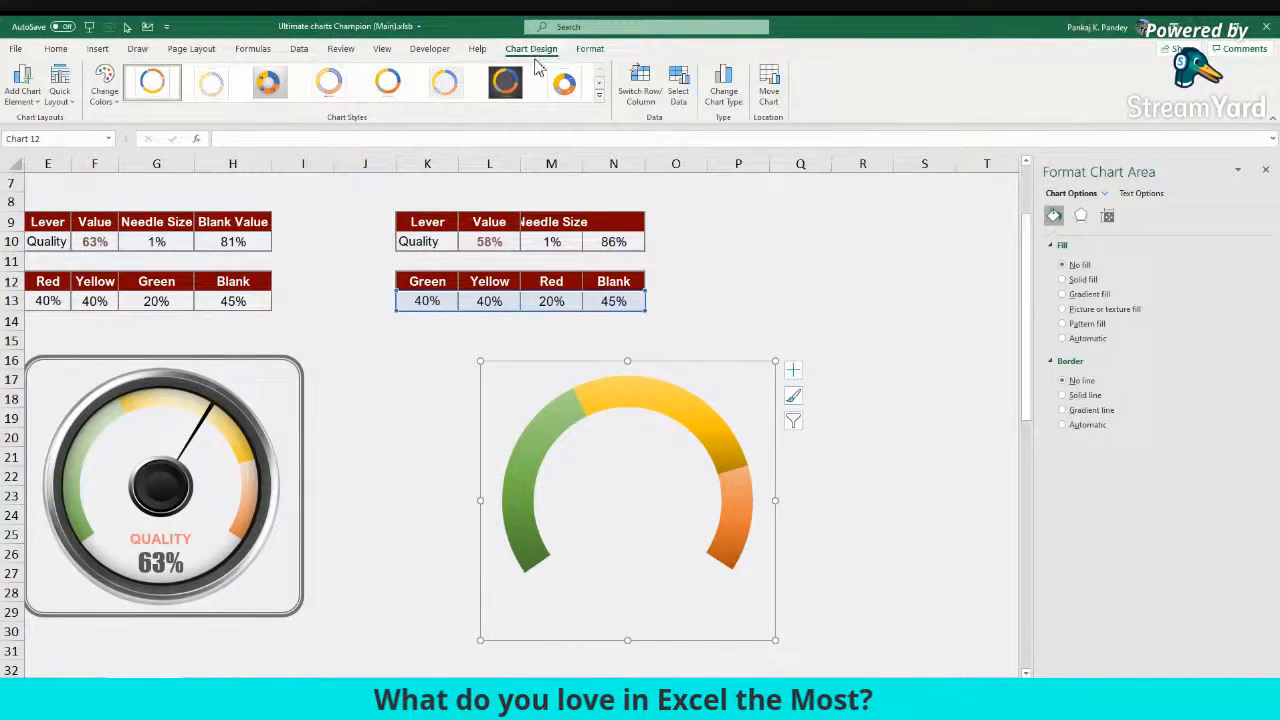
pyautogui.click(677, 80)
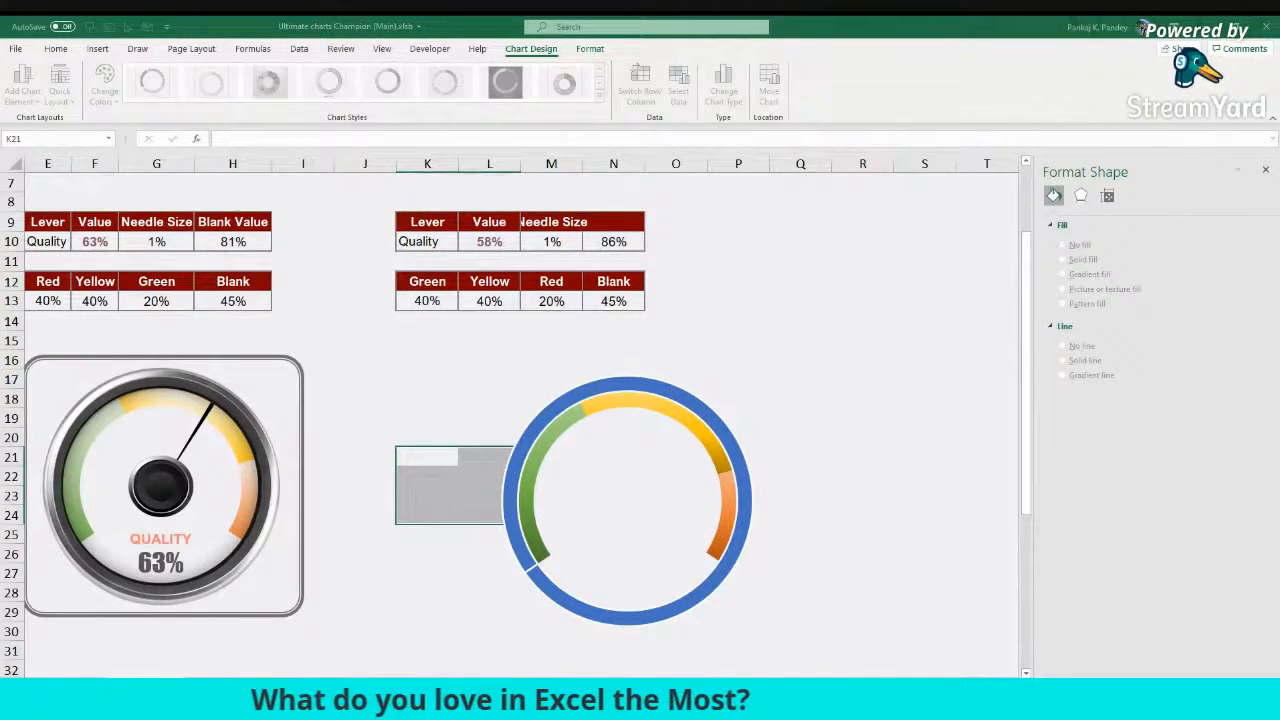
pyautogui.moveTo(489, 243); pyautogui.dragTo(634, 240)
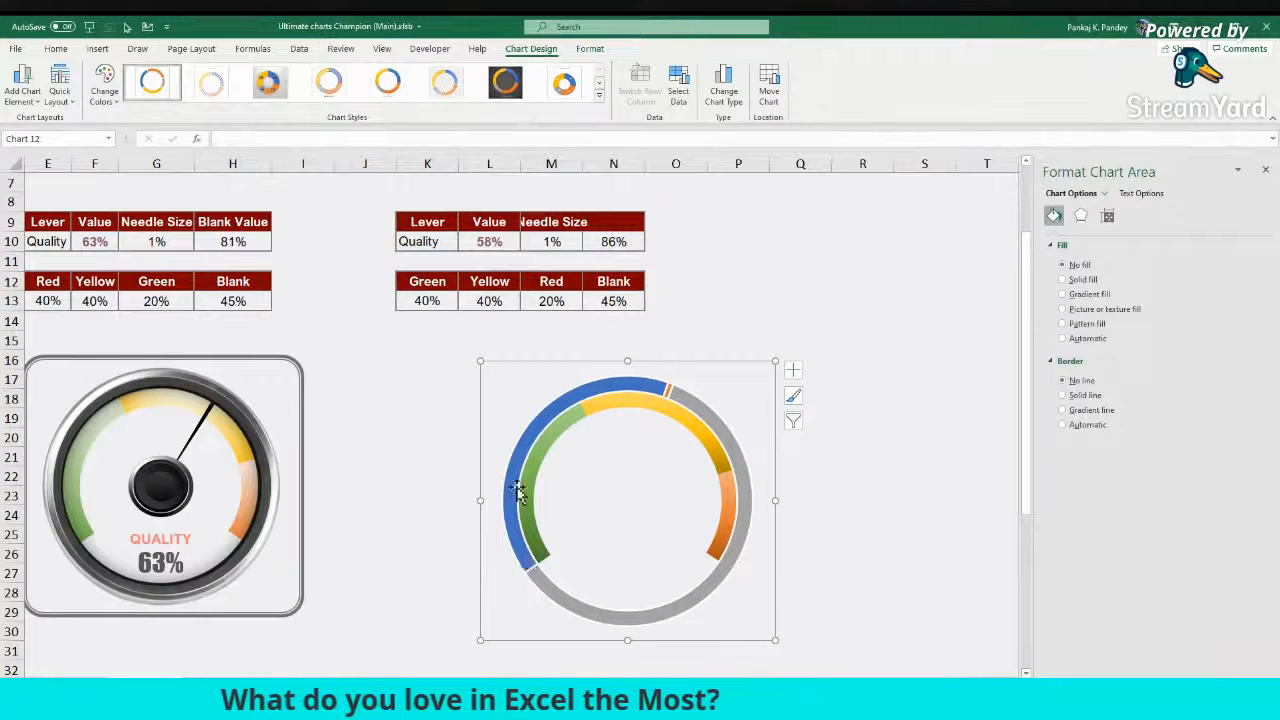
# Step: Change the Pin series to a pie within the custom combination, leaving the colour-zone series as a doughnut
pyautogui.click(683, 399)
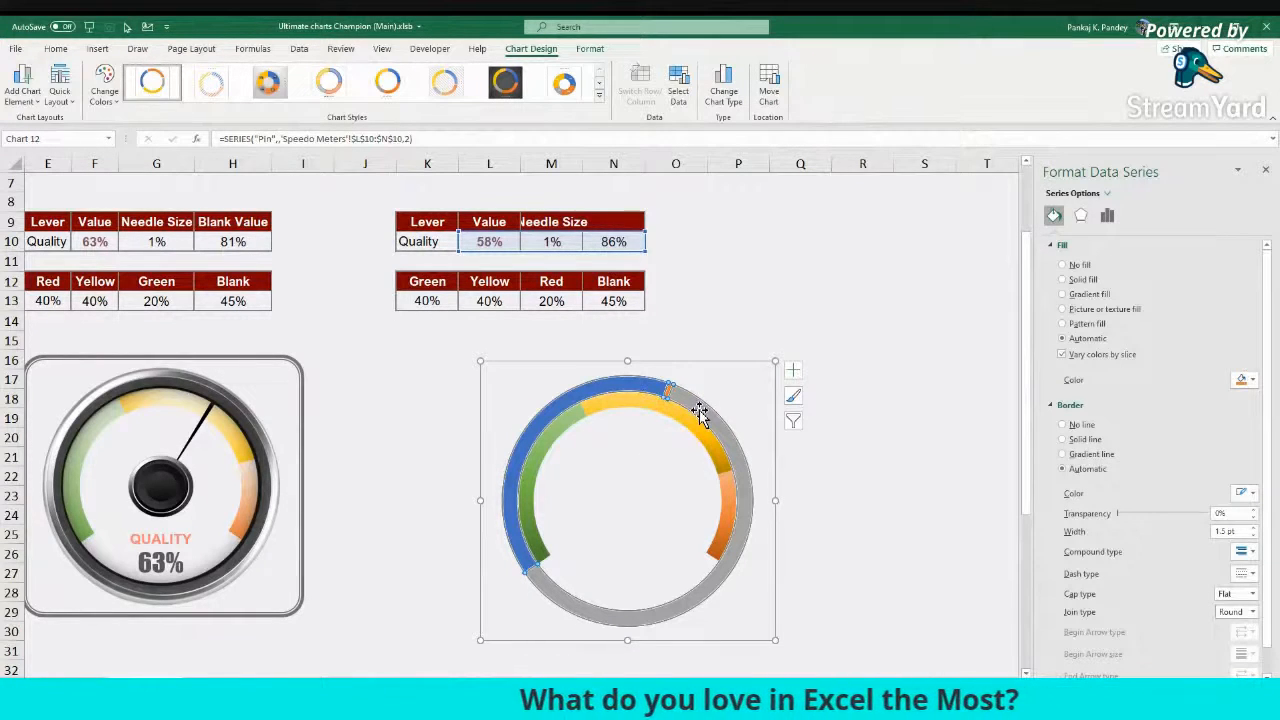
pyautogui.rightClick(700, 413)
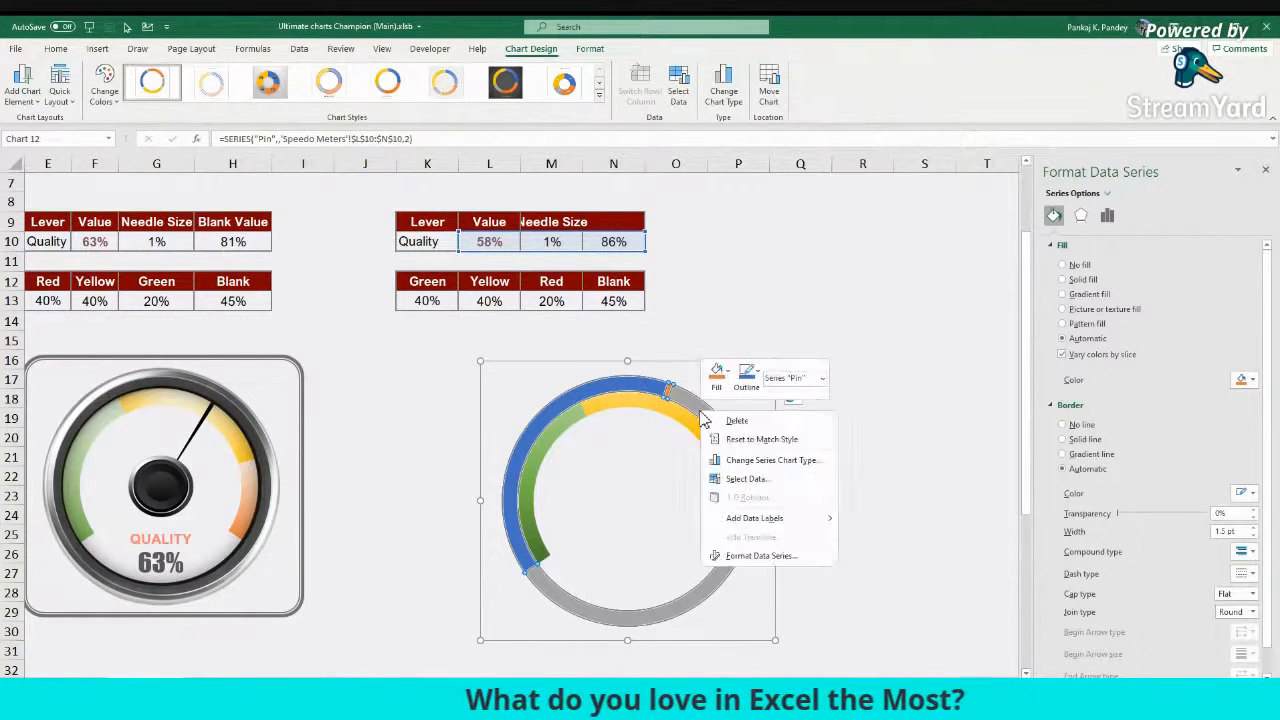
pyautogui.click(772, 463)
pyautogui.moveTo(745, 172); pyautogui.dragTo(1086, 168)
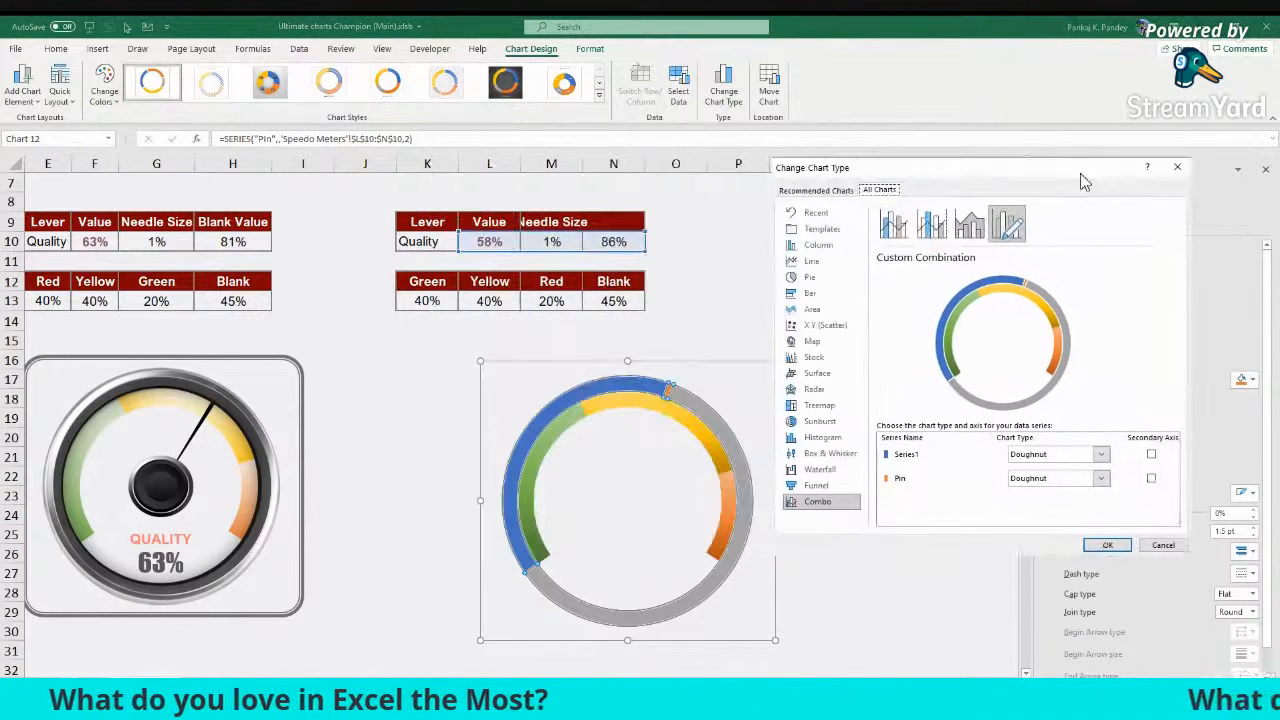
pyautogui.click(1112, 484)
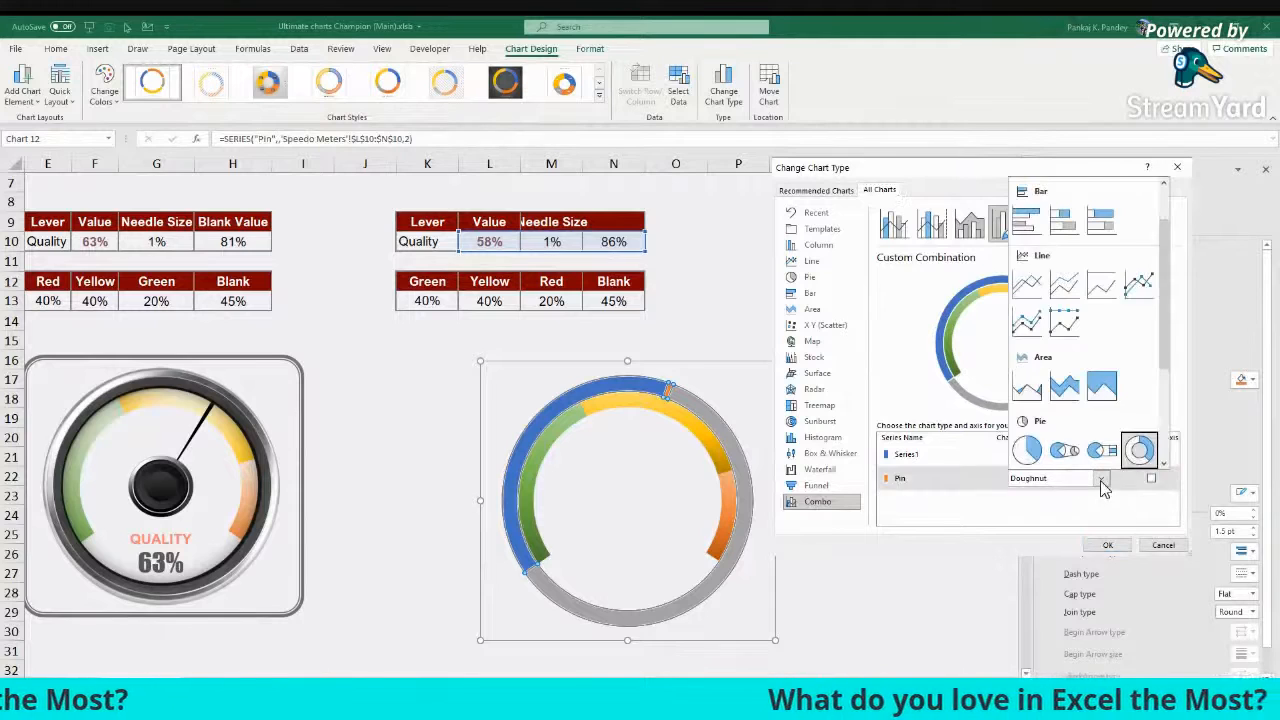
pyautogui.click(1030, 452)
pyautogui.click(1107, 545)
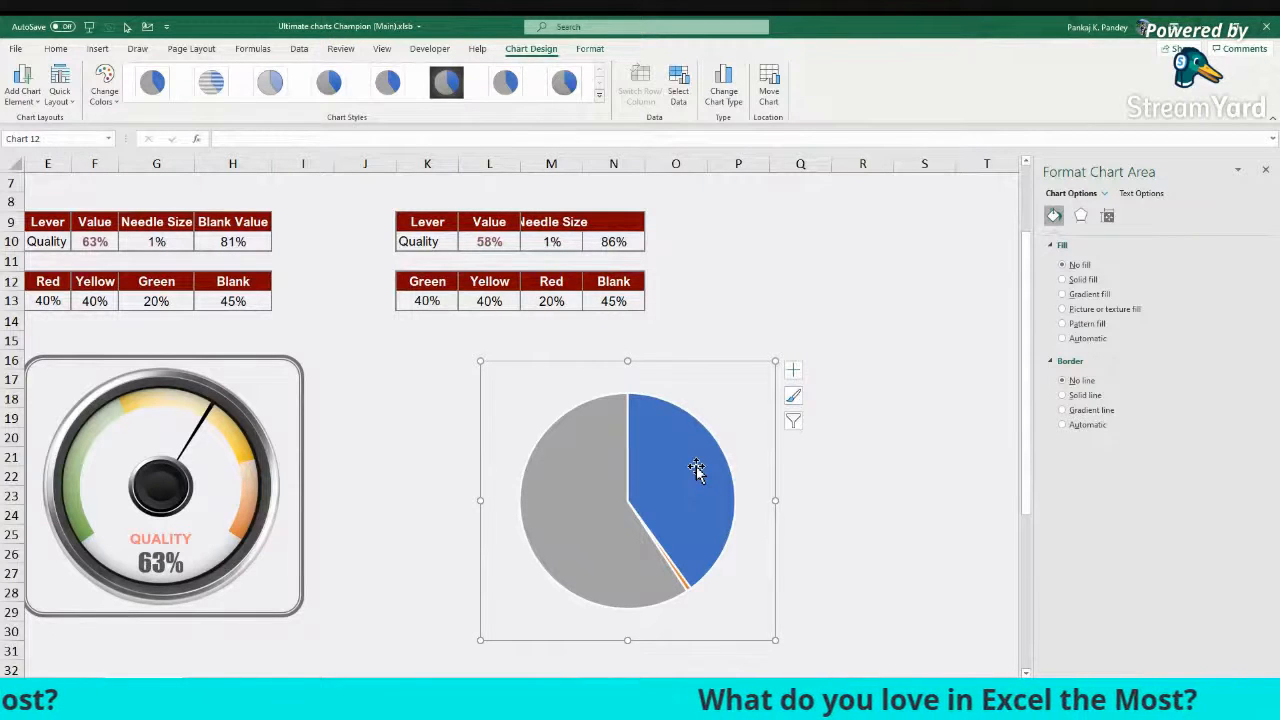
# Step: Set the angle of first slice of the Pin pie series to 235°
pyautogui.moveTo(696, 466); pyautogui.dragTo(671, 482)
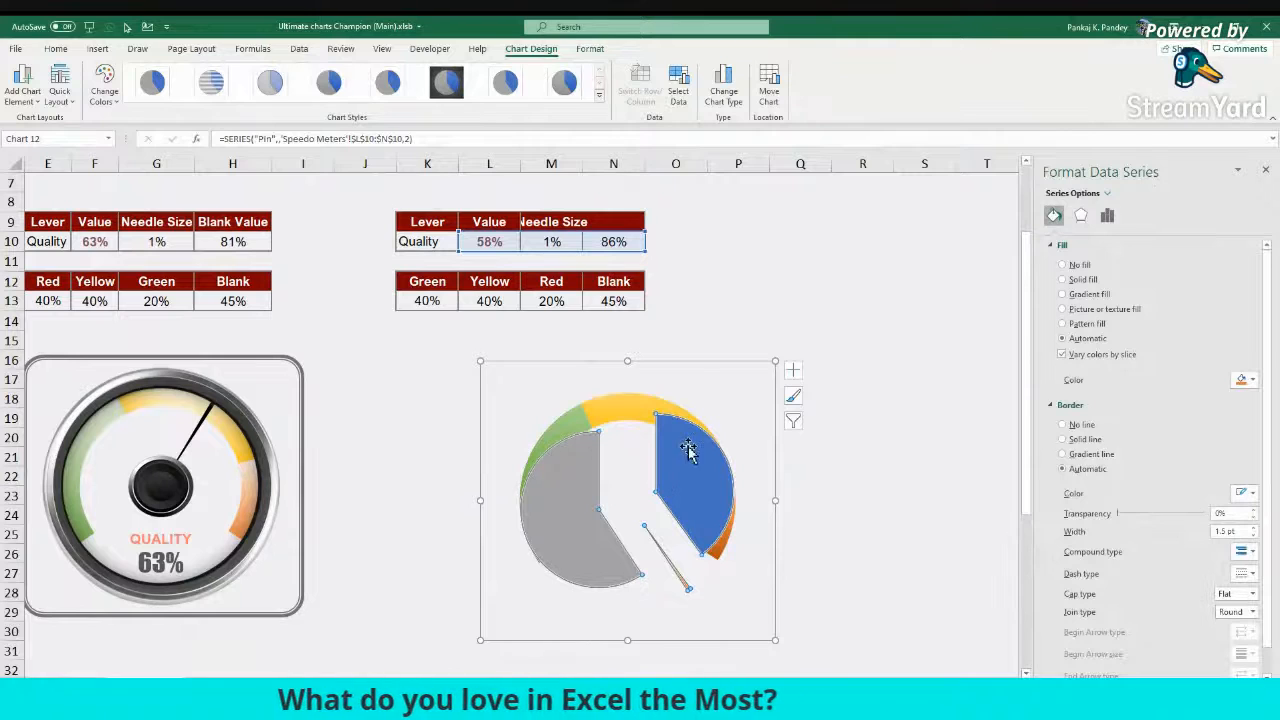
pyautogui.hotkey('ctrl', 'z')
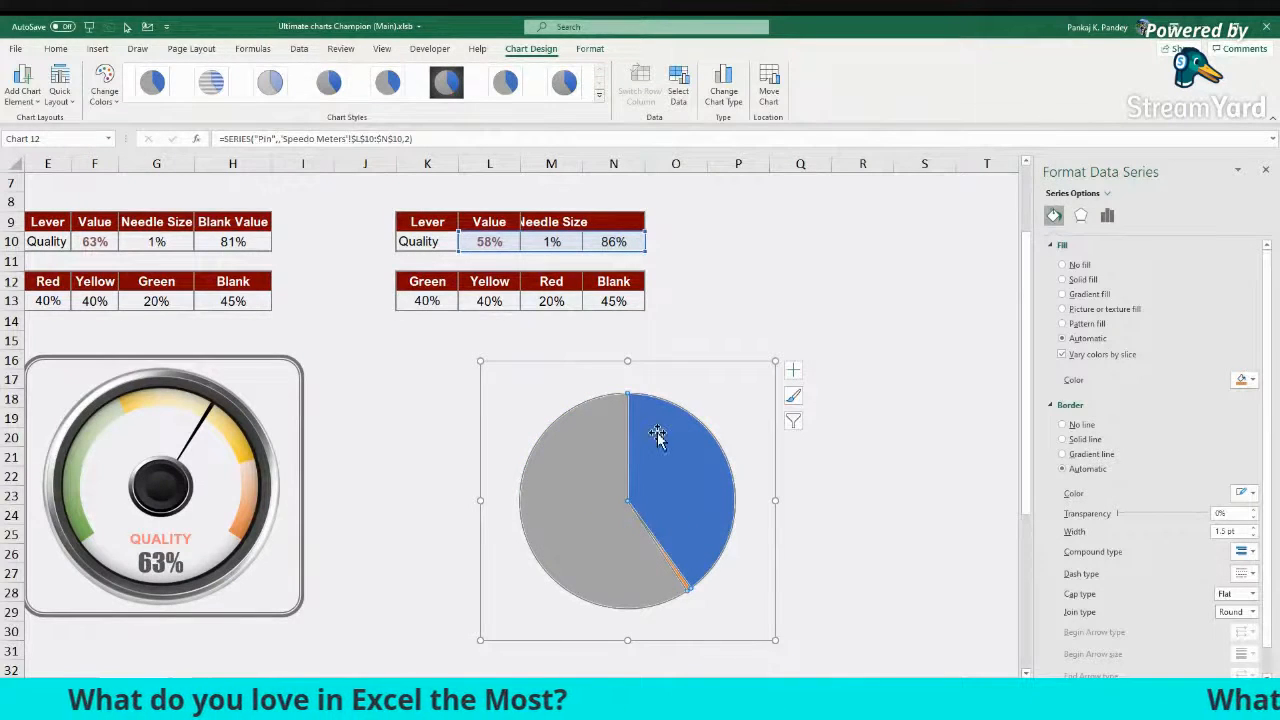
pyautogui.click(690, 456)
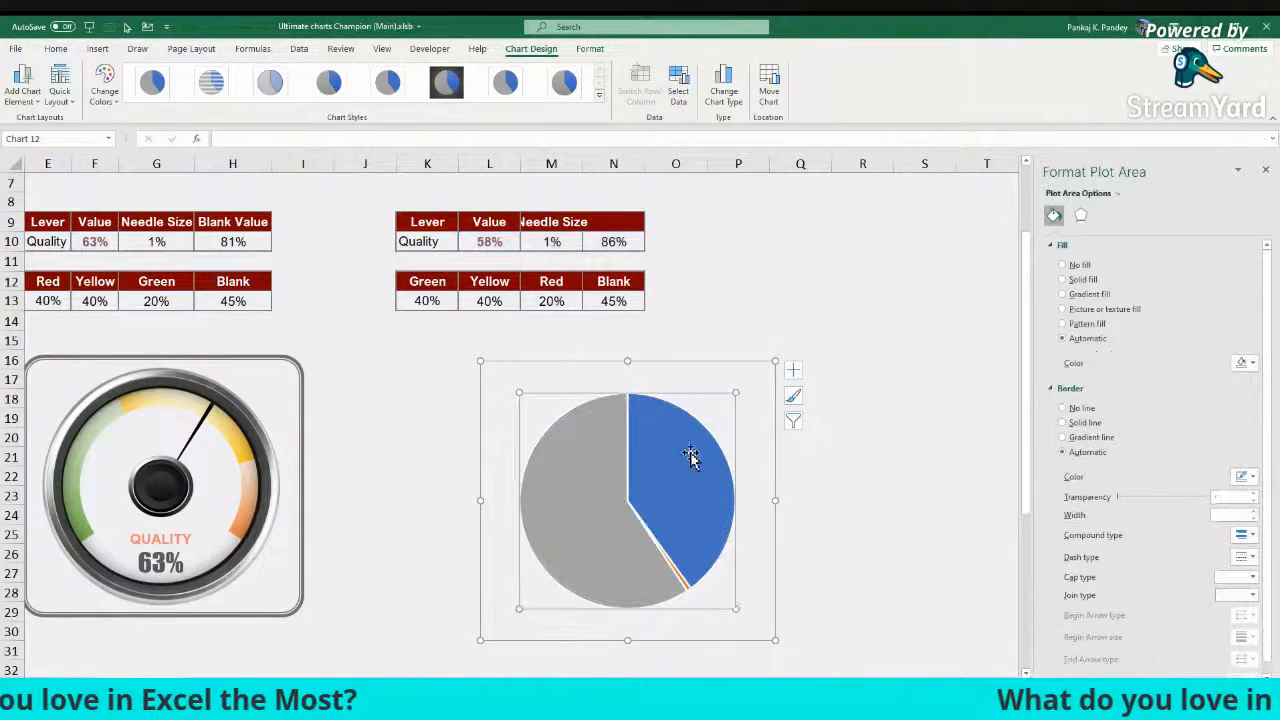
pyautogui.click(684, 474)
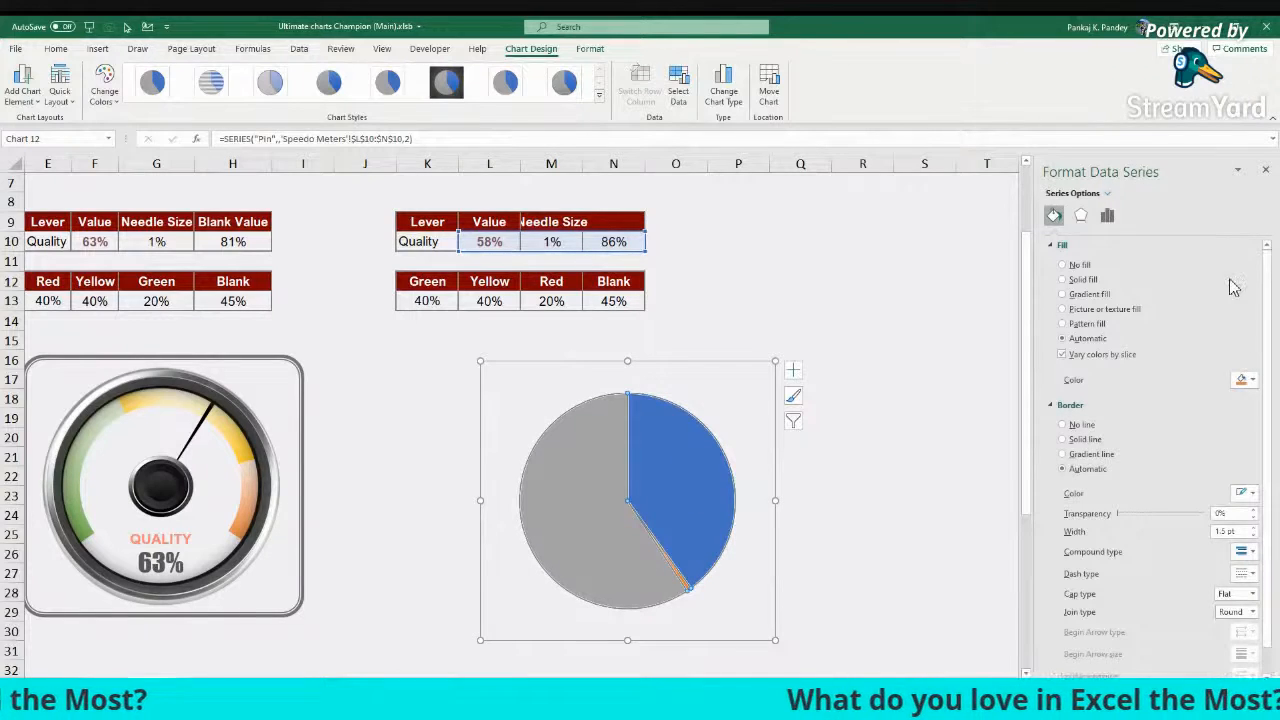
pyautogui.click(1108, 217)
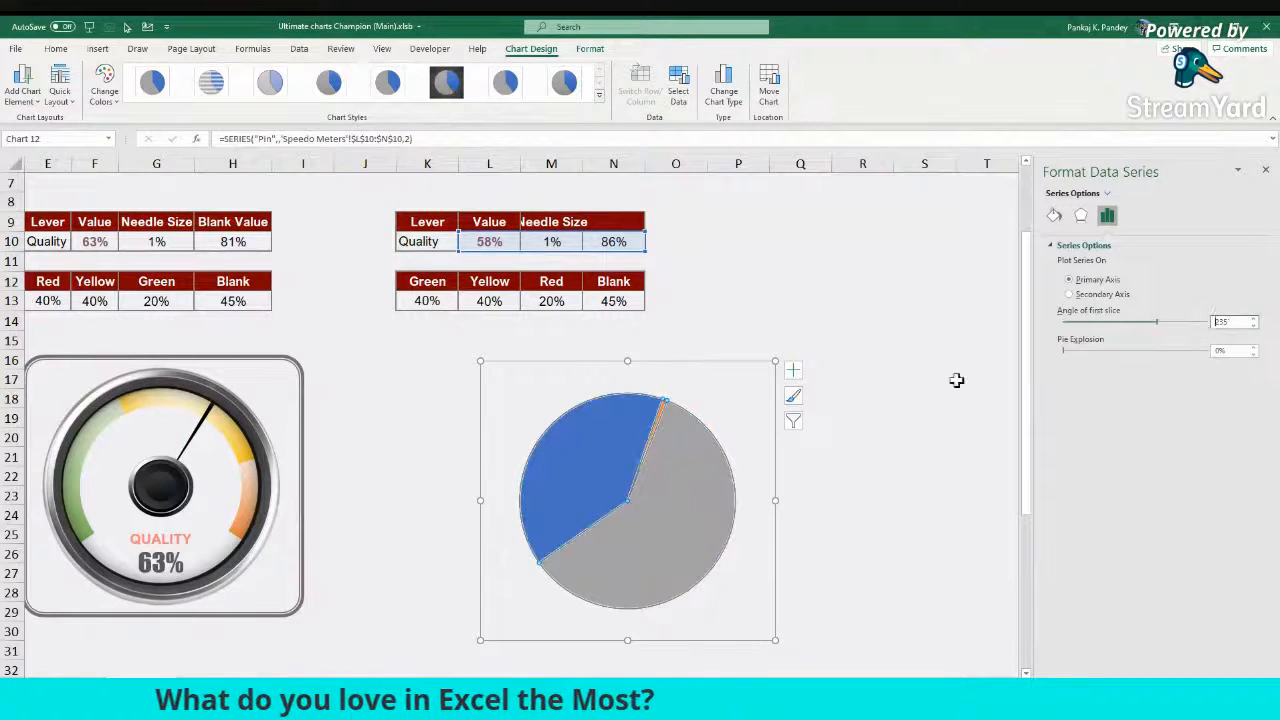
# Step: Remove the Pin pie's border line and set its large blue and grey slices to no fill
pyautogui.click(588, 449)
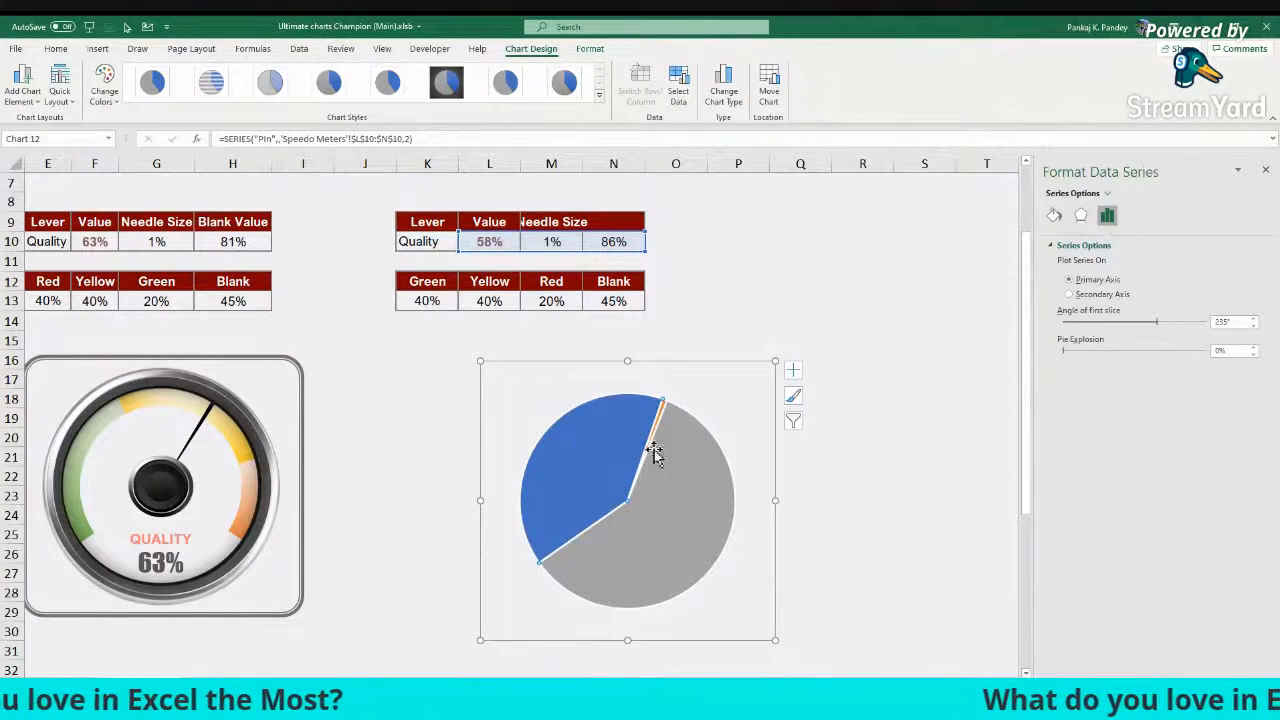
pyautogui.click(1054, 216)
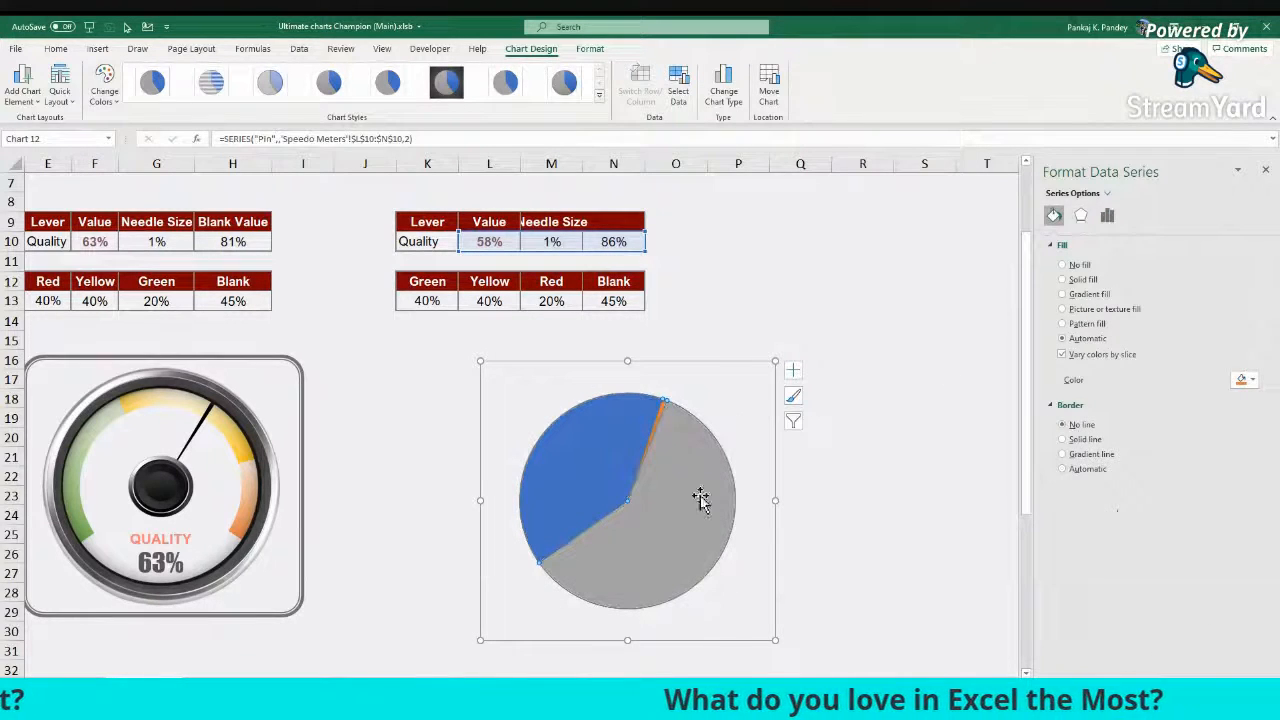
pyautogui.click(728, 432)
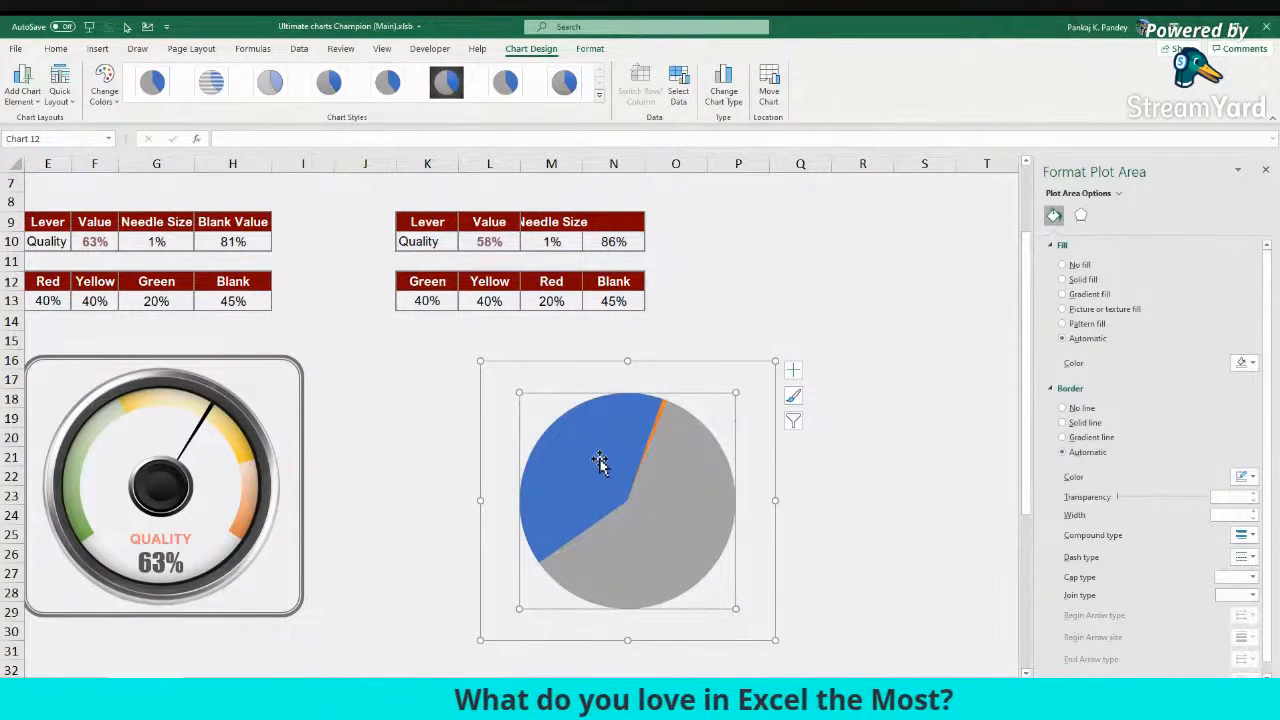
pyautogui.click(599, 461)
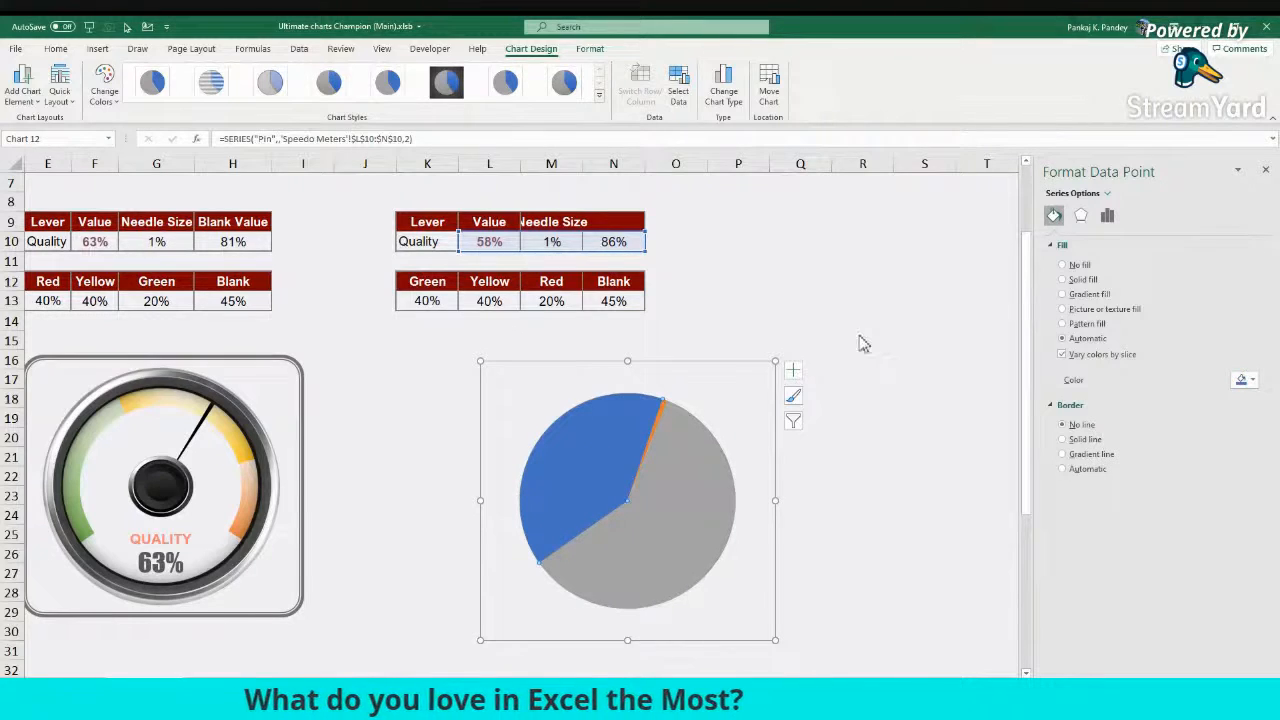
pyautogui.click(1079, 266)
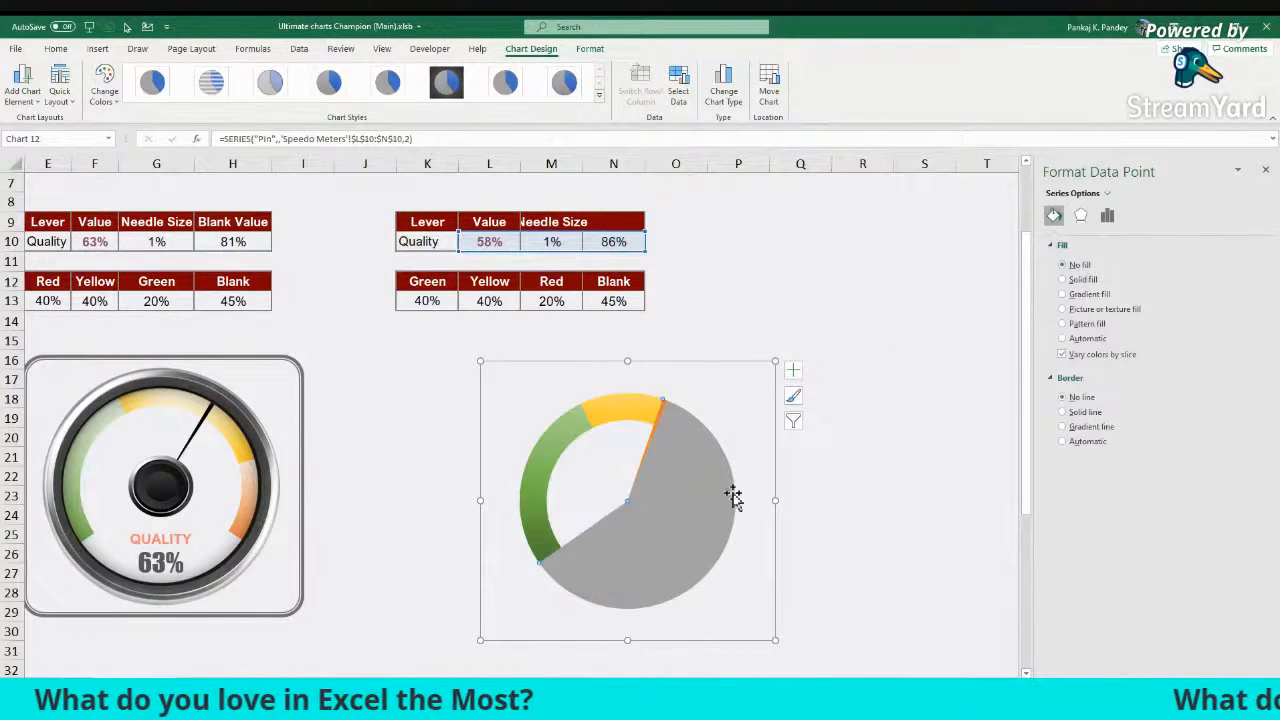
pyautogui.click(697, 452)
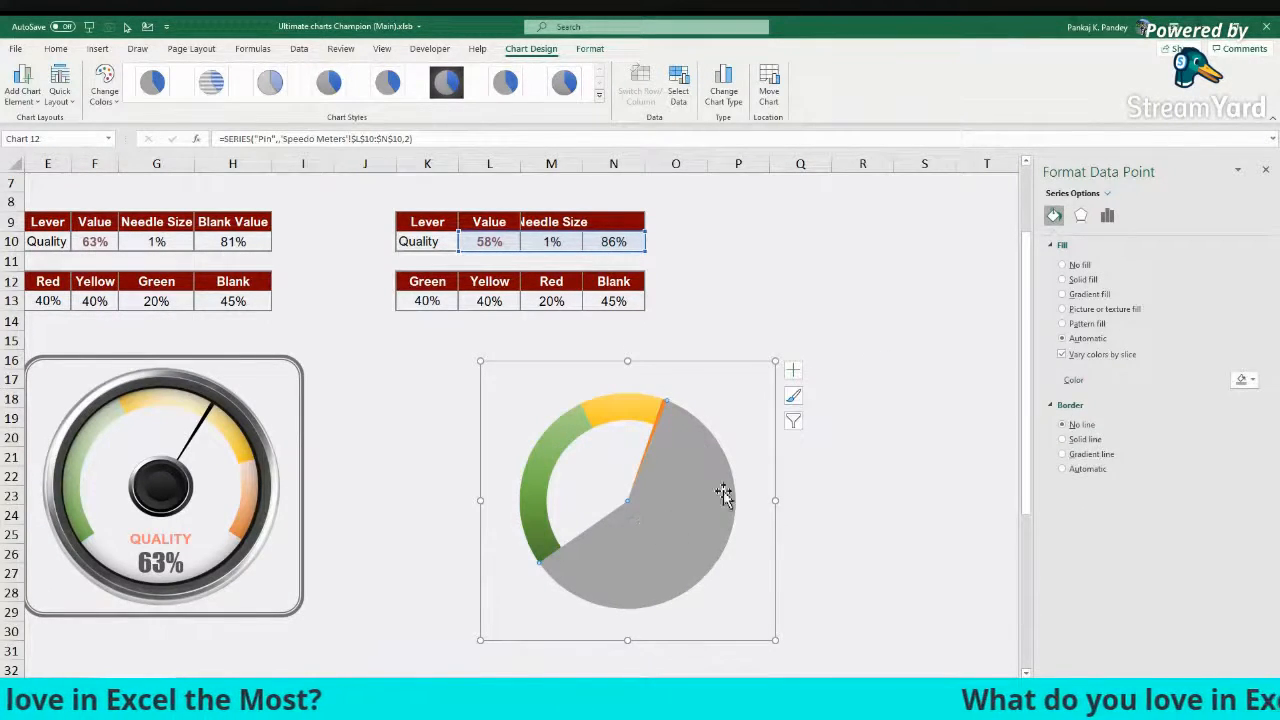
pyautogui.click(1079, 265)
# Step: Give the thin needle slice of the Pin series a solid black fill
pyautogui.click(652, 432)
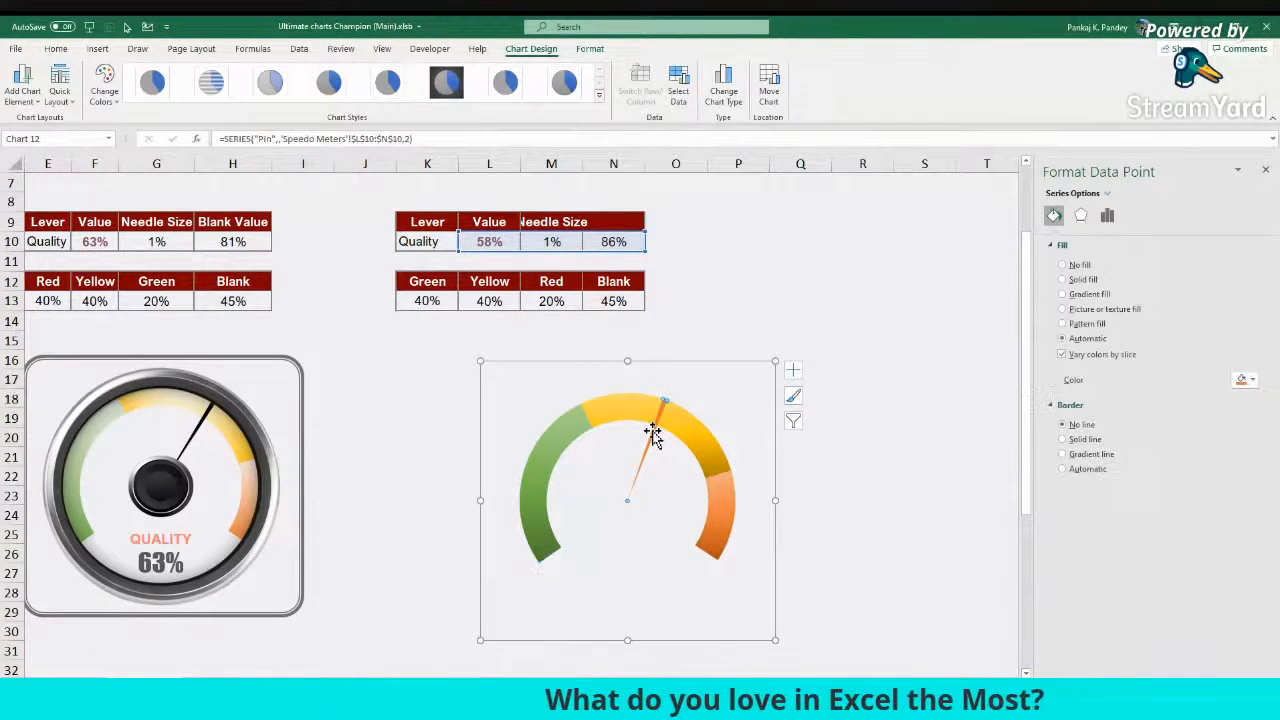
pyautogui.click(1083, 280)
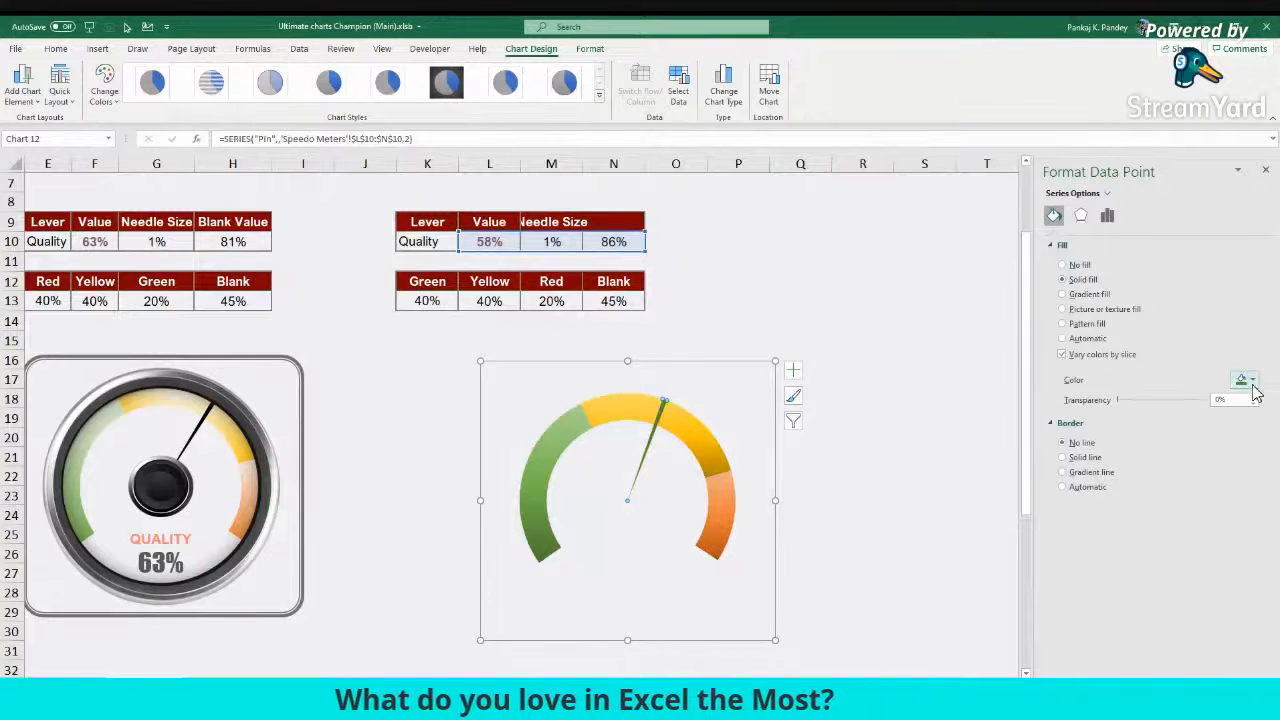
pyautogui.click(1253, 381)
pyautogui.click(1183, 415)
pyautogui.click(843, 497)
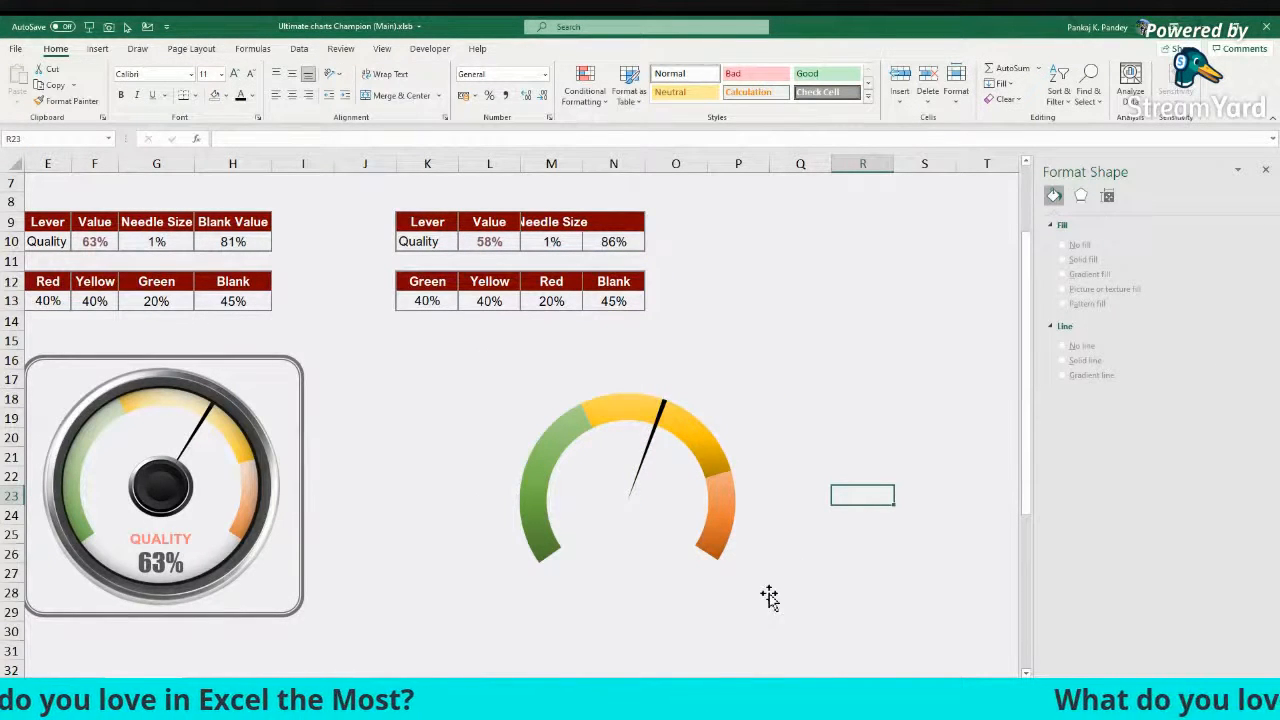
# Step: Test the needle by setting the Quality value in L10 to 40%, 80% and 100% in turn
pyautogui.click(478, 241)
pyautogui.write('40')
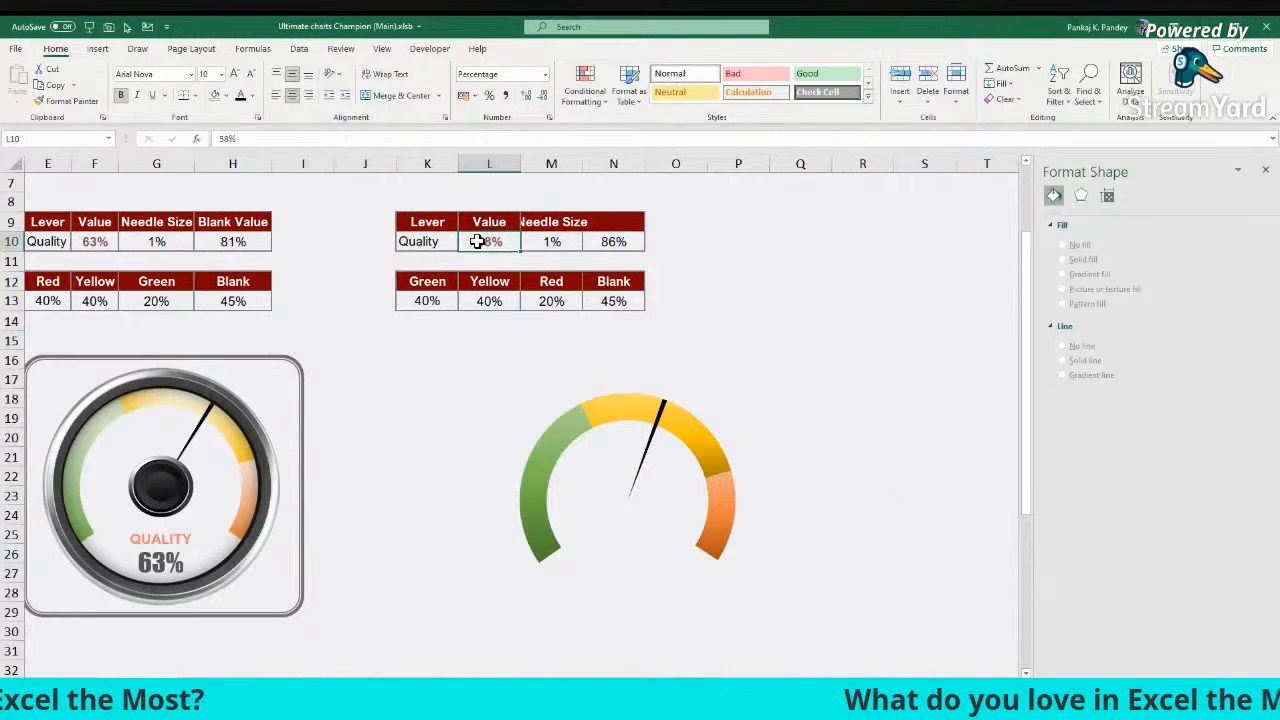
pyautogui.press('Return')
pyautogui.click(478, 241)
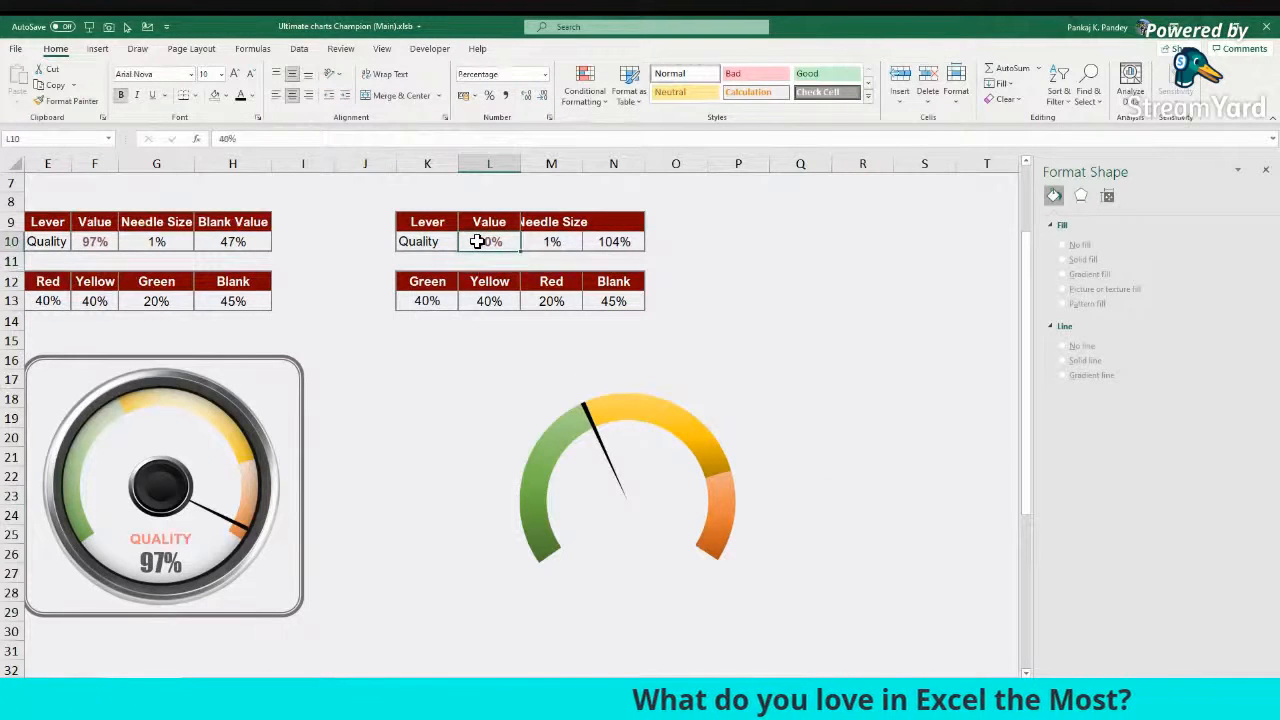
pyautogui.write('60')
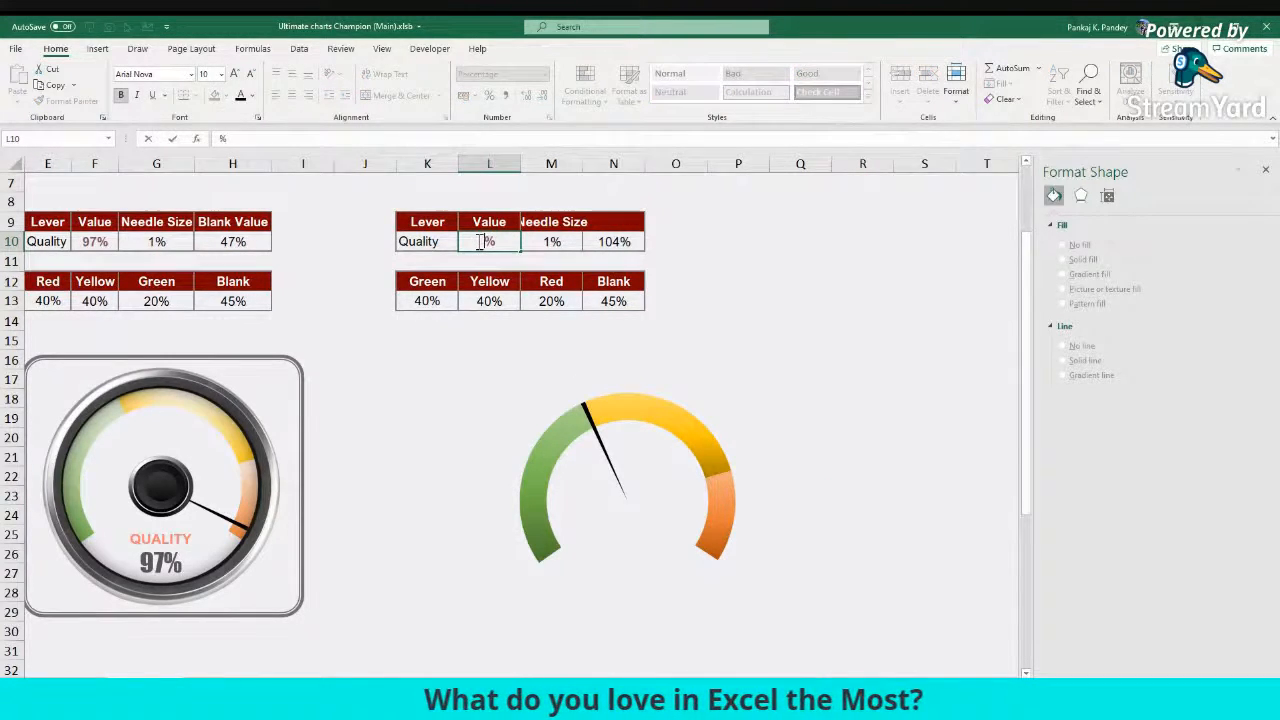
pyautogui.press('Return')
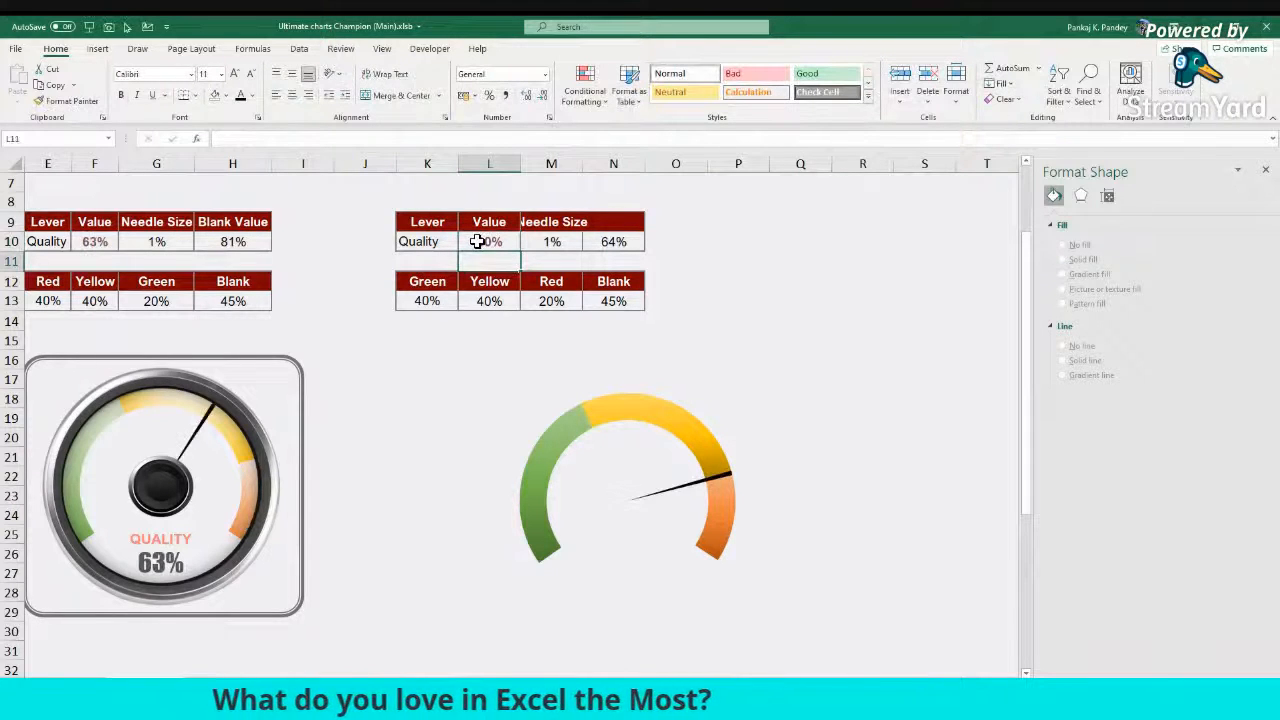
pyautogui.click(477, 241)
pyautogui.write('100')
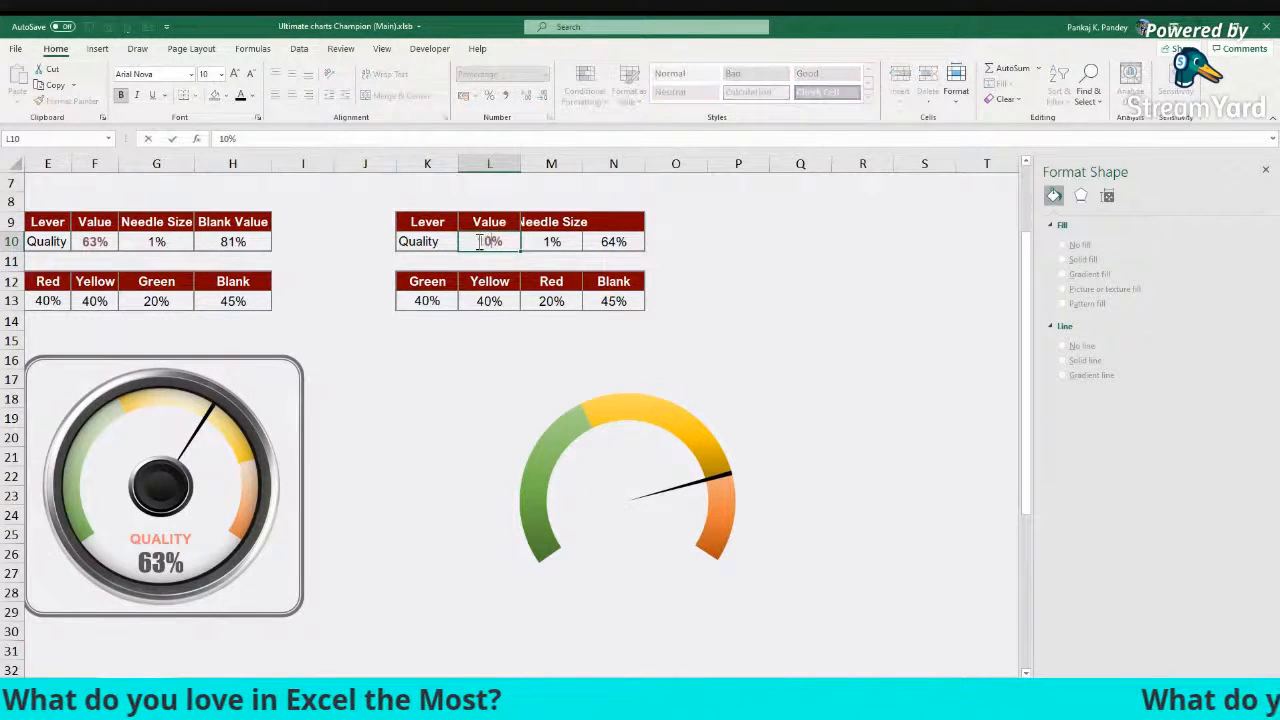
pyautogui.press('Return')
# Step: Set the Quality value in L10 to 40%
pyautogui.click(477, 241)
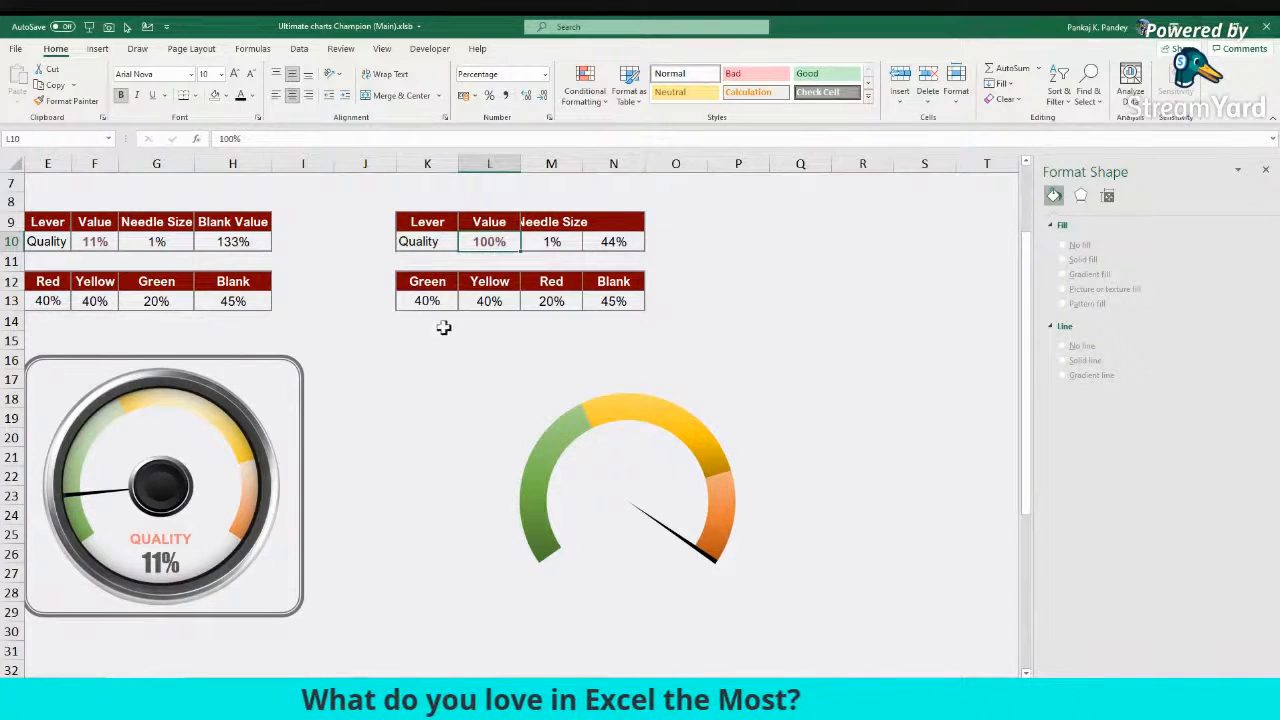
pyautogui.write('40')
pyautogui.press('Return')
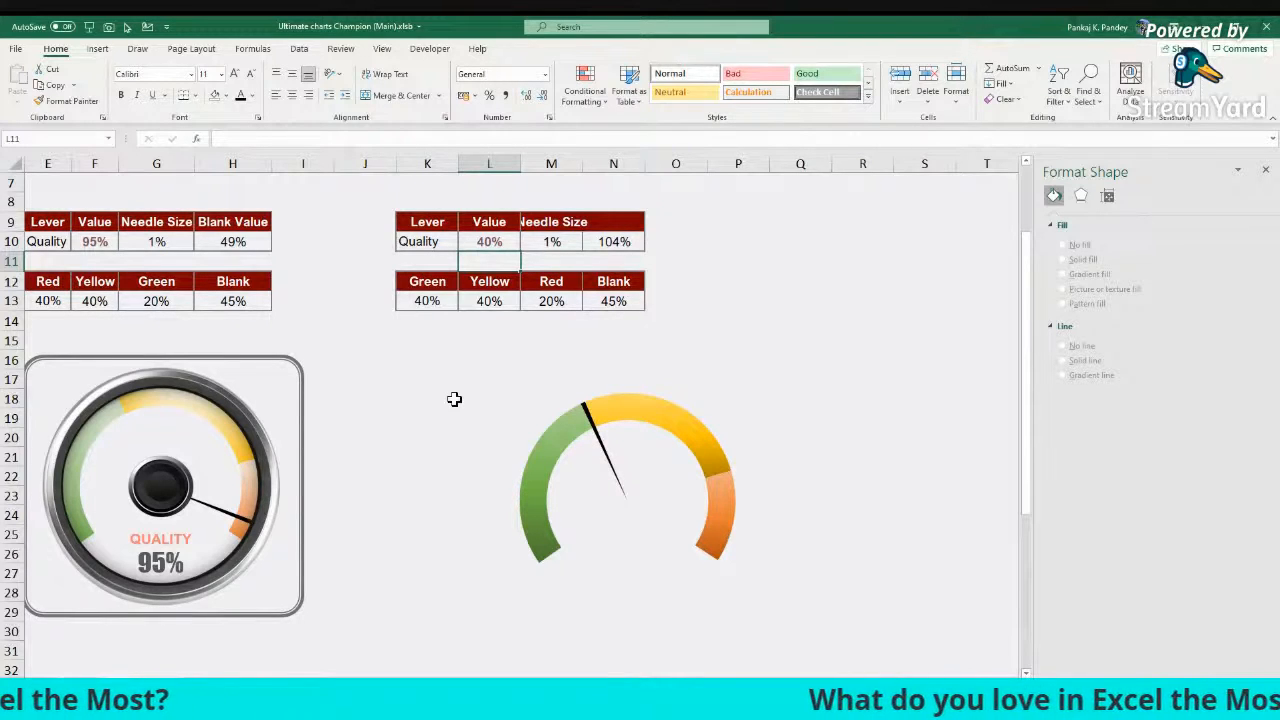
# Step: Try adding data labels to the Pin series, and remove them from the gauge again
pyautogui.rightClick(588, 413)
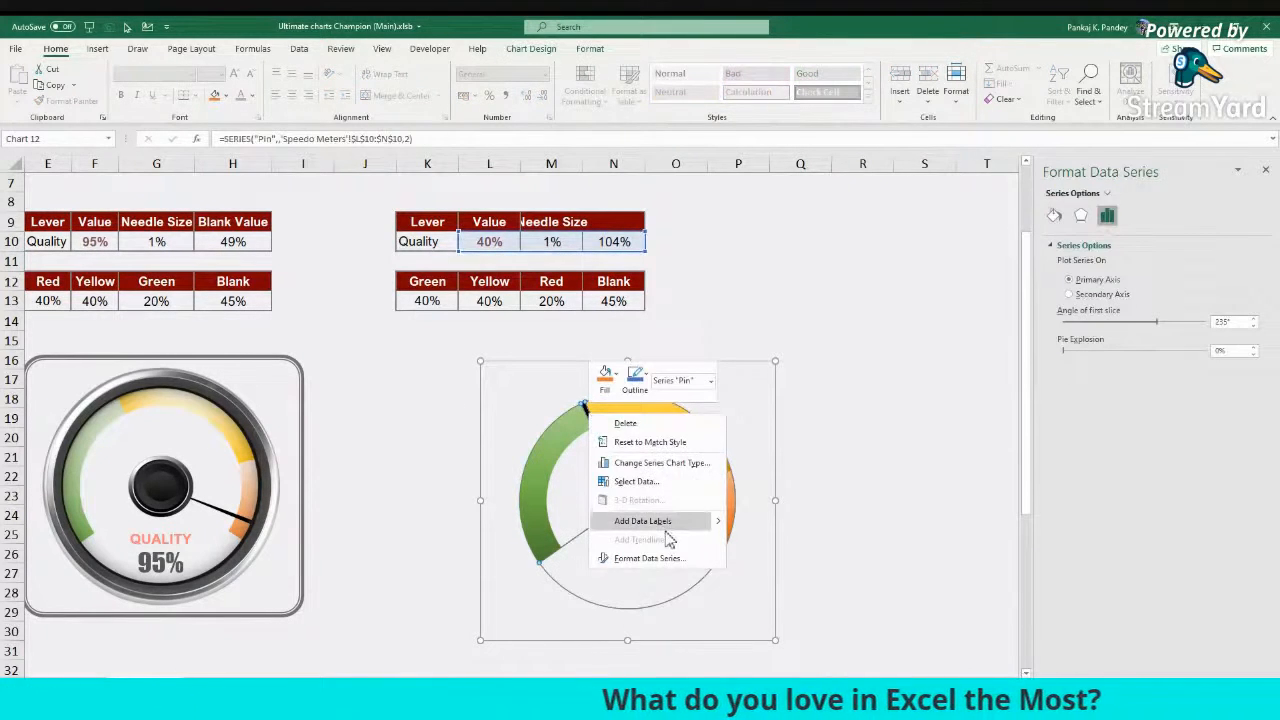
pyautogui.click(737, 522)
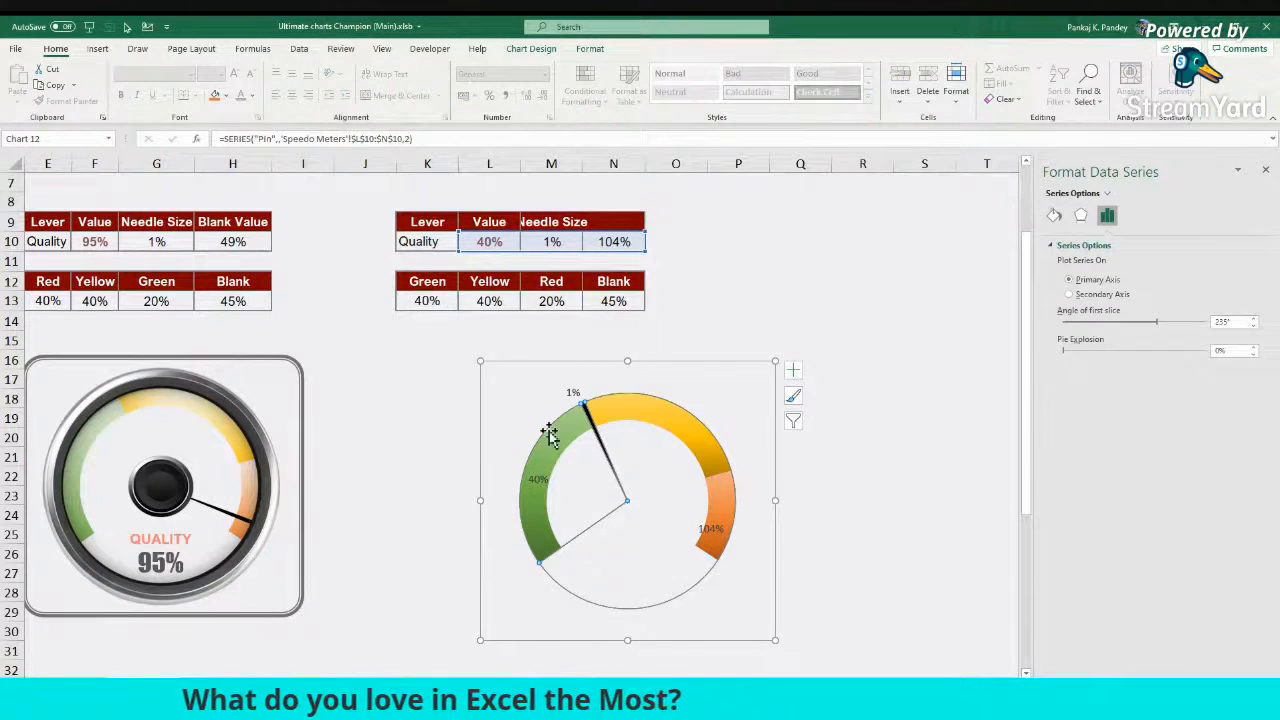
pyautogui.click(363, 434)
pyautogui.click(572, 390)
pyautogui.press('Delete')
pyautogui.click(427, 437)
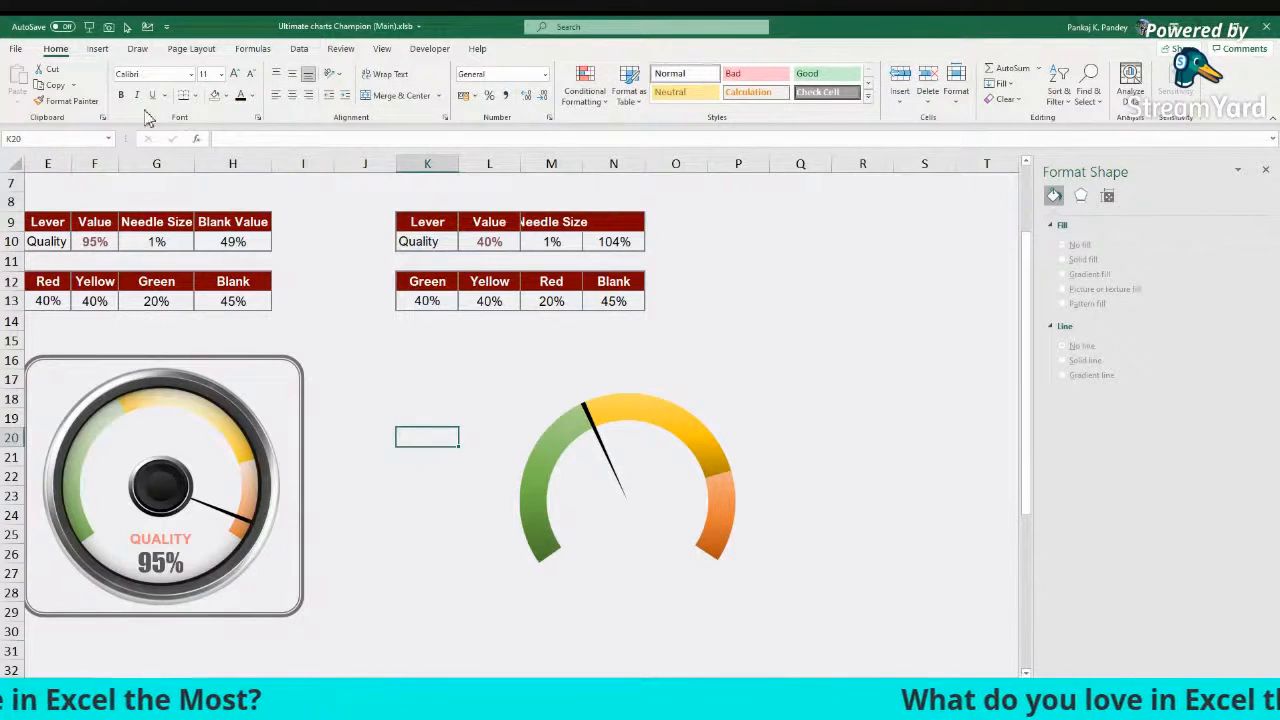
# Step: Insert a text box with no fill and no line in the gauge's lower opening and open its text for editing
pyautogui.scroll(-1, 150, 115)
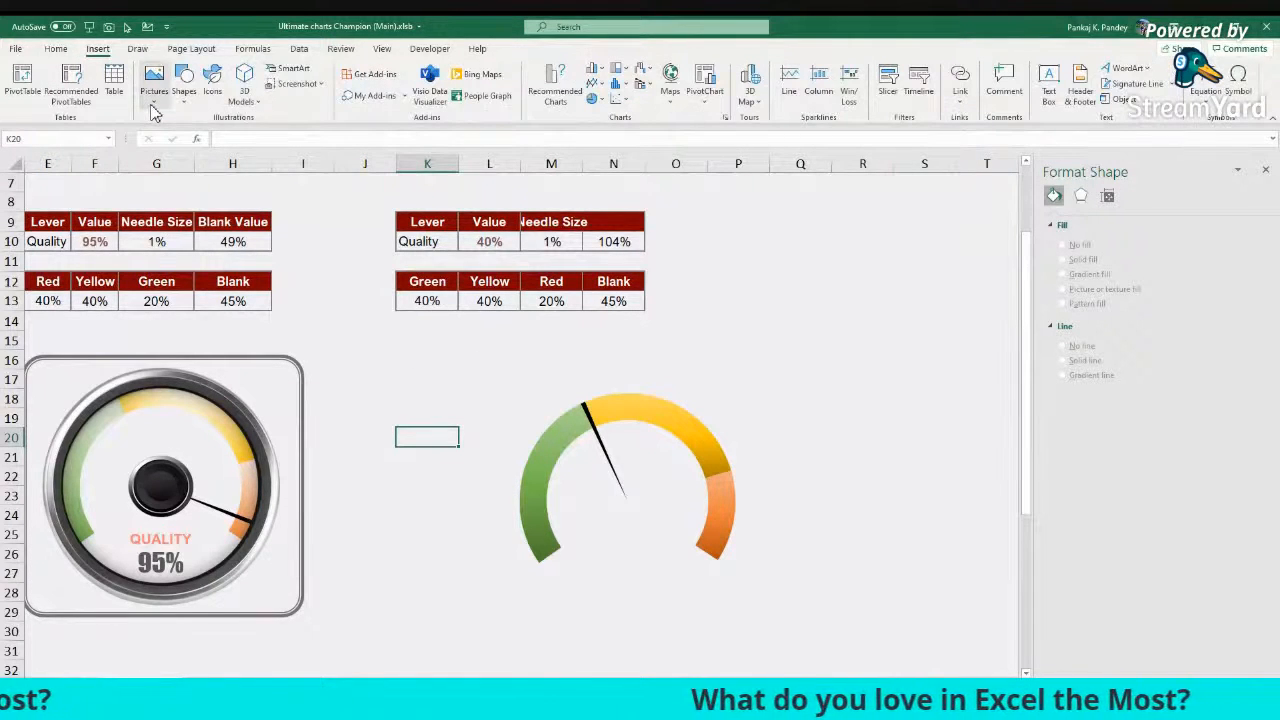
pyautogui.click(1047, 104)
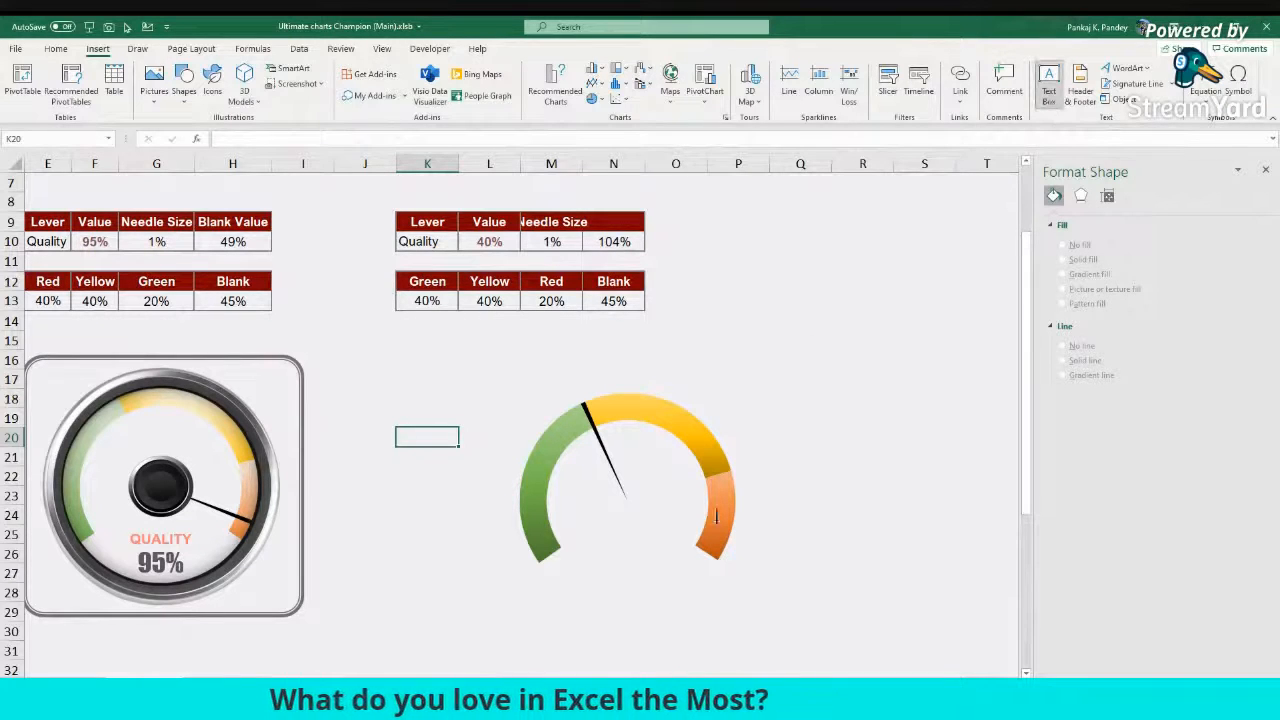
pyautogui.moveTo(585, 545)
pyautogui.mouseDown()
pyautogui.moveTo(697, 569)
pyautogui.moveTo(686, 569)
pyautogui.mouseUp()
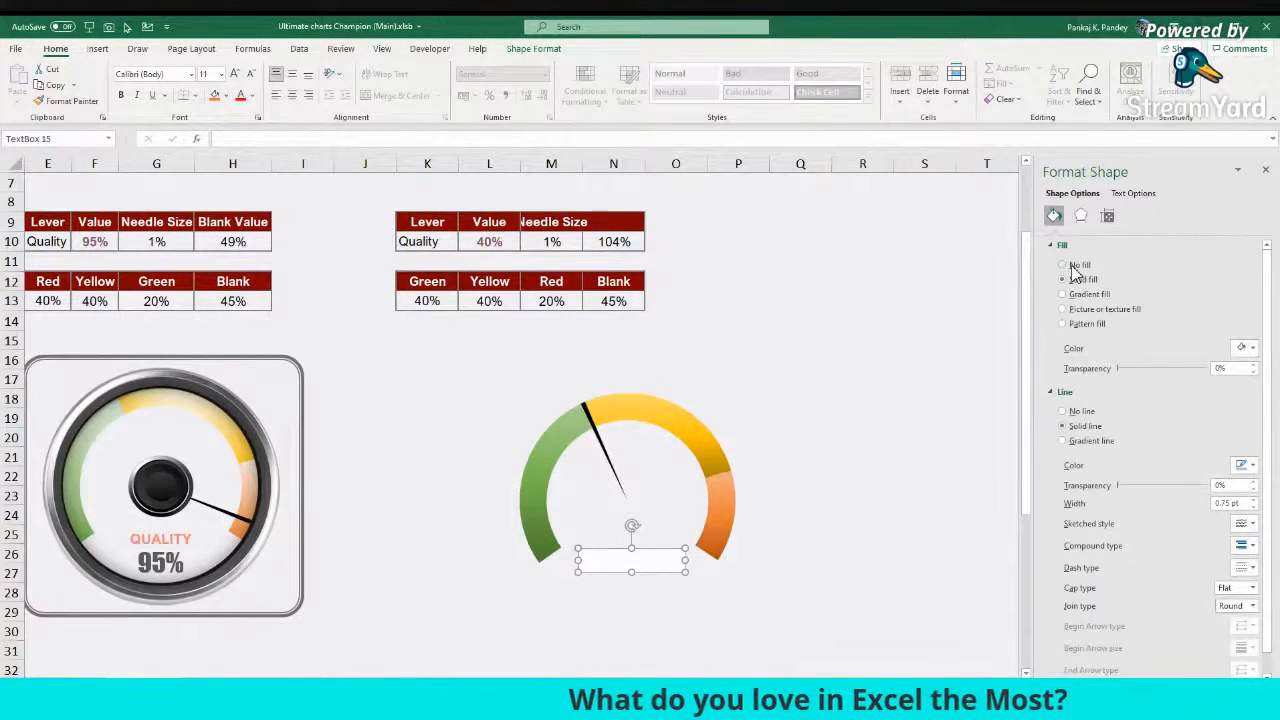
pyautogui.click(1081, 366)
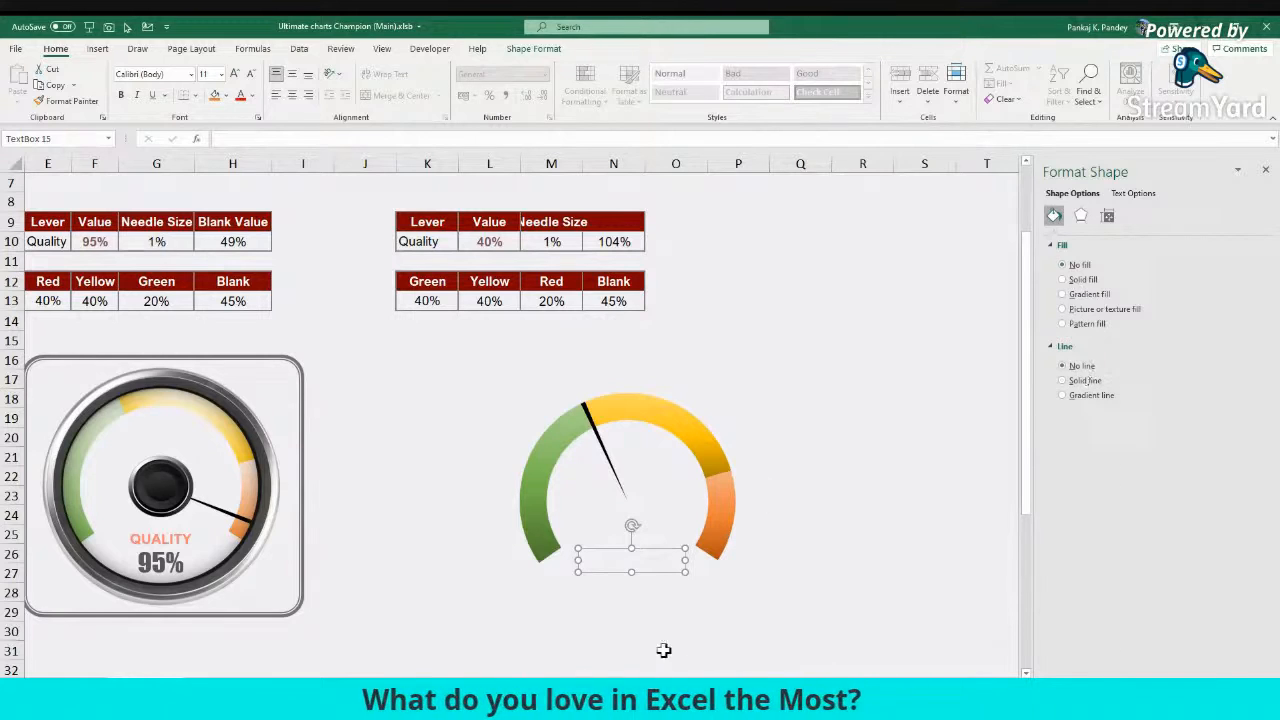
pyautogui.click(642, 600)
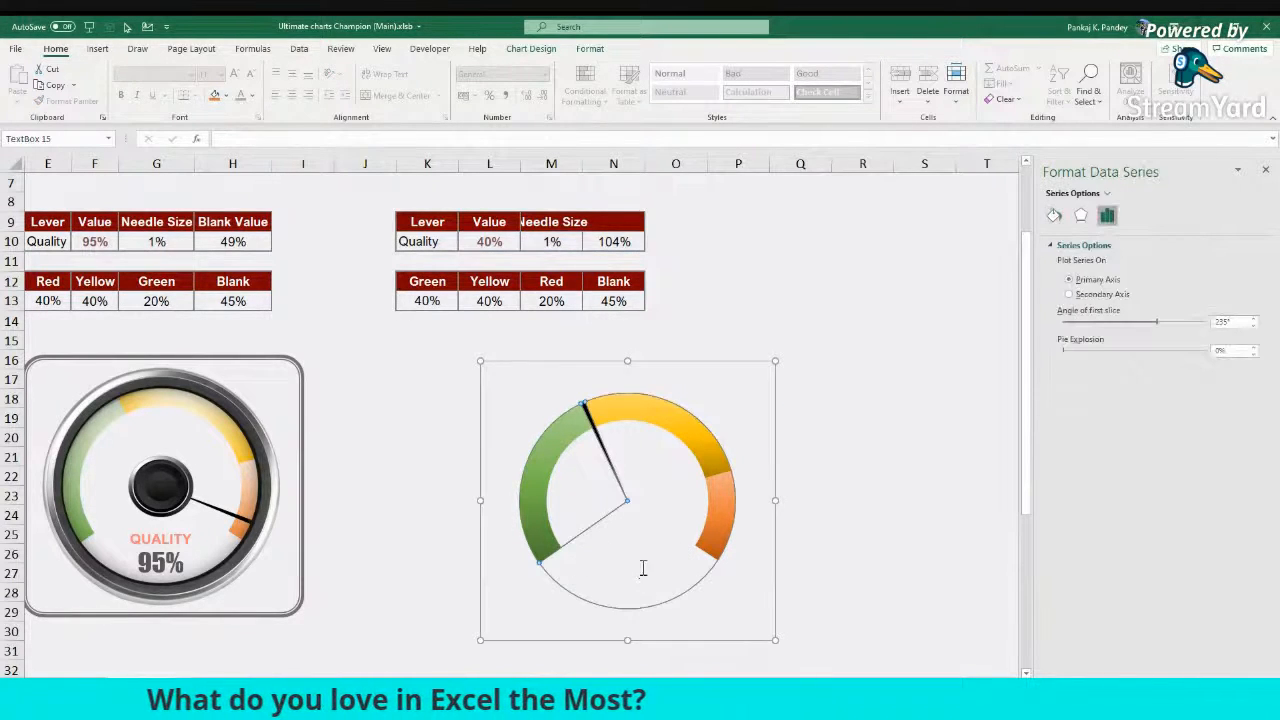
pyautogui.click(644, 566)
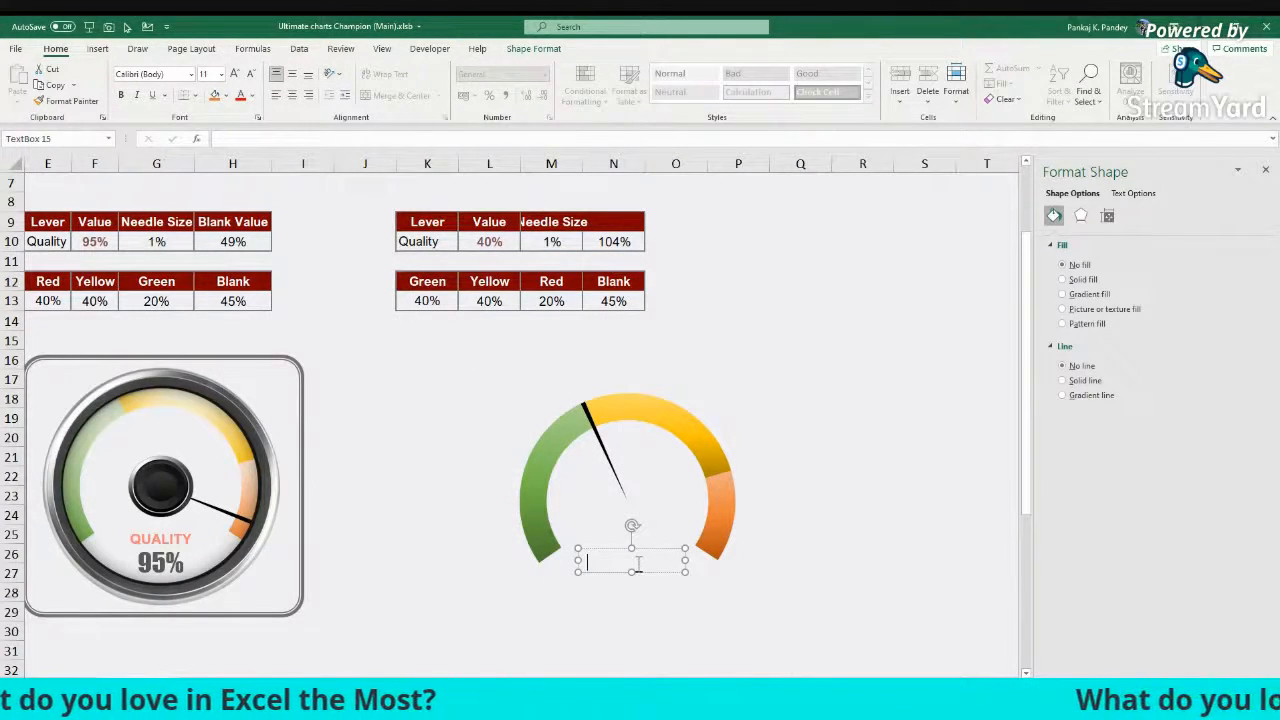
# Step: Enter QUALITY in the text box, set its font to Abadi and centre the text
pyautogui.write('QUALITY')
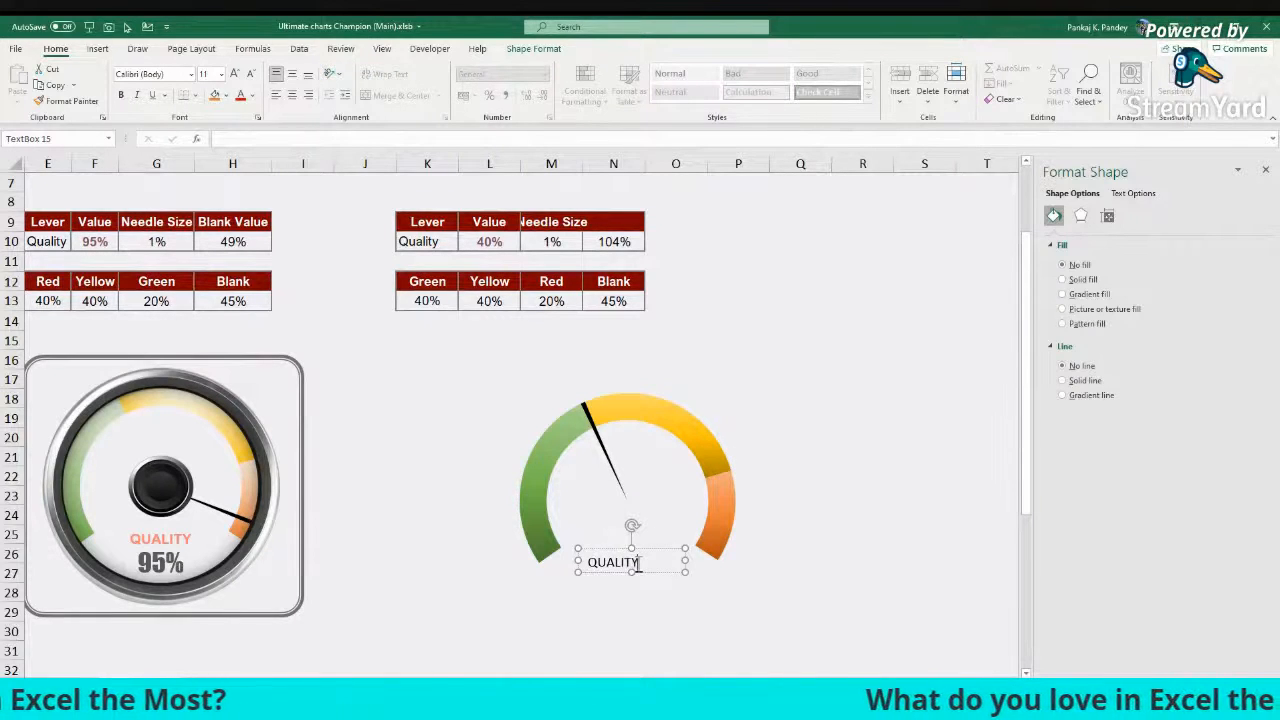
pyautogui.doubleClick(638, 563)
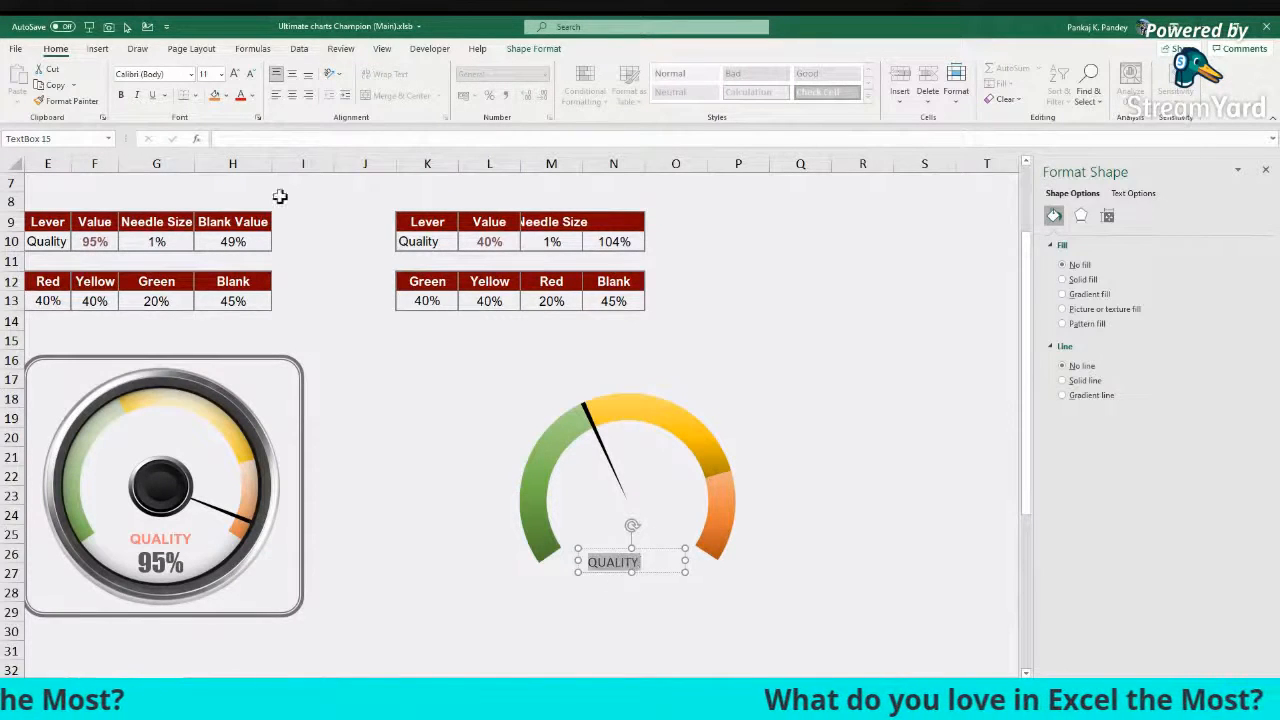
pyautogui.click(189, 74)
pyautogui.click(166, 168)
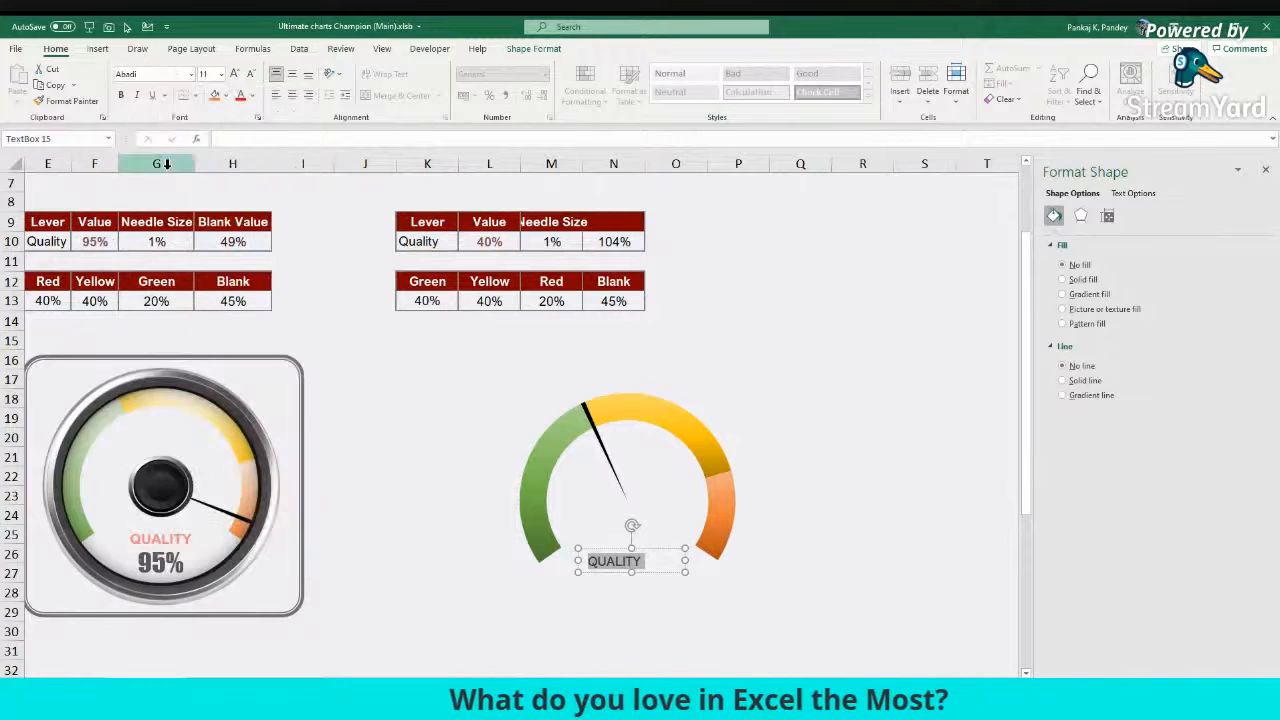
pyautogui.click(291, 95)
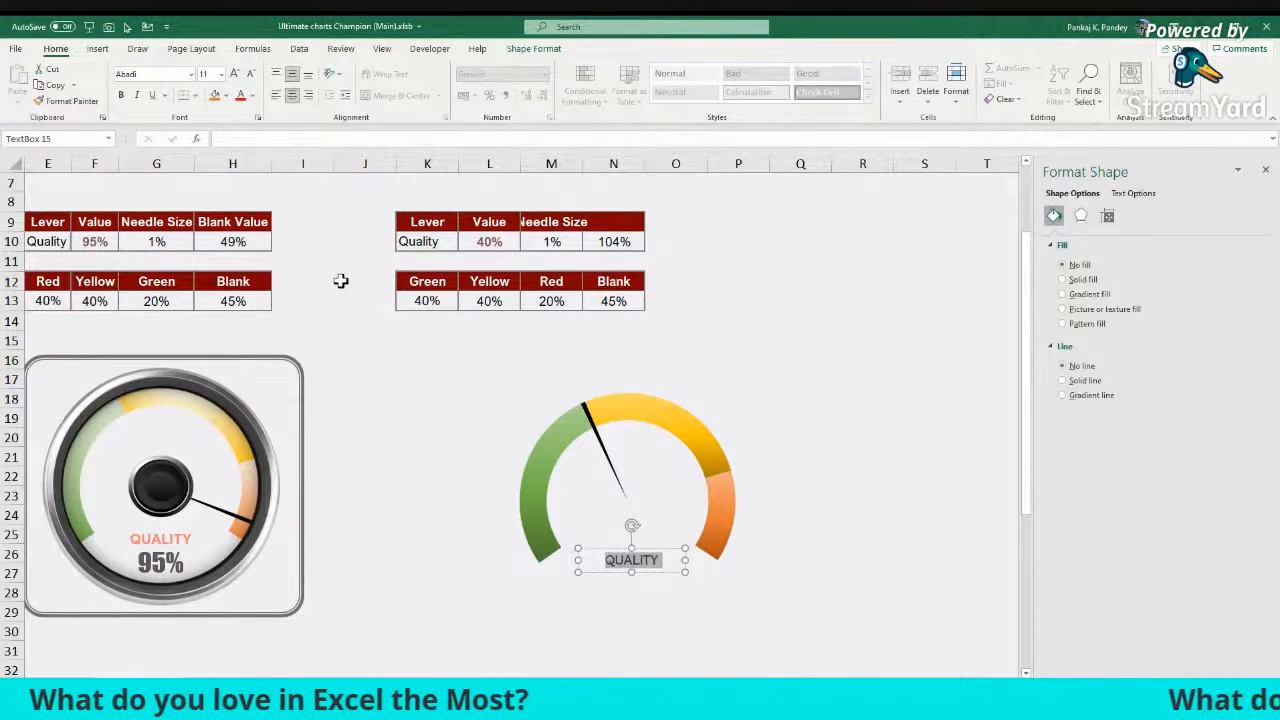
# Step: Enlarge the QUALITY label to 18 pt, nudge it up slightly and colour its text salmon
pyautogui.click(594, 570)
pyautogui.press('Escape')
pyautogui.click(592, 570)
pyautogui.hotkey('ctrl', 'shift', '.')
pyautogui.hotkey('ctrl', 'shift', '.')
pyautogui.hotkey('ctrl', 'shift', '.')
pyautogui.hotkey('ctrl', 'shift', '.')
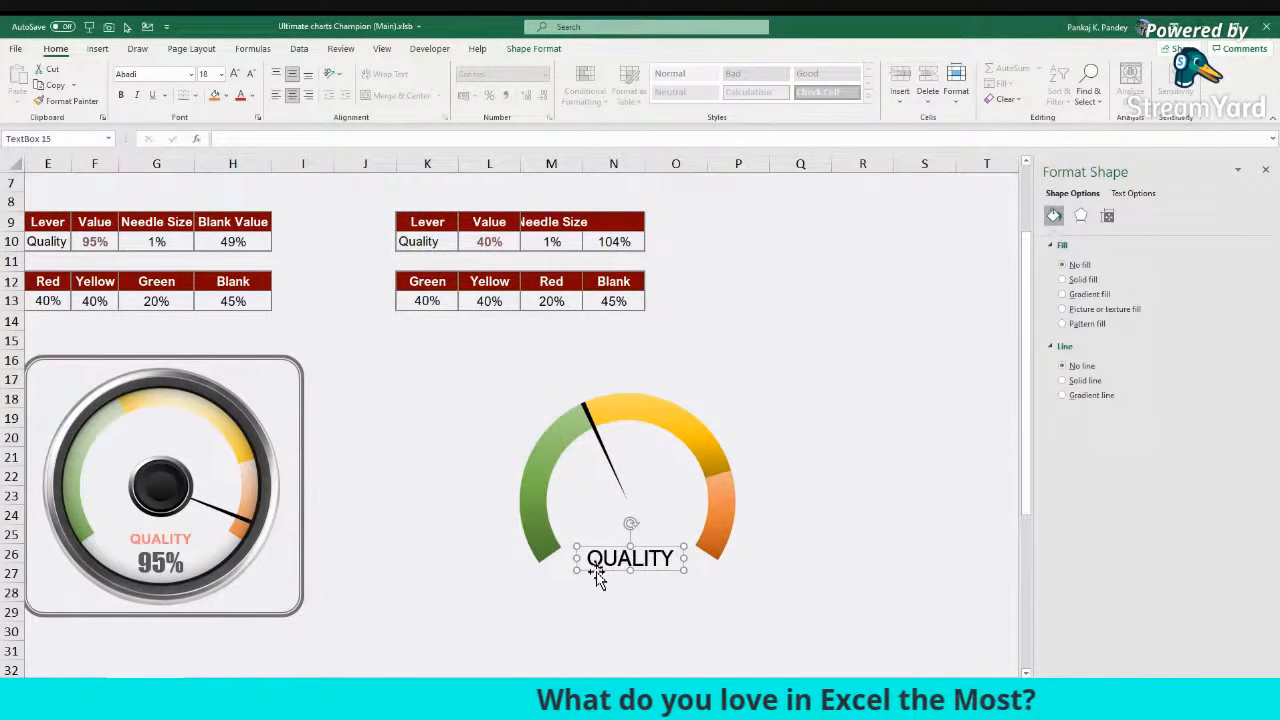
pyautogui.press('Up')
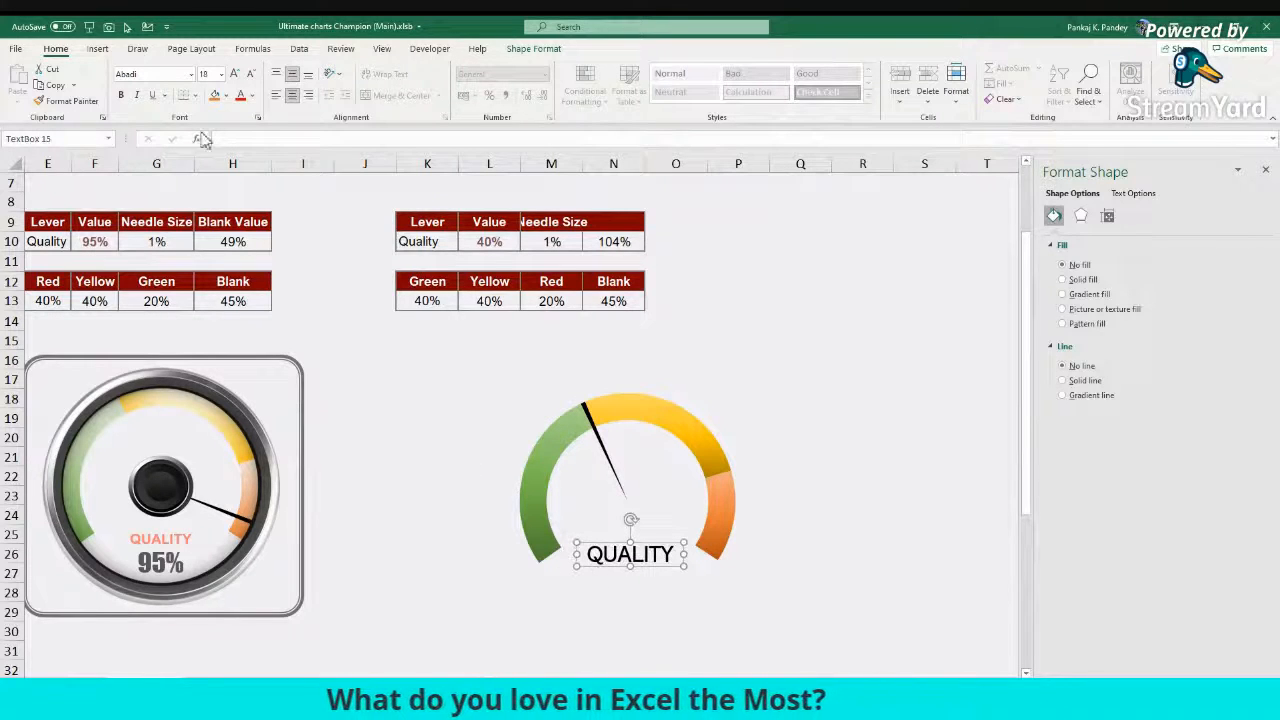
pyautogui.click(253, 96)
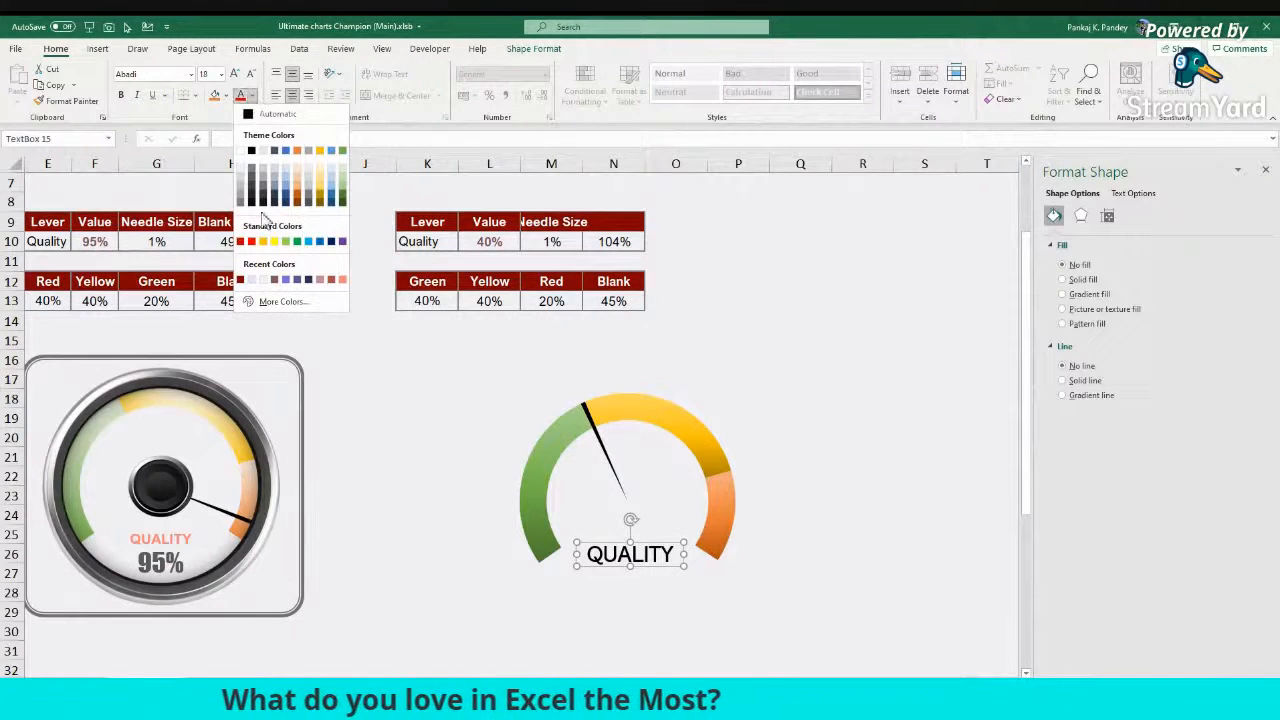
pyautogui.click(341, 283)
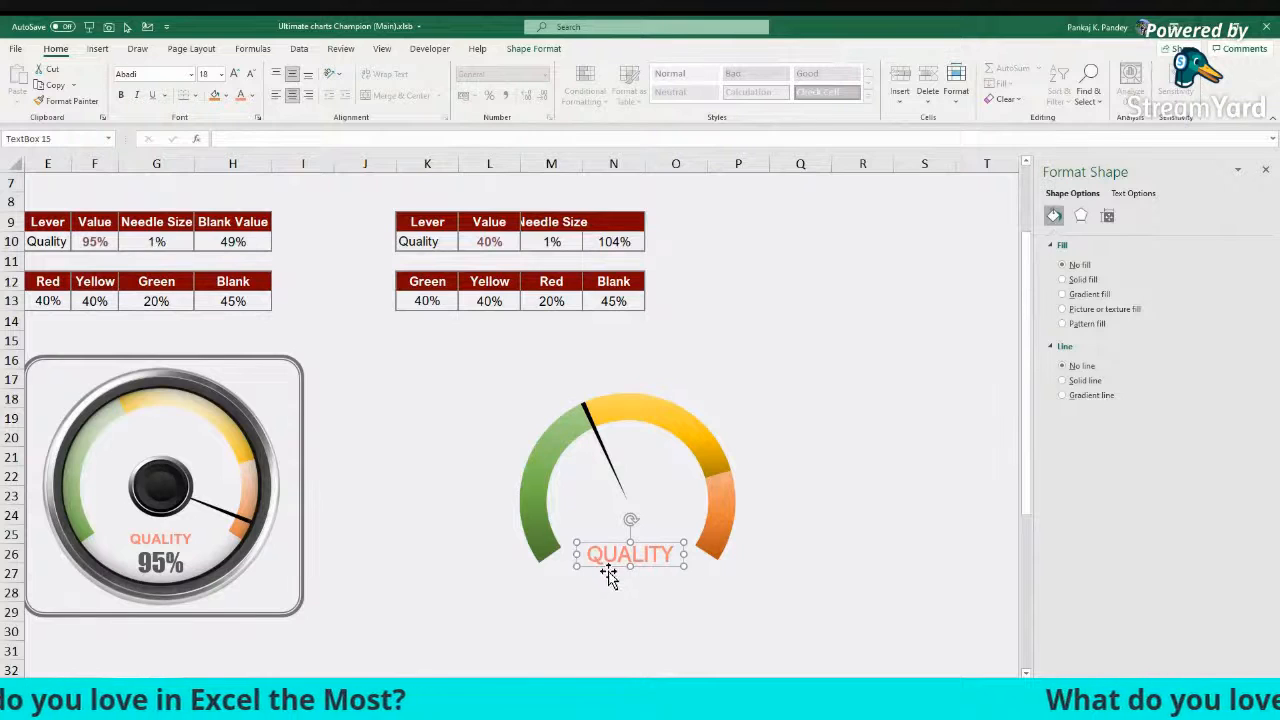
# Step: Insert a second text box with no fill and no line, and place it directly beneath the QUALITY label
pyautogui.click(447, 437)
pyautogui.click(99, 49)
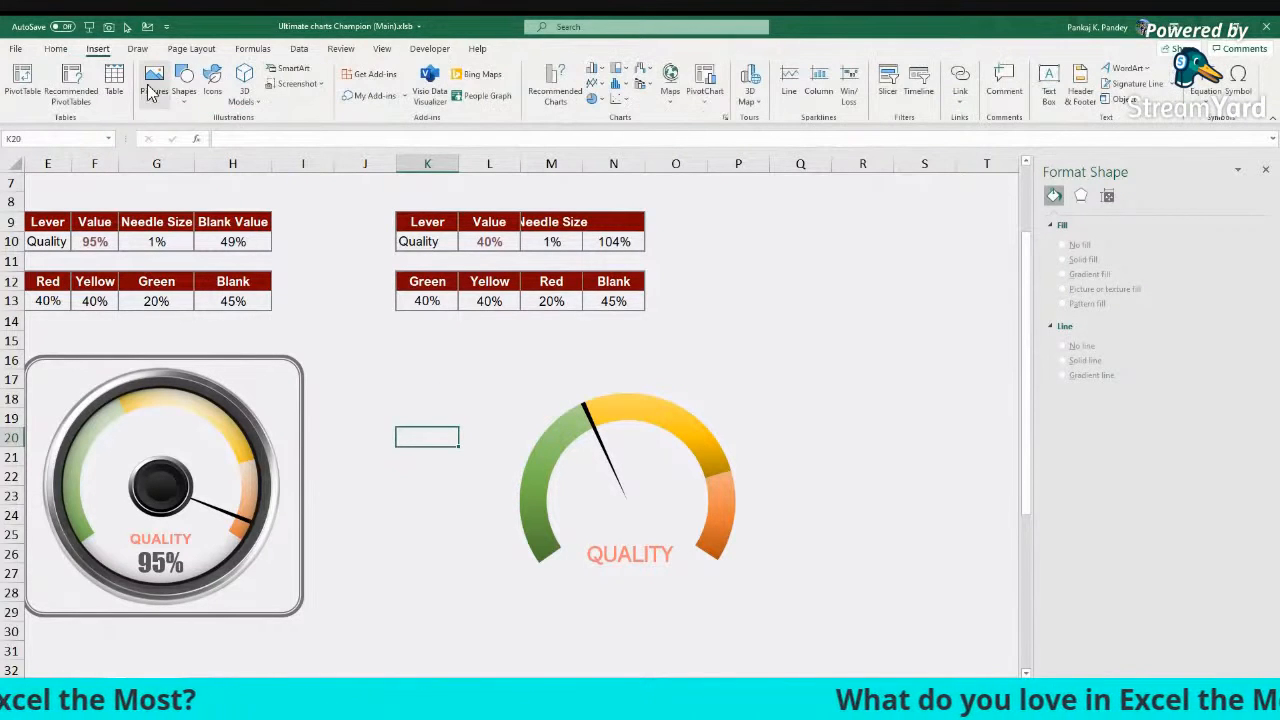
pyautogui.click(1048, 85)
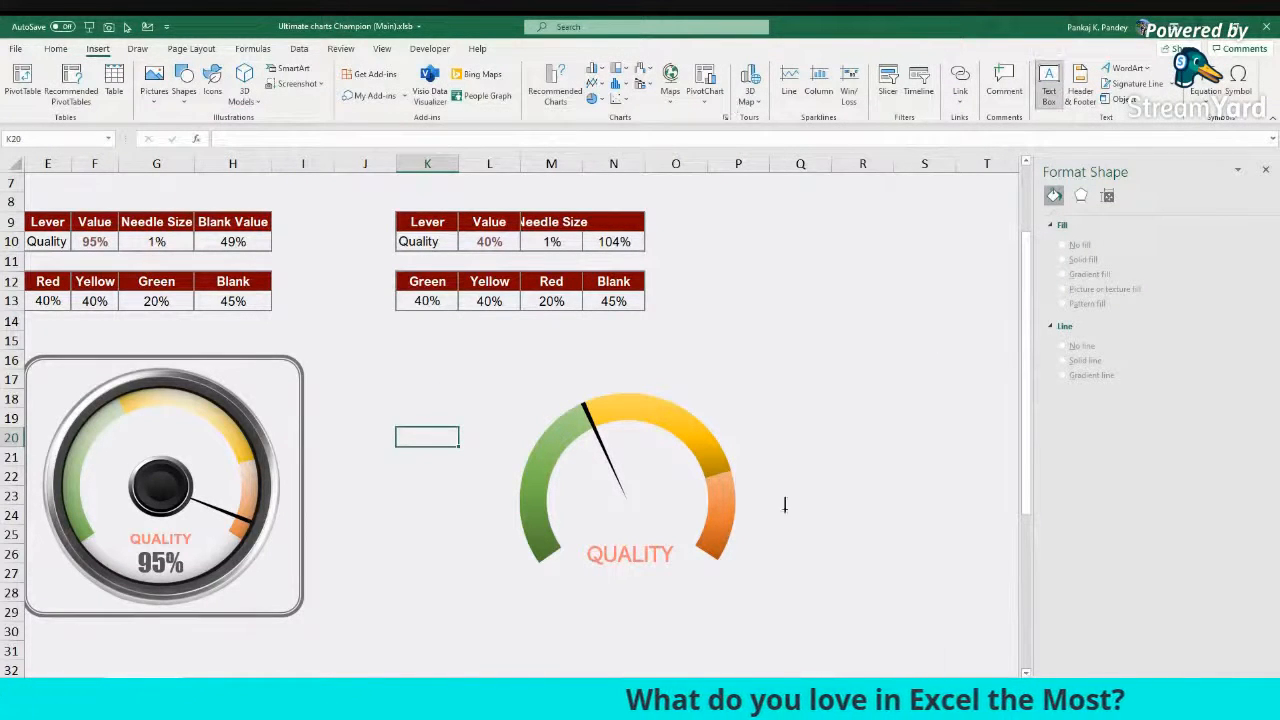
pyautogui.moveTo(848, 525); pyautogui.dragTo(855, 532)
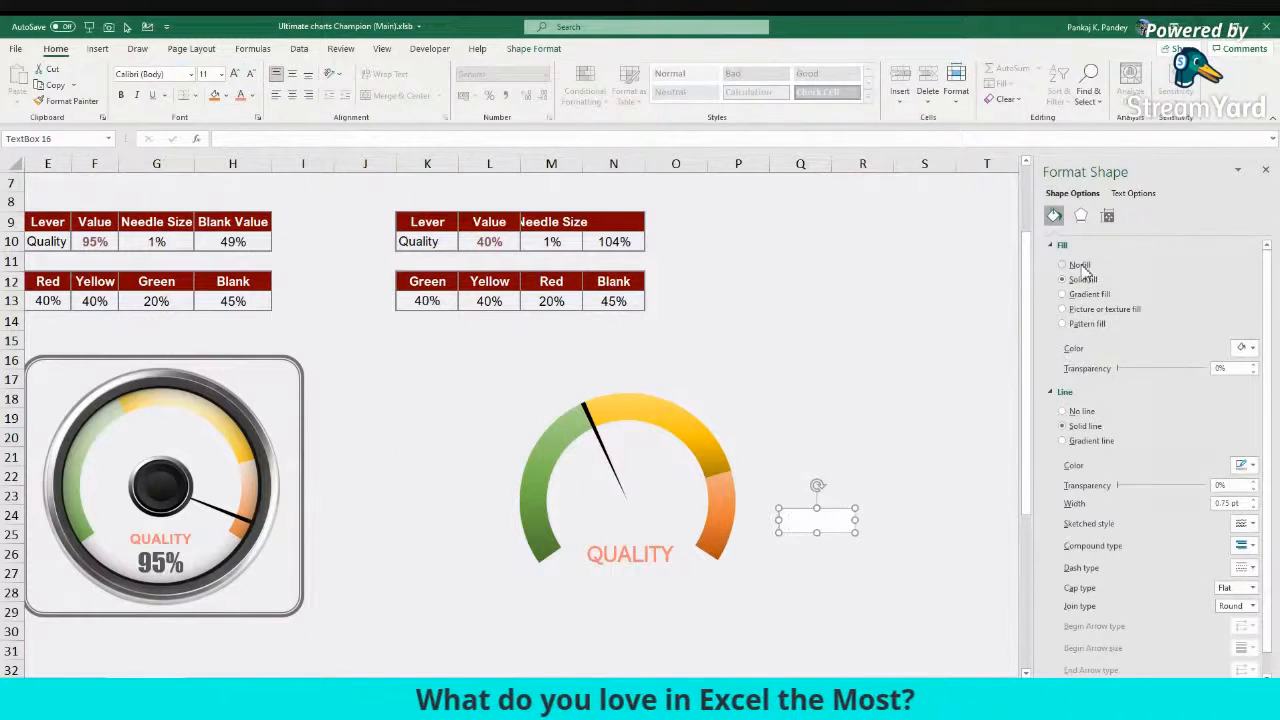
pyautogui.click(1080, 266)
pyautogui.click(1080, 369)
pyautogui.moveTo(829, 534); pyautogui.dragTo(644, 588)
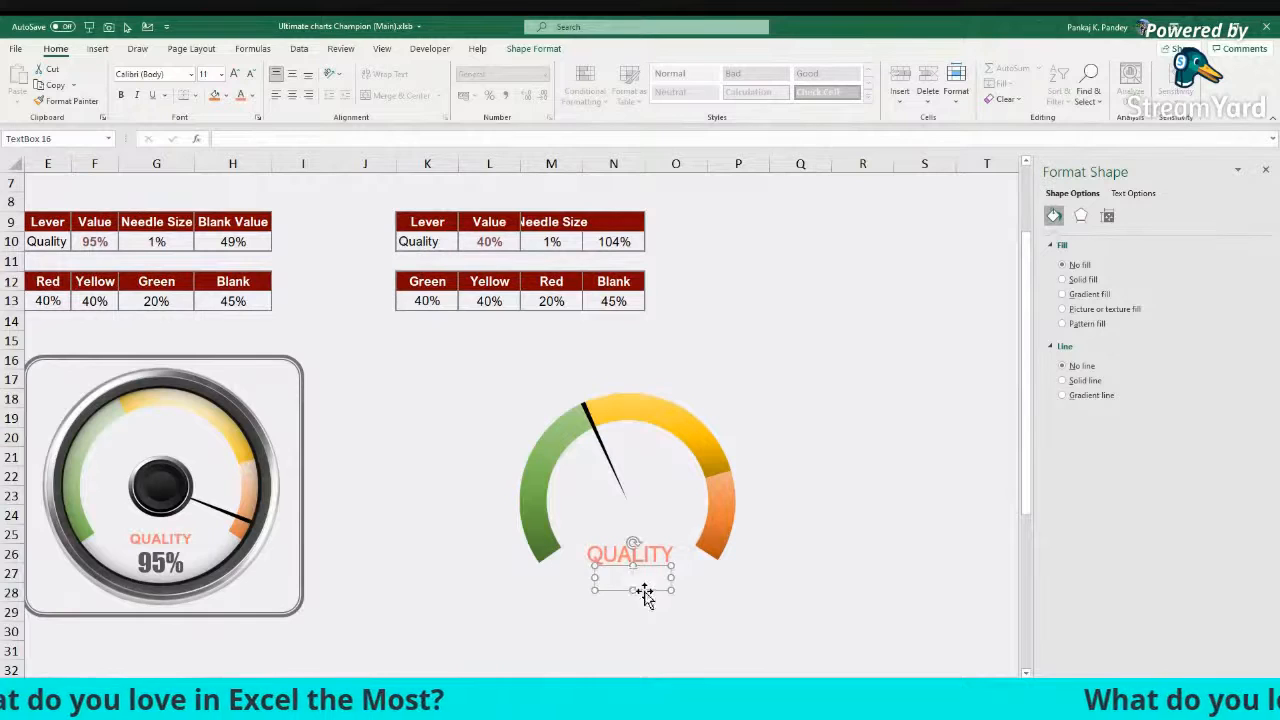
# Step: Link the new text box to the Quality value in cell L10, and set L10 to 80%
pyautogui.click(249, 139)
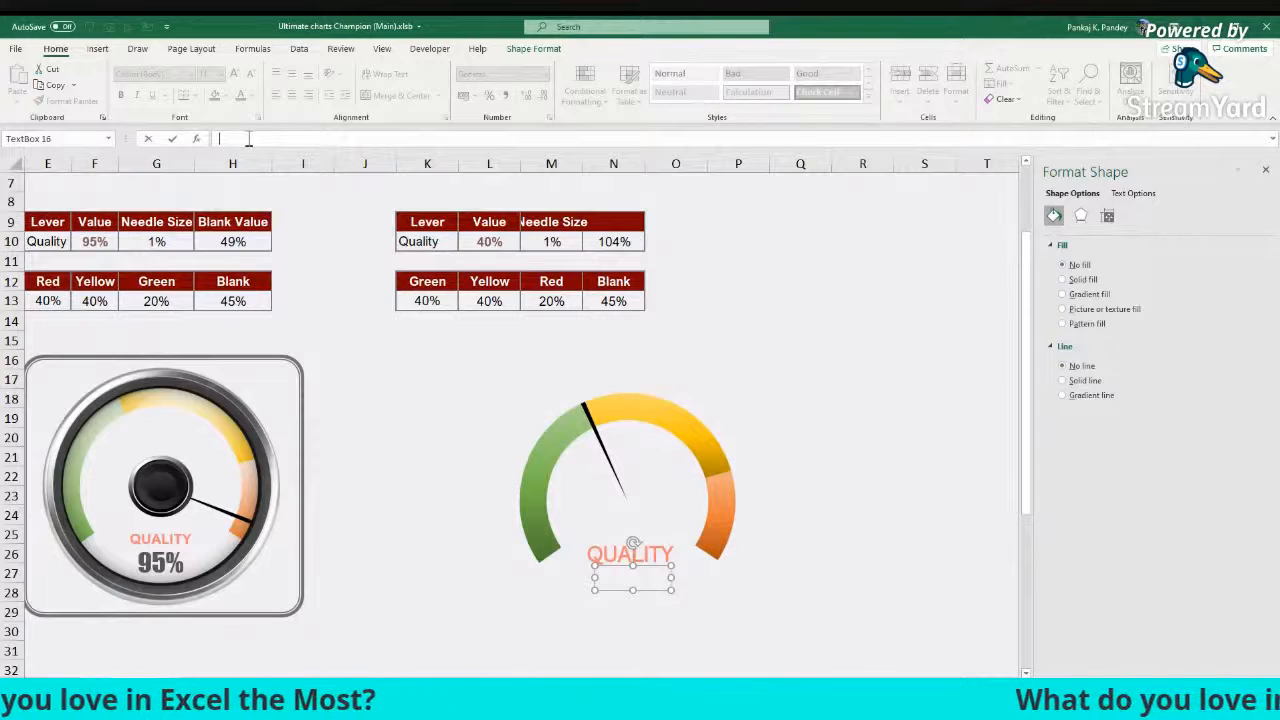
pyautogui.click(600, 590)
pyautogui.click(331, 139)
pyautogui.write('=')
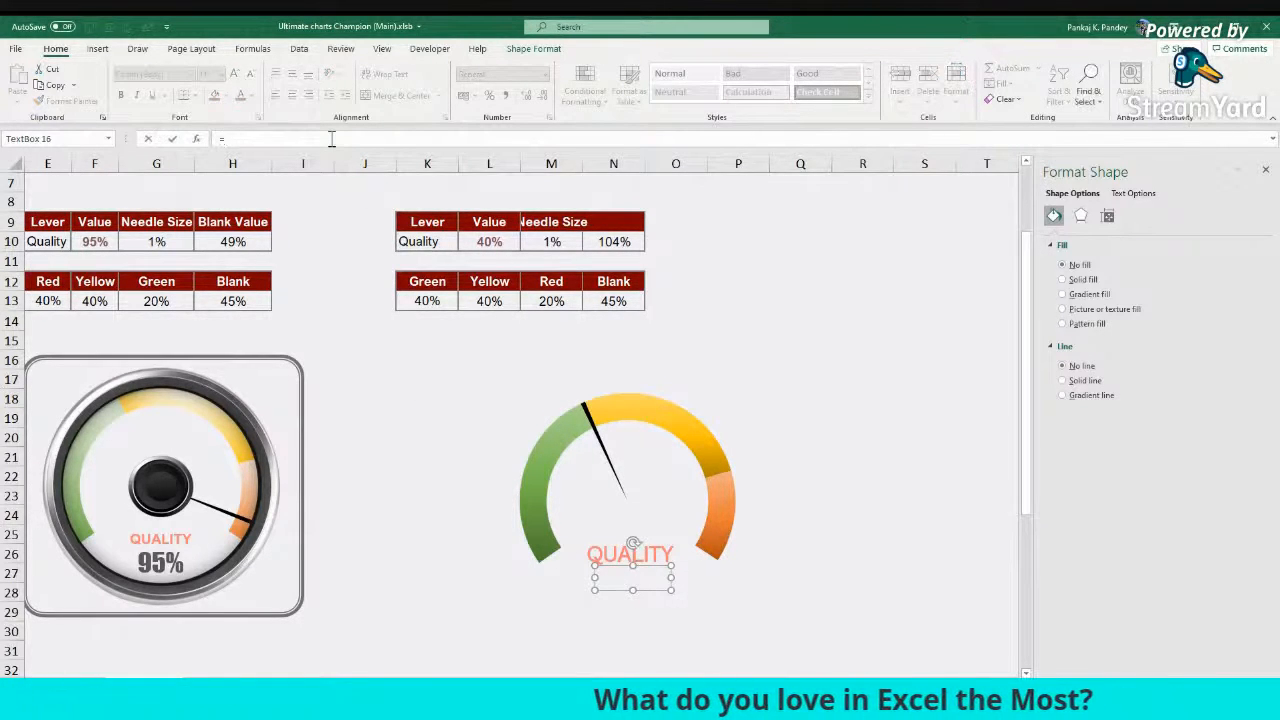
pyautogui.click(483, 242)
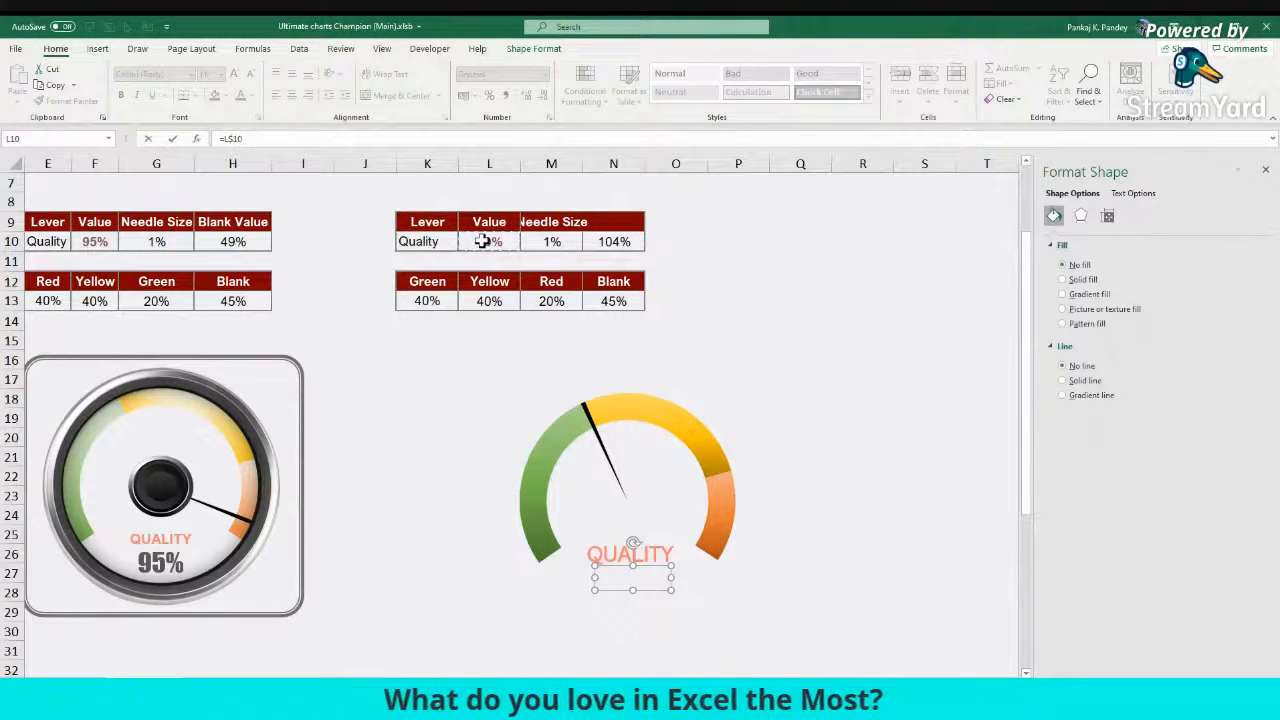
pyautogui.press('Return')
pyautogui.click(484, 238)
pyautogui.write('80')
pyautogui.press('Return')
# Step: Format the linked percentage text box in Impact at 20 pt, centred horizontally and vertically
pyautogui.click(620, 580)
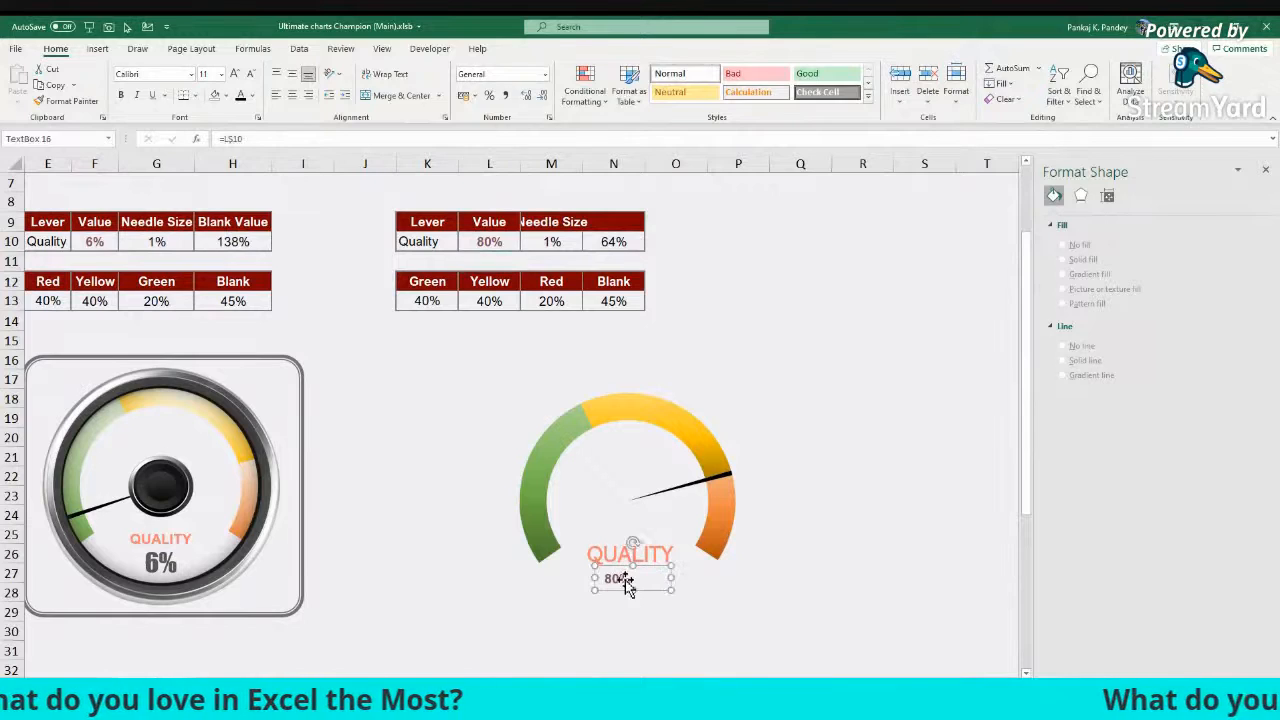
pyautogui.click(175, 76)
pyautogui.write('Impact')
pyautogui.press('Return')
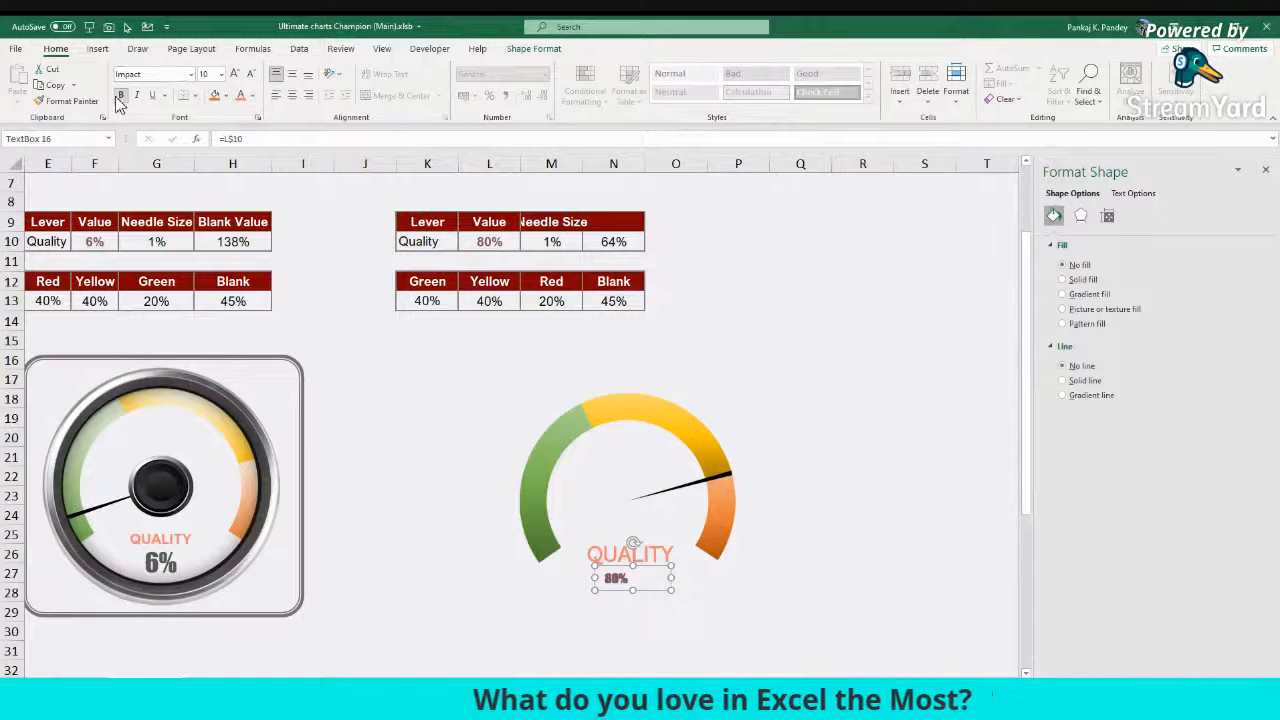
pyautogui.click(239, 130)
pyautogui.click(292, 75)
pyautogui.click(292, 96)
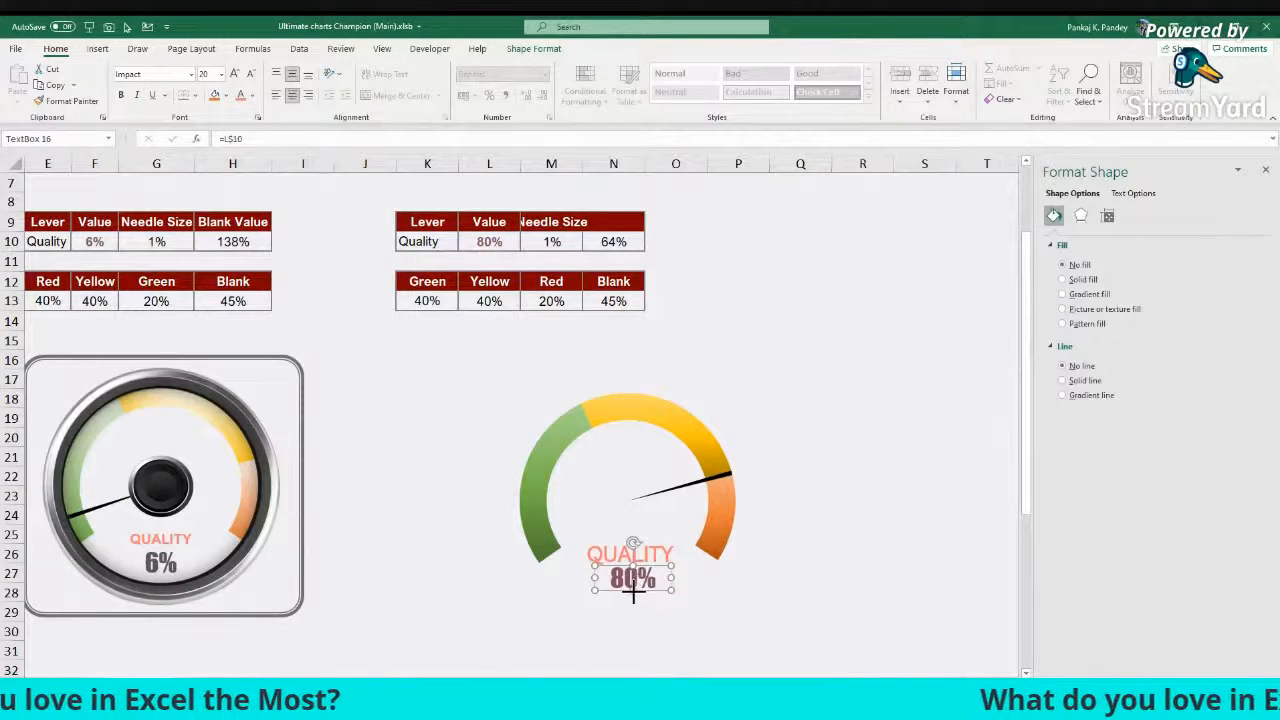
# Step: Align the QUALITY label, the percentage text box and the gauge chart on a common vertical centre line
pyautogui.keyDown('shift'); pyautogui.click(668, 553); pyautogui.keyUp('shift')
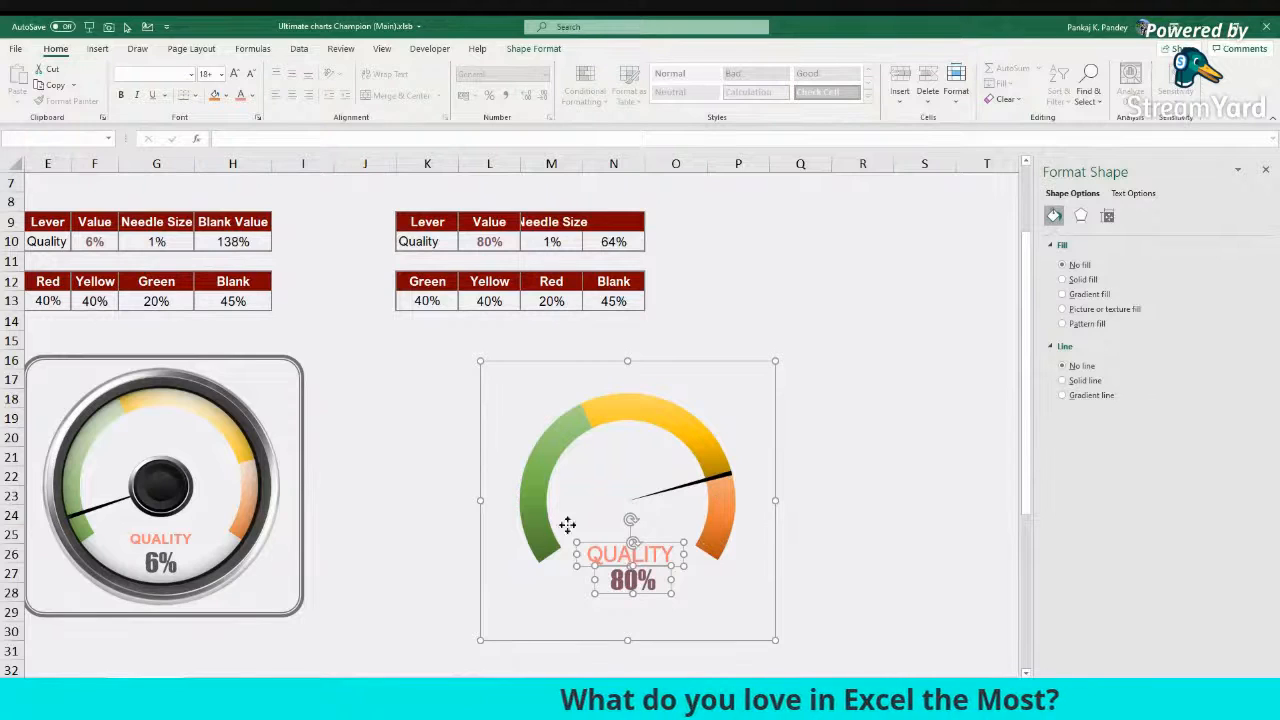
pyautogui.click(537, 49)
pyautogui.click(931, 69)
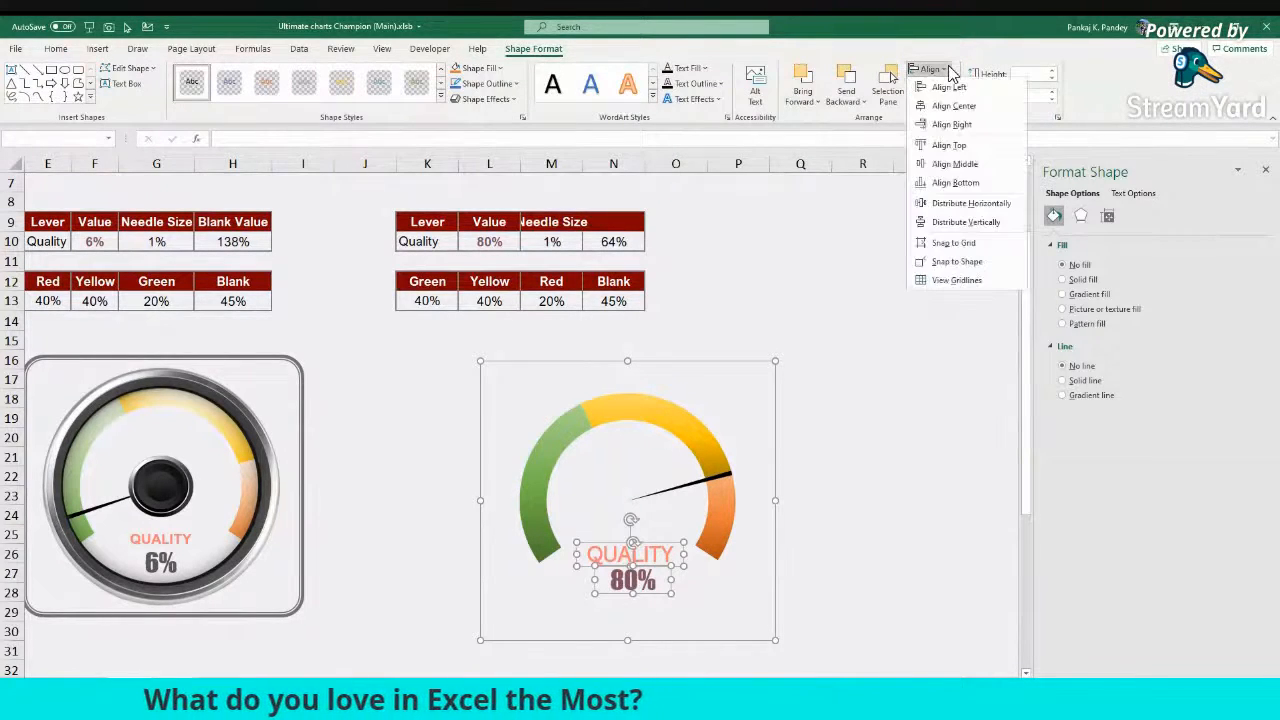
pyautogui.click(950, 106)
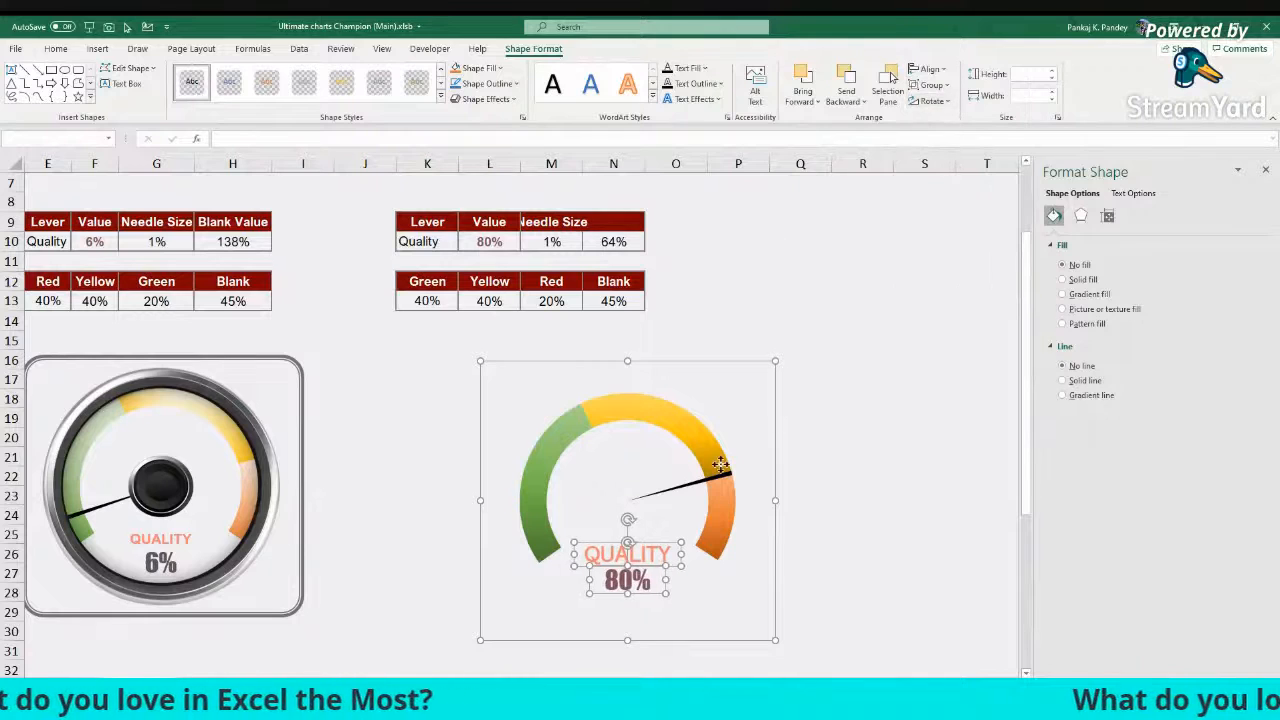
pyautogui.press('Escape')
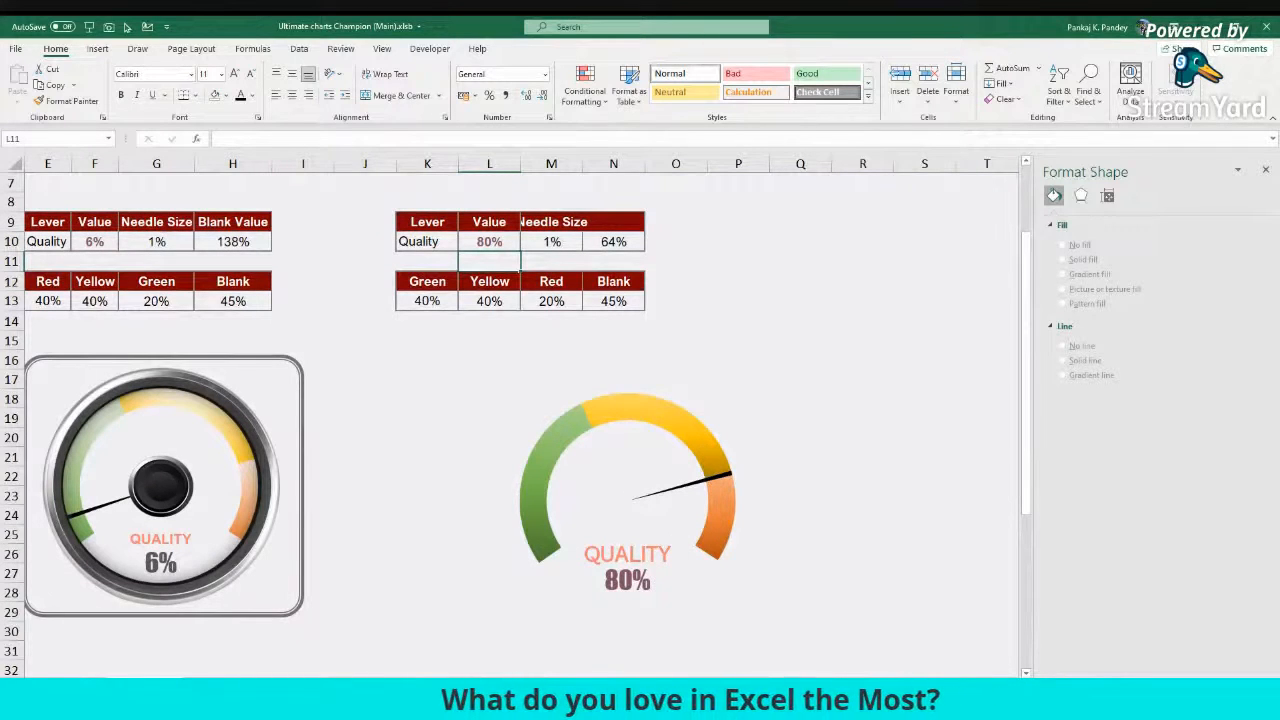
# Step: Move the three round dial skin pictures together up to the area just below the two gauges
pyautogui.hscroll(-1, 508, 400)
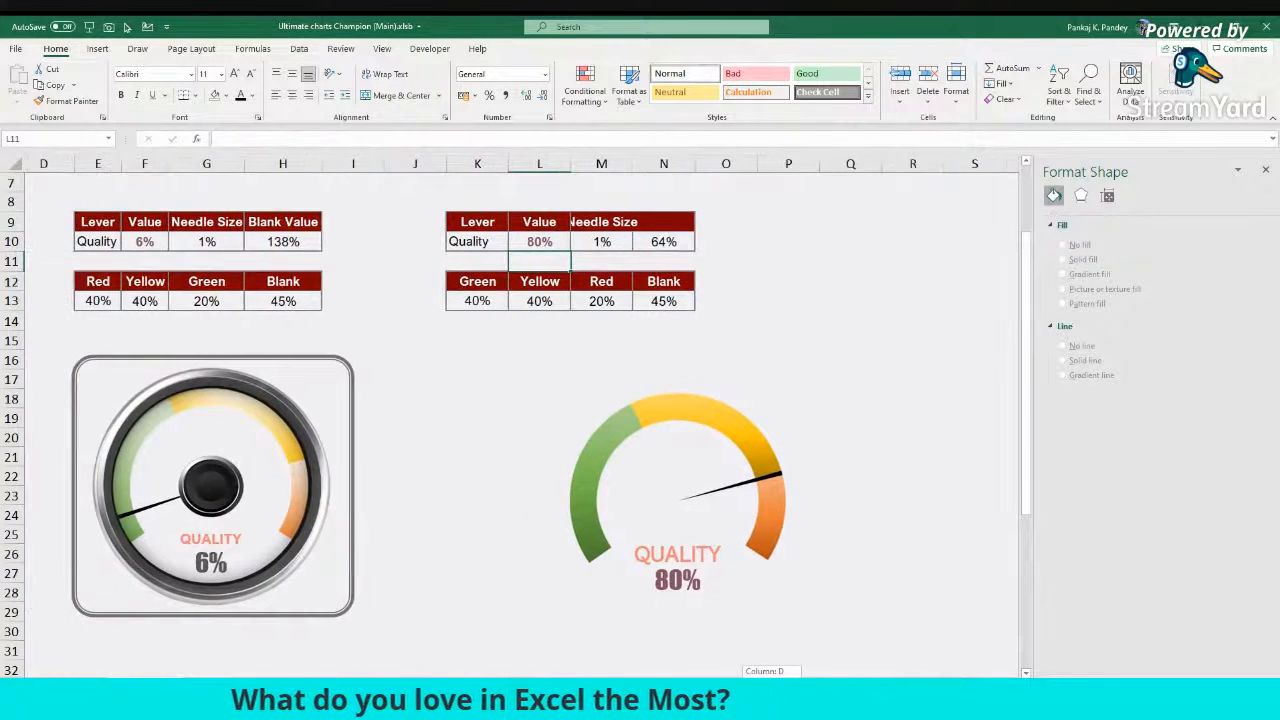
pyautogui.scroll(-11, 358, 484)
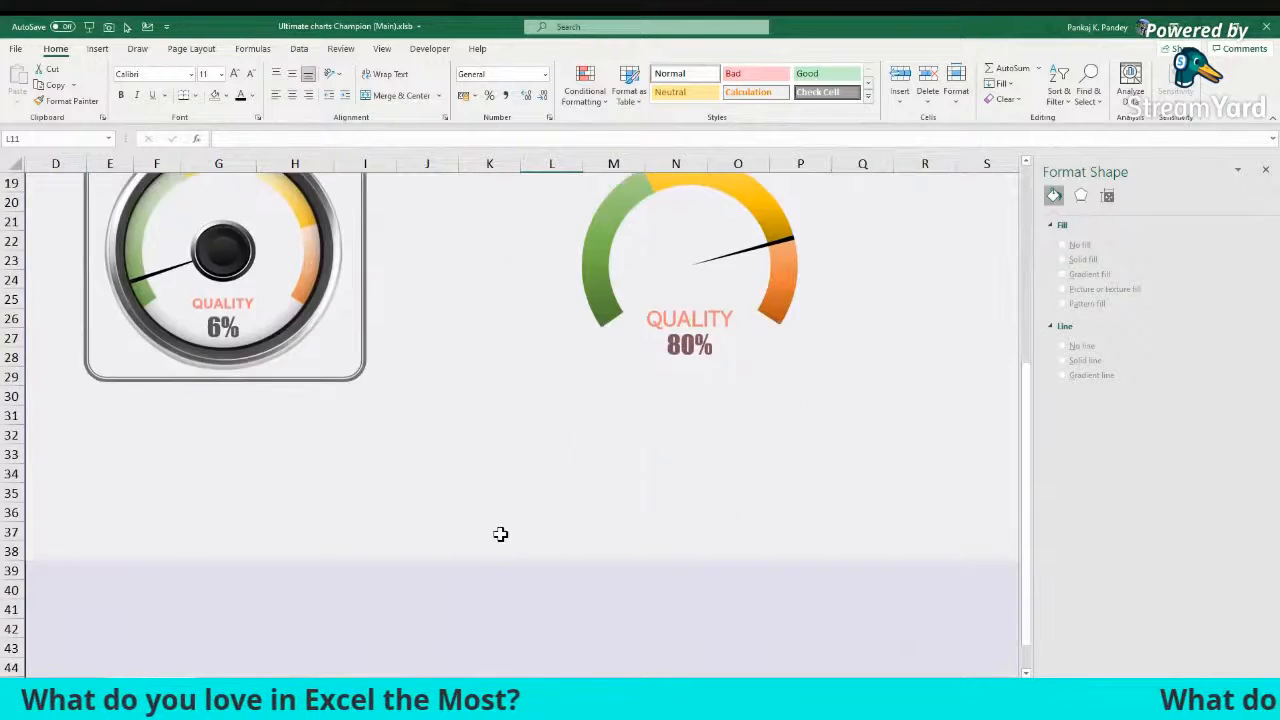
pyautogui.click(268, 466)
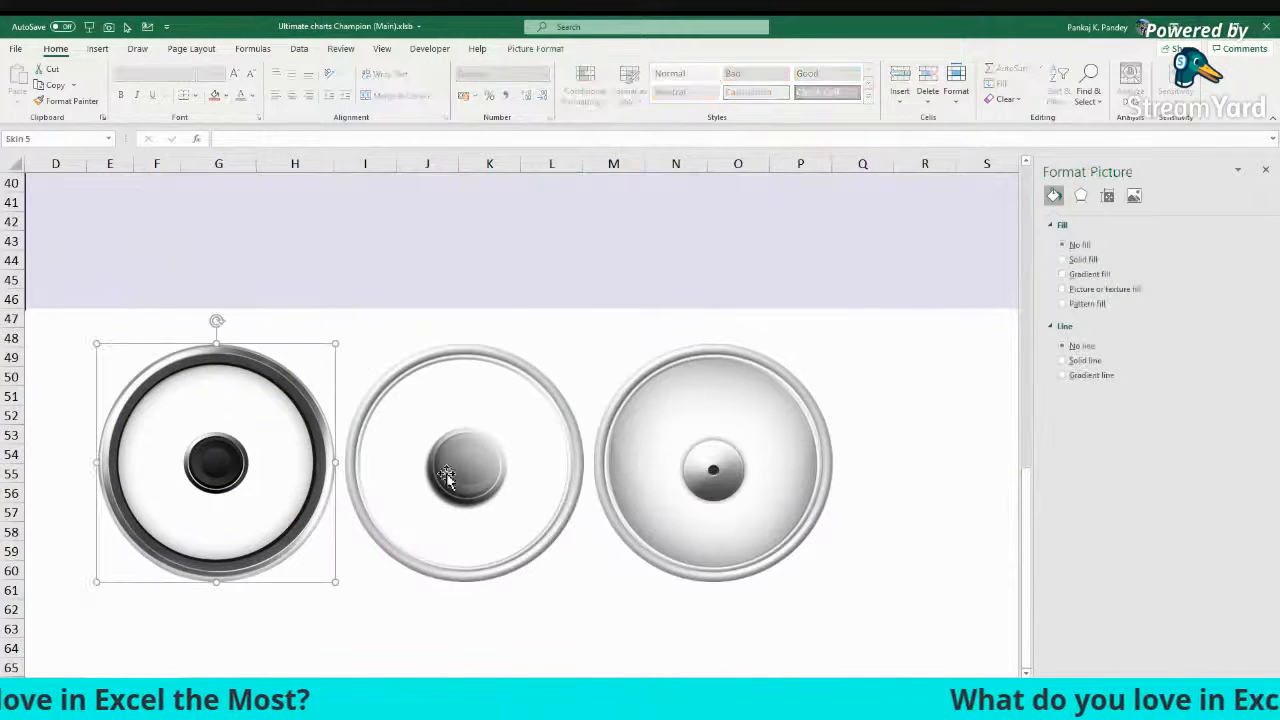
pyautogui.keyDown('ctrl'); pyautogui.click(669, 483); pyautogui.keyUp('ctrl')
pyautogui.scroll(3, 682, 520)
pyautogui.moveTo(694, 564); pyautogui.dragTo(772, 358)
pyautogui.scroll(3, 795, 515)
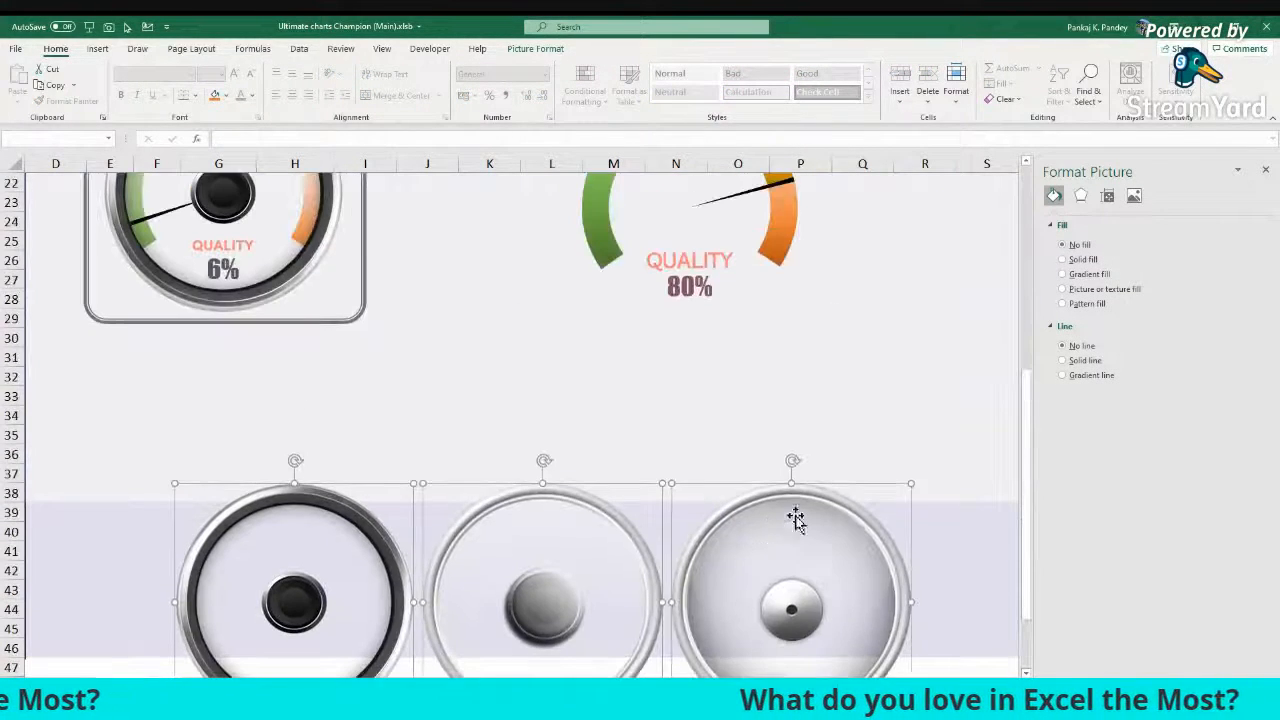
pyautogui.scroll(4, 829, 534)
pyautogui.scroll(-3, 829, 529)
pyautogui.scroll(5, 829, 536)
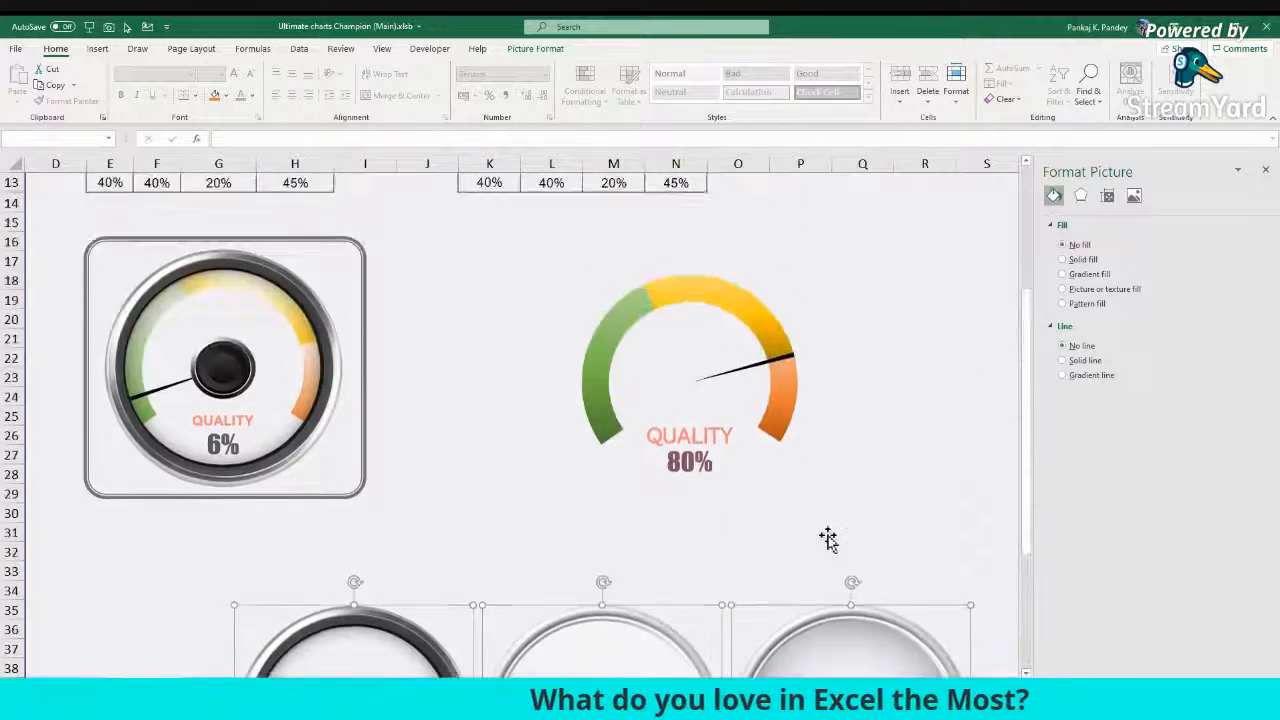
pyautogui.scroll(-1, 829, 552)
pyautogui.keyDown('ctrl'); pyautogui.scroll(-2, 829, 560); pyautogui.keyUp('ctrl')
pyautogui.scroll(3, 760, 480)
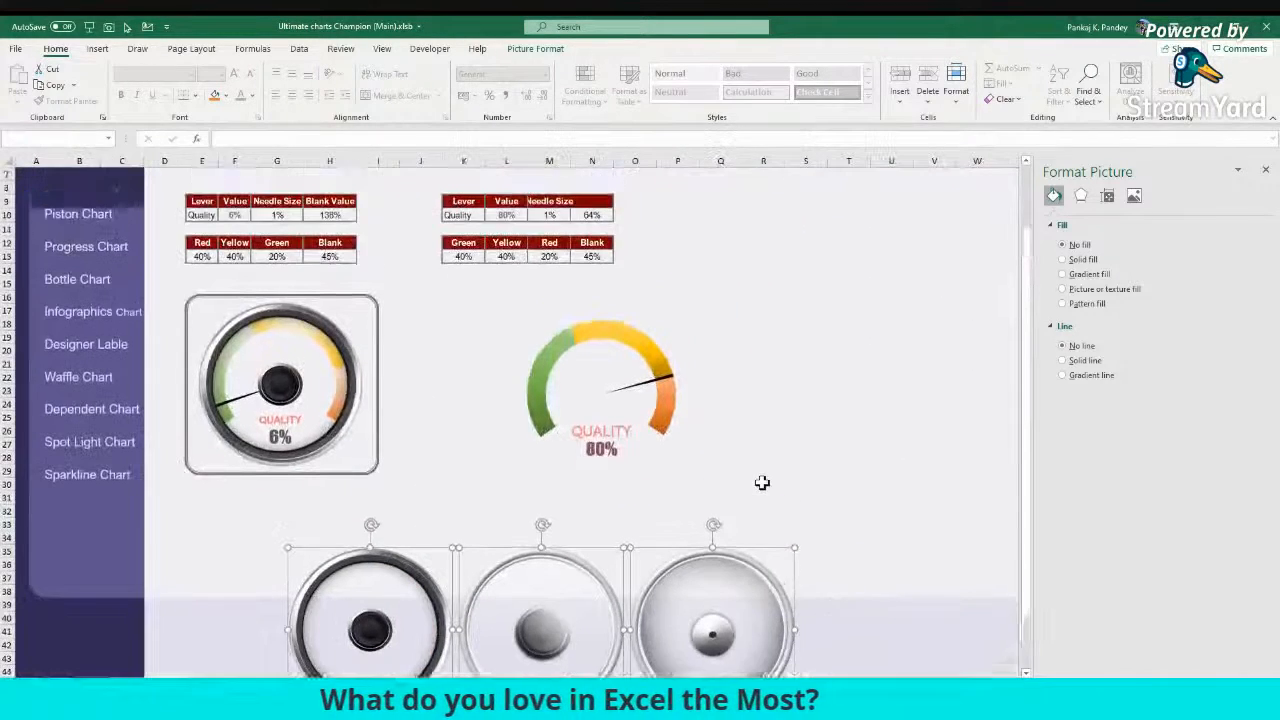
# Step: Group the new gauge chart with its QUALITY label and percentage text box
pyautogui.click(666, 521)
pyautogui.click(682, 528)
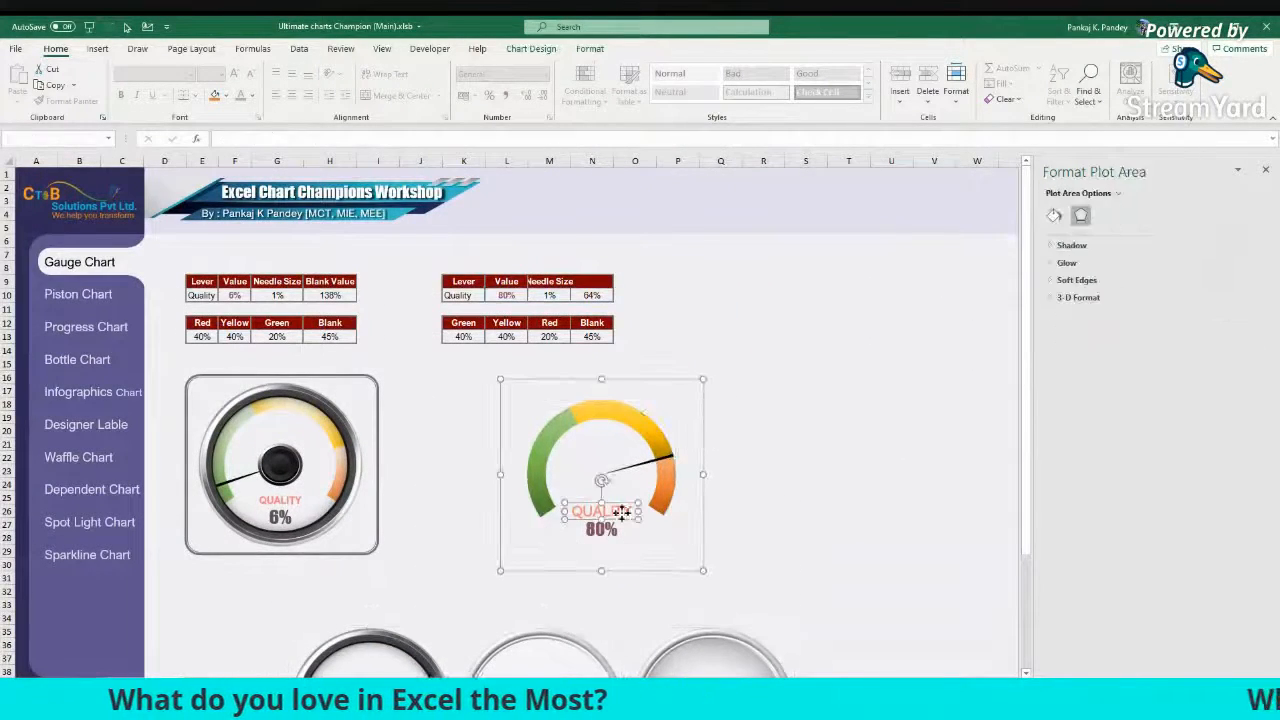
pyautogui.click(607, 532)
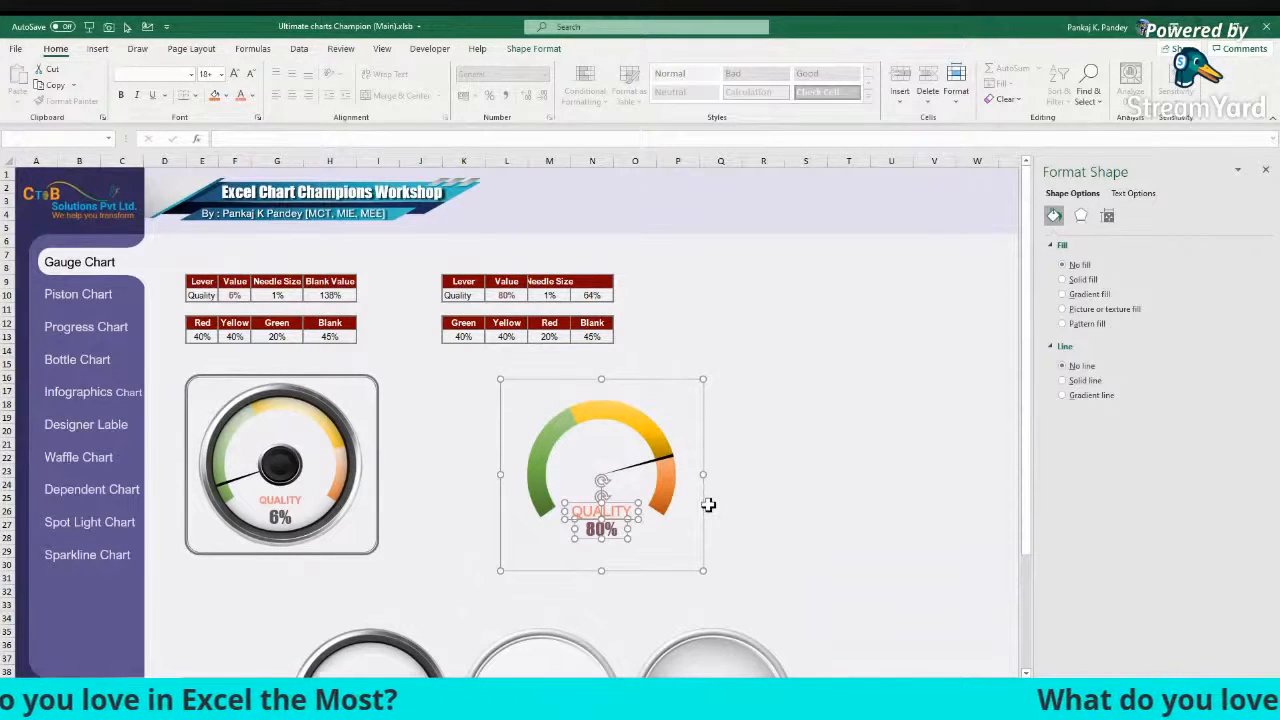
pyautogui.hotkey('shift', 'F10')
pyautogui.press('g')
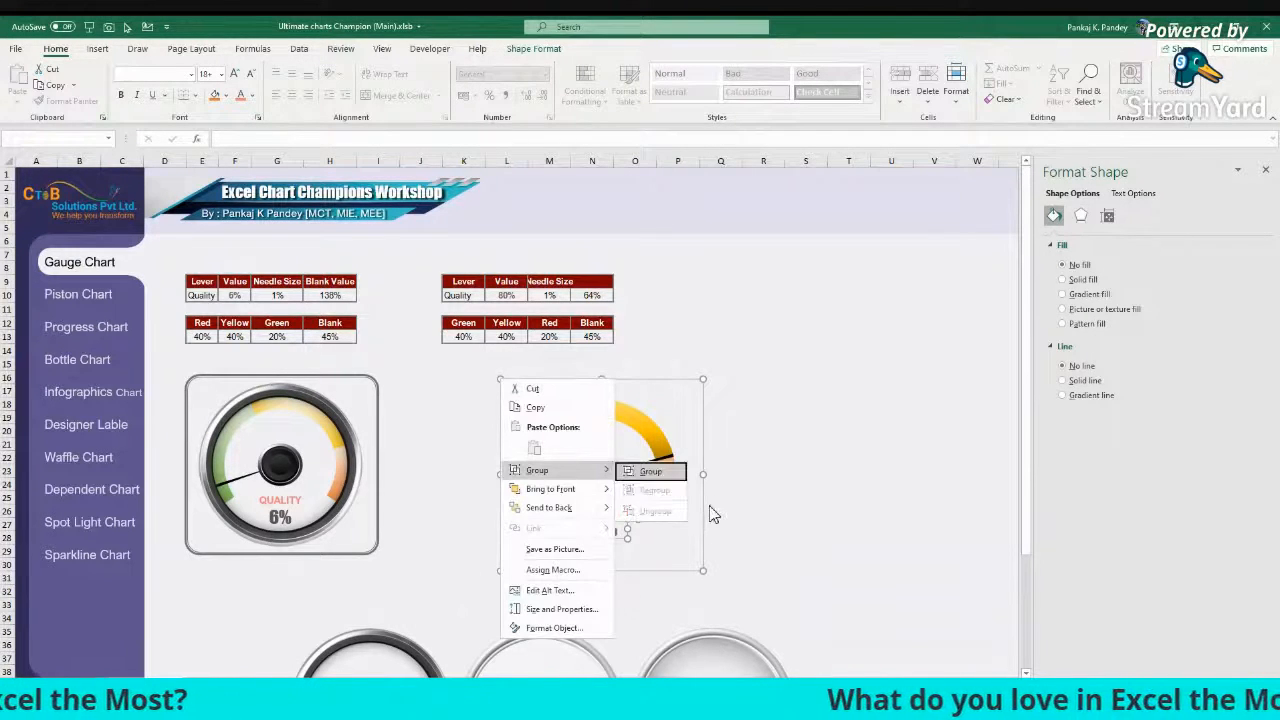
pyautogui.click(650, 472)
# Step: Move the grouped gauge closer to the finished example, and place a pasted copy of it on its other side
pyautogui.moveTo(712, 459); pyautogui.dragTo(625, 450)
pyautogui.click(657, 386)
pyautogui.hotkey('ctrl', 'v')
pyautogui.moveTo(863, 424); pyautogui.dragTo(850, 399)
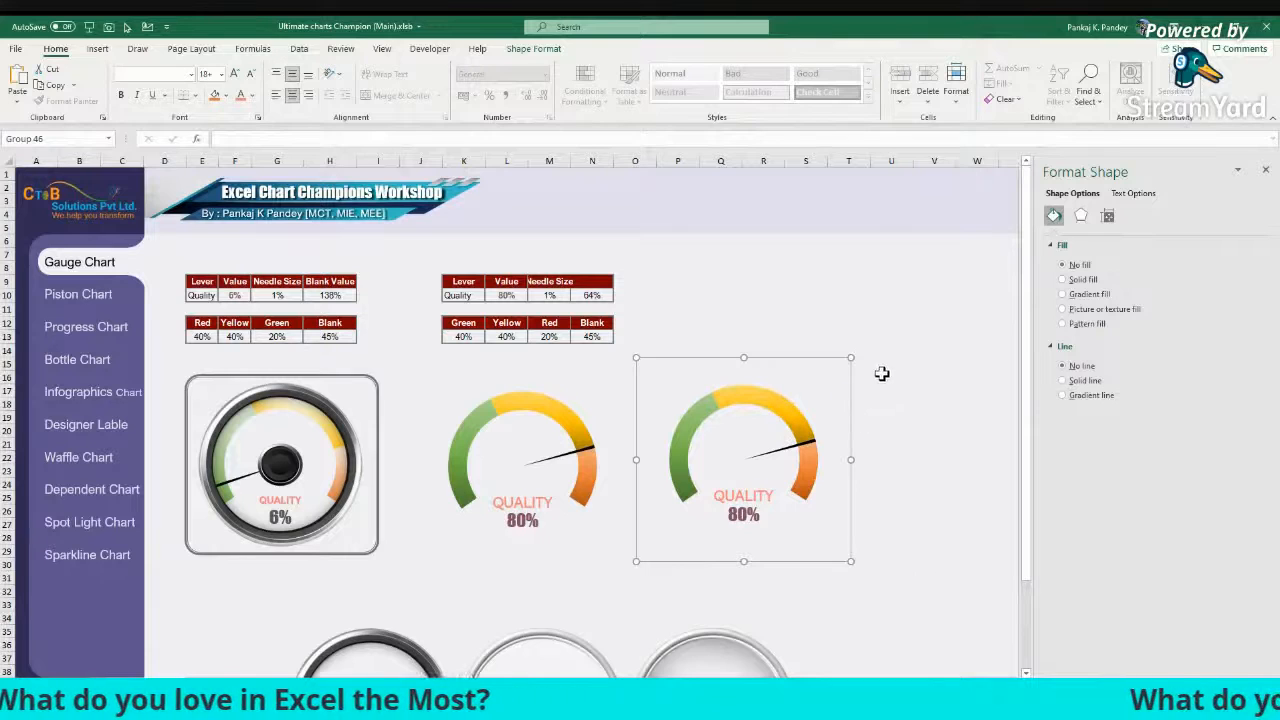
# Step: Paste another copy of the gauge group, close the formatting pane, and delete that extra copy
pyautogui.hotkey('ctrl', 'v')
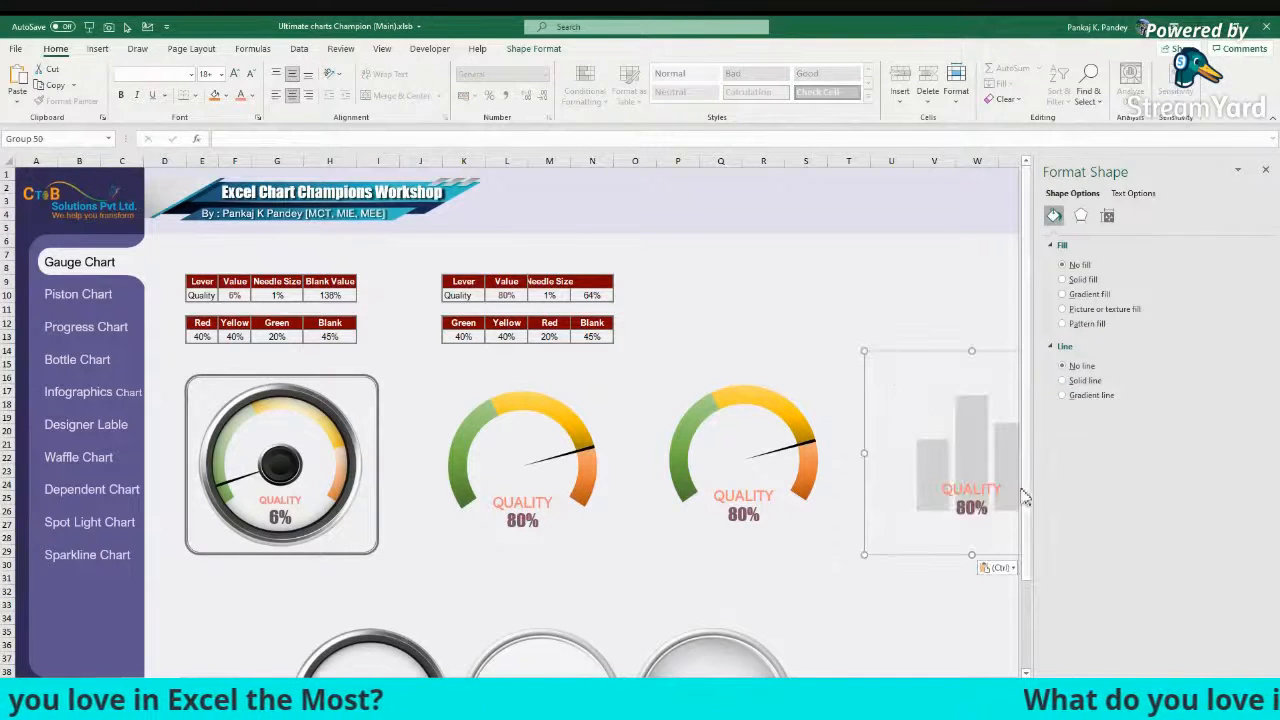
pyautogui.click(1266, 172)
pyautogui.press('Escape')
pyautogui.click(891, 556)
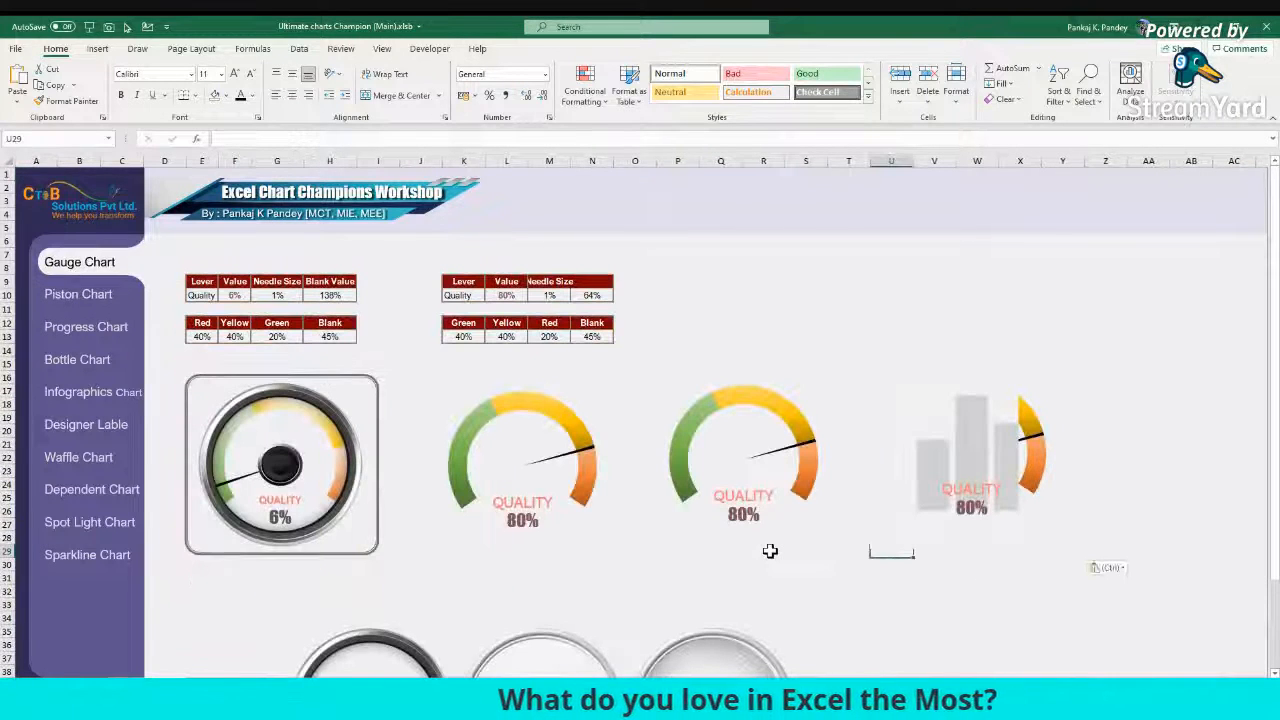
pyautogui.click(1016, 461)
pyautogui.press('Delete')
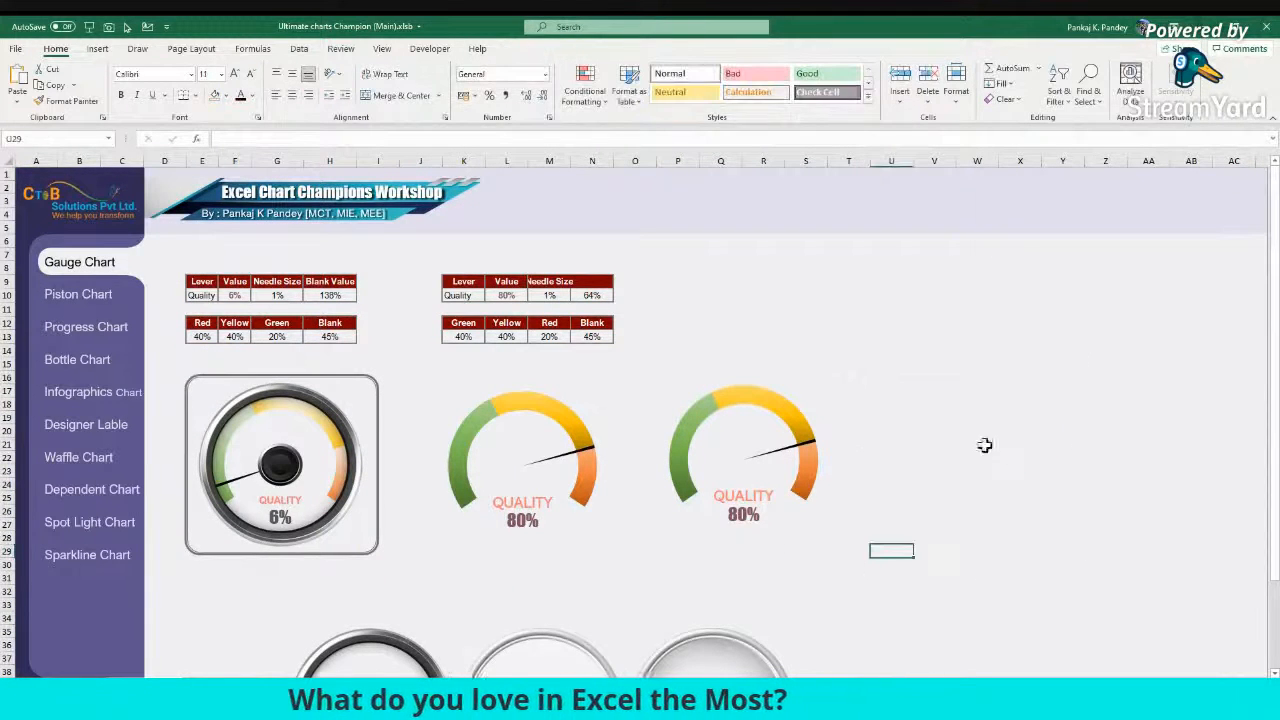
# Step: Paste a third copy of the 80% gauge group into the empty area beside the second one
pyautogui.click(817, 497)
pyautogui.click(890, 381)
pyautogui.hotkey('ctrl', 'v')
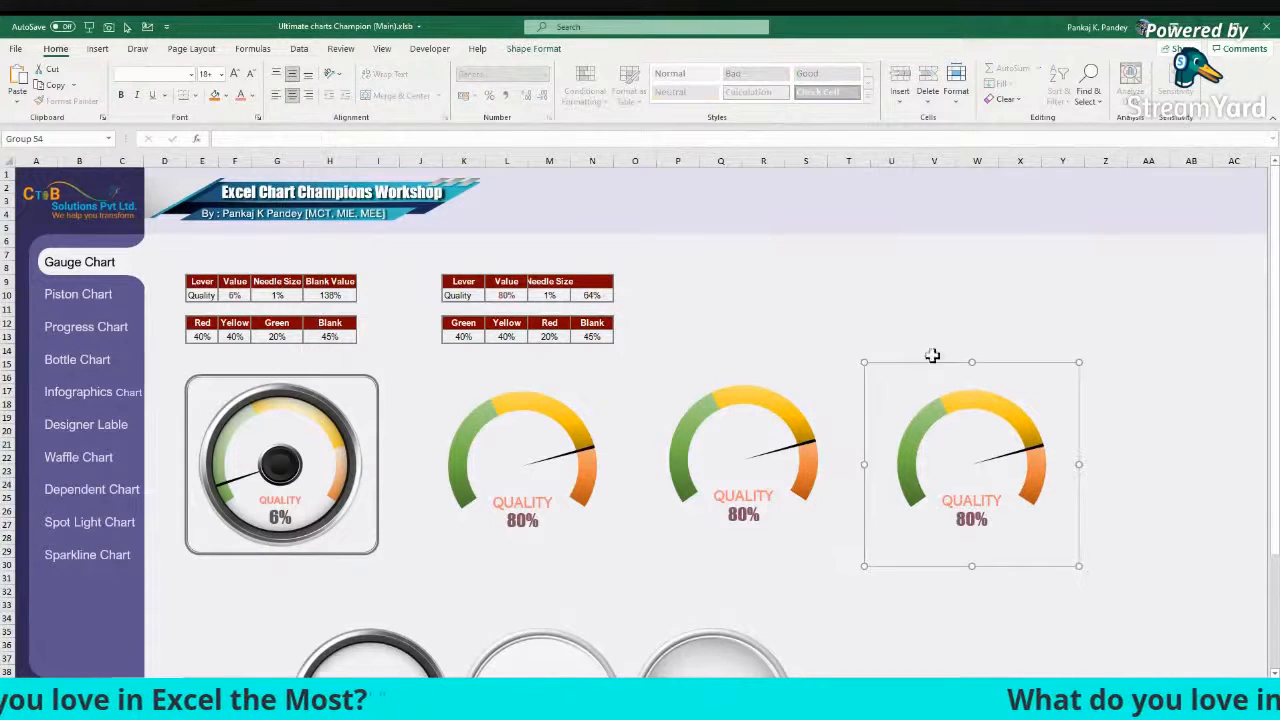
# Step: Place the dark-rimmed dial skin over the first of the three gauge groups and bring the picture to the front
pyautogui.moveTo(405, 640); pyautogui.dragTo(556, 397)
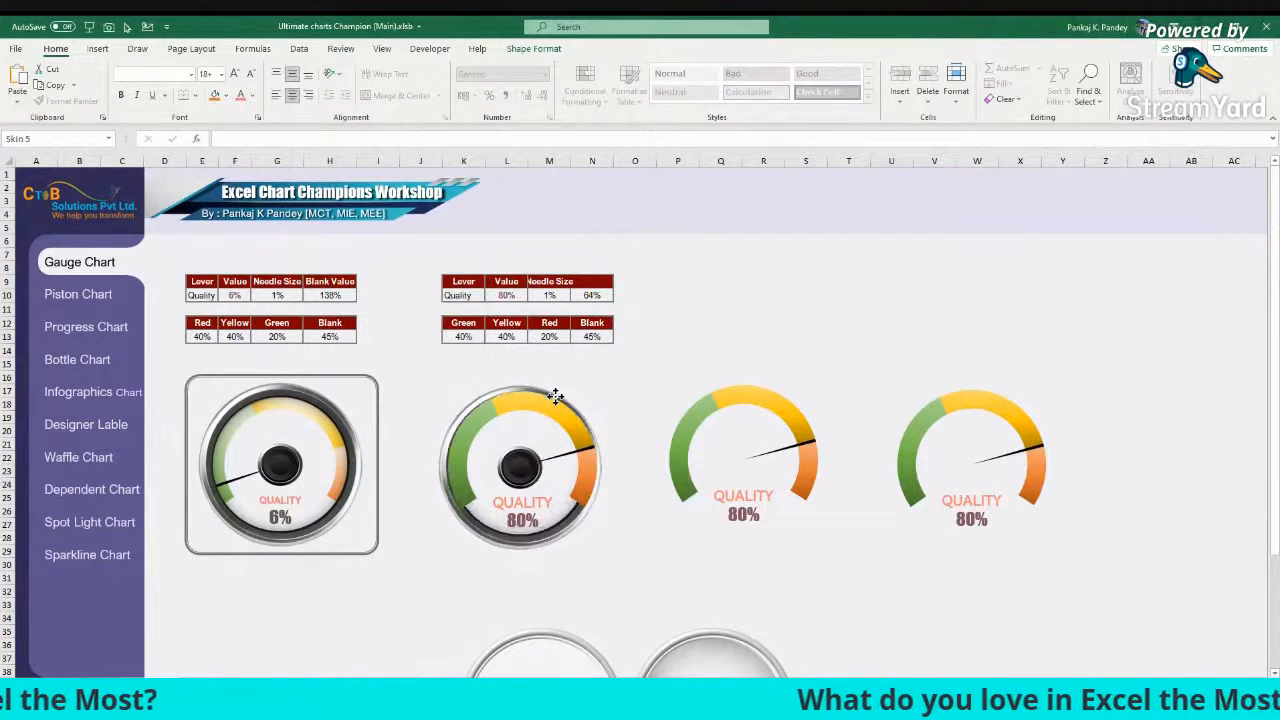
pyautogui.moveTo(559, 395); pyautogui.dragTo(557, 397)
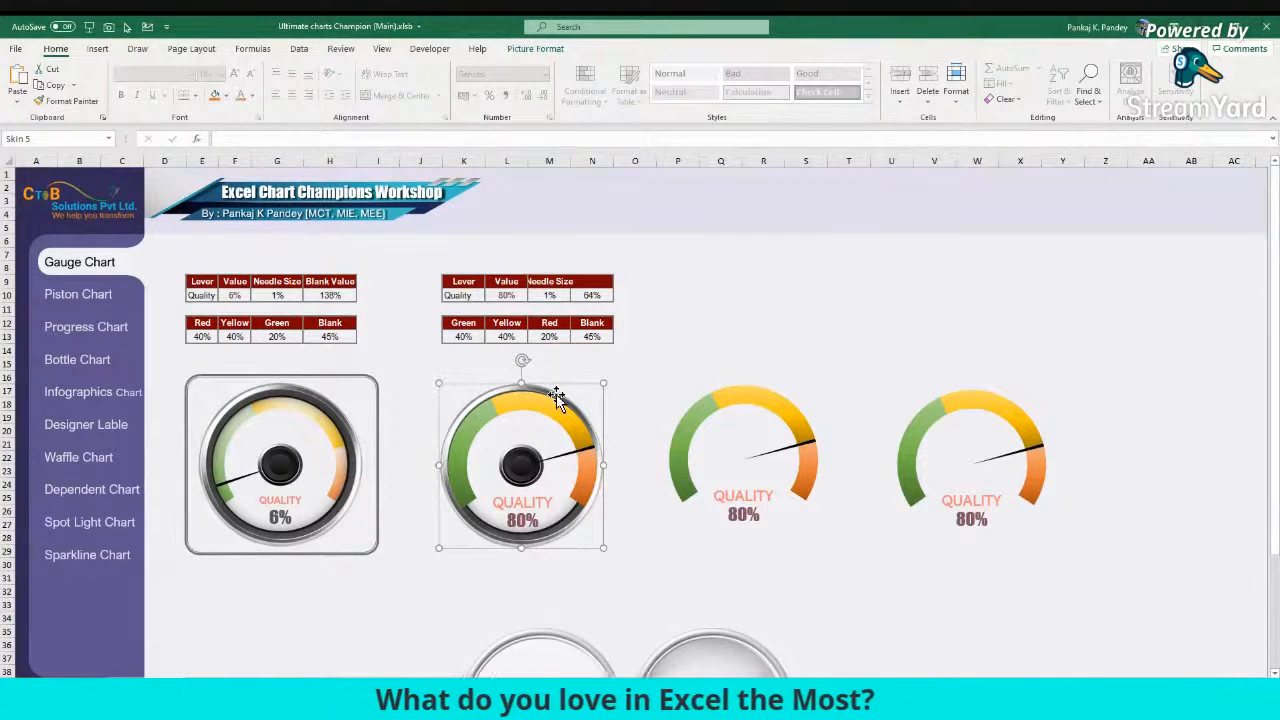
pyautogui.rightClick(442, 388)
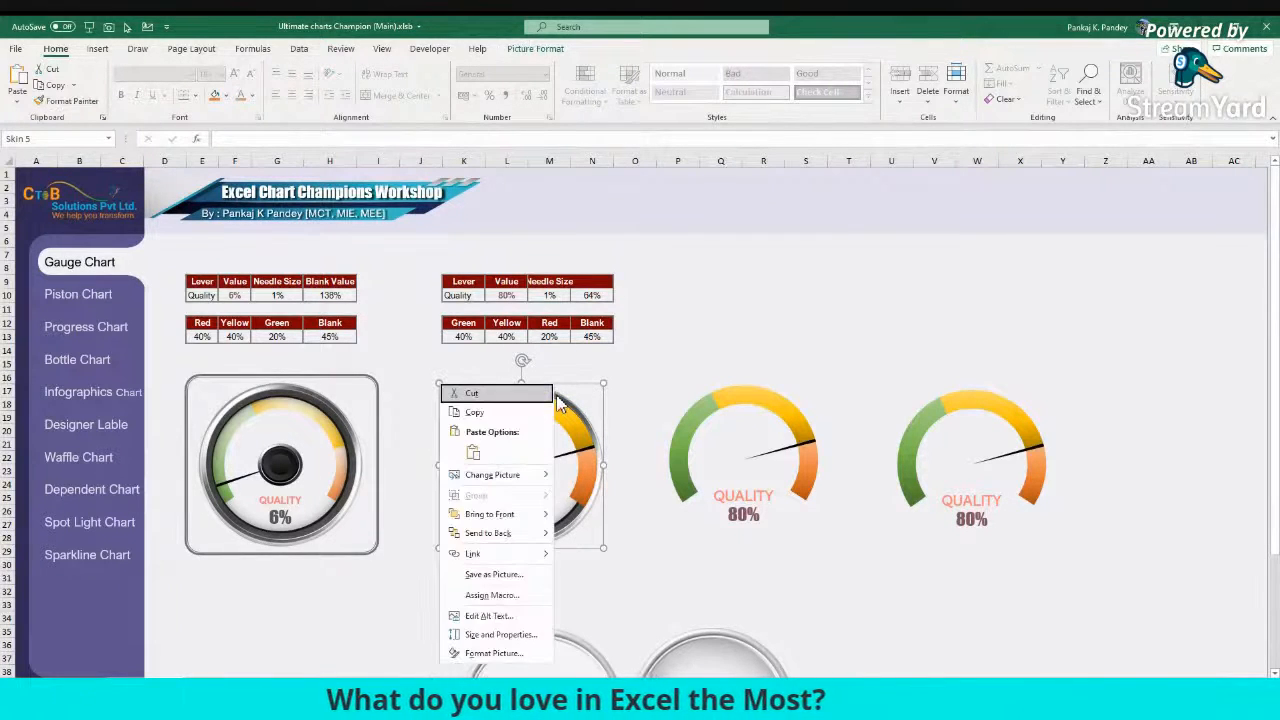
pyautogui.click(505, 517)
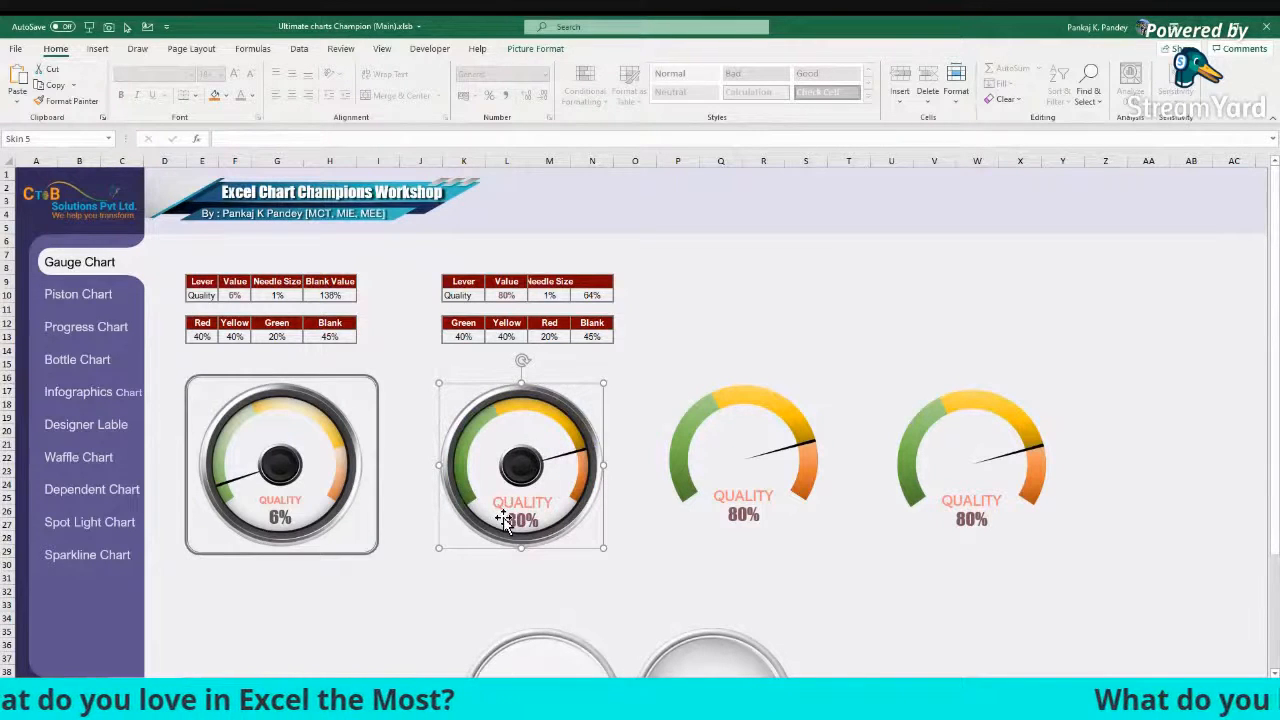
# Step: Place the silver dial skin with the large grey hub over the middle gauge group and bring it to the front
pyautogui.moveTo(564, 649); pyautogui.dragTo(767, 398)
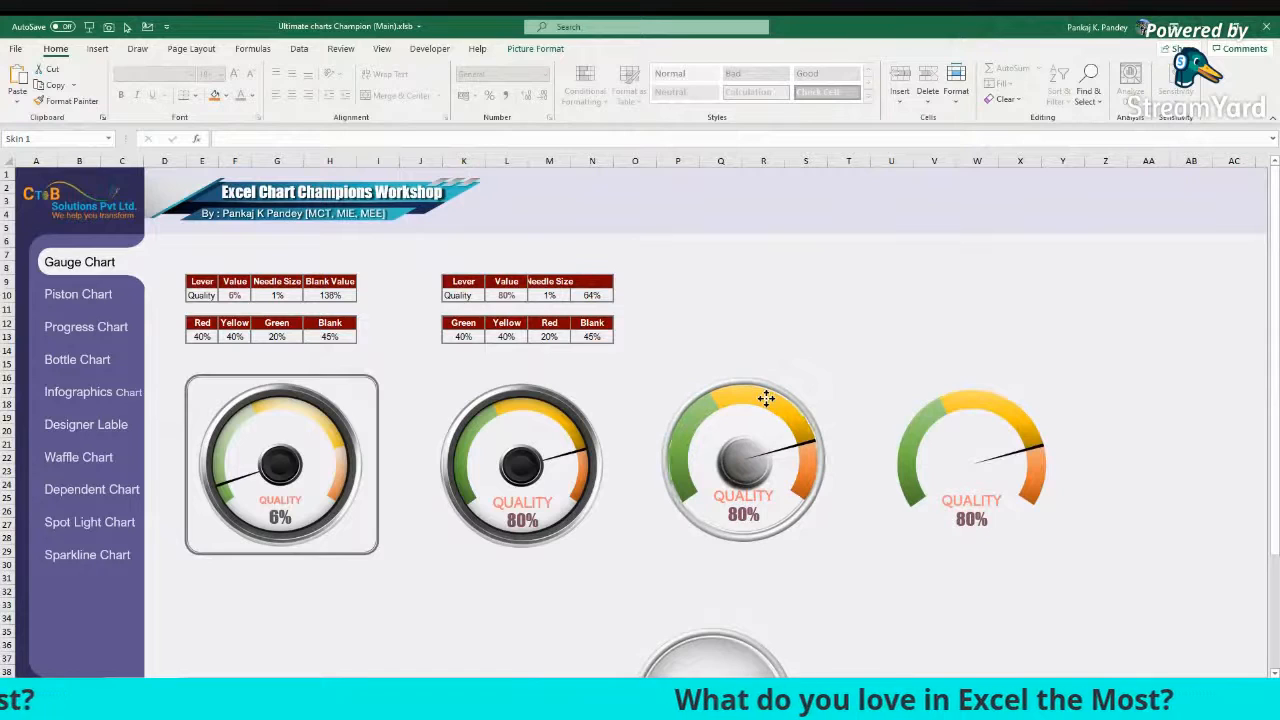
pyautogui.rightClick(663, 376)
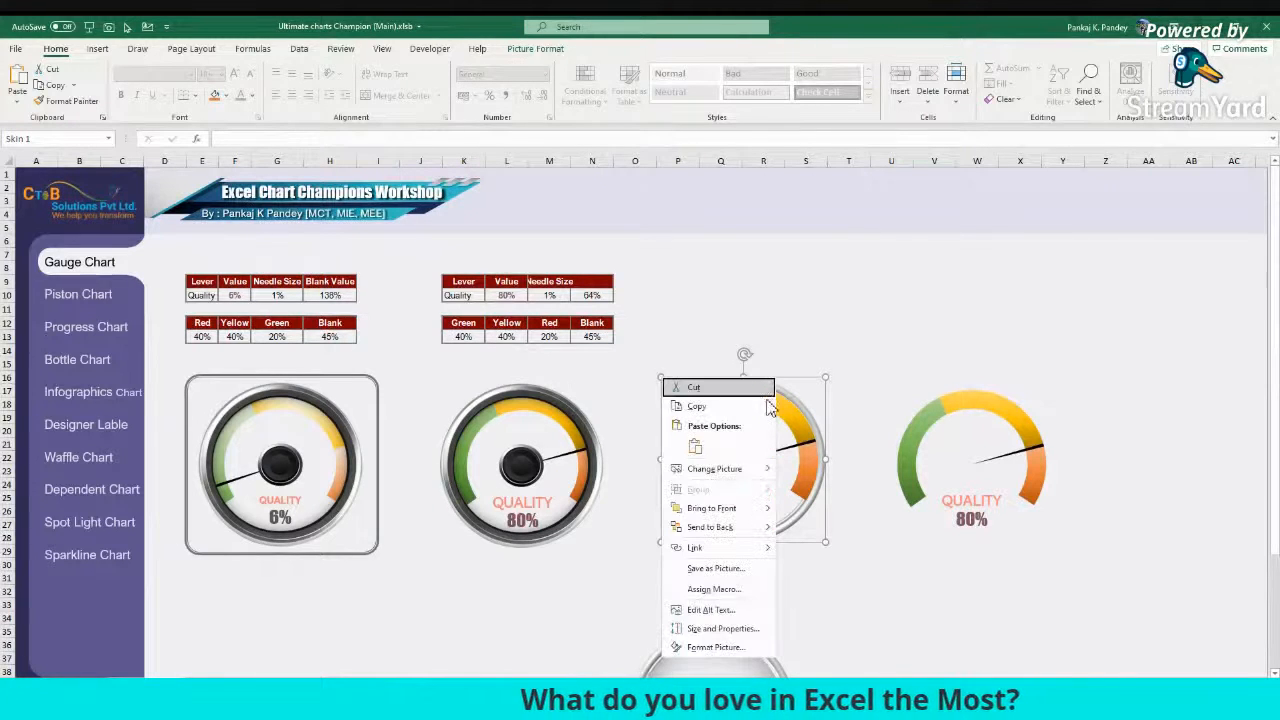
pyautogui.click(745, 508)
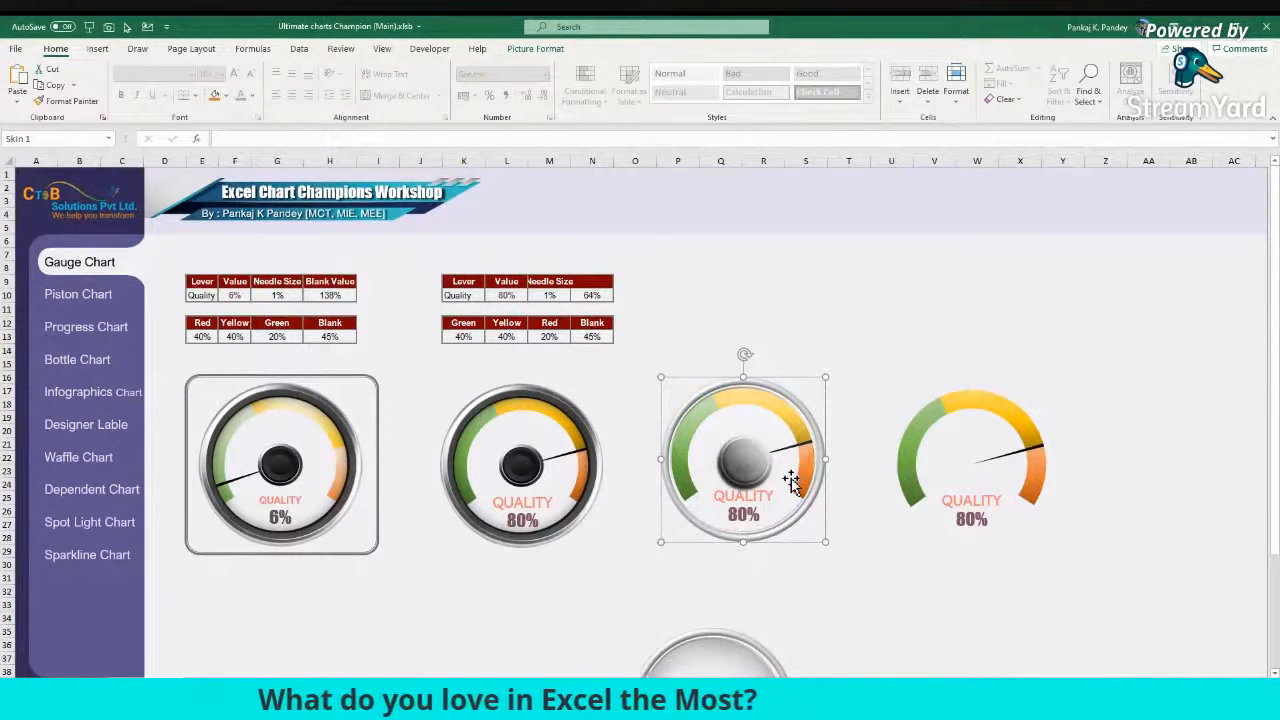
# Step: Place the last remaining dial skin over the third gauge group and bring it to the front
pyautogui.moveTo(735, 660); pyautogui.dragTo(996, 415)
pyautogui.rightClick(996, 415)
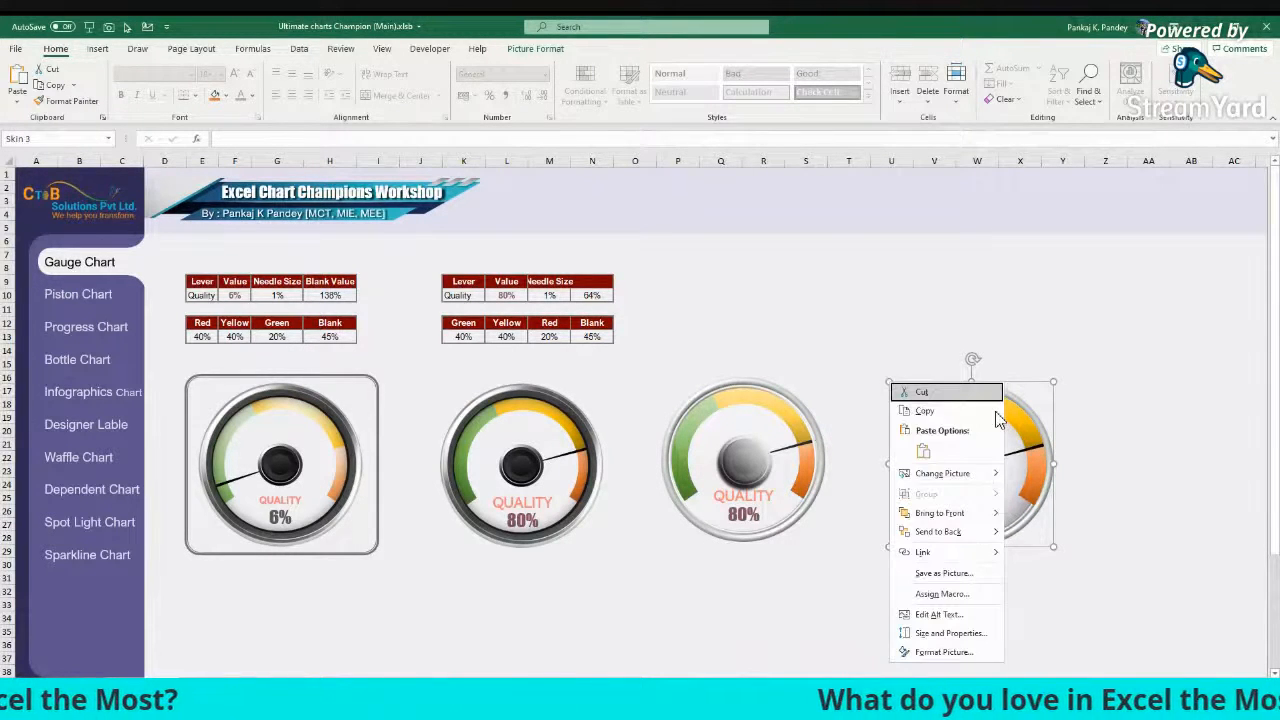
pyautogui.click(950, 510)
# Step: Replace the new gauges' Quality value in cell L10 with the formula =RAND()
pyautogui.press('Escape')
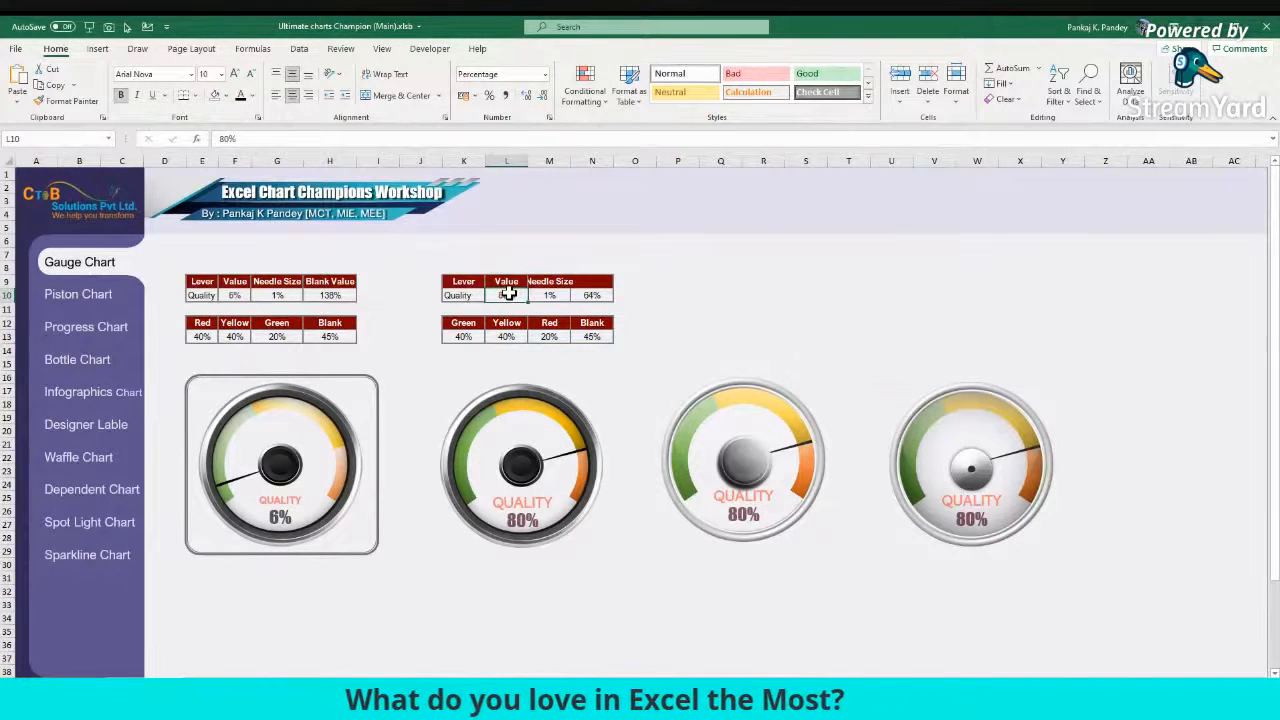
pyautogui.write('=rand()')
pyautogui.press('Return')
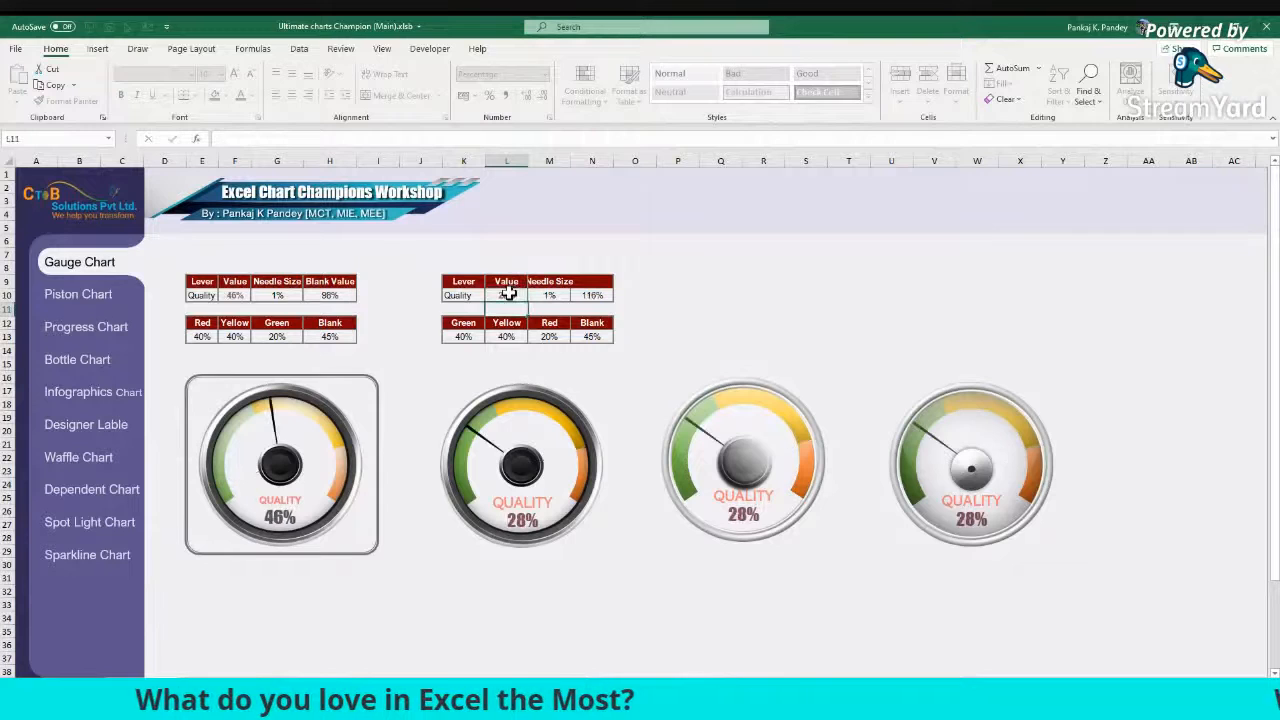
# Step: Recalculate the sheet repeatedly to check how the needles and percentage labels of all the gauges respond
pyautogui.press('F9')
pyautogui.press('F9')
pyautogui.press('F9')
pyautogui.press('F9')
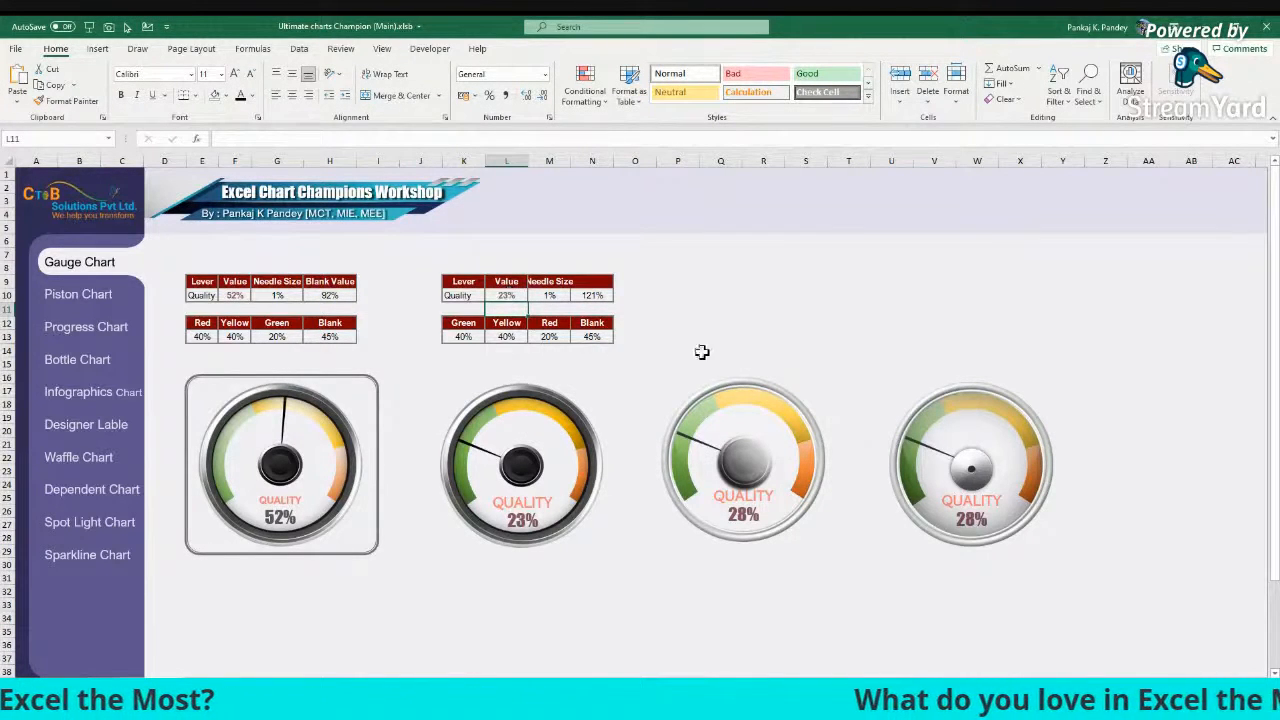
pyautogui.click(507, 294)
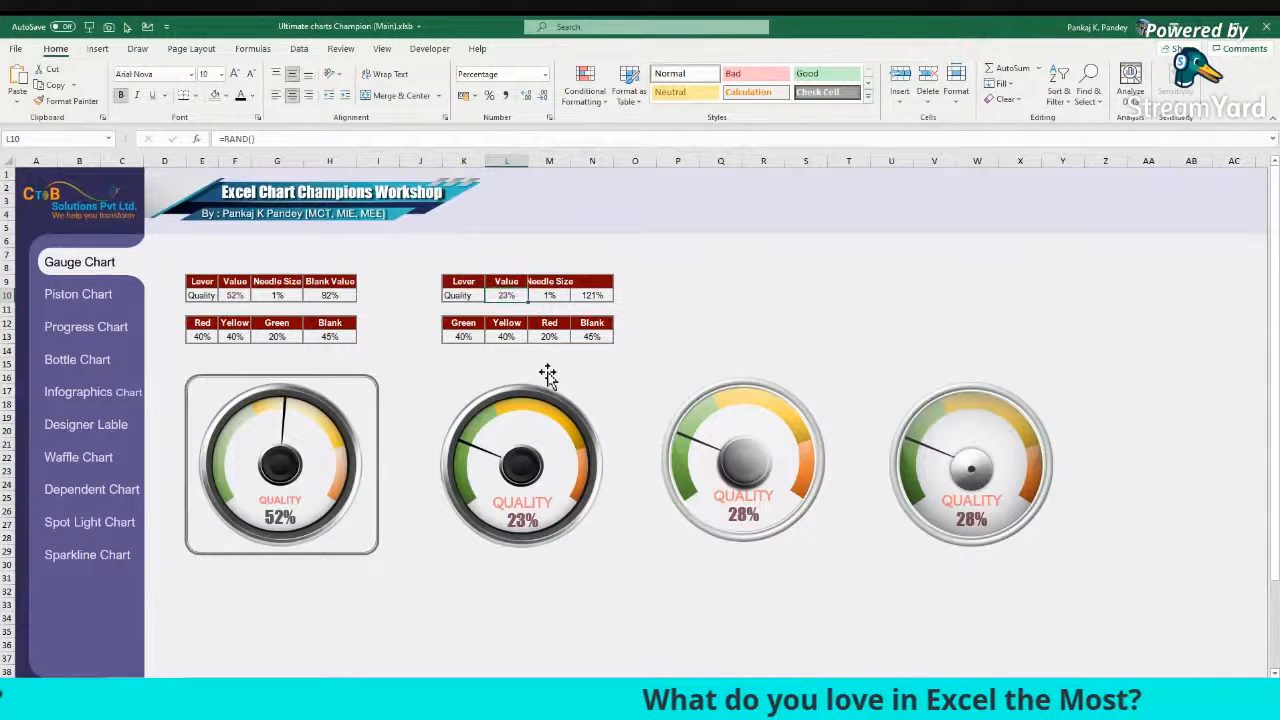
pyautogui.press('F9')
pyautogui.press('F9')
pyautogui.press('F9')
pyautogui.press('F9')
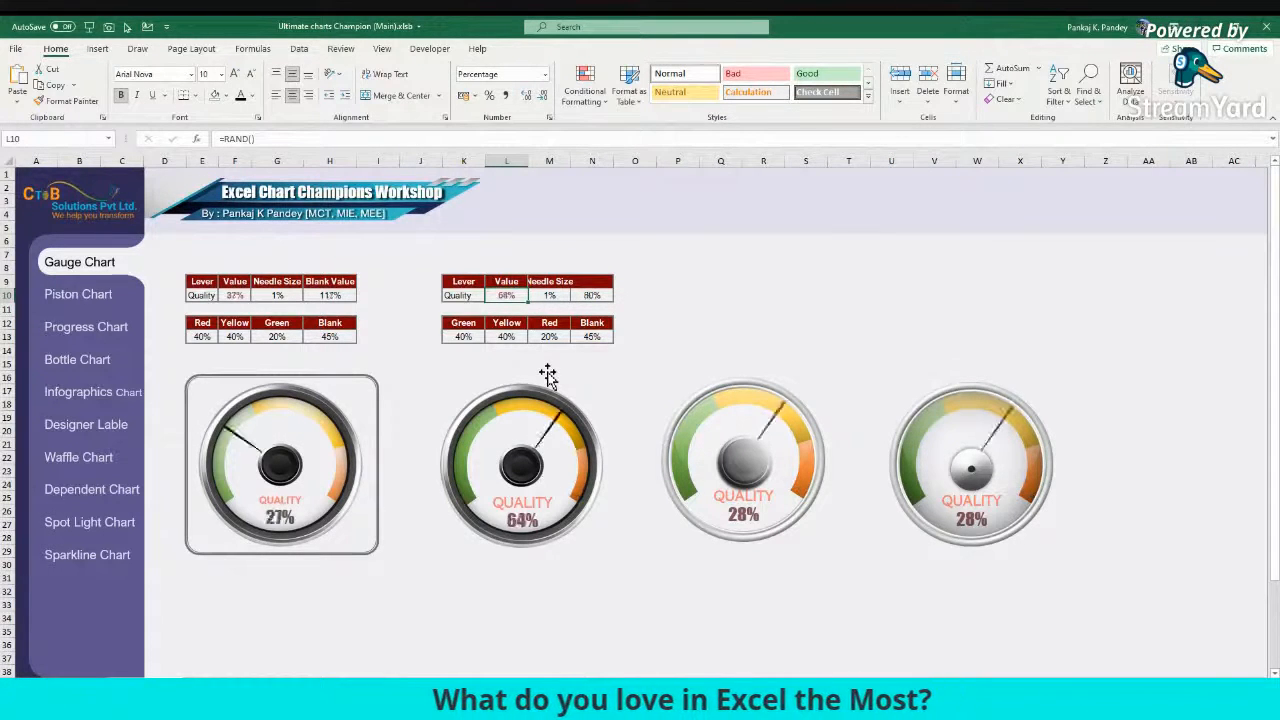
pyautogui.press('F9')
pyautogui.press('F9')
pyautogui.press('F9')
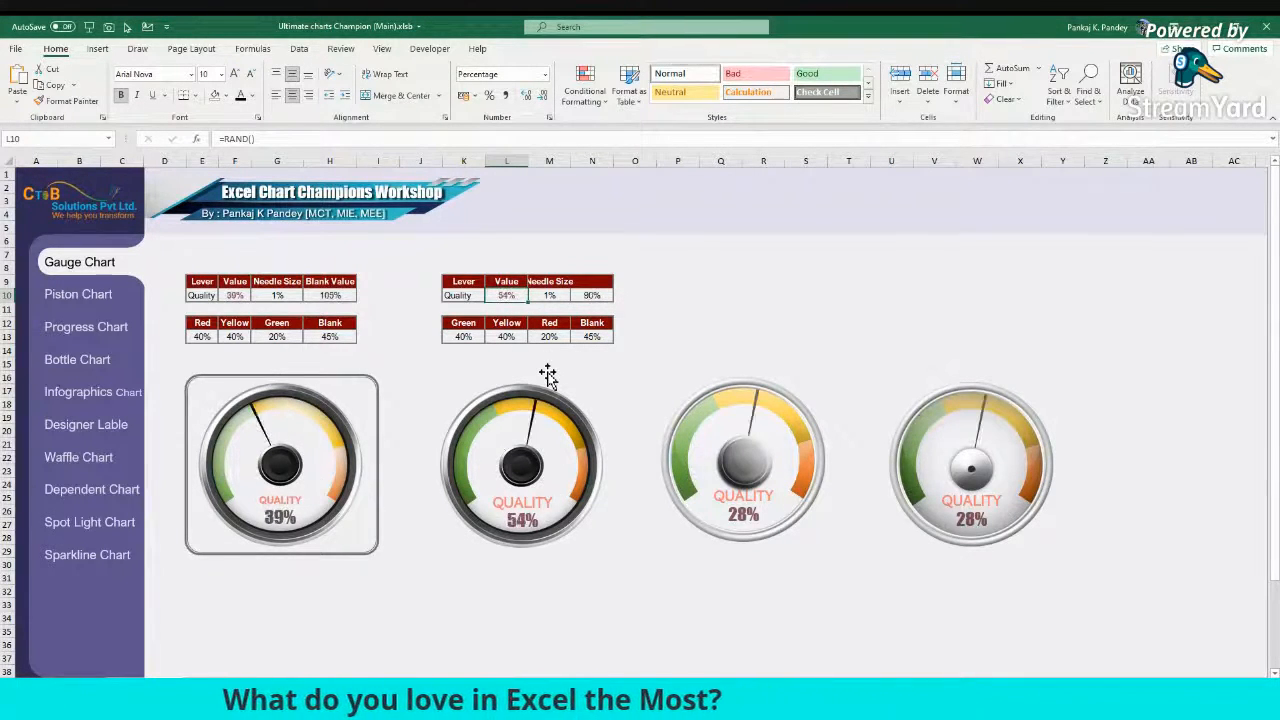
# Step: Draw a rounded rectangle about 7.36 cm high and 25.96 cm wide around the three skinned gauges
pyautogui.click(420, 564)
pyautogui.click(97, 48)
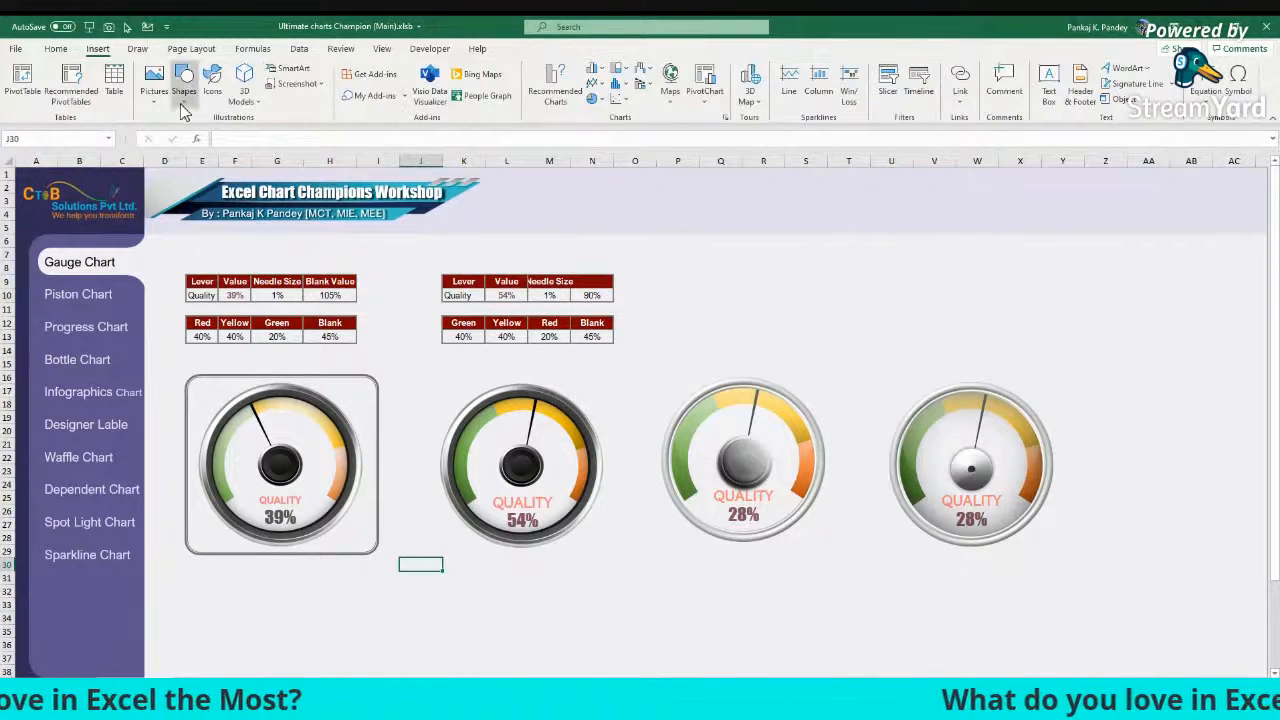
pyautogui.click(184, 82)
pyautogui.click(232, 138)
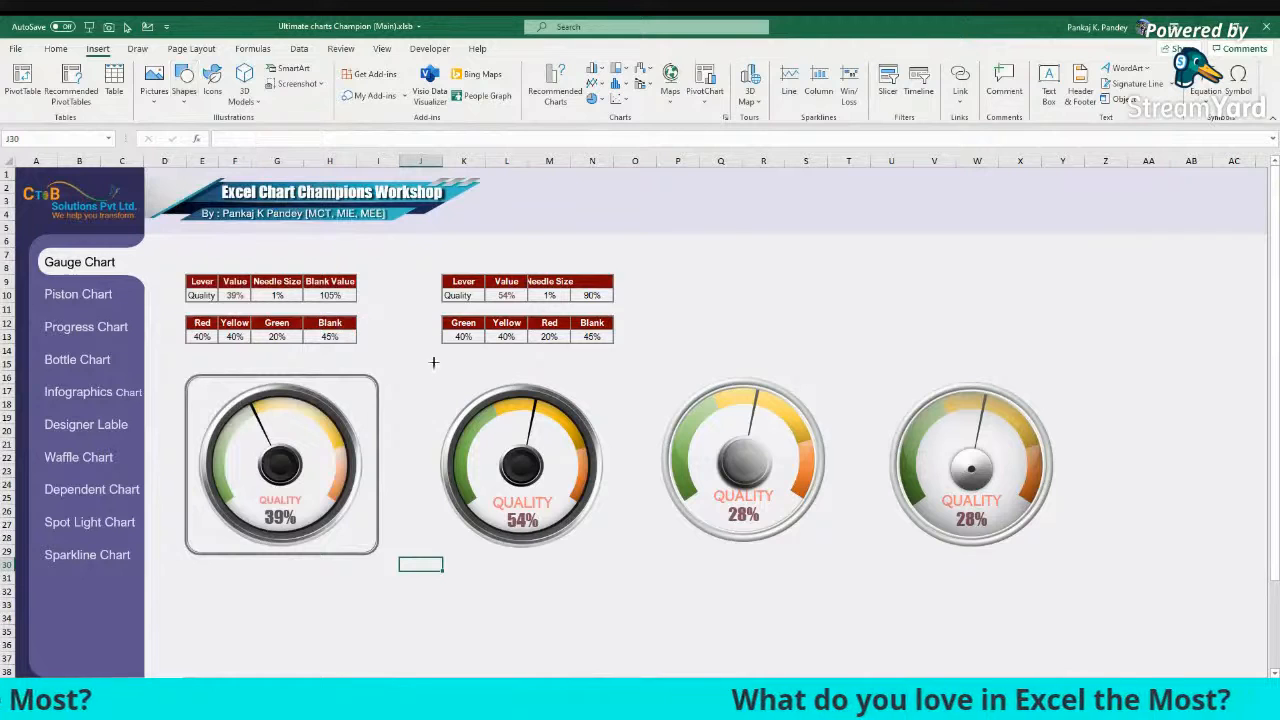
pyautogui.moveTo(427, 377); pyautogui.dragTo(1080, 558)
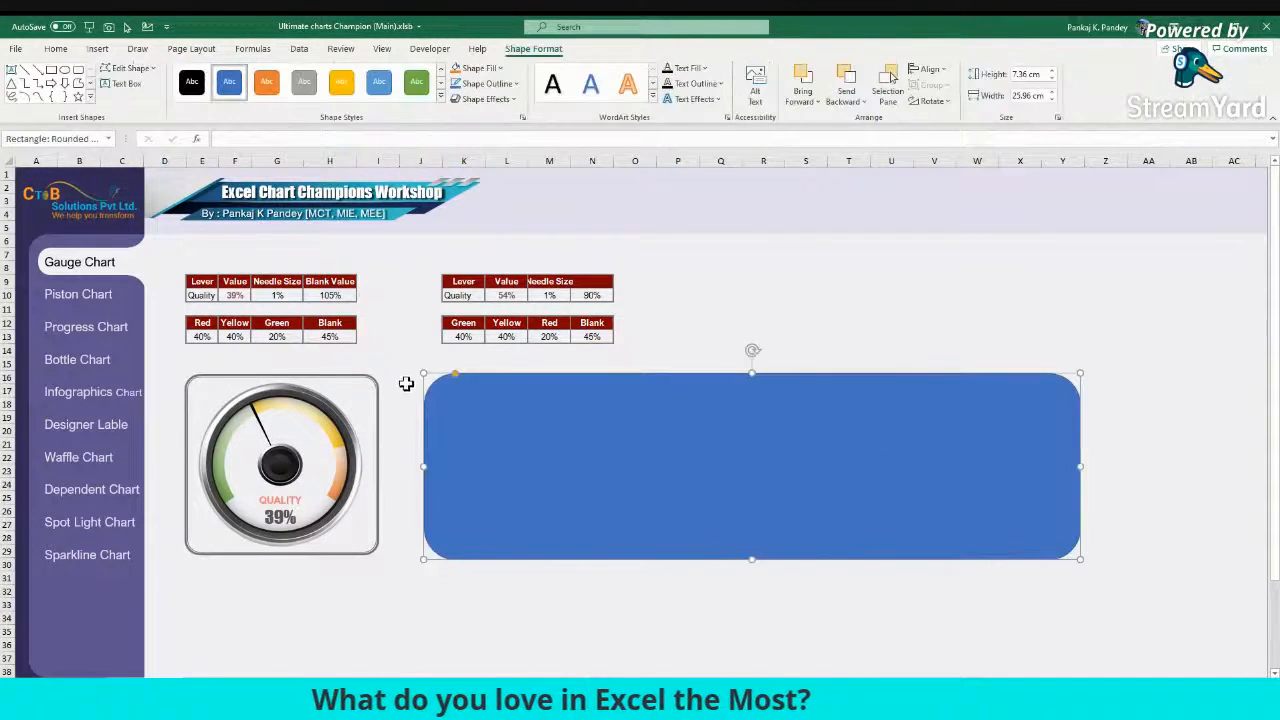
# Step: Remove the rounded rectangle's fill and reduce its corner rounding
pyautogui.rightClick(500, 418)
pyautogui.click(555, 407)
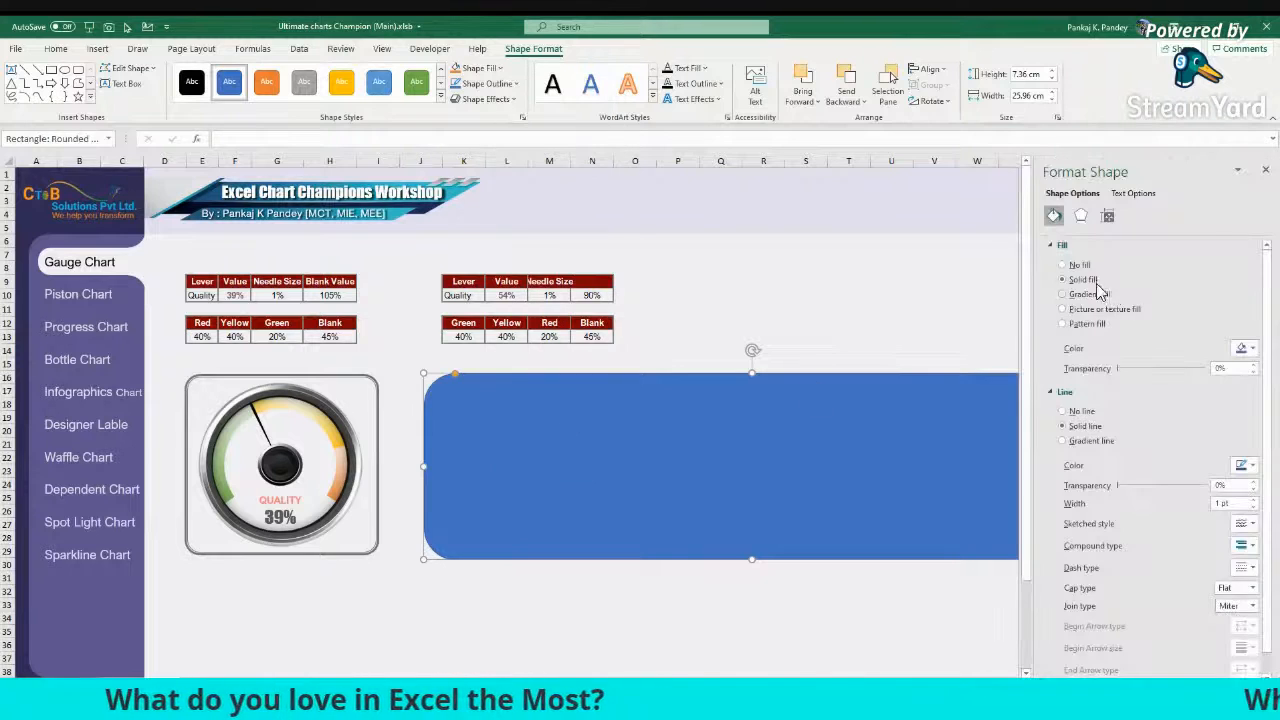
pyautogui.click(1078, 265)
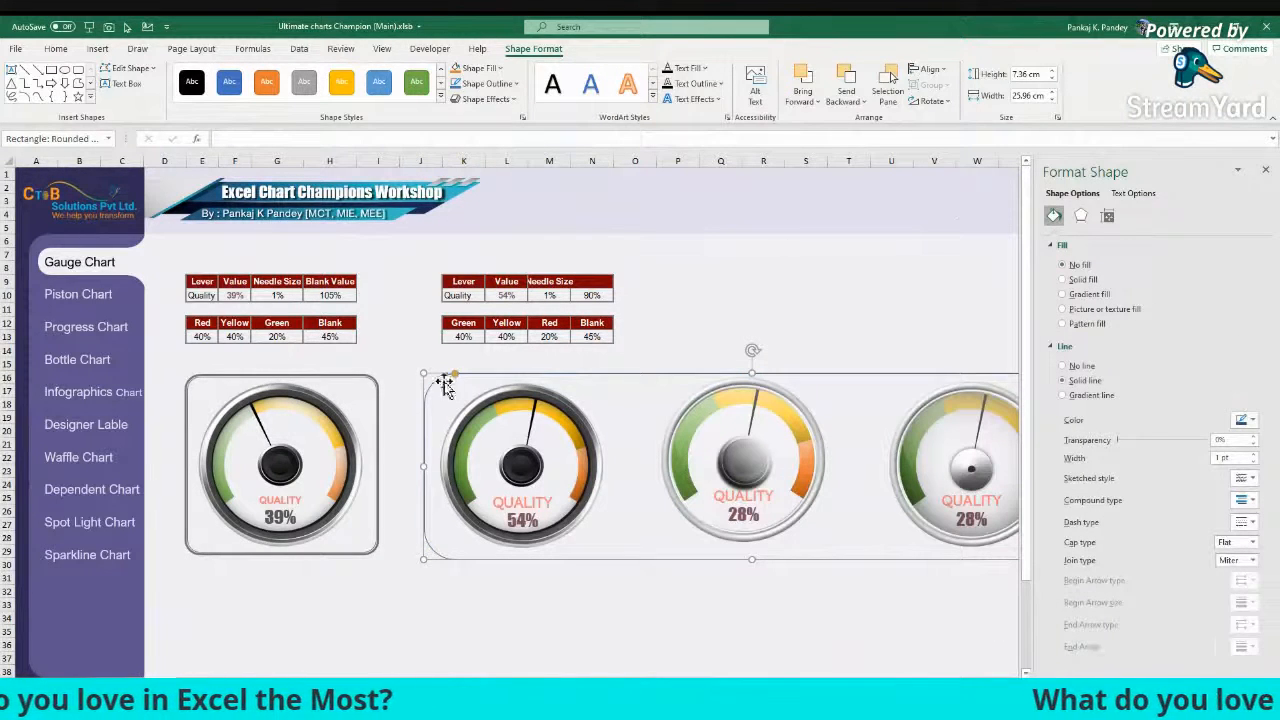
pyautogui.moveTo(455, 376); pyautogui.dragTo(444, 377)
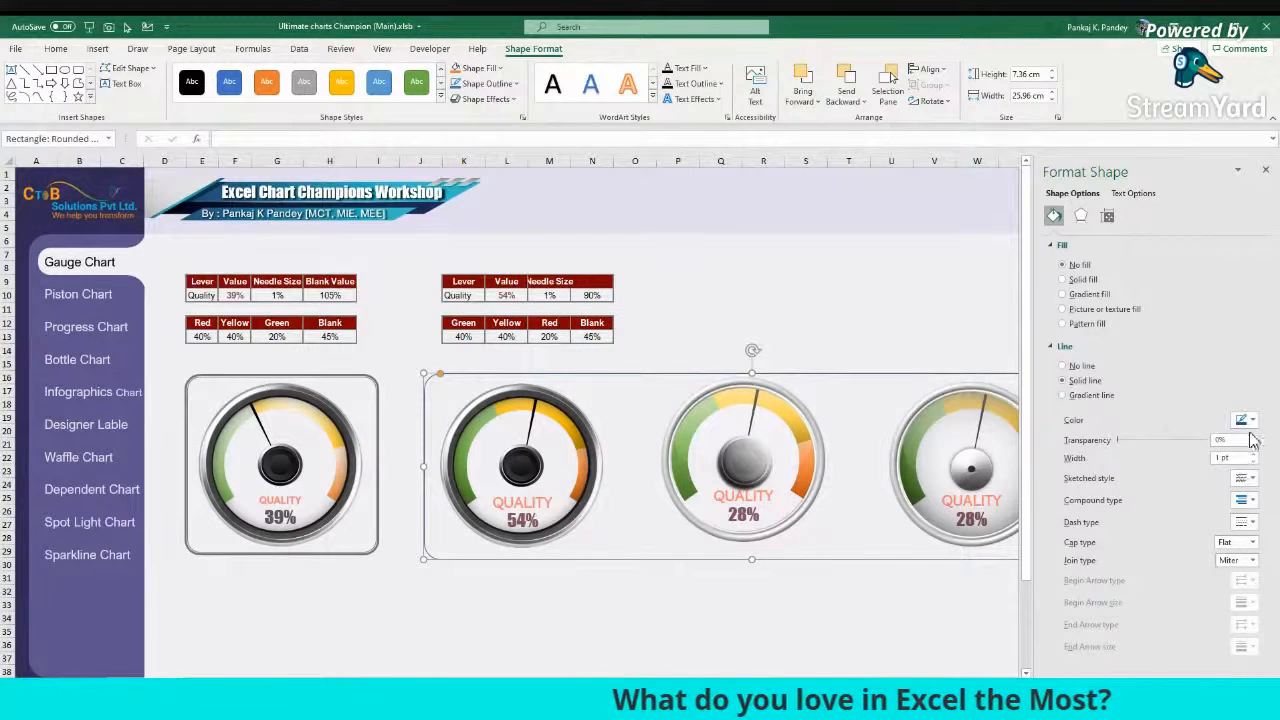
# Step: Give the frame a 5 pt grey outline with a multi-line compound type, and close the formatting pane
pyautogui.write('5')
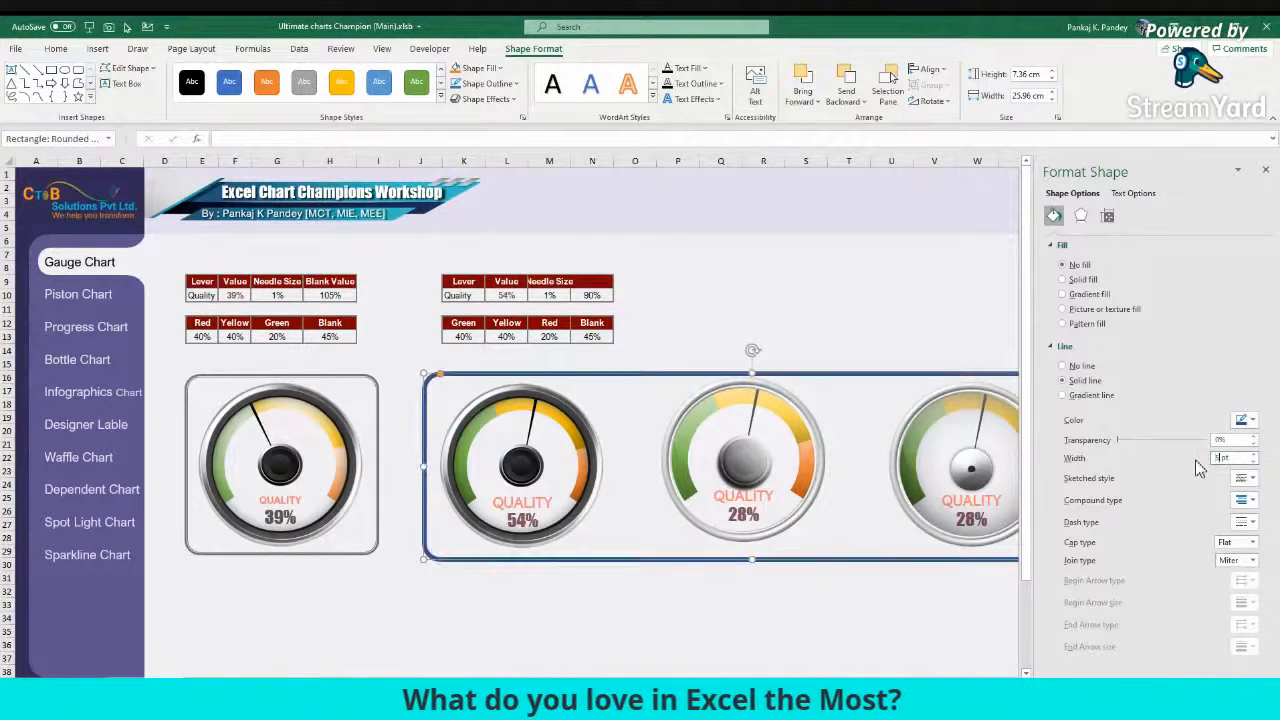
pyautogui.click(1253, 505)
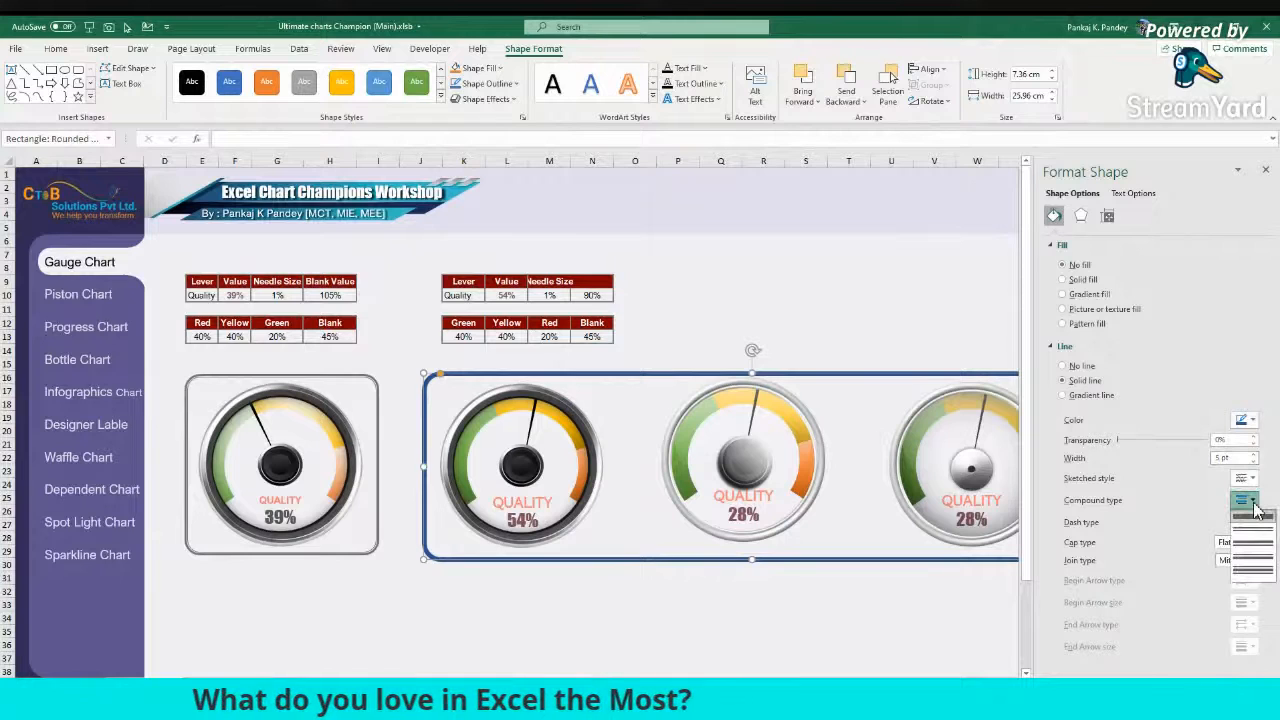
pyautogui.click(1255, 546)
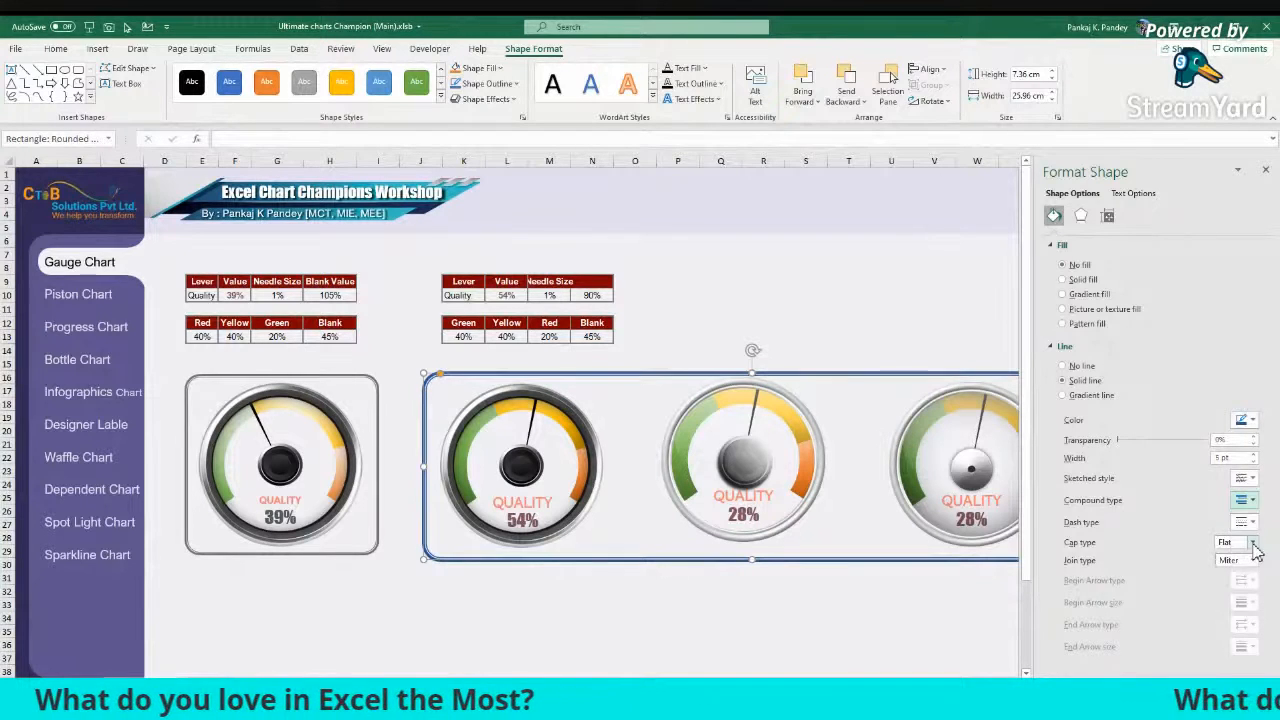
pyautogui.click(1254, 422)
pyautogui.click(1182, 482)
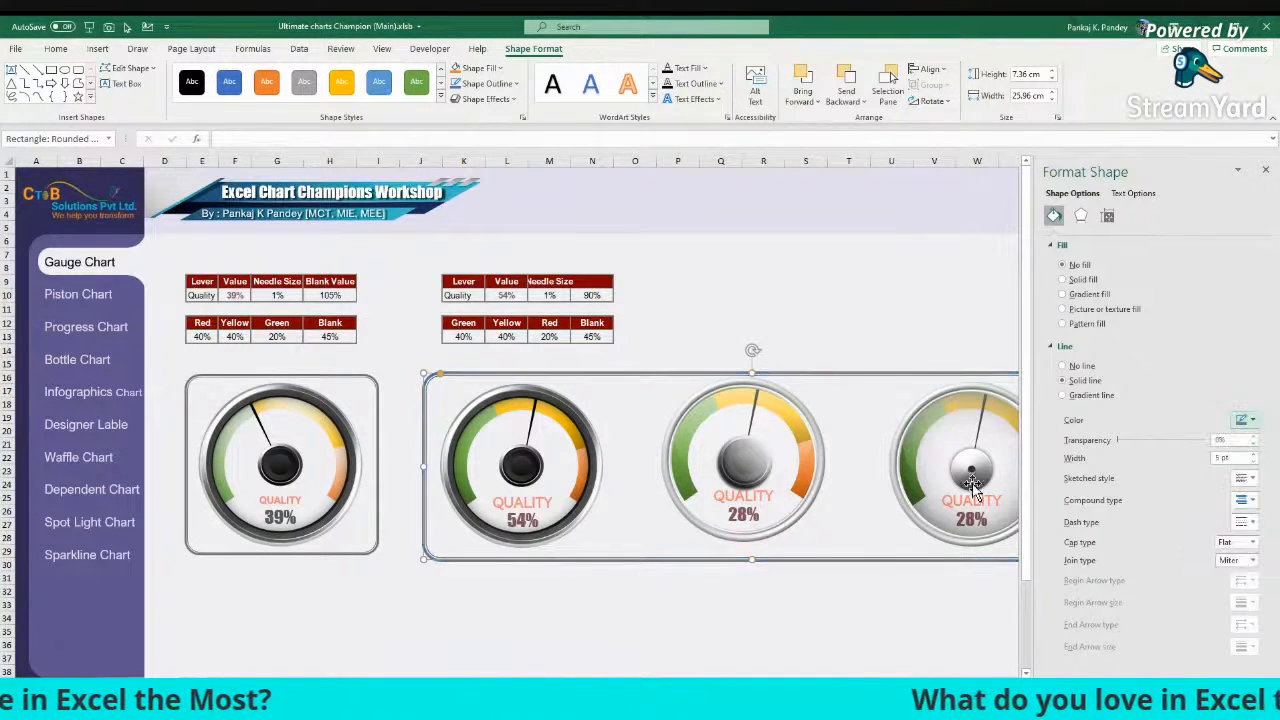
pyautogui.click(764, 618)
pyautogui.click(1265, 170)
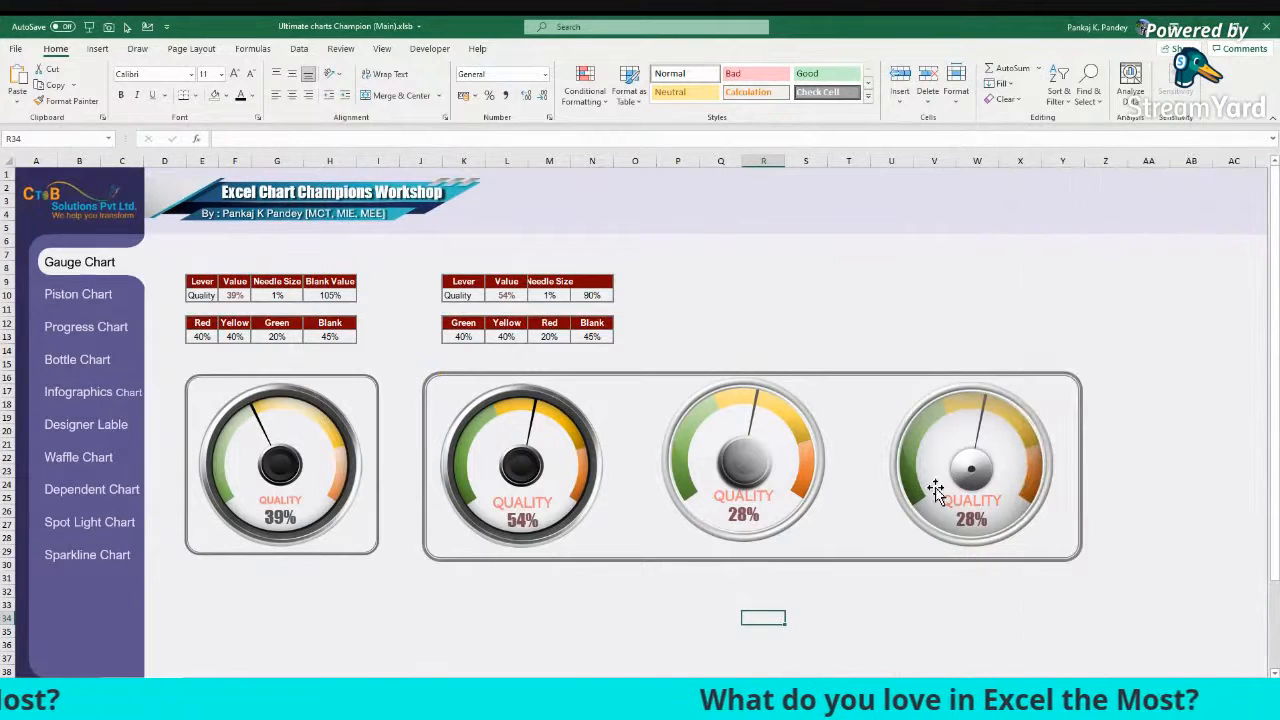
# Step: Nudge the frame around the three gauges slightly upward, deselect it, and recalculate the sheet to test the gauges
pyautogui.click(709, 375)
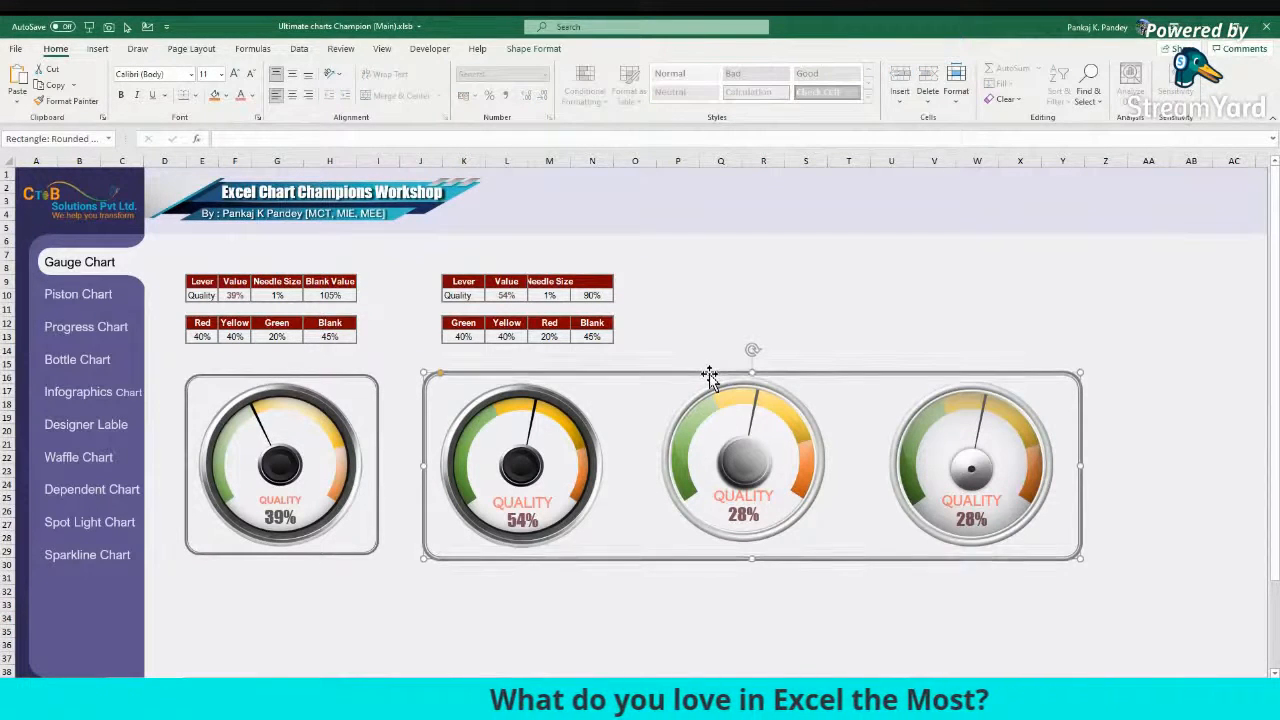
pyautogui.press('Up')
pyautogui.press('Up')
pyautogui.press('Up')
pyautogui.press('Escape')
pyautogui.press('F9')
pyautogui.press('F9')
pyautogui.press('F9')
pyautogui.press('F9')
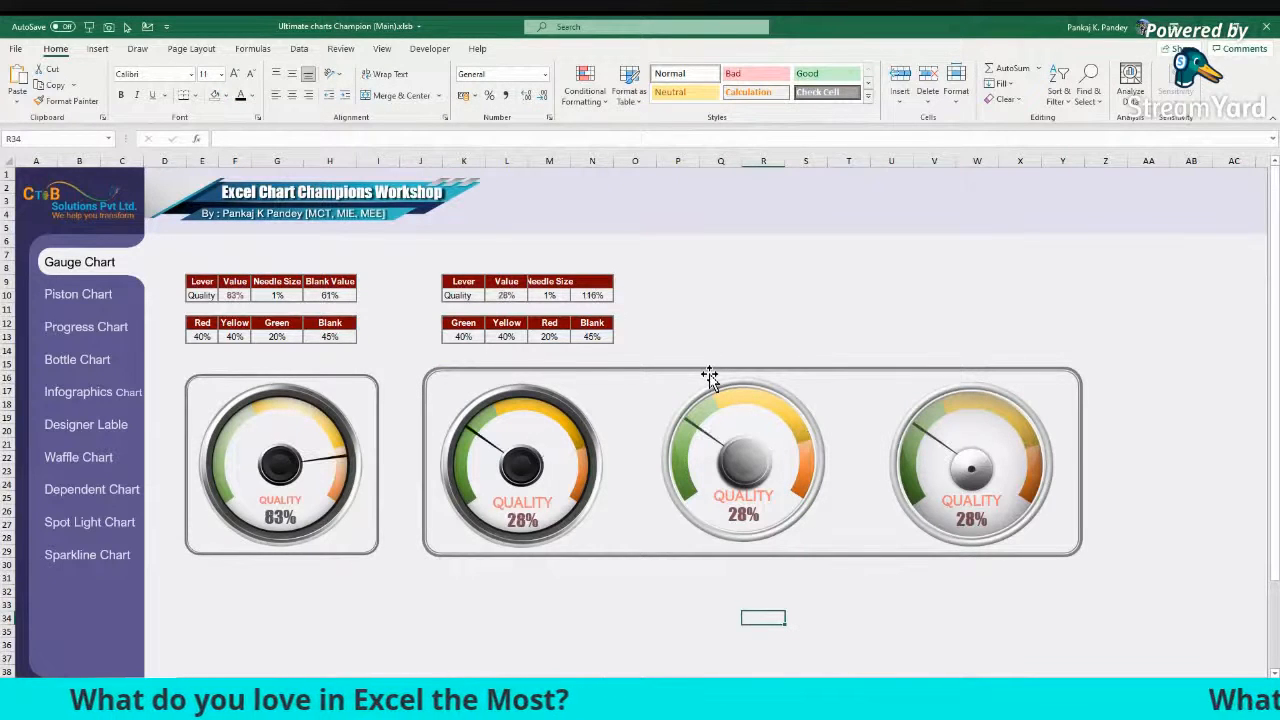
pyautogui.click(674, 318)
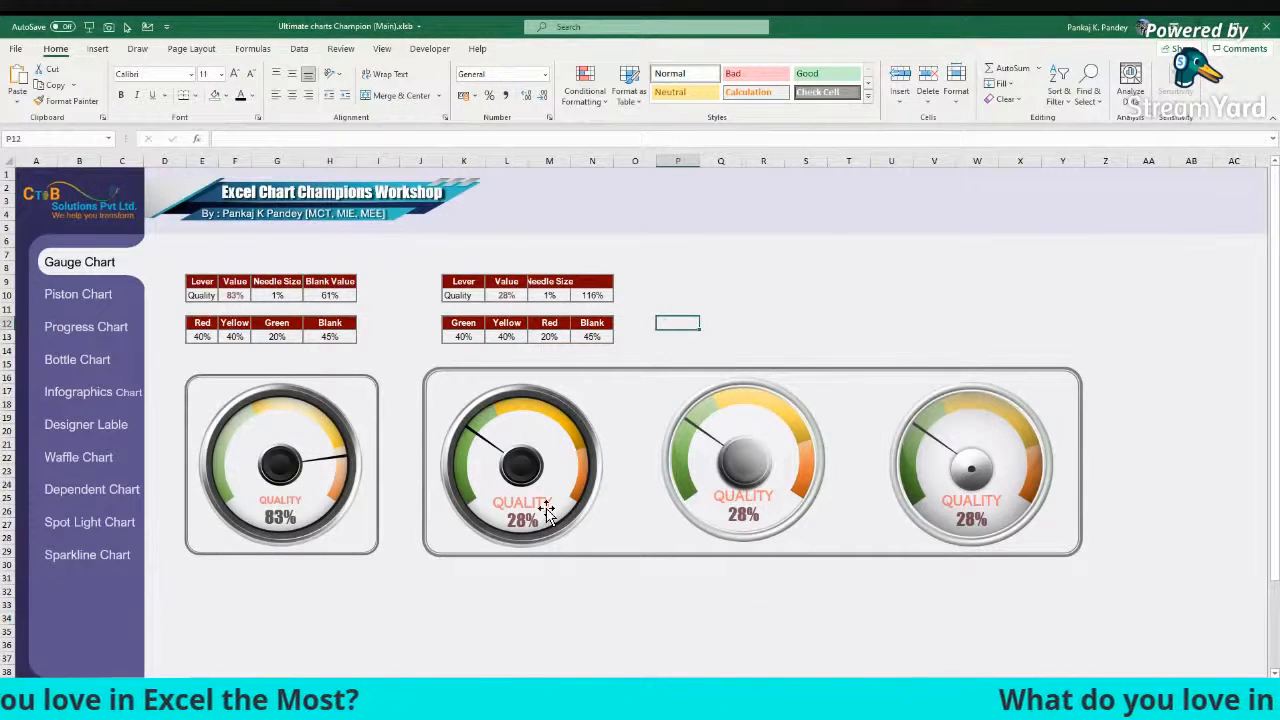
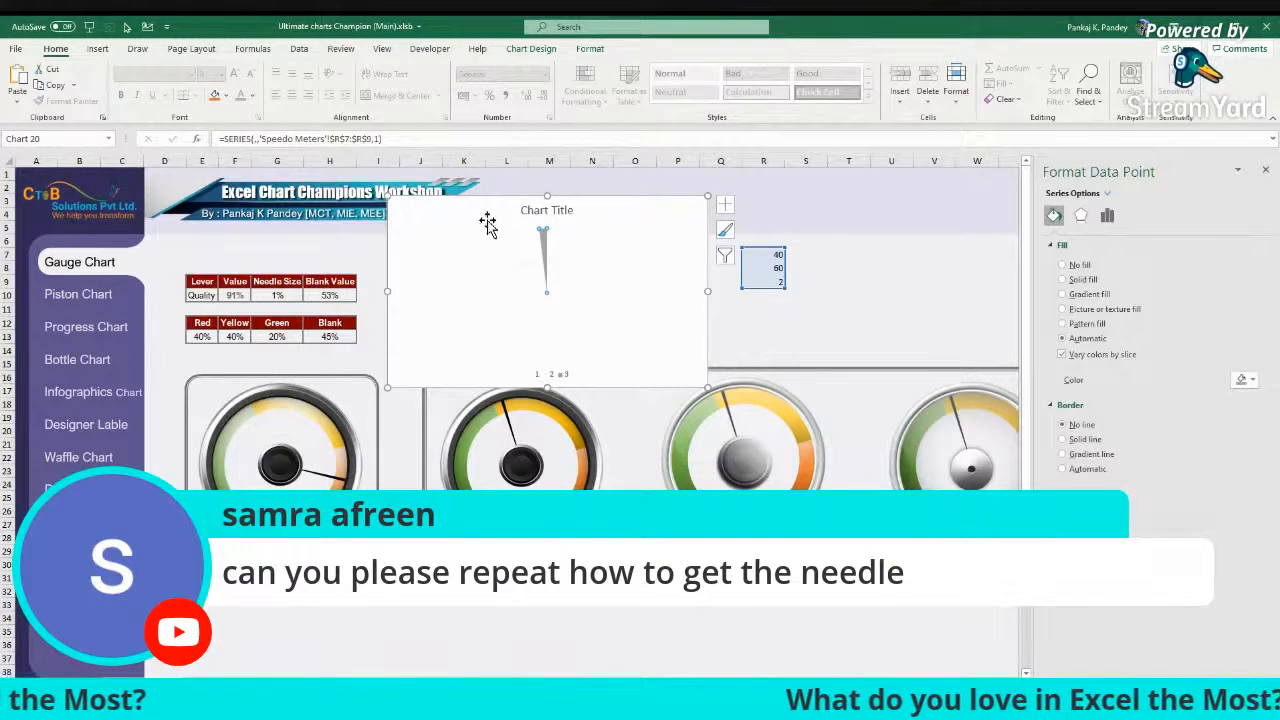
# Step: Try 2, 5 and 1 as the sample pie chart's needle slice value in cell R9, ending with a dash
pyautogui.click(778, 285)
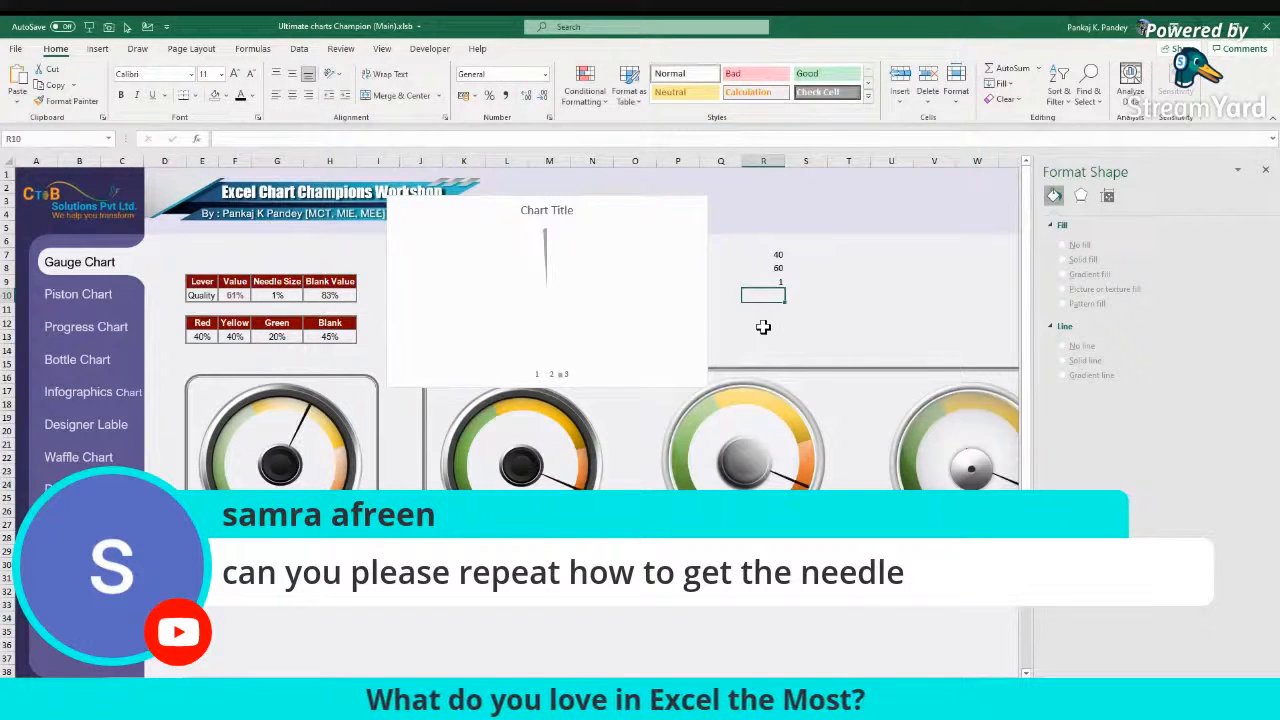
pyautogui.write('2')
pyautogui.press('Return')
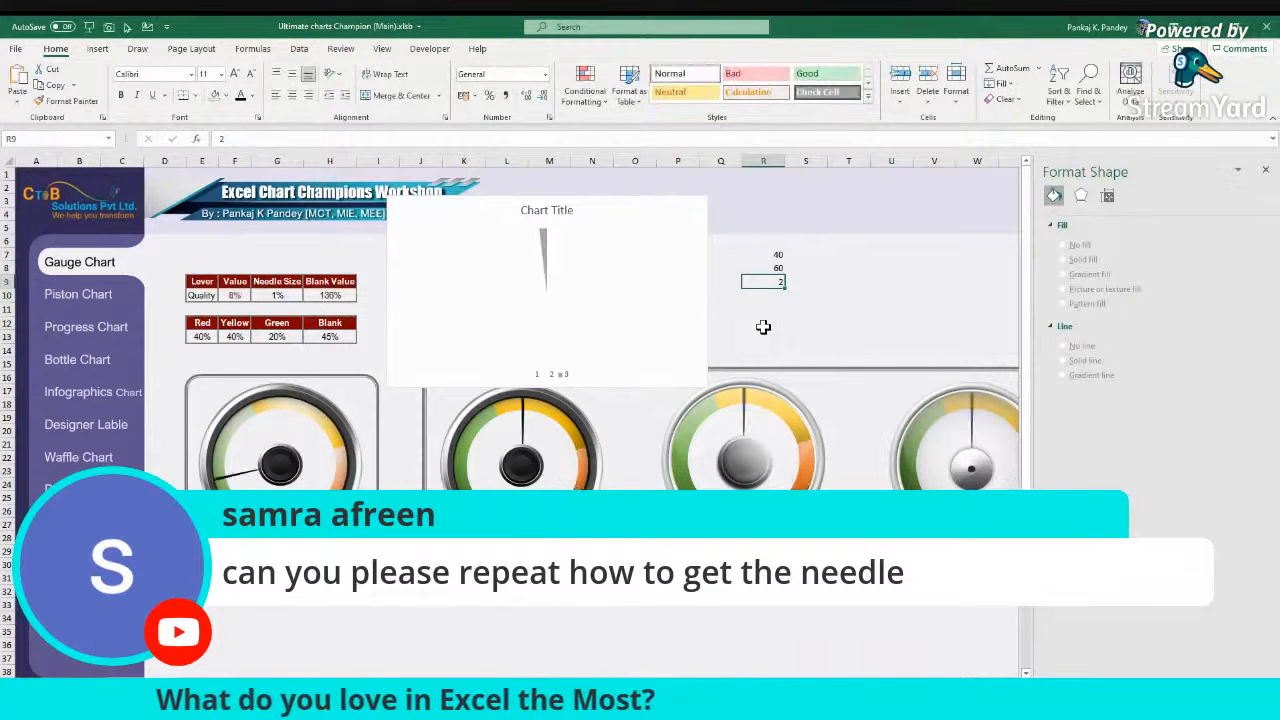
pyautogui.press('Up')
pyautogui.write('5')
pyautogui.press('Return')
pyautogui.press('Up')
pyautogui.write('1')
pyautogui.press('Return')
pyautogui.press('Up')
pyautogui.write('.')
# Step: Move the sample needle pie chart clear of the second gauge's data tables and select its plot area
pyautogui.click(583, 300)
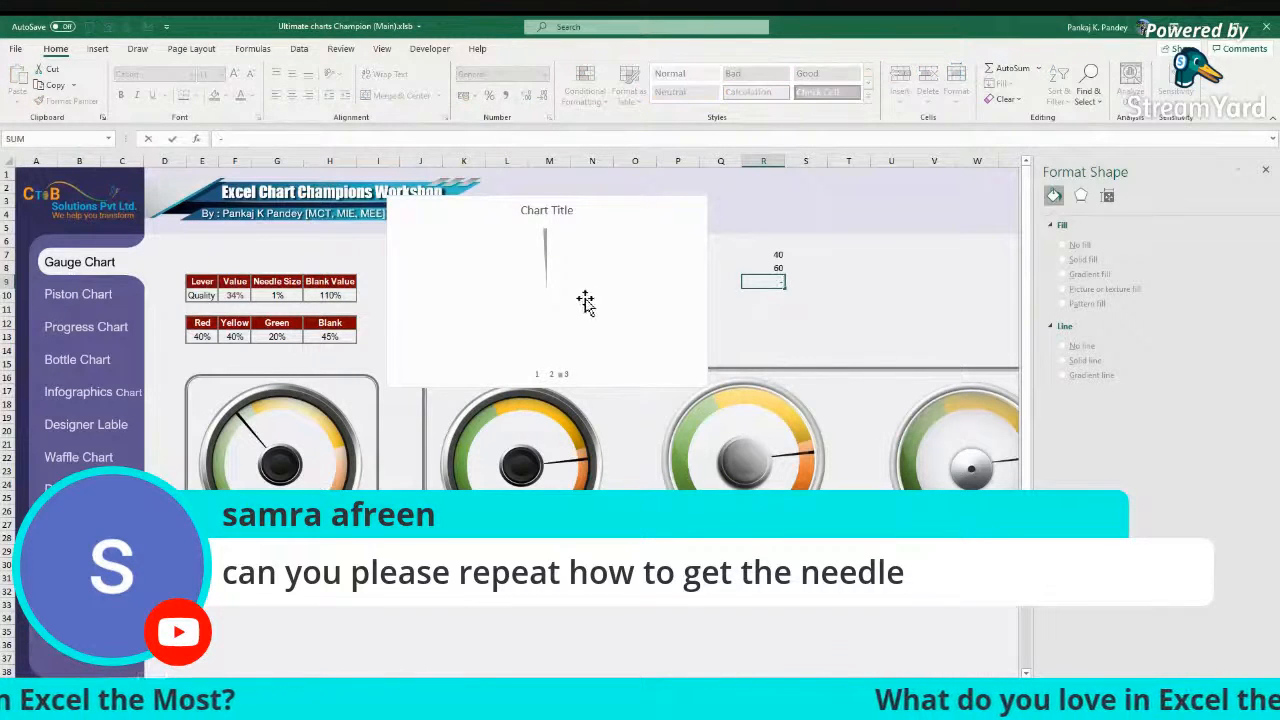
pyautogui.moveTo(563, 209); pyautogui.dragTo(775, 278)
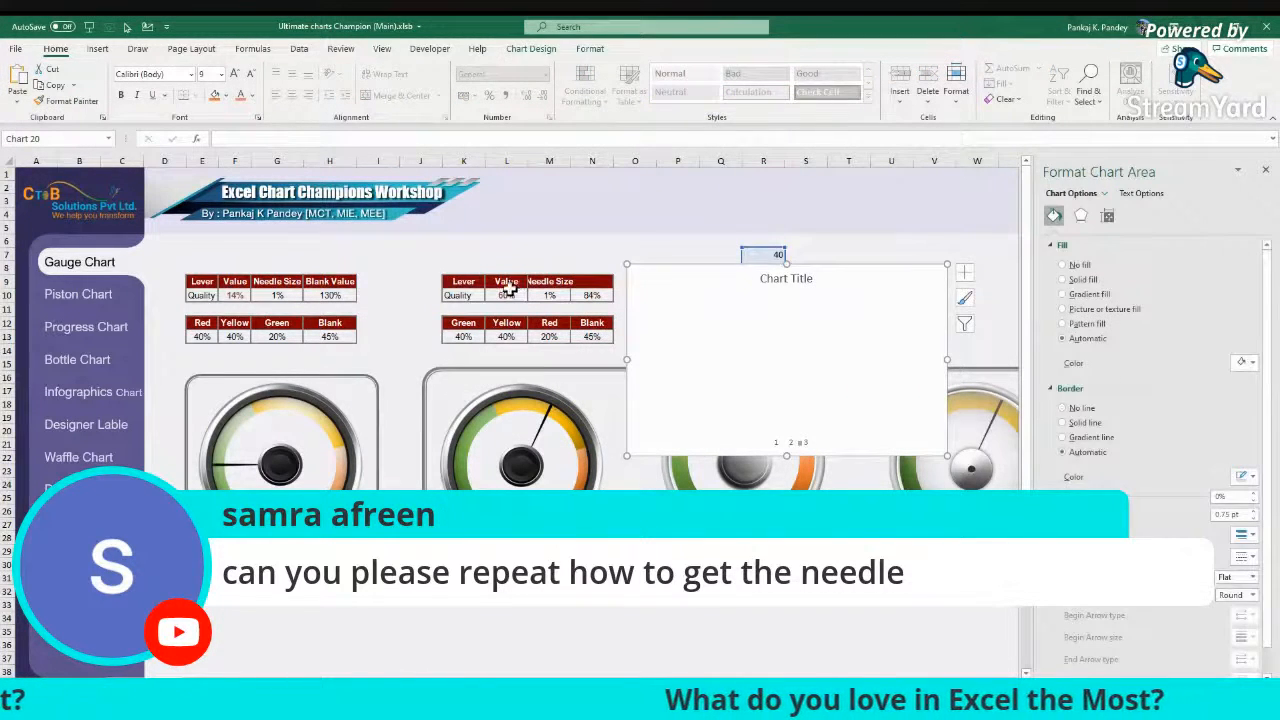
pyautogui.click(592, 295)
pyautogui.click(831, 334)
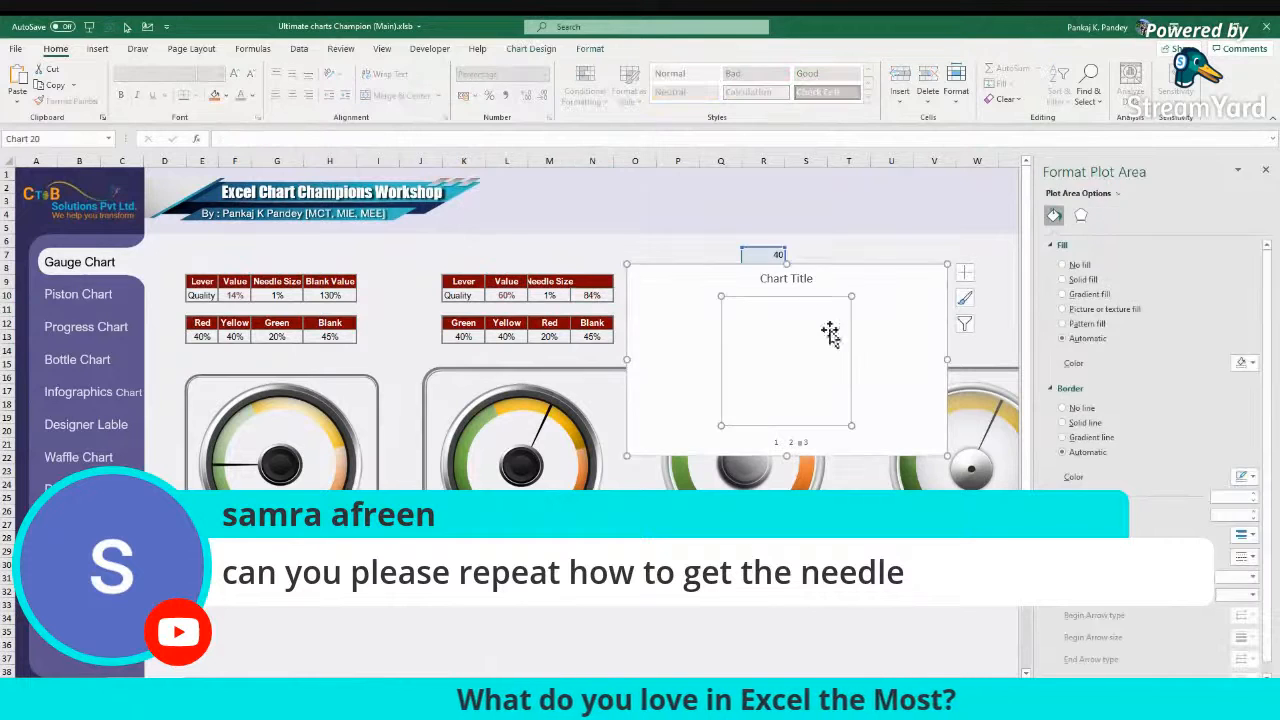
# Step: Delete the sample needle pie chart, clear its data in R7:R10, and close the formatting pane
pyautogui.click(877, 263)
pyautogui.click(745, 268)
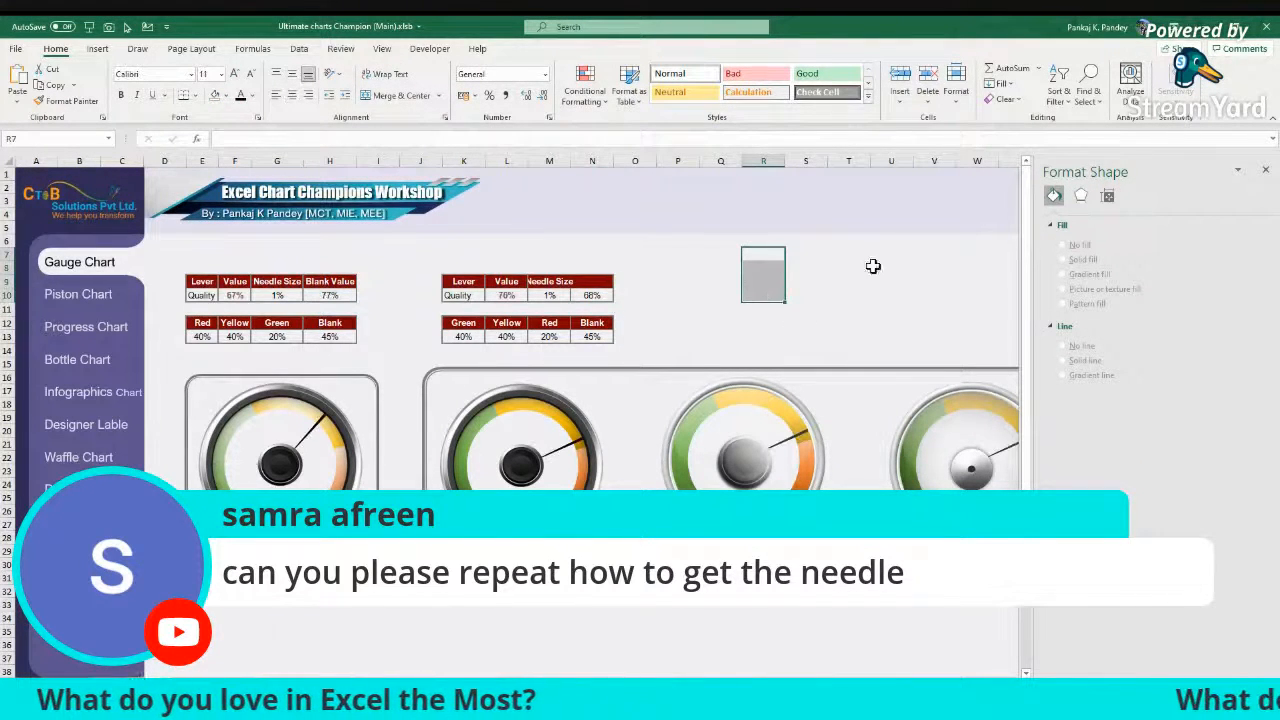
pyautogui.click(1265, 170)
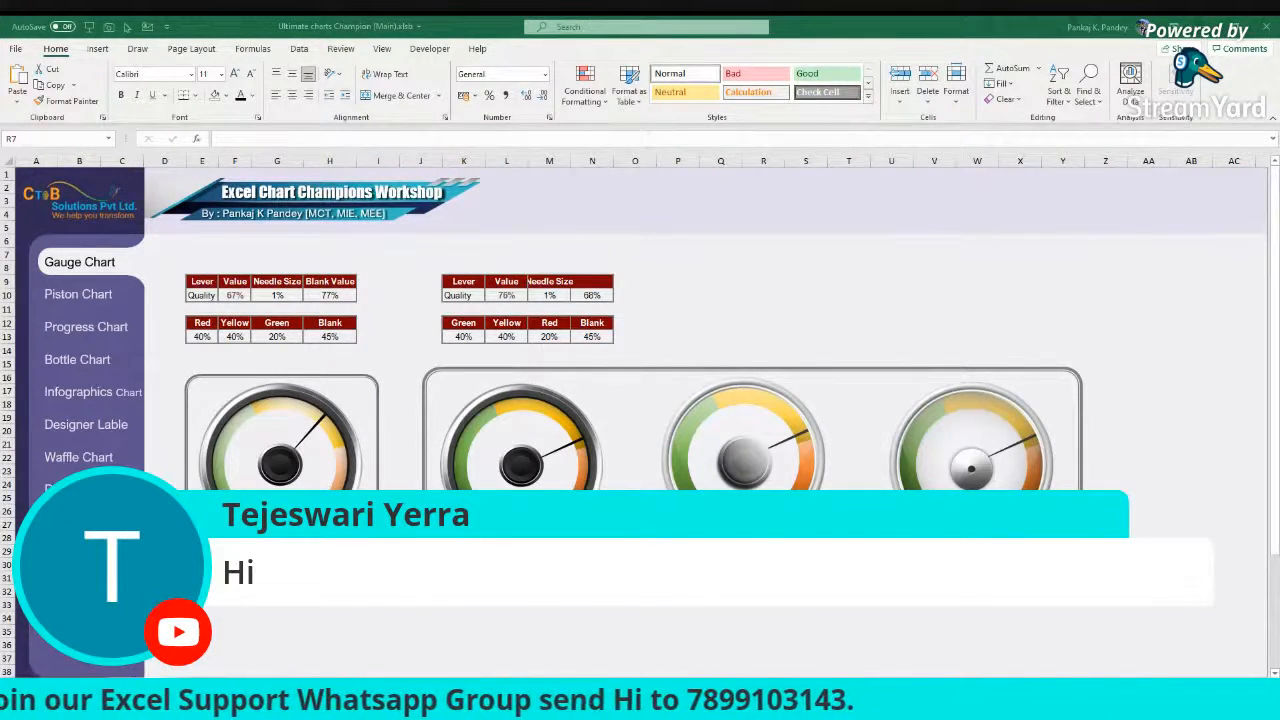
pyautogui.hotkey('ctrl', 'v')
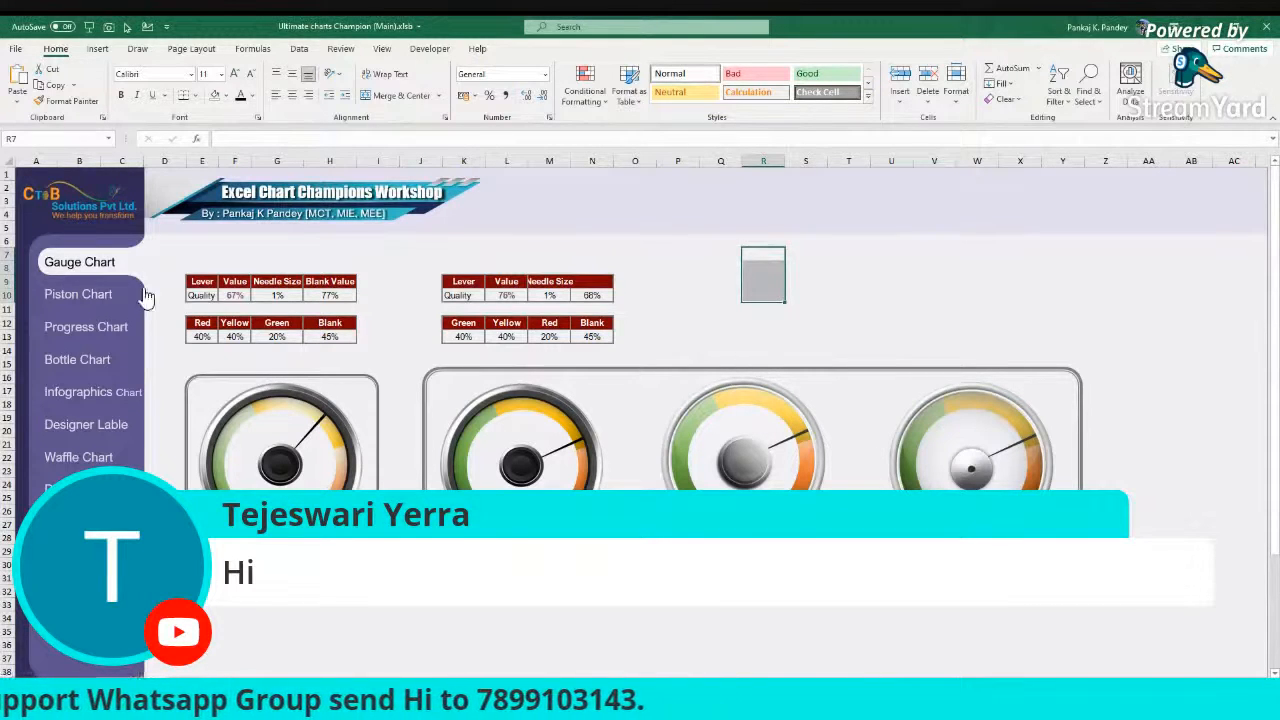
# Step: Open the Piston Chart sheet and copy the table's Weeks and Values columns, headers included, to M9
pyautogui.click(88, 302)
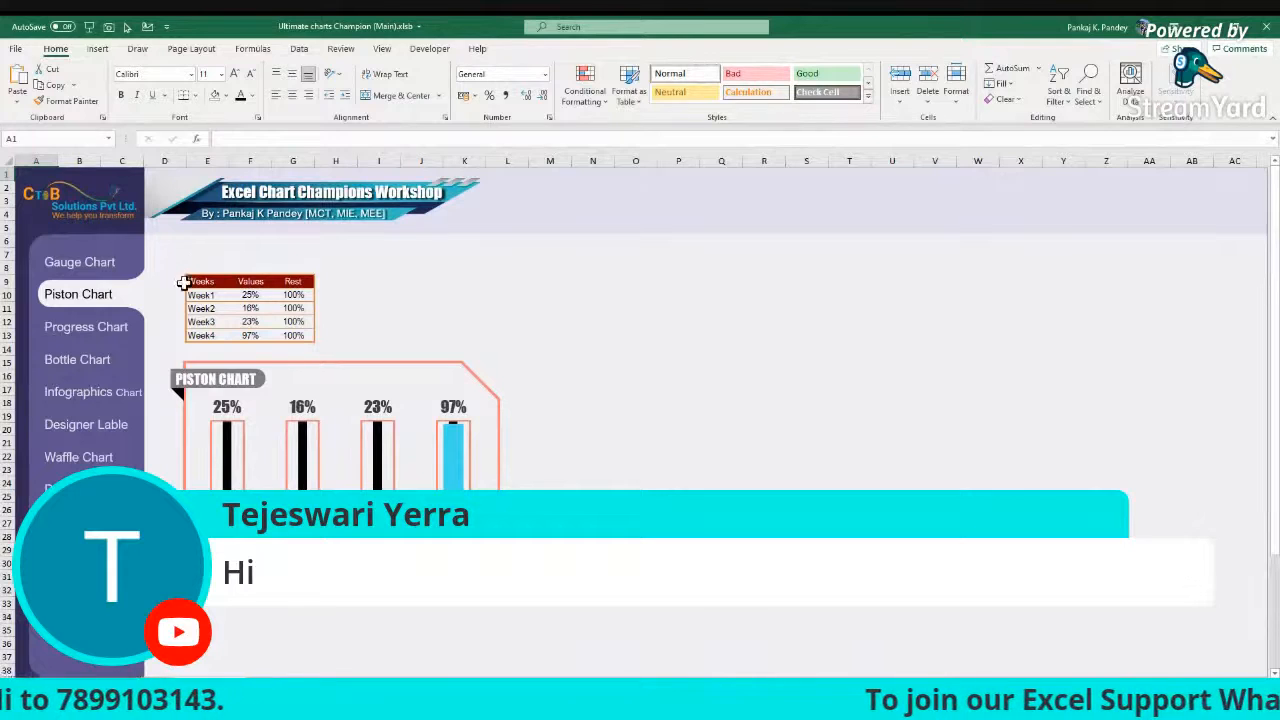
pyautogui.moveTo(197, 287); pyautogui.dragTo(250, 336)
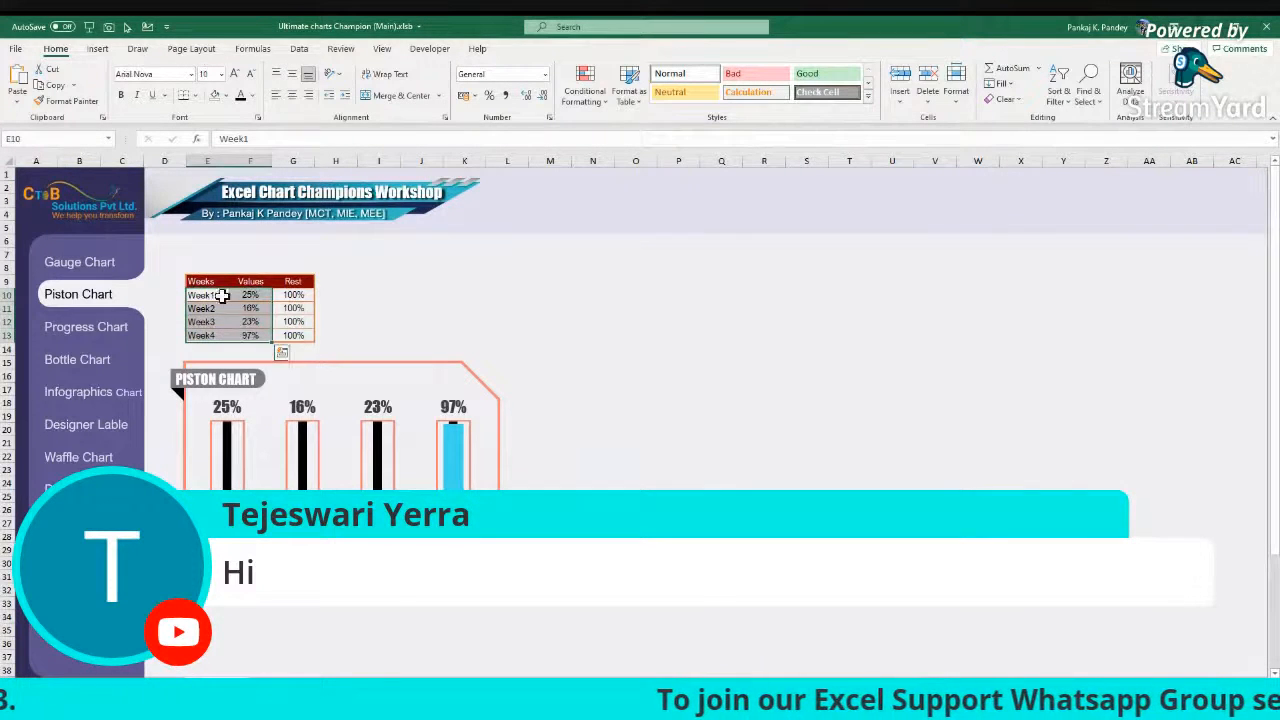
pyautogui.moveTo(222, 287); pyautogui.dragTo(256, 336)
pyautogui.hotkey('ctrl', 'c')
pyautogui.click(546, 283)
pyautogui.hotkey('ctrl', 'v')
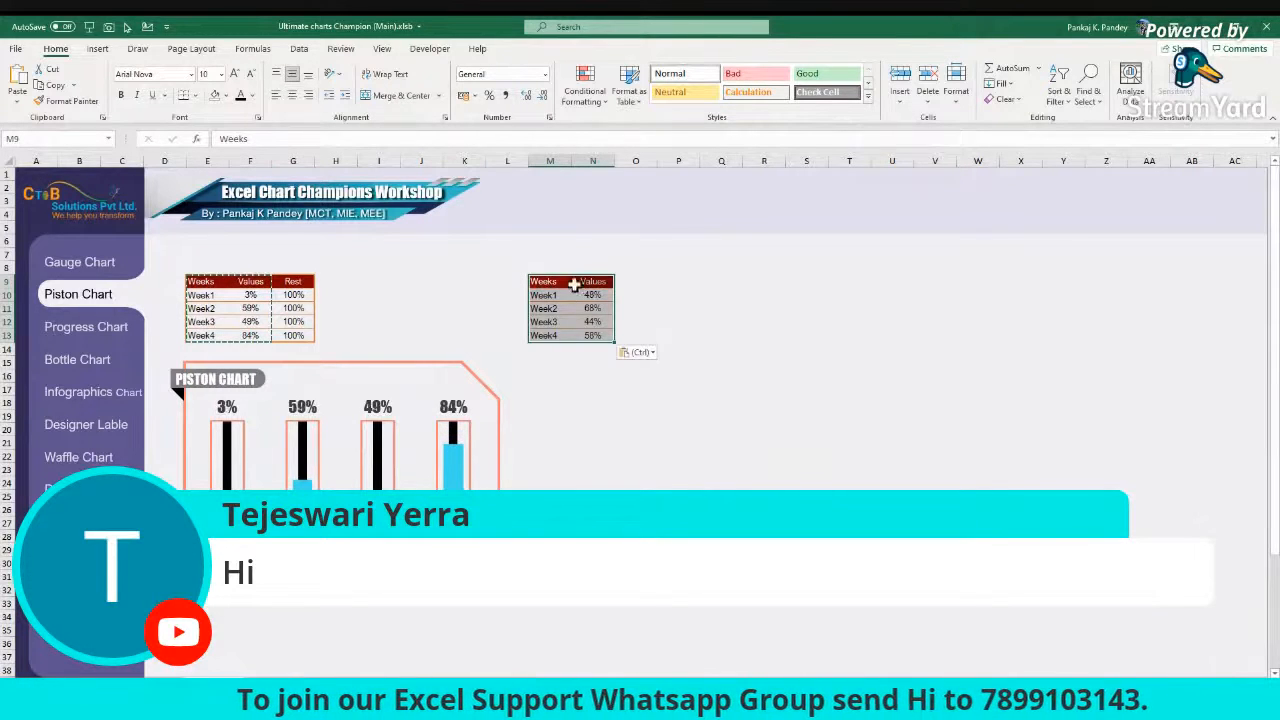
# Step: Insert a clustered column chart from the copied Weeks and Values data and move it clear of the table
pyautogui.moveTo(593, 283); pyautogui.dragTo(590, 333)
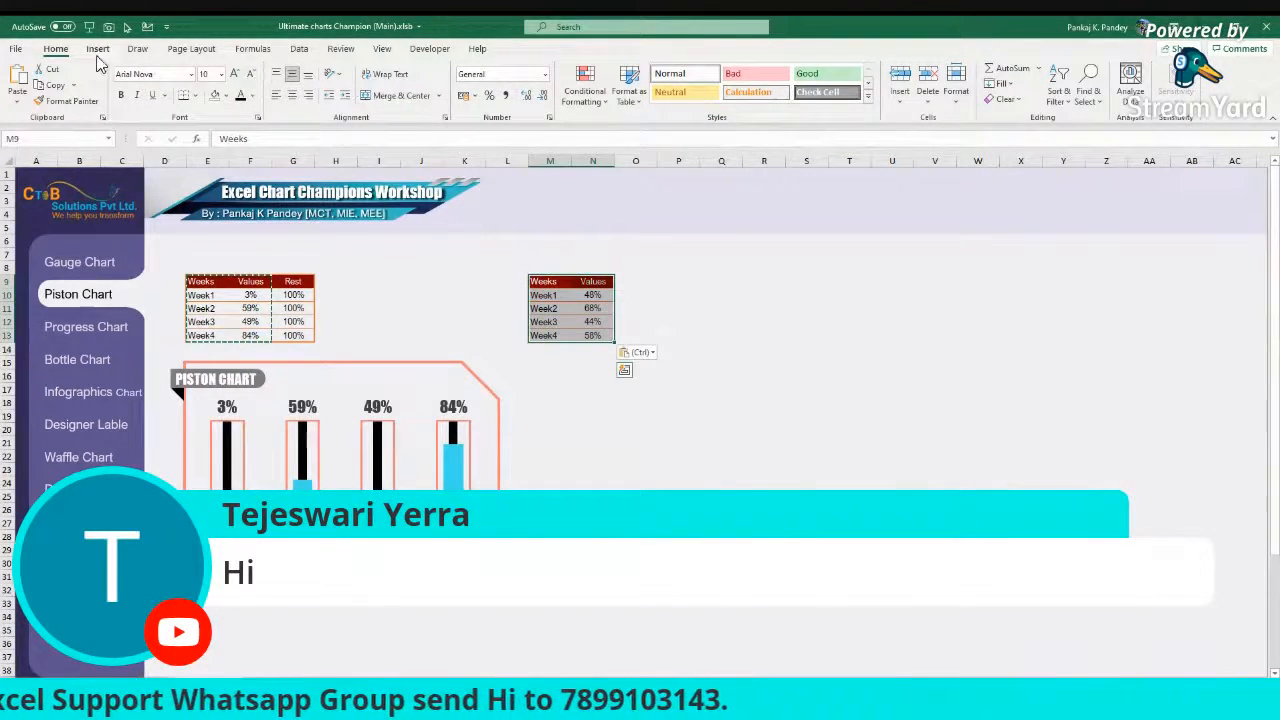
pyautogui.click(97, 48)
pyautogui.click(594, 74)
pyautogui.click(606, 96)
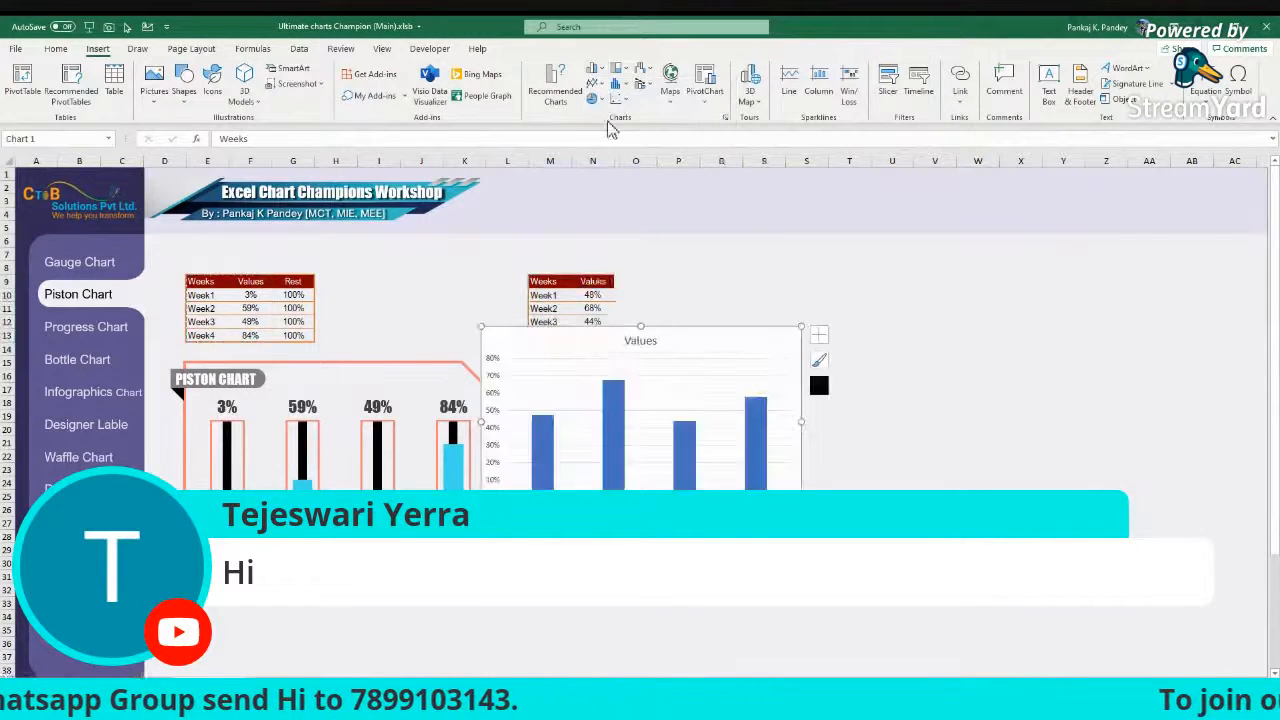
pyautogui.moveTo(708, 318); pyautogui.dragTo(946, 301)
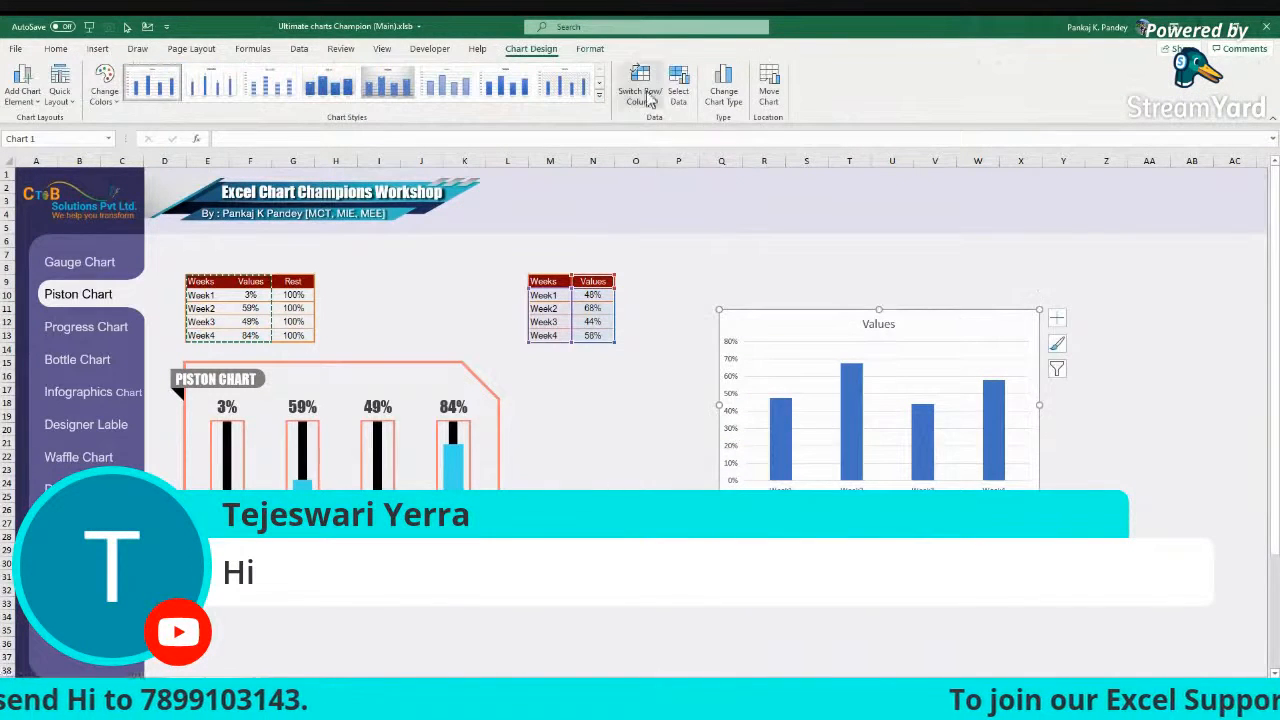
# Step: Try two gallery styles on the Values column chart, ending with the one that has gradient-shaded blue columns
pyautogui.click(599, 98)
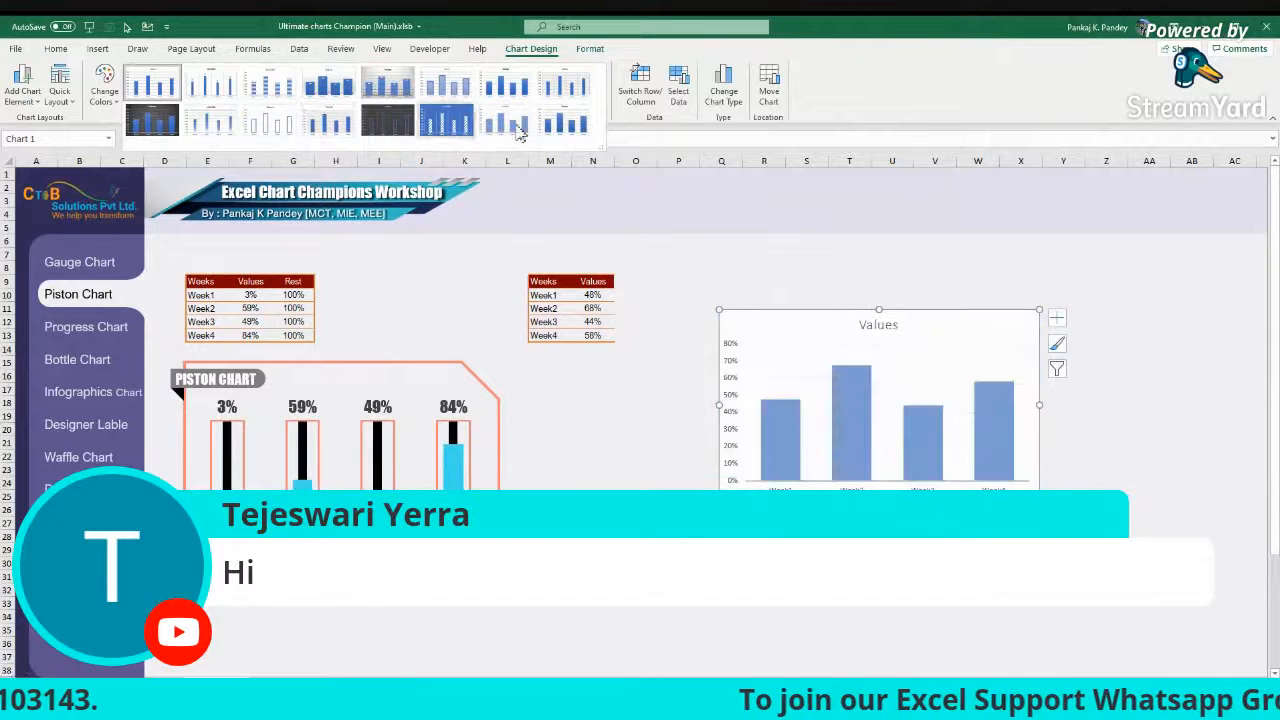
pyautogui.click(329, 121)
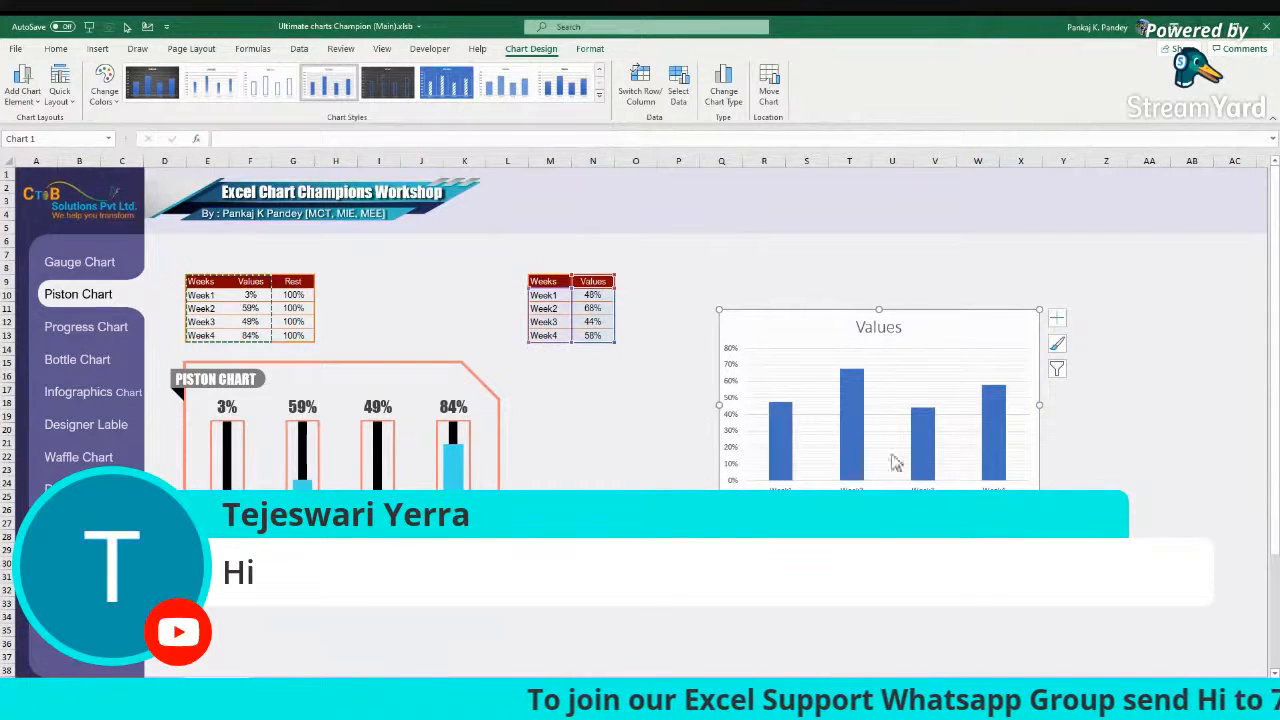
pyautogui.click(599, 96)
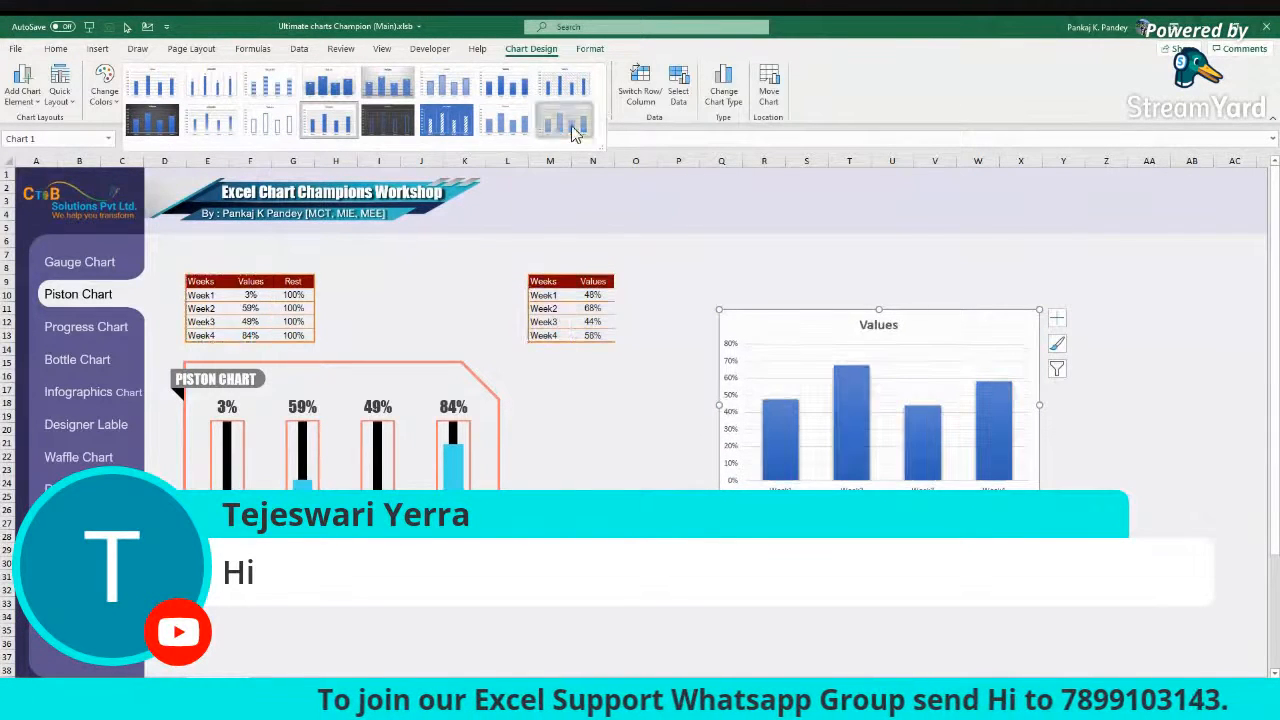
pyautogui.click(565, 121)
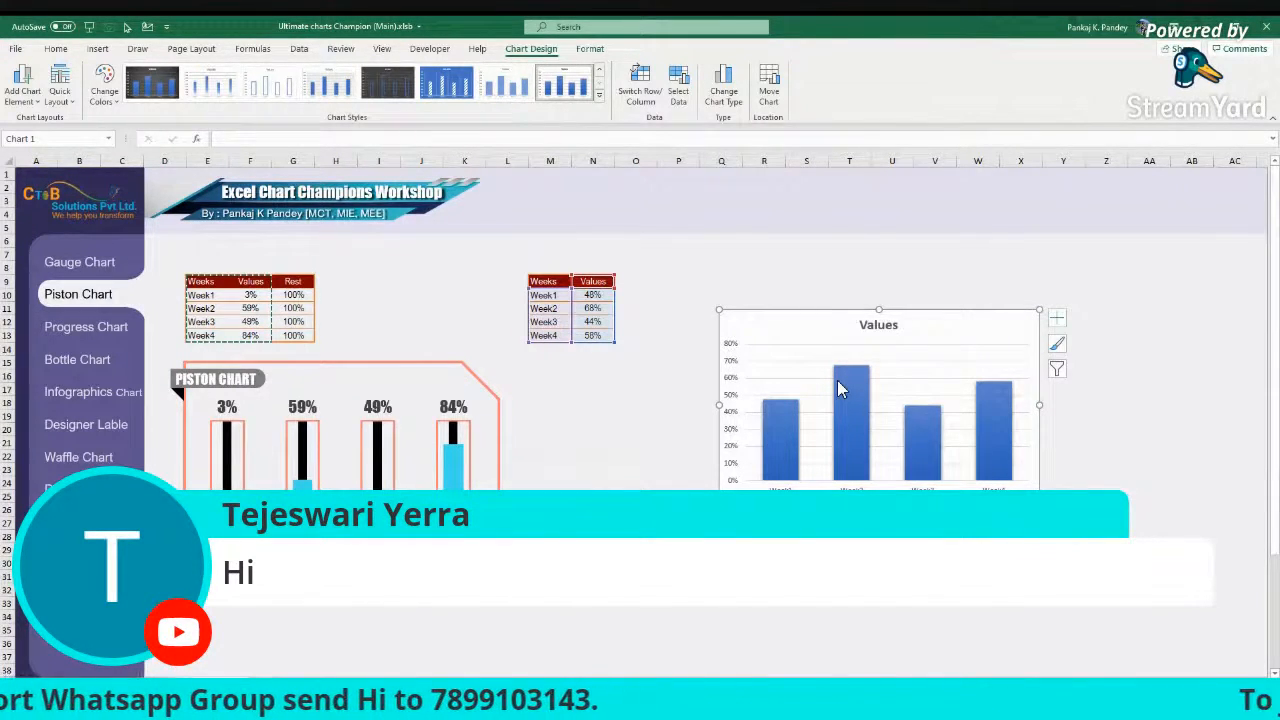
# Step: Shift the Values column chart slightly down the sheet, and delete it
pyautogui.moveTo(811, 312); pyautogui.dragTo(757, 345)
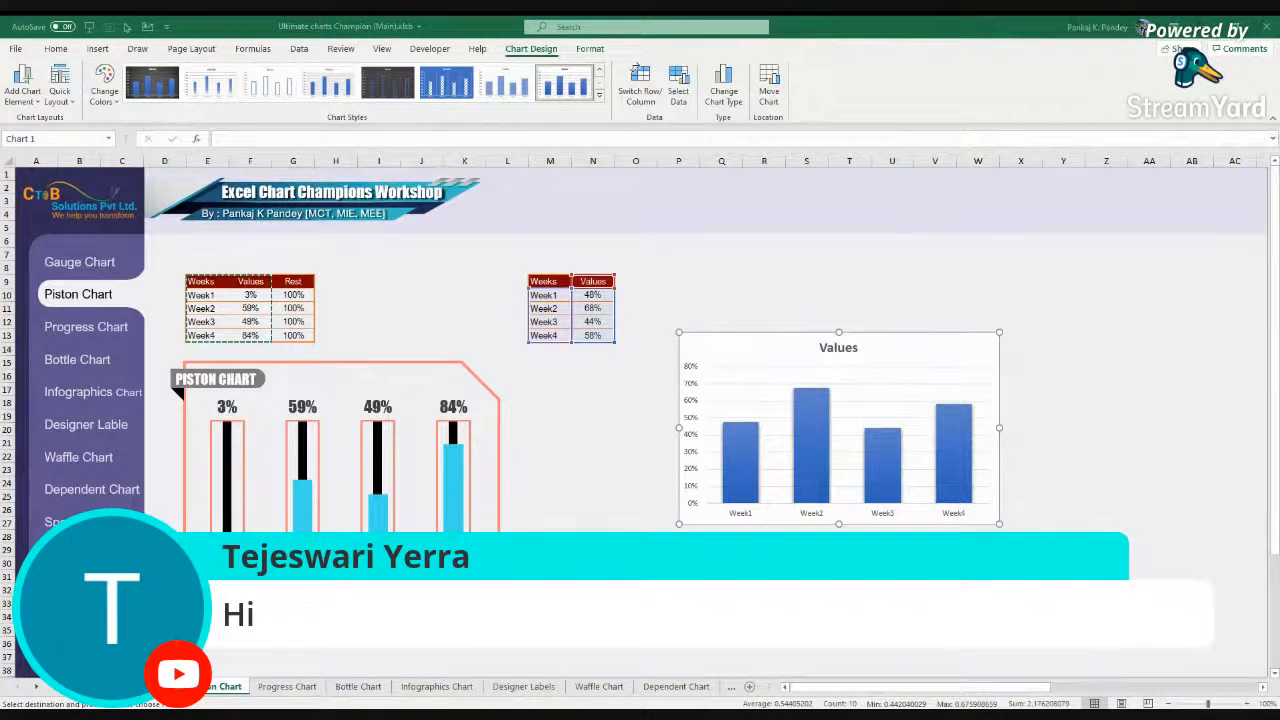
pyautogui.moveTo(734, 340); pyautogui.dragTo(737, 363)
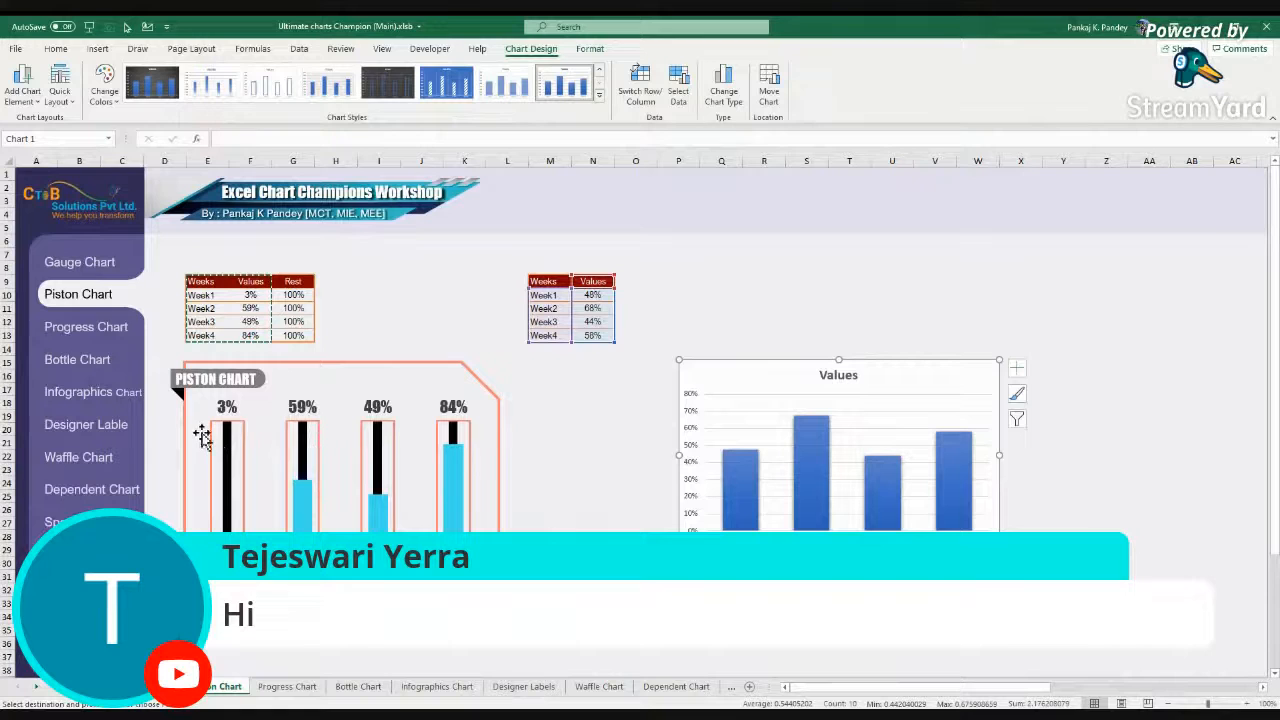
pyautogui.press('Delete')
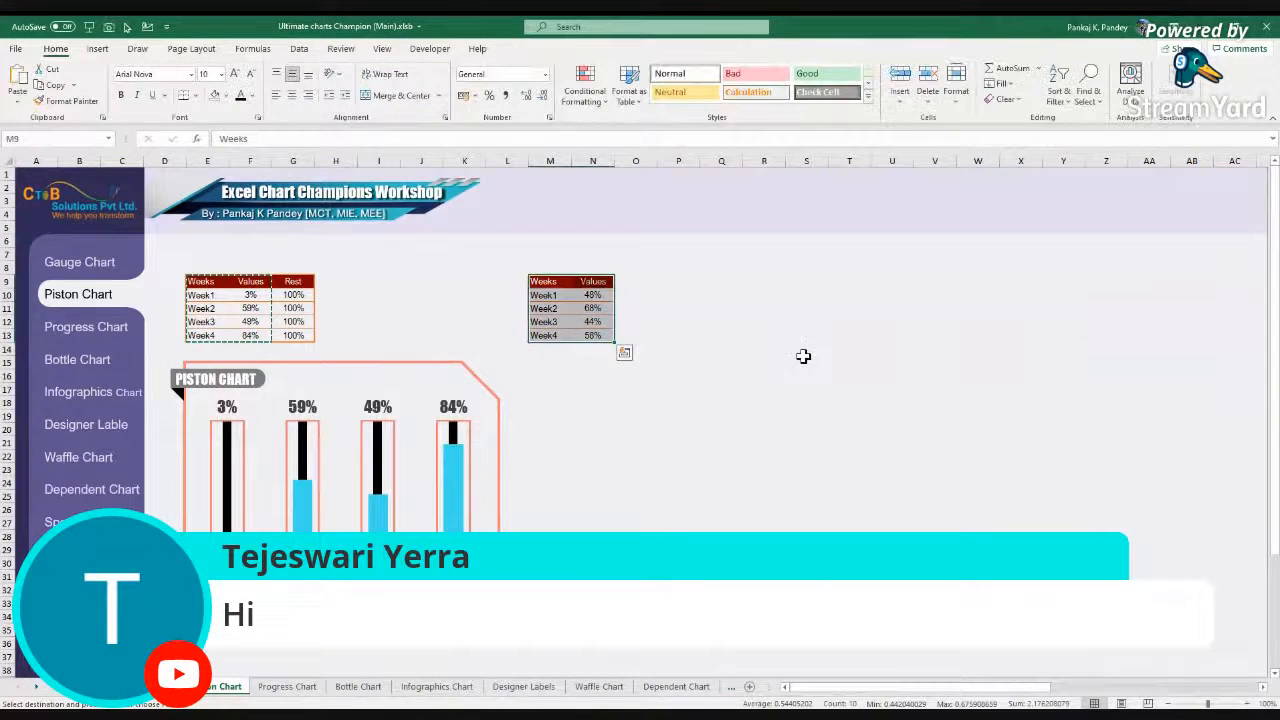
# Step: Copy the original table's Rest column, header included, to O9 beside the copied Values column
pyautogui.click(610, 282)
pyautogui.hotkey('ctrl', 'shift', 'Down')
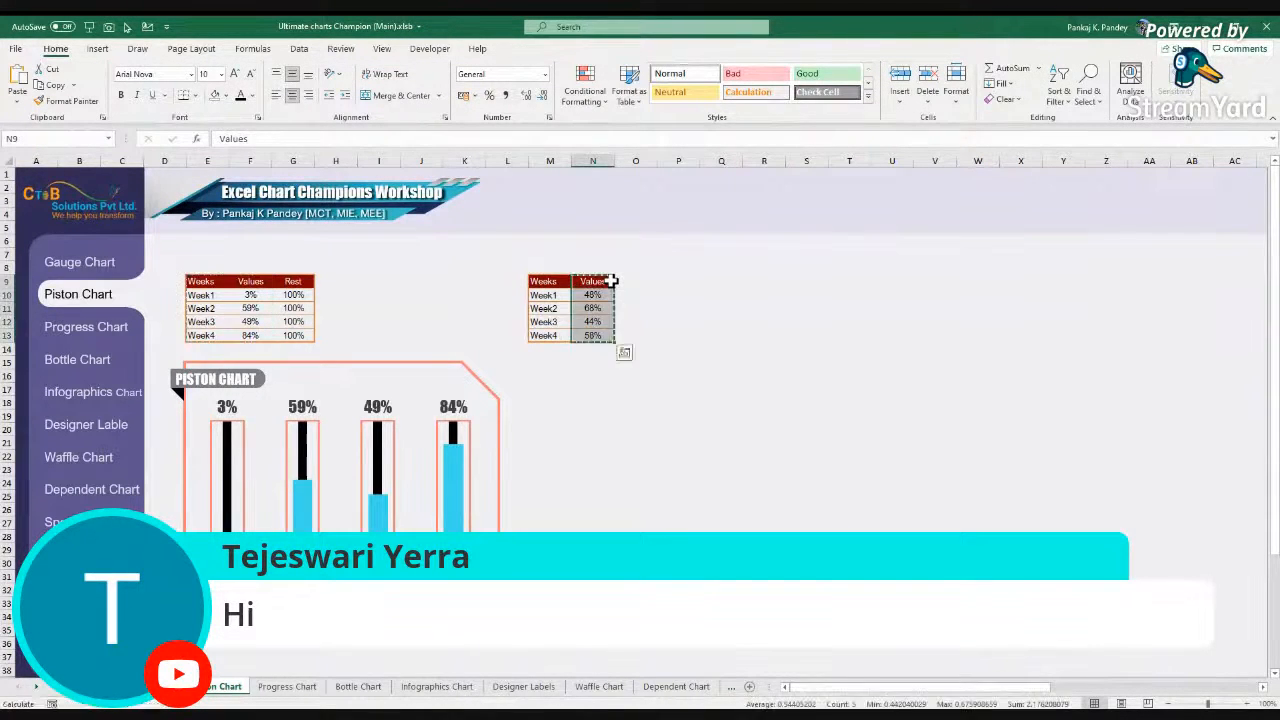
pyautogui.hotkey('ctrl', 'c')
pyautogui.press('Right')
pyautogui.hotkey('ctrl', 'Left')
pyautogui.hotkey('ctrl', 'Left')
pyautogui.hotkey('ctrl', 'Left')
pyautogui.hotkey('ctrl', 'shift', 'Down')
pyautogui.hotkey('ctrl', 'c')
pyautogui.press('Right')
pyautogui.press('Right')
pyautogui.press('Right')
pyautogui.press('Right')
pyautogui.press('Right')
pyautogui.press('Right')
pyautogui.press('Right')
pyautogui.press('Right')
pyautogui.hotkey('ctrl', 'v')
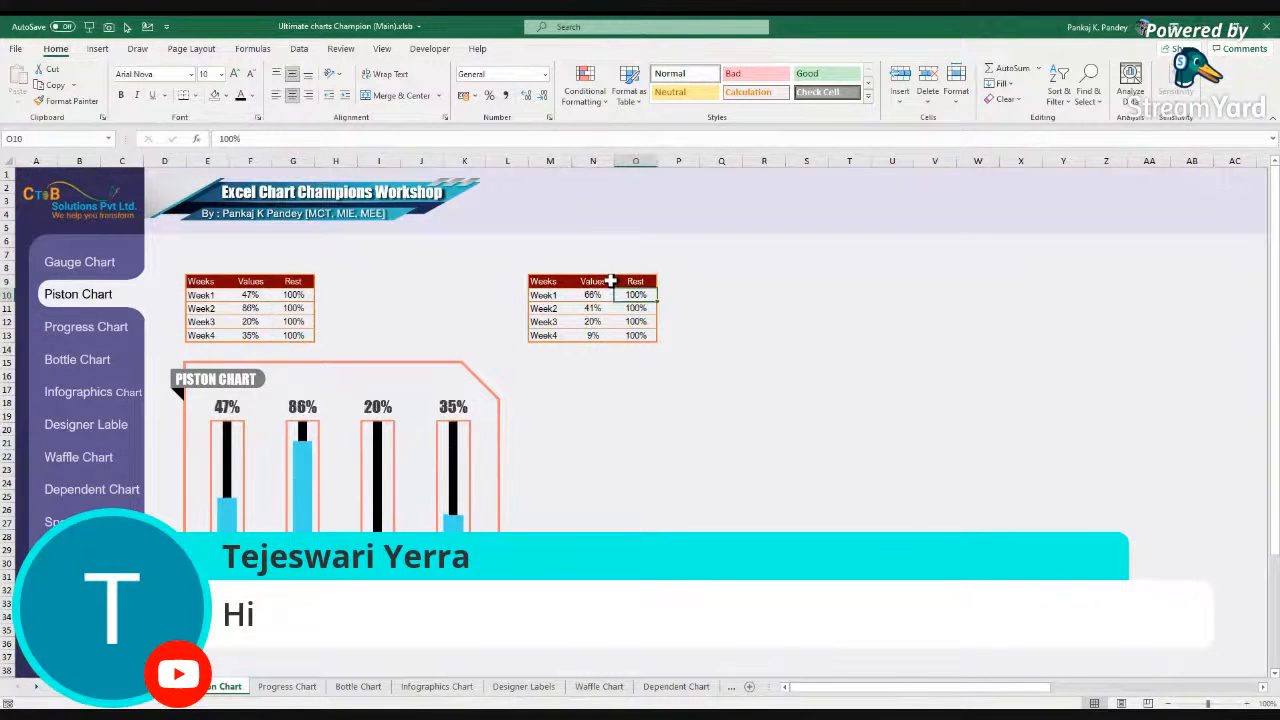
# Step: Clear the copied Rest values and enter 100% for Week1 in O10
pyautogui.click(610, 282)
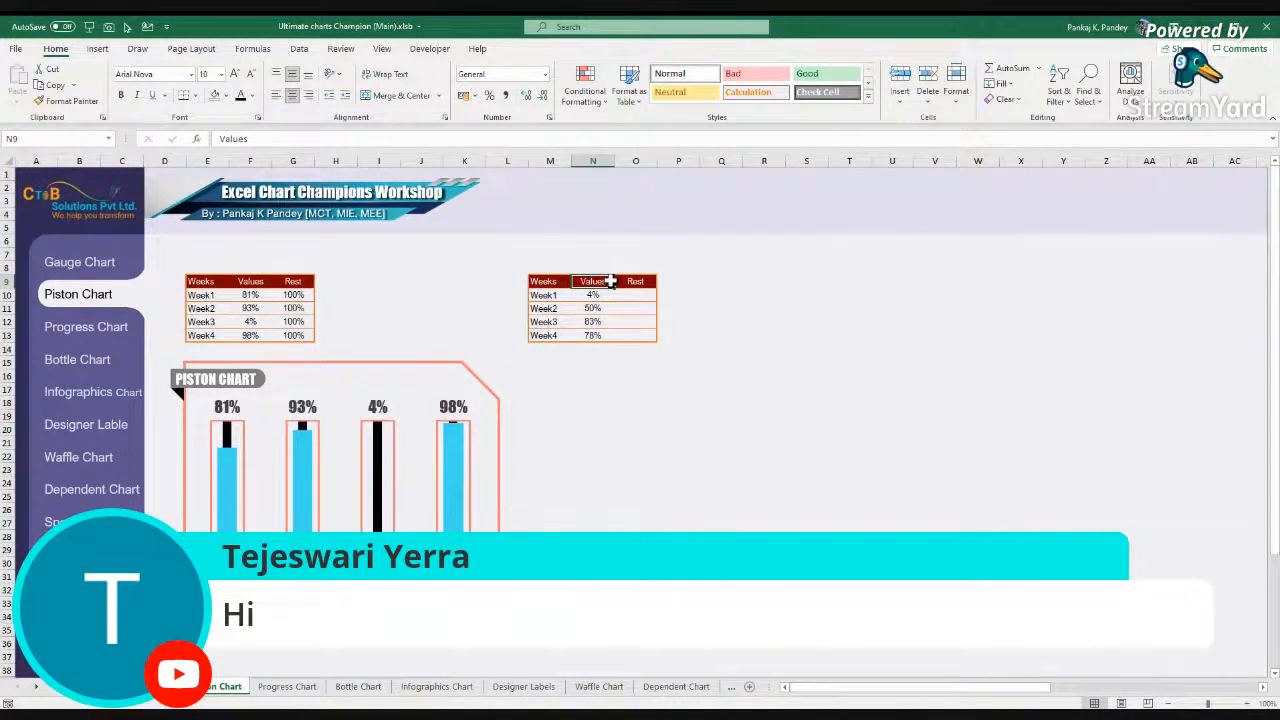
pyautogui.press('Down')
pyautogui.press('Down')
pyautogui.press('Up')
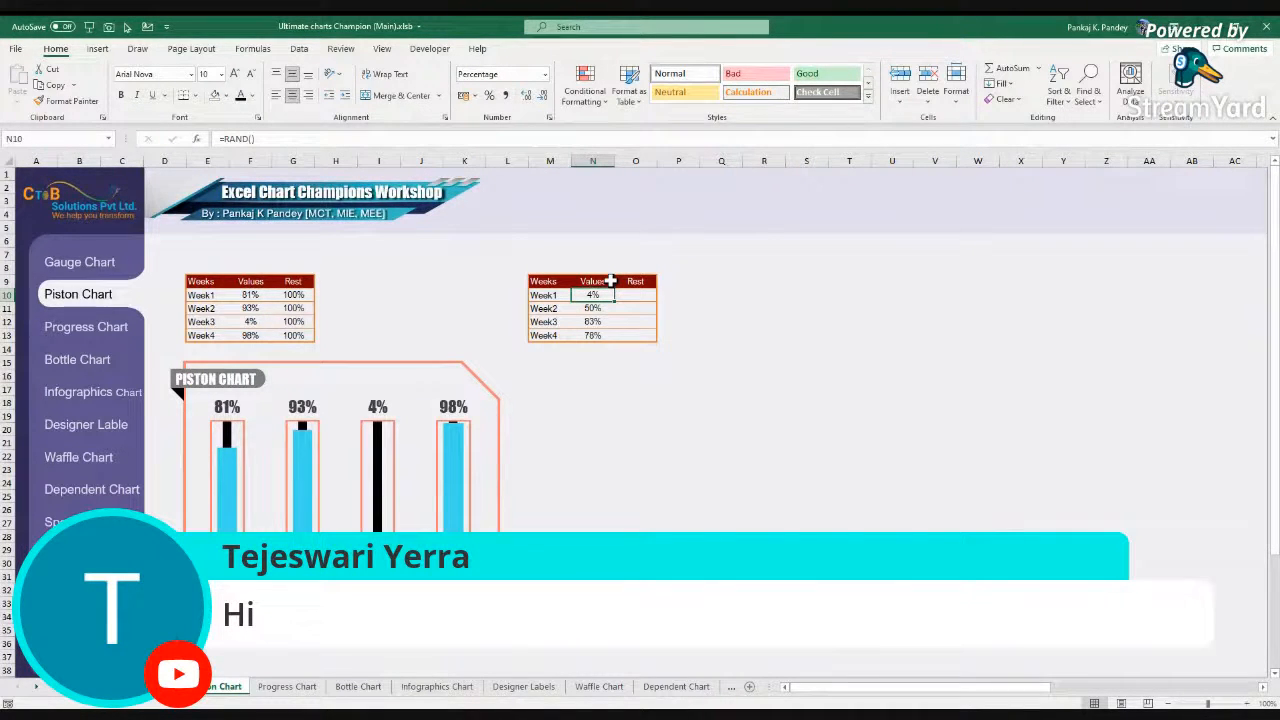
pyautogui.press('Right')
pyautogui.write('100')
pyautogui.press('Return')
# Step: Copy Week1's Rest value into the Week2 to Week4 cells O11:O13 using Paste Special
pyautogui.press('Up')
pyautogui.hotkey('ctrl', 'c')
pyautogui.press('Left')
pyautogui.press('Right')
pyautogui.hotkey('shift', 'Down')
pyautogui.hotkey('shift', 'Down')
pyautogui.hotkey('shift', 'Down')
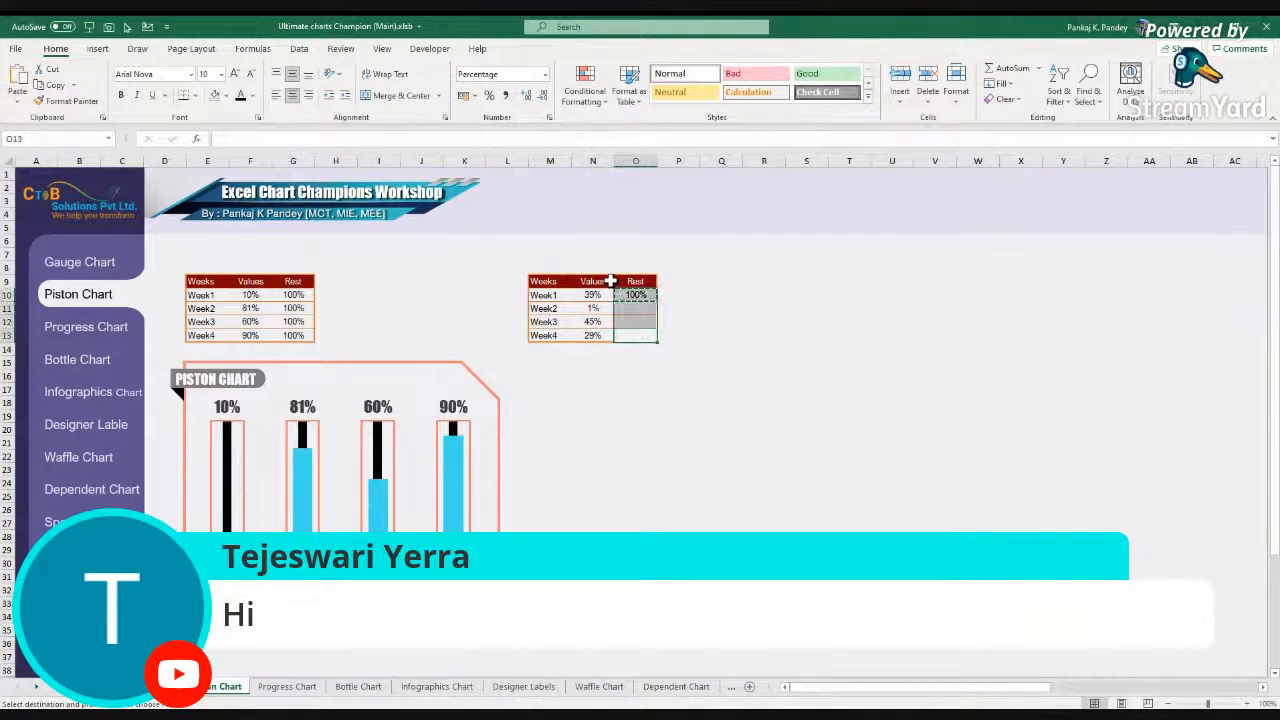
pyautogui.hotkey('ctrl', 'alt', 'v')
pyautogui.press('Return')
# Step: Compare the new table's ranges M9:N13 and M9:O13 with the Rest series of the finished piston chart
pyautogui.press('Up')
pyautogui.press('Up')
pyautogui.press('Up')
pyautogui.press('Up')
pyautogui.press('Left')
pyautogui.press('Left')
pyautogui.hotkey('ctrl', 'a')
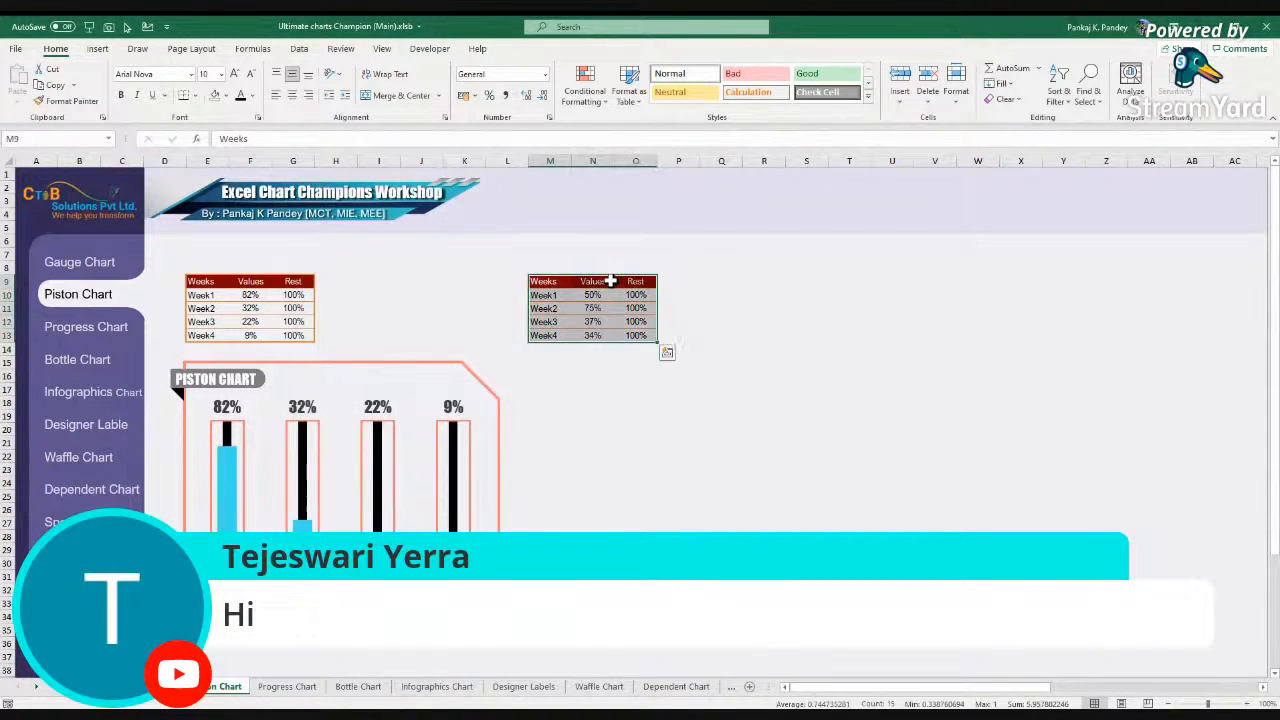
pyautogui.hotkey('shift', 'Left')
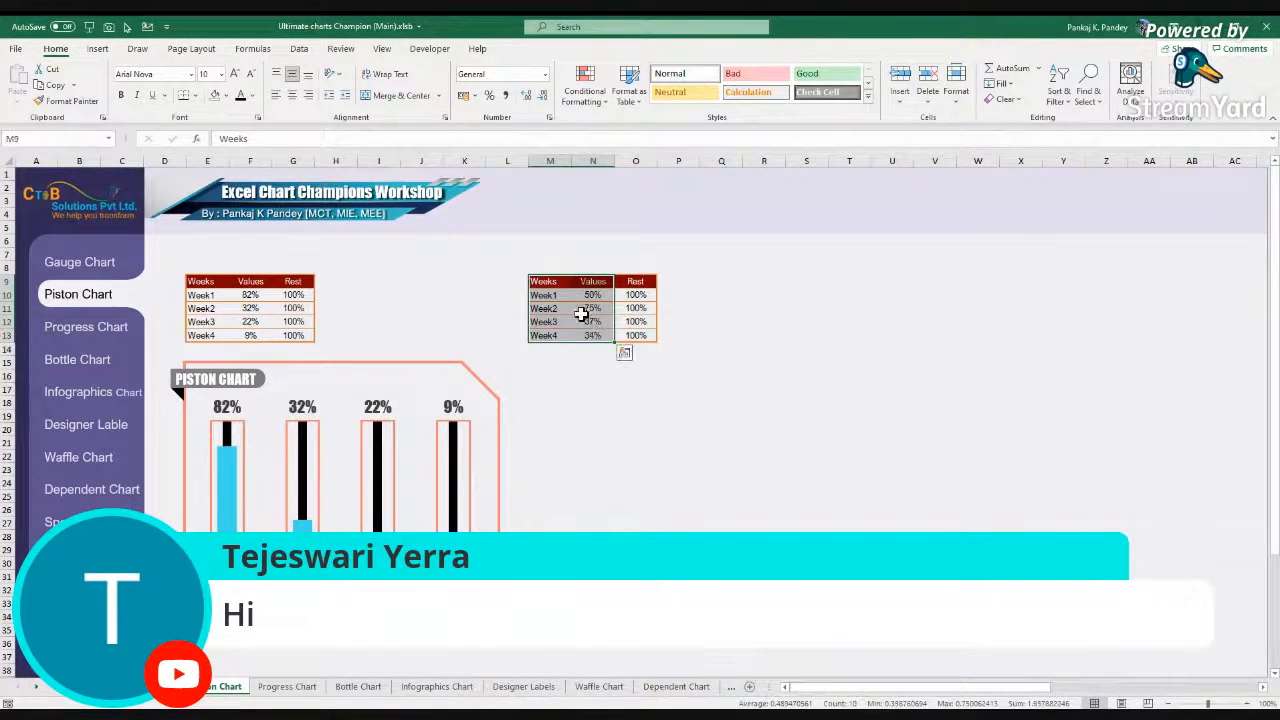
pyautogui.moveTo(547, 278); pyautogui.dragTo(636, 332)
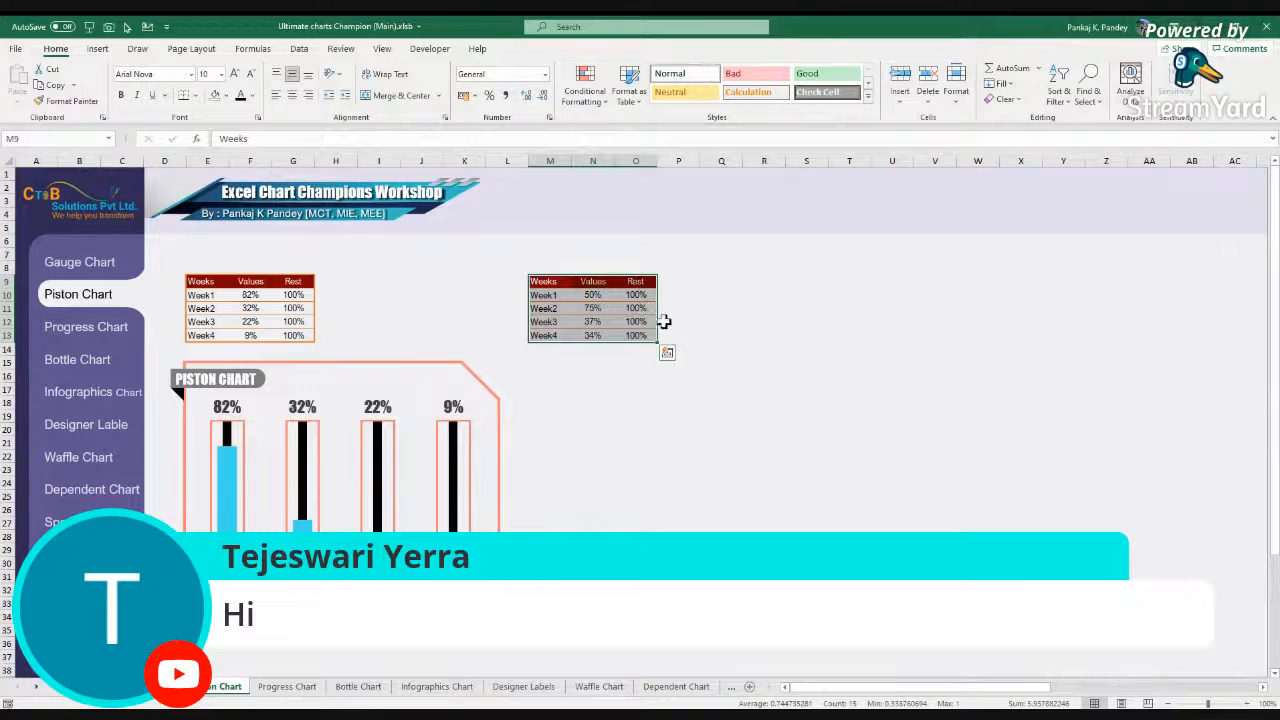
pyautogui.click(476, 445)
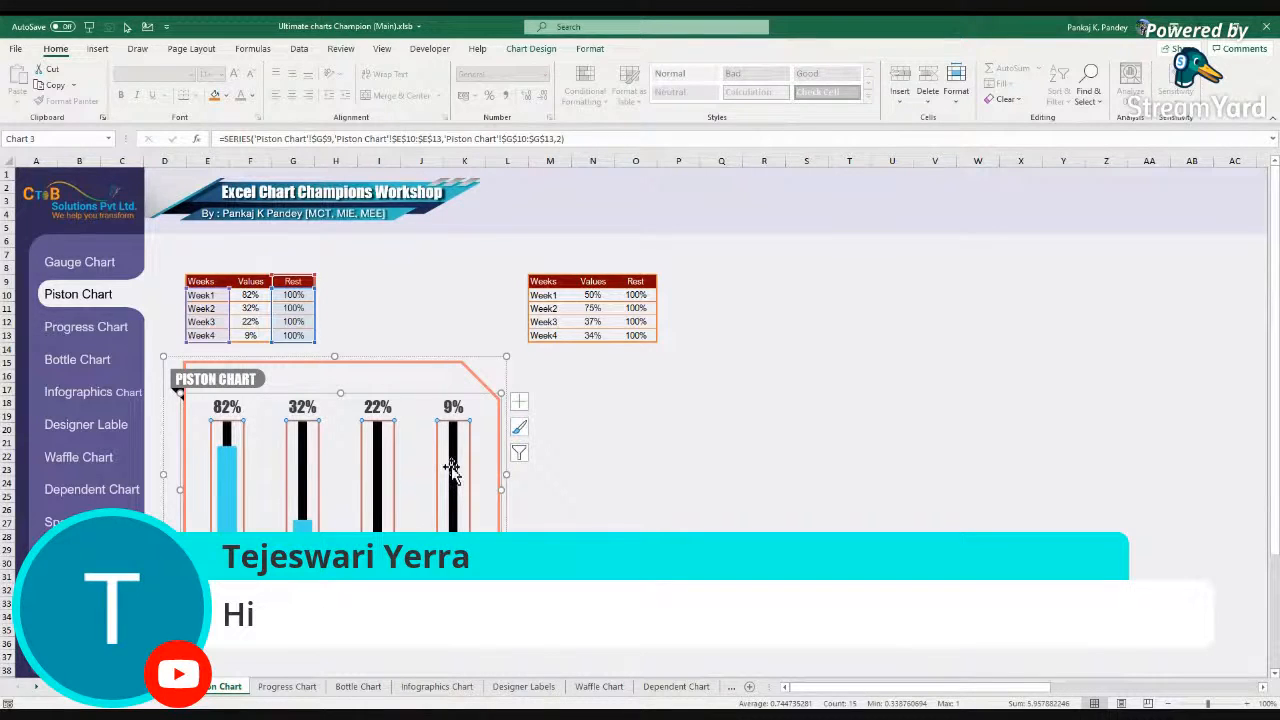
pyautogui.click(558, 372)
# Step: Insert a clustered column chart from M9:O13 with the Values and Rest series, and move it clear of the table
pyautogui.moveTo(543, 273); pyautogui.dragTo(649, 334)
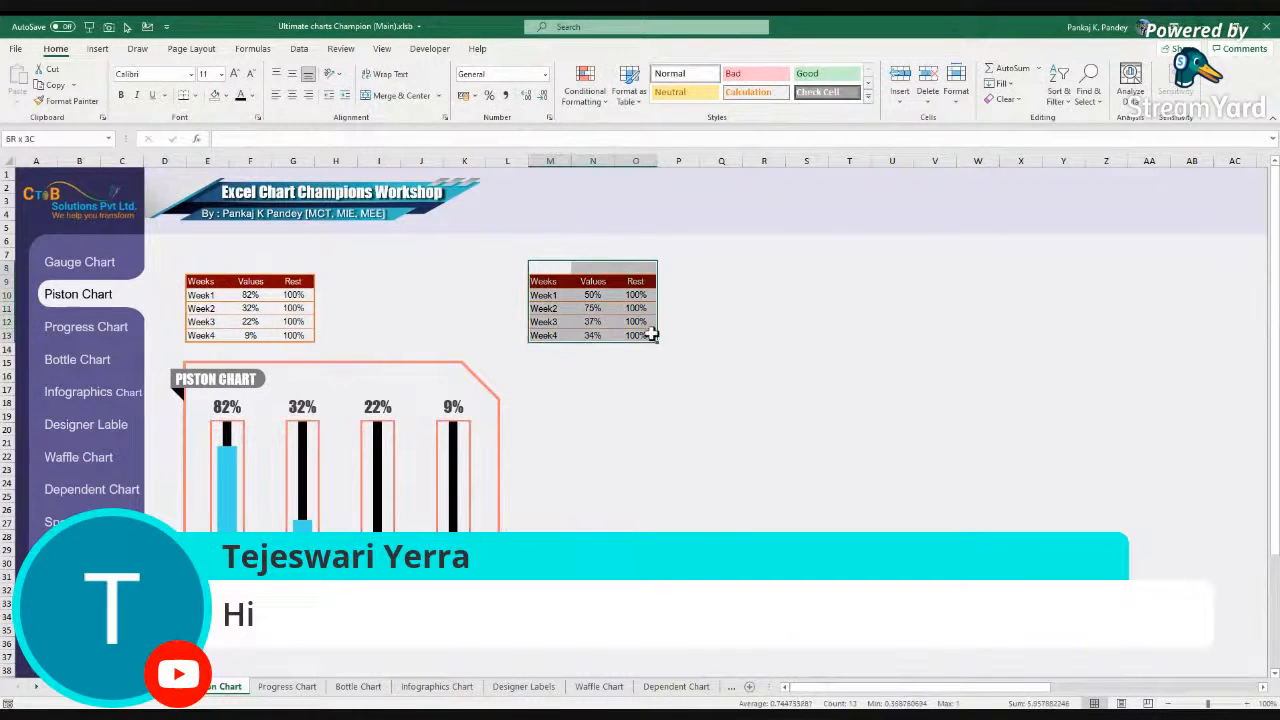
pyautogui.moveTo(565, 284); pyautogui.dragTo(630, 338)
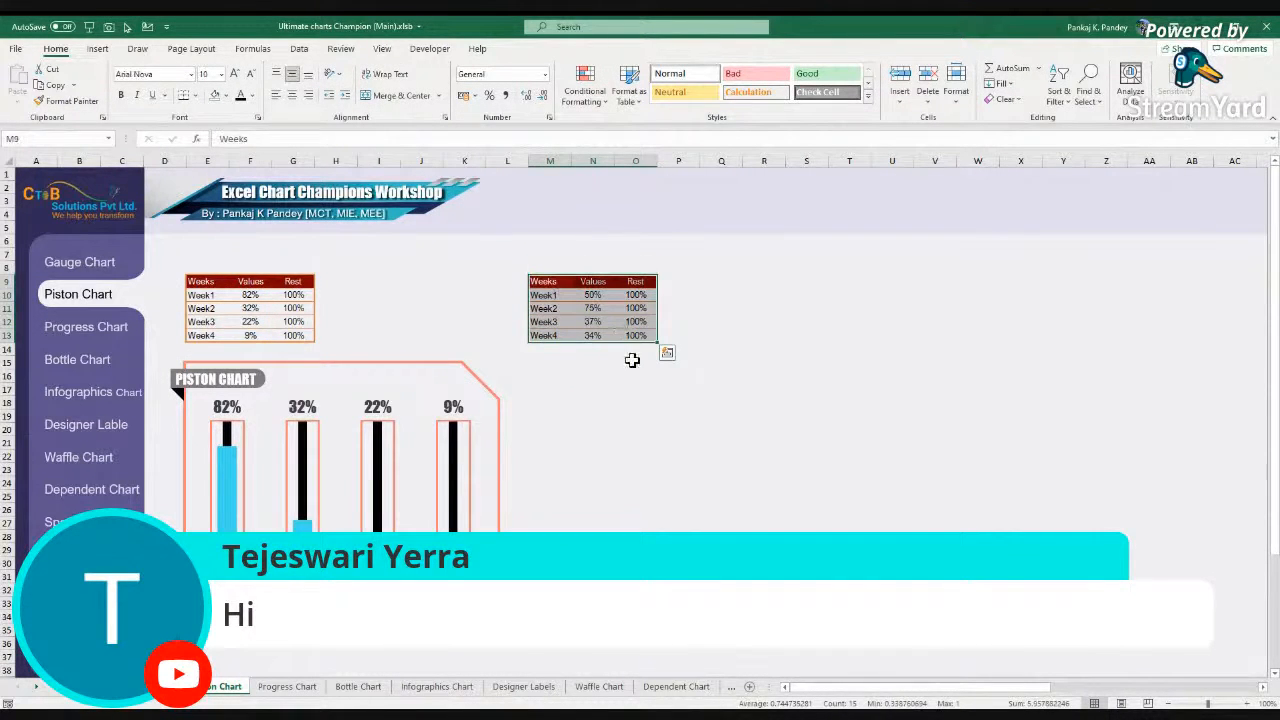
pyautogui.click(100, 50)
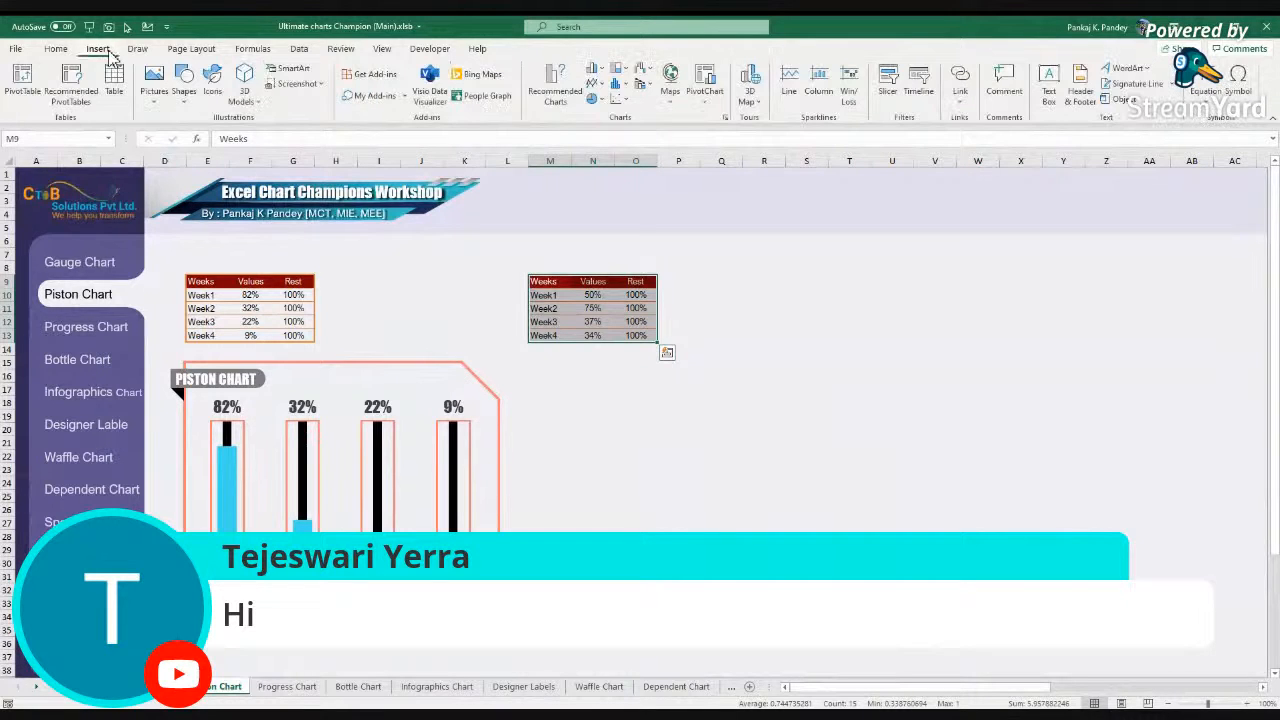
pyautogui.click(596, 69)
pyautogui.click(606, 117)
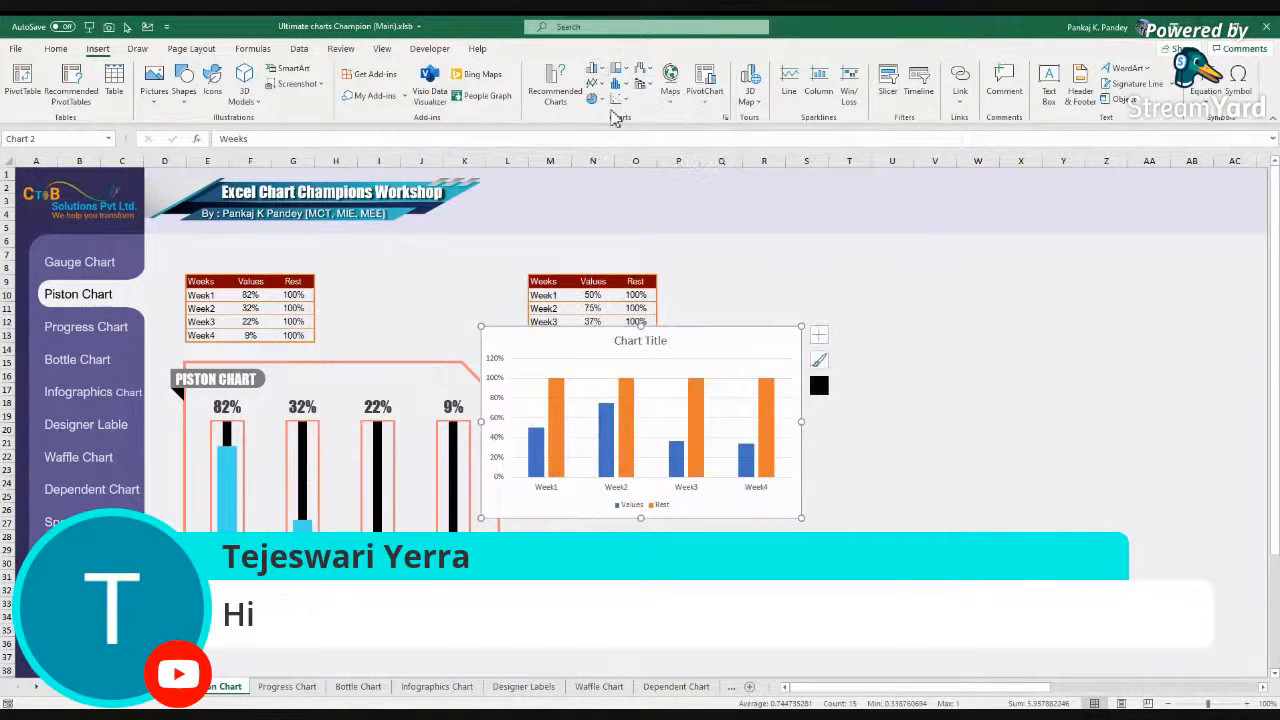
pyautogui.moveTo(731, 331); pyautogui.dragTo(1005, 283)
# Step: Deselect the chart and examine the Values cells of the new table from Week1 to Week4
pyautogui.click(720, 416)
pyautogui.click(592, 294)
pyautogui.click(593, 309)
pyautogui.click(596, 336)
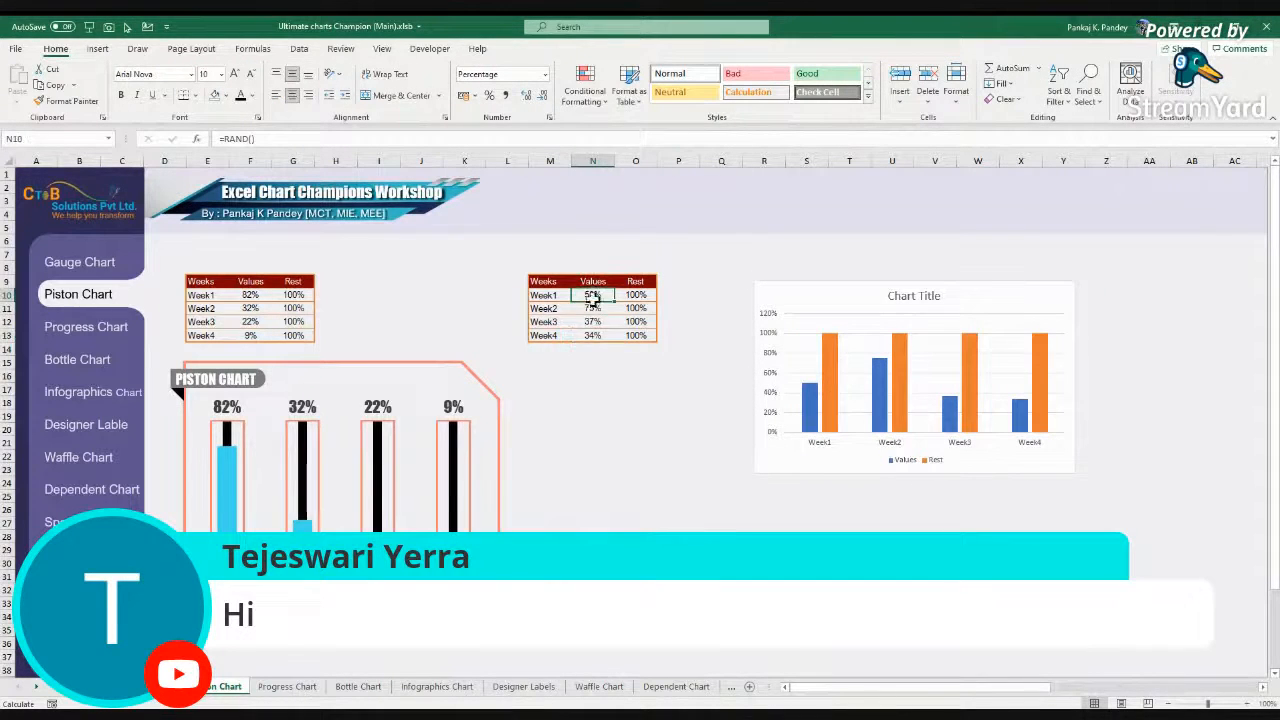
pyautogui.click(635, 389)
# Step: Select the new column chart and recalculate the sheet repeatedly to test how its Values columns respond
pyautogui.click(813, 287)
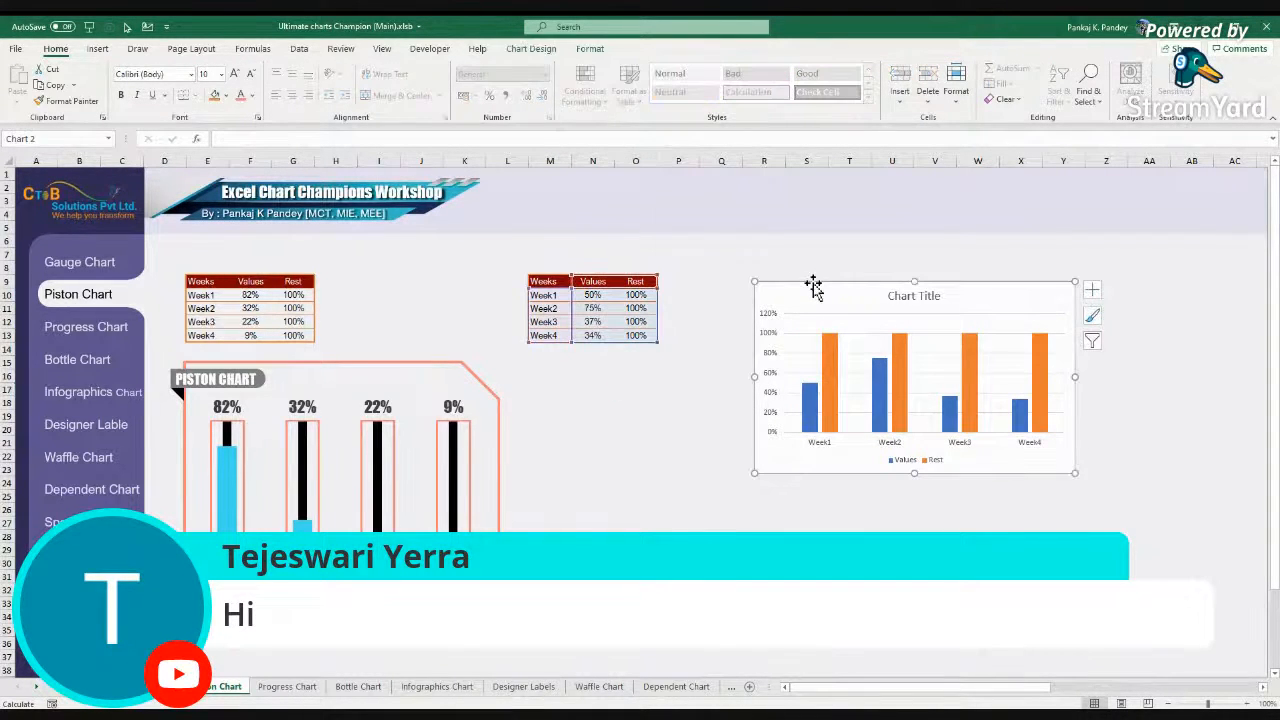
pyautogui.press('F9')
pyautogui.press('F9')
pyautogui.press('F9')
pyautogui.press('F9')
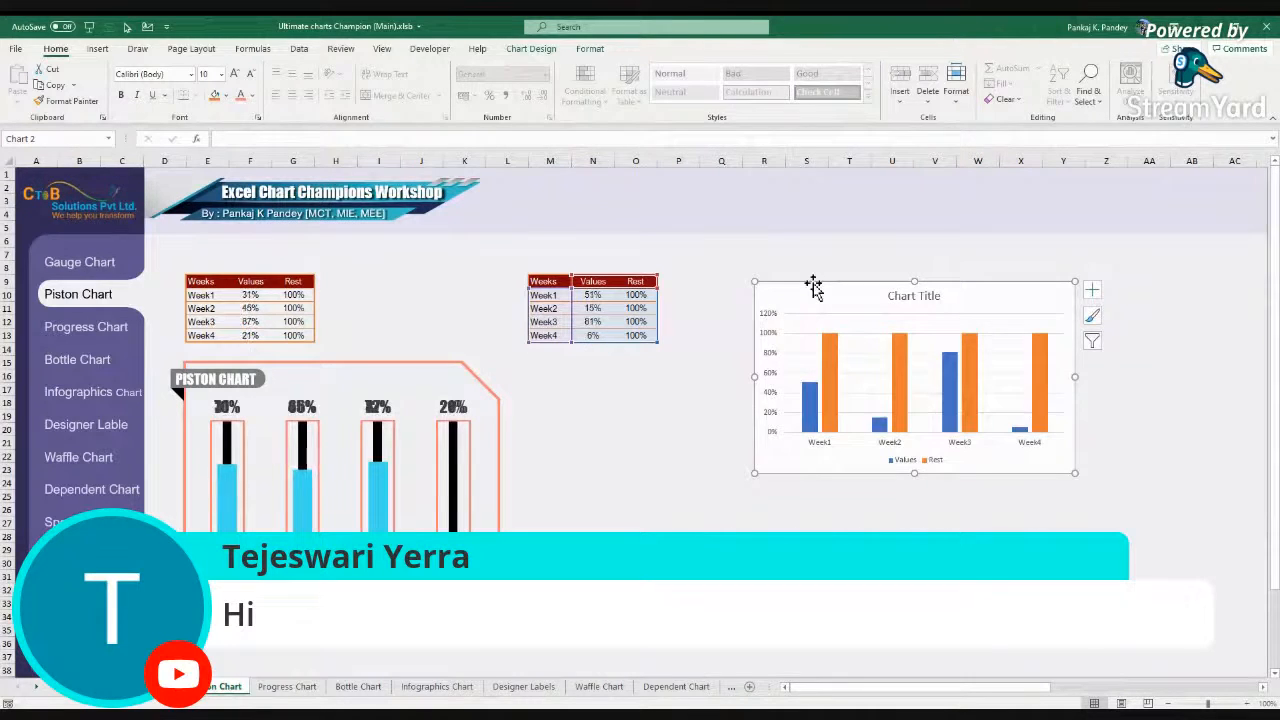
pyautogui.press('F9')
pyautogui.press('F9')
pyautogui.press('F9')
pyautogui.press('F9')
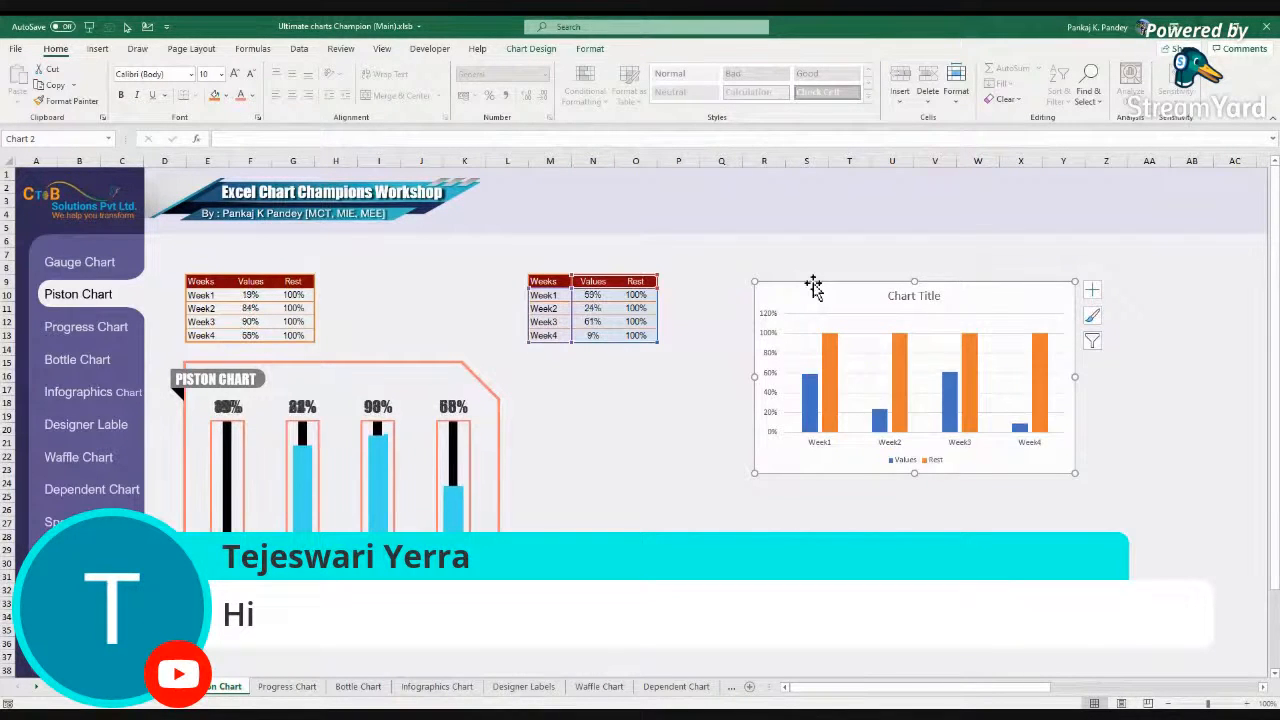
# Step: Move the new column chart below its table and remove its title, gridlines, legend and primary vertical axis
pyautogui.moveTo(813, 287); pyautogui.dragTo(655, 398)
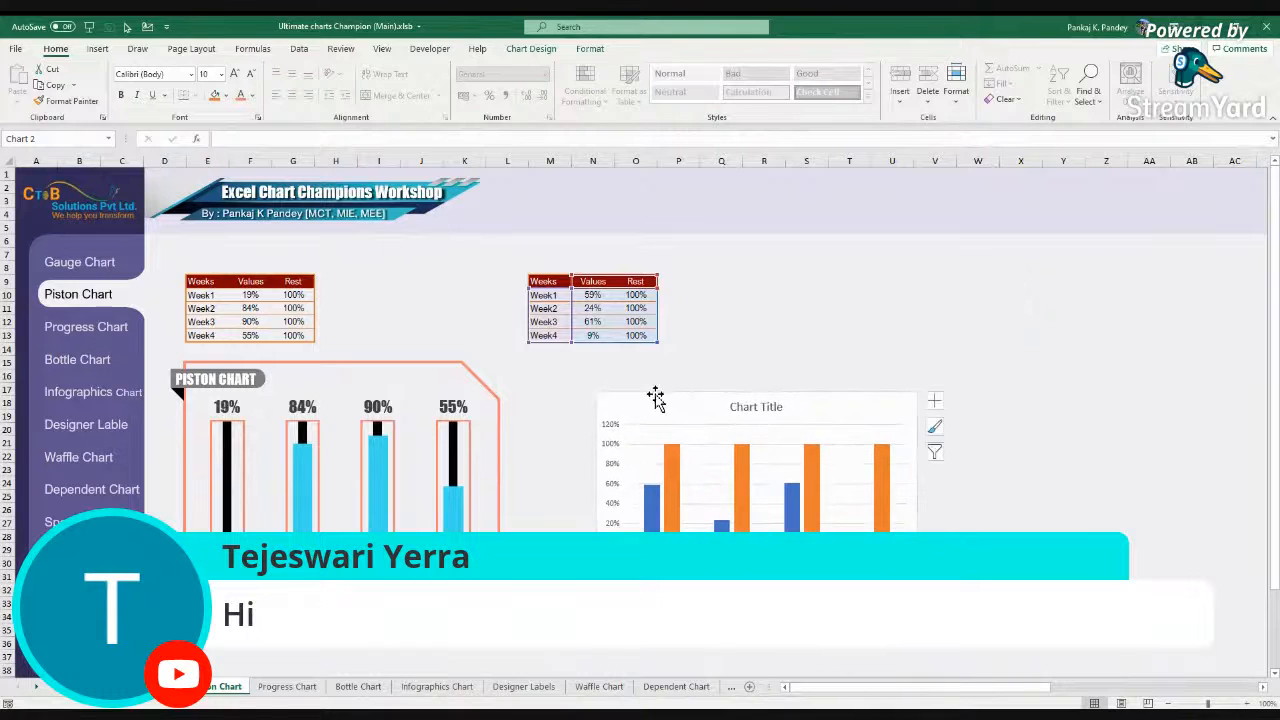
pyautogui.click(932, 404)
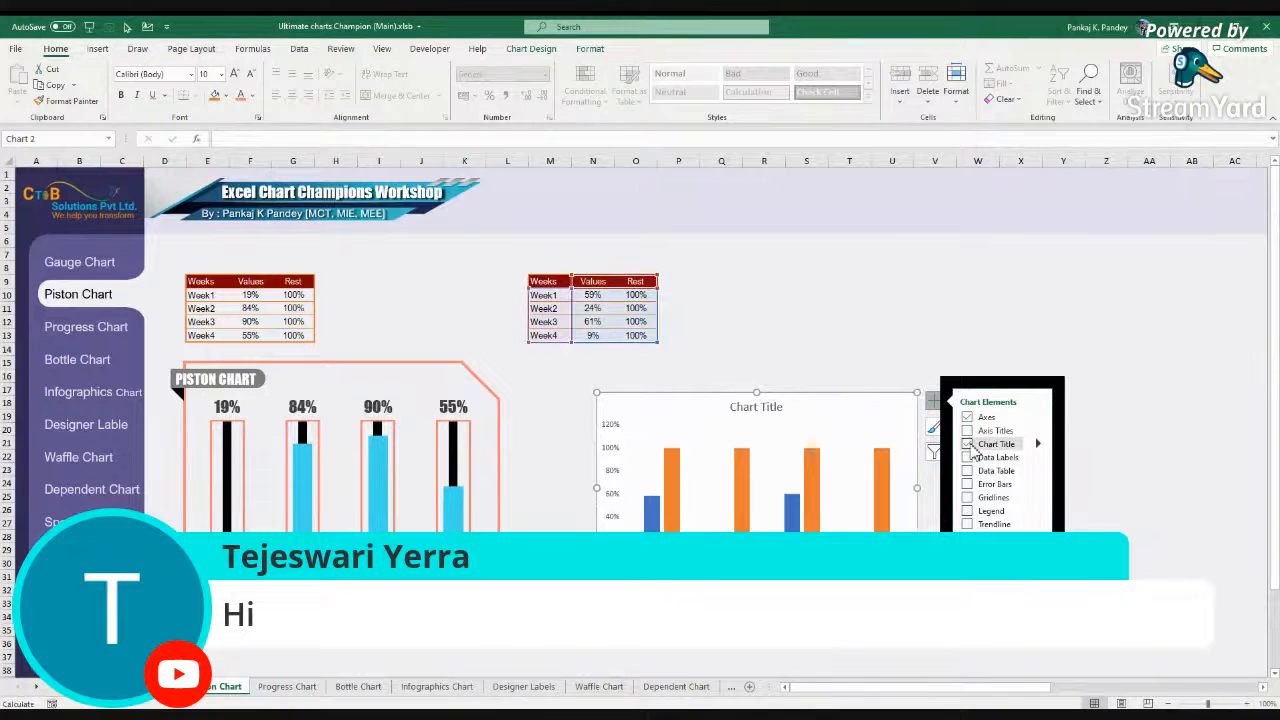
pyautogui.click(1037, 418)
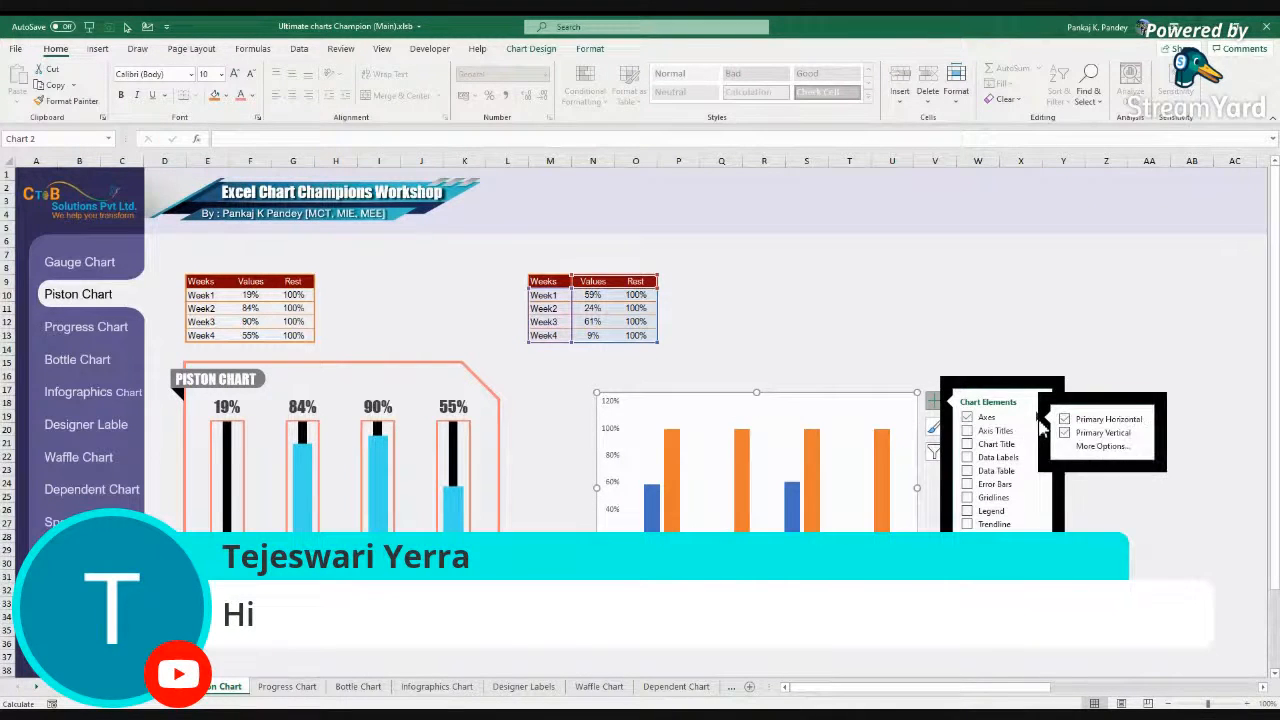
pyautogui.click(1064, 432)
pyautogui.moveTo(858, 399); pyautogui.dragTo(798, 382)
# Step: Format the new chart's area with no fill and no border line, and deselect the chart
pyautogui.rightClick(932, 383)
pyautogui.click(922, 383)
pyautogui.rightClick(800, 388)
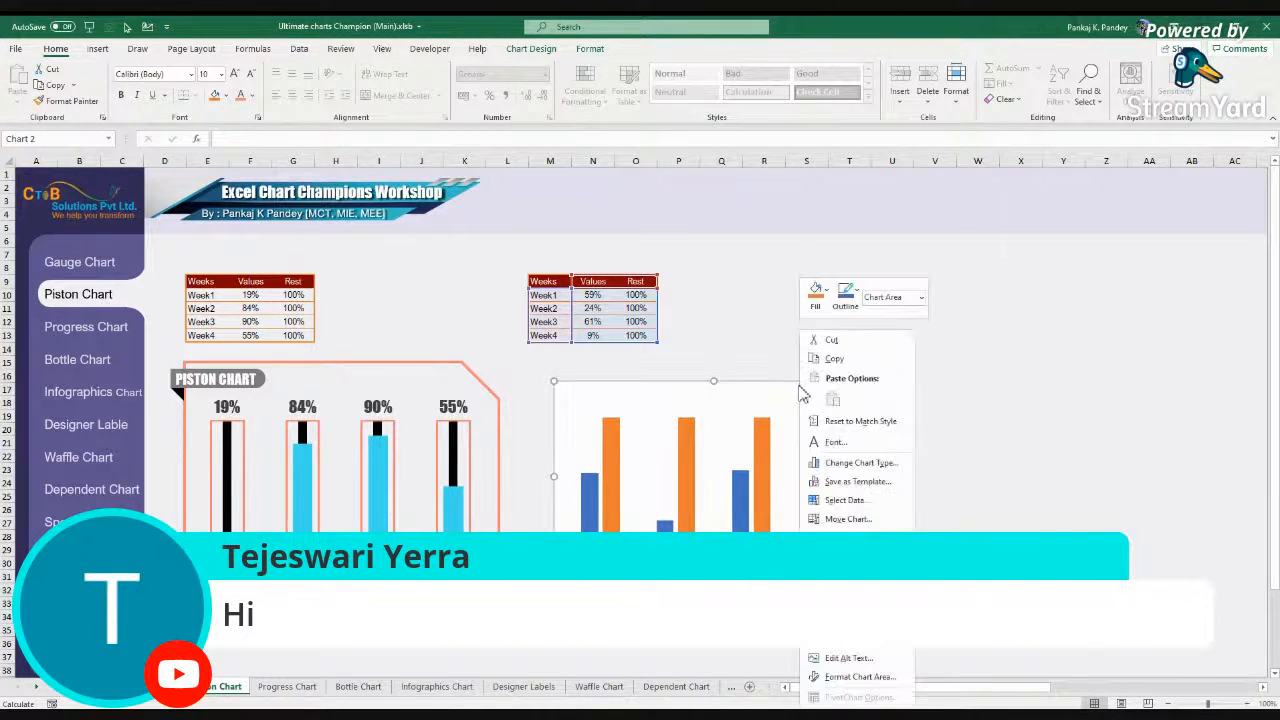
pyautogui.click(860, 677)
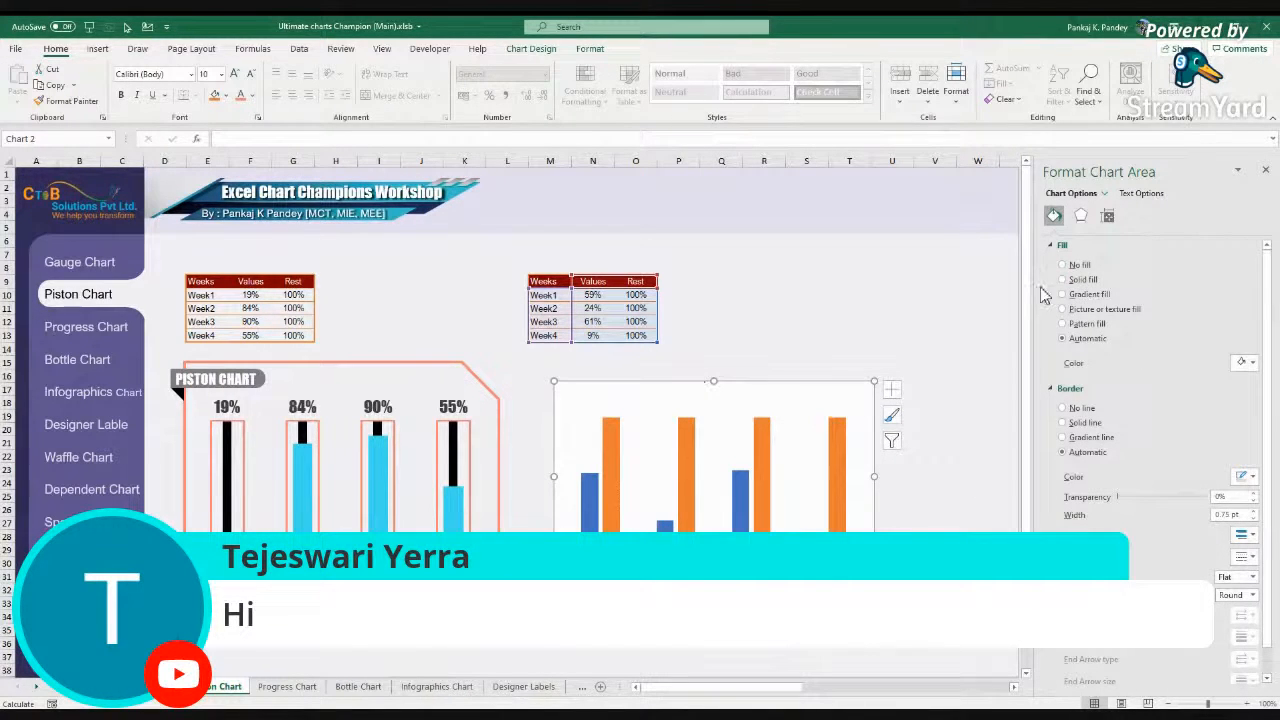
pyautogui.click(1063, 265)
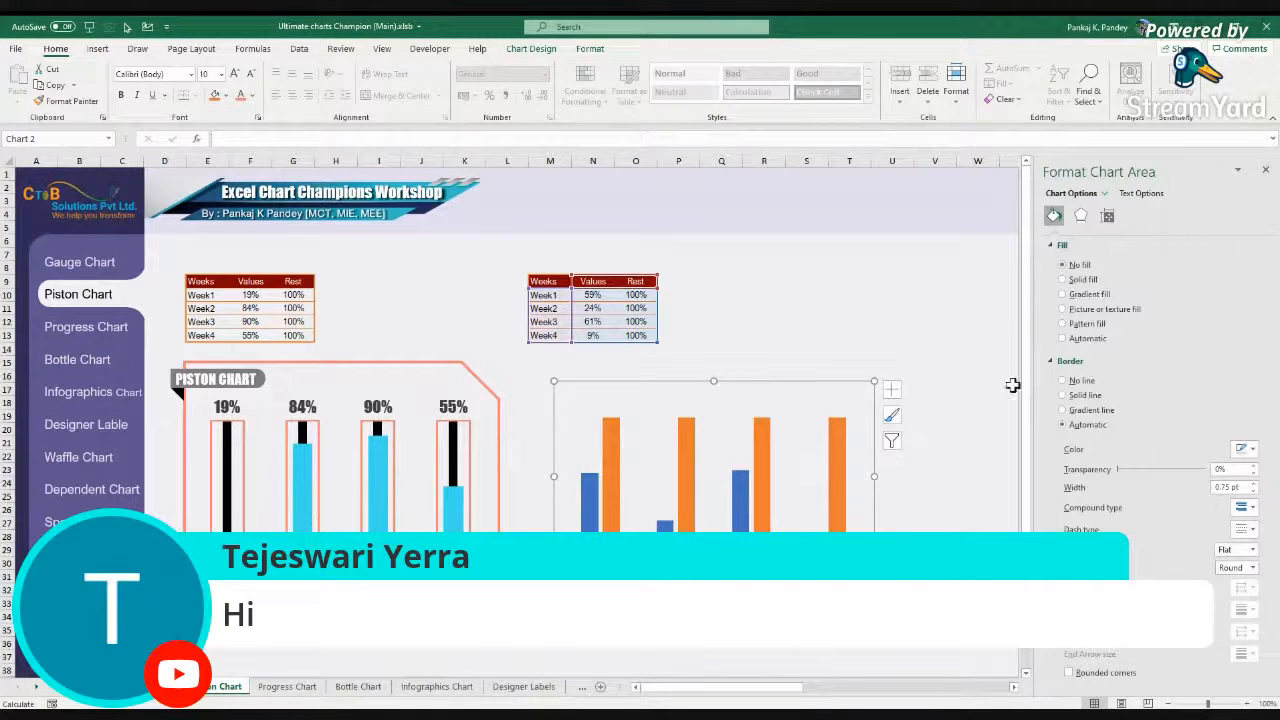
pyautogui.click(1080, 381)
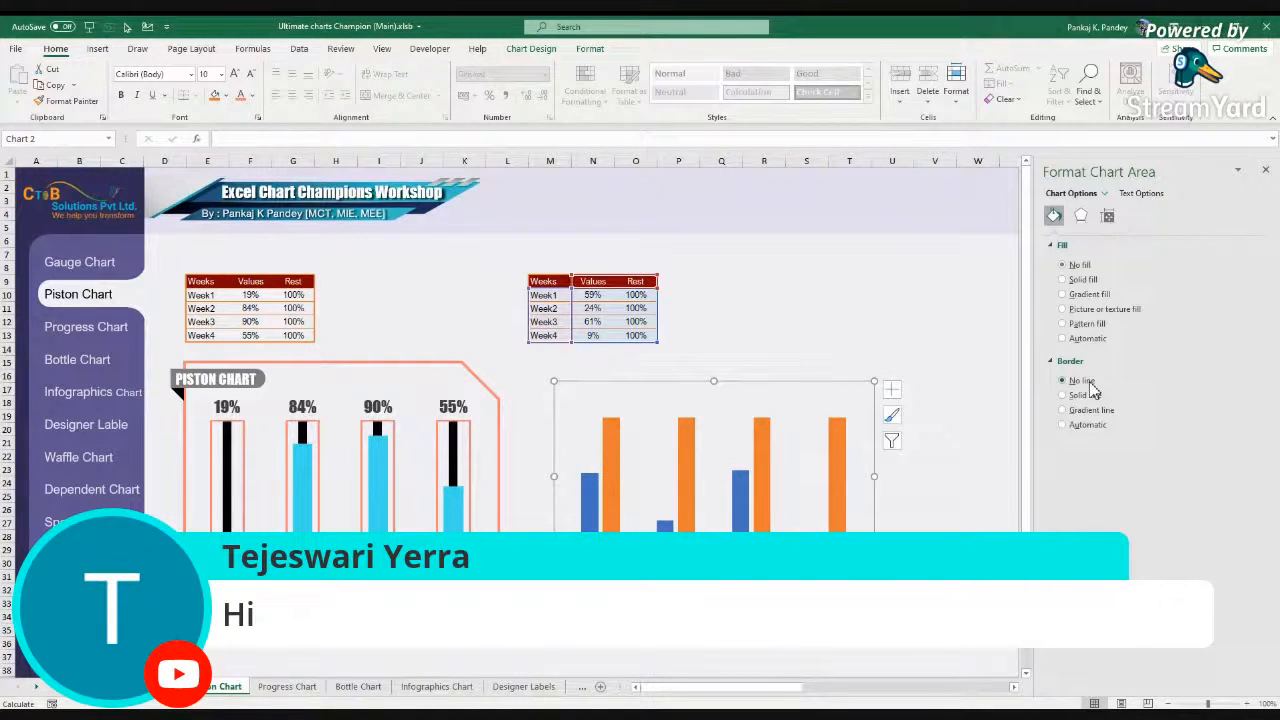
pyautogui.click(786, 337)
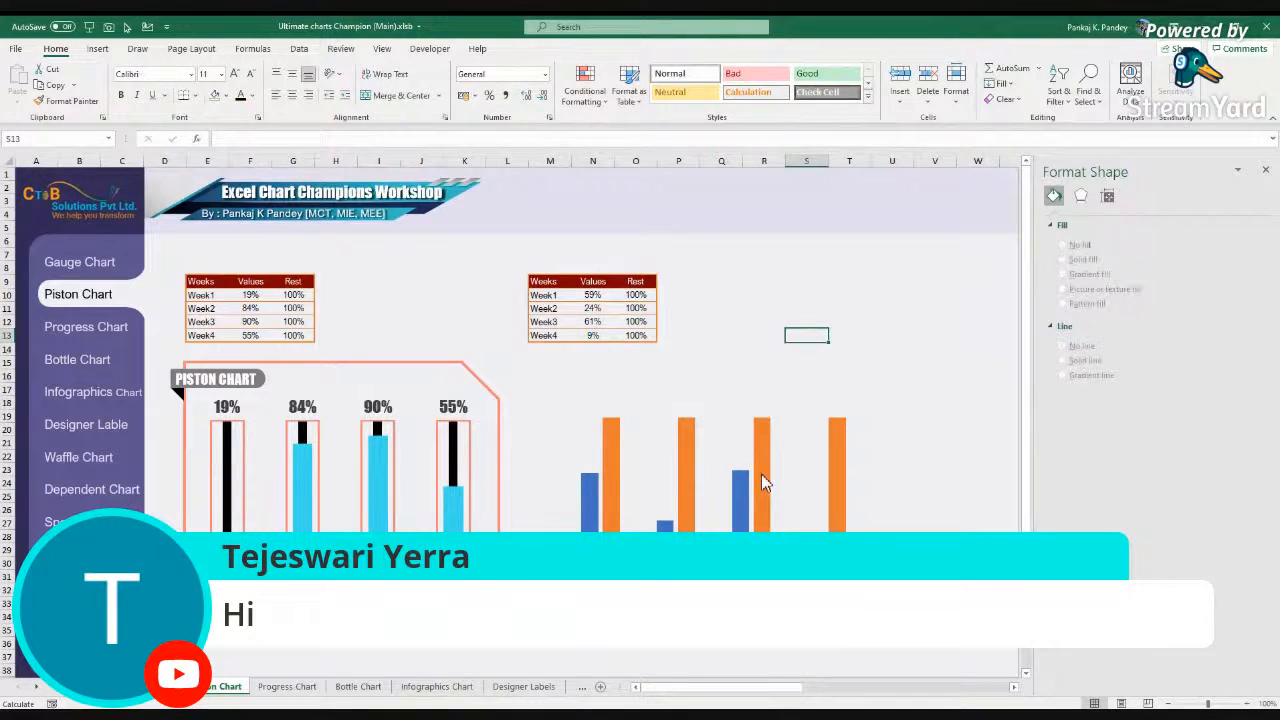
# Step: Select the orange Rest series of the new column chart and set its series overlap to -100%
pyautogui.click(761, 482)
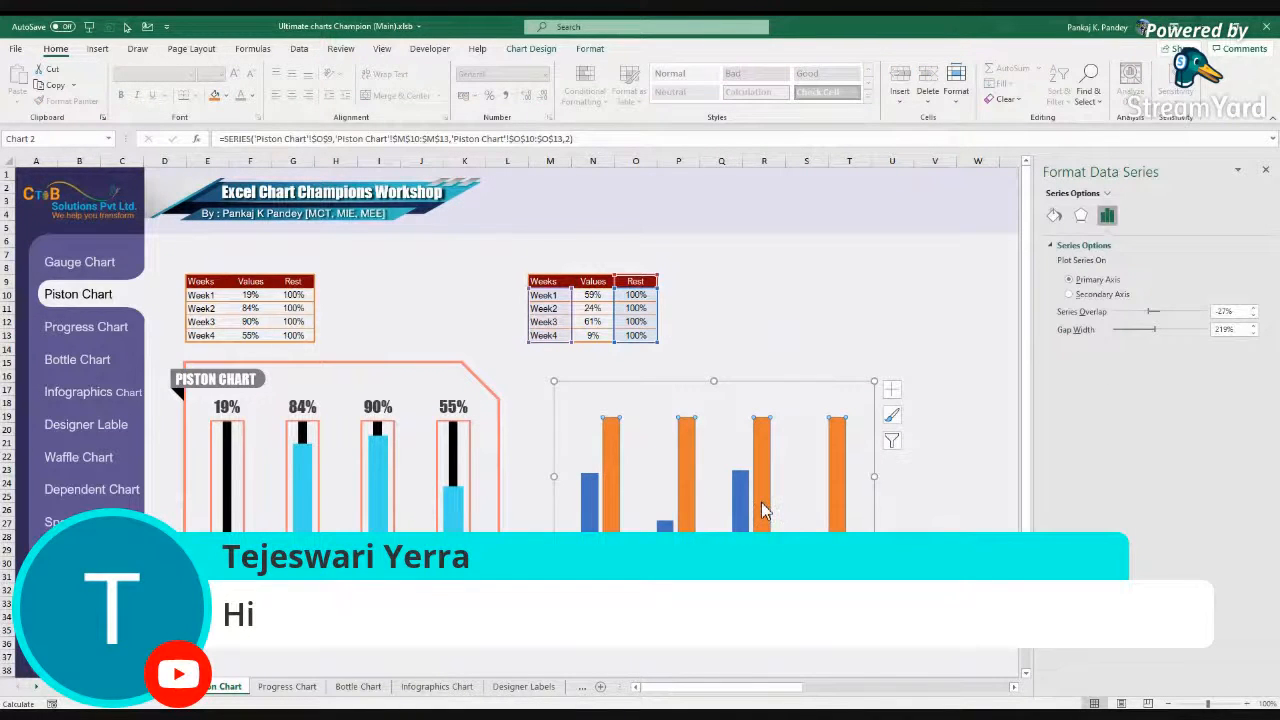
pyautogui.click(592, 490)
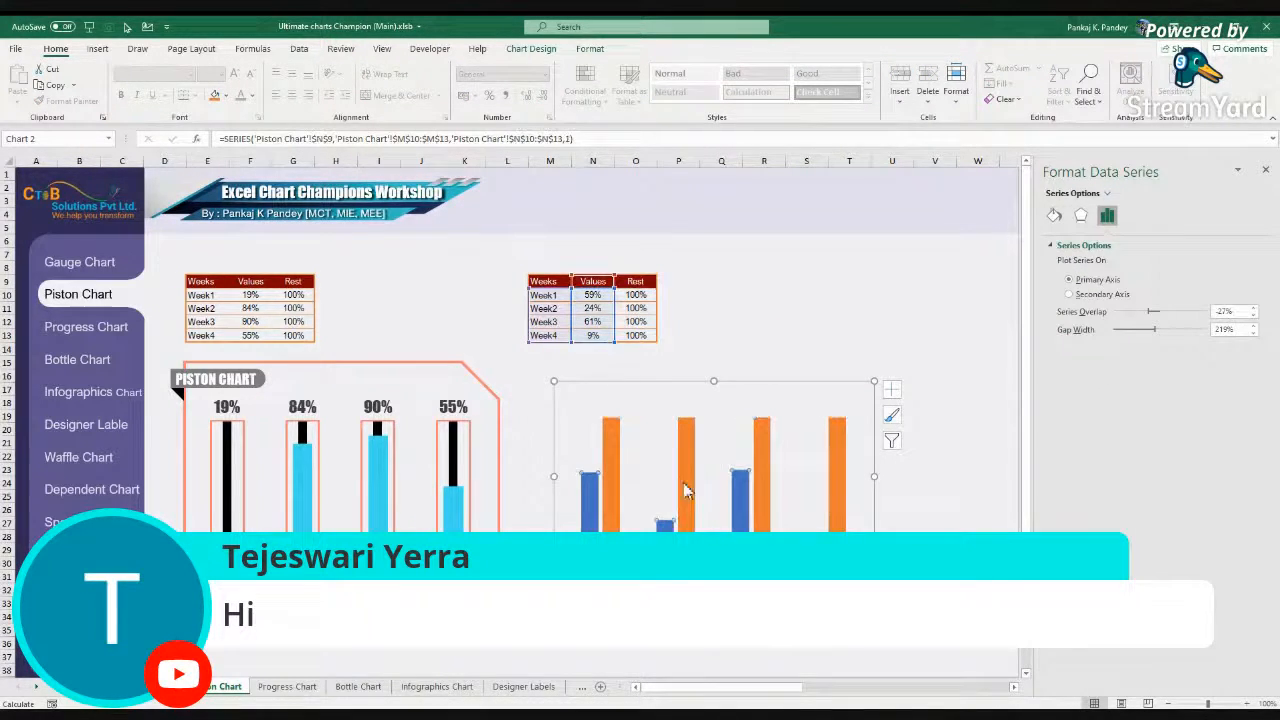
pyautogui.click(692, 388)
pyautogui.click(686, 445)
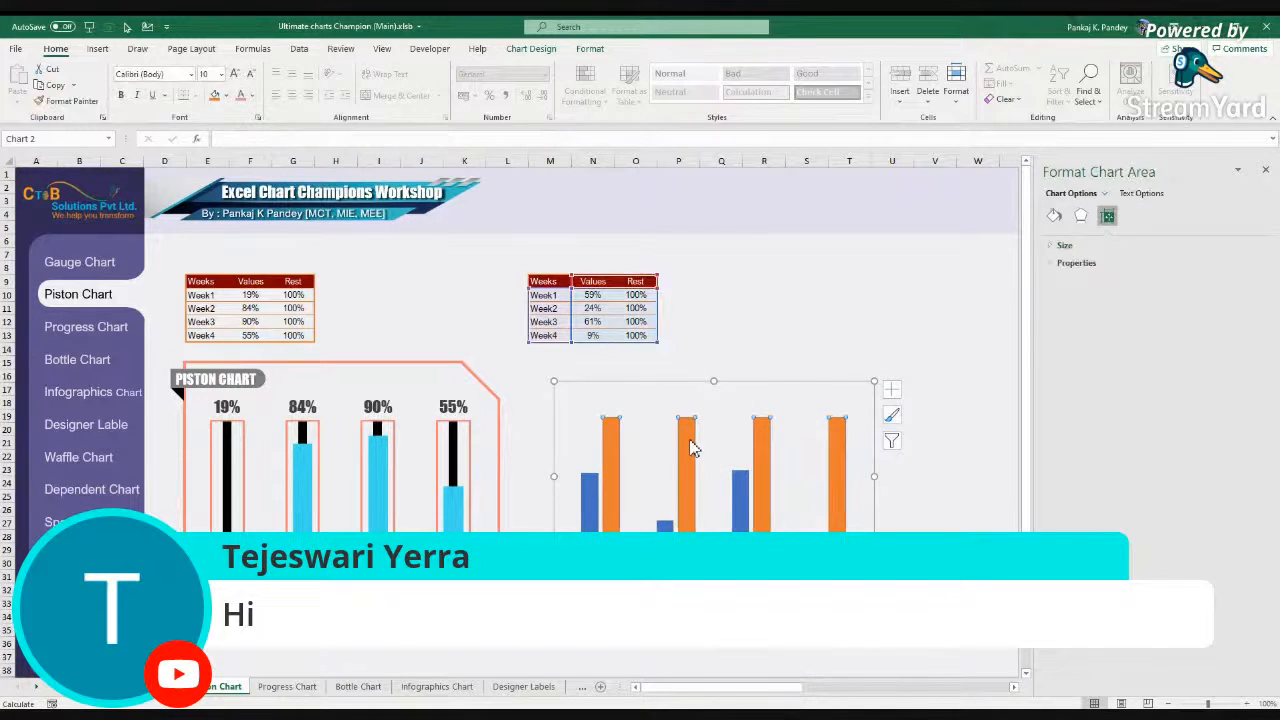
pyautogui.click(1054, 215)
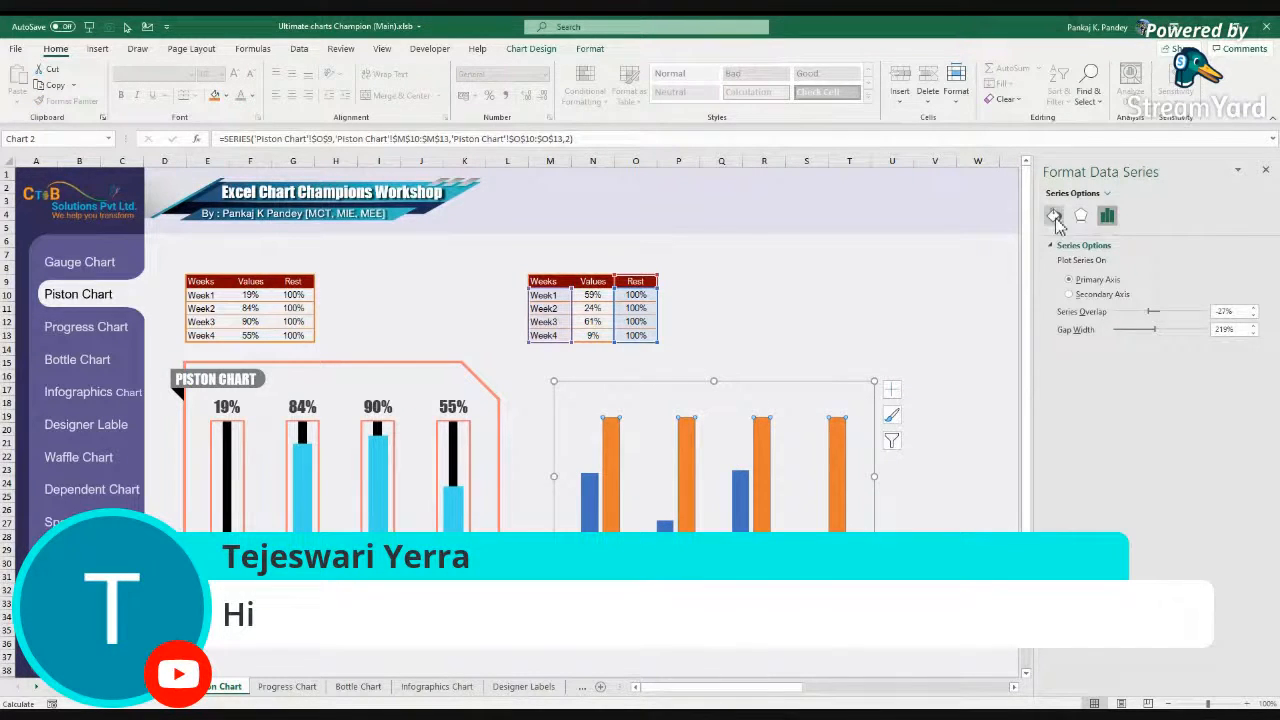
pyautogui.click(1106, 217)
pyautogui.moveTo(1149, 313); pyautogui.dragTo(1125, 317)
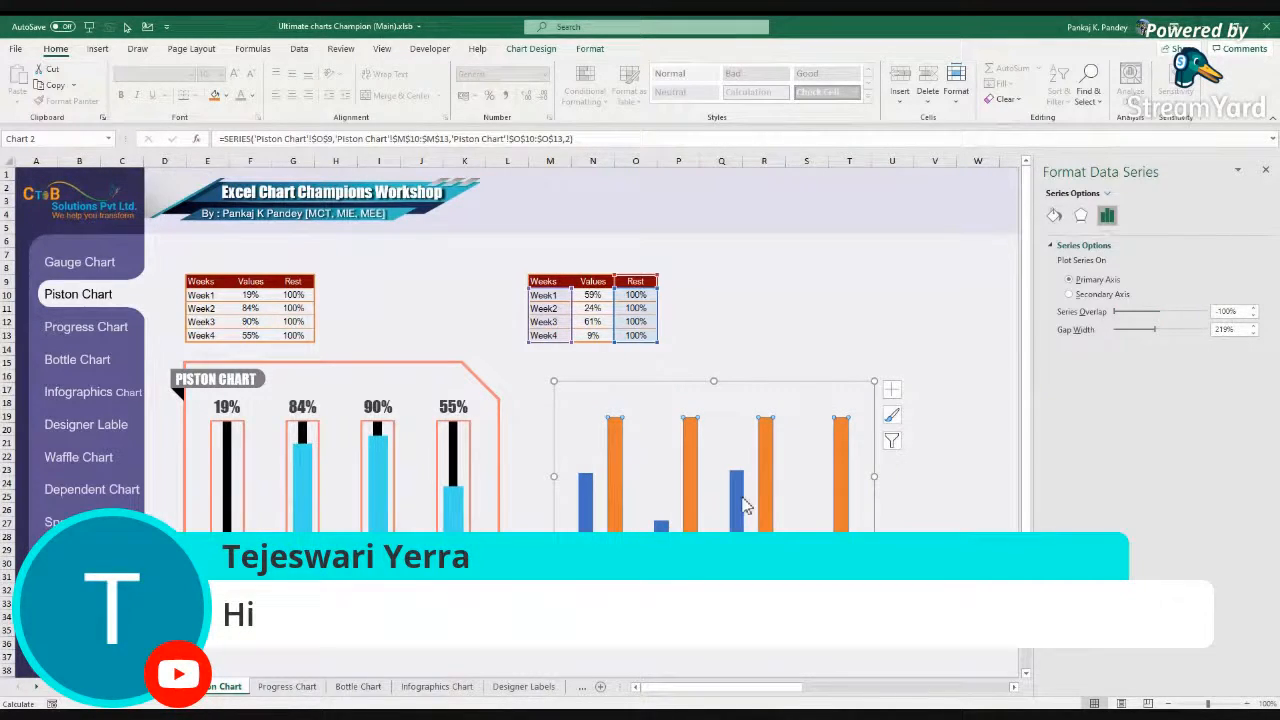
# Step: Rename the Rest header in cell O9 of the new table to Max
pyautogui.click(637, 280)
pyautogui.write('Max')
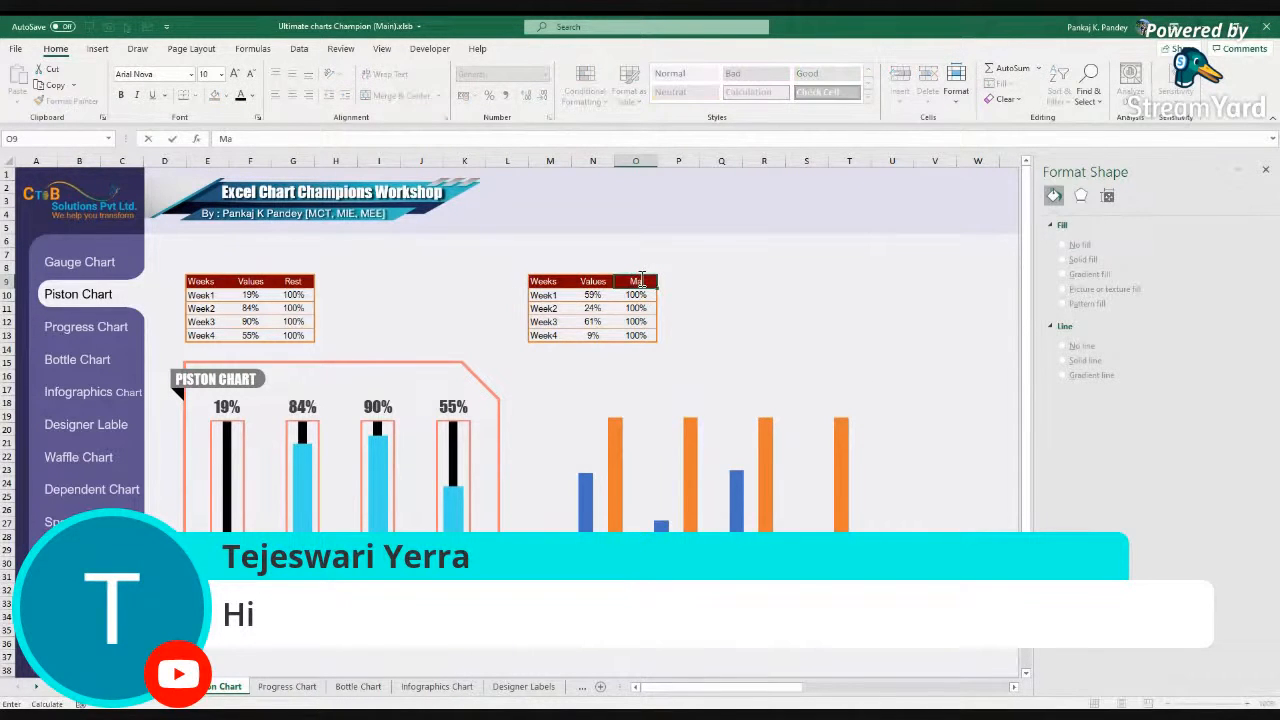
pyautogui.click(637, 280)
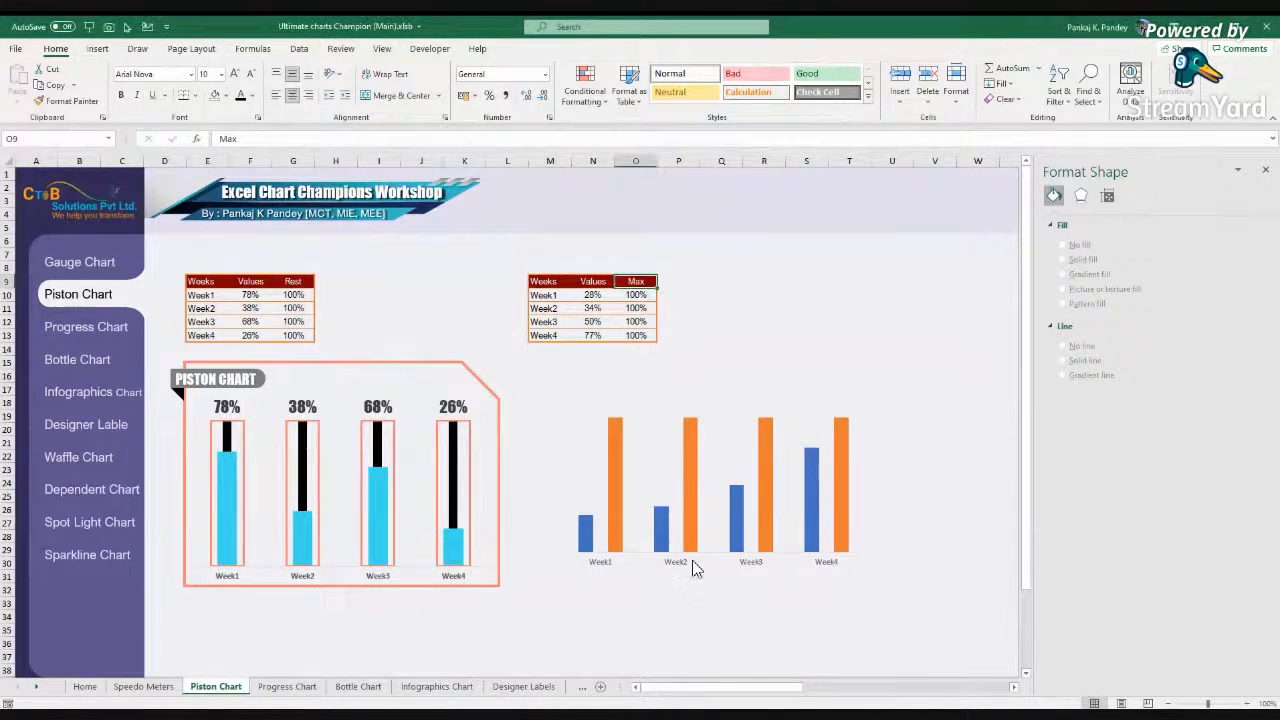
# Step: Select the orange Max series in the new column chart to show its series options
pyautogui.click(771, 452)
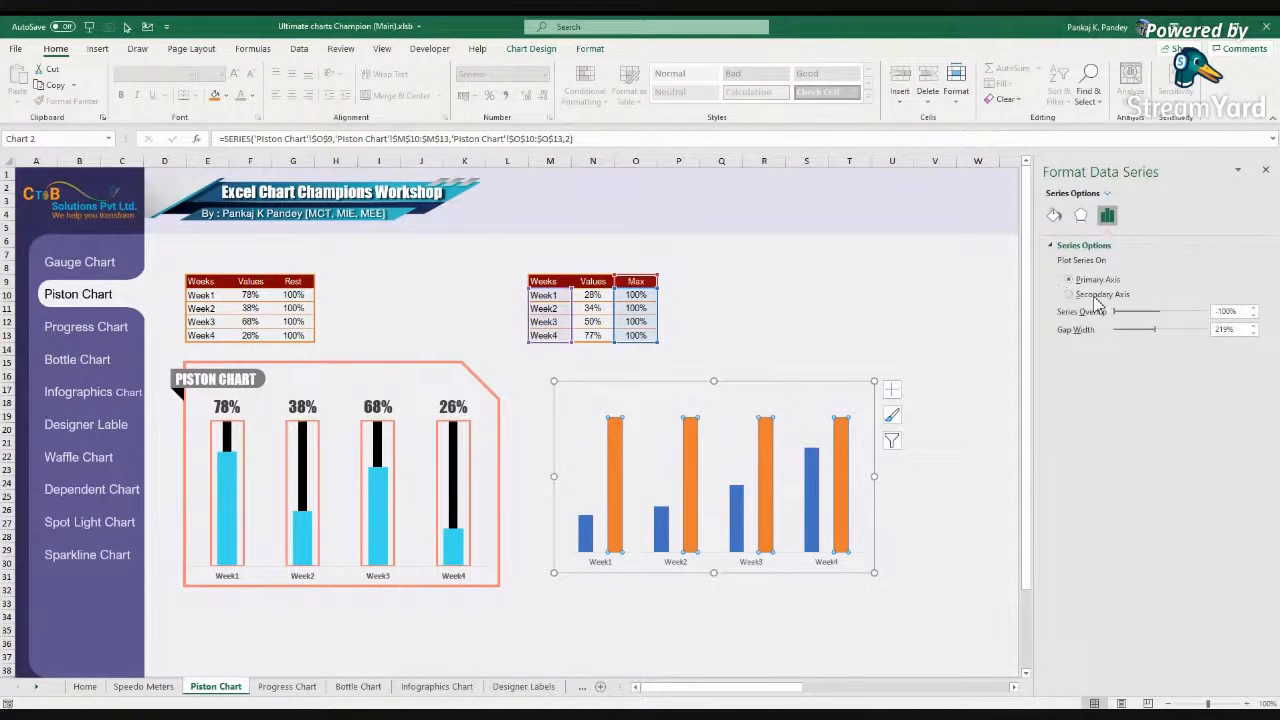
# Step: Set the Max series overlap to -33% and remove the fill from its columns
pyautogui.moveTo(1120, 313); pyautogui.dragTo(1199, 314)
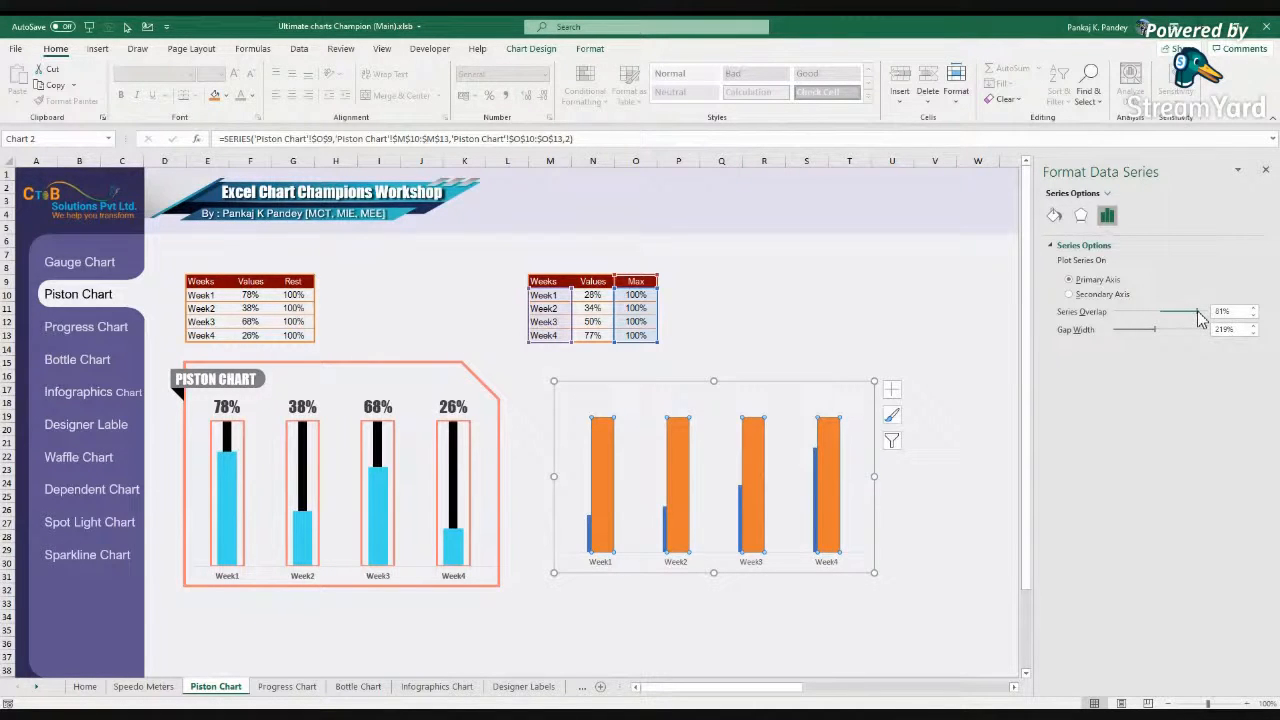
pyautogui.moveTo(1199, 316); pyautogui.dragTo(1151, 316)
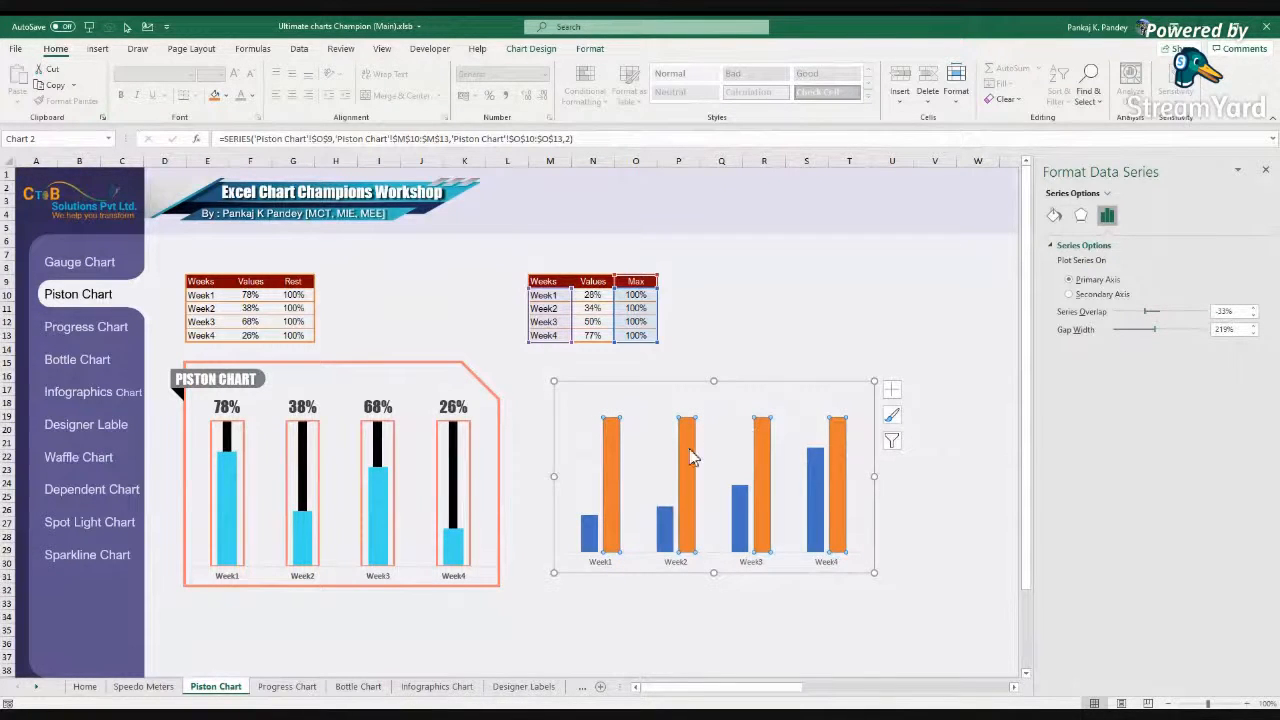
pyautogui.click(1054, 215)
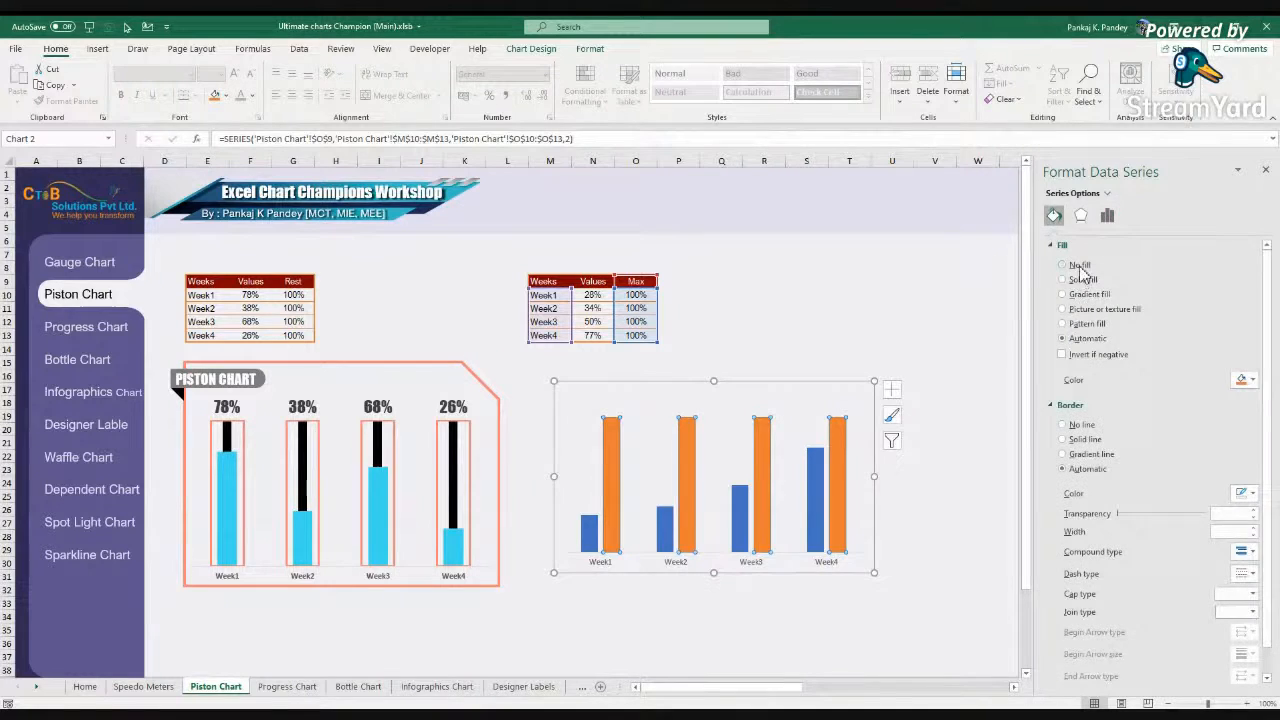
pyautogui.click(1078, 265)
# Step: Give the Max columns a solid salmon border 2 pt wide, matching the finished piston chart
pyautogui.click(1078, 413)
pyautogui.click(1246, 466)
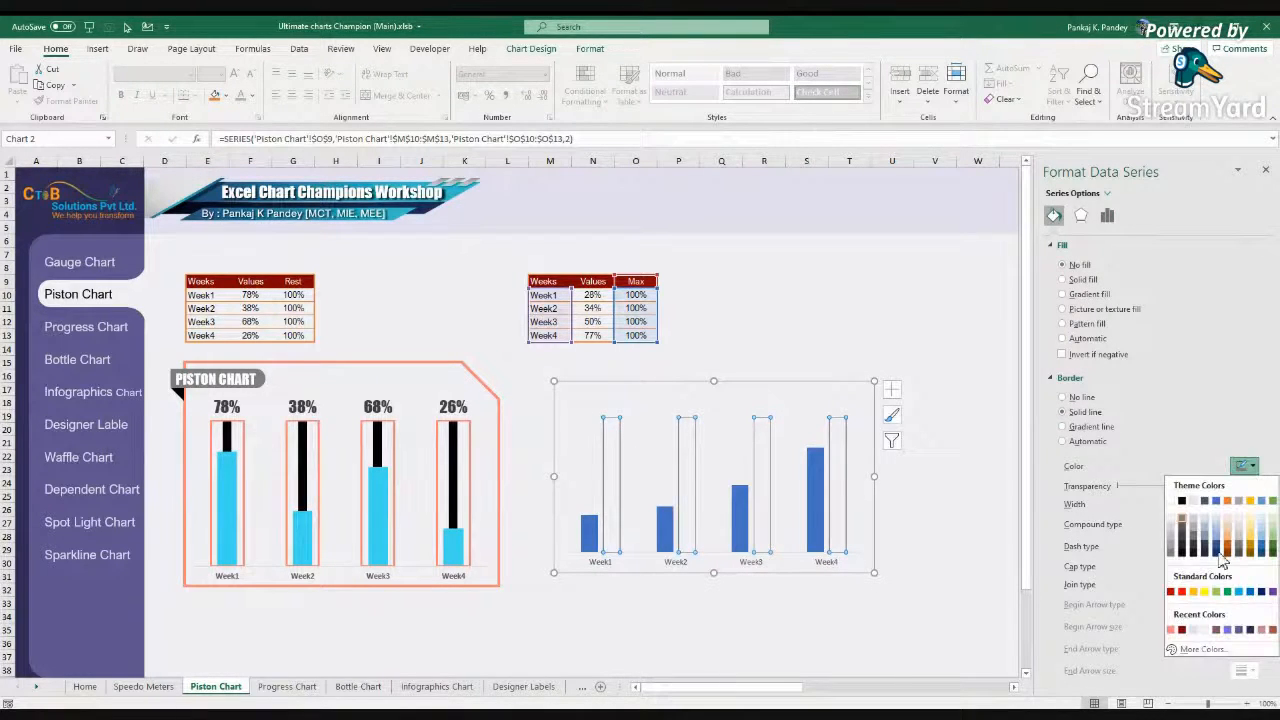
pyautogui.click(1171, 633)
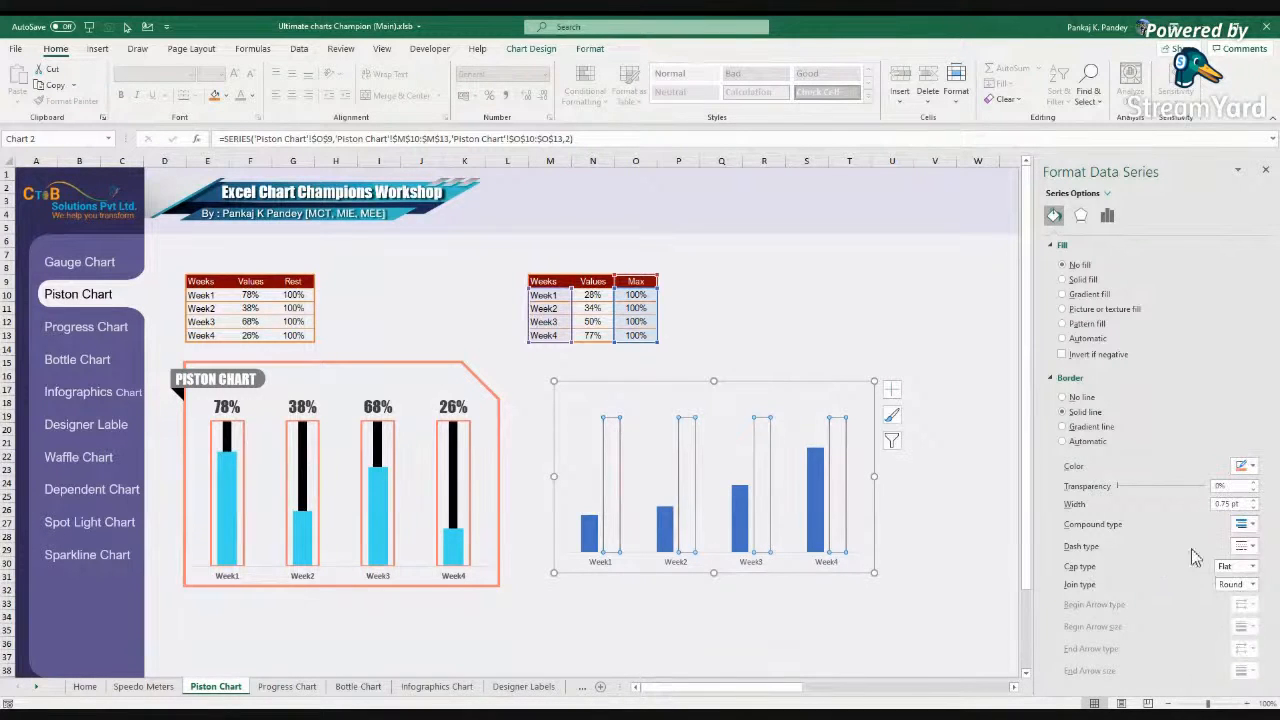
pyautogui.write('2')
pyautogui.press('Return')
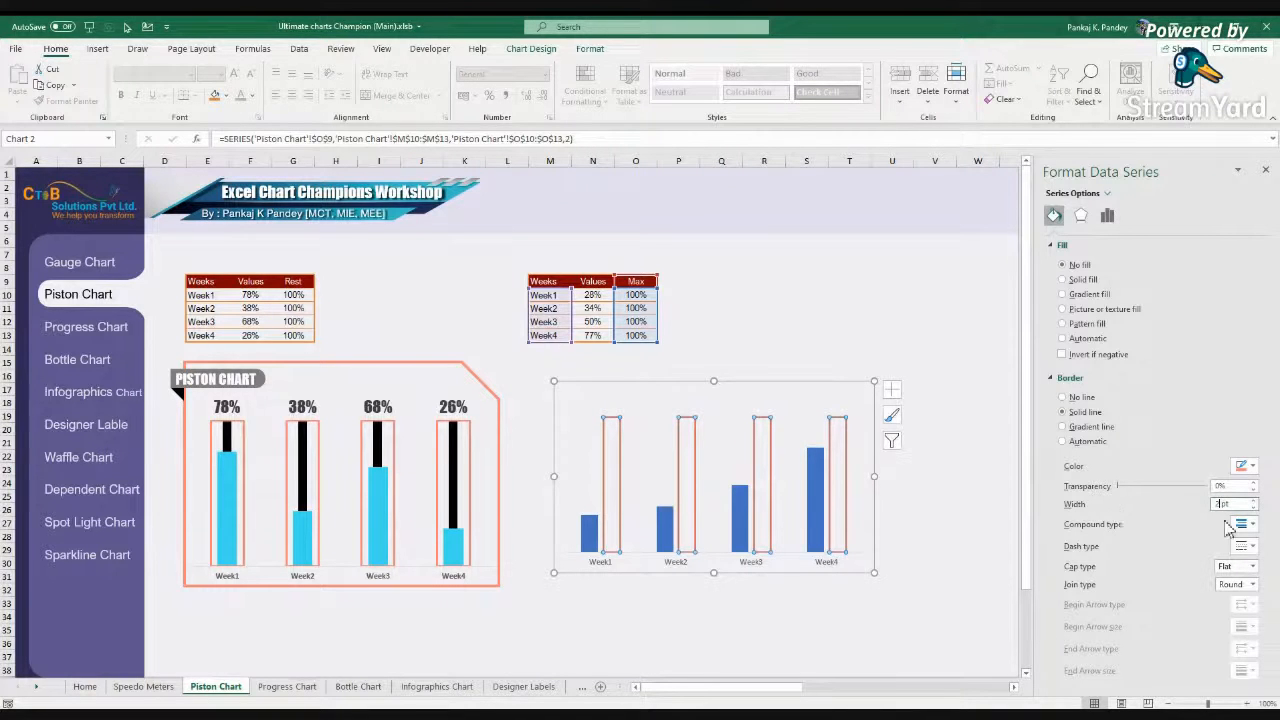
pyautogui.click(872, 490)
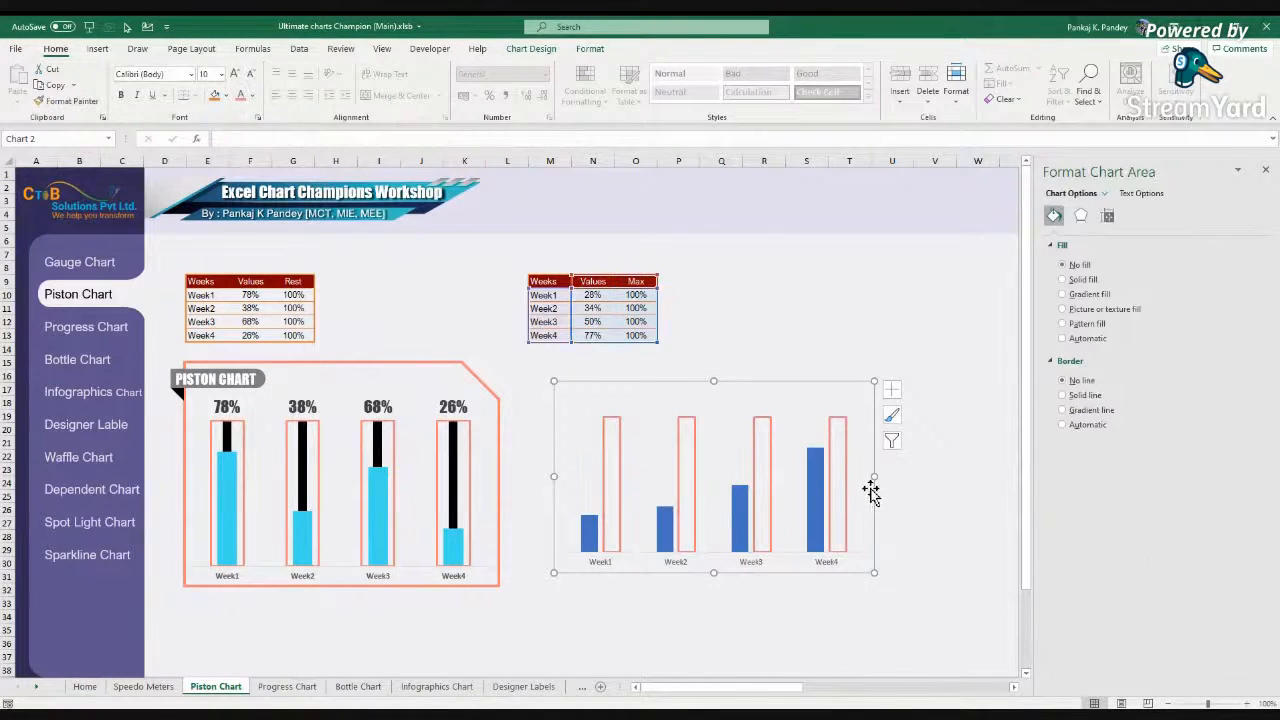
# Step: Remove the border from the Values columns and apply a solid fill in standard light blue
pyautogui.click(818, 462)
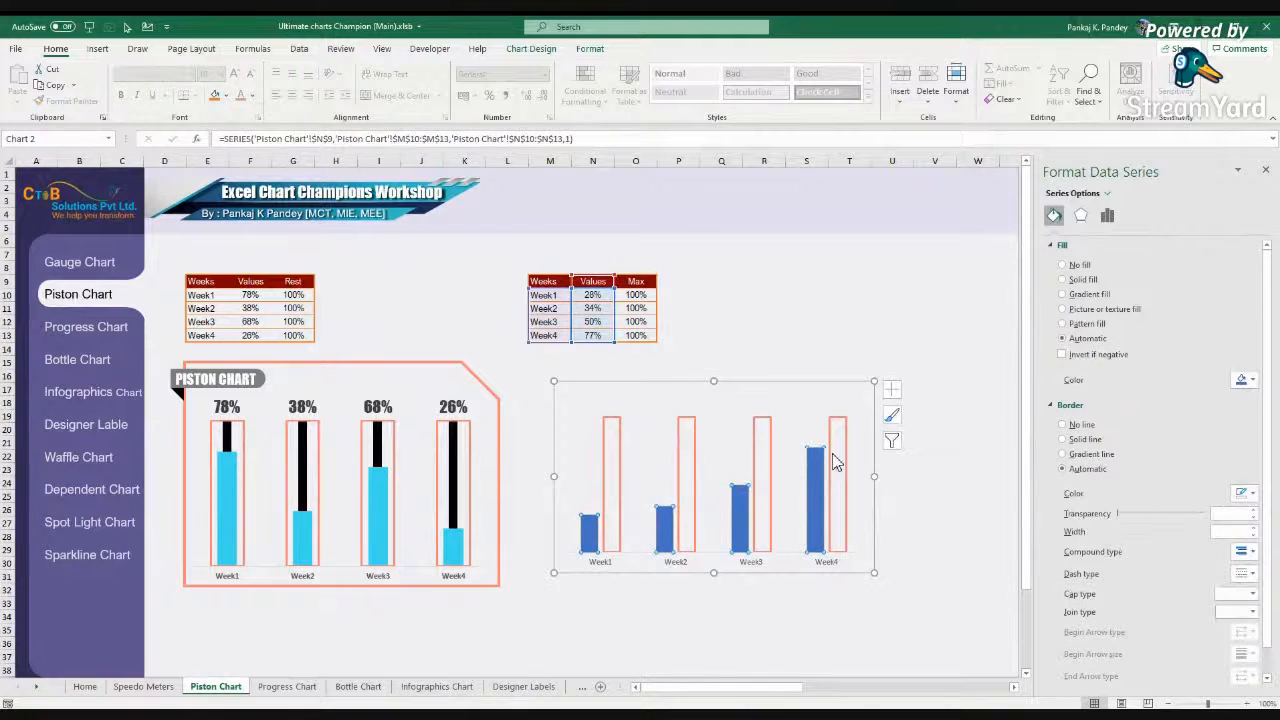
pyautogui.click(1086, 426)
pyautogui.click(1085, 280)
pyautogui.click(1253, 380)
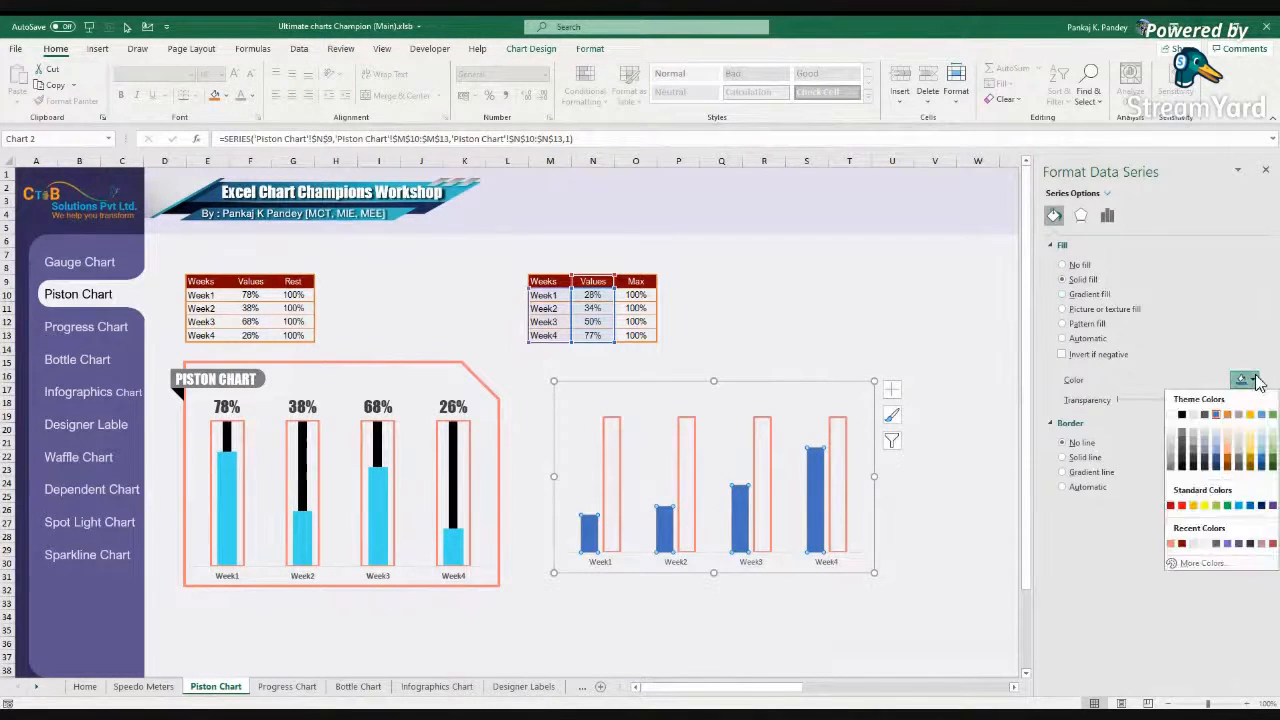
pyautogui.click(1239, 506)
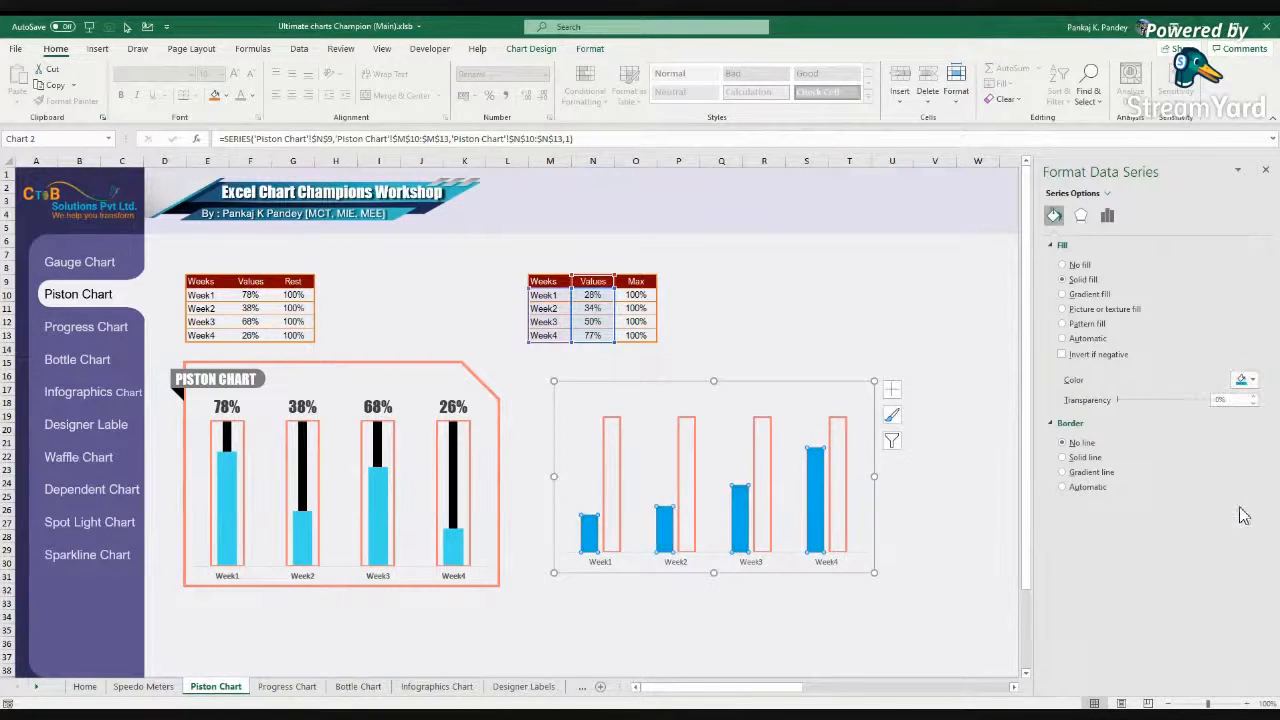
# Step: Try a rose fill on the Values columns and return them to light blue
pyautogui.click(1253, 380)
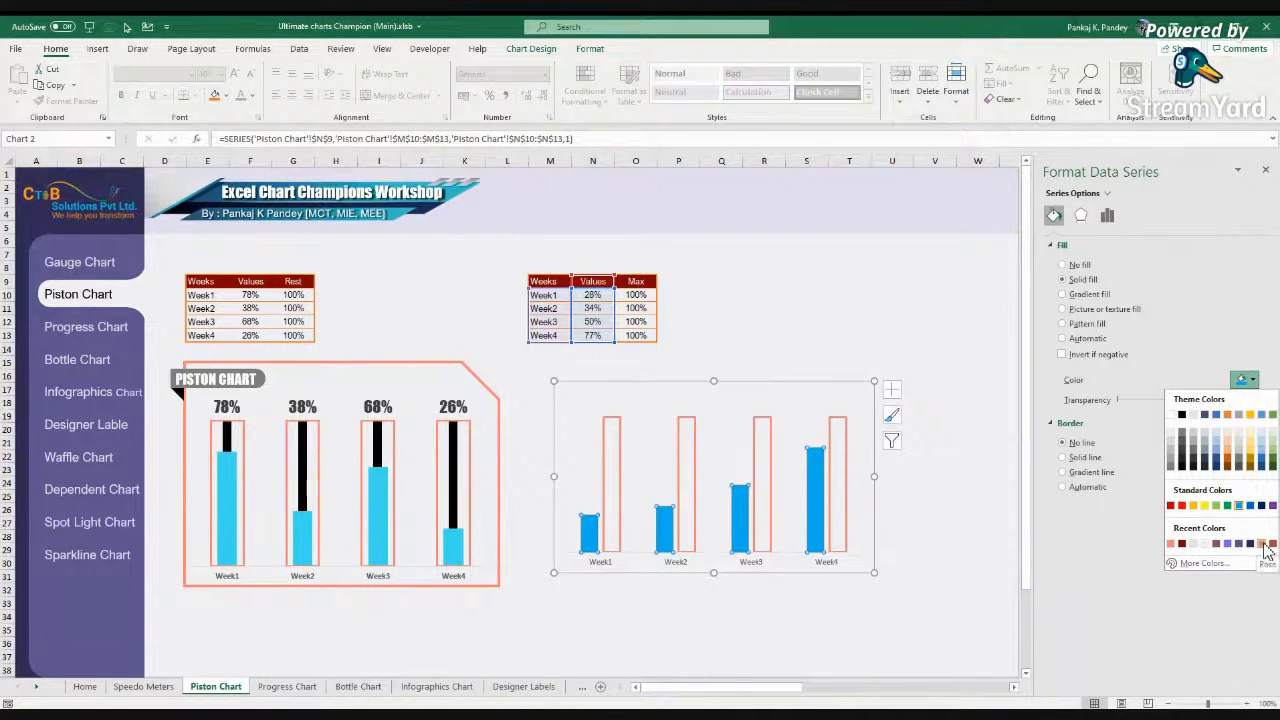
pyautogui.click(1263, 545)
pyautogui.click(1252, 380)
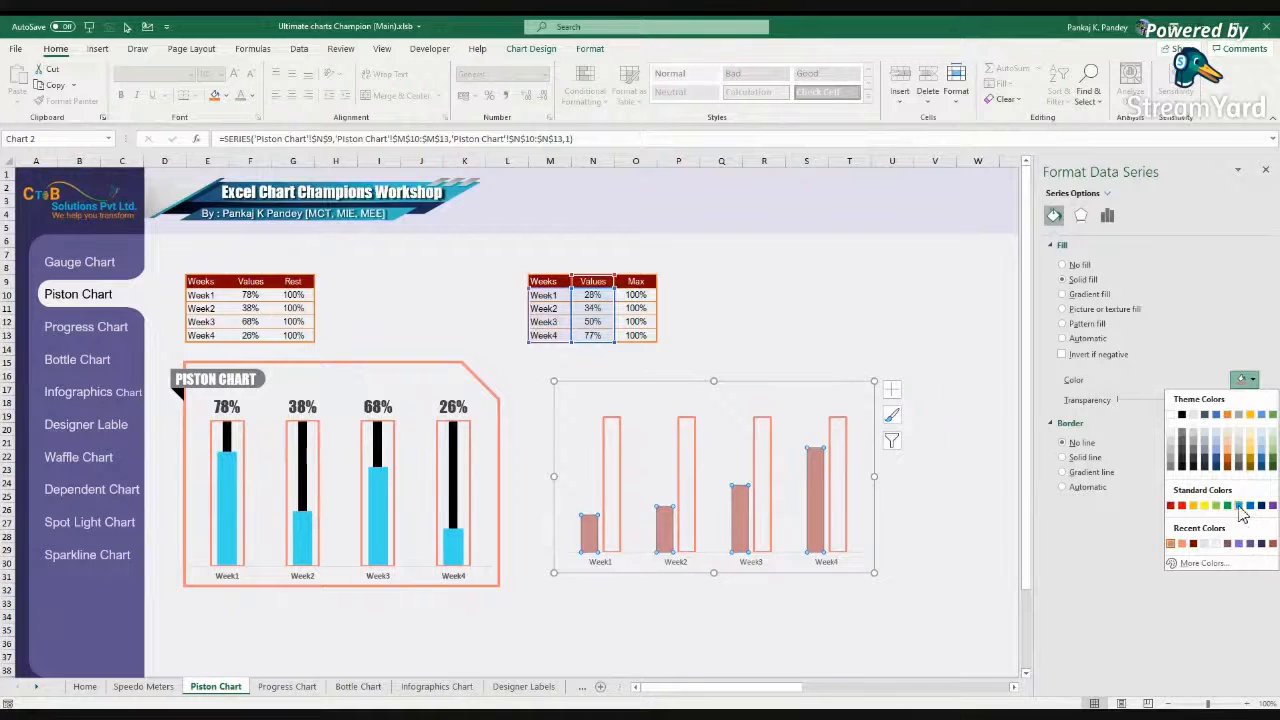
pyautogui.click(1249, 505)
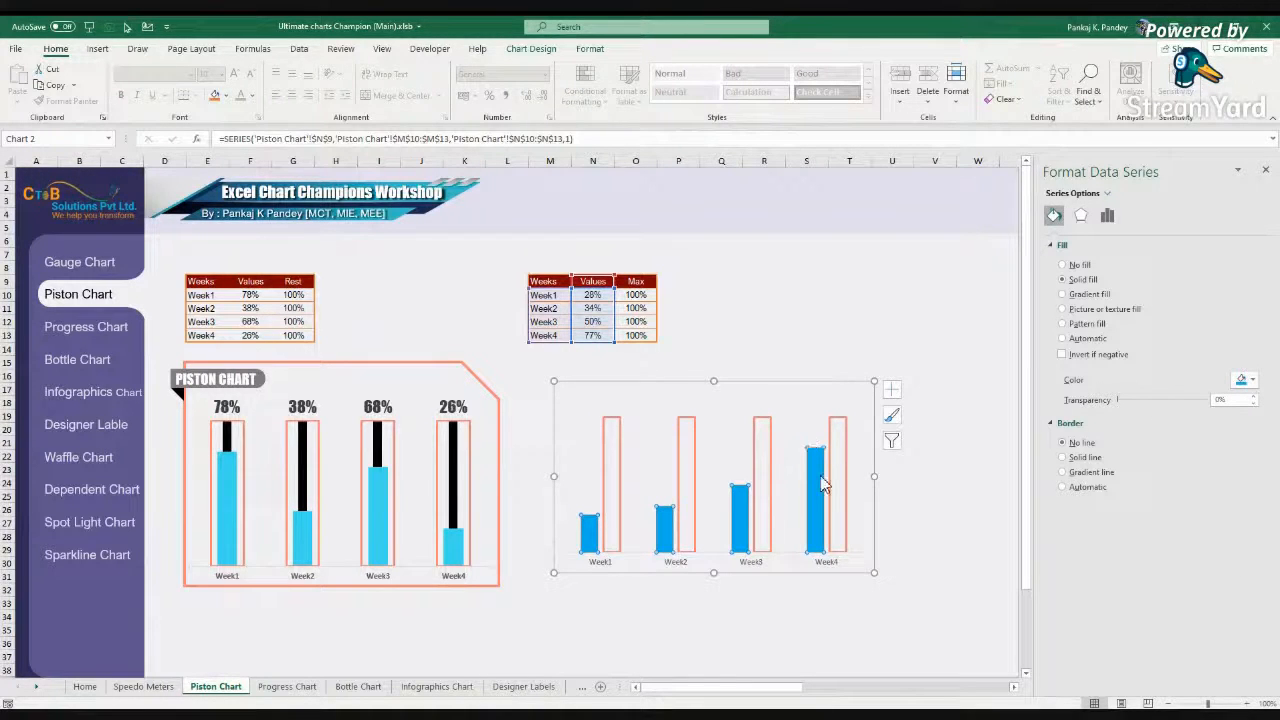
# Step: Set the Max series overlap to 100% and shift the chart slightly down and to the right
pyautogui.click(1107, 215)
pyautogui.click(849, 484)
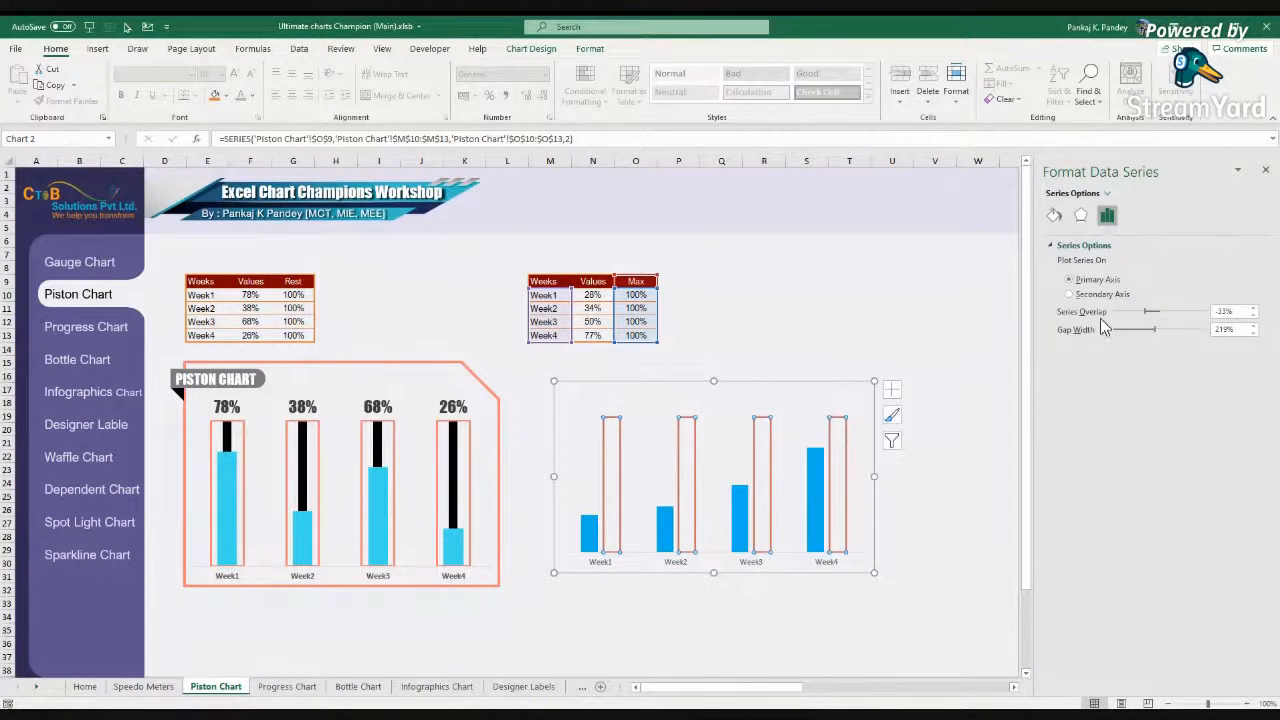
pyautogui.moveTo(1152, 313); pyautogui.dragTo(1214, 318)
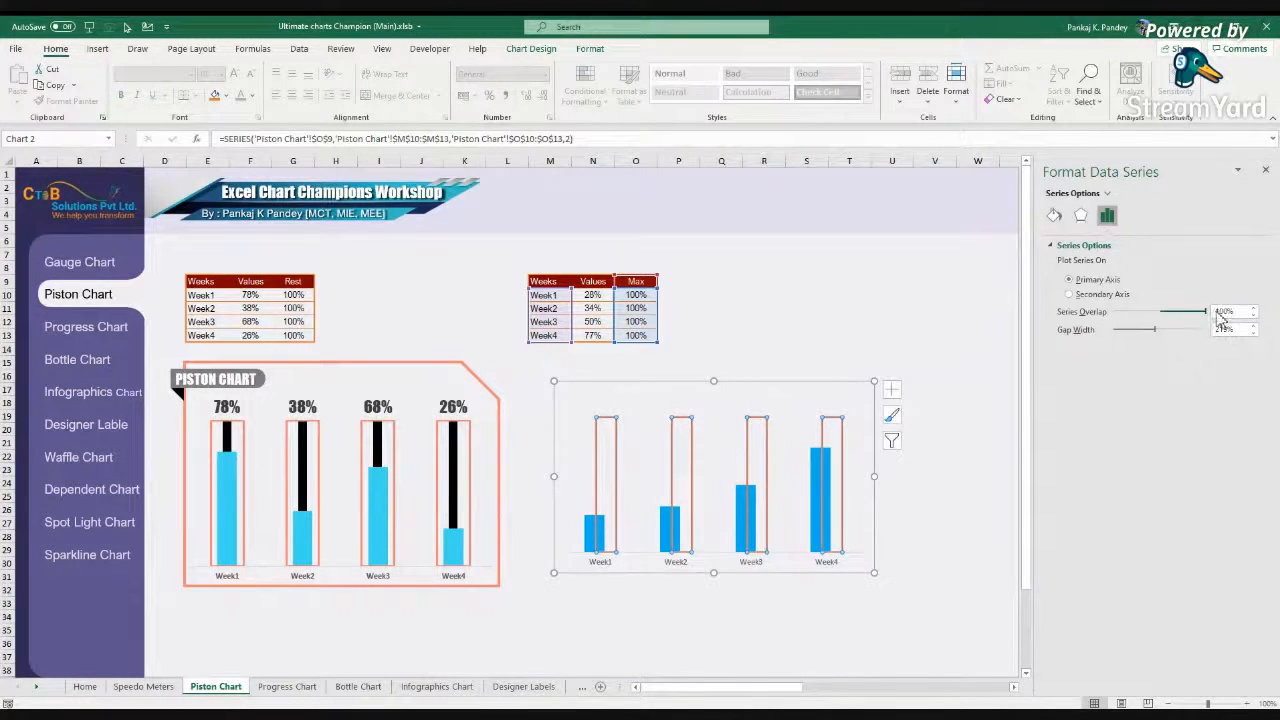
pyautogui.click(802, 385)
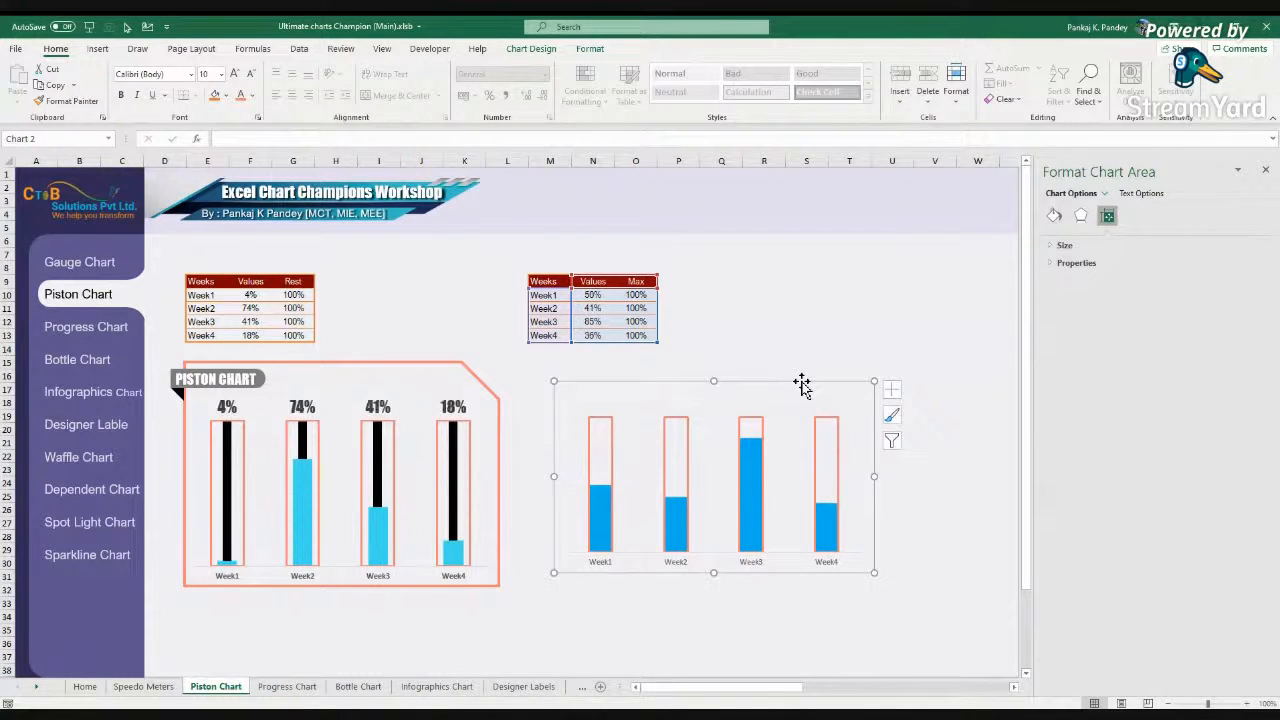
pyautogui.moveTo(764, 381); pyautogui.dragTo(777, 389)
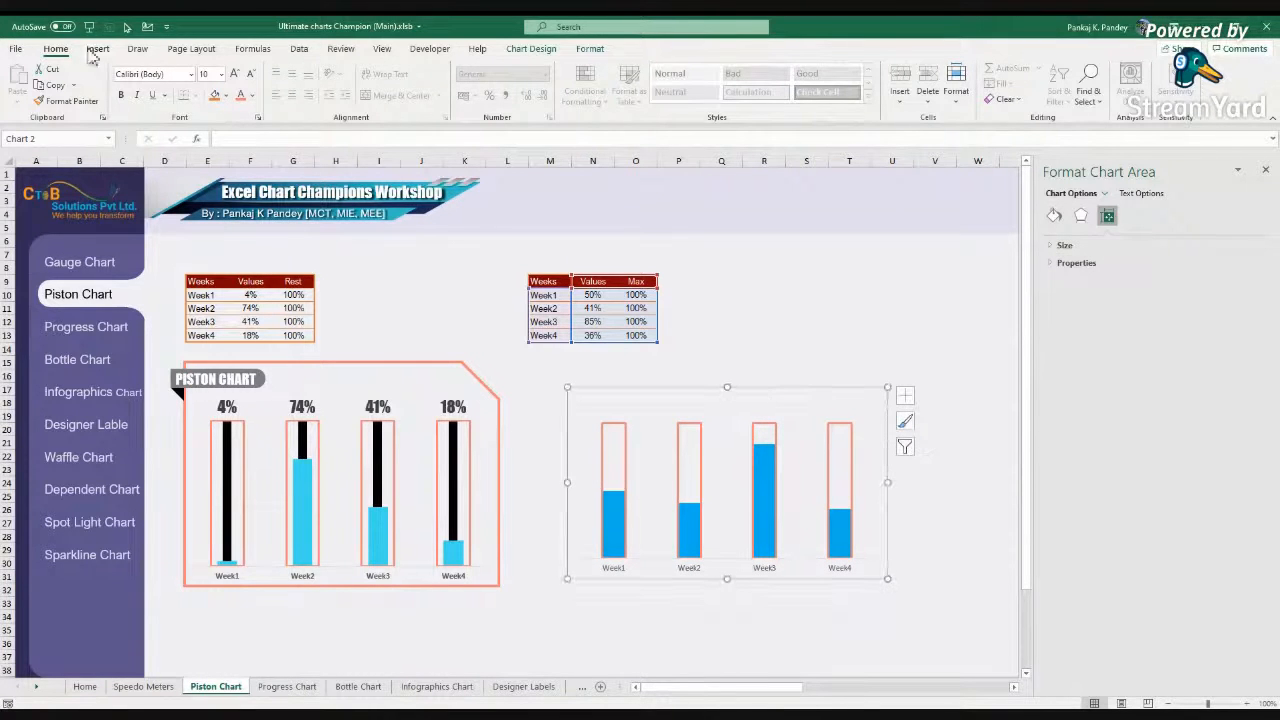
pyautogui.click(97, 48)
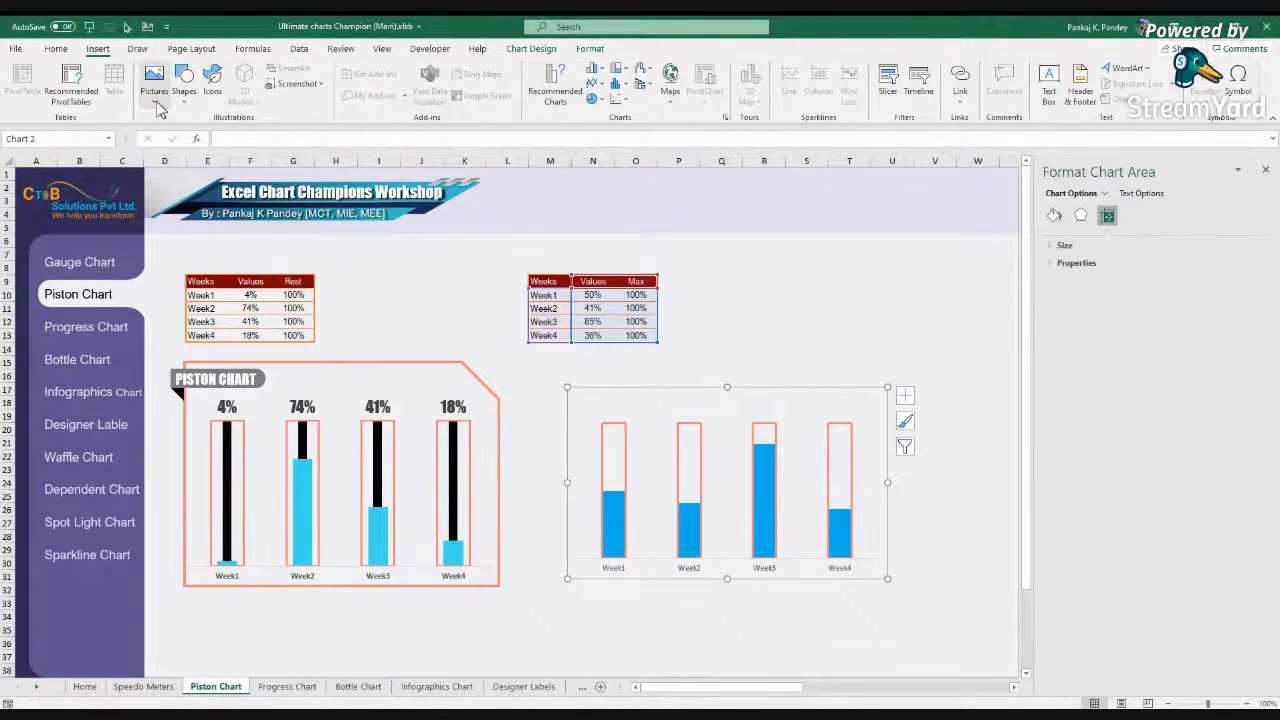
pyautogui.click(158, 108)
pyautogui.click(184, 88)
pyautogui.click(195, 138)
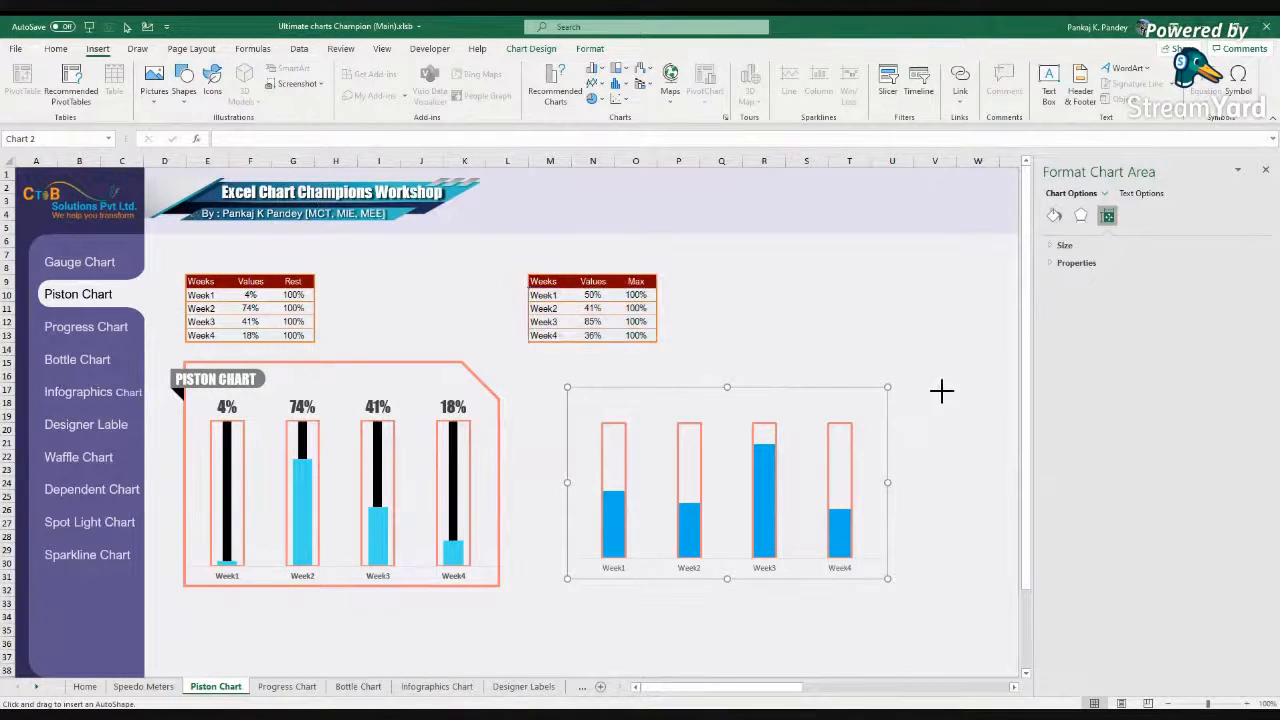
pyautogui.moveTo(941, 391); pyautogui.dragTo(941, 538)
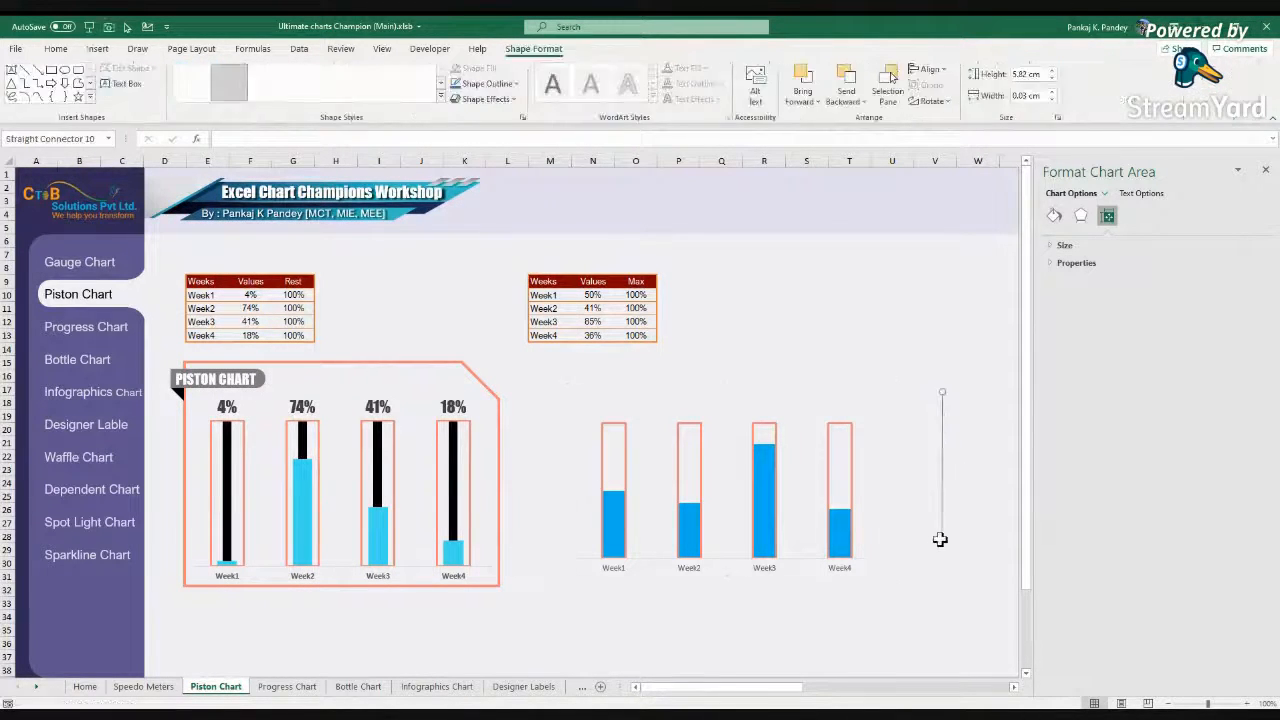
pyautogui.press('Delete')
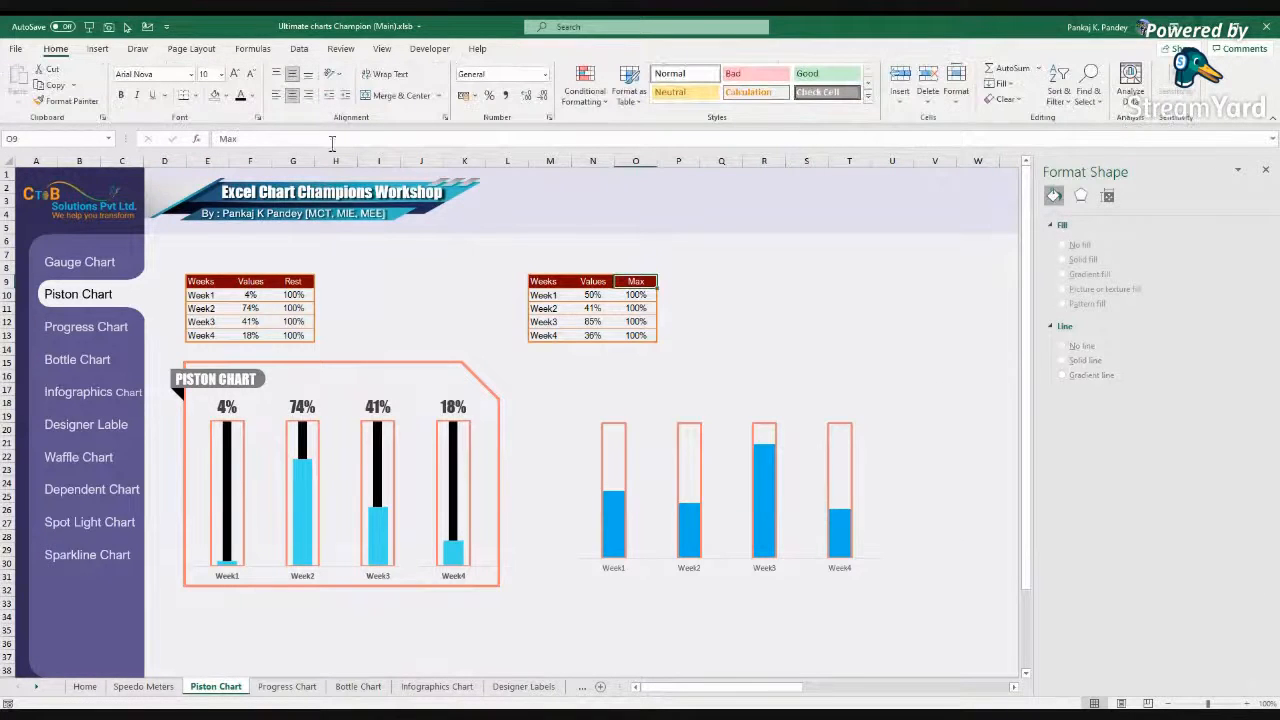
pyautogui.click(98, 50)
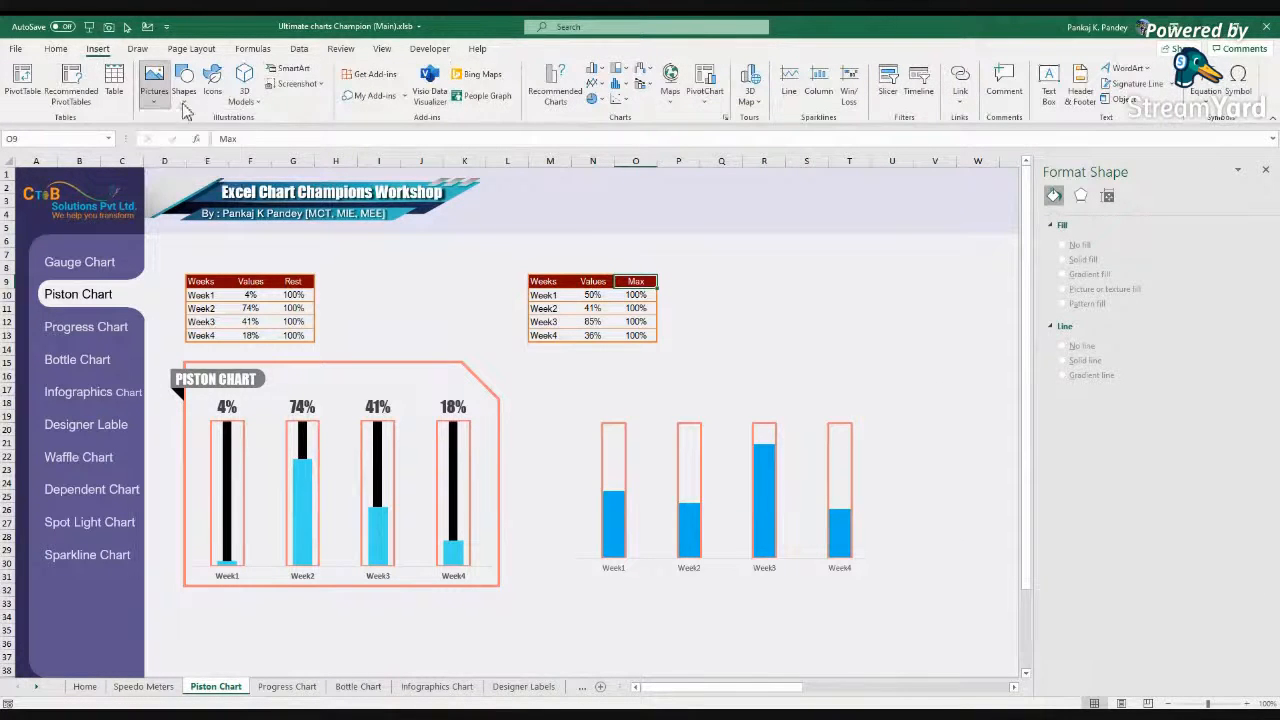
pyautogui.click(184, 85)
pyautogui.click(188, 136)
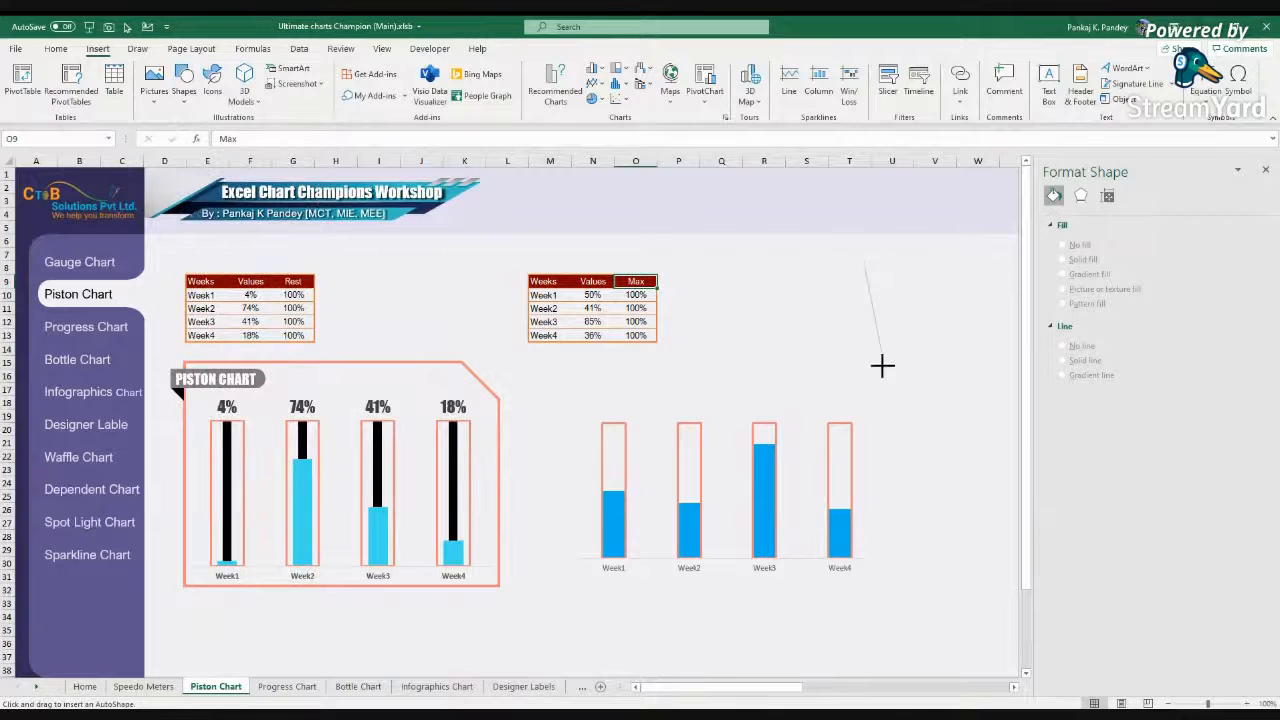
pyautogui.moveTo(855, 376)
pyautogui.mouseDown()
pyautogui.moveTo(843, 403)
pyautogui.moveTo(886, 369)
pyautogui.moveTo(865, 368)
pyautogui.mouseUp()
pyautogui.moveTo(865, 368); pyautogui.dragTo(865, 368)
pyautogui.press('Delete')
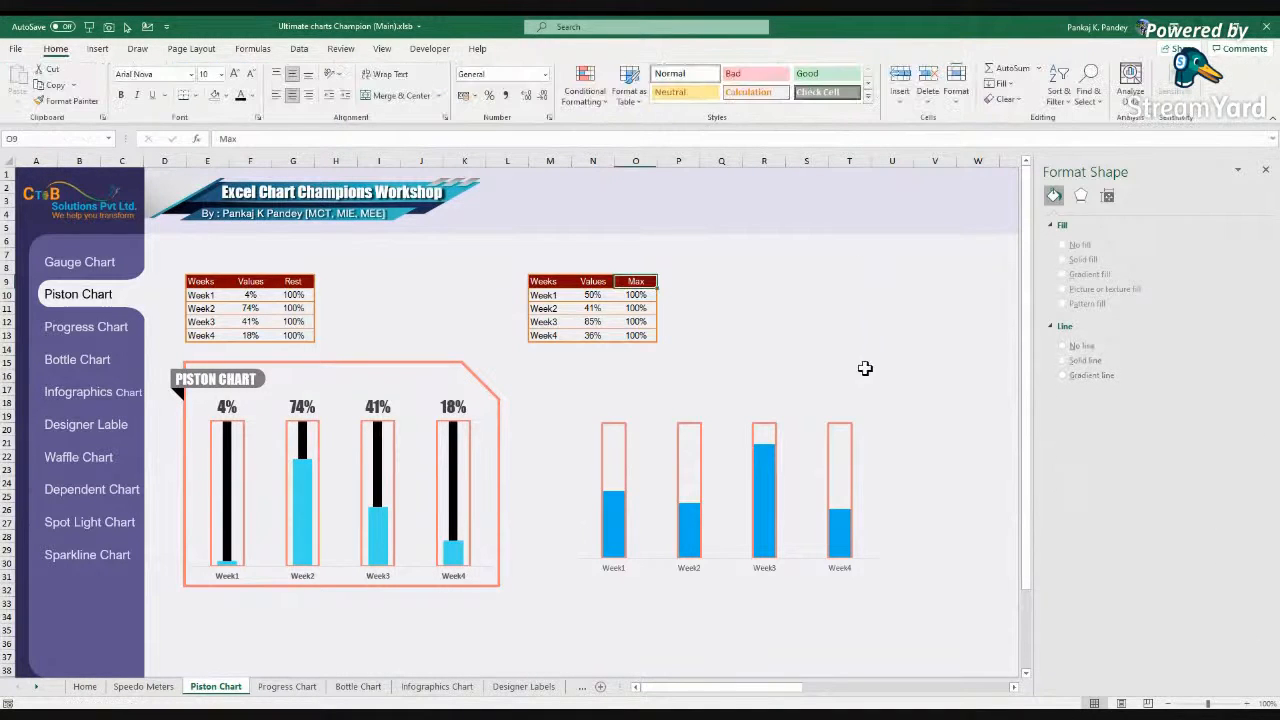
pyautogui.click(97, 48)
pyautogui.click(155, 80)
pyautogui.click(184, 80)
pyautogui.click(197, 145)
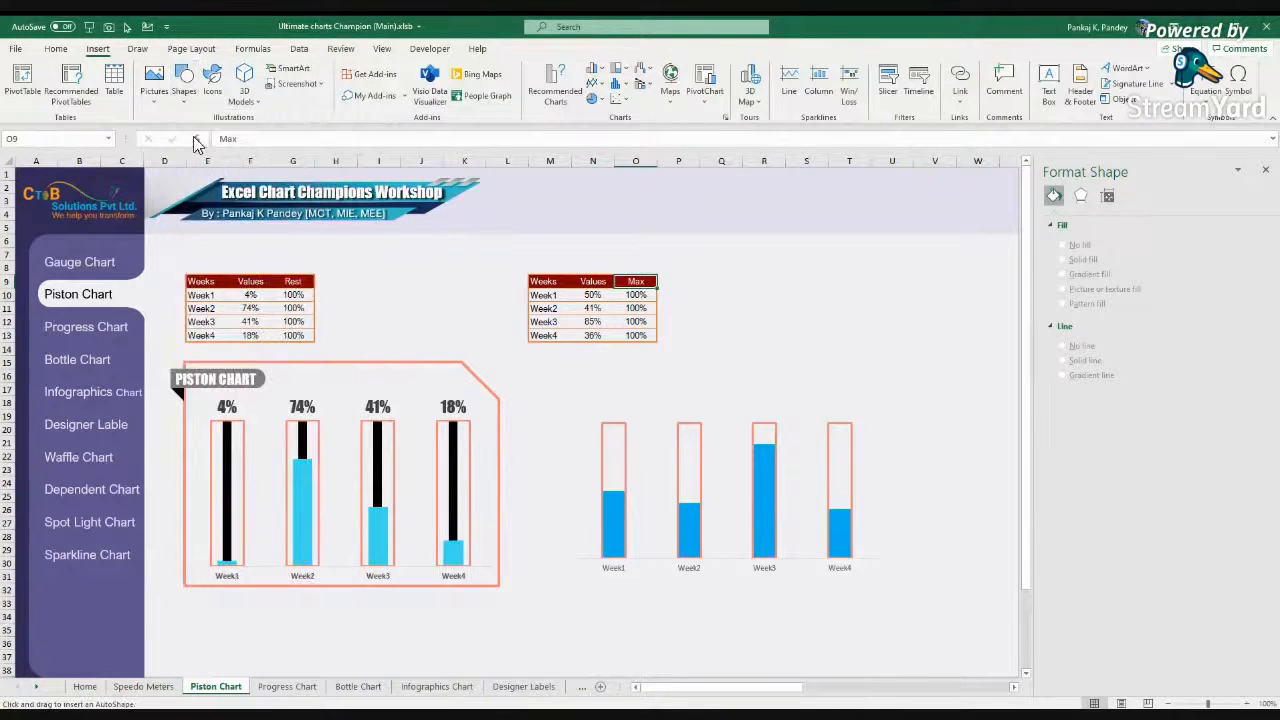
pyautogui.click(184, 100)
pyautogui.click(197, 138)
pyautogui.click(177, 103)
pyautogui.click(196, 140)
pyautogui.moveTo(893, 264)
pyautogui.mouseDown()
pyautogui.moveTo(897, 340)
pyautogui.moveTo(860, 374)
pyautogui.moveTo(920, 377)
pyautogui.mouseUp()
pyautogui.moveTo(902, 378)
pyautogui.mouseDown()
pyautogui.moveTo(877, 378)
pyautogui.moveTo(894, 374)
pyautogui.moveTo(898, 341)
pyautogui.mouseUp()
pyautogui.press('Delete')
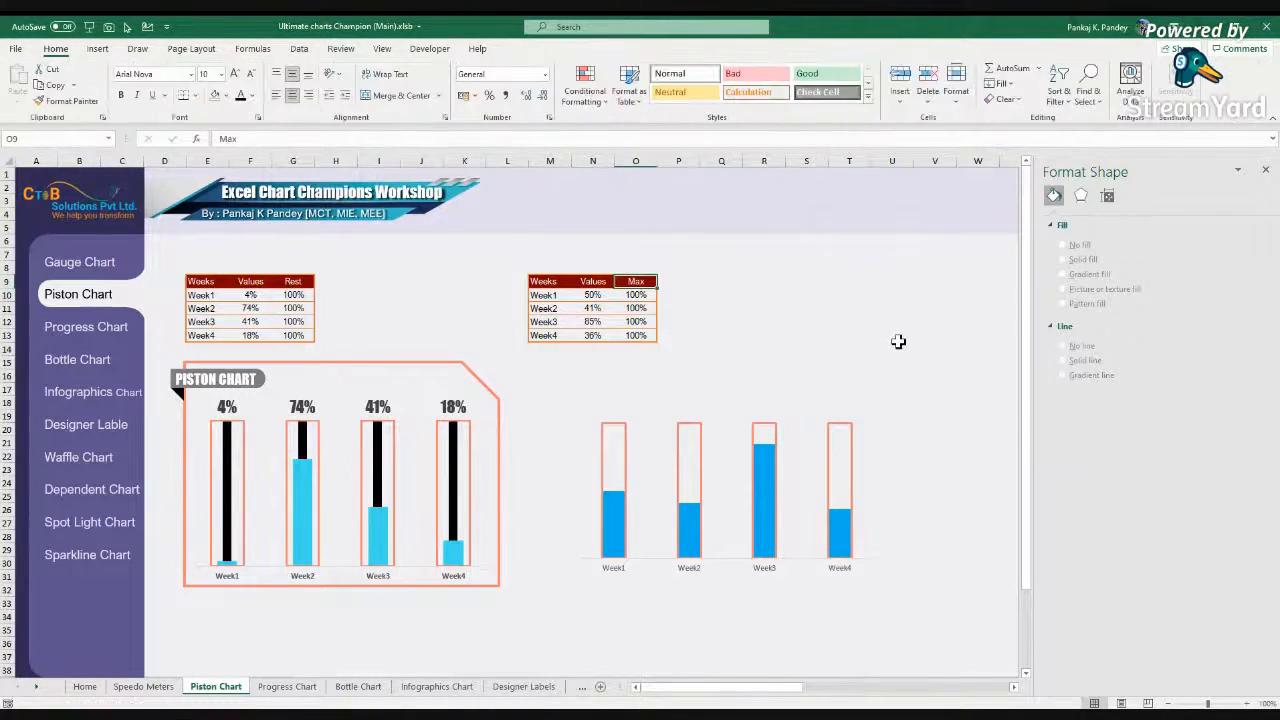
# Step: Draw a vertical straight line about 5.16 cm long in the empty area beside the new chart
pyautogui.click(97, 49)
pyautogui.click(183, 91)
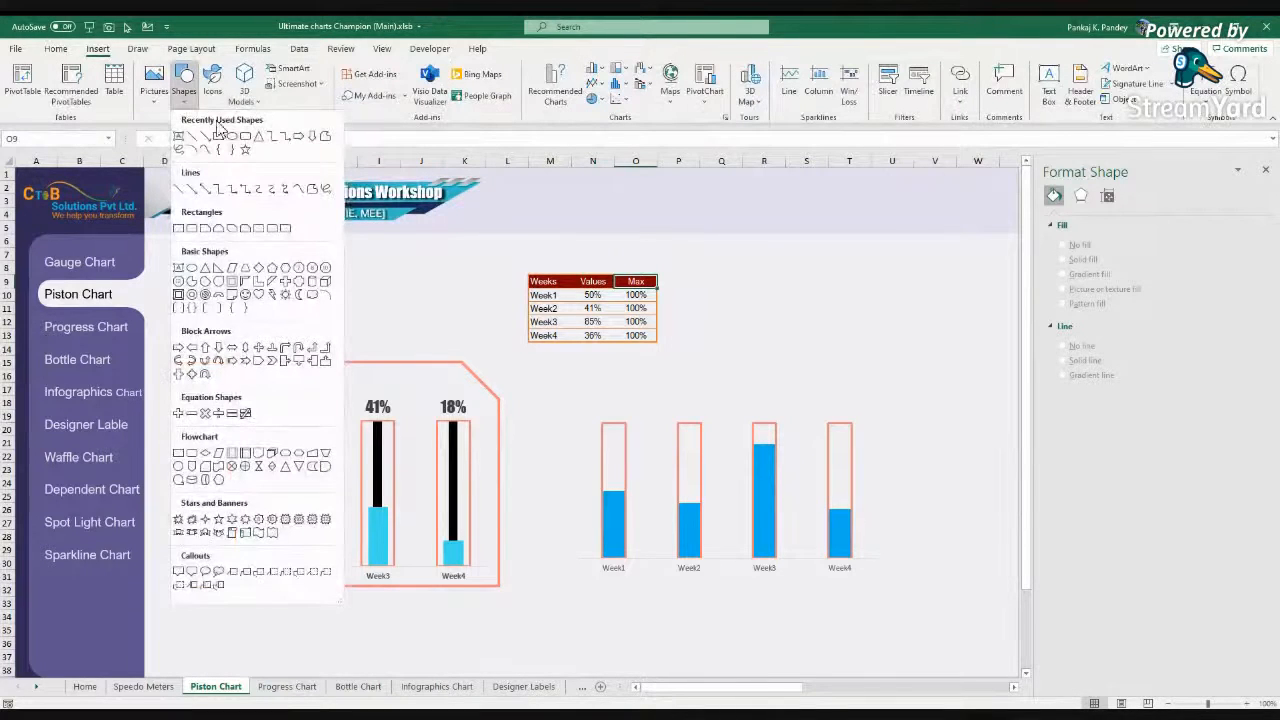
pyautogui.click(200, 146)
pyautogui.moveTo(925, 350)
pyautogui.mouseDown()
pyautogui.moveTo(925, 502)
pyautogui.moveTo(925, 482)
pyautogui.mouseUp()
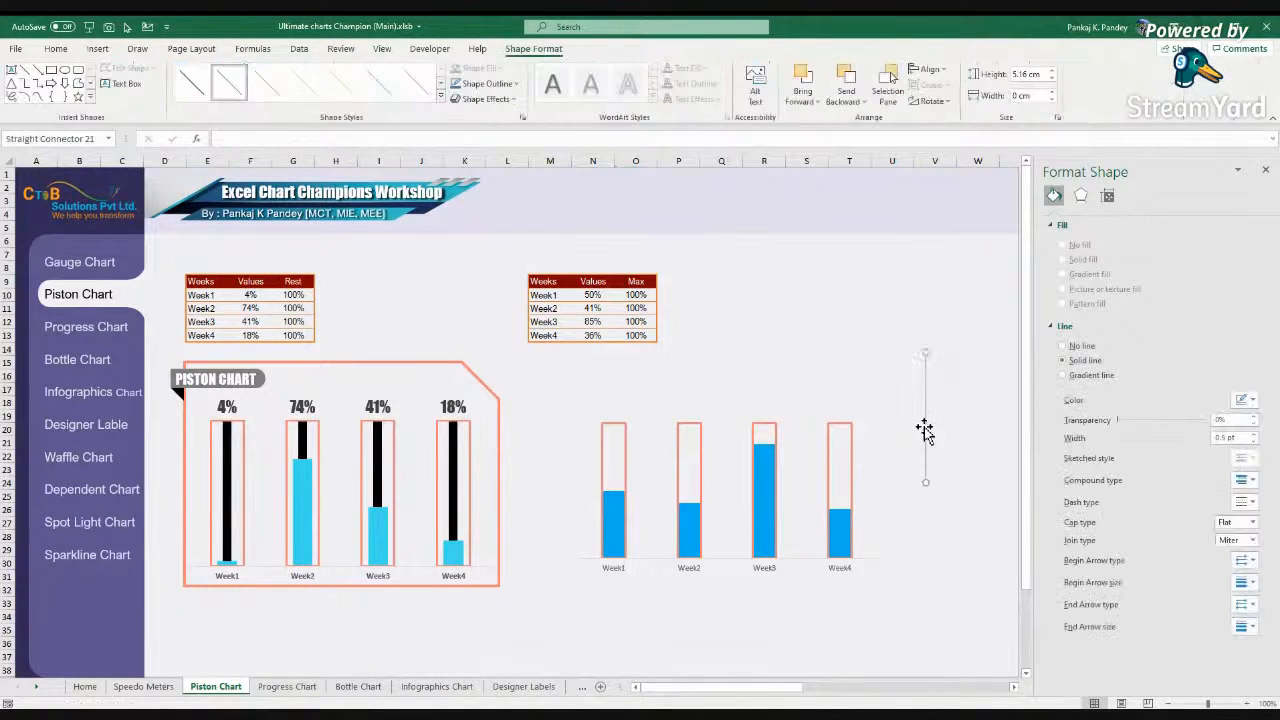
# Step: Format the vertical line with a width of 8 pt and a black colour
pyautogui.click(1230, 438)
pyautogui.write('3')
pyautogui.press('Return')
pyautogui.write('10')
pyautogui.press('Return')
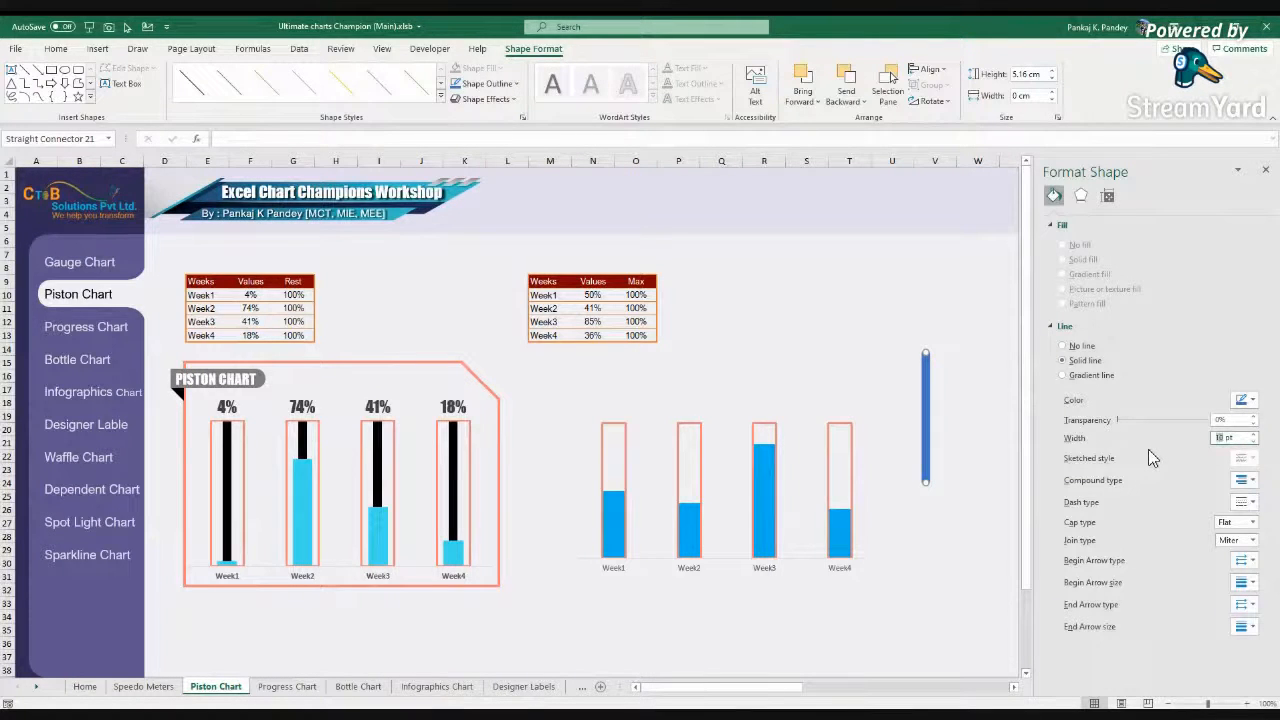
pyautogui.write('8')
pyautogui.press('Return')
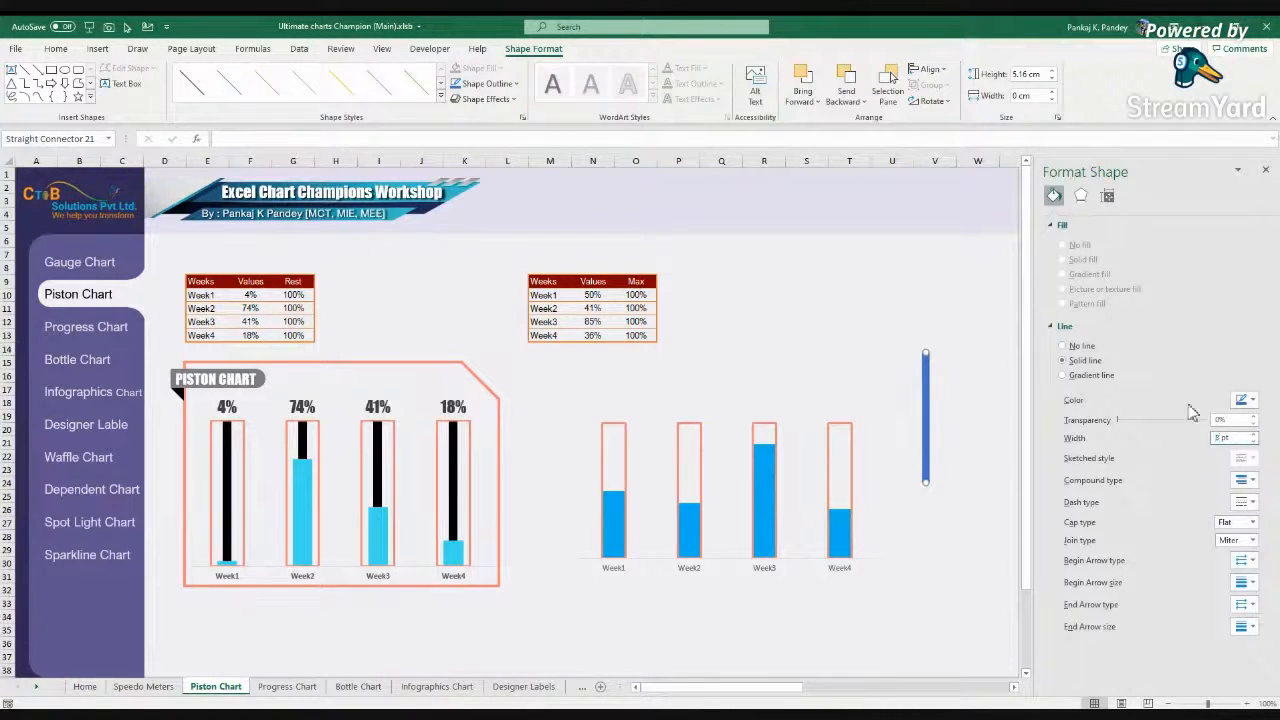
pyautogui.click(1252, 400)
pyautogui.click(1190, 438)
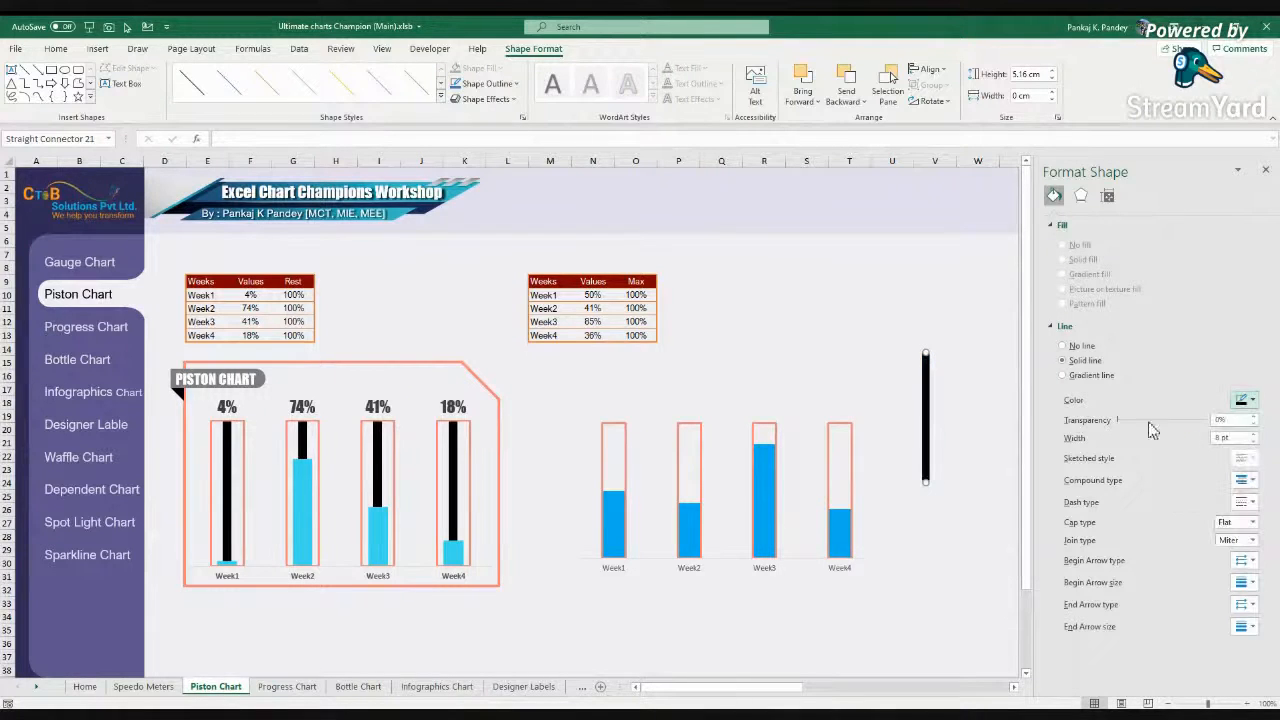
# Step: Fit the black line over the Week1 column at 5.24 cm high and duplicate it onto the Week2, Week3 and Week4 columns
pyautogui.moveTo(931, 405); pyautogui.dragTo(618, 475)
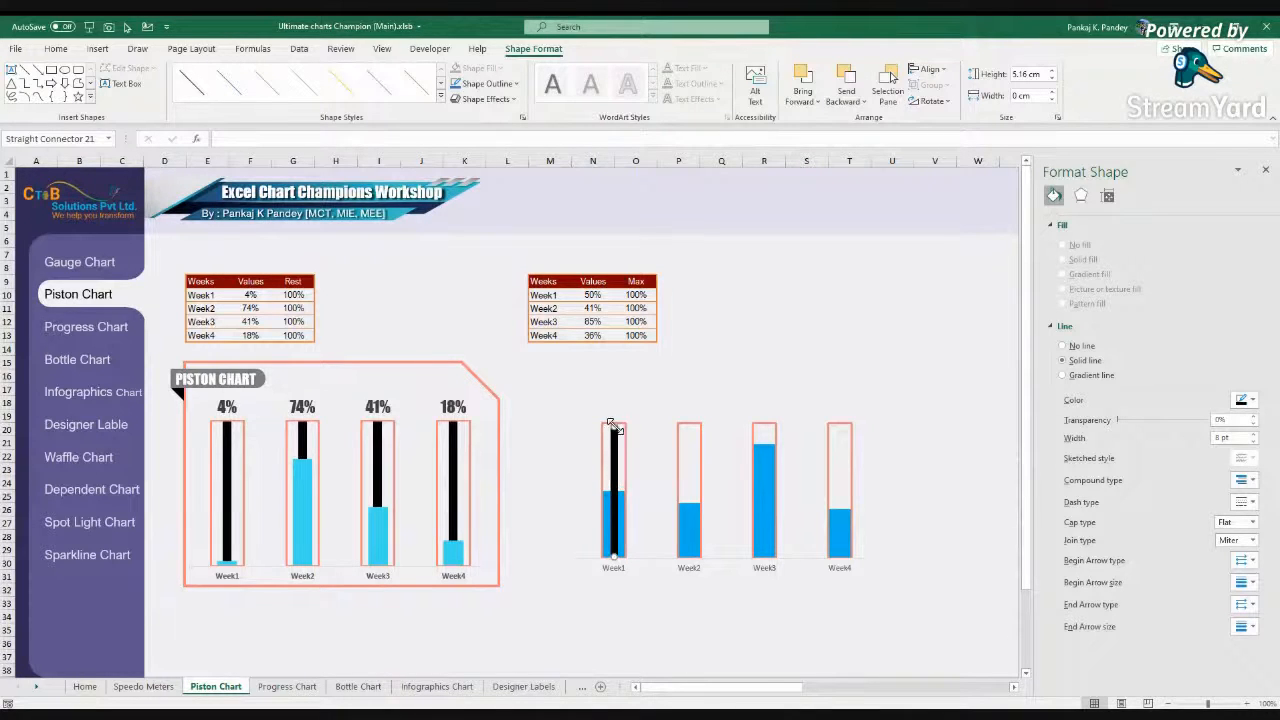
pyautogui.moveTo(614, 428); pyautogui.dragTo(613, 423)
pyautogui.hotkey('ctrl', 'd')
pyautogui.moveTo(620, 512); pyautogui.dragTo(838, 495)
pyautogui.hotkey('ctrl', 'd')
pyautogui.hotkey('ctrl', 'd')
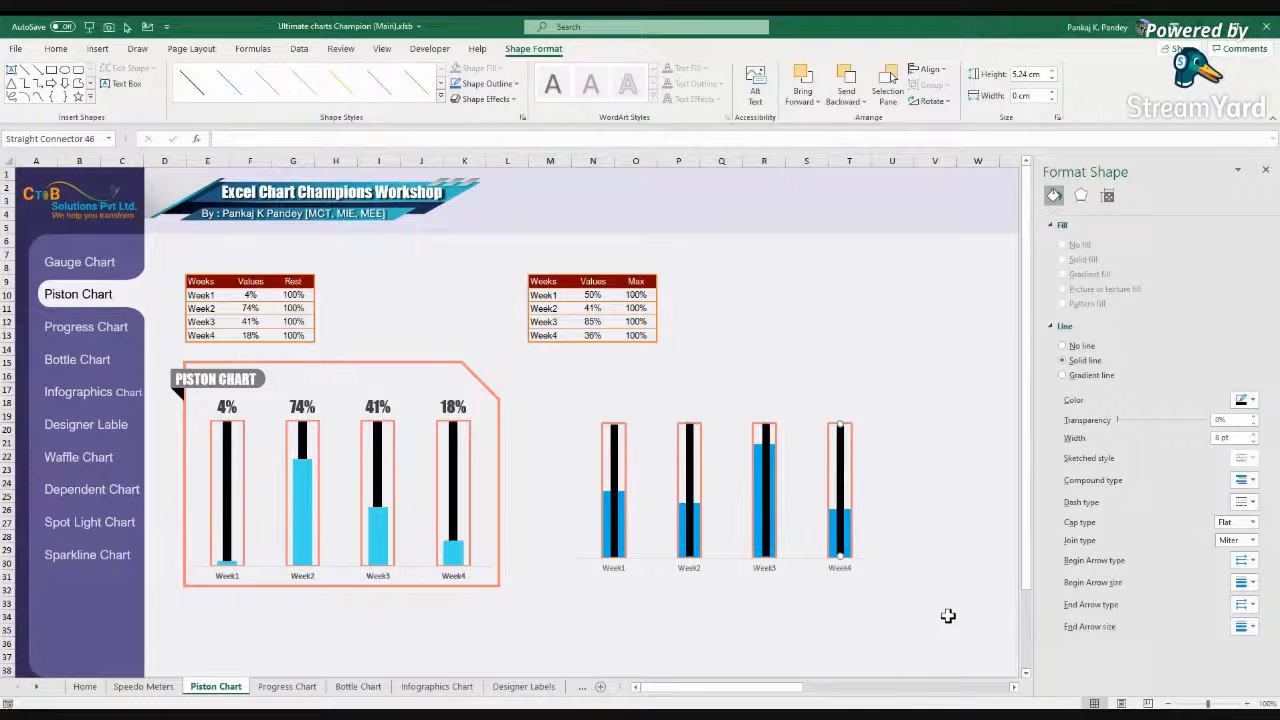
# Step: Select all four black lines over the Week1 to Week4 columns and align them by middle and bottom
pyautogui.keyDown('shift'); pyautogui.click(614, 520); pyautogui.keyUp('shift')
pyautogui.keyDown('shift'); pyautogui.click(690, 500); pyautogui.keyUp('shift')
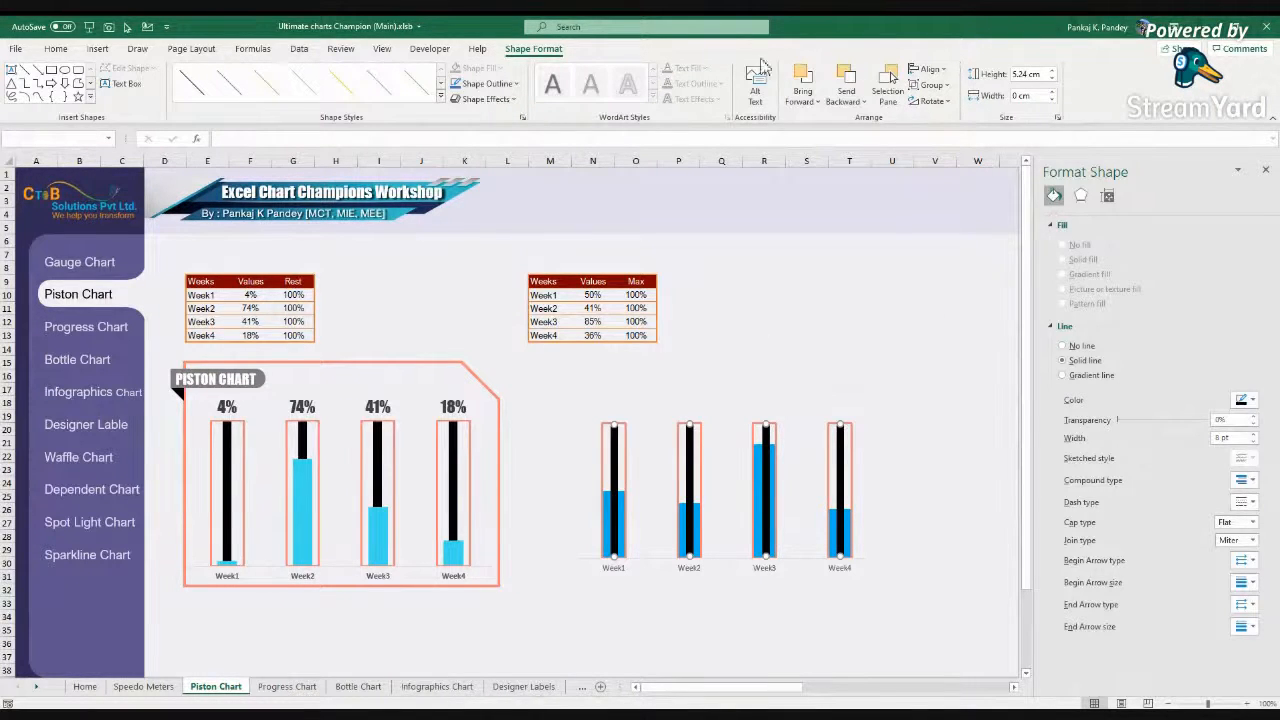
pyautogui.click(938, 72)
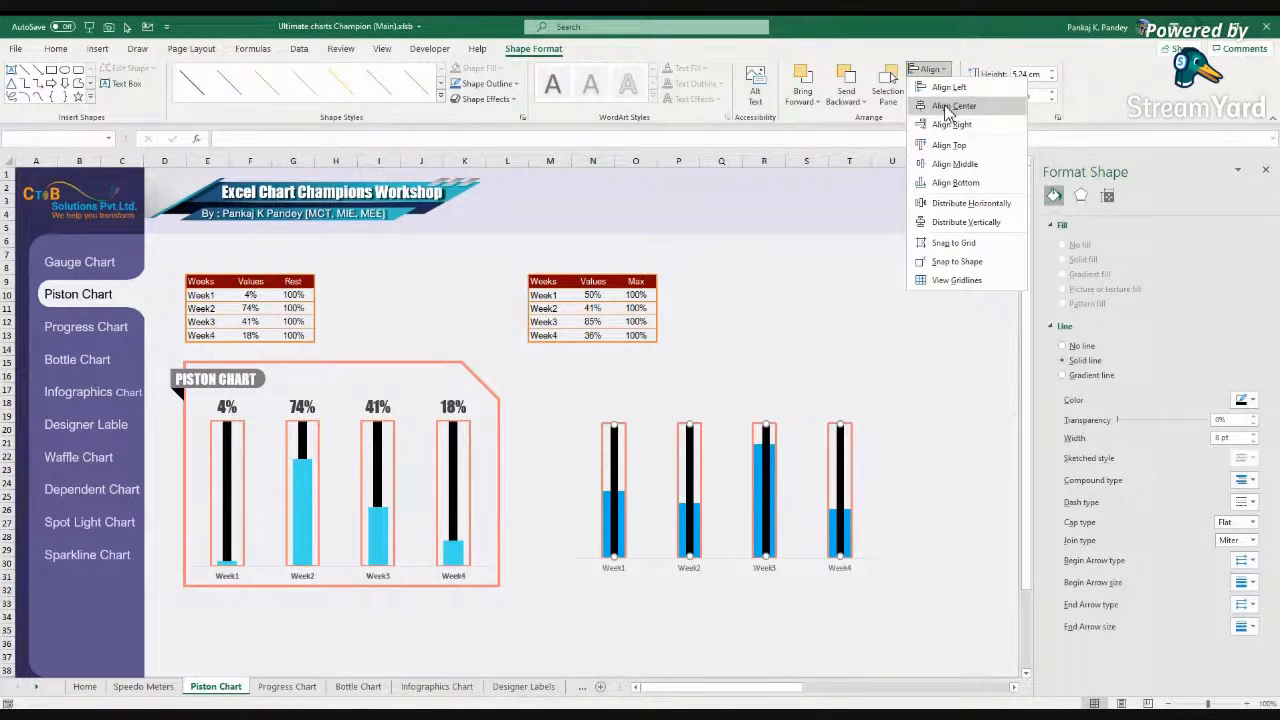
pyautogui.click(942, 165)
pyautogui.click(928, 69)
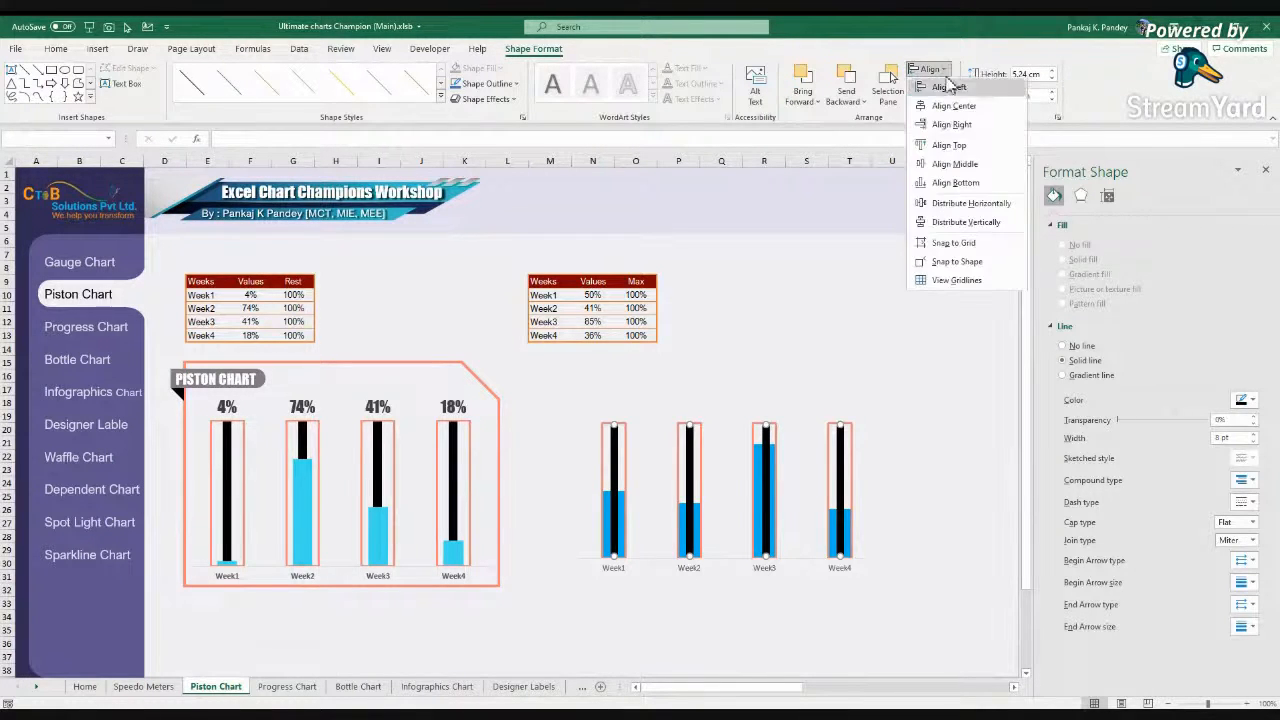
pyautogui.click(940, 185)
pyautogui.click(934, 86)
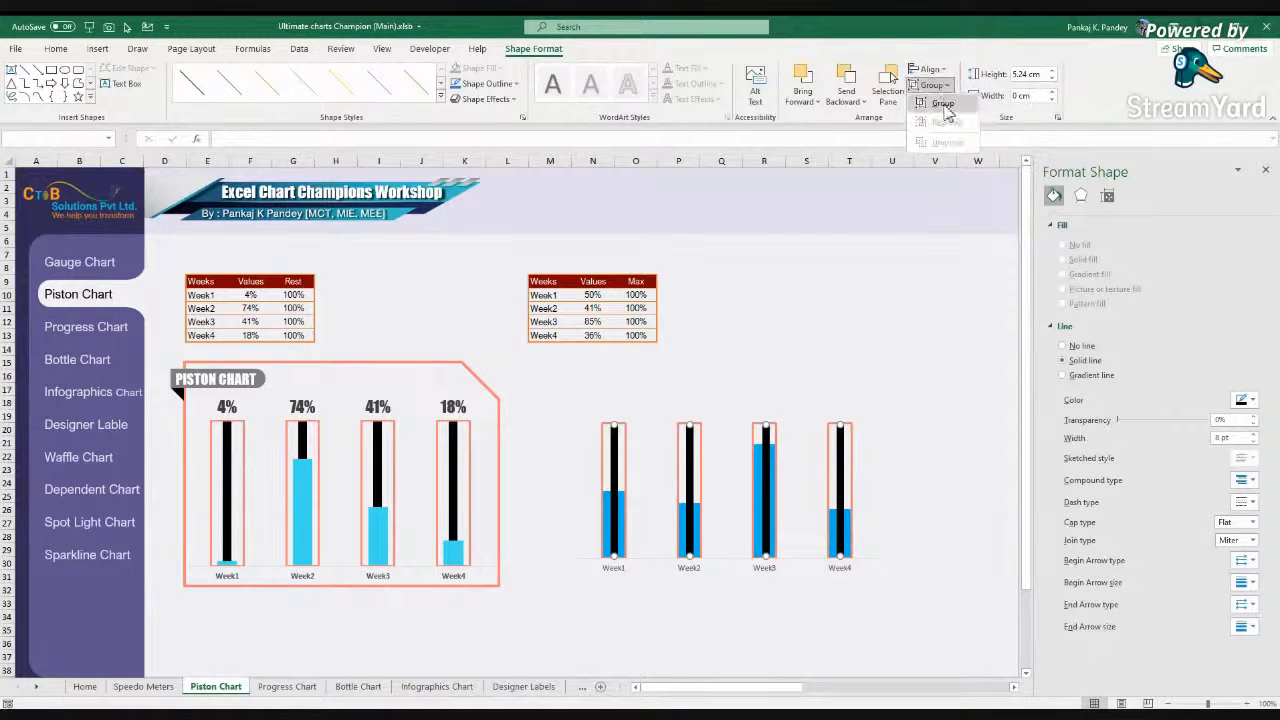
pyautogui.click(945, 106)
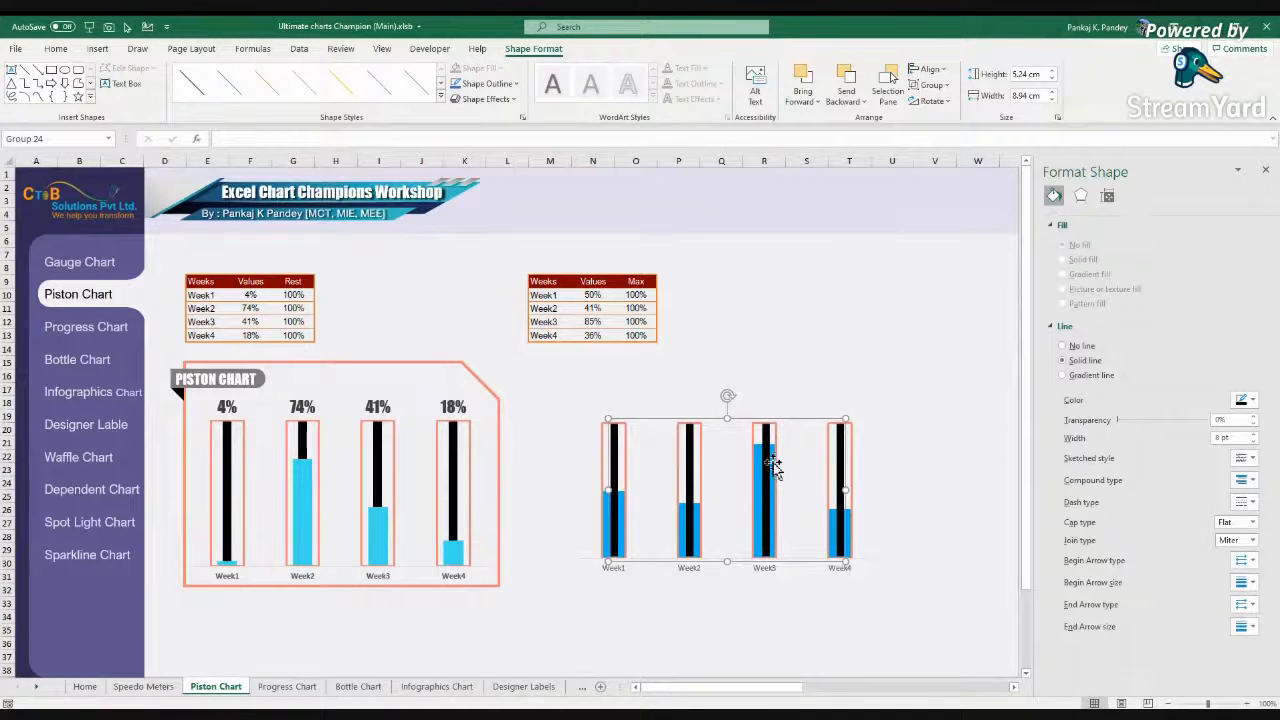
pyautogui.hotkey('ctrl', 'z')
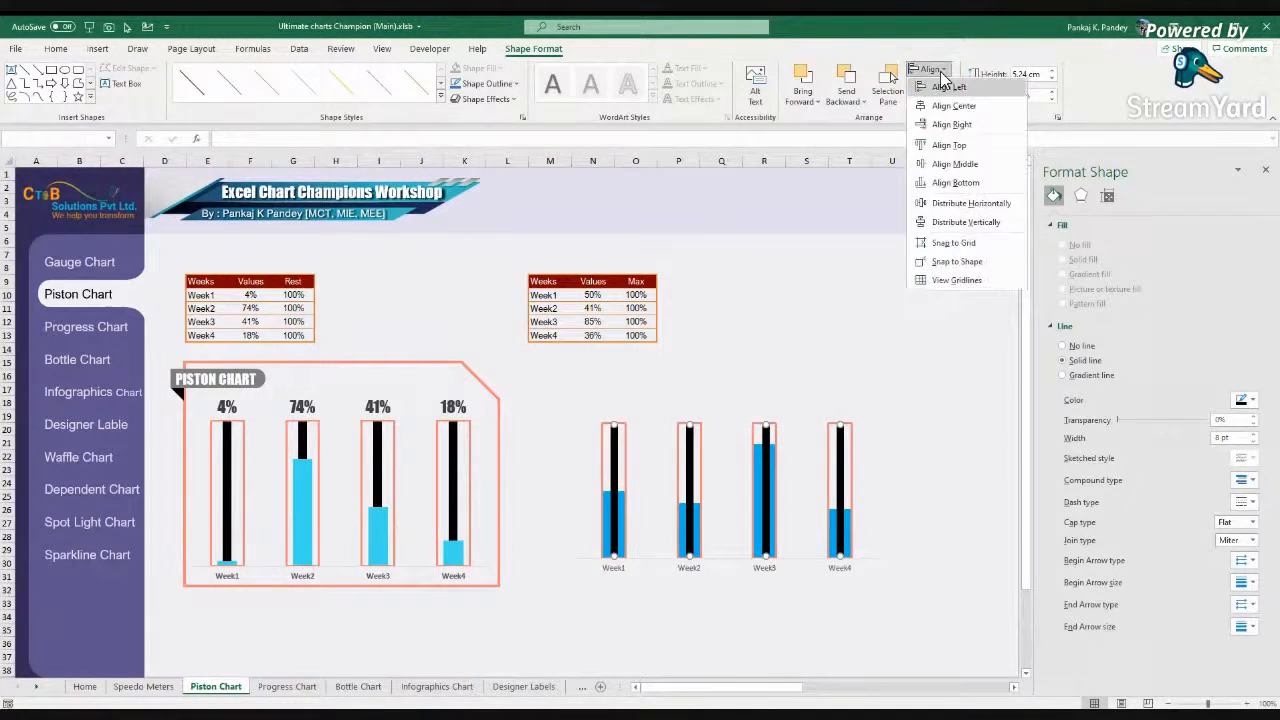
# Step: Distribute the four black lines horizontally and group them into one object
pyautogui.click(958, 203)
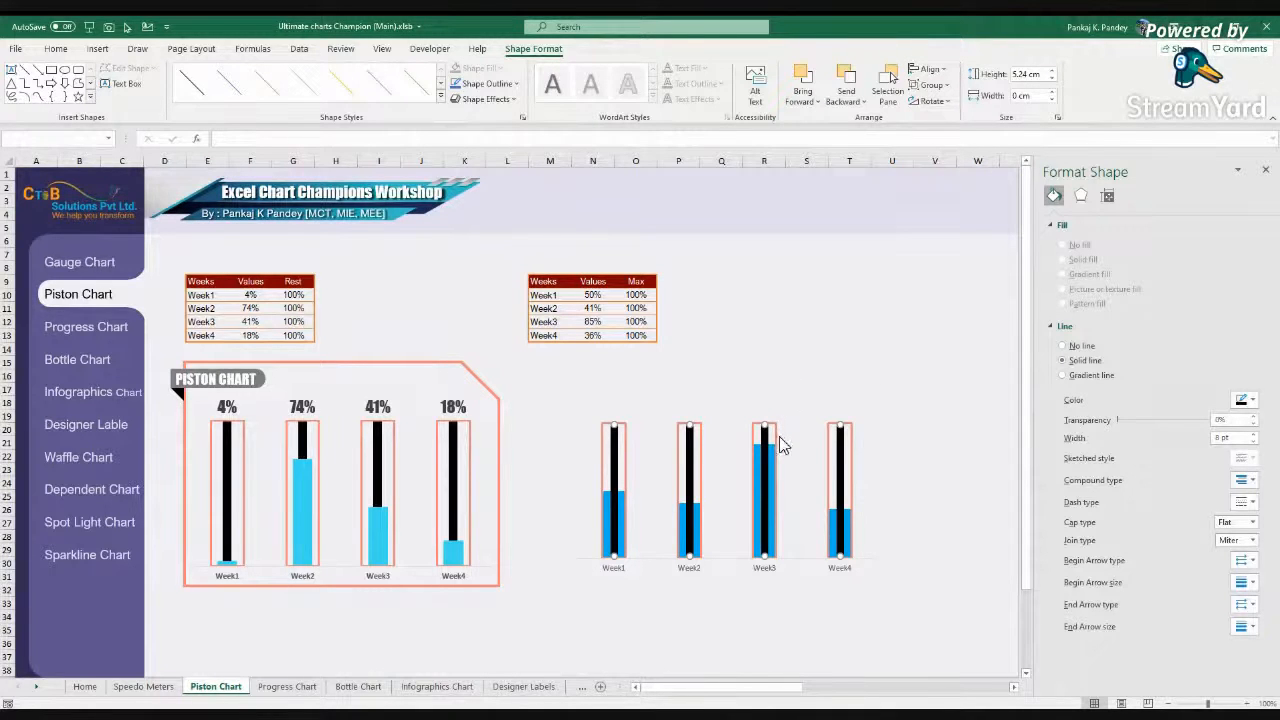
pyautogui.hotkey('shift', 'F10')
pyautogui.moveTo(895, 520)
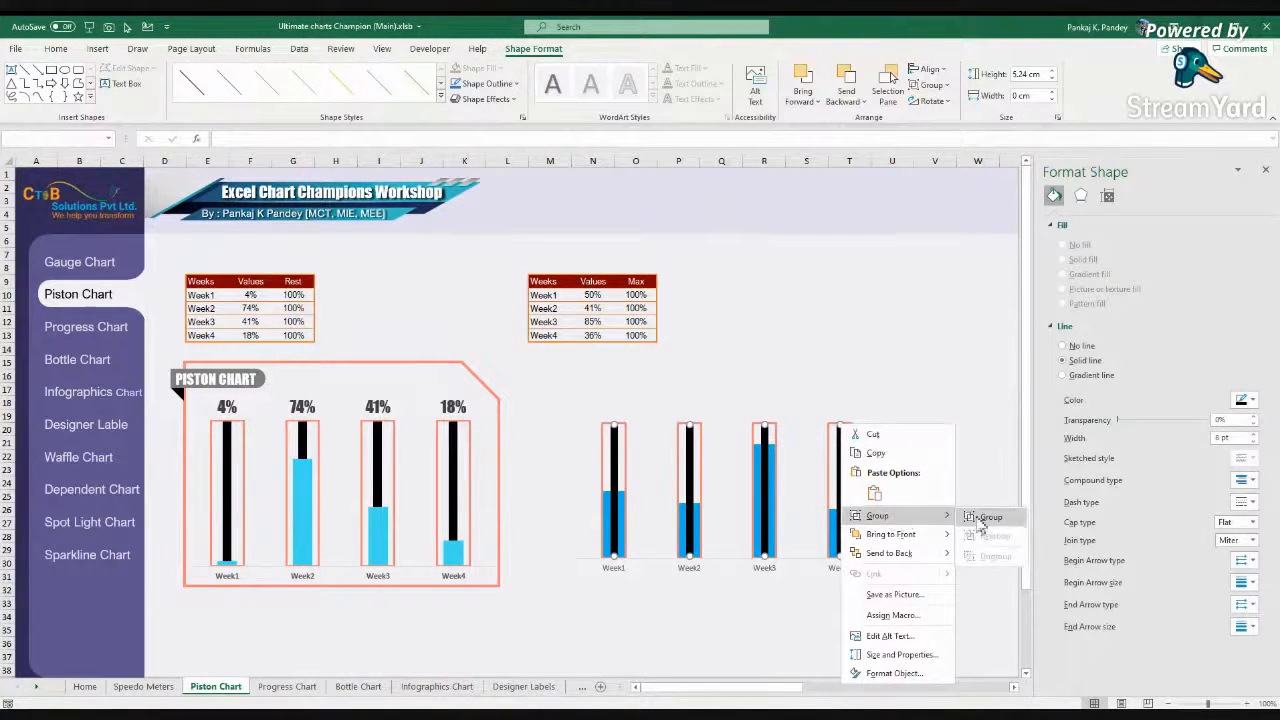
pyautogui.click(984, 517)
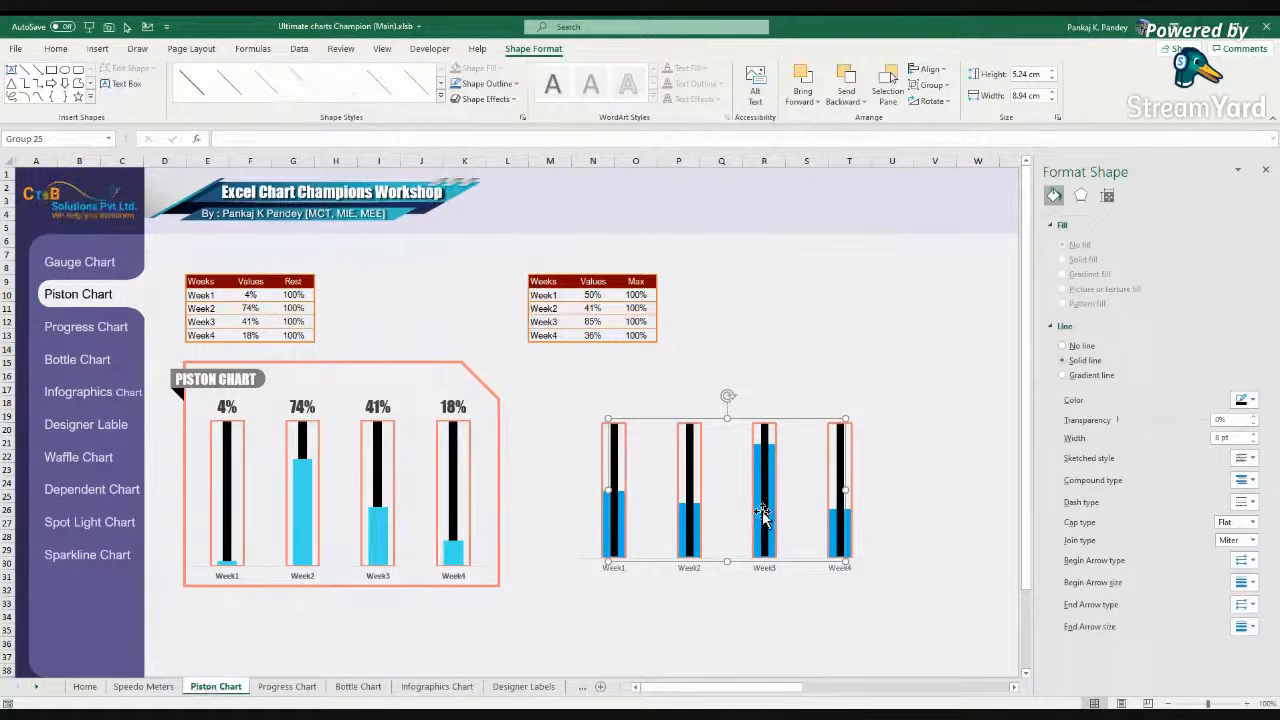
# Step: Send the grouped black lines to the back, behind the chart columns
pyautogui.rightClick(796, 566)
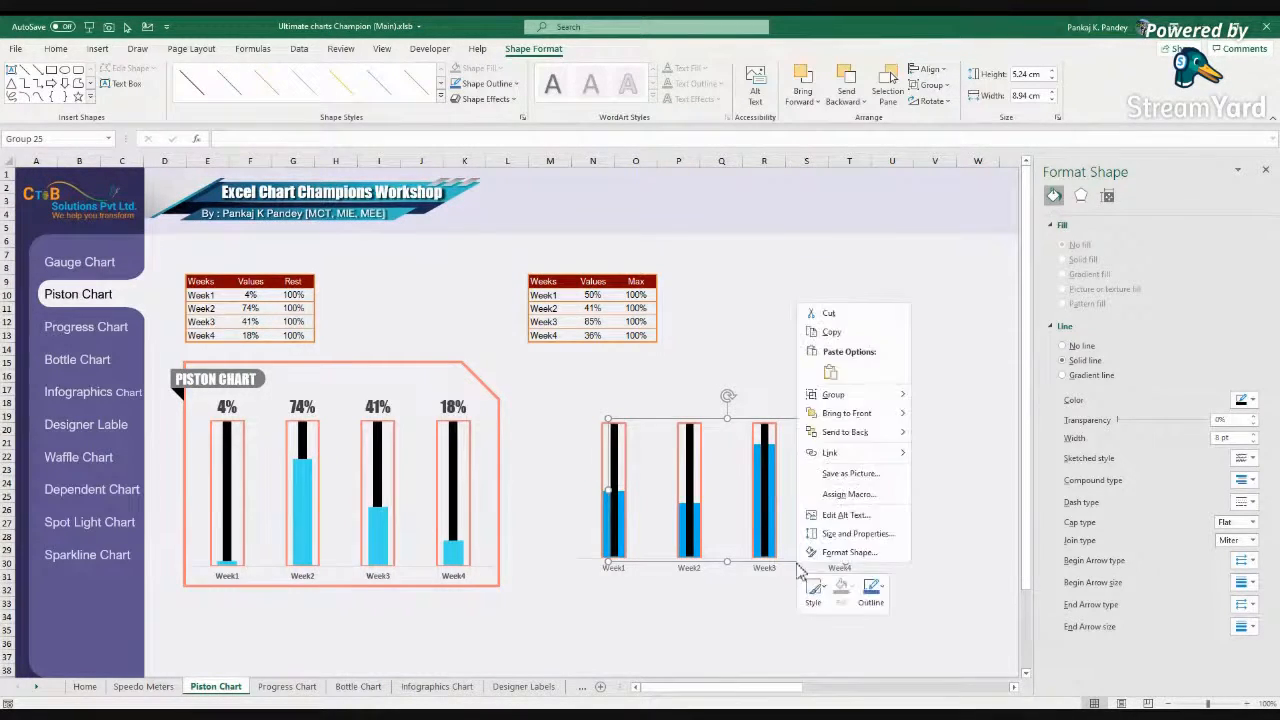
pyautogui.click(845, 433)
pyautogui.click(923, 470)
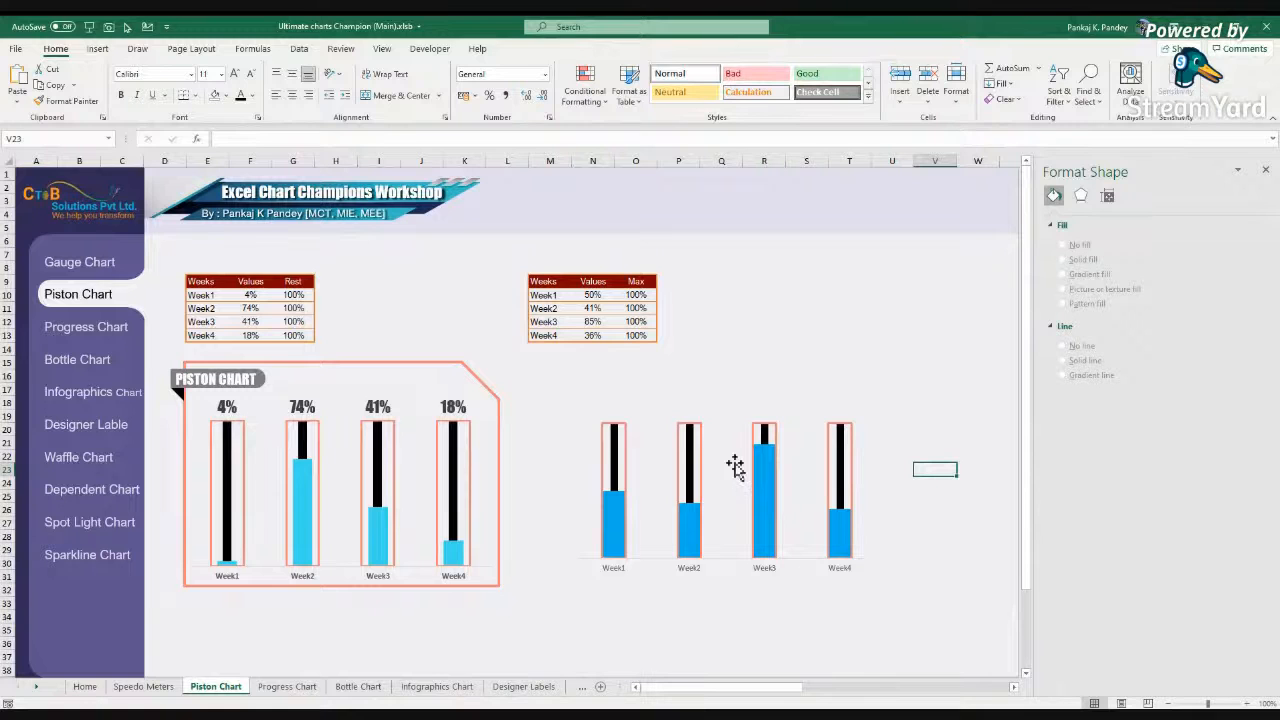
# Step: Recalculate the workbook repeatedly to check how the blue columns and black rods react to new values
pyautogui.press('F9')
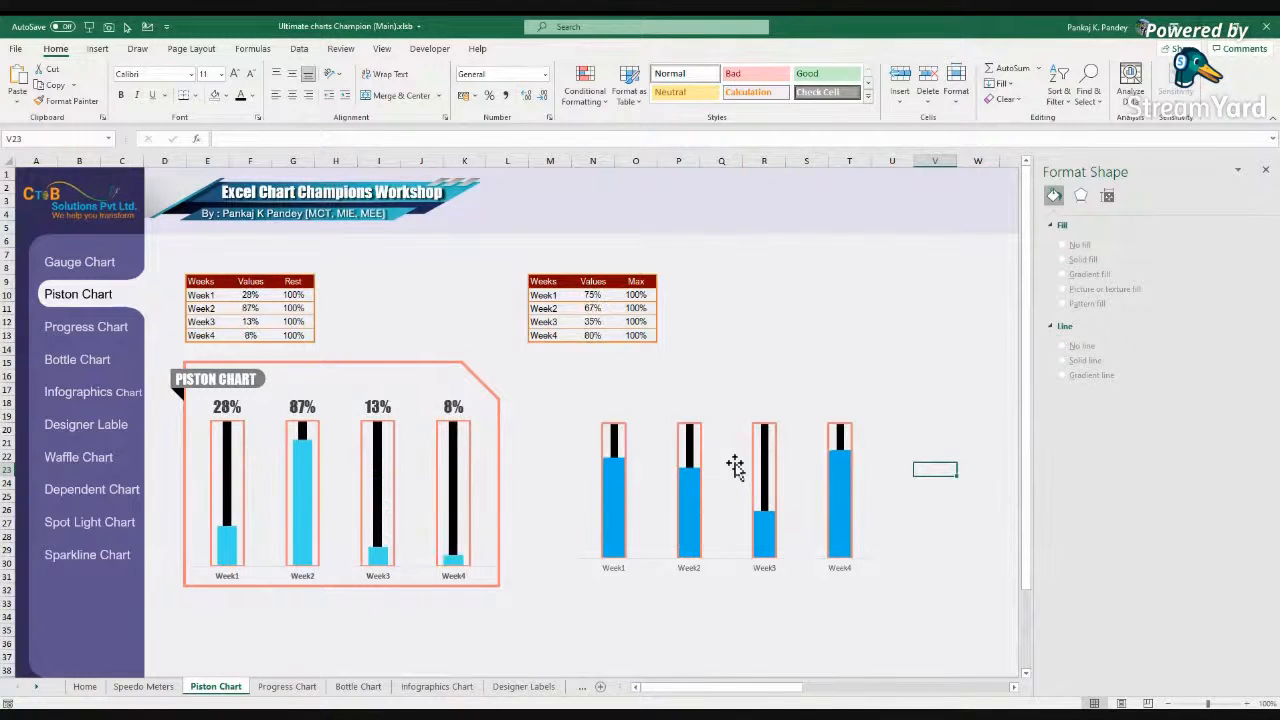
pyautogui.press('F9')
pyautogui.press('F9')
pyautogui.press('F9')
pyautogui.press('F9')
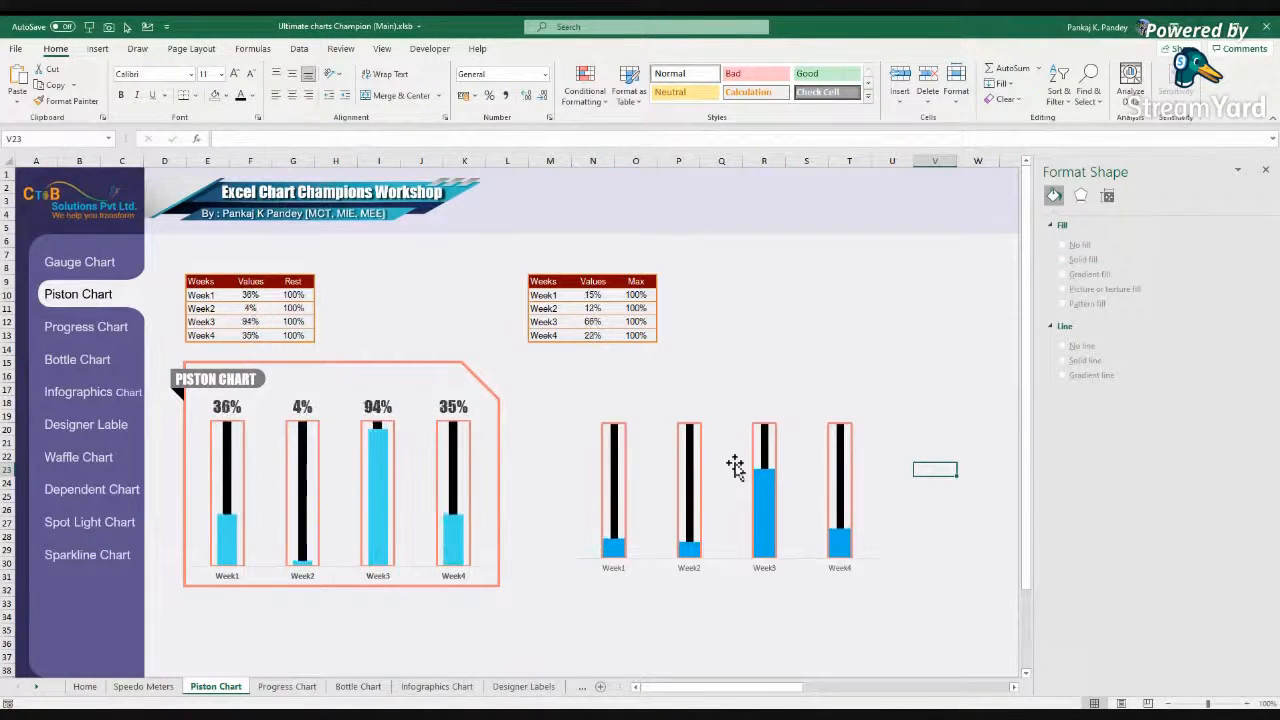
pyautogui.press('F9')
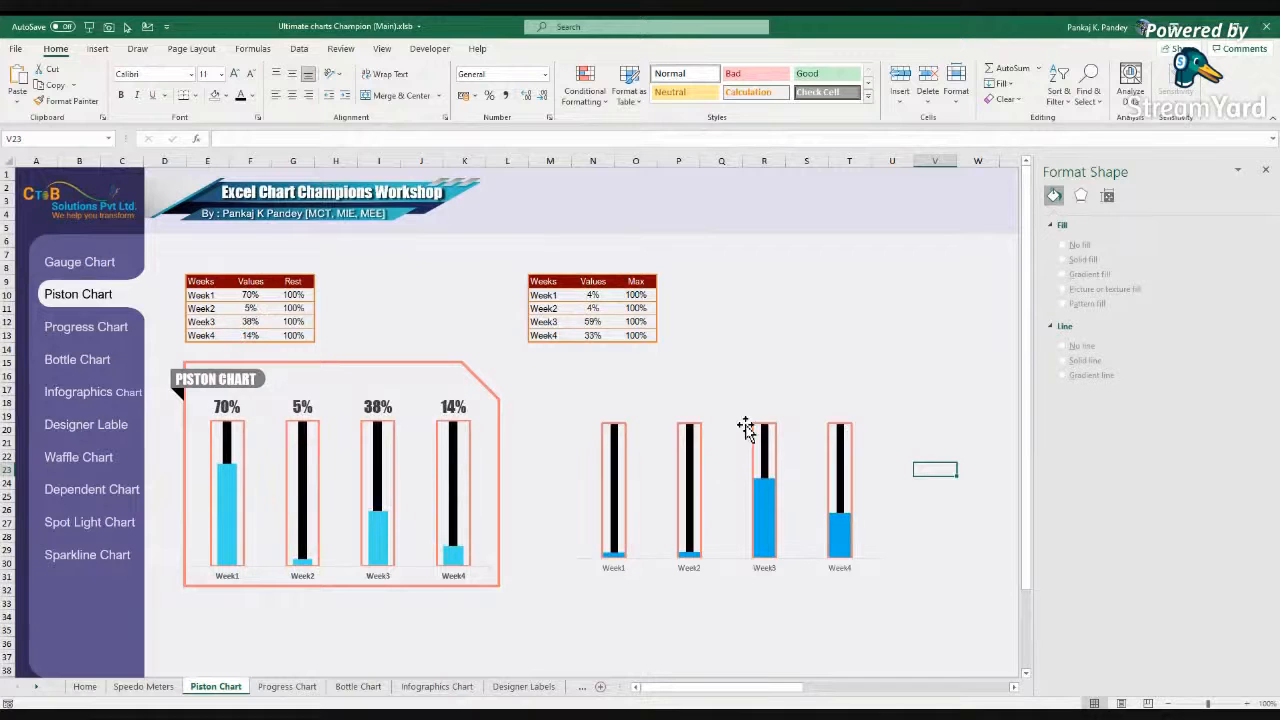
# Step: Add data labels to the Max series of the new chart and select them
pyautogui.click(689, 467)
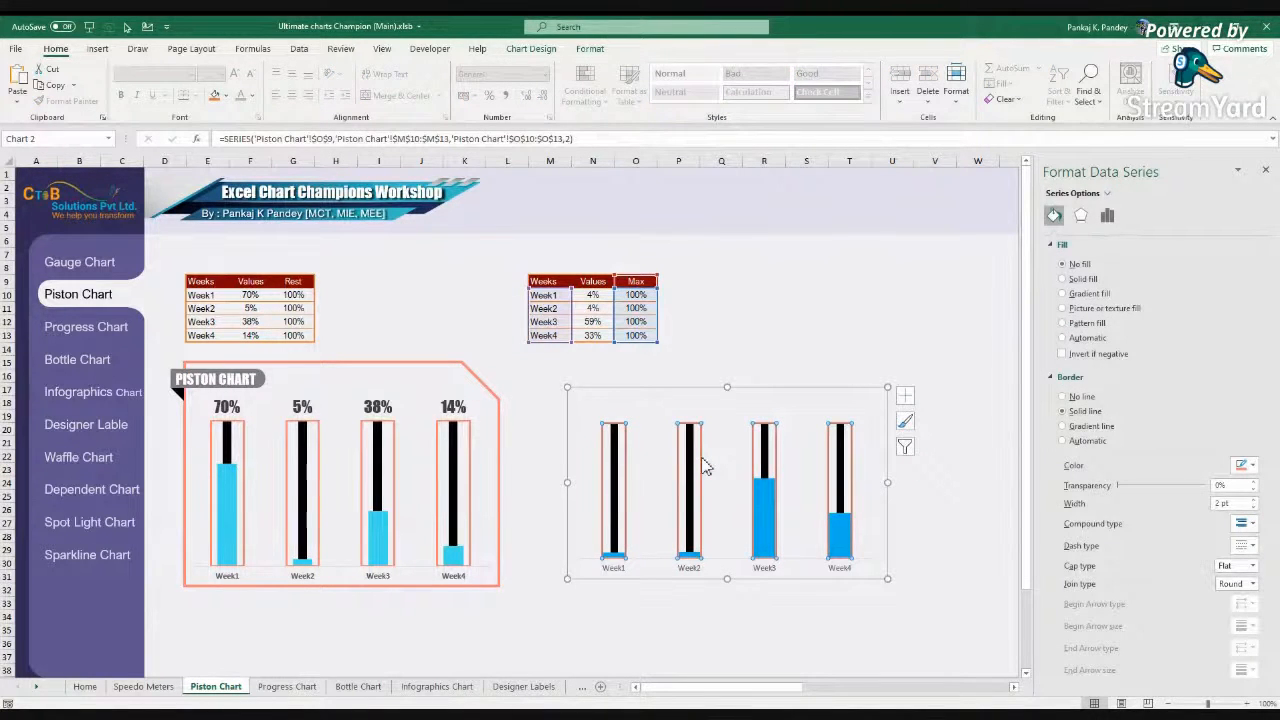
pyautogui.click(772, 535)
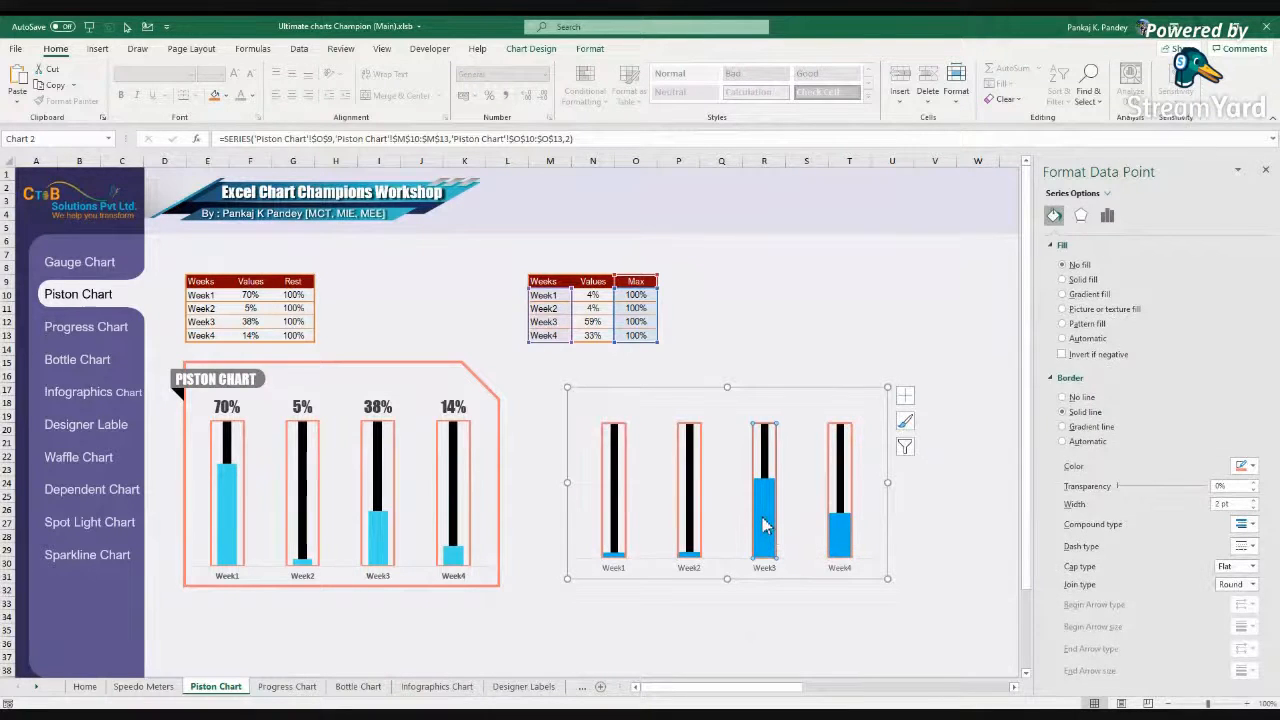
pyautogui.click(768, 478)
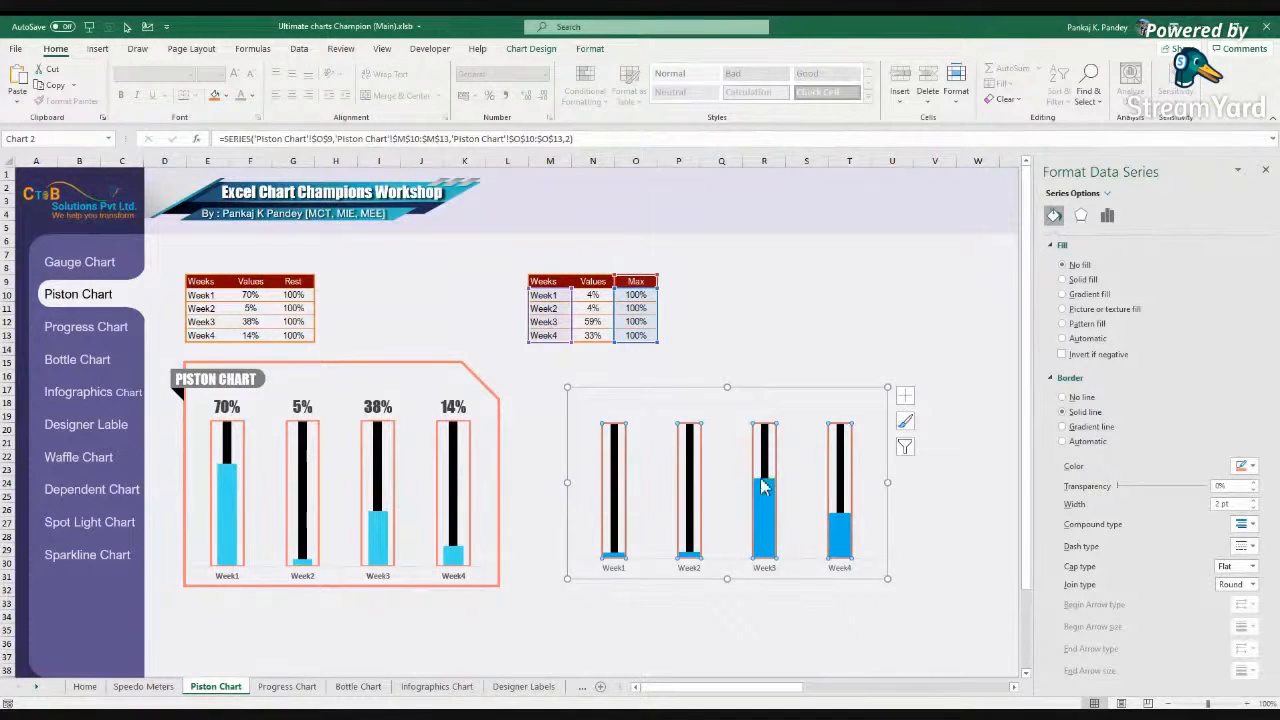
pyautogui.click(771, 430)
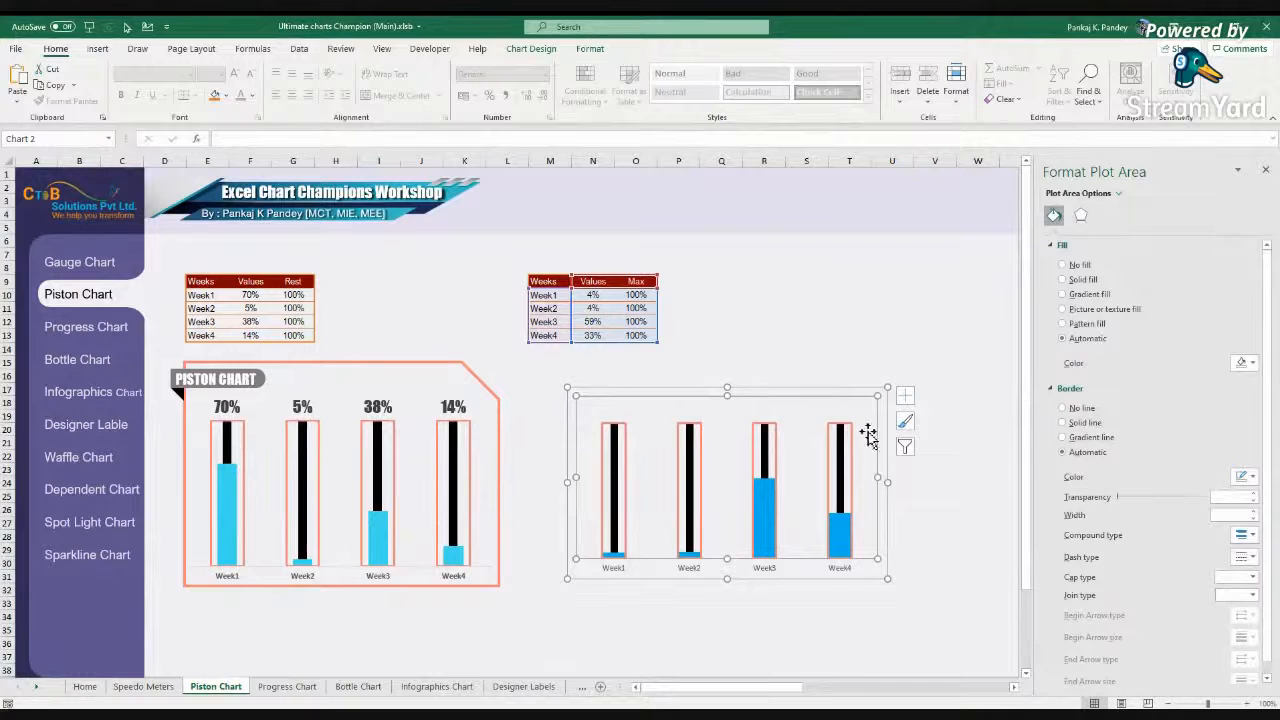
pyautogui.click(830, 438)
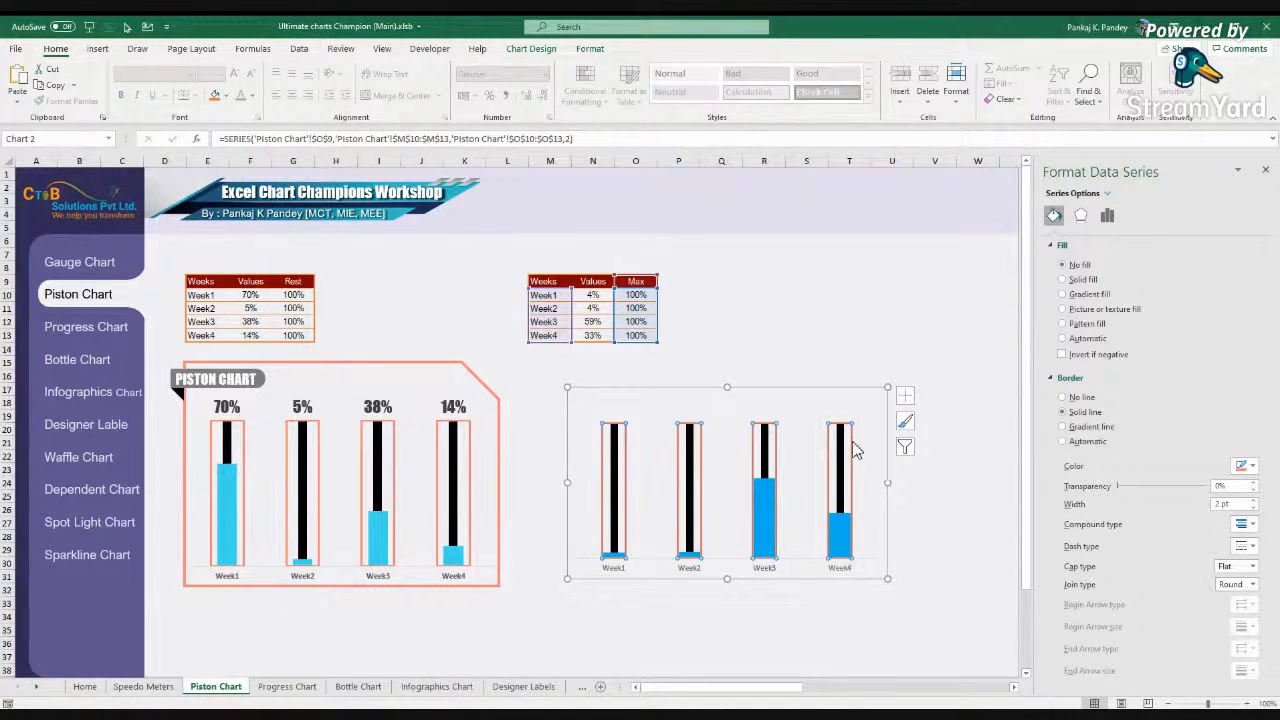
pyautogui.rightClick(857, 442)
pyautogui.click(899, 551)
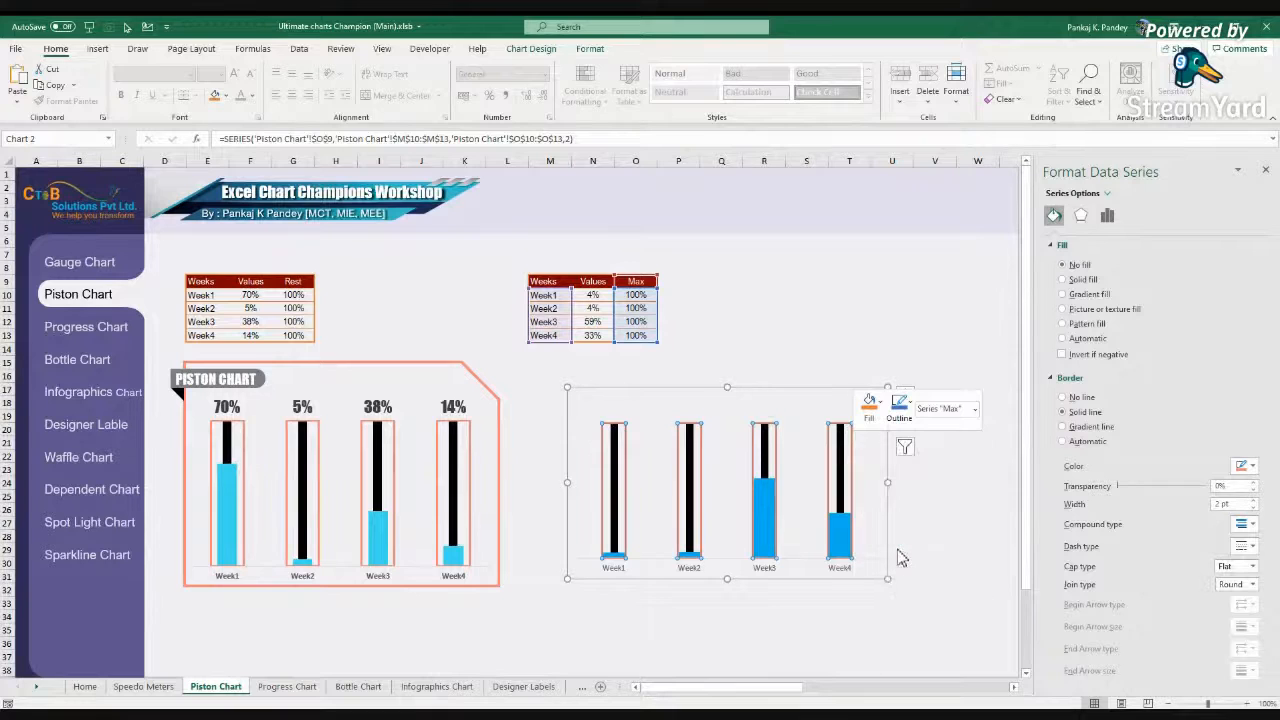
pyautogui.click(838, 416)
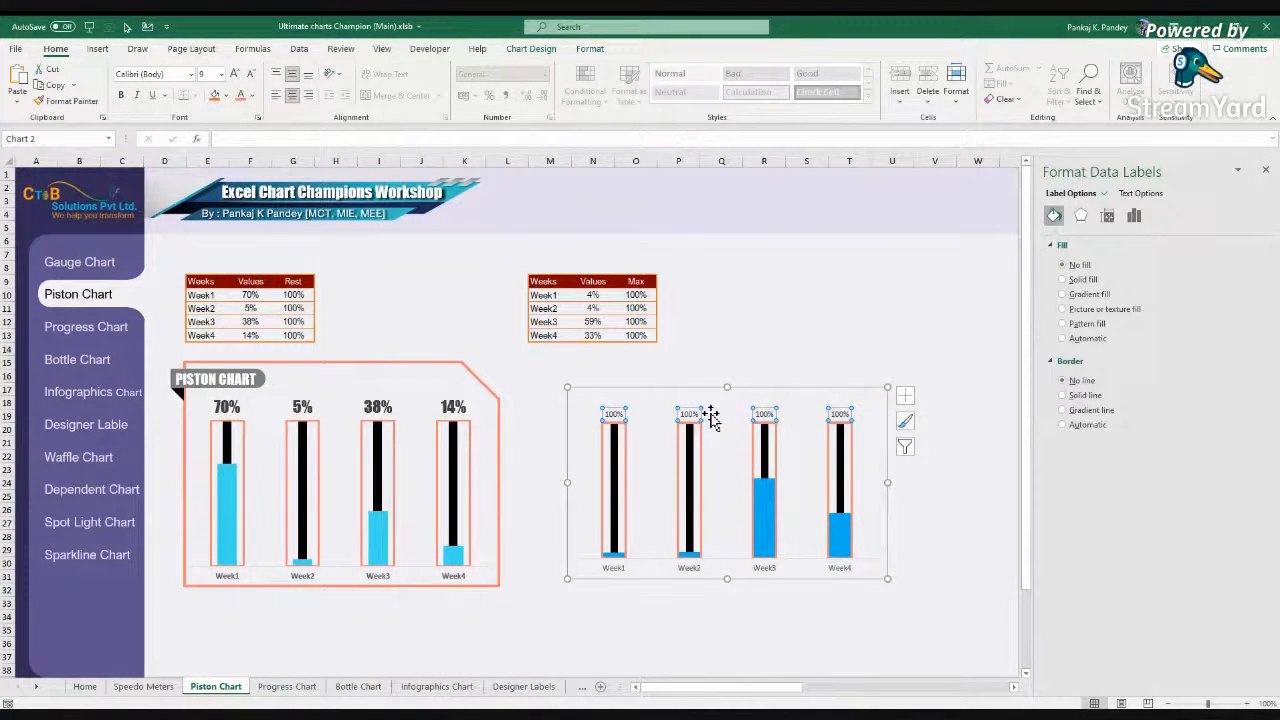
# Step: Open the label content options for the data labels of the Max series
pyautogui.moveTo(640, 283); pyautogui.dragTo(640, 354)
pyautogui.click(614, 413)
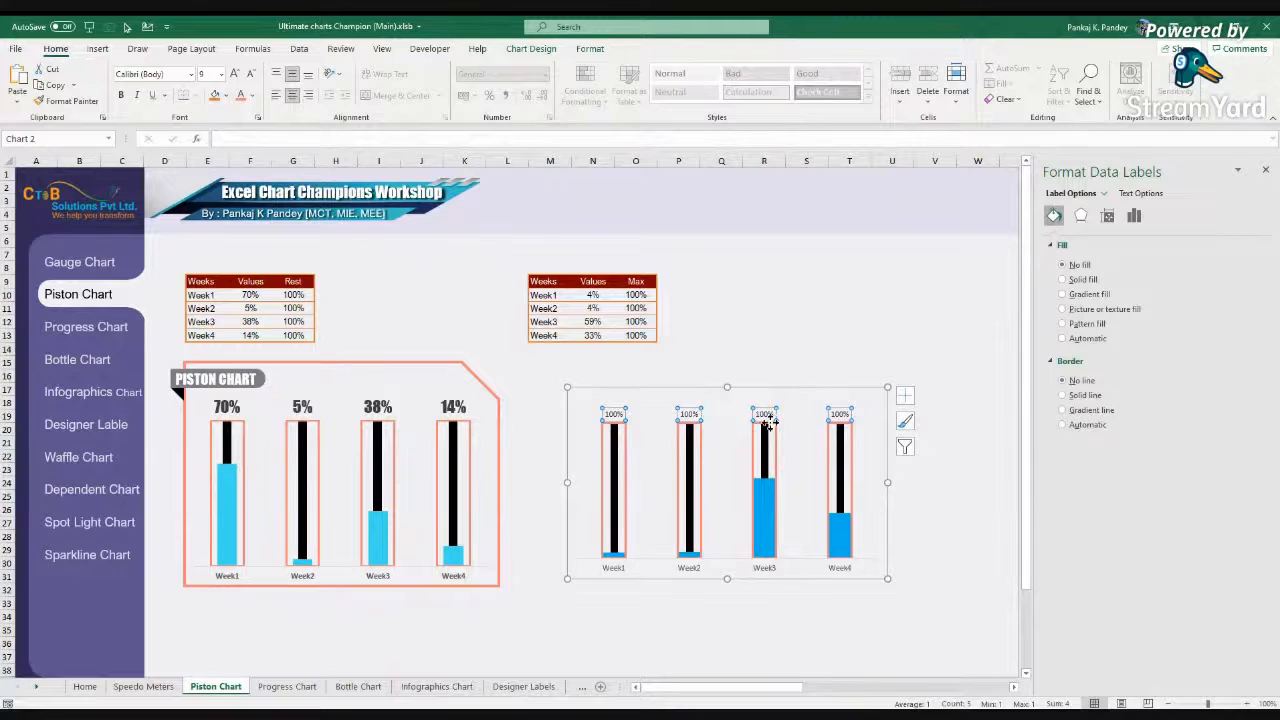
pyautogui.click(1132, 218)
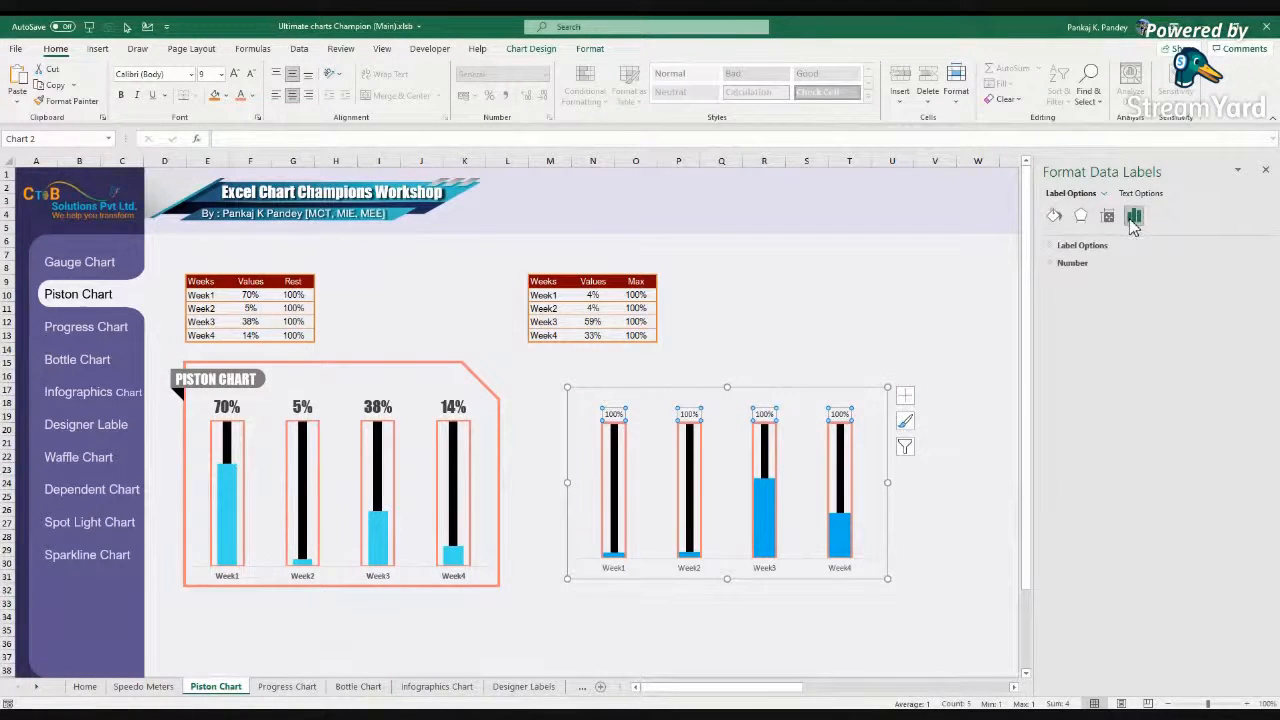
pyautogui.click(1055, 250)
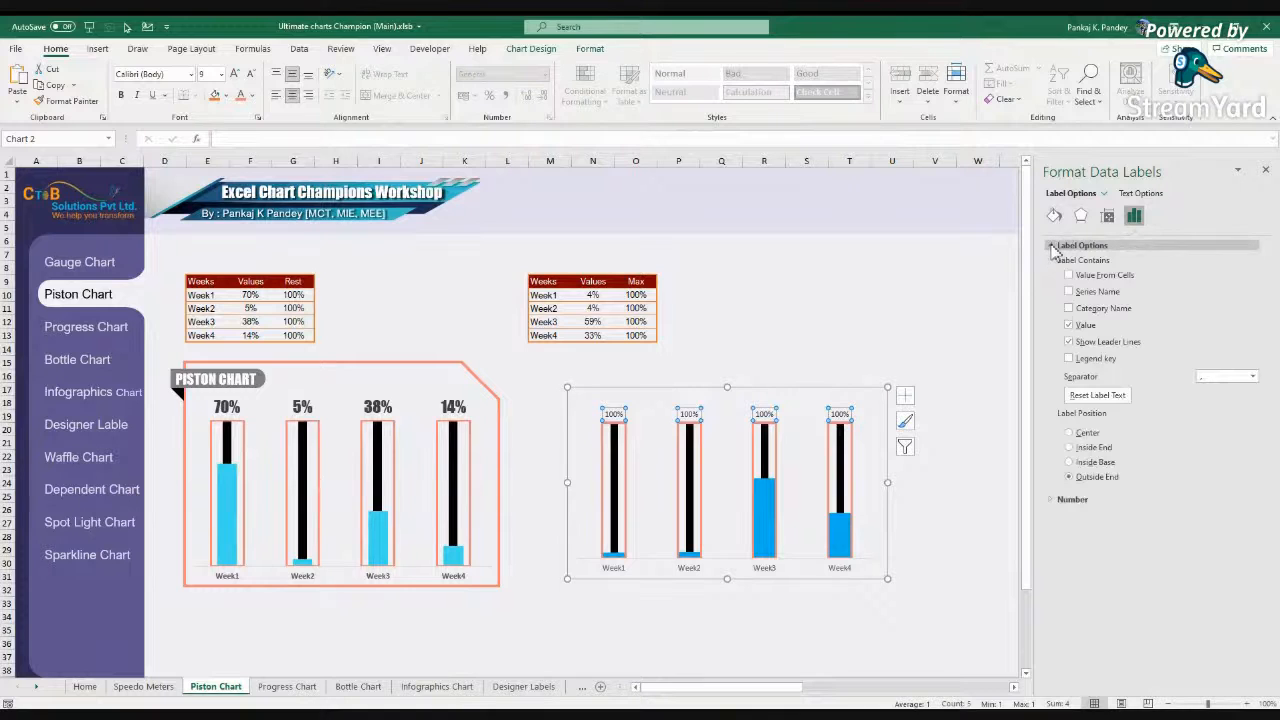
pyautogui.click(1068, 309)
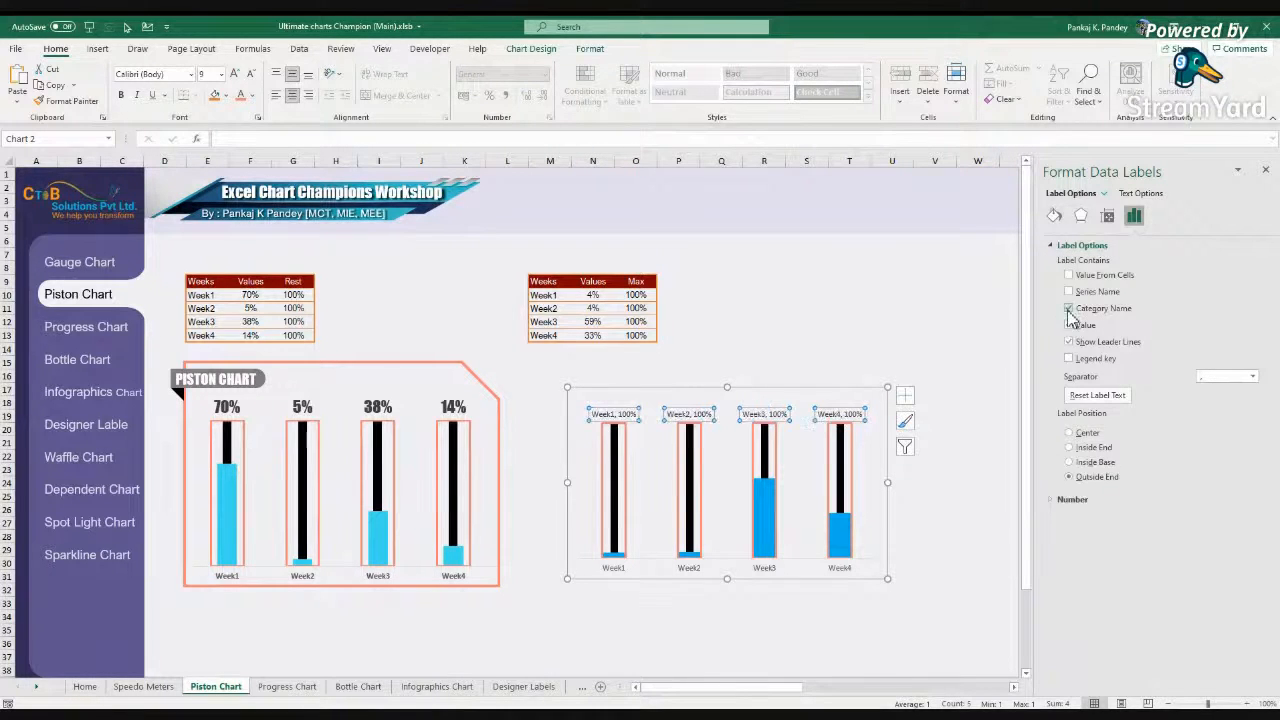
pyautogui.click(1069, 309)
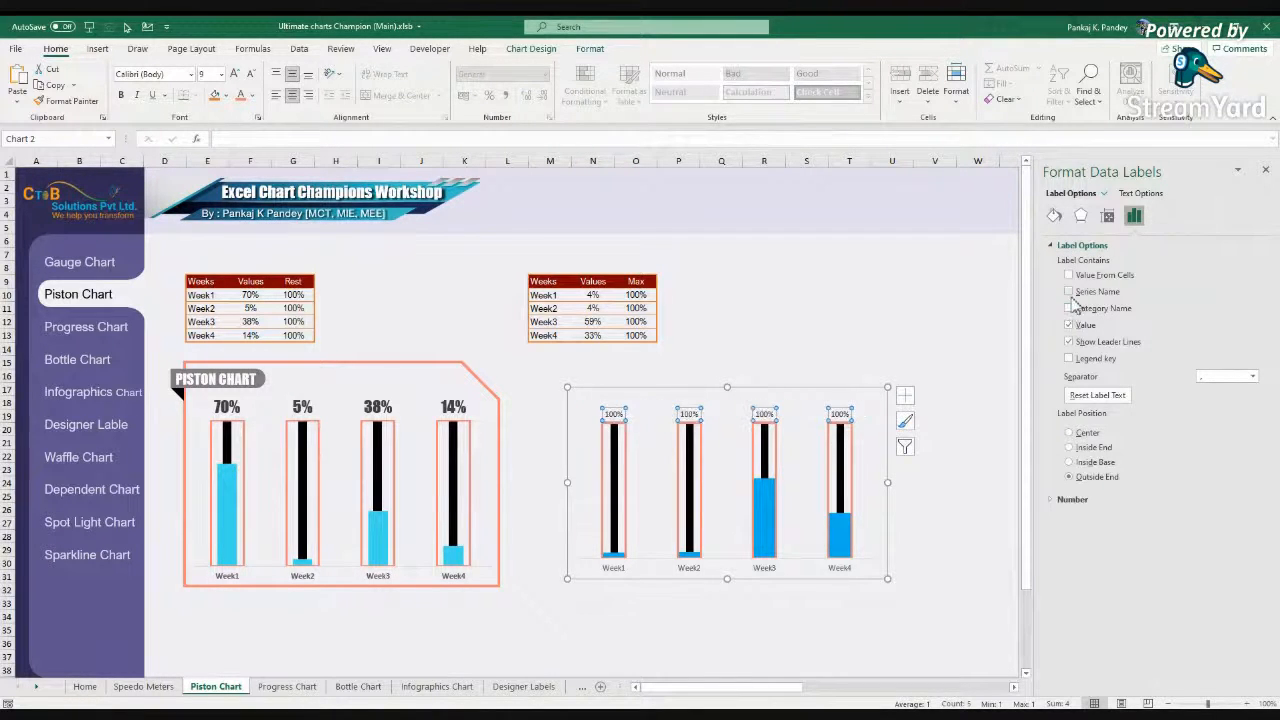
pyautogui.click(1069, 291)
pyautogui.click(1070, 292)
# Step: Make the Max labels show cell values from N10:N13 instead of the series value, and recalculate to test them
pyautogui.click(1068, 325)
pyautogui.click(1069, 275)
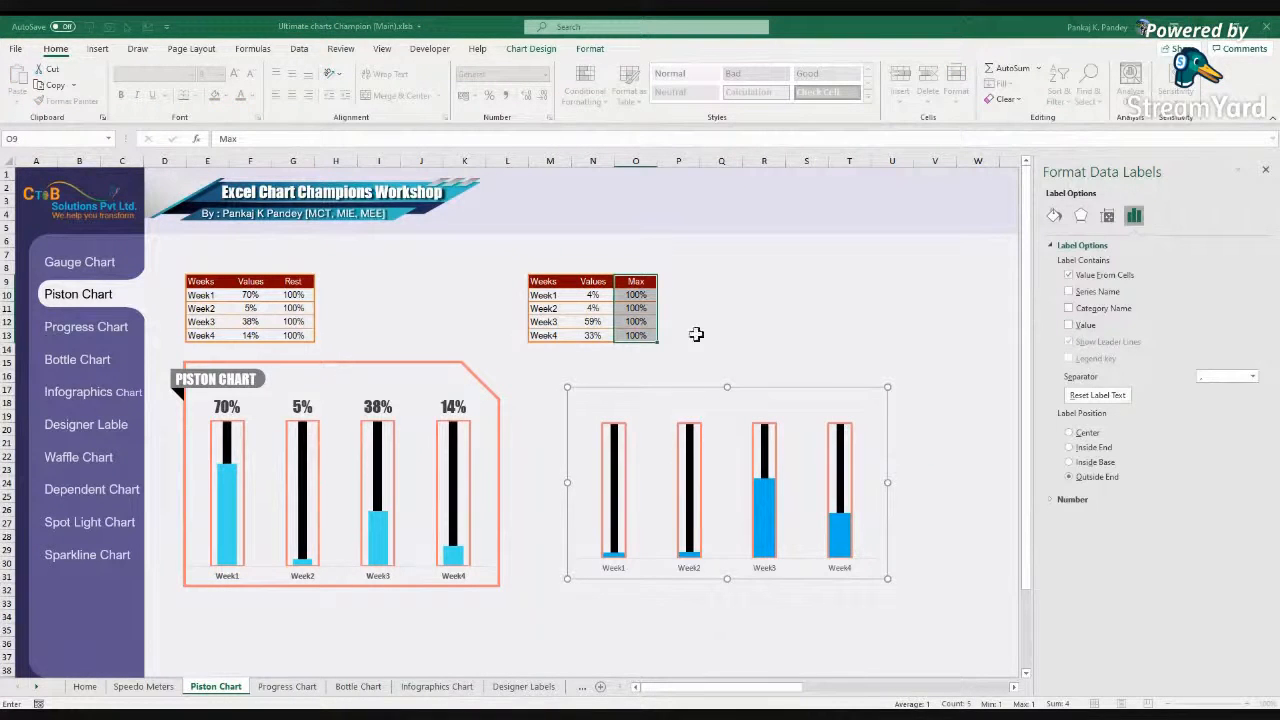
pyautogui.moveTo(594, 295); pyautogui.dragTo(598, 337)
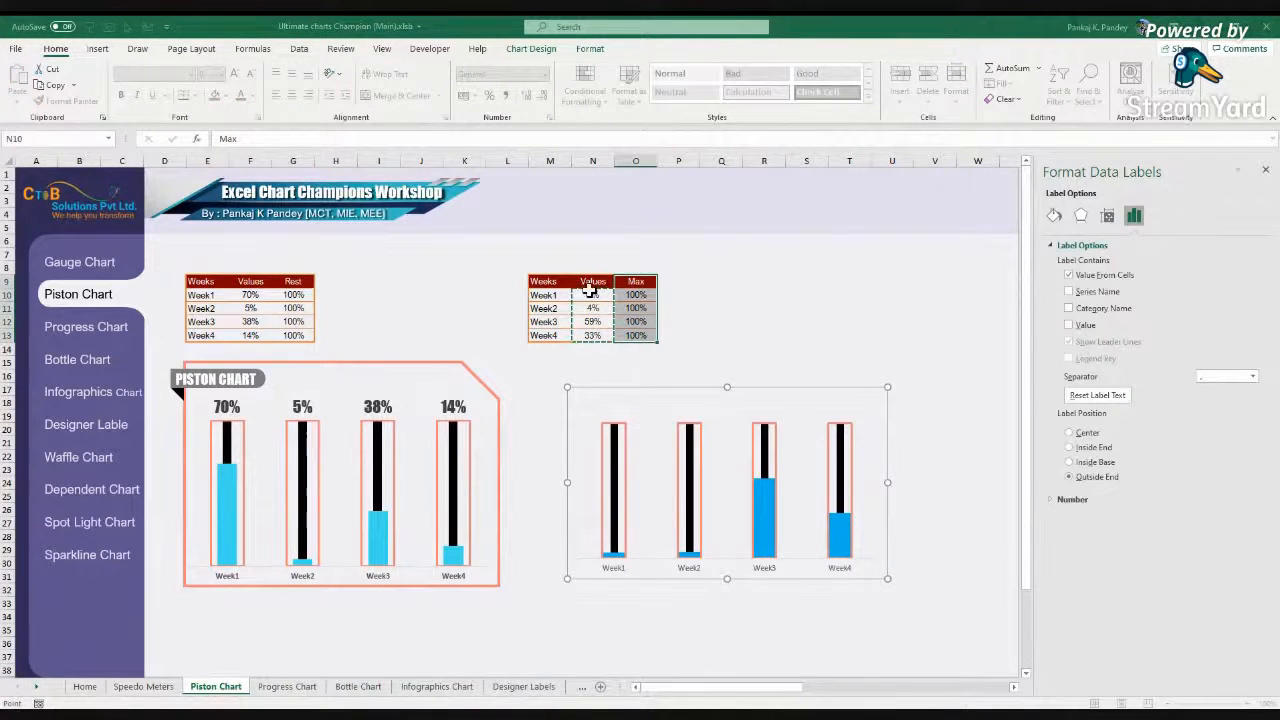
pyautogui.press('Return')
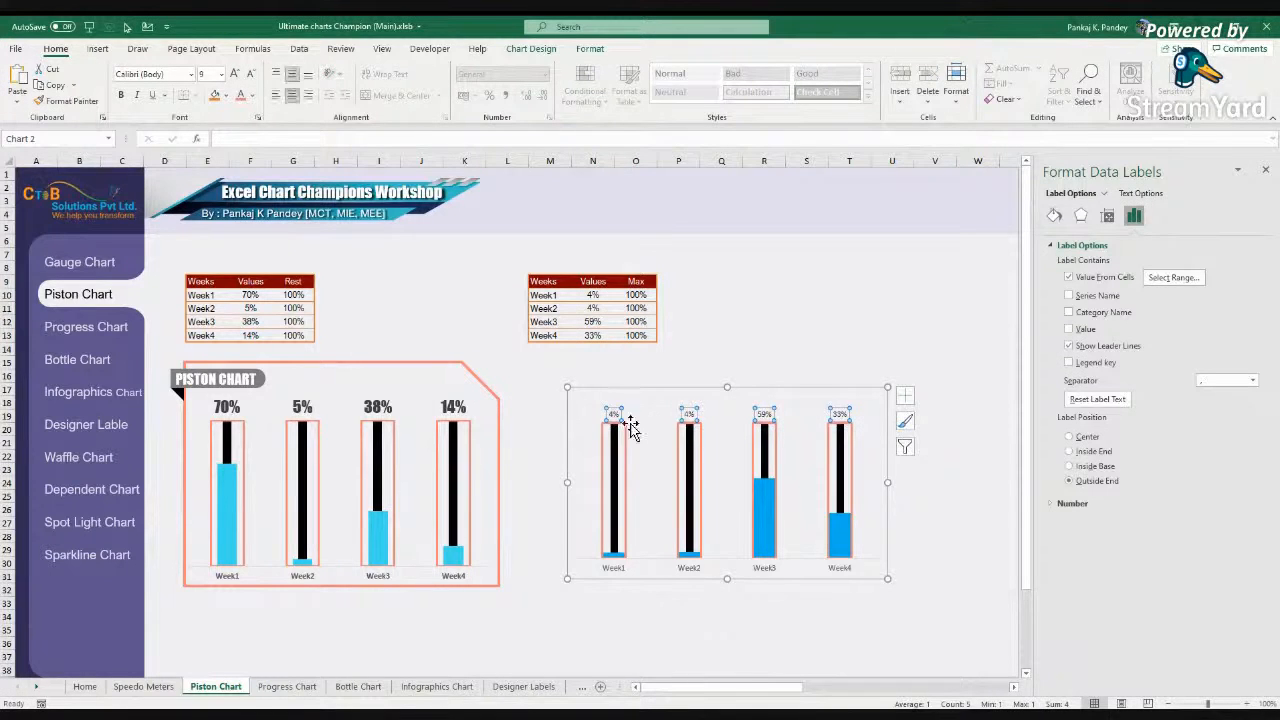
pyautogui.click(728, 335)
pyautogui.press('F9')
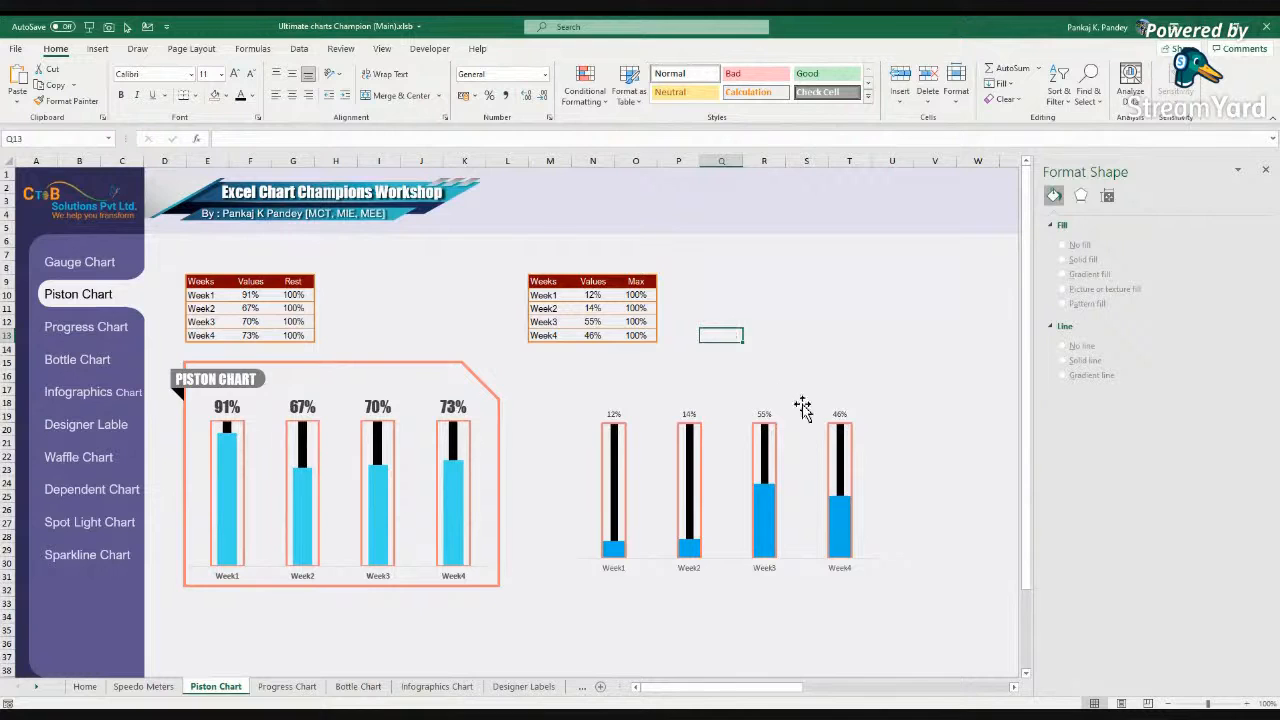
# Step: Format the data labels above the columns with the Impact font at size 18
pyautogui.click(853, 440)
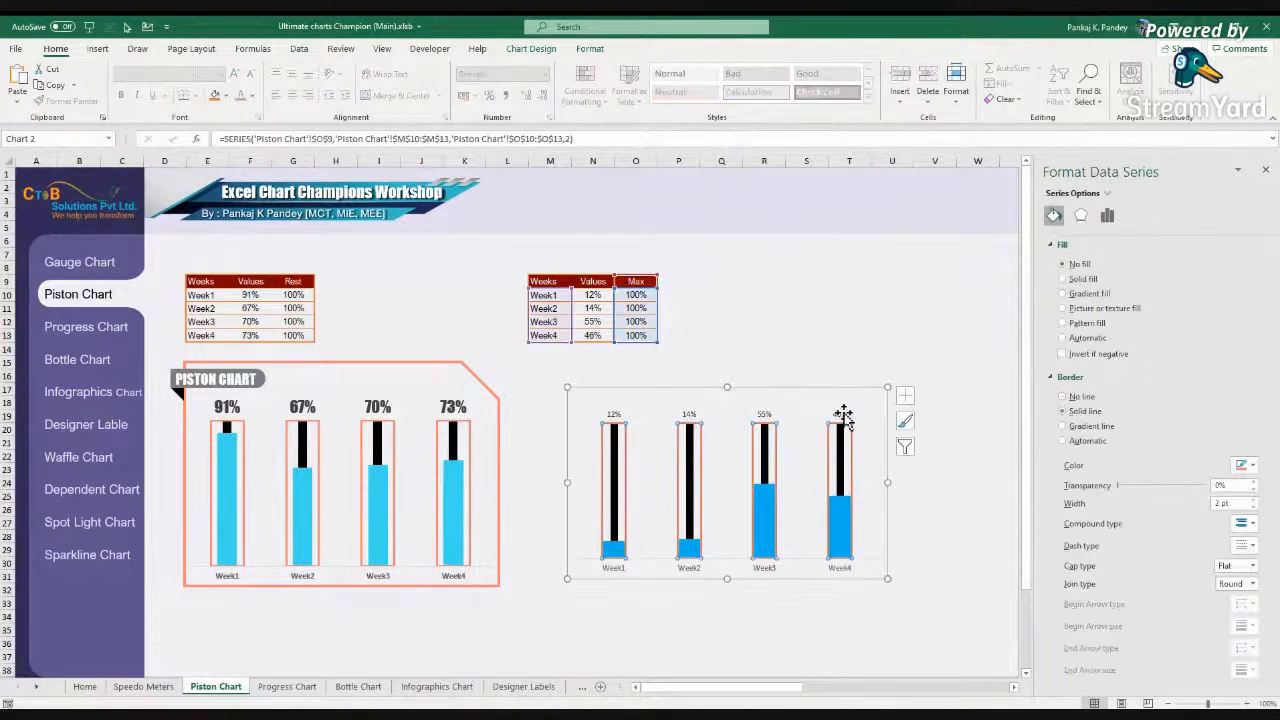
pyautogui.click(841, 414)
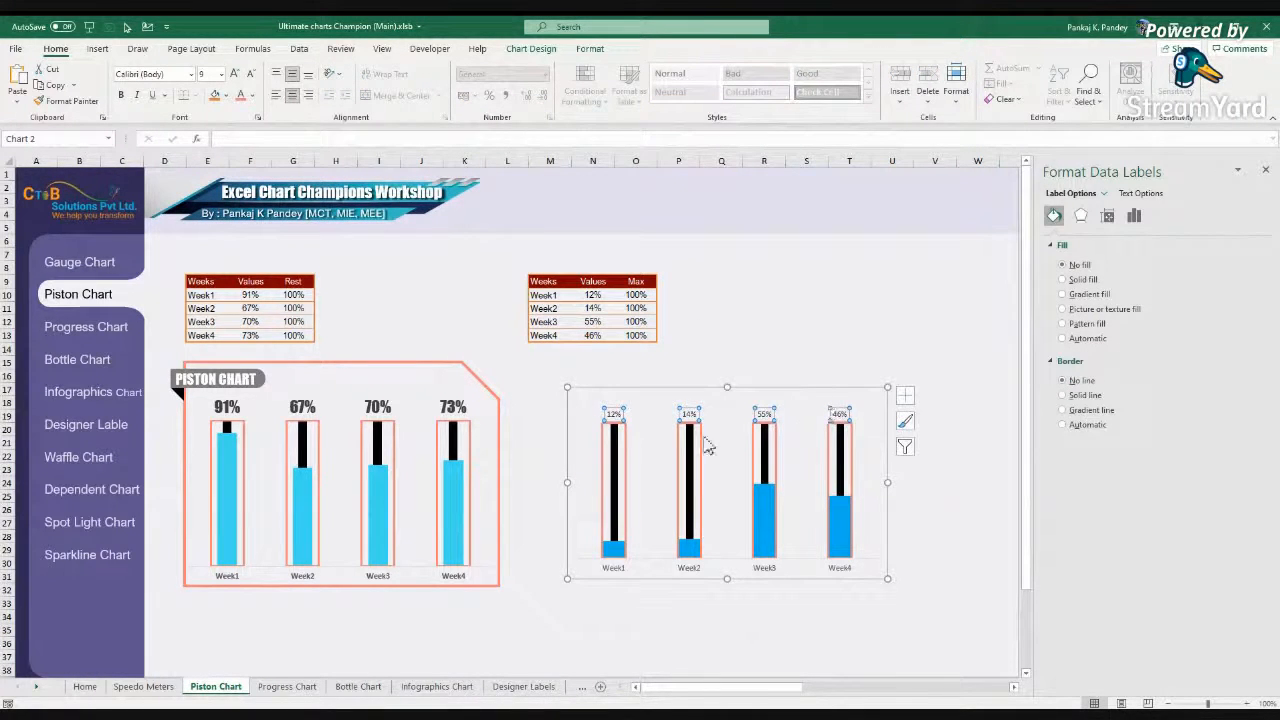
pyautogui.click(190, 74)
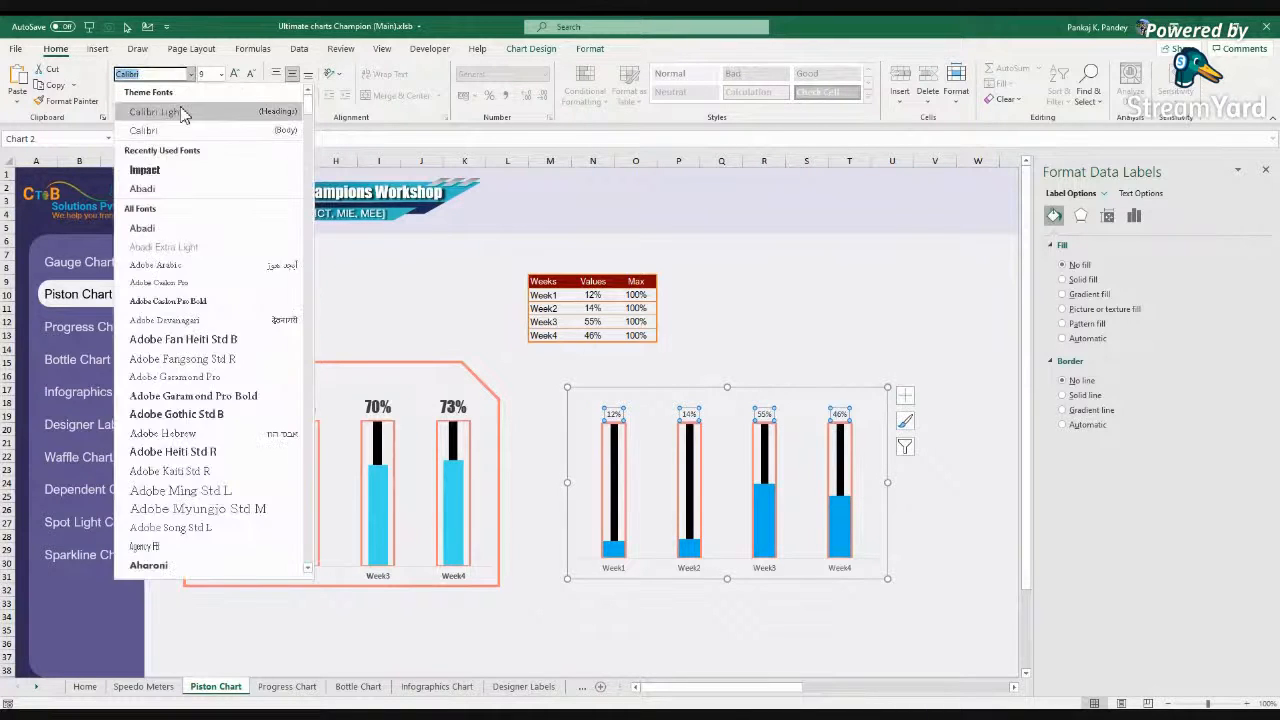
pyautogui.click(145, 170)
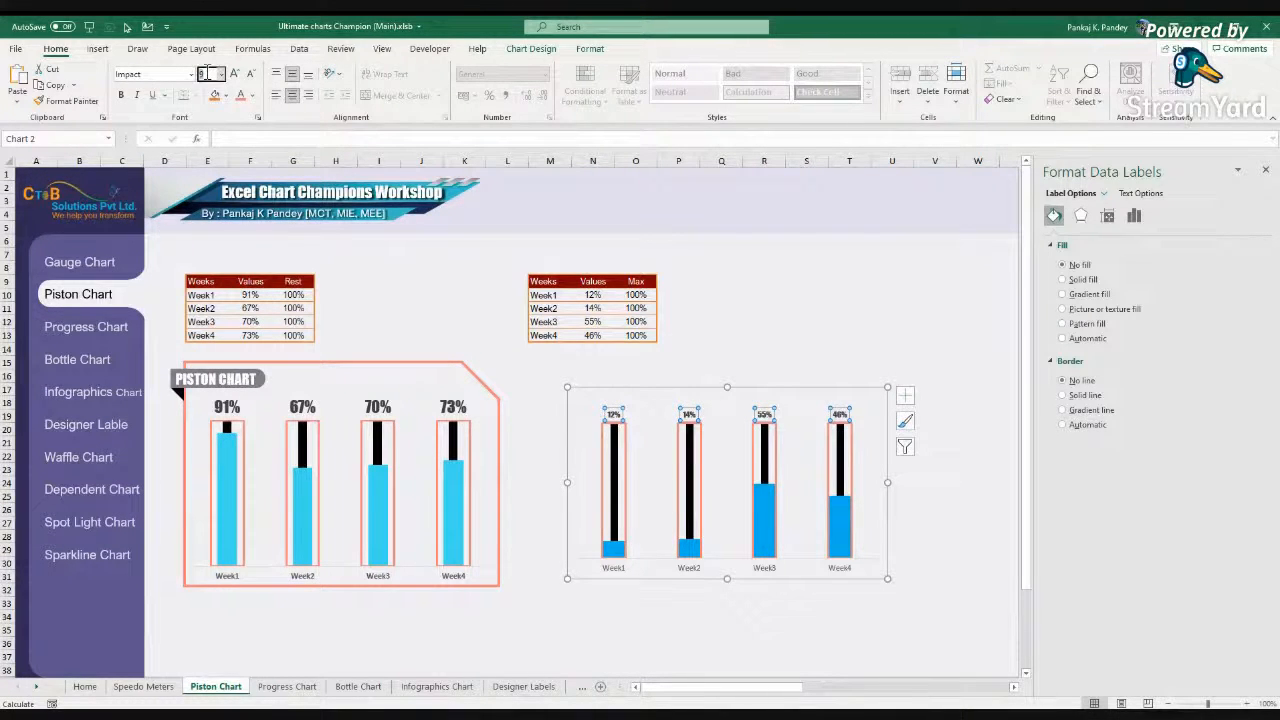
pyautogui.write('12')
pyautogui.press('Return')
pyautogui.press('Down')
pyautogui.press('Down')
pyautogui.press('Down')
pyautogui.press('Down')
pyautogui.press('Up')
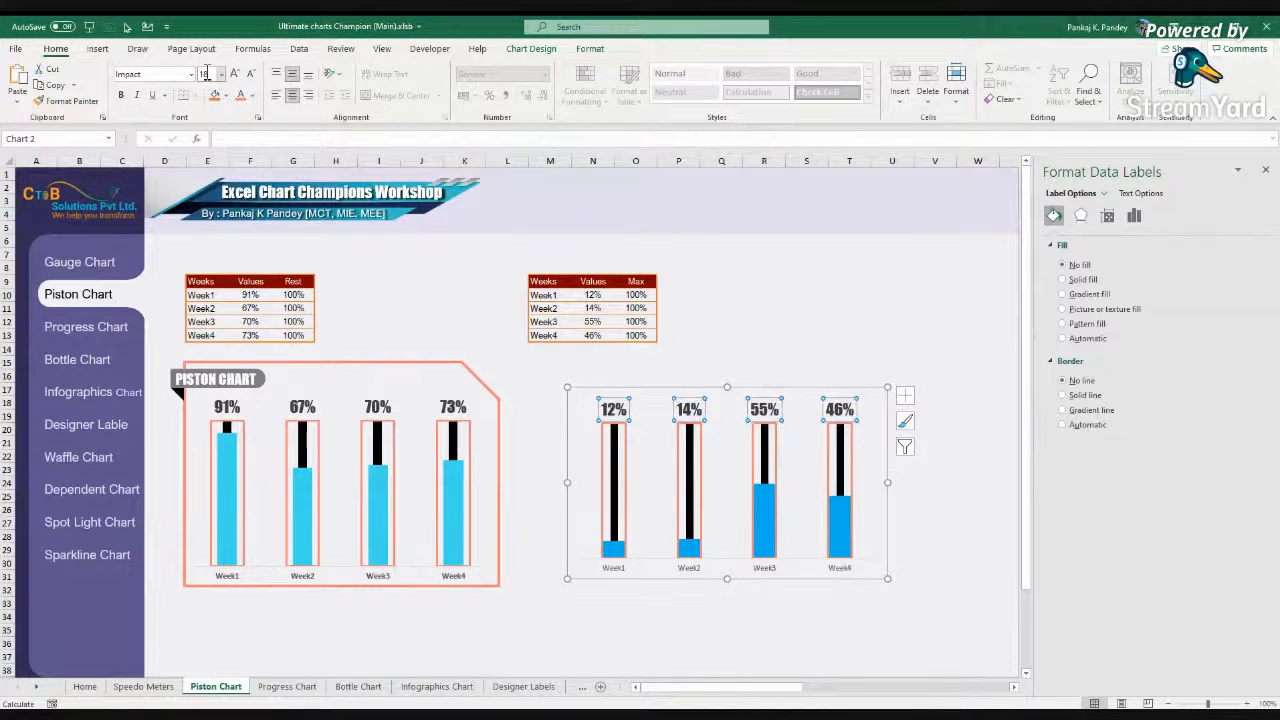
# Step: Deselect the new chart and recalculate the sheet repeatedly to test its columns and percentage labels
pyautogui.press('Escape')
pyautogui.press('Escape')
pyautogui.press('Escape')
pyautogui.press('Escape')
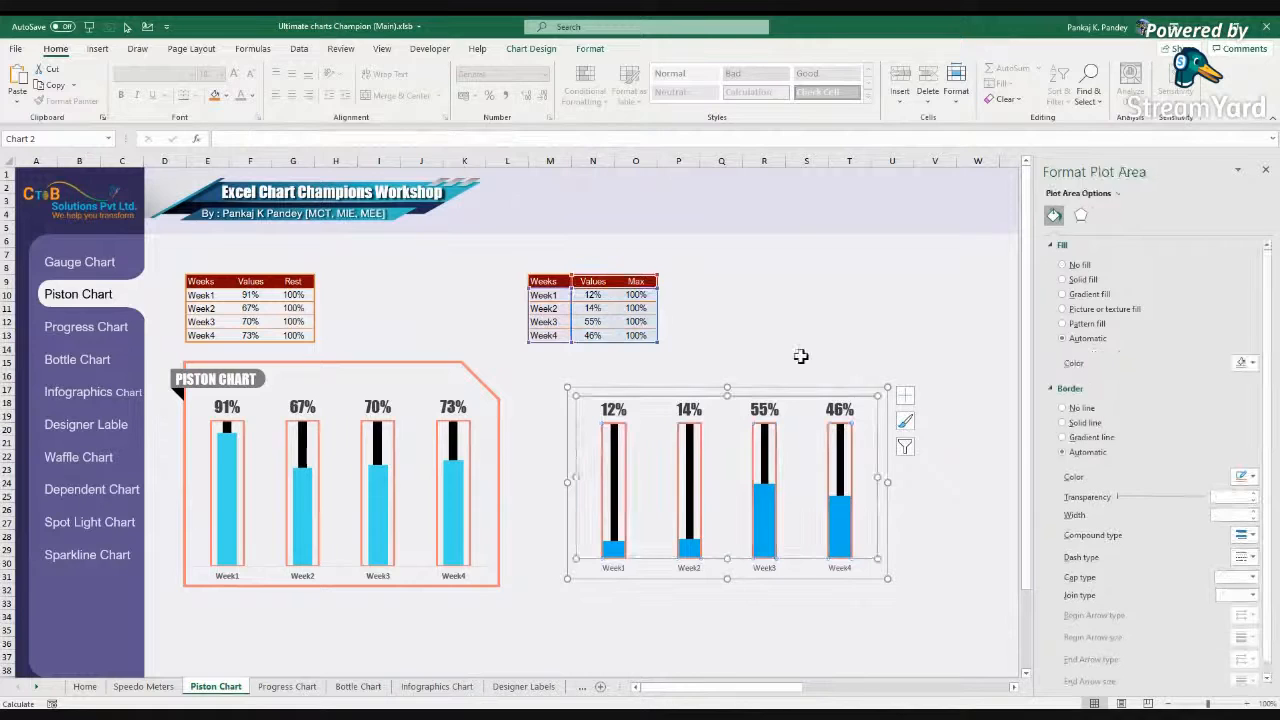
pyautogui.press('F9')
pyautogui.press('F9')
pyautogui.press('F9')
pyautogui.press('F9')
pyautogui.press('F9')
pyautogui.press('F9')
pyautogui.press('F9')
pyautogui.press('F9')
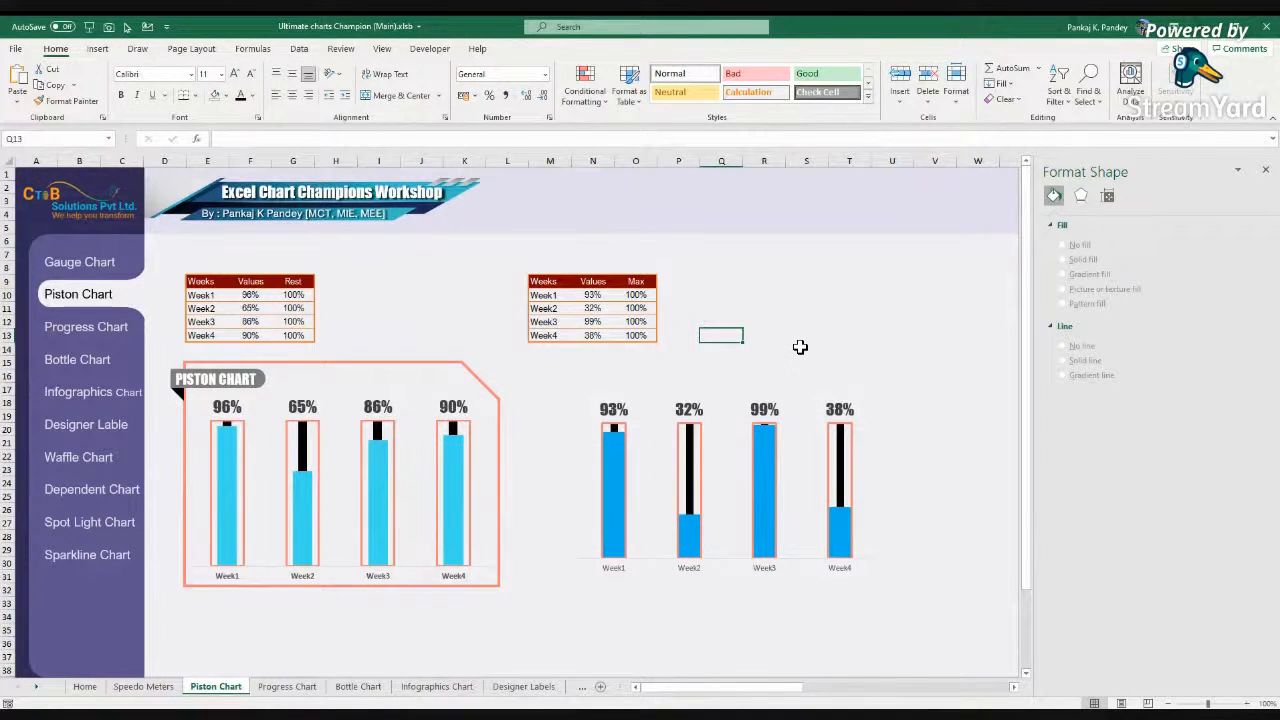
# Step: Draw a rectangle with a single snipped corner, about 13.79 cm wide and 8.73 cm high, around the new chart
pyautogui.click(405, 370)
pyautogui.click(520, 389)
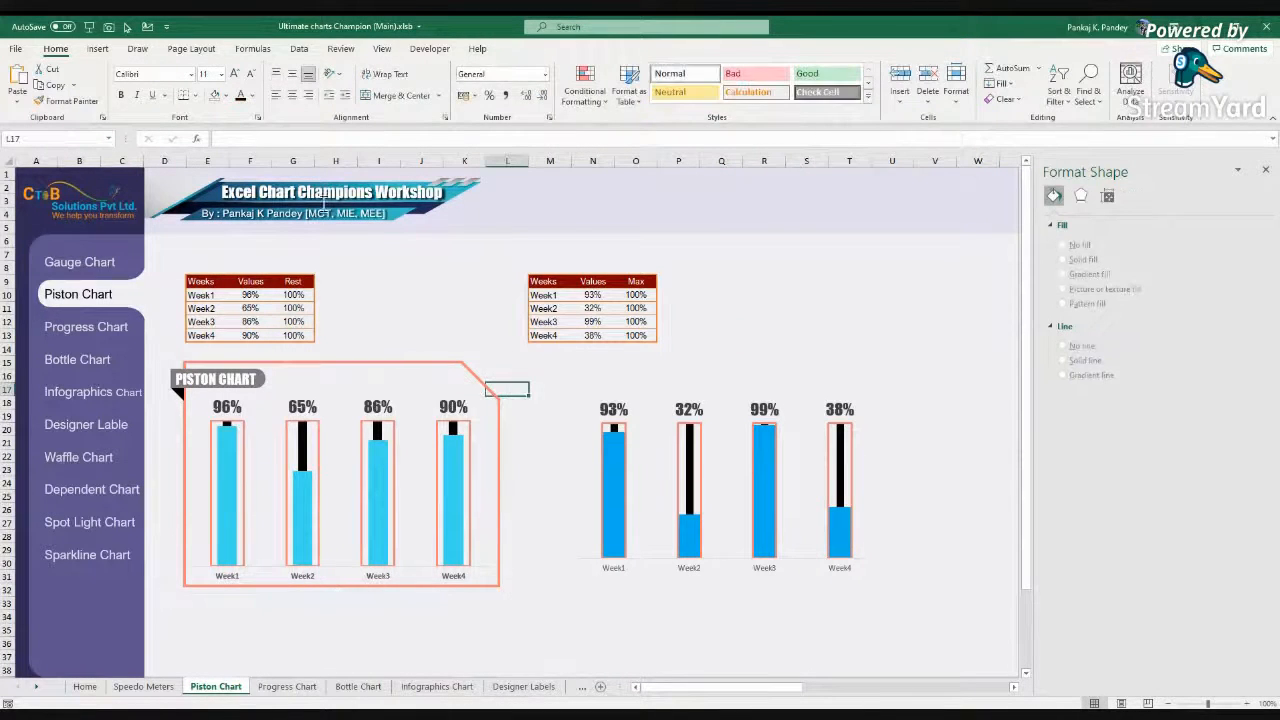
pyautogui.click(99, 50)
pyautogui.click(184, 82)
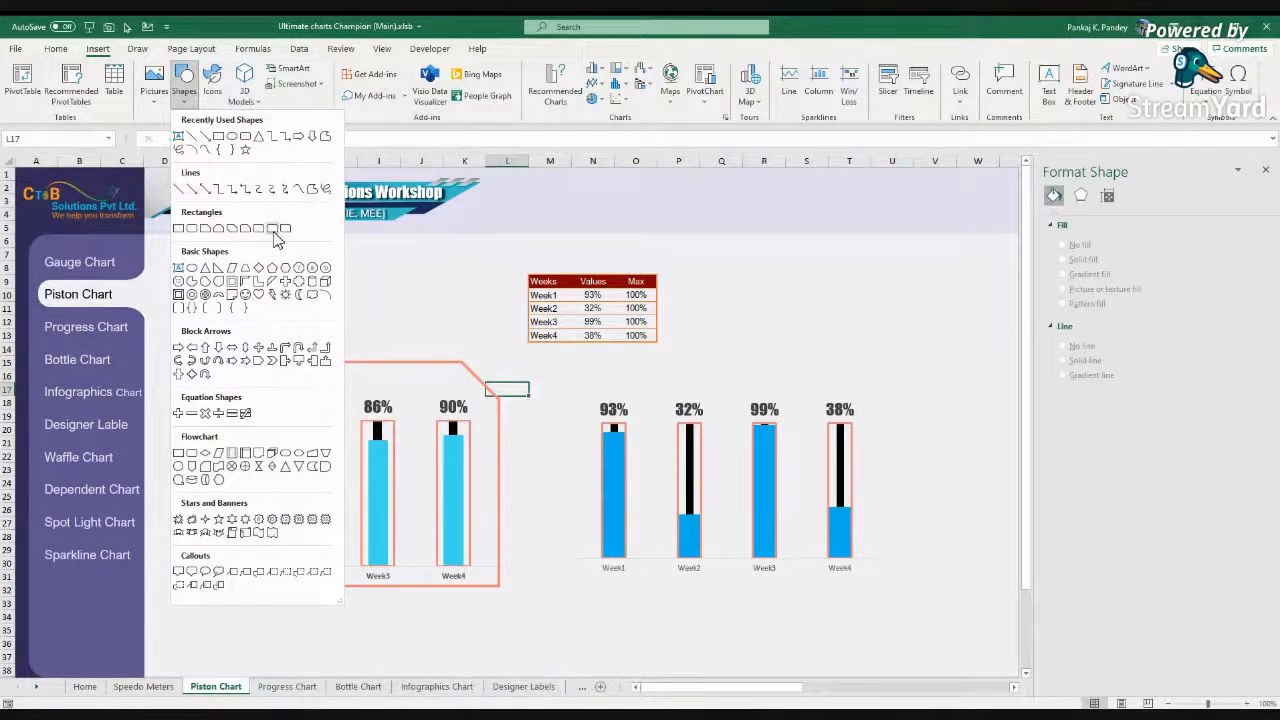
pyautogui.click(205, 228)
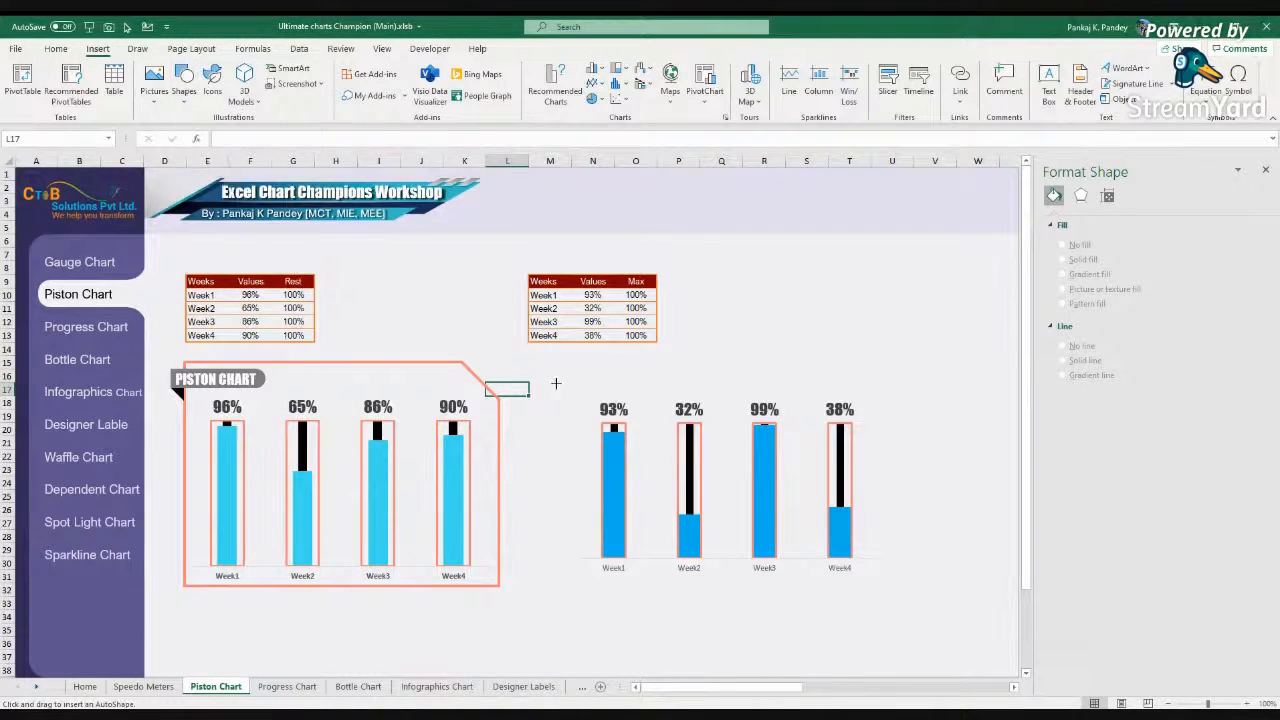
pyautogui.moveTo(554, 367); pyautogui.dragTo(903, 587)
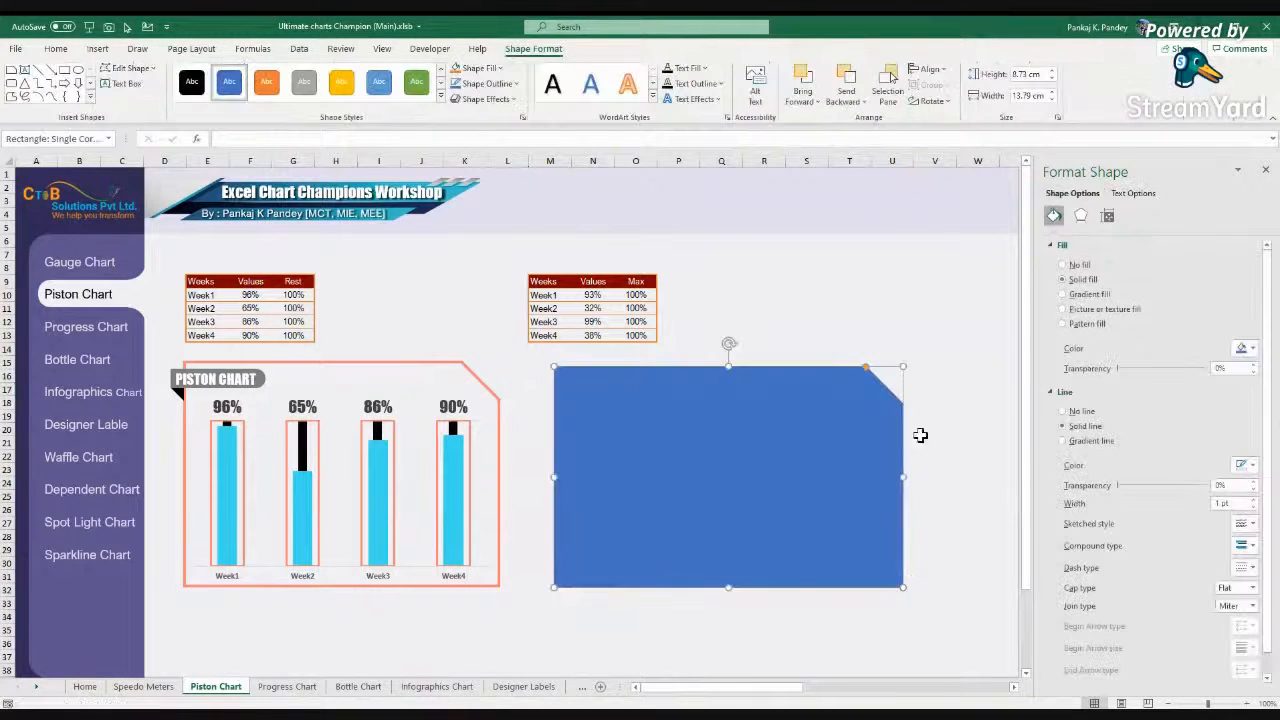
# Step: Give the snipped rectangle no fill and a 3 pt solid salmon outline matching the sample chart's frame
pyautogui.click(1078, 265)
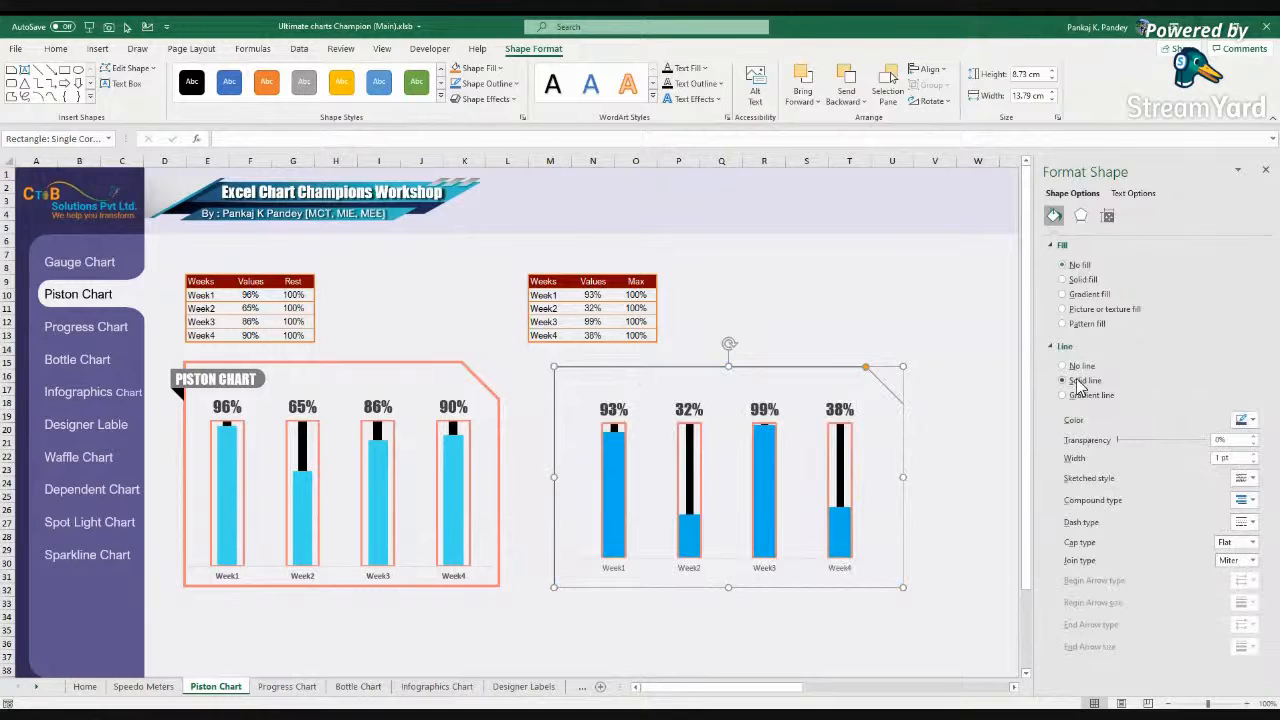
pyautogui.moveTo(1223, 461); pyautogui.dragTo(1167, 460)
pyautogui.write('3')
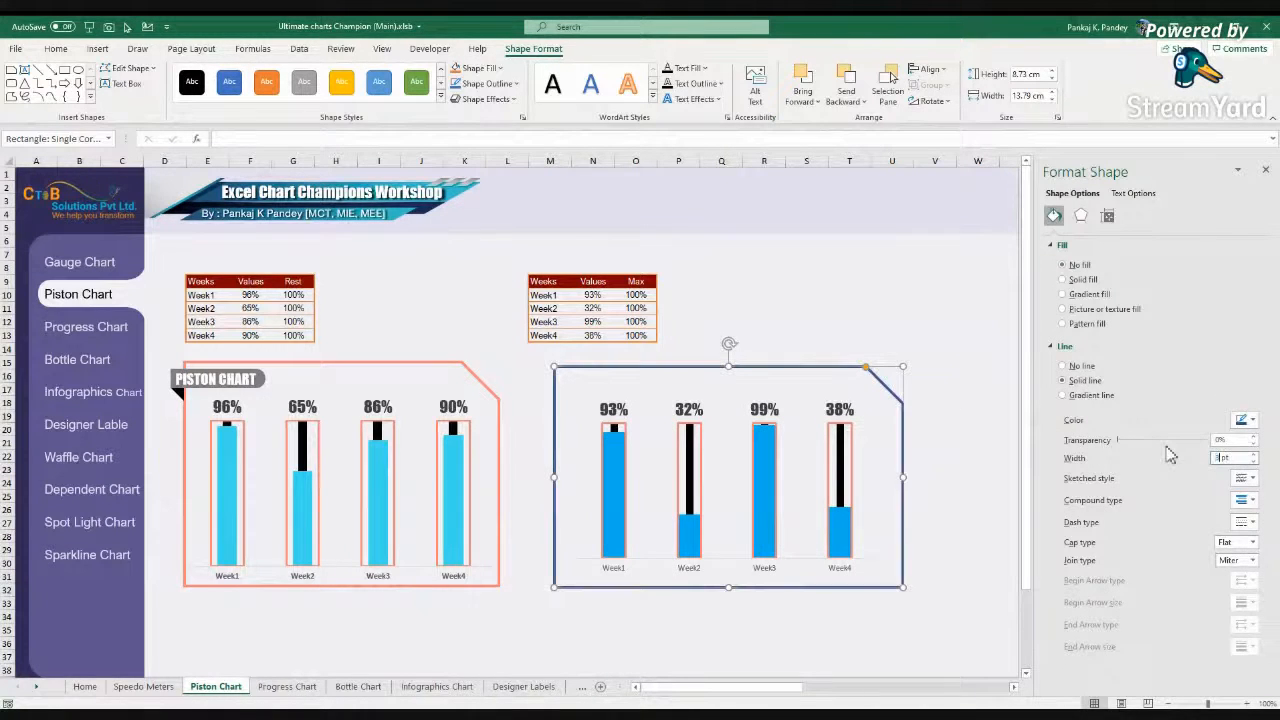
pyautogui.click(1253, 420)
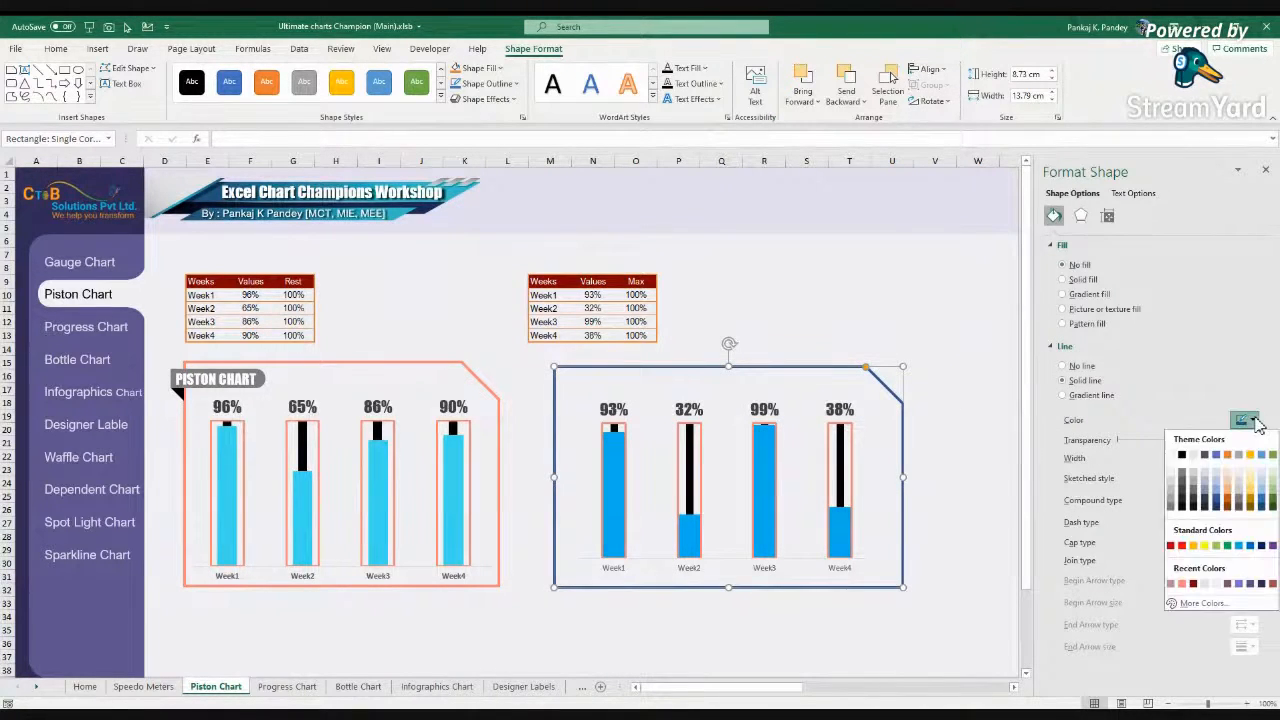
pyautogui.click(1181, 584)
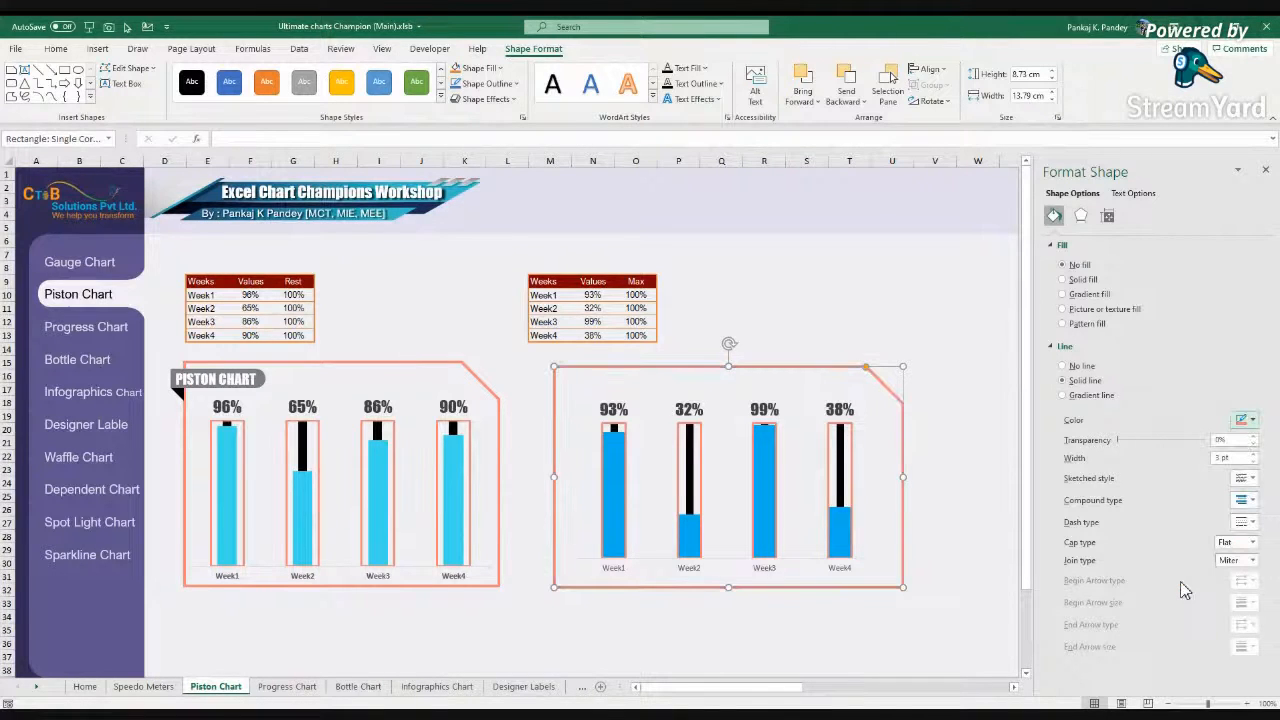
# Step: Shift the salmon frame slightly left around the new chart and deselect it
pyautogui.click(975, 434)
pyautogui.moveTo(899, 432); pyautogui.dragTo(879, 432)
pyautogui.keyDown('ctrl'); pyautogui.click(866, 480); pyautogui.keyUp('ctrl')
pyautogui.click(965, 403)
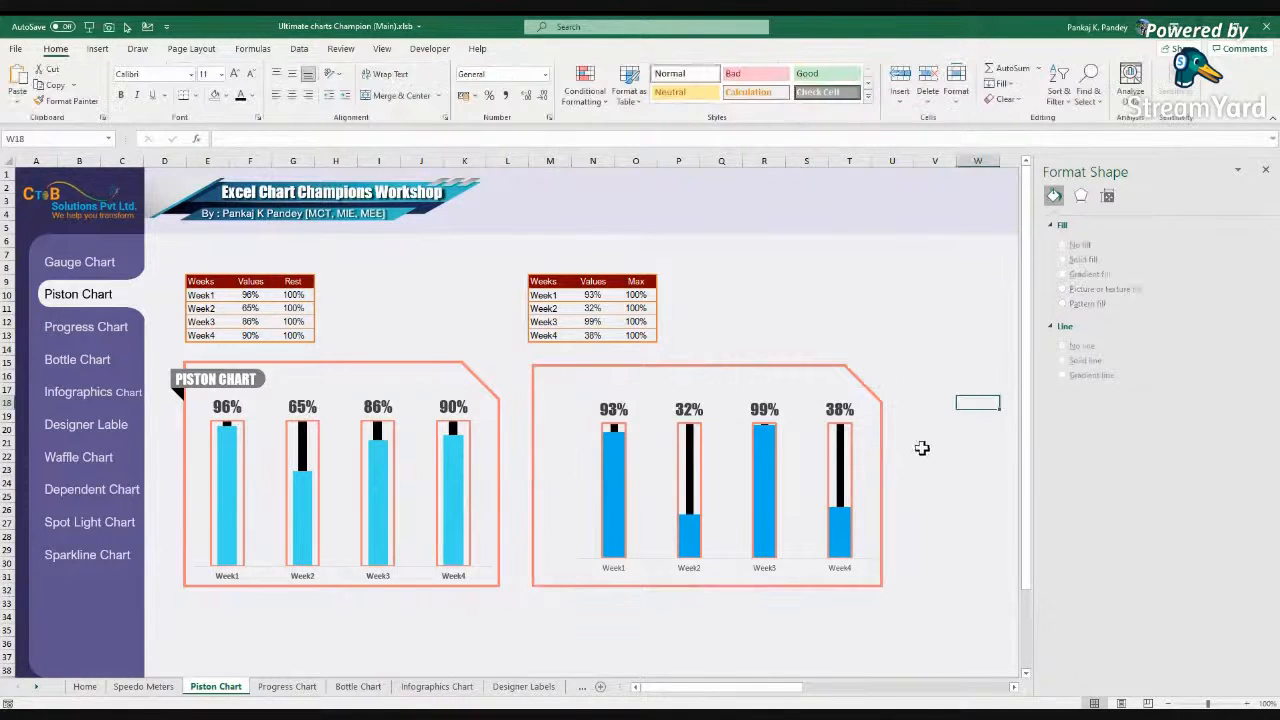
pyautogui.click(881, 434)
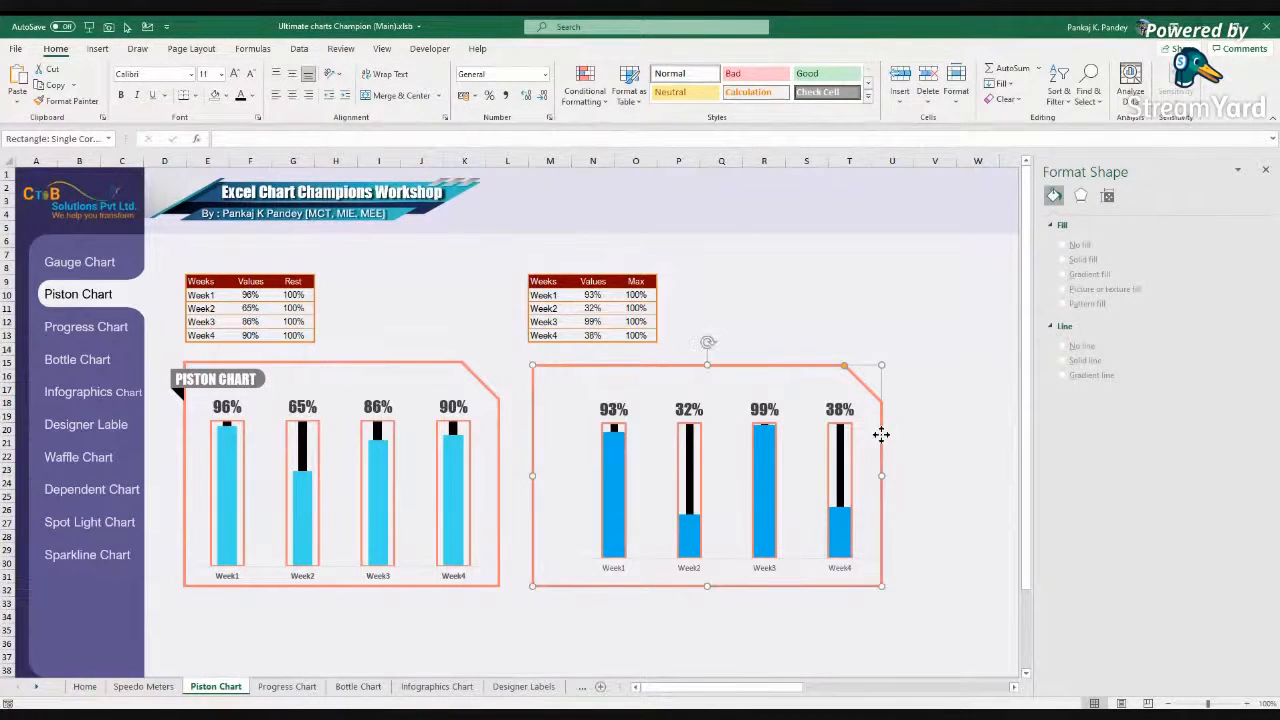
pyautogui.press('Escape')
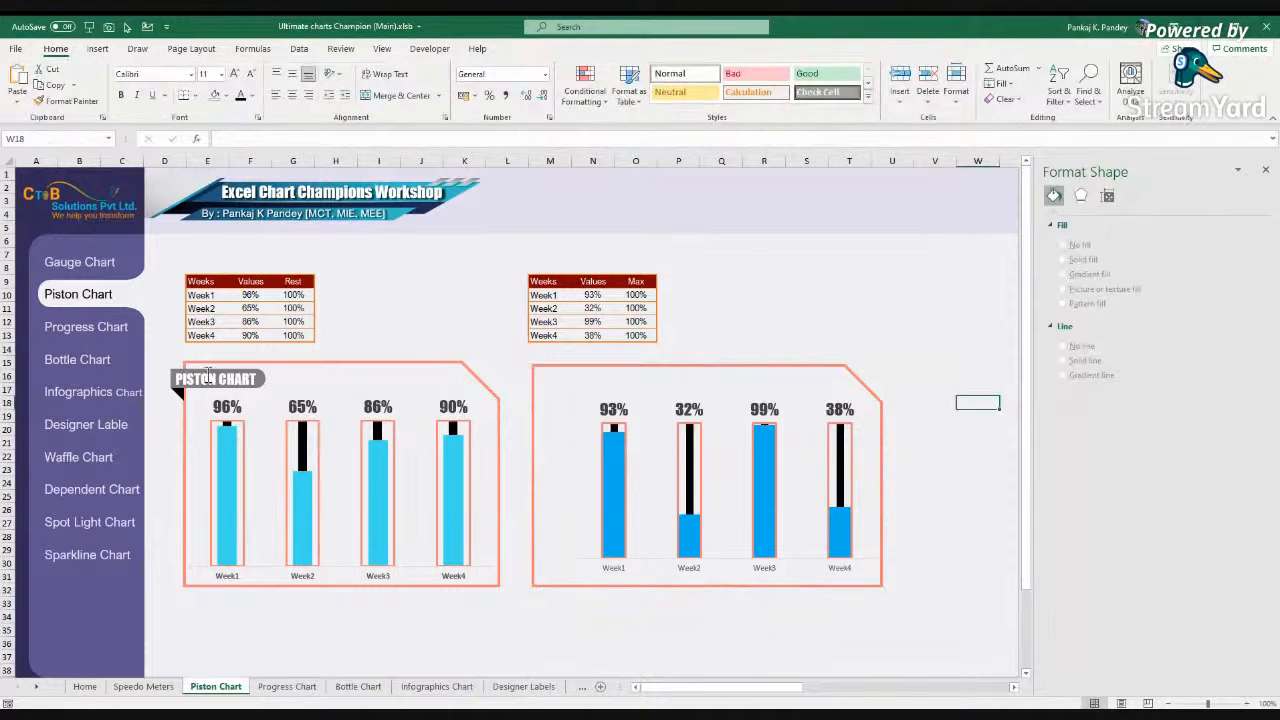
# Step: Draw a rectangle with rounded top corners, about 4.71 by 3.63 cm, above the new chart and increase its corner rounding
pyautogui.click(97, 48)
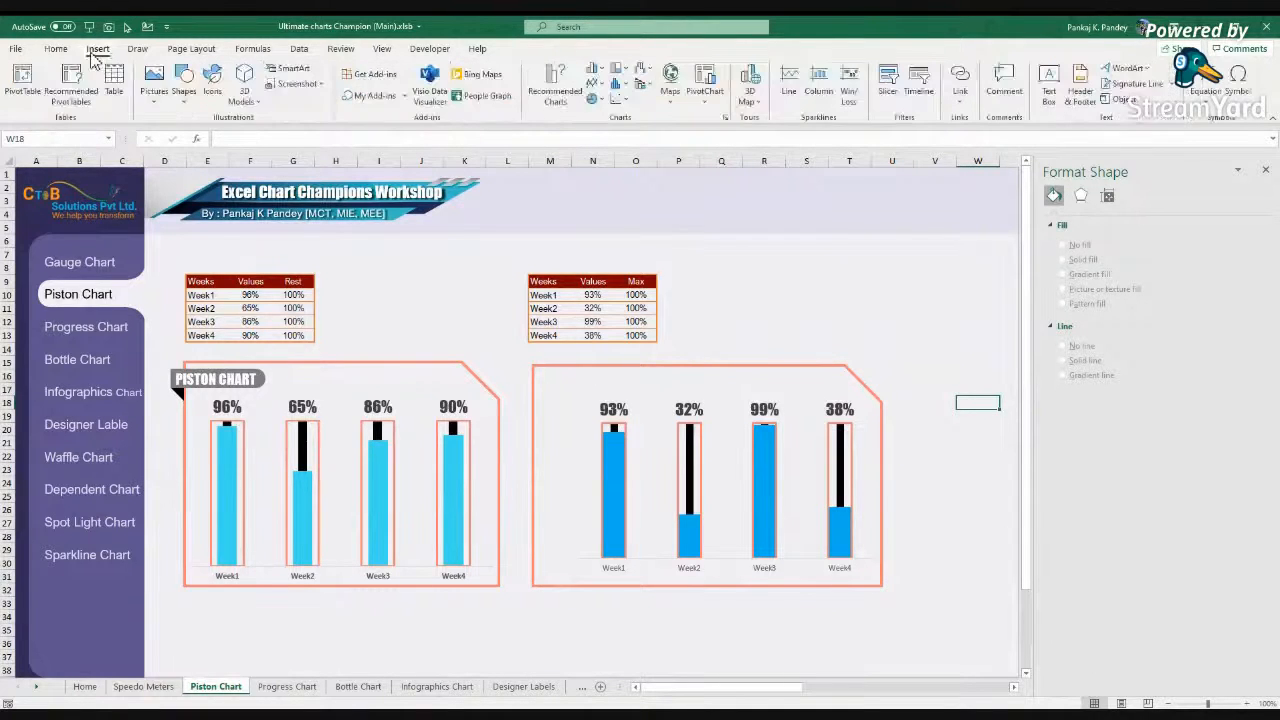
pyautogui.click(184, 85)
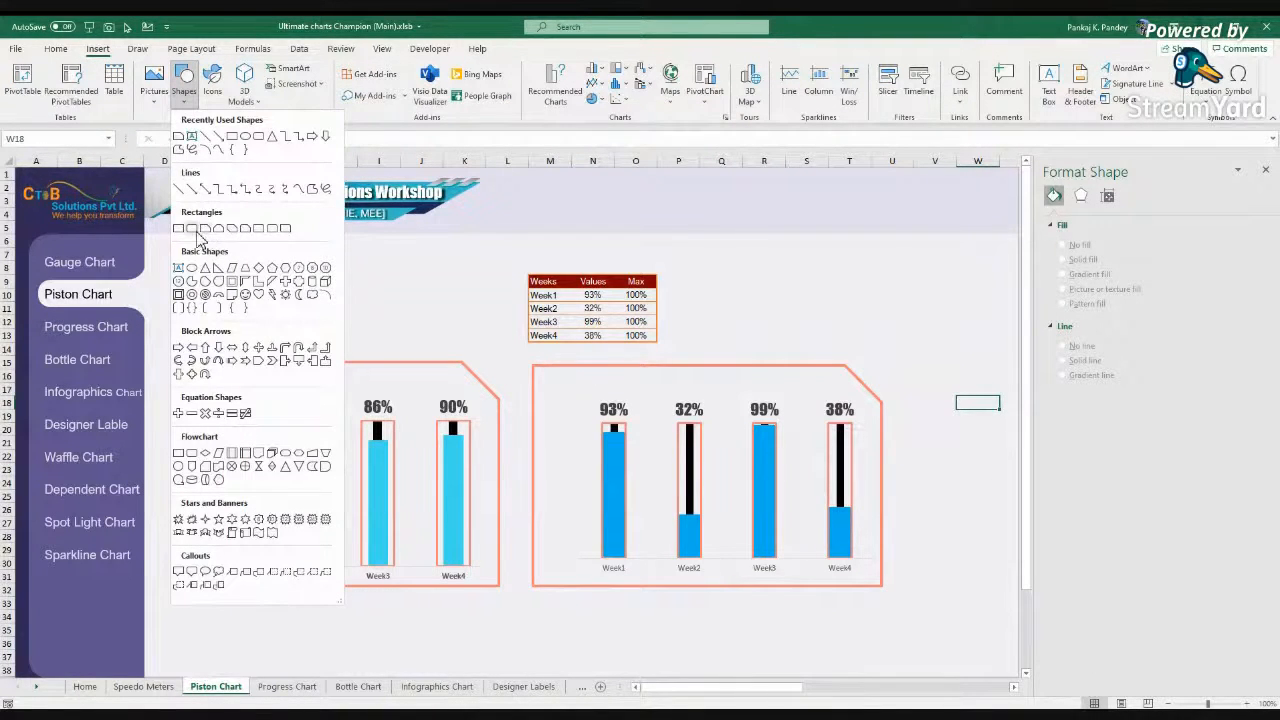
pyautogui.click(279, 232)
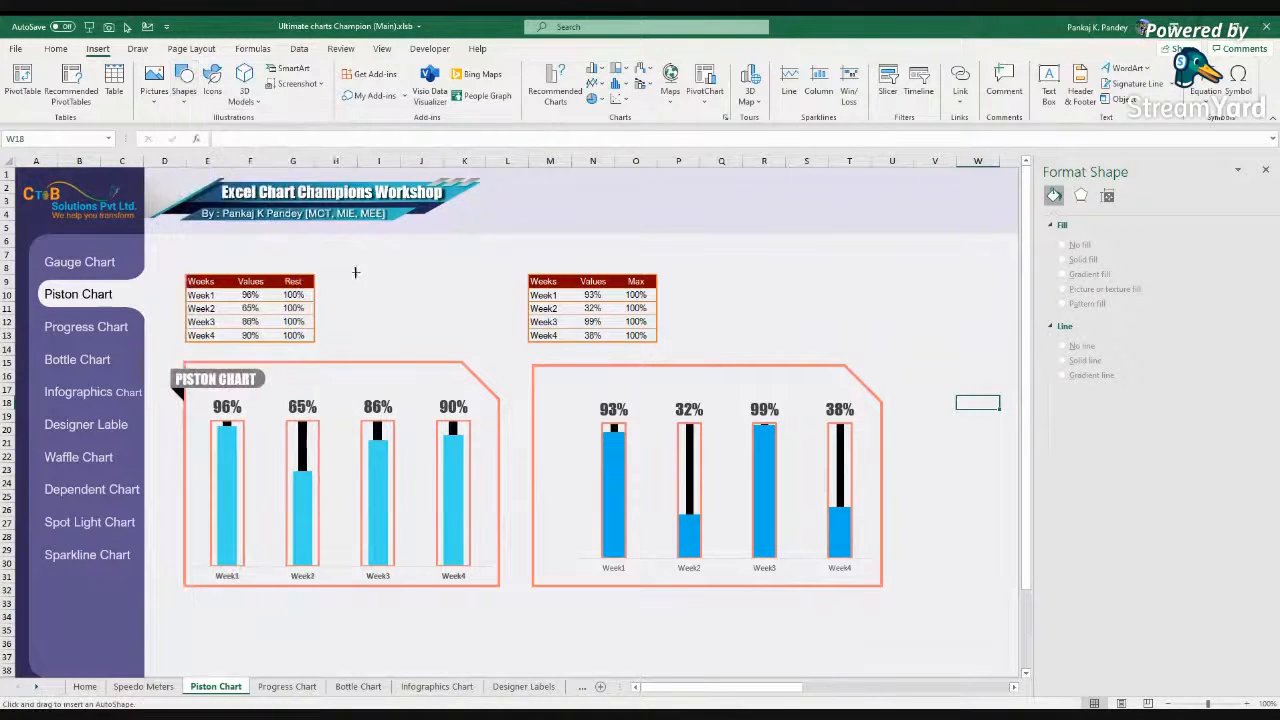
pyautogui.moveTo(745, 271)
pyautogui.mouseDown()
pyautogui.moveTo(840, 329)
pyautogui.moveTo(865, 363)
pyautogui.mouseUp()
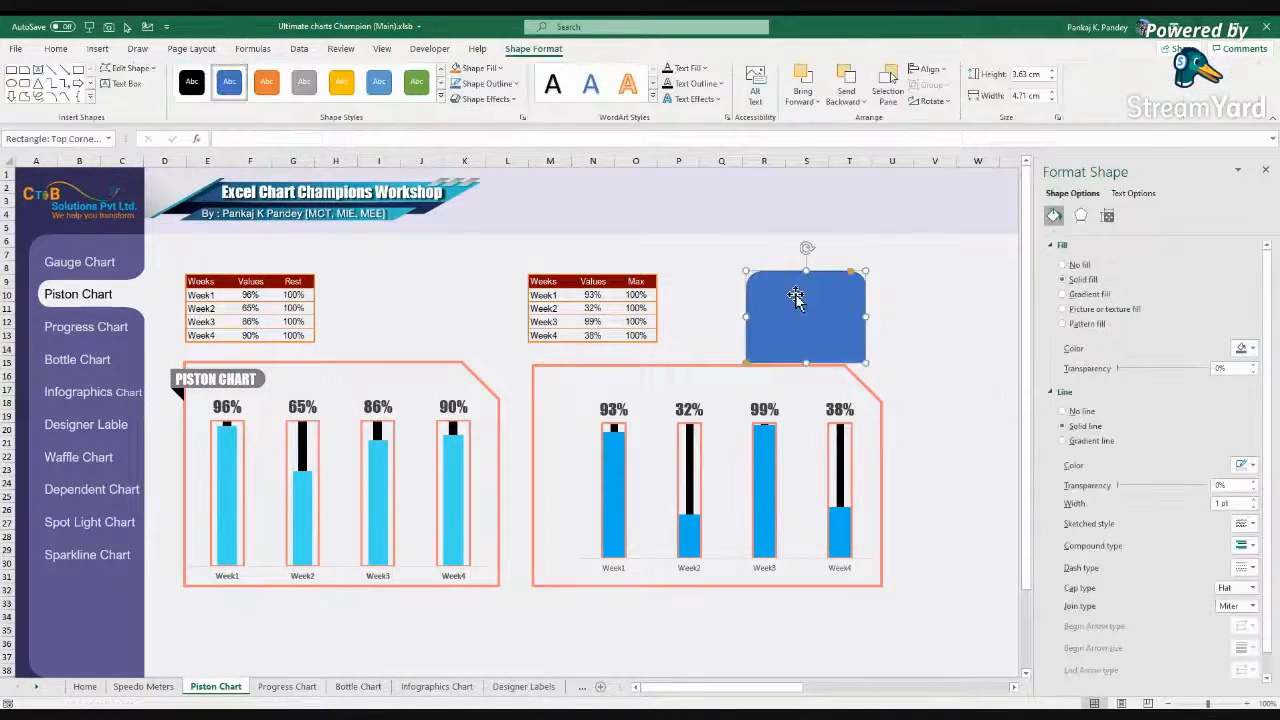
pyautogui.moveTo(853, 279); pyautogui.dragTo(820, 276)
pyautogui.moveTo(746, 362); pyautogui.dragTo(712, 366)
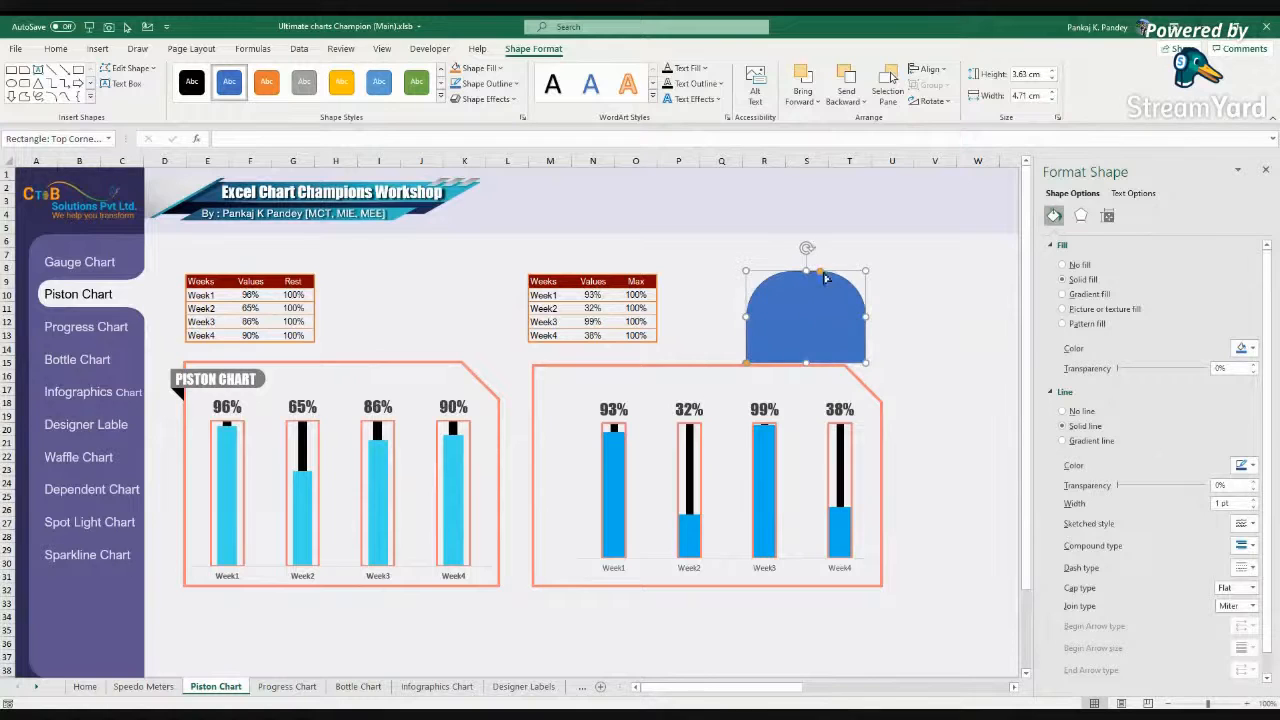
pyautogui.moveTo(823, 279); pyautogui.dragTo(837, 279)
# Step: Rotate the rounded rectangle right 90°, slim it to about 0.86 cm, and place it over the frame's upper-left corner
pyautogui.click(932, 101)
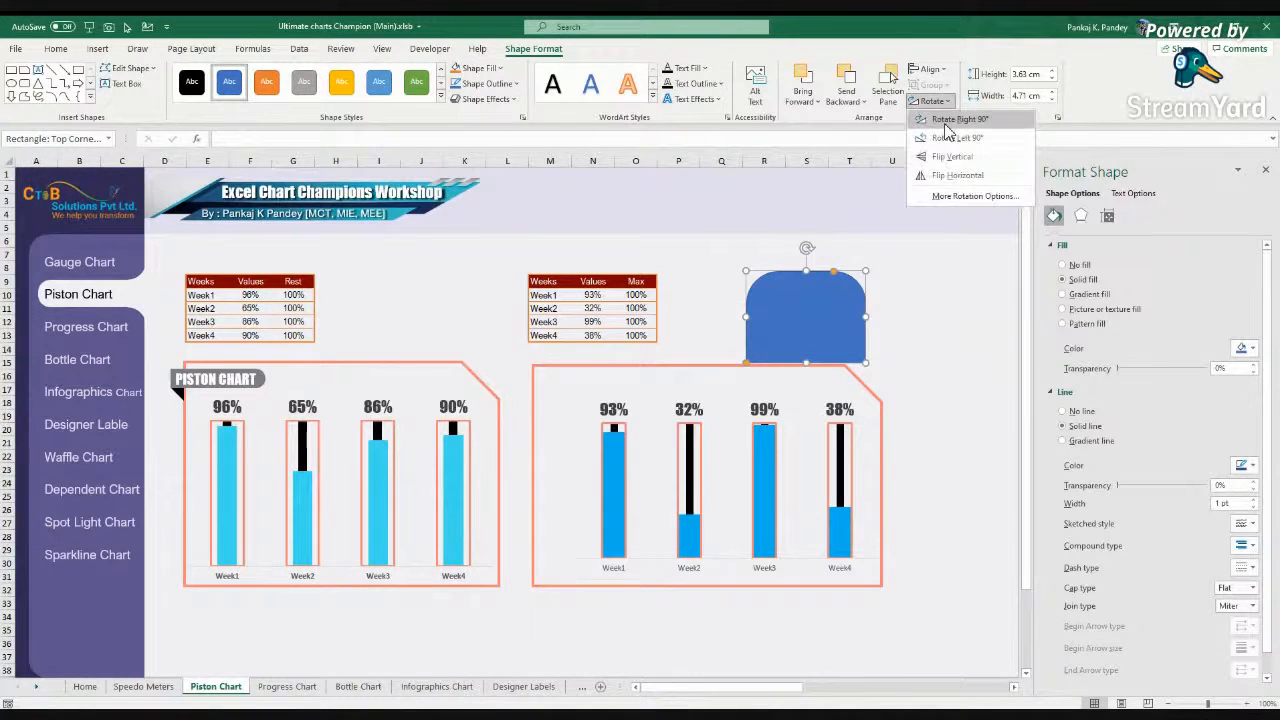
pyautogui.click(945, 117)
pyautogui.moveTo(806, 372); pyautogui.dragTo(583, 382)
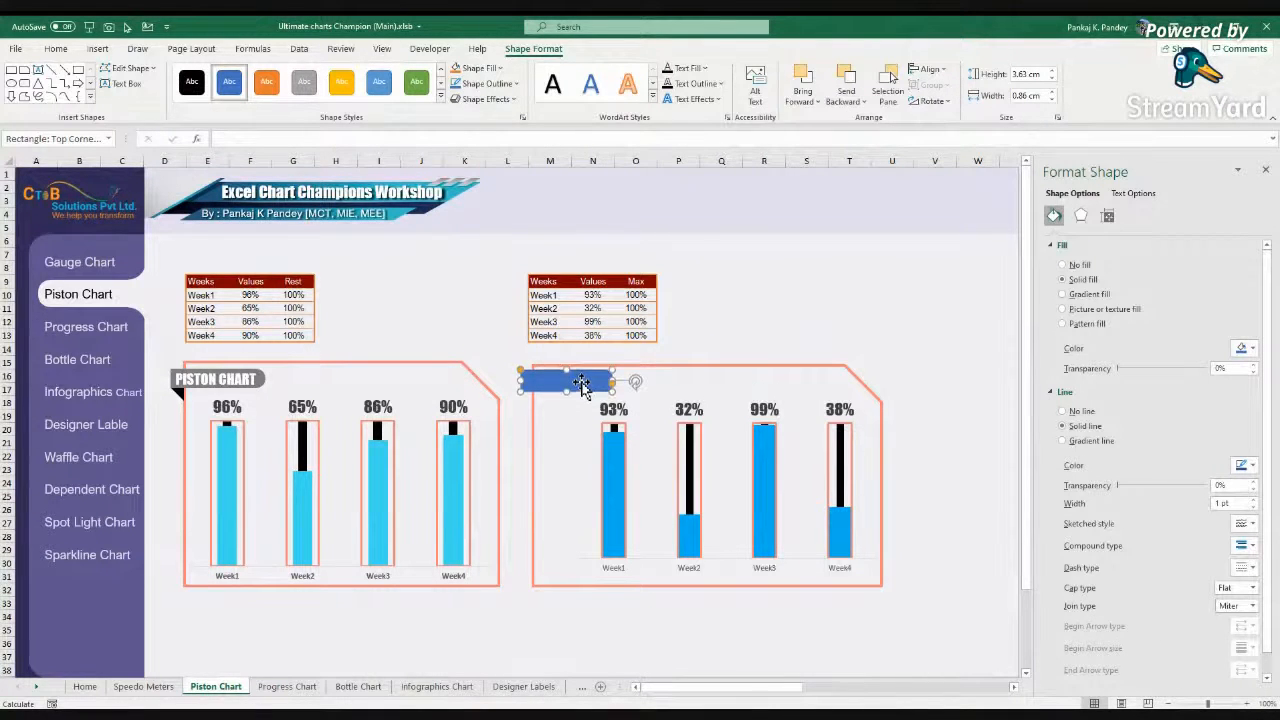
# Step: Remove the banner shape's outline and fill it with gray
pyautogui.click(1065, 411)
pyautogui.click(1250, 349)
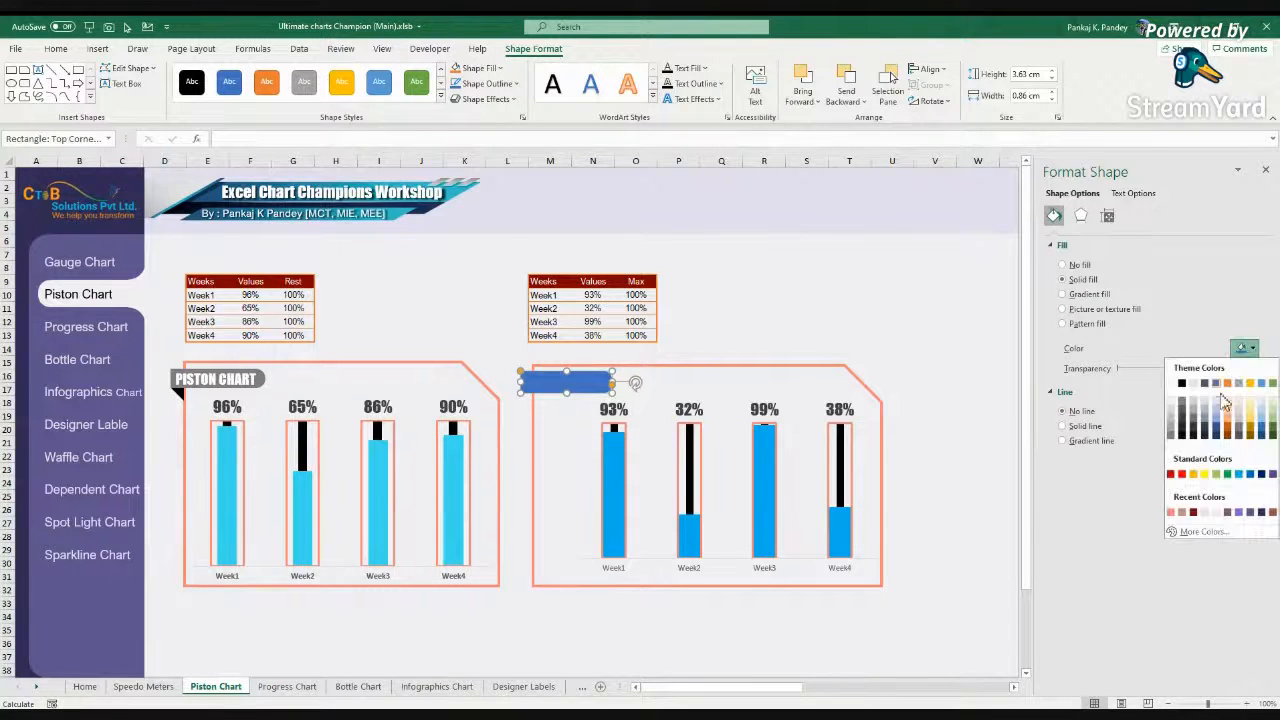
pyautogui.click(1189, 408)
pyautogui.press('Escape')
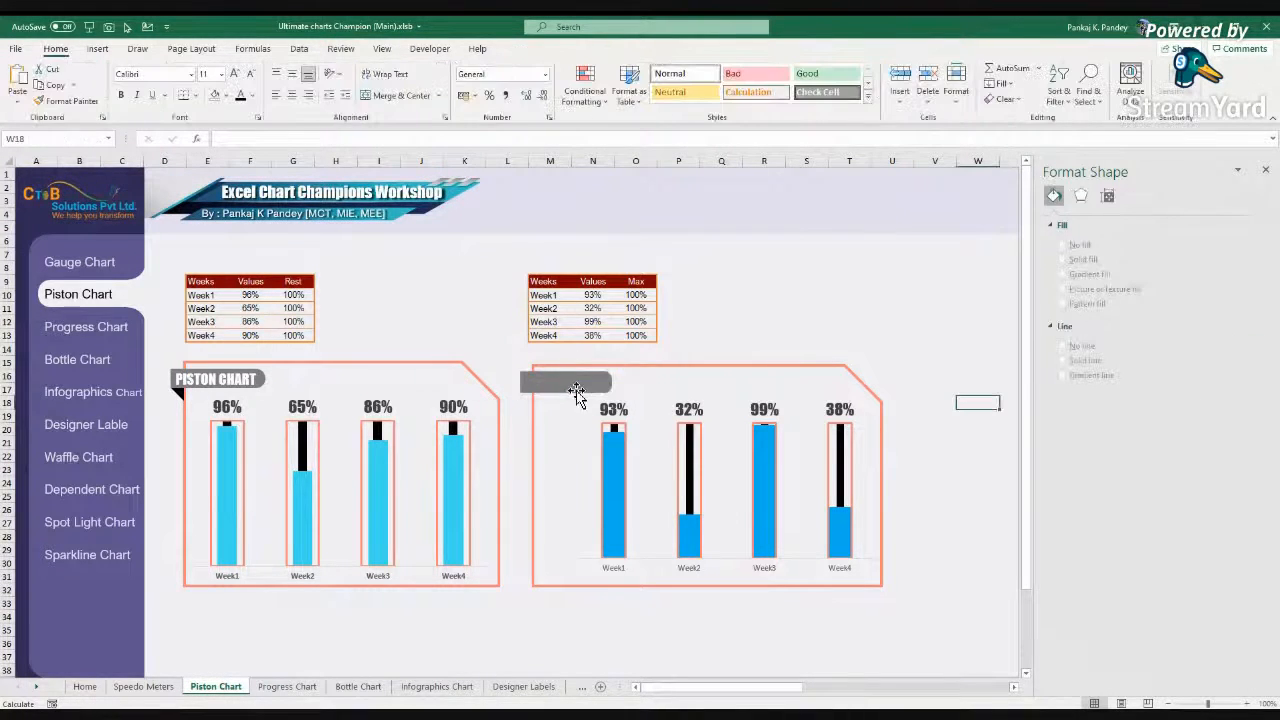
# Step: Nudge the gray banner slightly left and down so it overhangs the frame's left edge
pyautogui.keyDown('ctrl'); pyautogui.scroll(3, 586, 392); pyautogui.keyUp('ctrl')
pyautogui.keyDown('ctrl'); pyautogui.scroll(2, 586, 392); pyautogui.keyUp('ctrl')
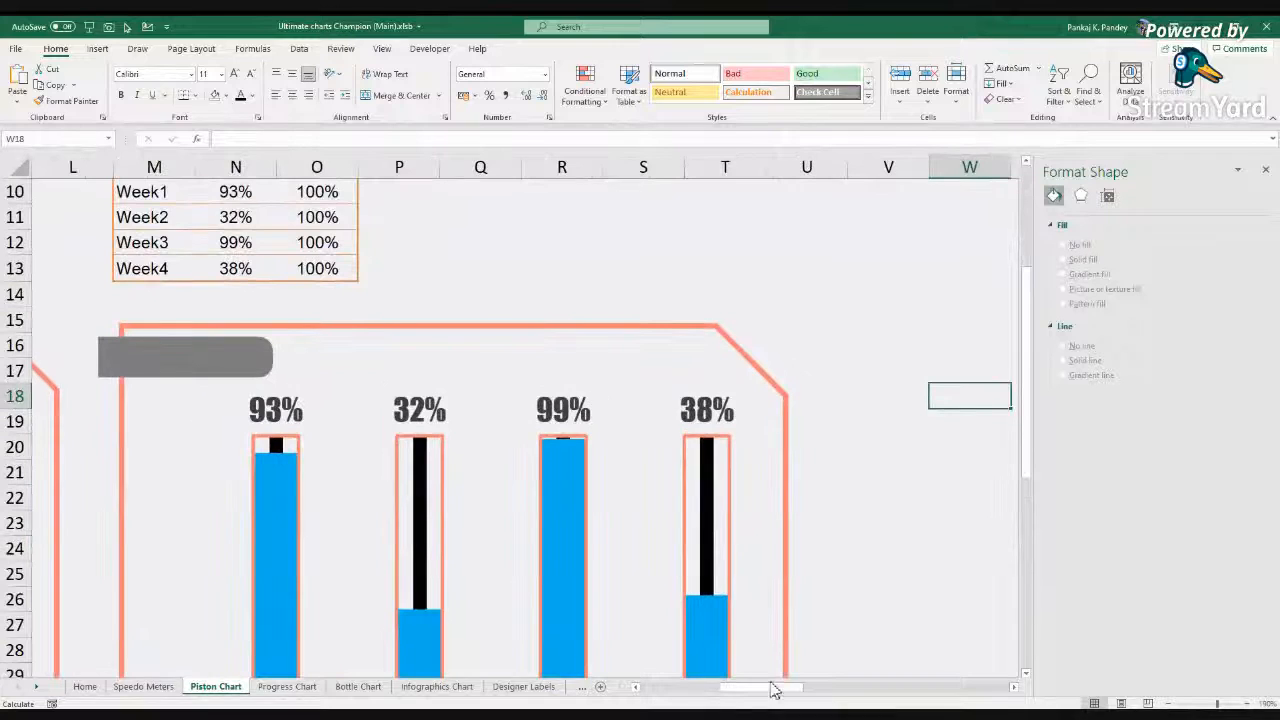
pyautogui.moveTo(771, 686); pyautogui.dragTo(756, 686)
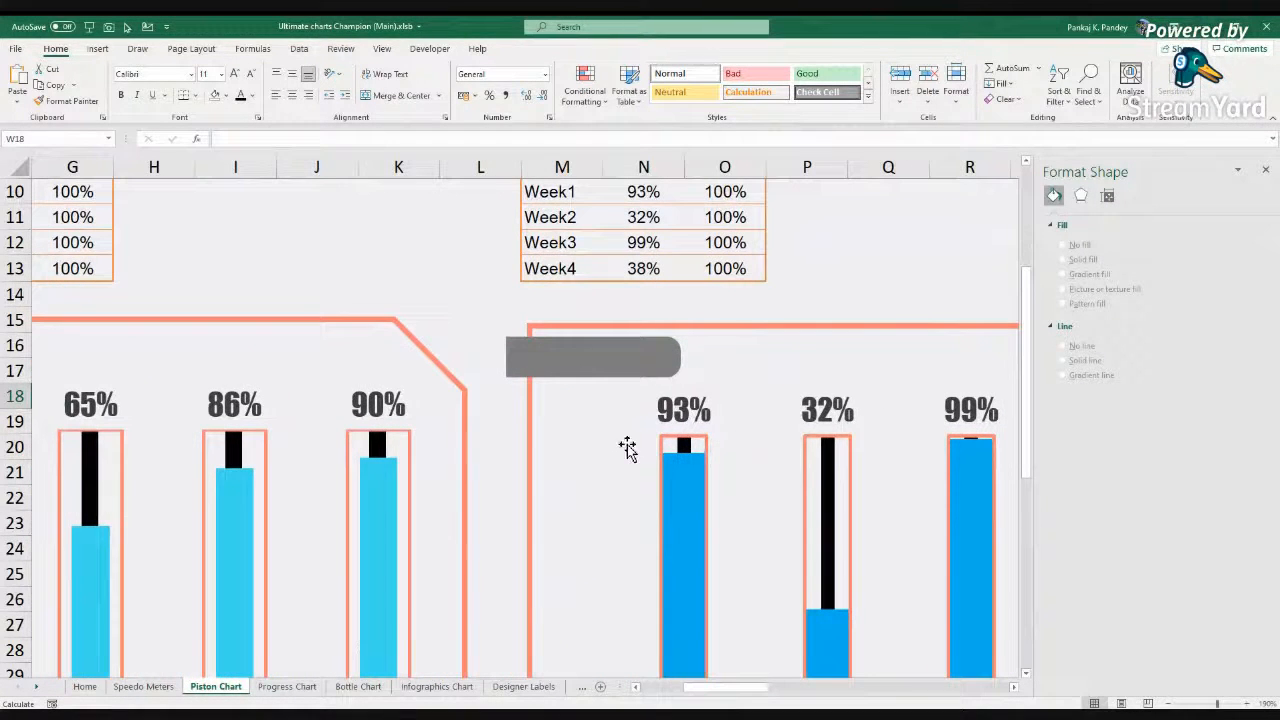
pyautogui.click(539, 363)
pyautogui.moveTo(539, 363); pyautogui.dragTo(536, 364)
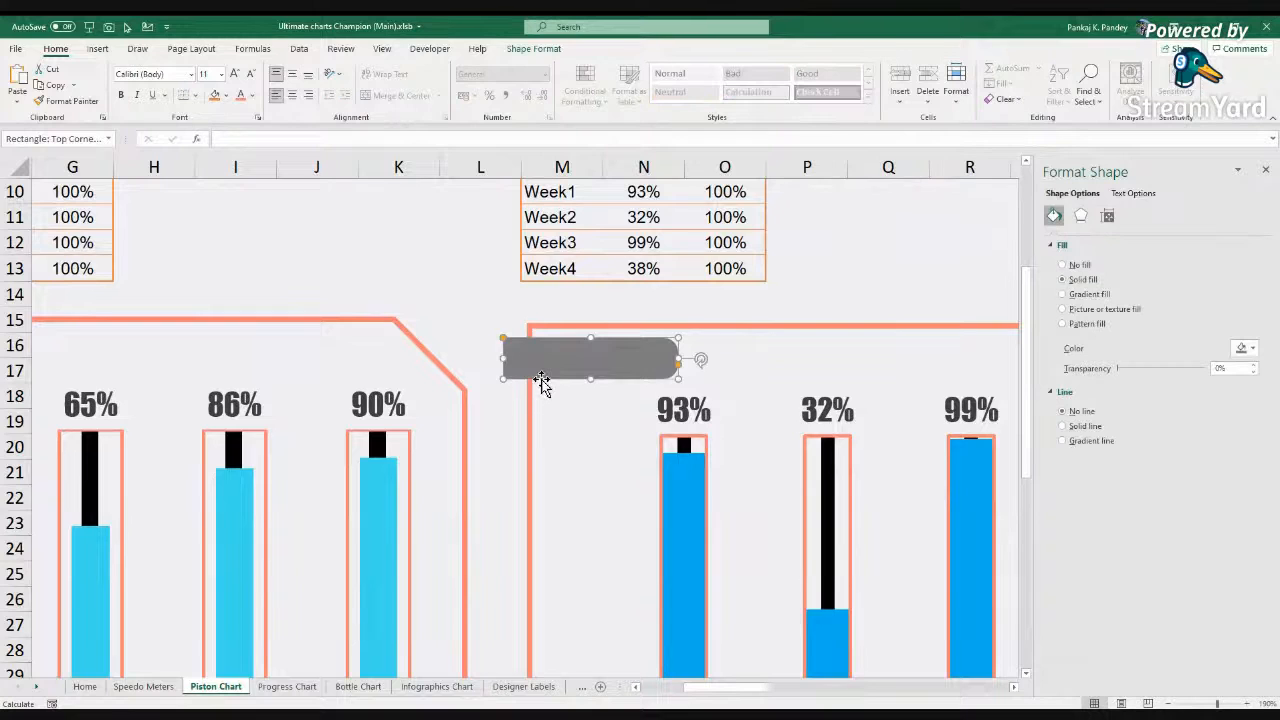
# Step: Draw a right triangle about 0.63 by 0.65 cm beside the banner and rotate it right by 90° twice
pyautogui.click(97, 48)
pyautogui.click(185, 100)
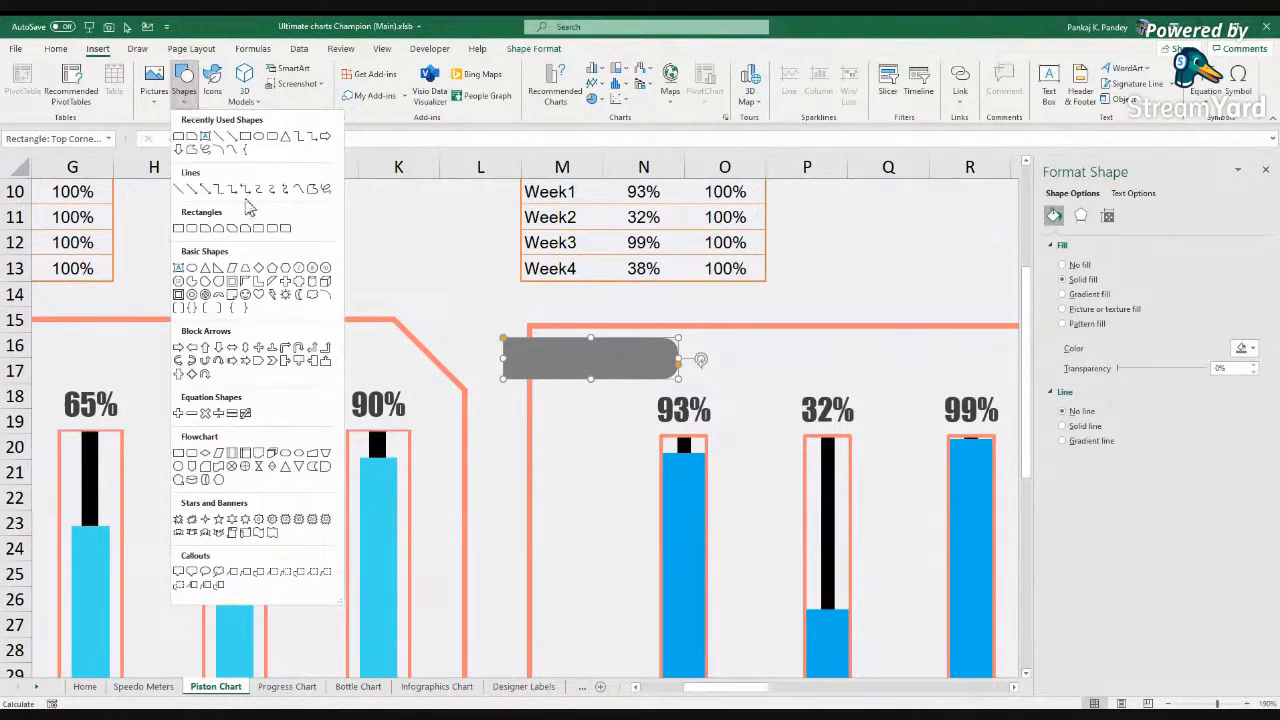
pyautogui.click(220, 270)
pyautogui.moveTo(484, 396); pyautogui.dragTo(514, 428)
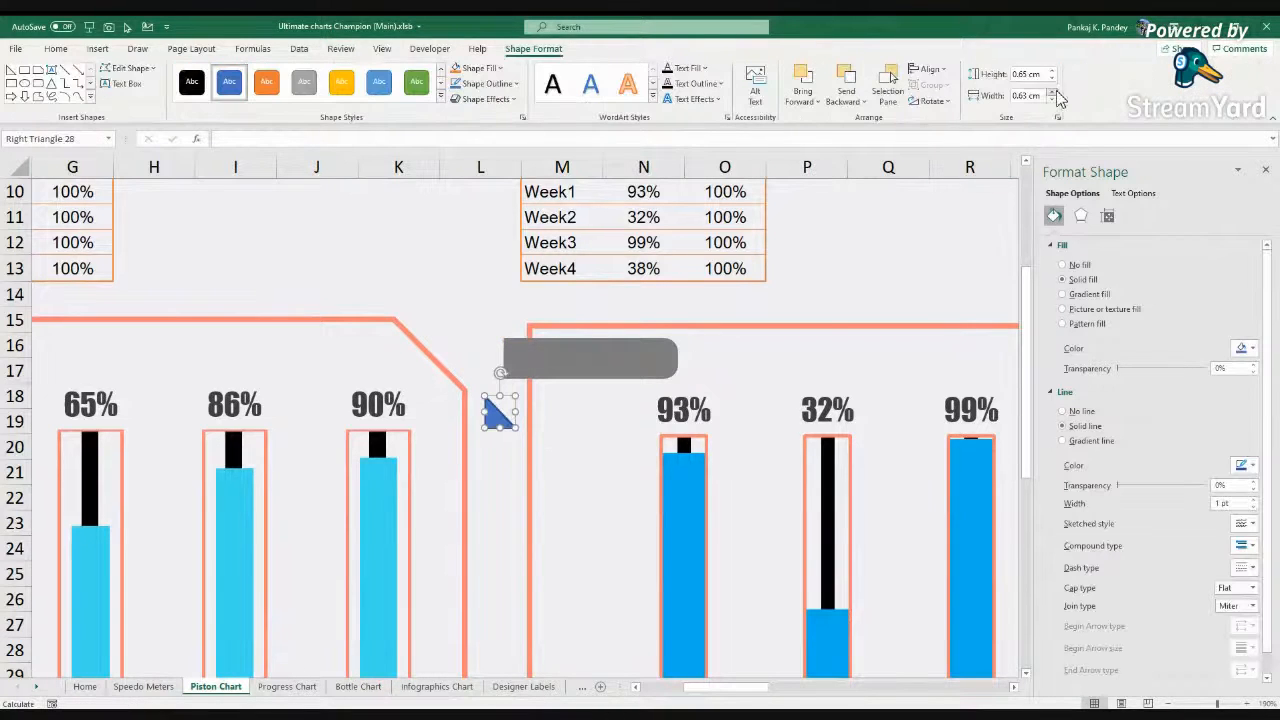
pyautogui.click(948, 103)
pyautogui.click(949, 122)
pyautogui.click(947, 102)
pyautogui.click(949, 122)
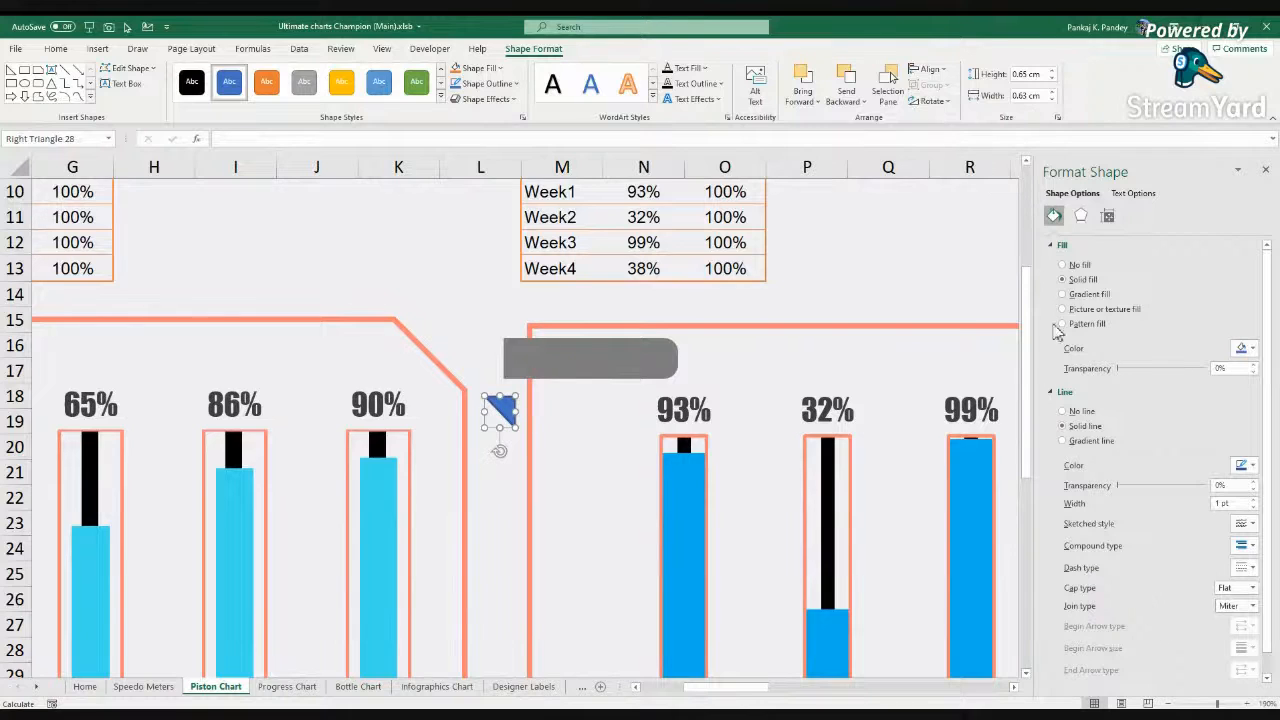
# Step: Remove the triangle's outline and fill it with a near-black theme color
pyautogui.click(1076, 411)
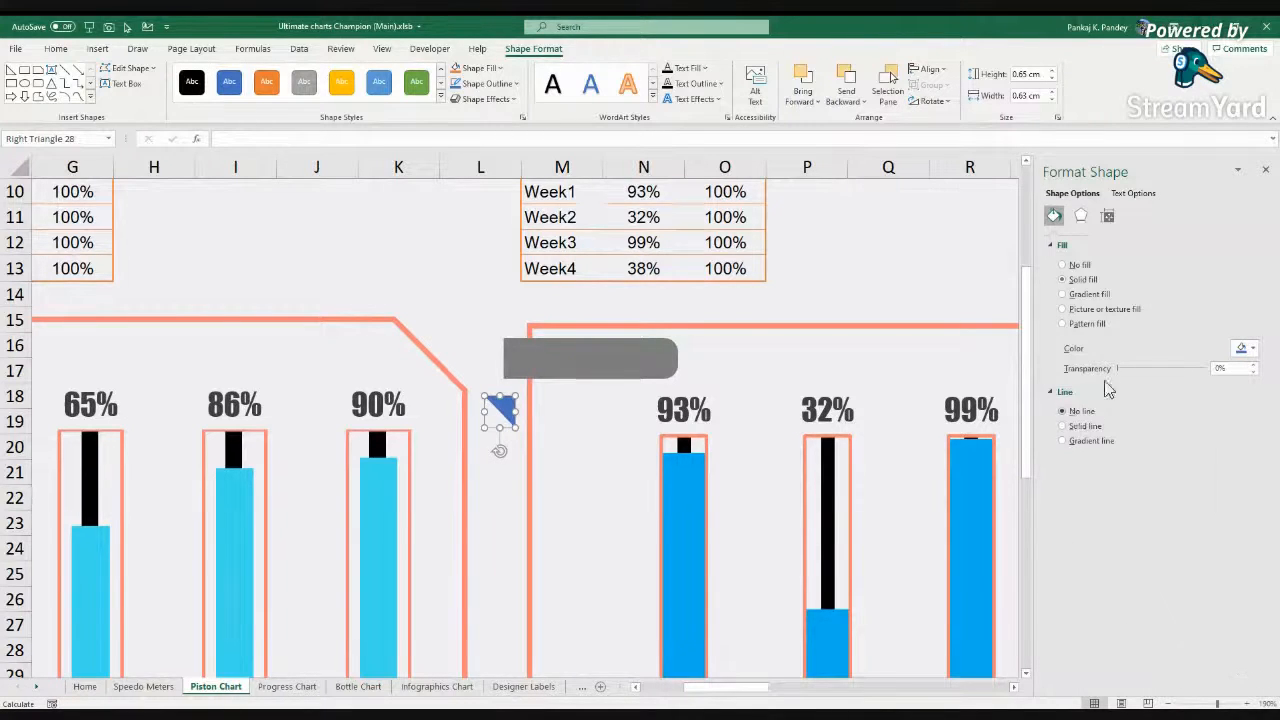
pyautogui.click(1245, 348)
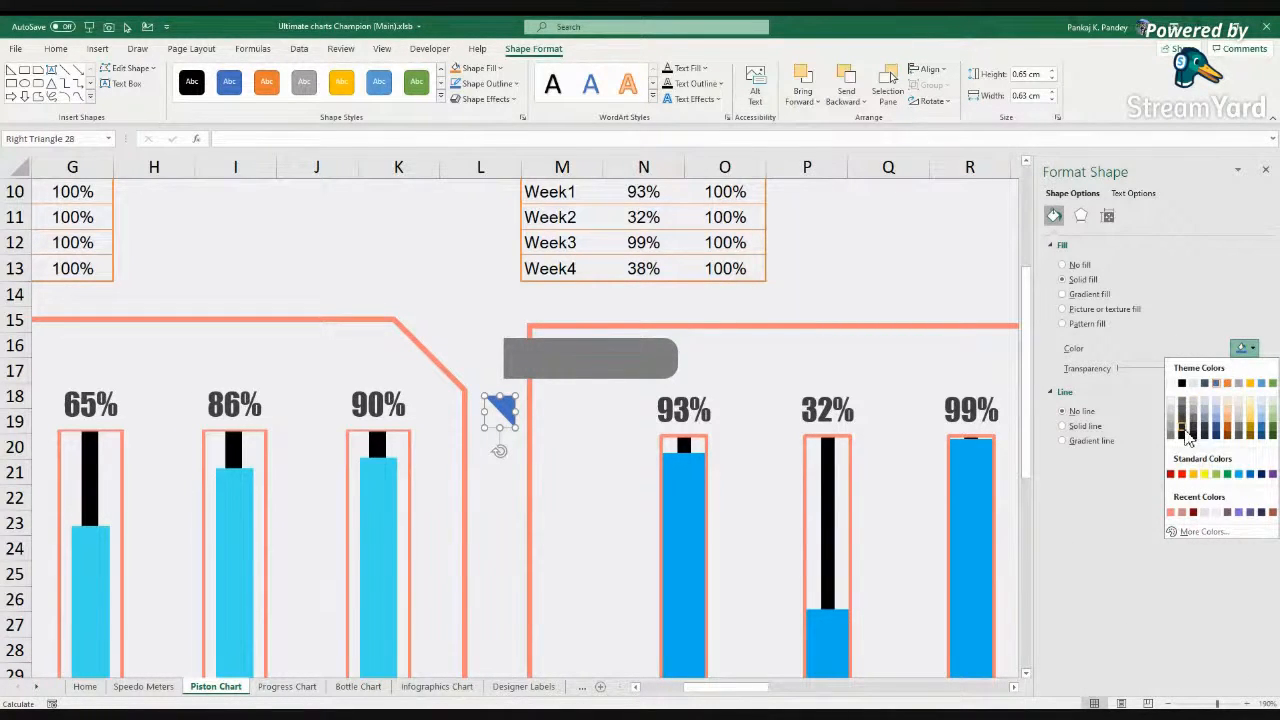
pyautogui.click(1183, 432)
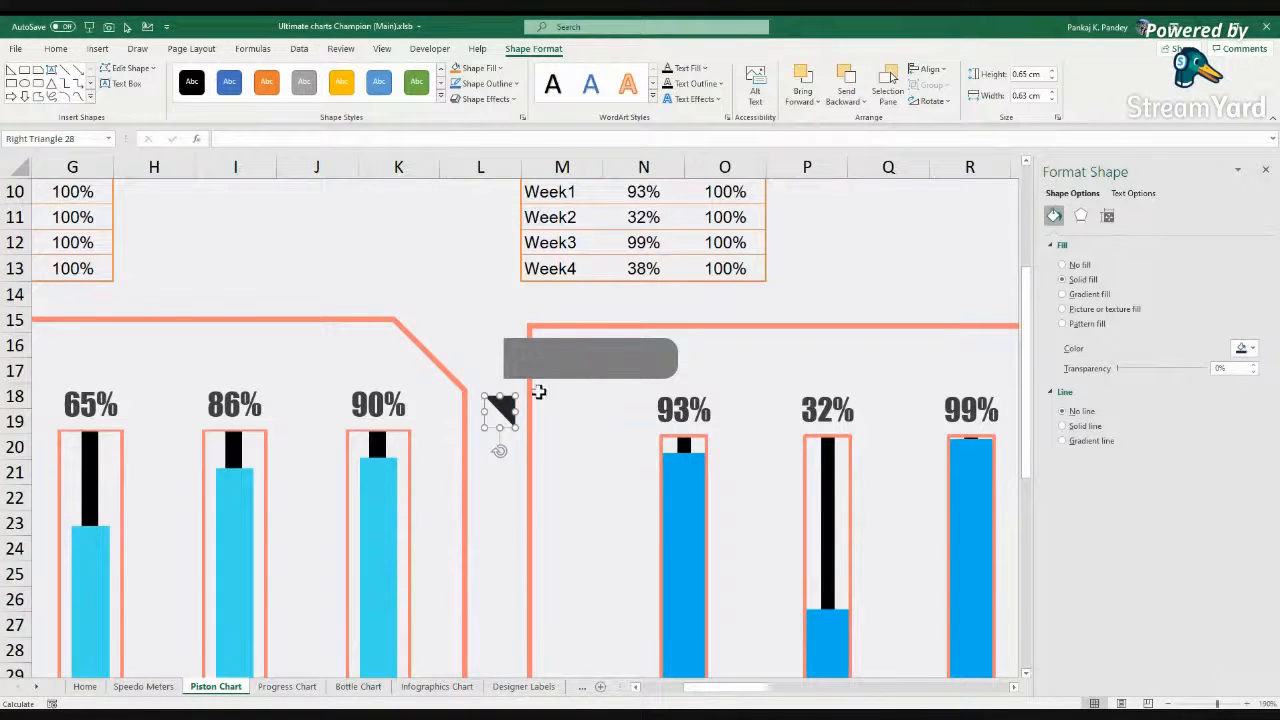
# Step: Place the dark triangle directly under the banner's left end and group the two shapes
pyautogui.moveTo(500, 420); pyautogui.dragTo(529, 393)
pyautogui.keyDown('shift'); pyautogui.click(565, 368); pyautogui.keyUp('shift')
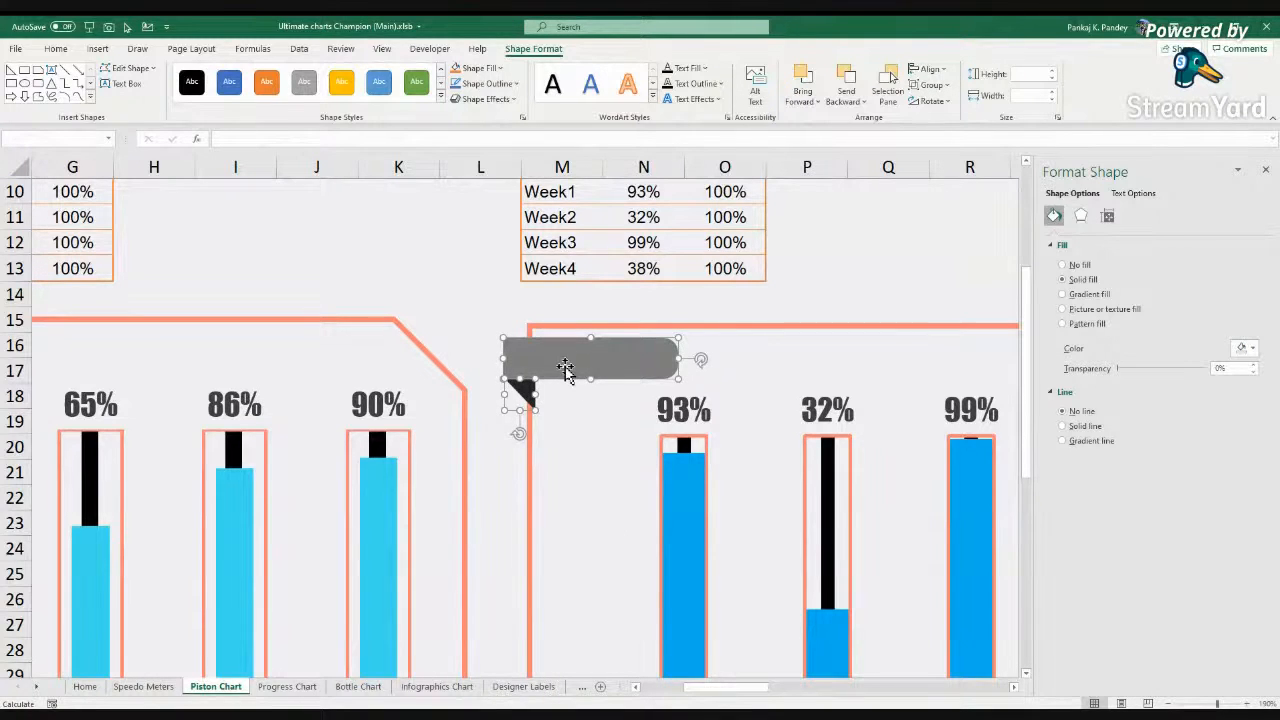
pyautogui.rightClick(565, 368)
pyautogui.moveTo(590, 470)
pyautogui.click(645, 478)
# Step: Move the grouped banner so the triangle's right edge meets the left line of the chart frame
pyautogui.moveTo(586, 385); pyautogui.dragTo(564, 361)
pyautogui.moveTo(563, 361); pyautogui.dragTo(563, 364)
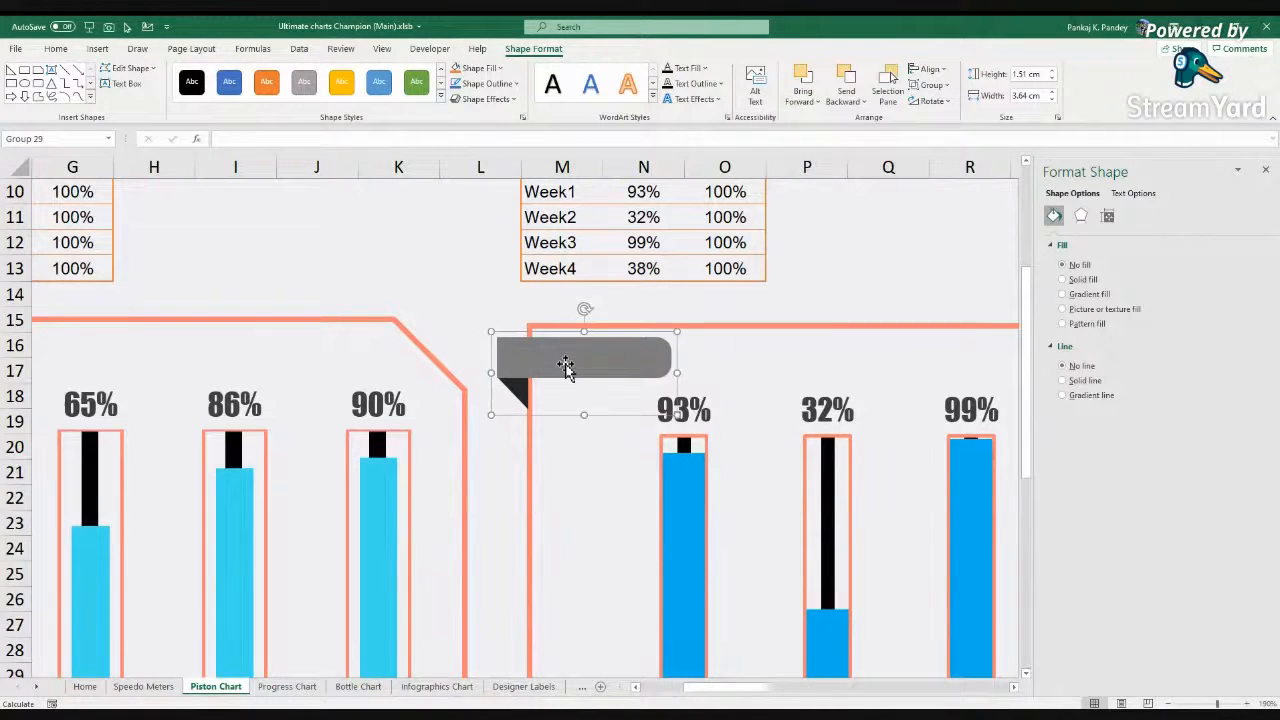
pyautogui.press('Escape')
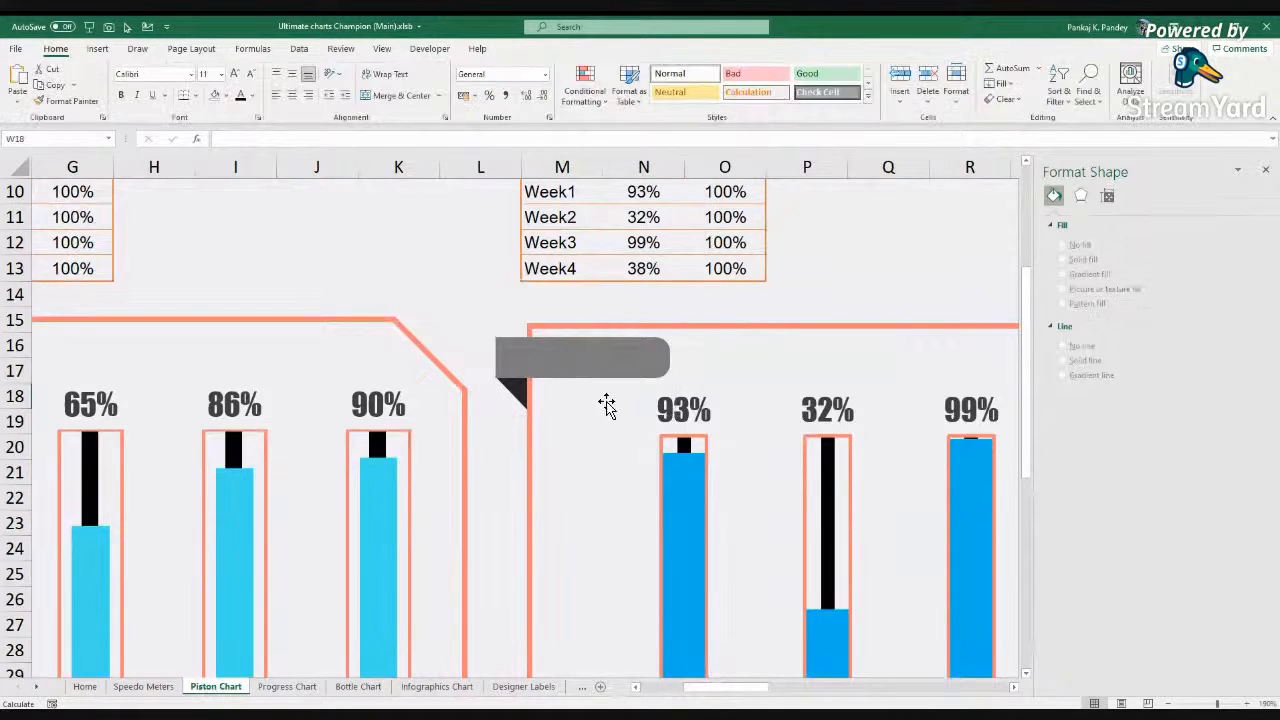
pyautogui.scroll(-5, 606, 406)
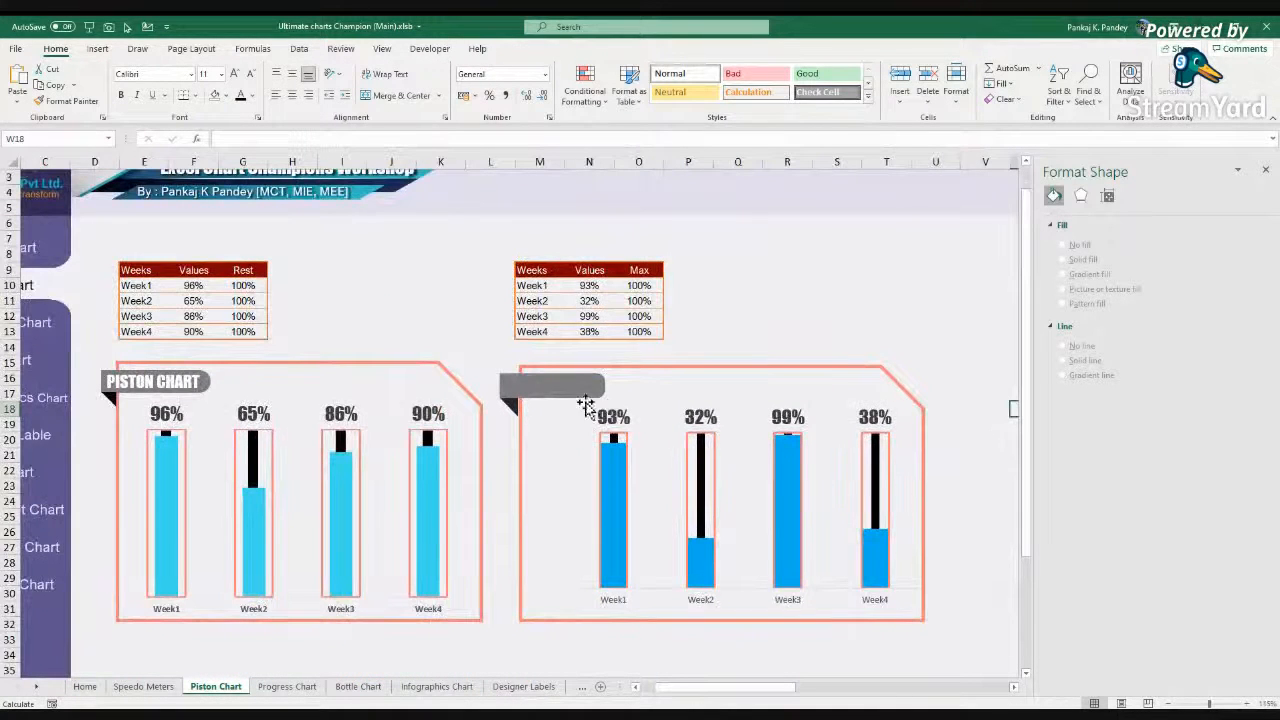
# Step: Add a text box above the new chart with no fill, no outline and the text PISTON CHART
pyautogui.click(579, 388)
pyautogui.press('Escape')
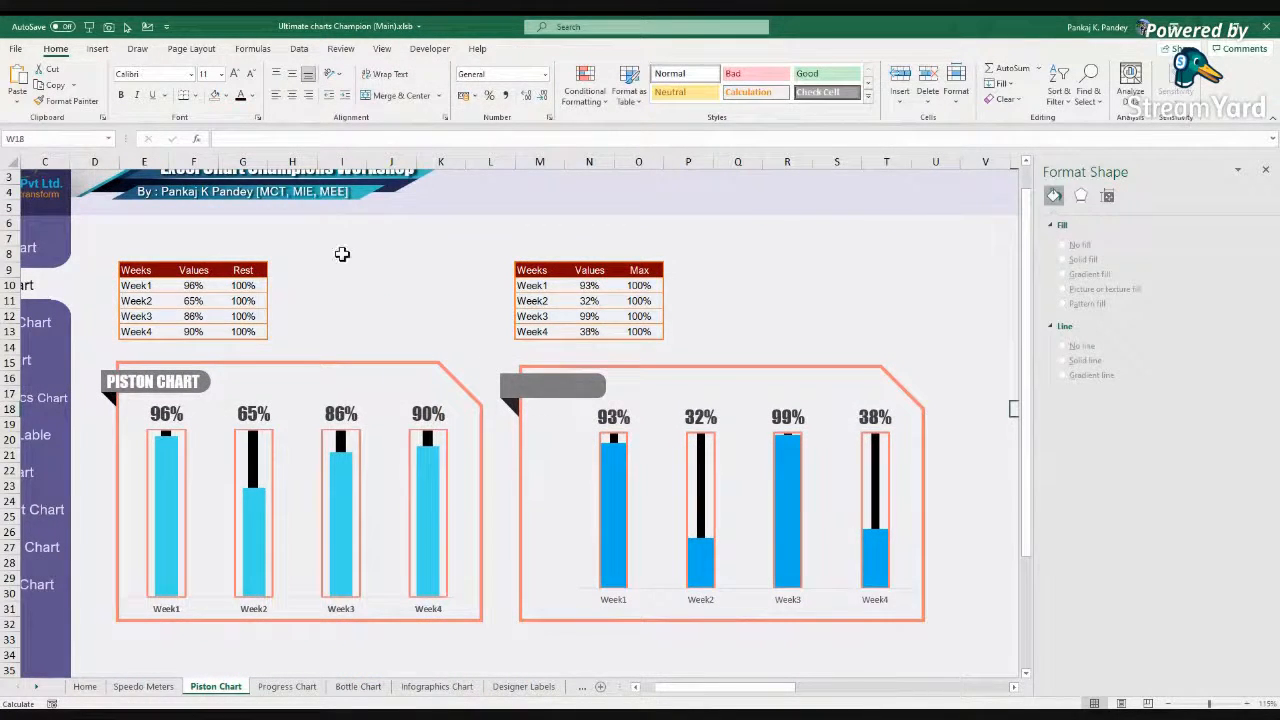
pyautogui.click(99, 49)
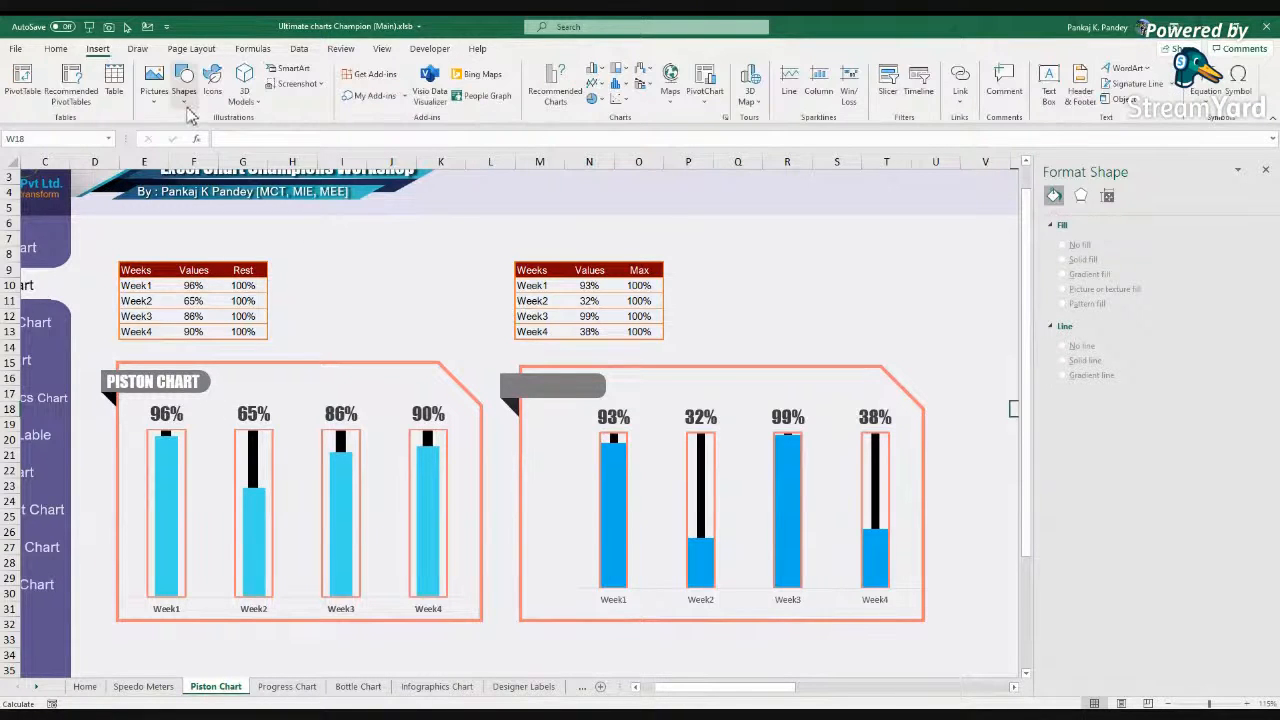
pyautogui.click(1045, 108)
pyautogui.moveTo(742, 309); pyautogui.dragTo(850, 327)
pyautogui.click(1082, 265)
pyautogui.click(1080, 366)
pyautogui.write('Q')
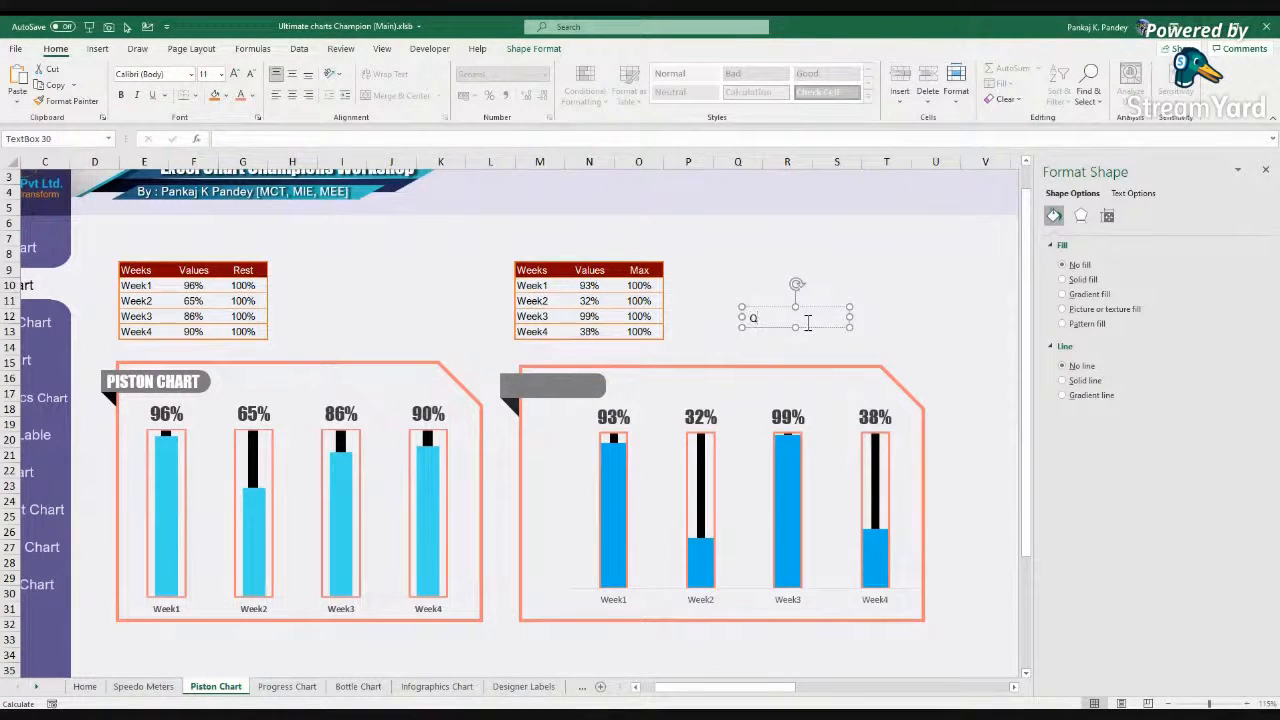
pyautogui.press('BackSpace')
pyautogui.write('PISTON CHART')
# Step: Format the PISTON CHART text in Impact at size 14 and place its text box over the gray banner
pyautogui.hotkey('ctrl', 'a')
pyautogui.click(190, 74)
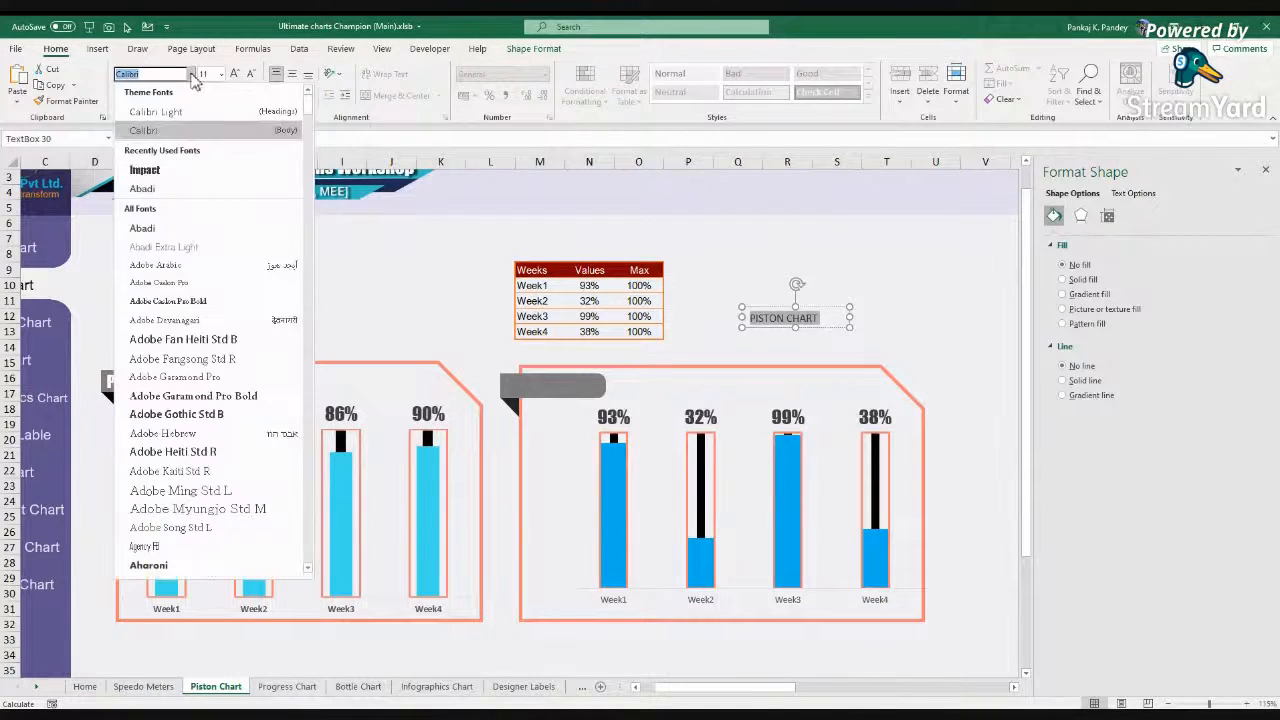
pyautogui.click(172, 170)
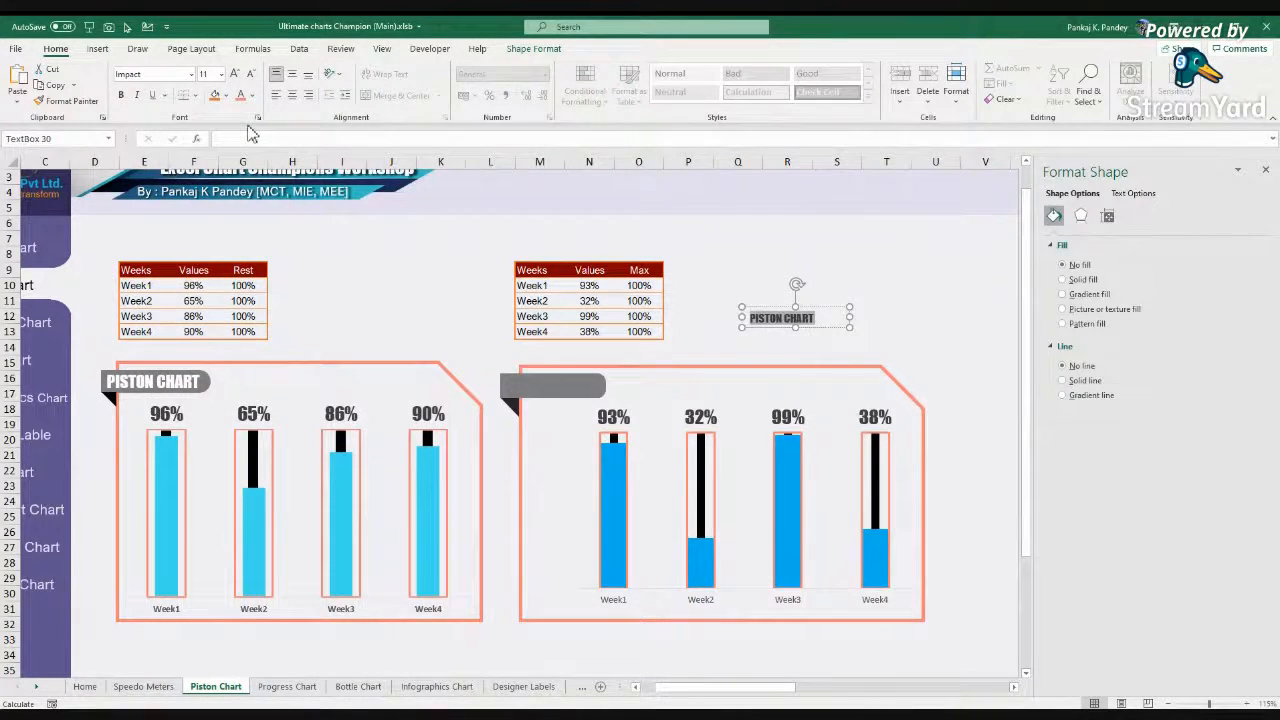
pyautogui.hotkey('ctrl', 'shift', '.')
pyautogui.hotkey('ctrl', 'shift', '.')
pyautogui.moveTo(810, 335); pyautogui.dragTo(567, 398)
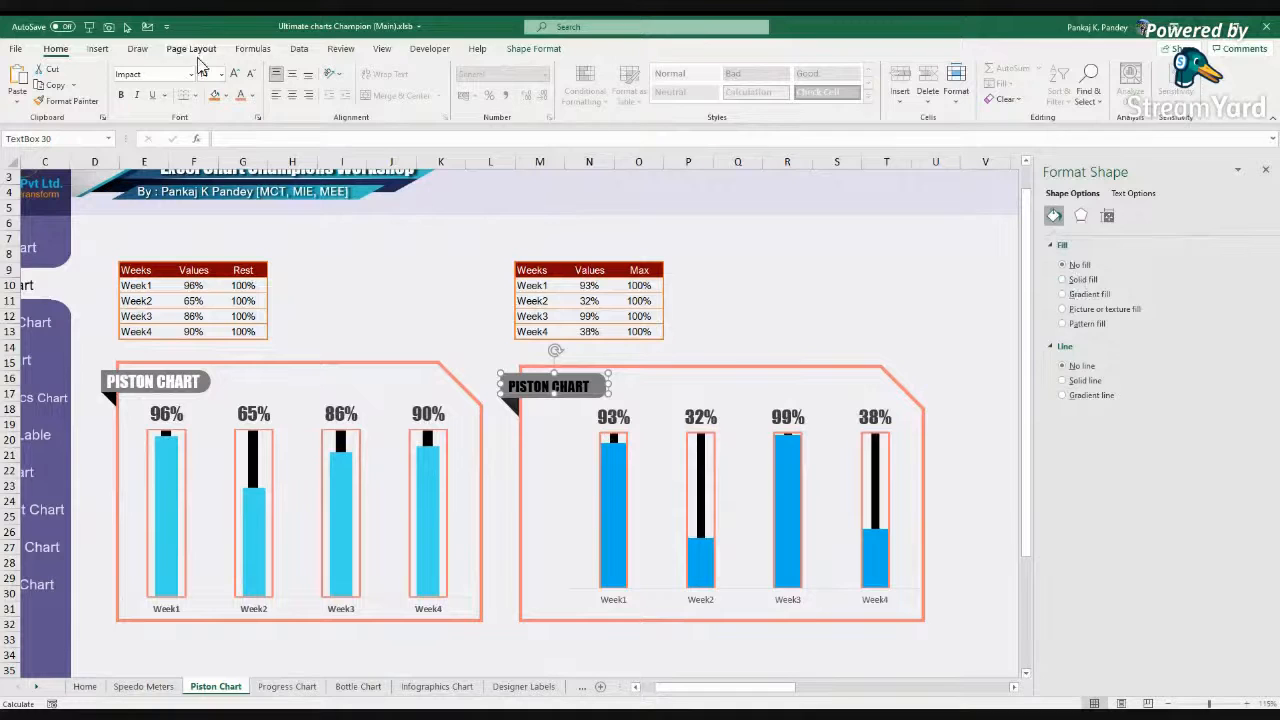
# Step: Color the banner title white, enlarge it to size 16 and widen its text box so the full title fits
pyautogui.click(251, 95)
pyautogui.click(254, 142)
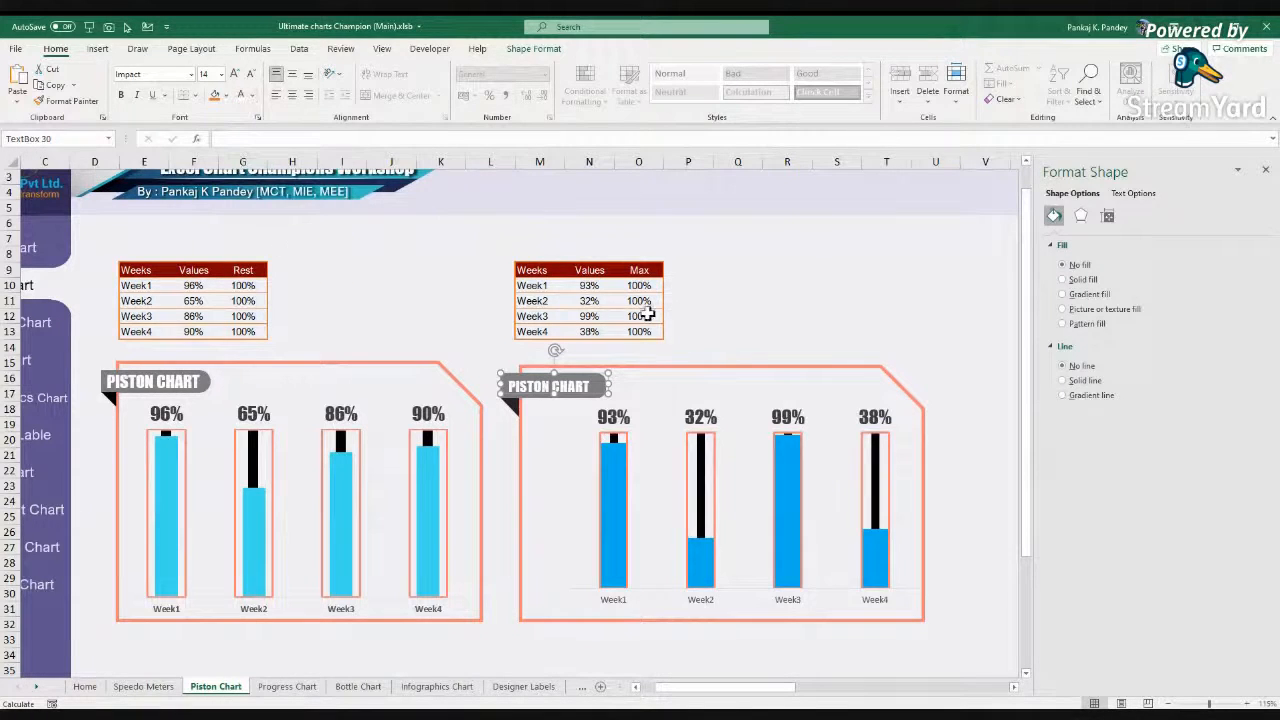
pyautogui.hotkey('ctrl', 'shift', '.')
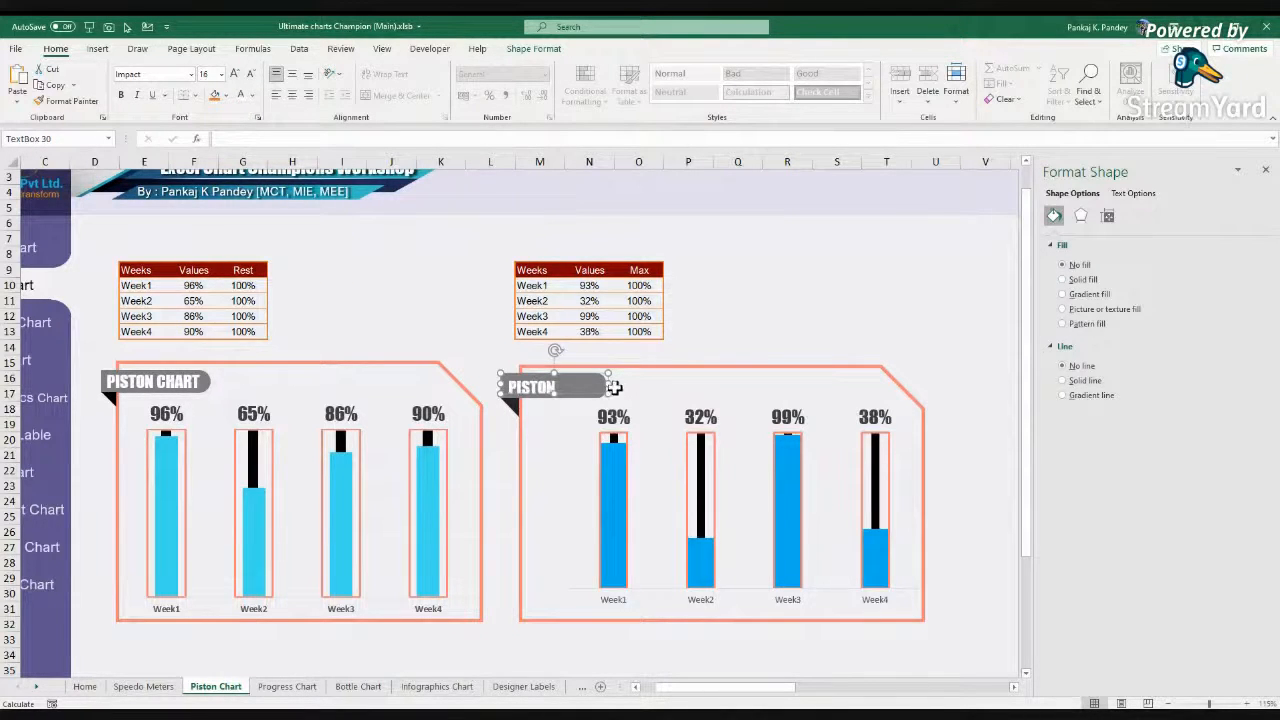
pyautogui.moveTo(608, 387); pyautogui.dragTo(562, 398)
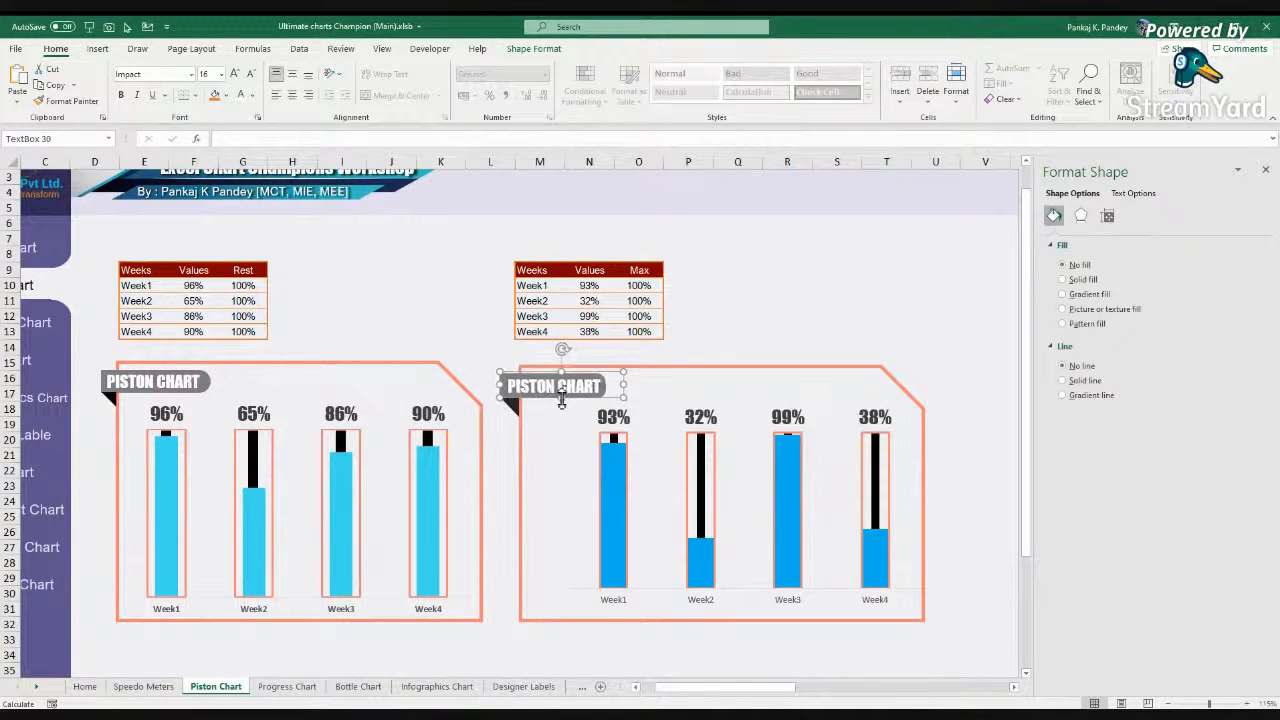
pyautogui.press('Escape')
pyautogui.click(670, 376)
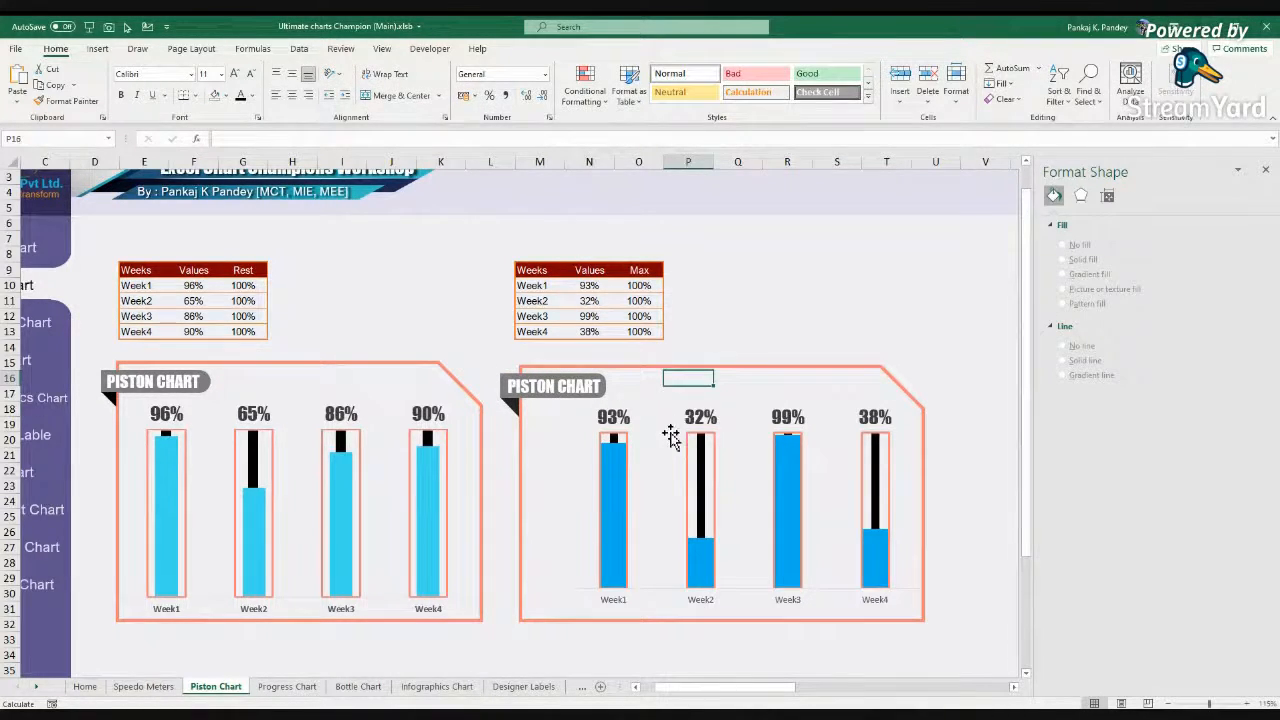
pyautogui.click(670, 437)
pyautogui.click(620, 394)
pyautogui.press('Escape')
pyautogui.click(645, 450)
pyautogui.click(640, 388)
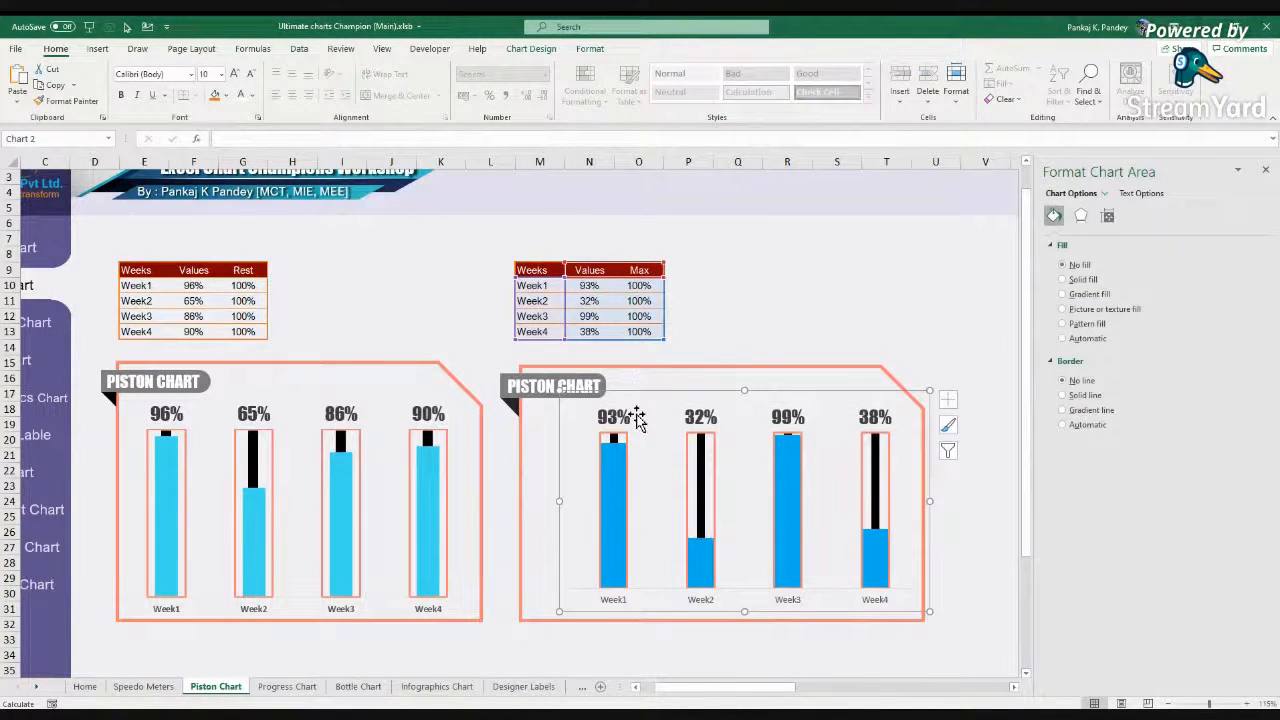
pyautogui.click(895, 381)
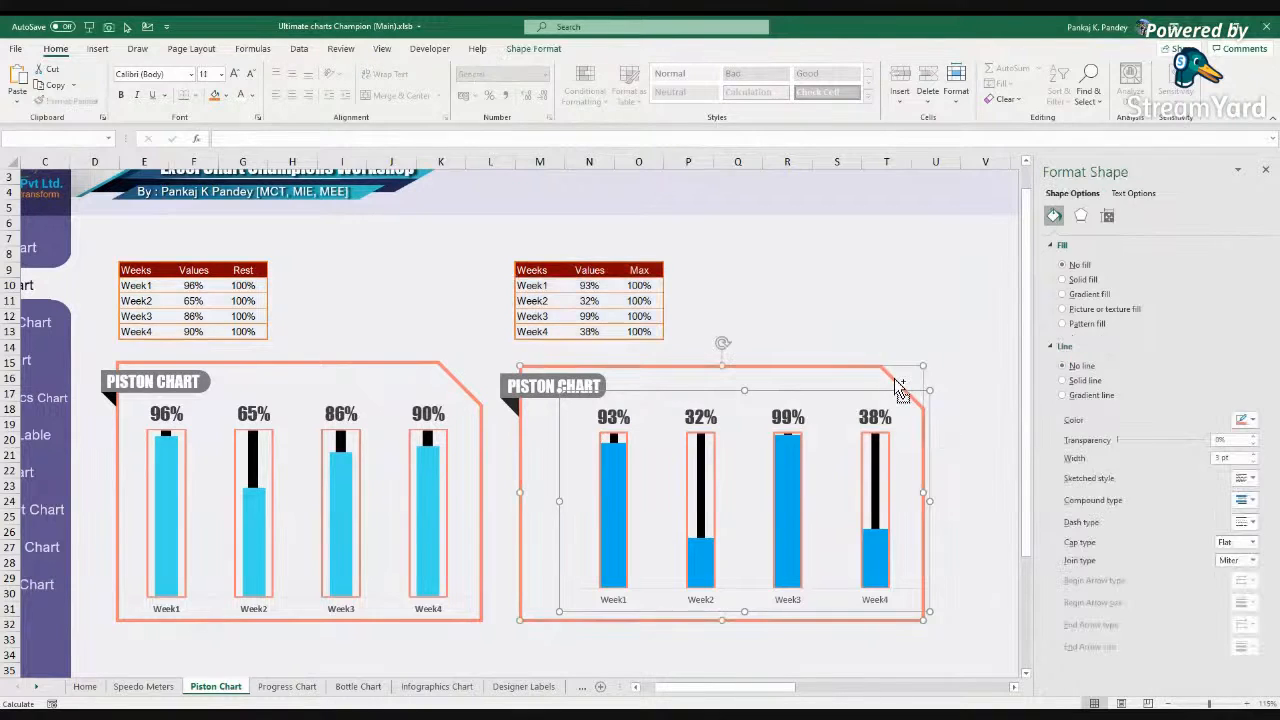
pyautogui.keyDown('ctrl'); pyautogui.click(596, 386); pyautogui.keyUp('ctrl')
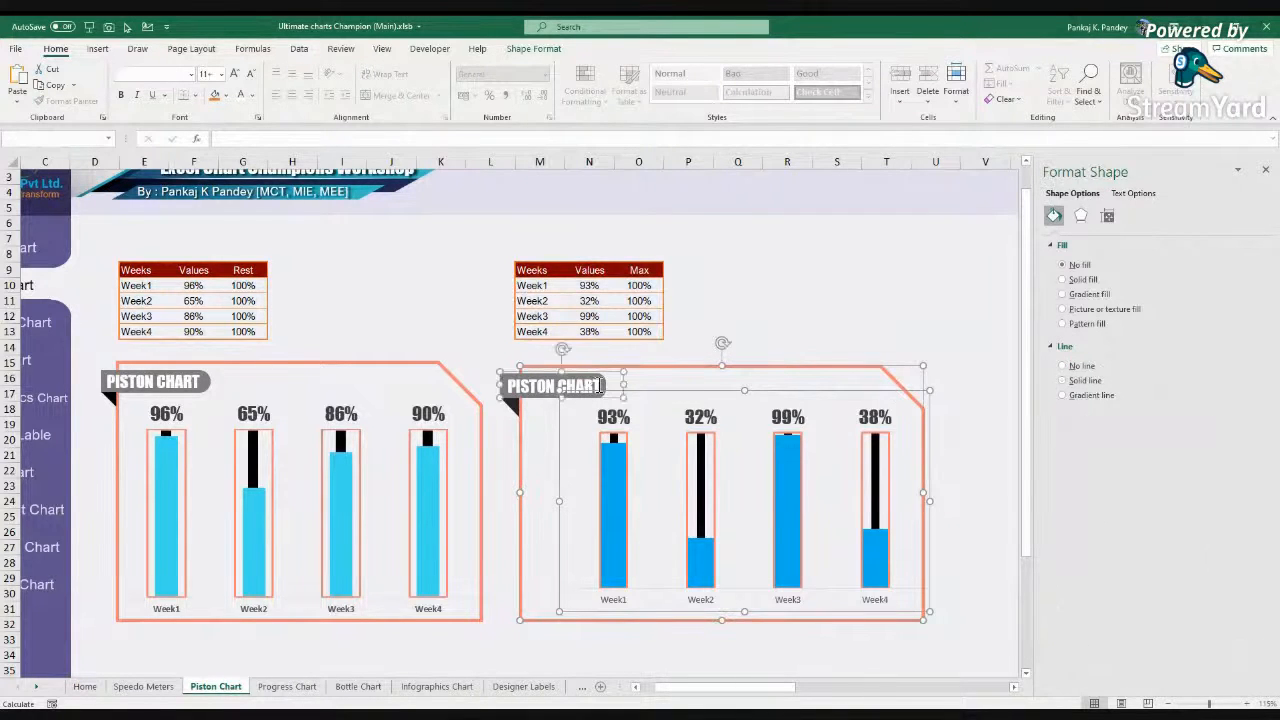
pyautogui.keyDown('ctrl'); pyautogui.click(511, 408); pyautogui.keyUp('ctrl')
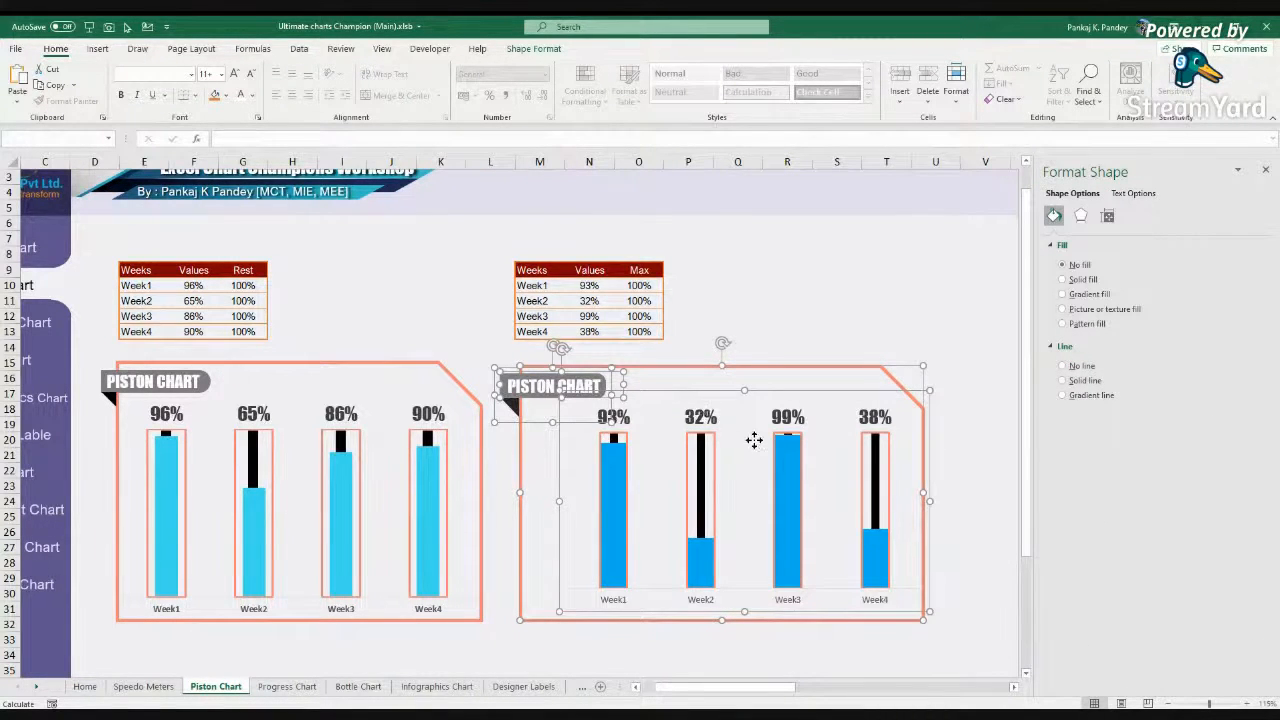
pyautogui.click(1265, 170)
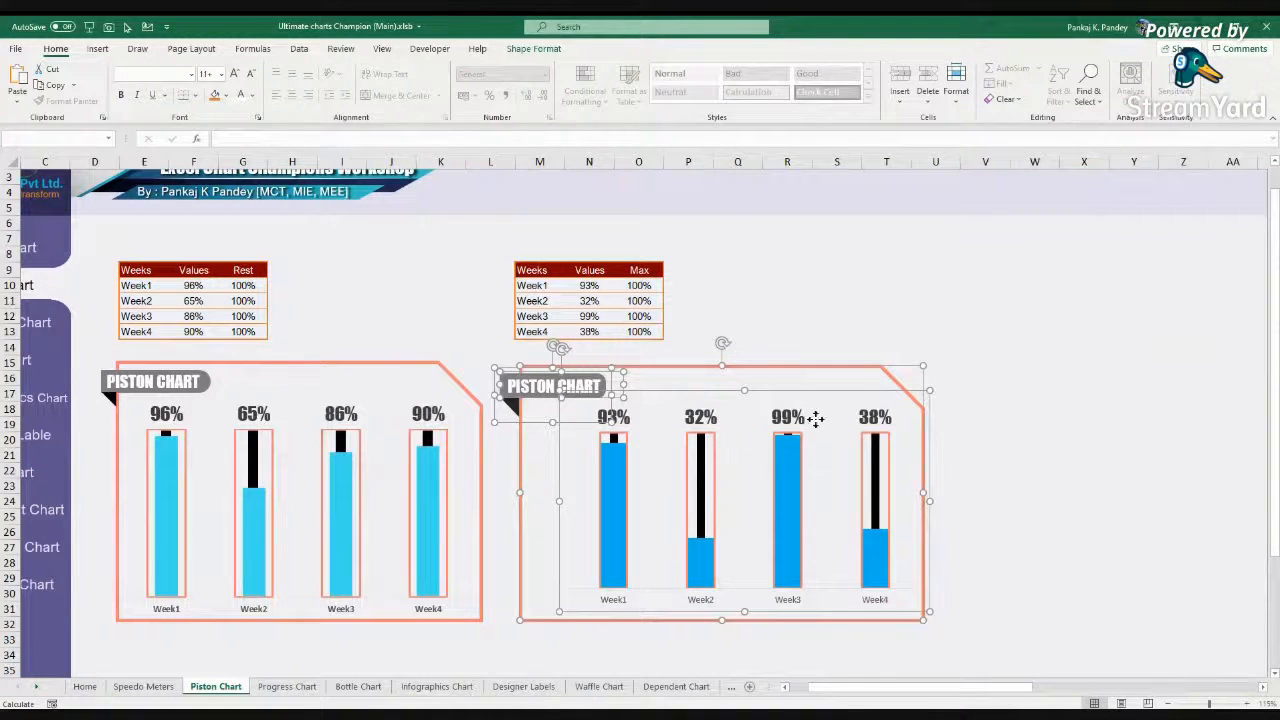
pyautogui.press('Delete')
pyautogui.click(950, 360)
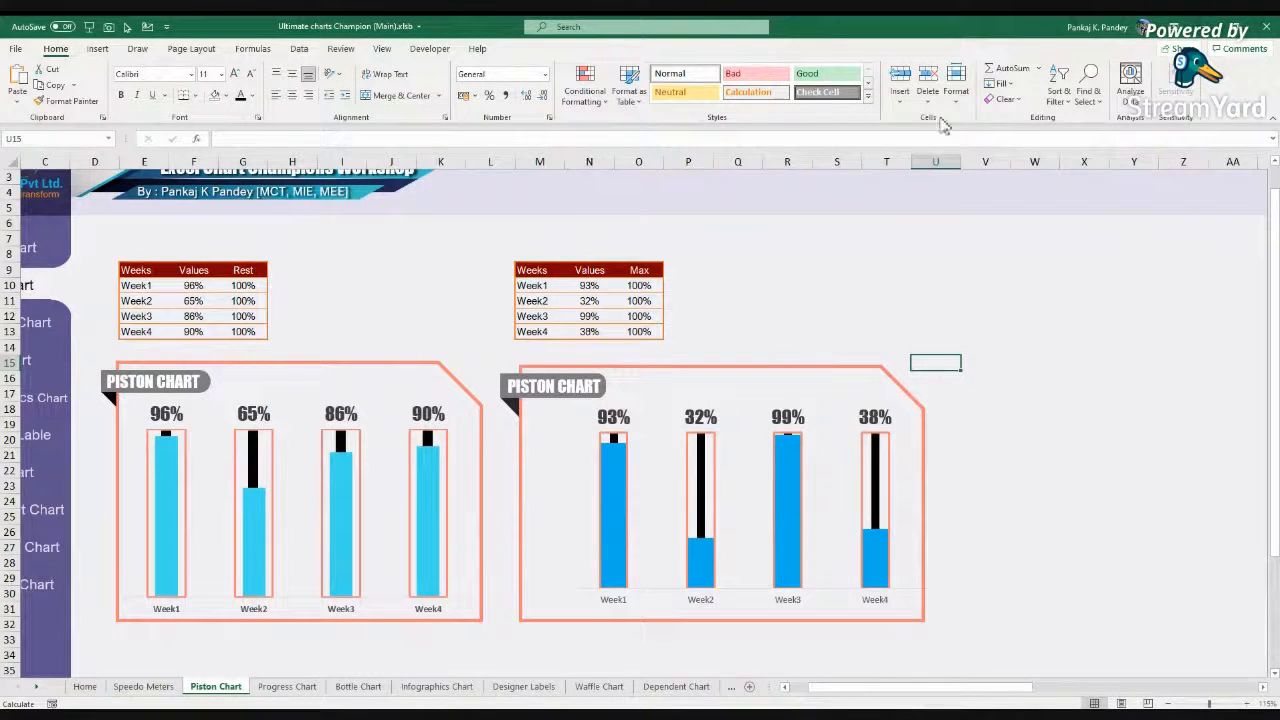
# Step: Group all objects of the new piston chart, including frame, banner and title, and move the group up beside its data table
pyautogui.click(1095, 106)
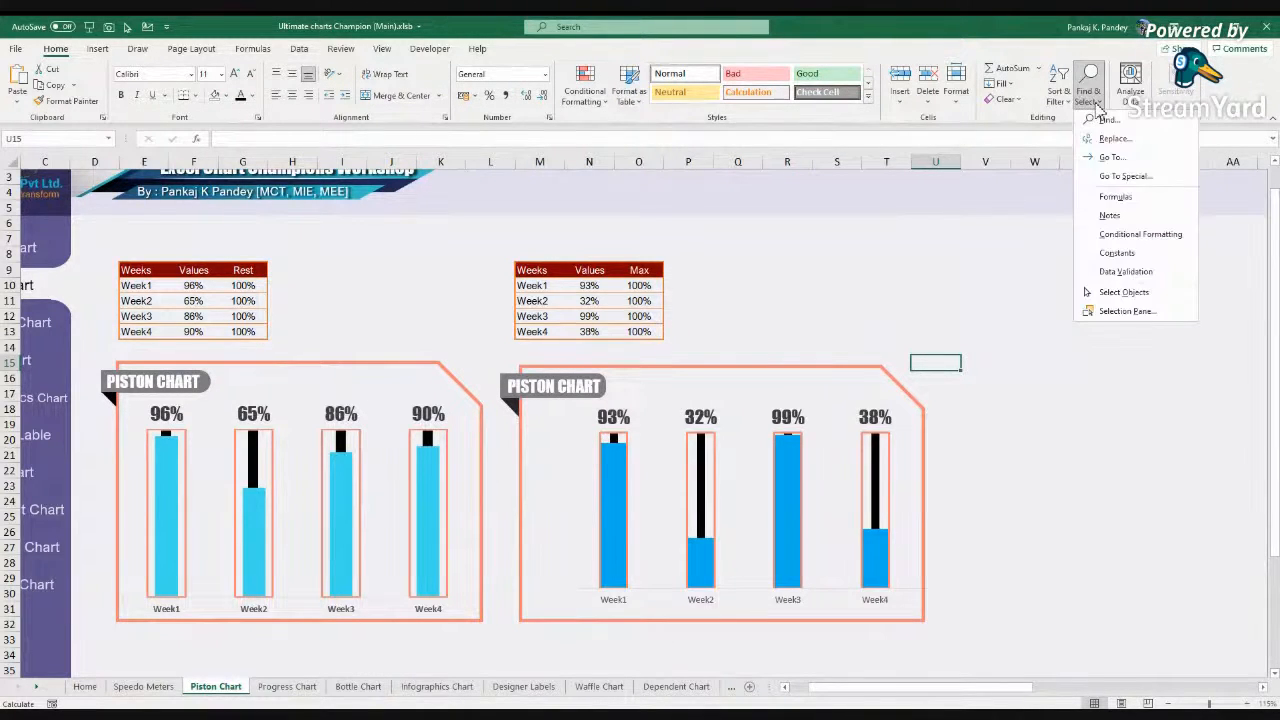
pyautogui.click(1108, 295)
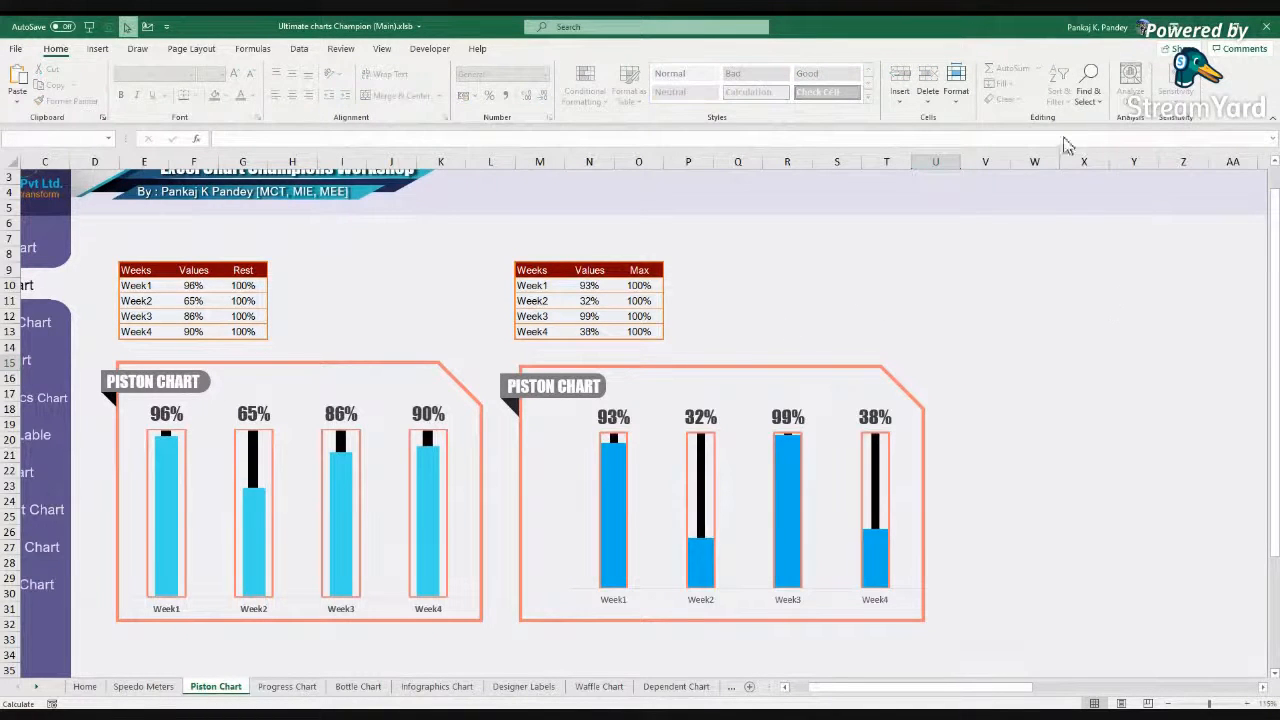
pyautogui.click(1088, 96)
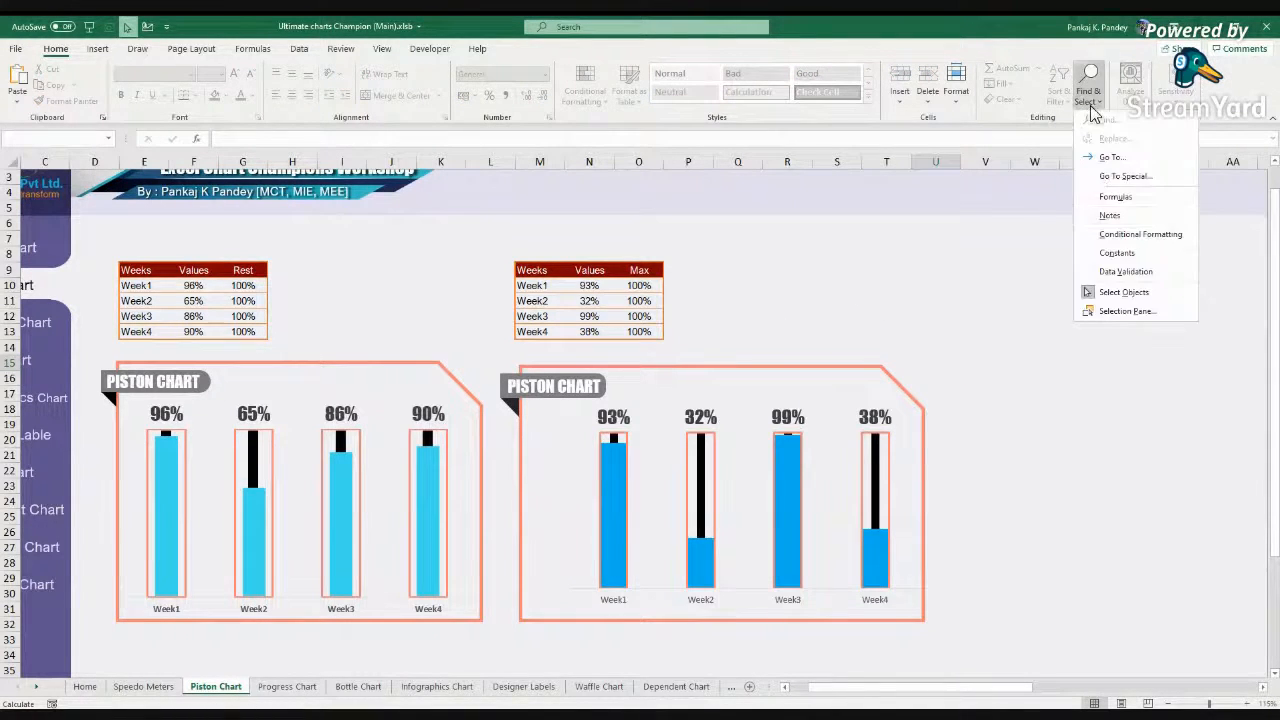
pyautogui.click(1000, 336)
pyautogui.moveTo(1004, 326); pyautogui.dragTo(494, 658)
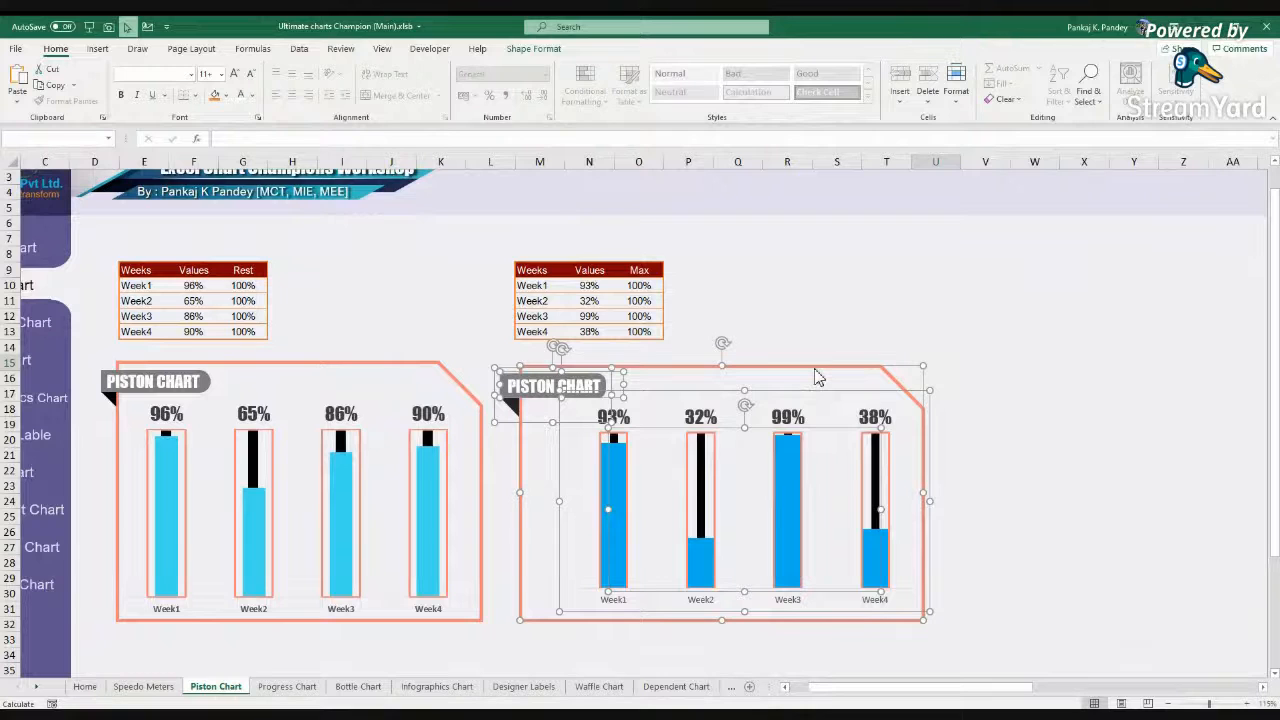
pyautogui.hotkey('shift', 'F10')
pyautogui.moveTo(702, 528)
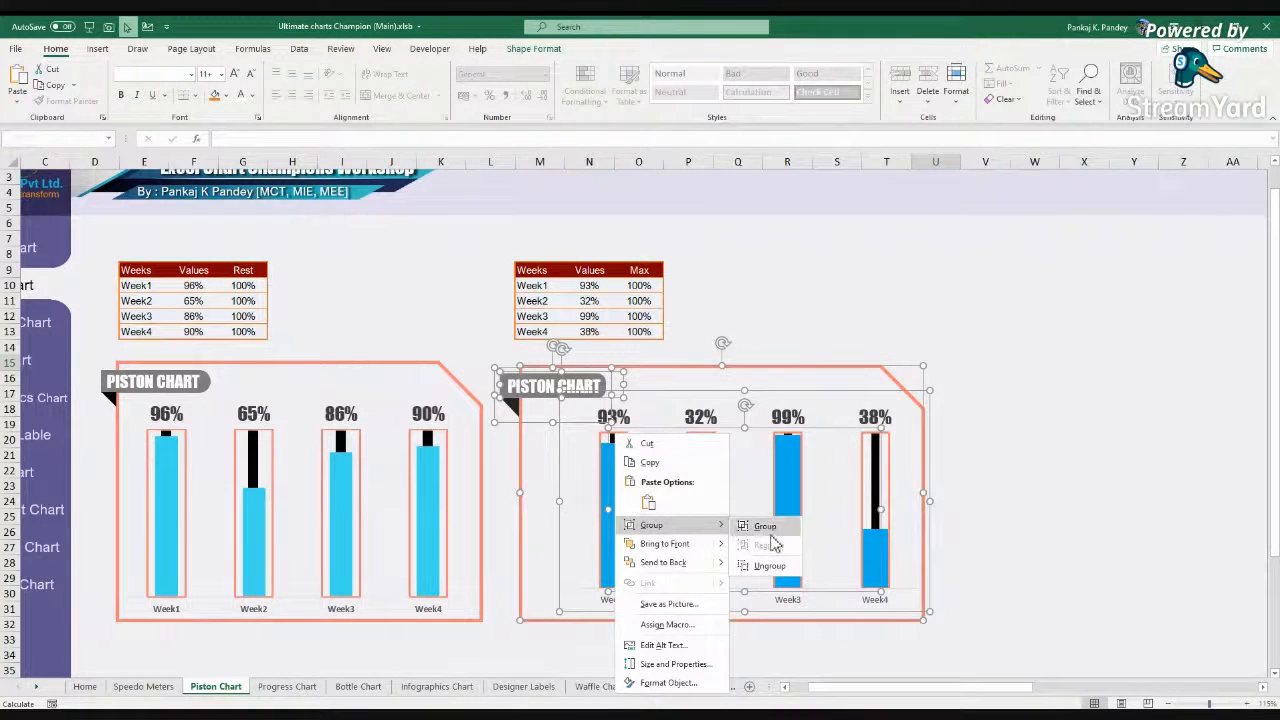
pyautogui.click(752, 527)
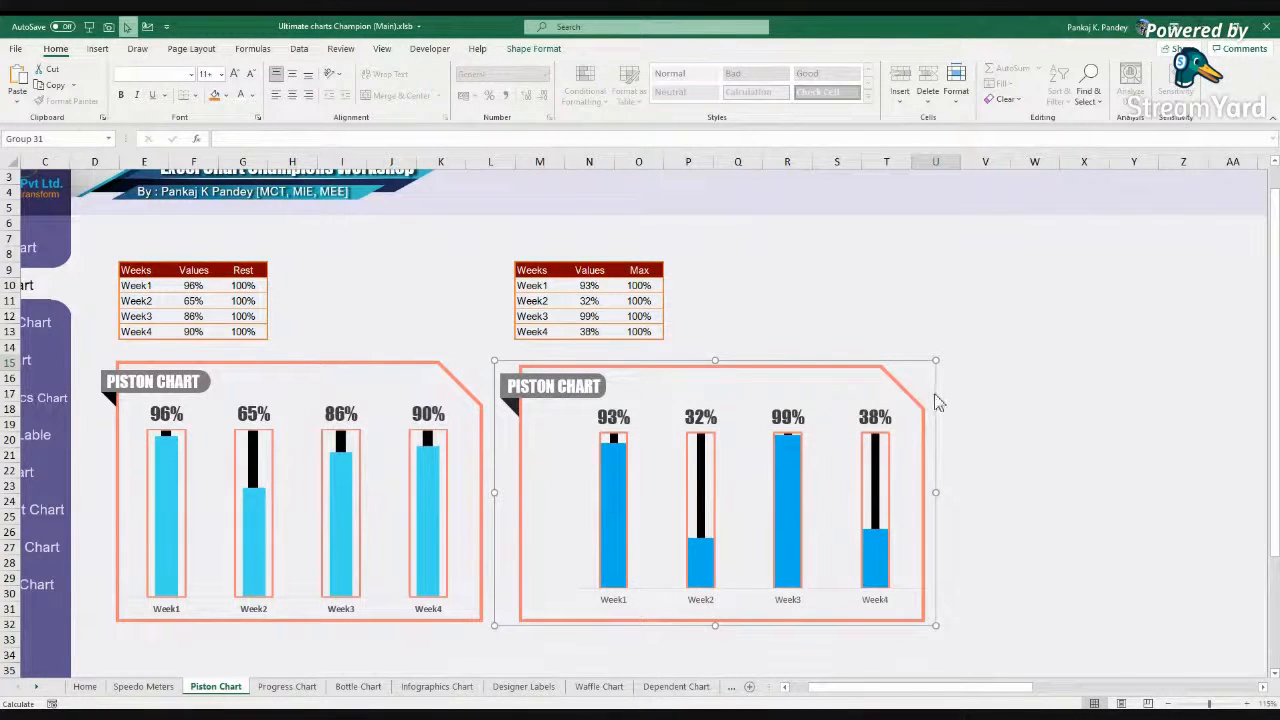
pyautogui.moveTo(935, 395); pyautogui.dragTo(1129, 288)
pyautogui.press('Escape')
# Step: Recalculate the sheet repeatedly to check that both piston charts follow the changing weekly values
pyautogui.press('F9')
pyautogui.press('F9')
pyautogui.press('F9')
pyautogui.press('F9')
pyautogui.press('F9')
pyautogui.press('F9')
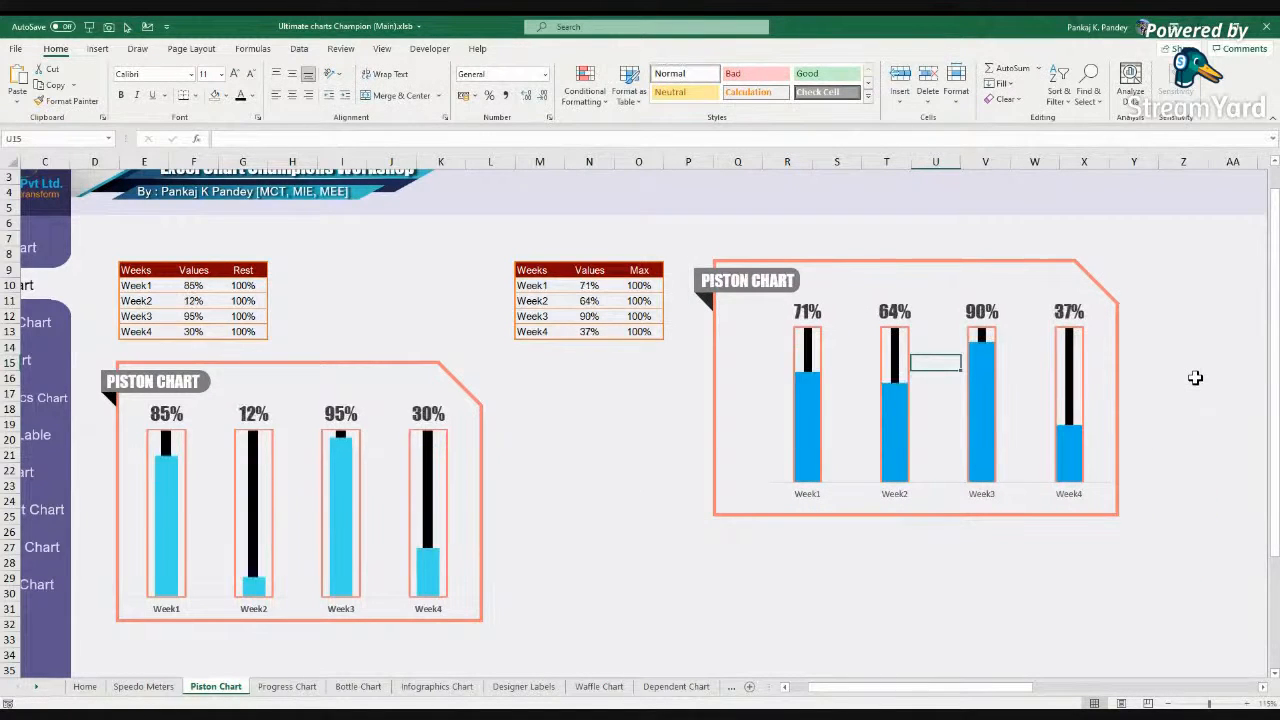
pyautogui.press('F9')
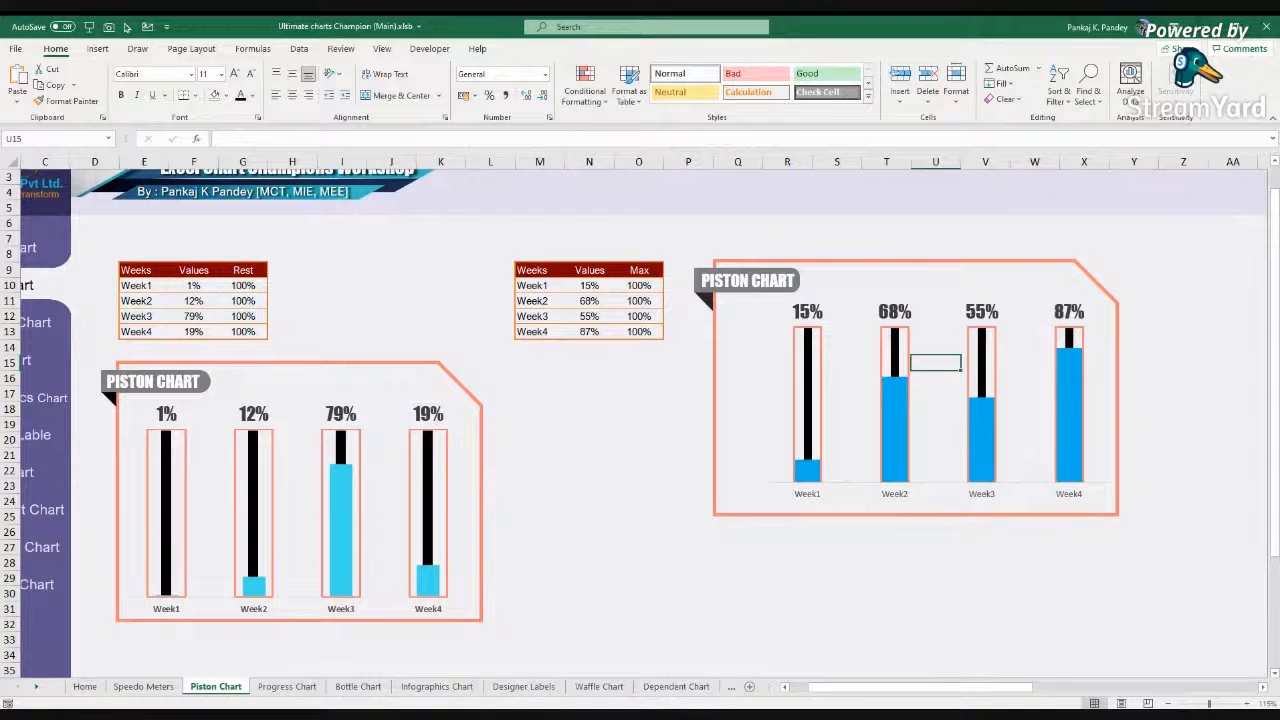
pyautogui.hotkey('alt', 'Tab')
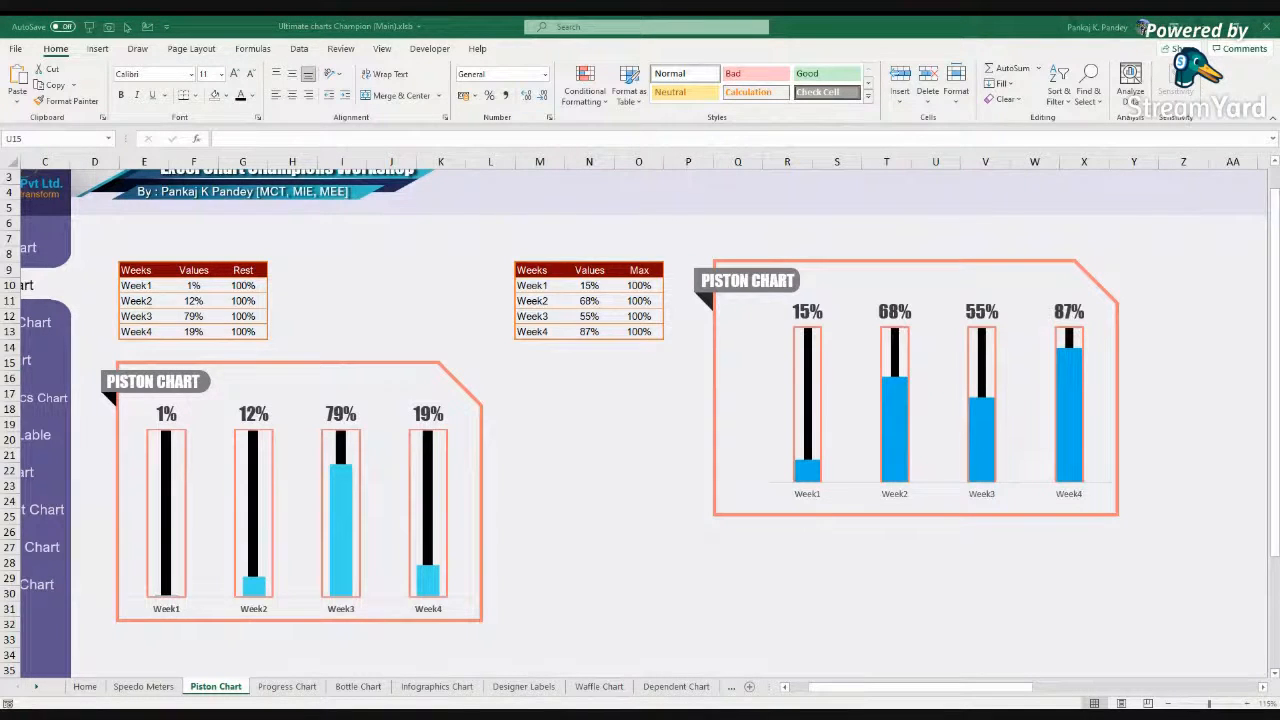
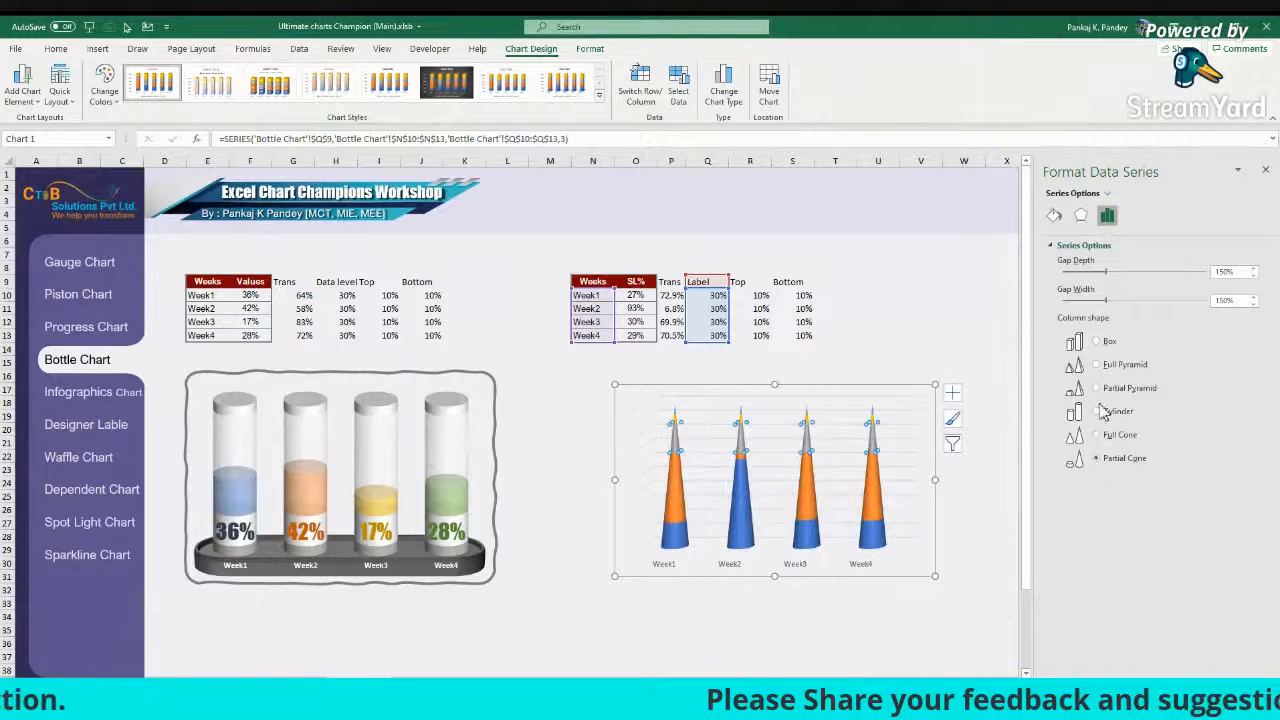
# Step: Give the bottle chart's Label series a cylinder shape, and set the gap depth to 0% and the gap width to 80%
pyautogui.click(1097, 412)
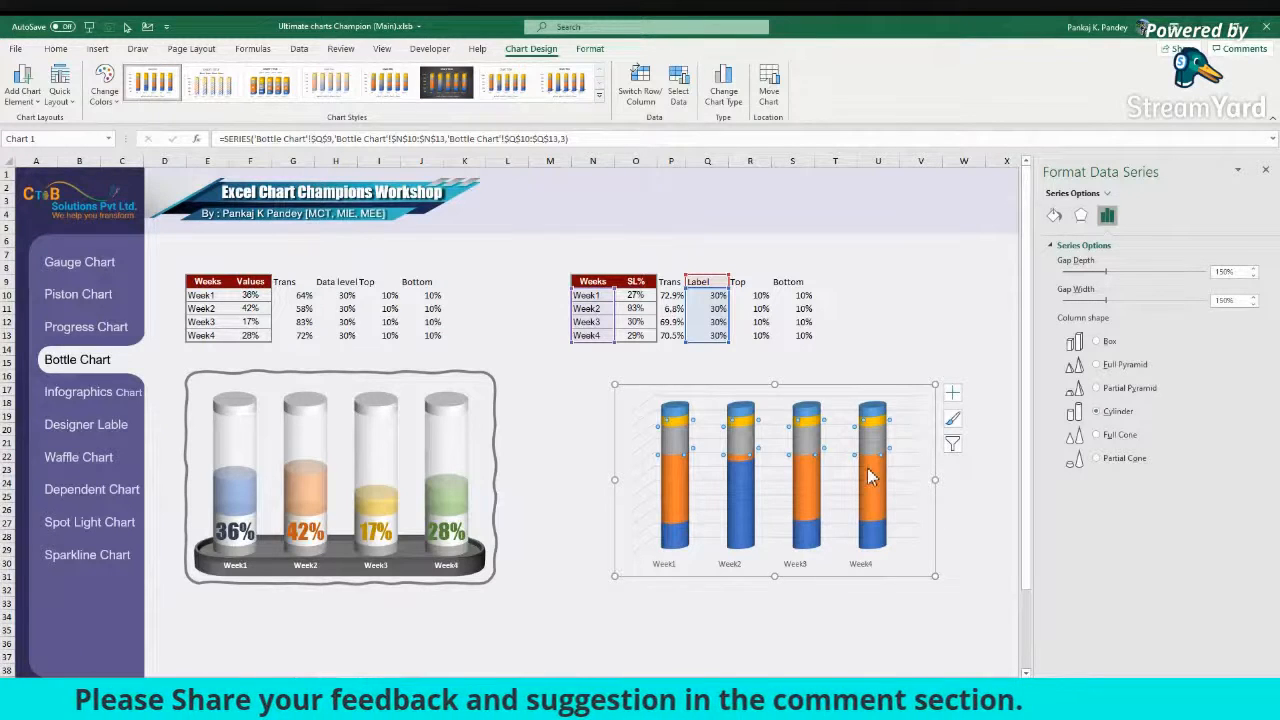
pyautogui.moveTo(1108, 278); pyautogui.dragTo(1060, 277)
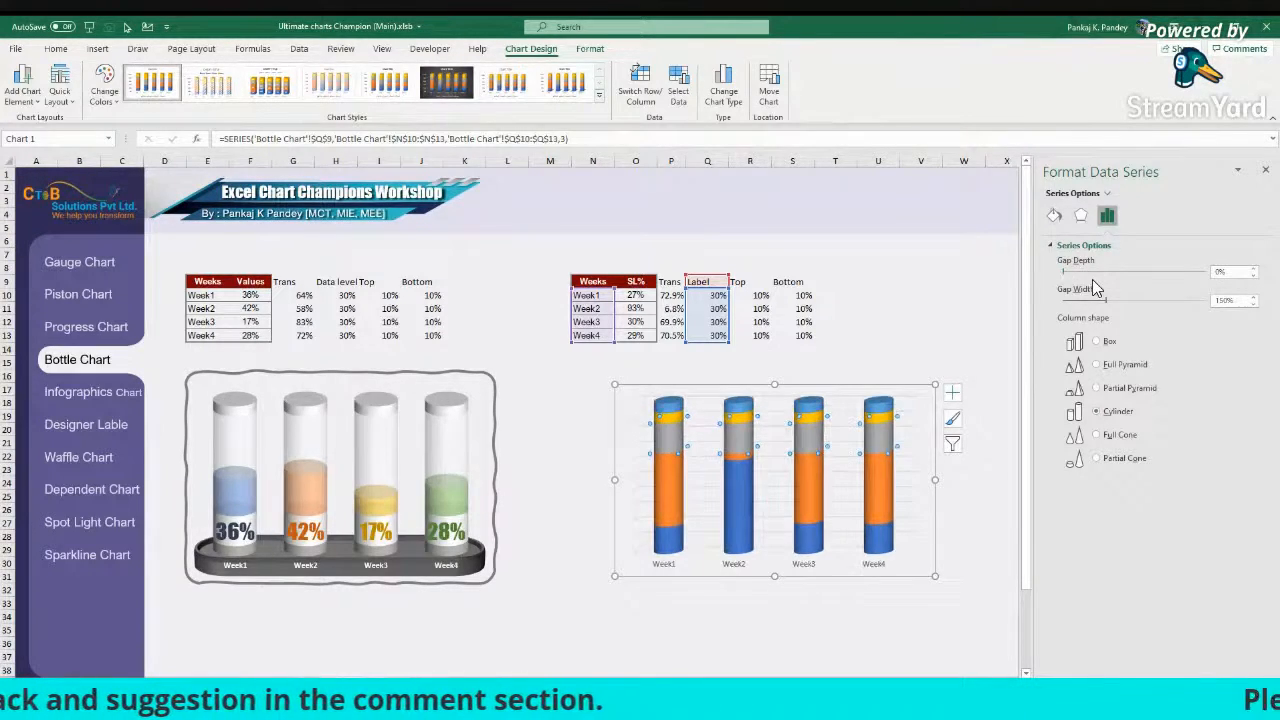
pyautogui.click(923, 420)
pyautogui.click(936, 423)
pyautogui.click(932, 420)
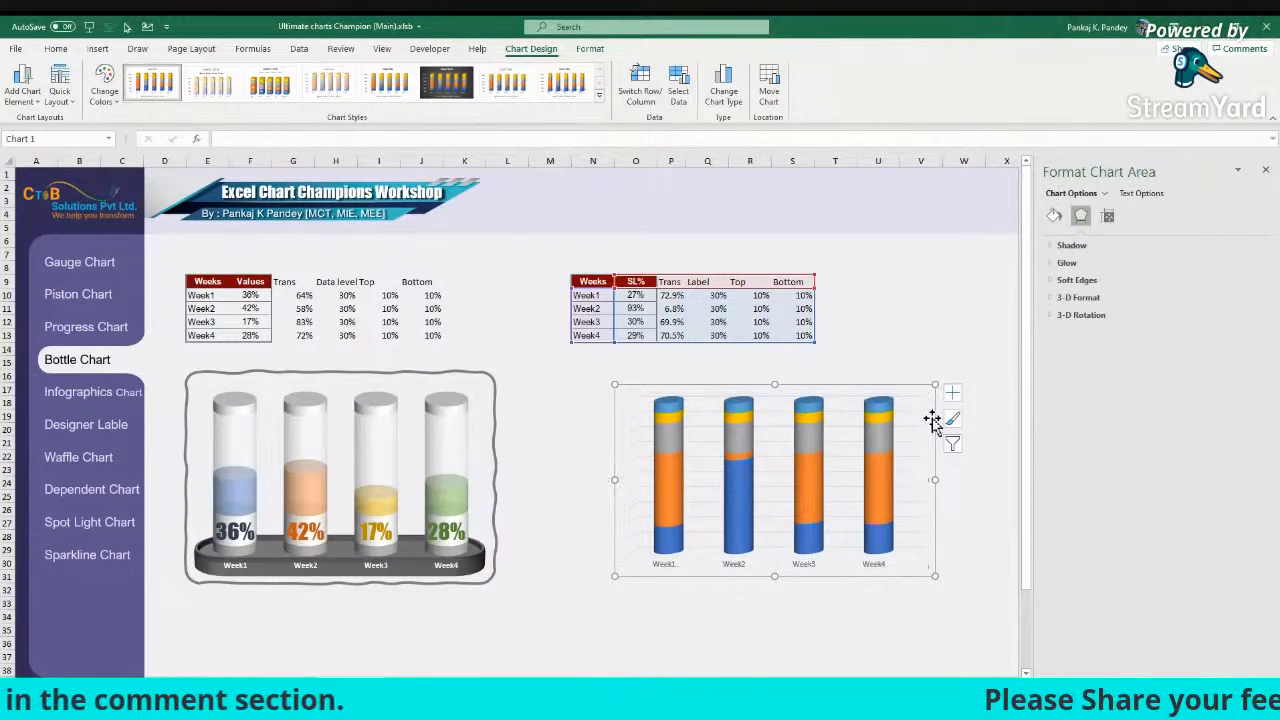
pyautogui.click(881, 443)
pyautogui.click(1107, 215)
pyautogui.moveTo(1100, 302)
pyautogui.mouseDown()
pyautogui.moveTo(1131, 306)
pyautogui.moveTo(1080, 312)
pyautogui.moveTo(1092, 306)
pyautogui.mouseUp()
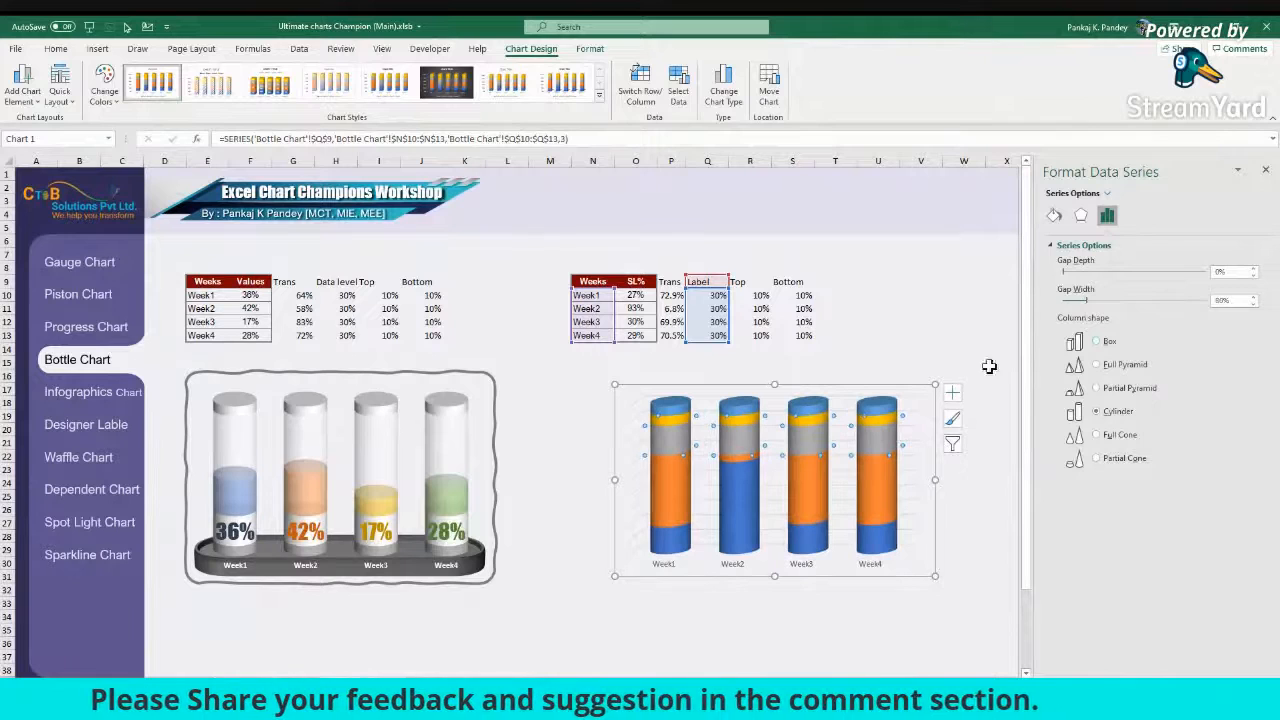
# Step: Set the 3-D X rotation of the bottle chart's plot area to 0°
pyautogui.click(1082, 216)
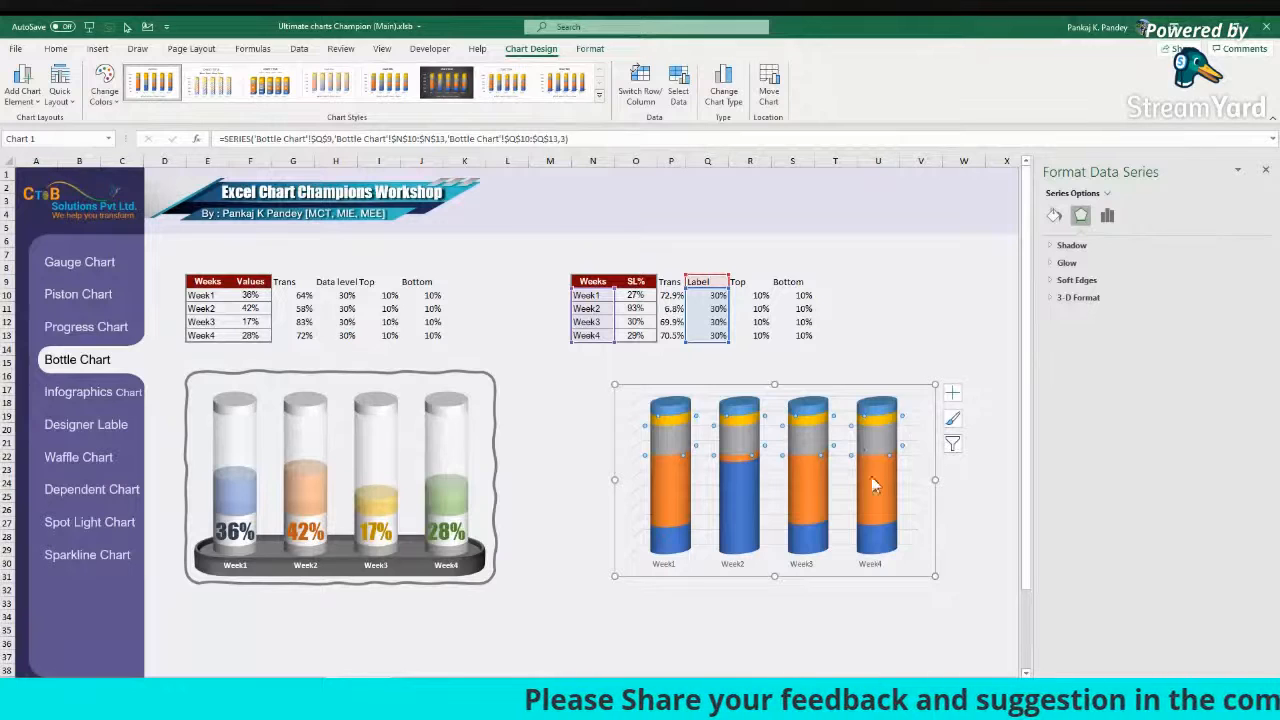
pyautogui.click(912, 405)
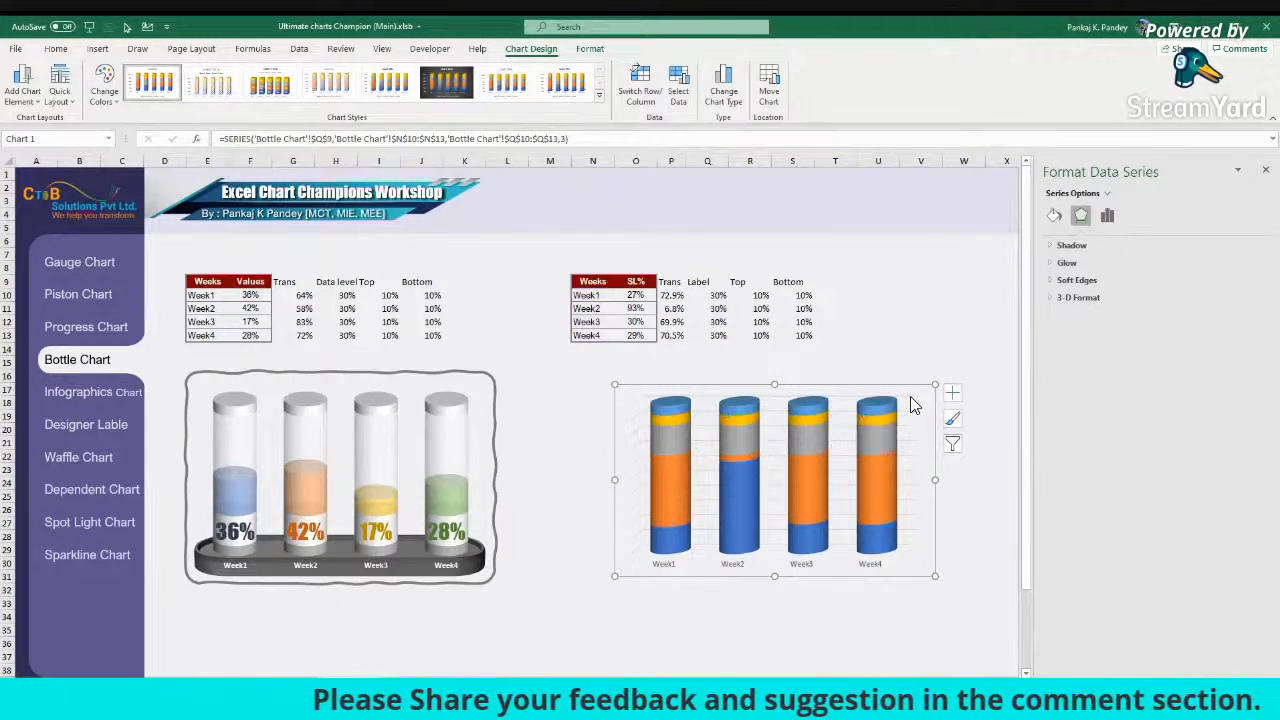
pyautogui.click(918, 420)
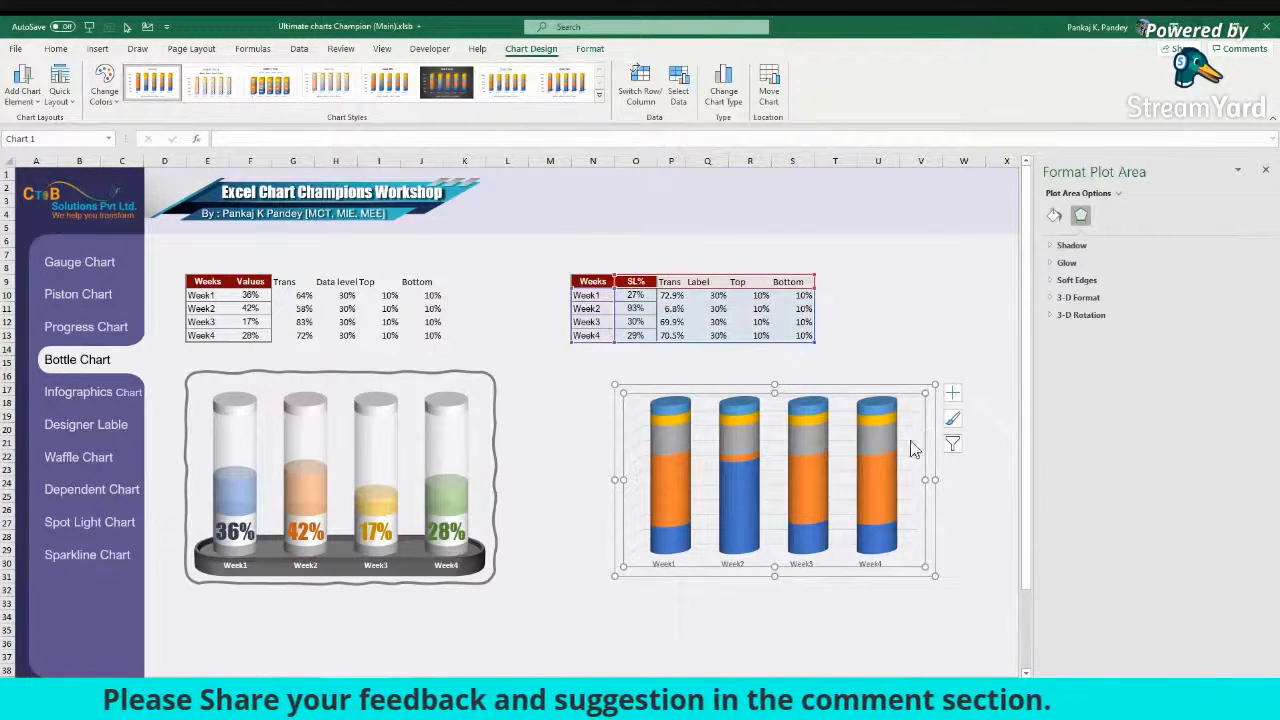
pyautogui.click(1056, 316)
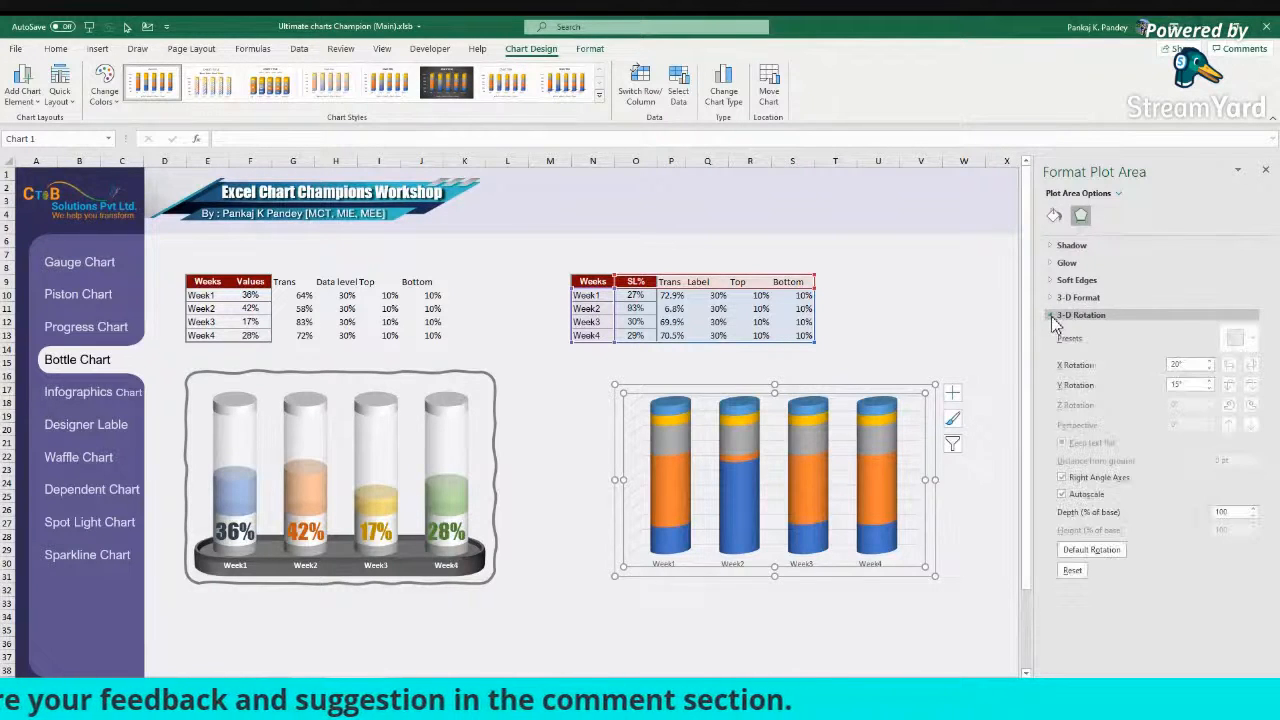
pyautogui.click(1213, 366)
pyautogui.click(1213, 366)
pyautogui.click(1213, 366)
pyautogui.click(1213, 366)
pyautogui.click(1213, 366)
pyautogui.click(1213, 366)
pyautogui.click(1211, 370)
pyautogui.click(1211, 370)
pyautogui.click(1211, 370)
pyautogui.click(1211, 370)
pyautogui.click(1211, 370)
pyautogui.click(1211, 370)
pyautogui.click(1211, 370)
pyautogui.click(1211, 370)
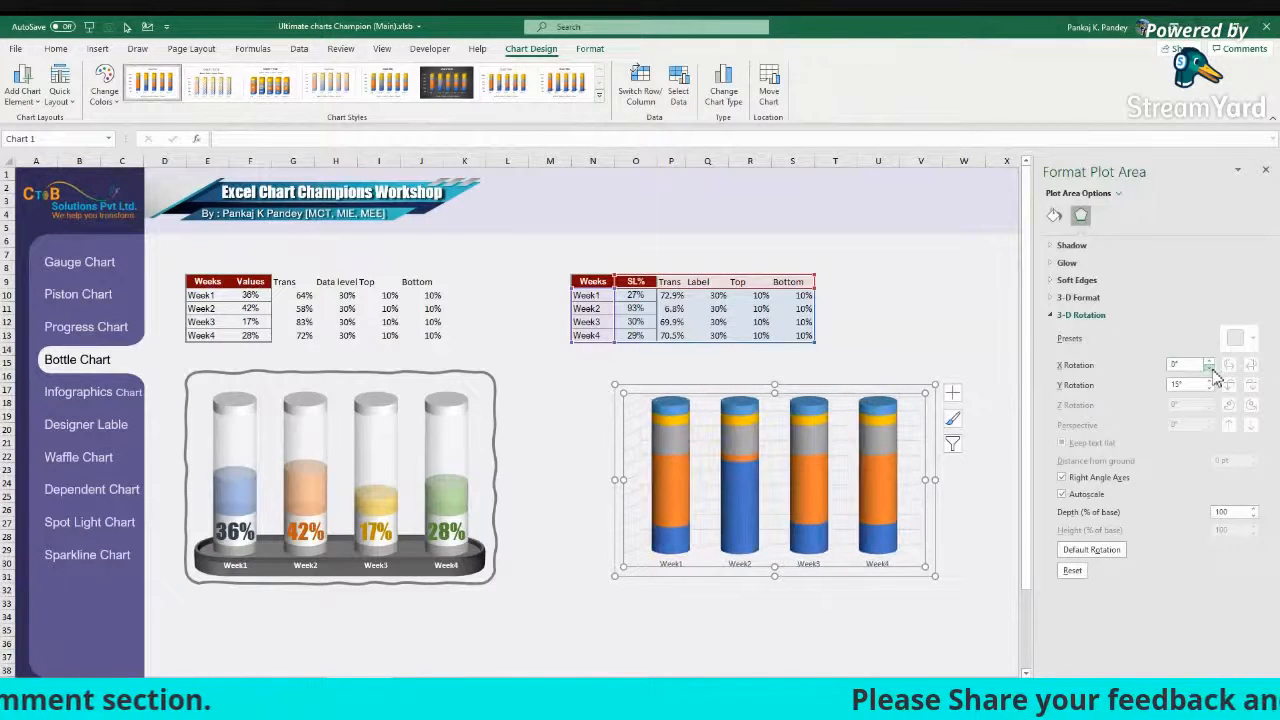
# Step: Try X rotations up to 100° on the bottle chart's plot area and return it to 0°
pyautogui.click(1211, 364)
pyautogui.click(1211, 364)
pyautogui.click(1211, 364)
pyautogui.click(1211, 364)
pyautogui.click(1211, 364)
pyautogui.click(1211, 364)
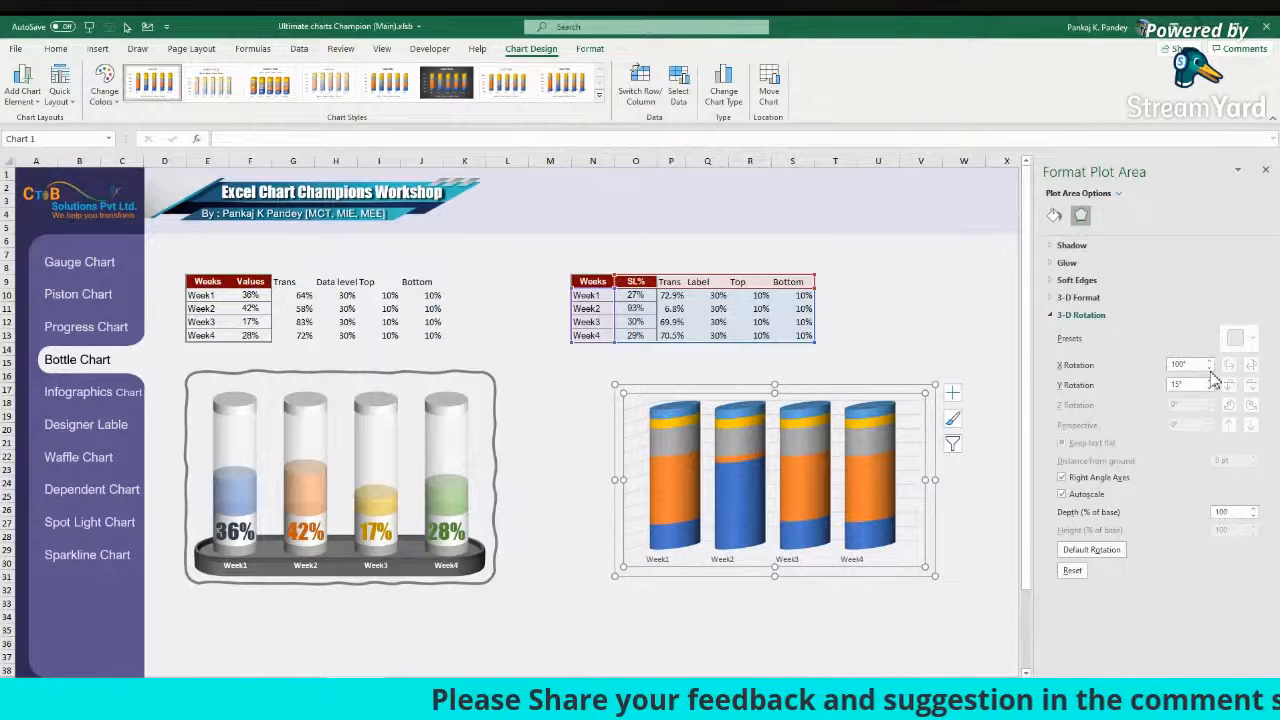
pyautogui.click(1211, 370)
pyautogui.click(1211, 370)
pyautogui.click(1211, 370)
pyautogui.click(1211, 370)
pyautogui.click(1211, 370)
pyautogui.click(1211, 370)
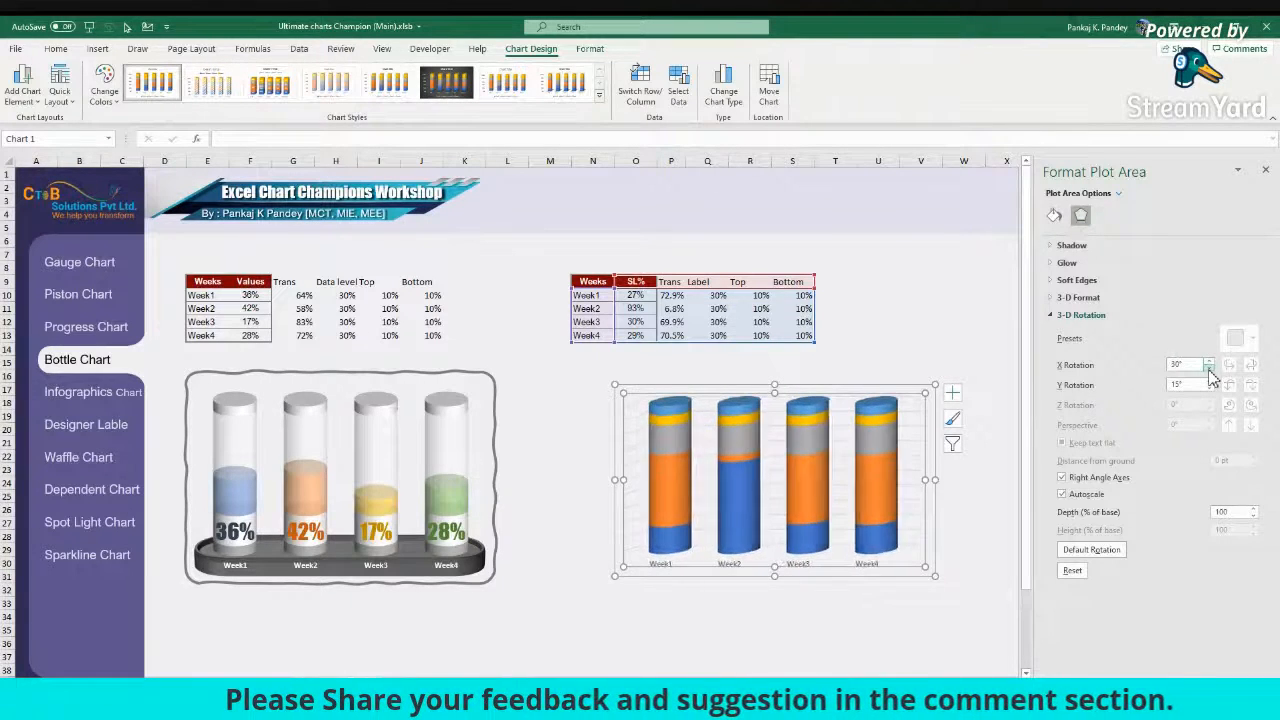
pyautogui.click(1211, 370)
pyautogui.click(1211, 370)
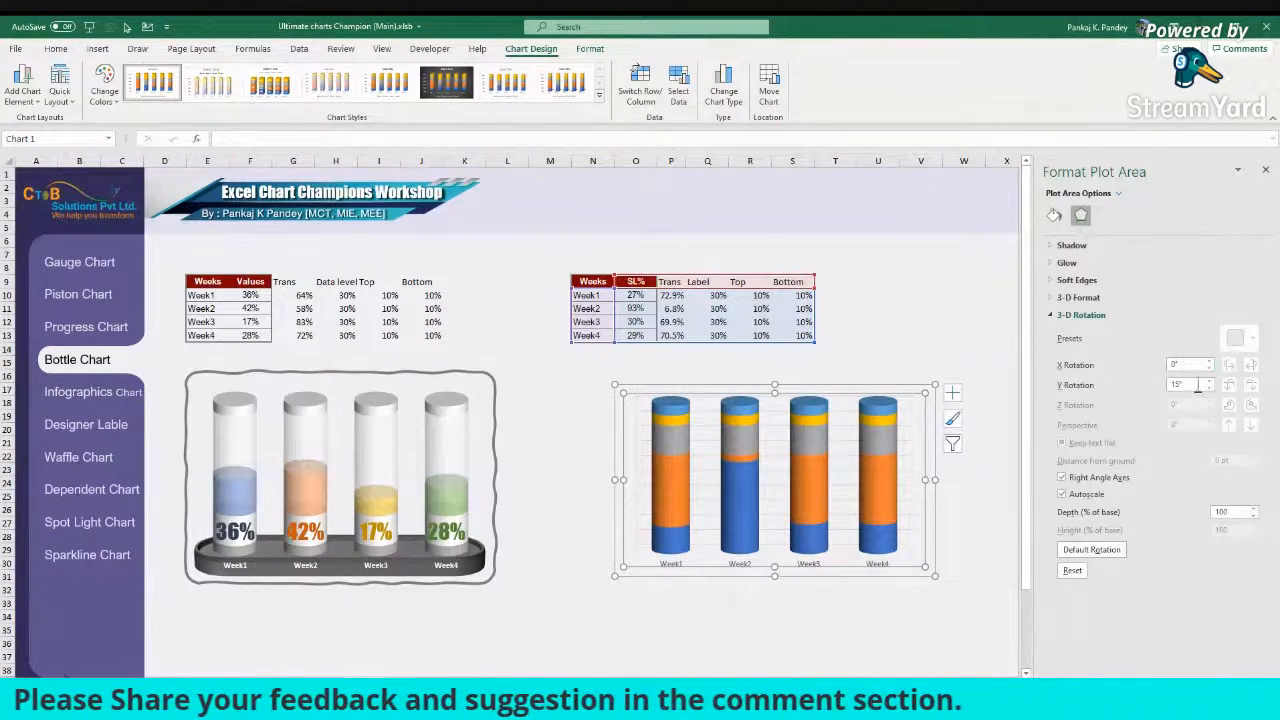
# Step: Try steeper and flatter Y rotations on the bottle chart's plot area and settle on 10°
pyautogui.click(1208, 382)
pyautogui.click(1208, 382)
pyautogui.click(1208, 382)
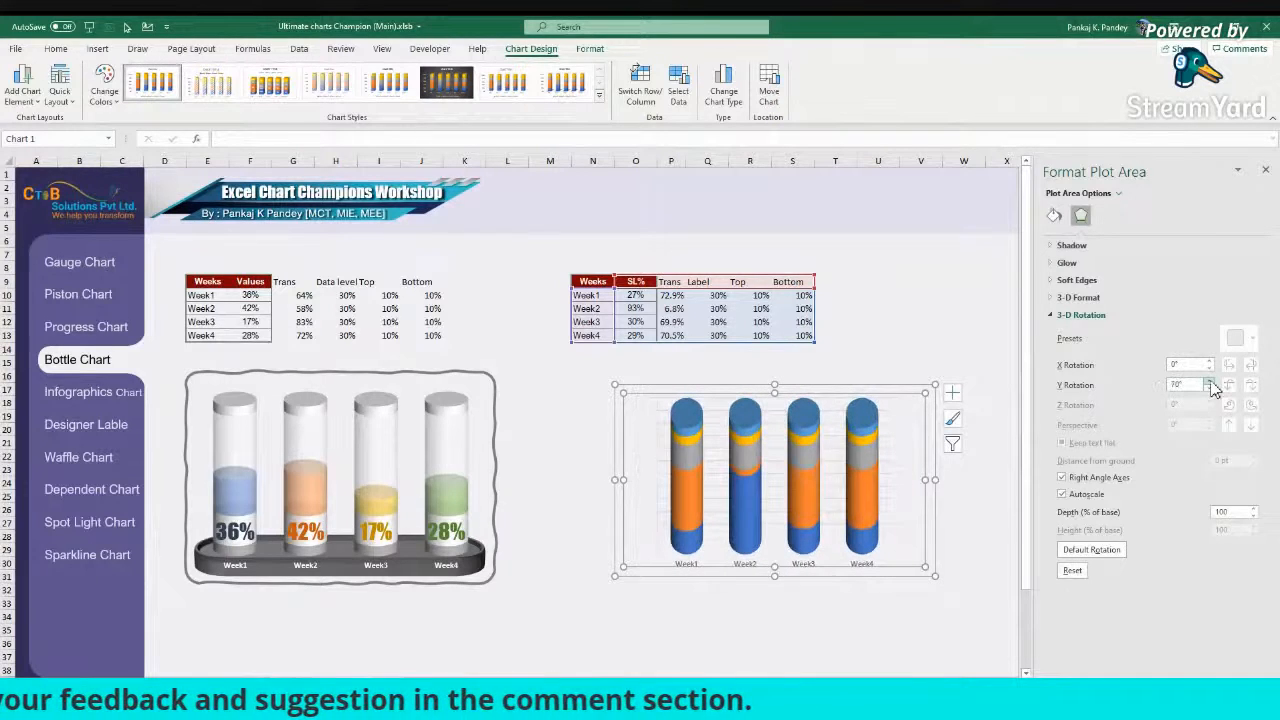
pyautogui.click(1208, 389)
pyautogui.click(1208, 389)
pyautogui.click(1208, 389)
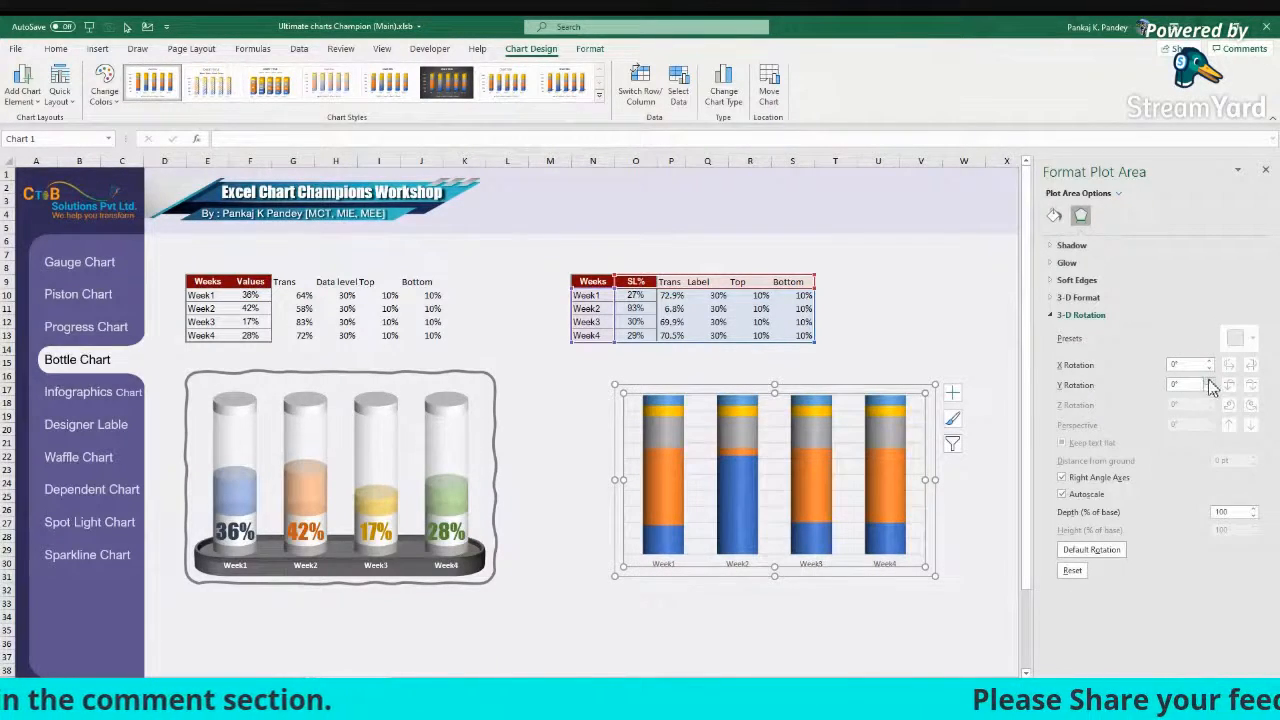
pyautogui.click(1209, 383)
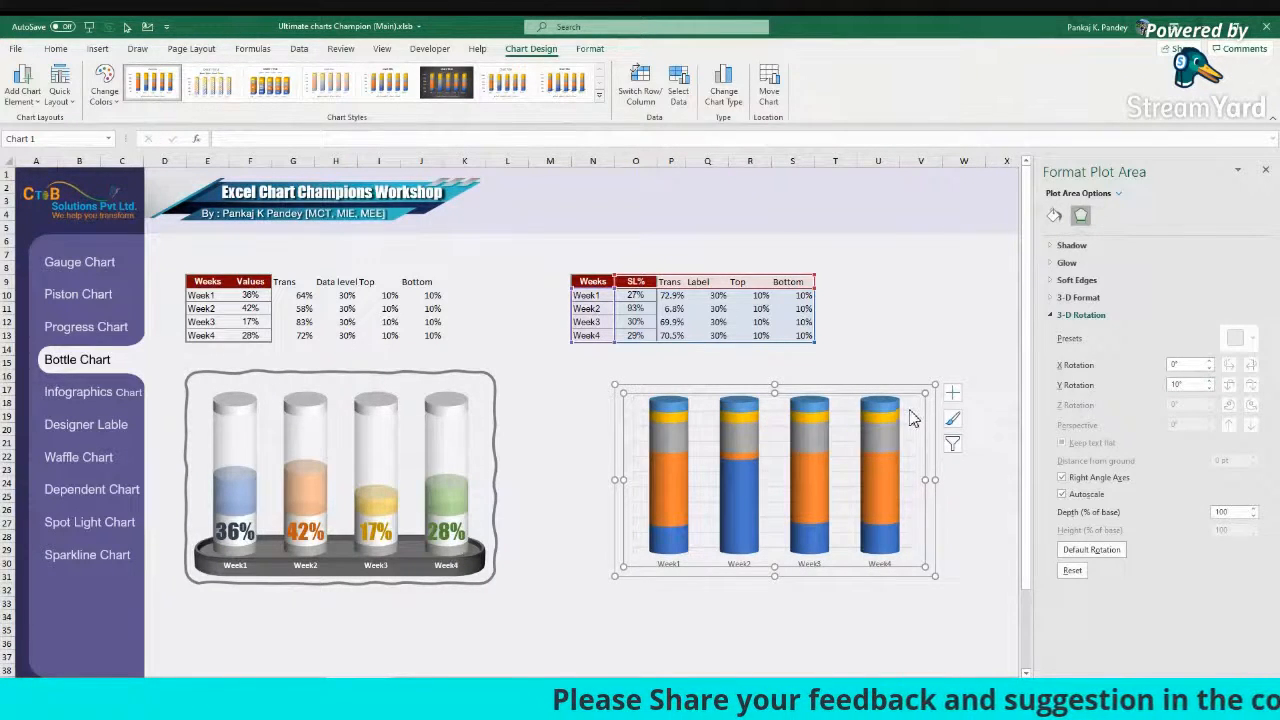
# Step: Remove the gridlines from the new bottle chart and shift the chart slightly to the left
pyautogui.click(952, 393)
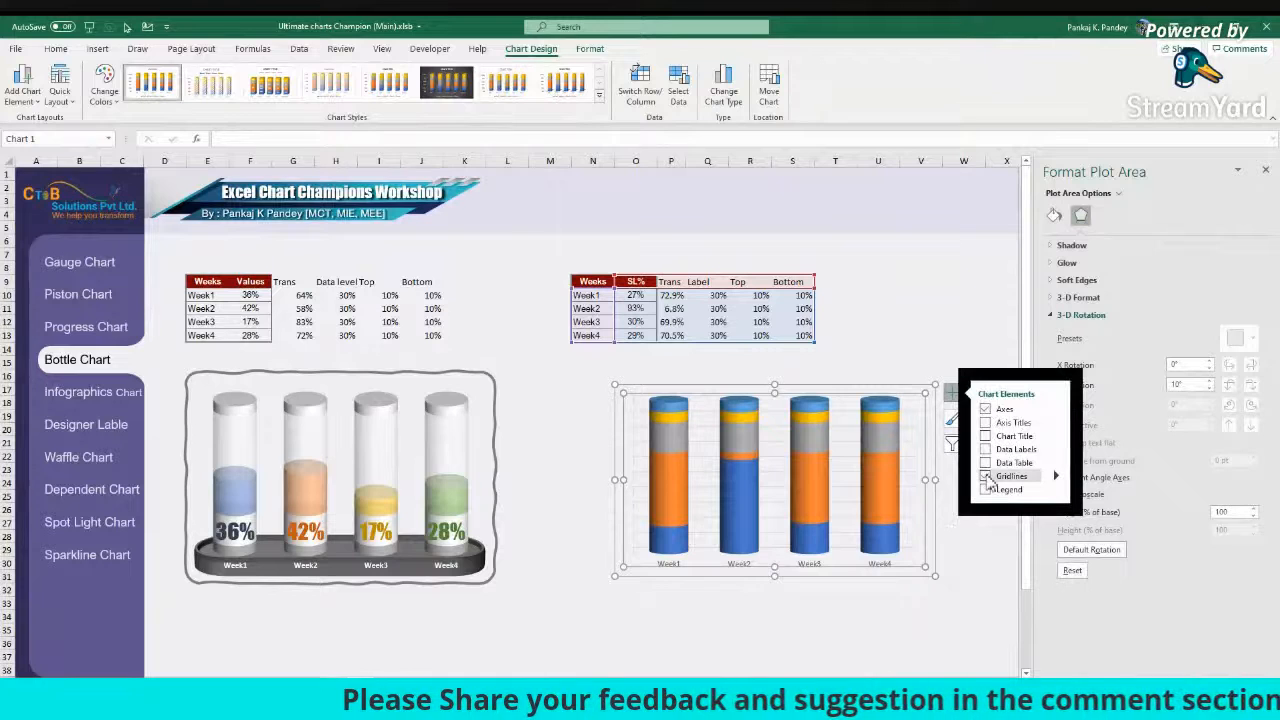
pyautogui.click(987, 477)
pyautogui.moveTo(908, 386); pyautogui.dragTo(876, 384)
# Step: Set the gap width of the bottle chart's data series to 60%
pyautogui.click(860, 449)
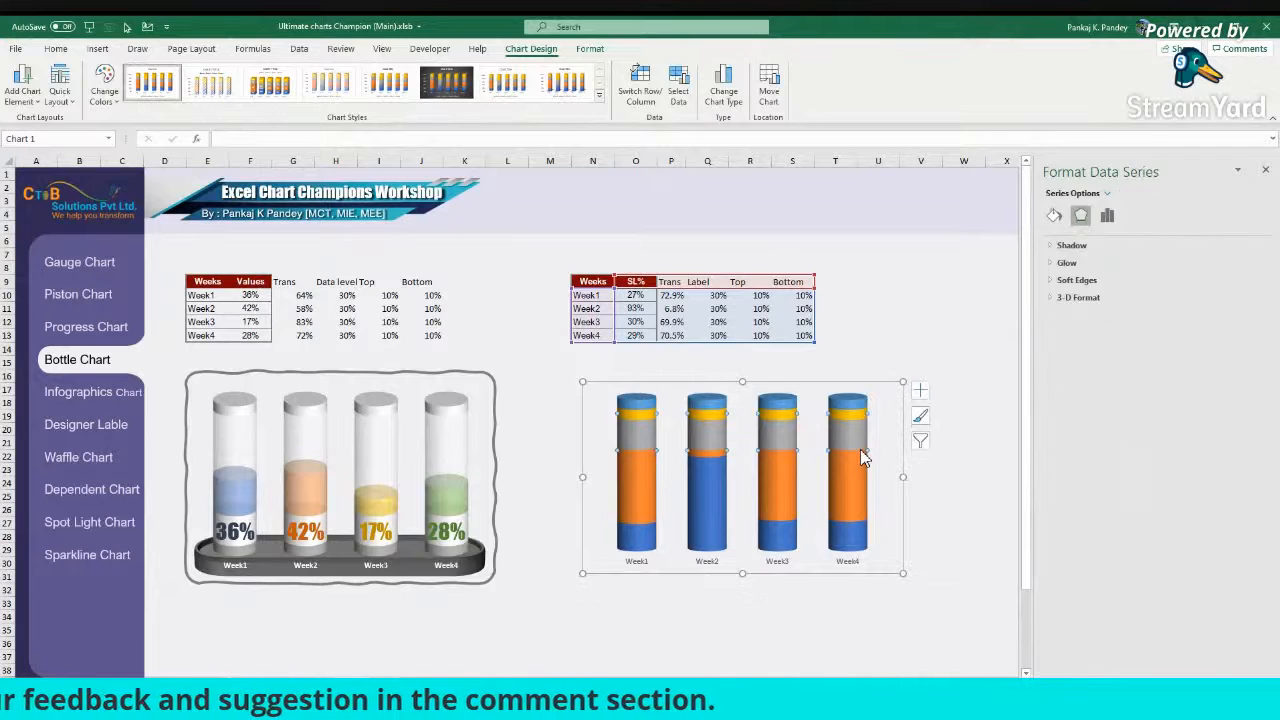
pyautogui.click(1112, 220)
pyautogui.moveTo(1086, 301); pyautogui.dragTo(1082, 301)
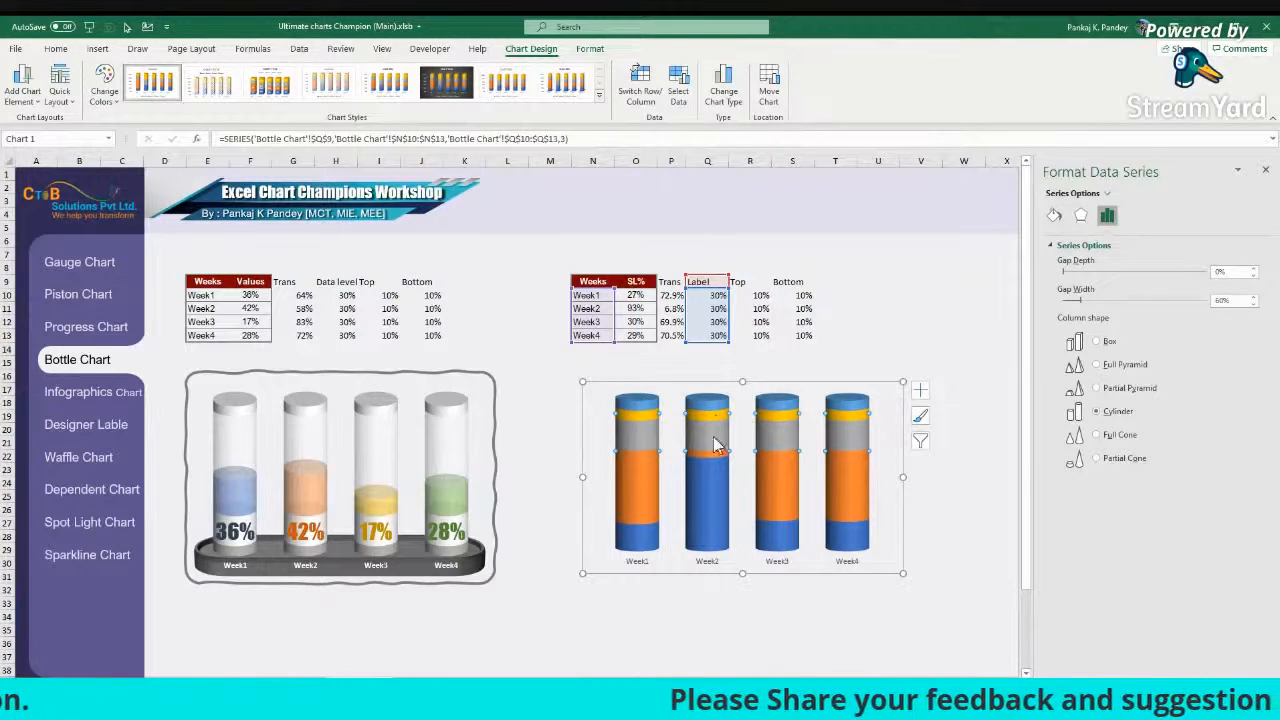
# Step: Check the stacked series one by one and reorder them from the base up as Bottom, Label, SL%, Trans and Top
pyautogui.click(640, 548)
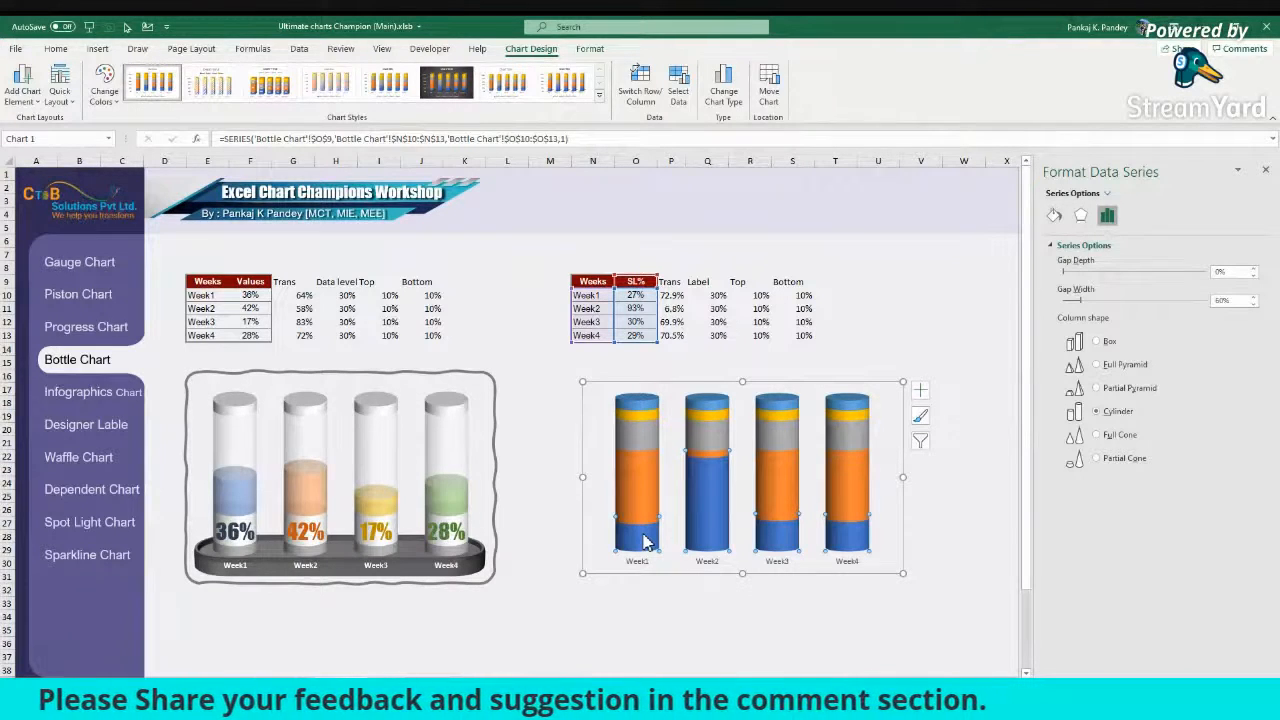
pyautogui.click(645, 496)
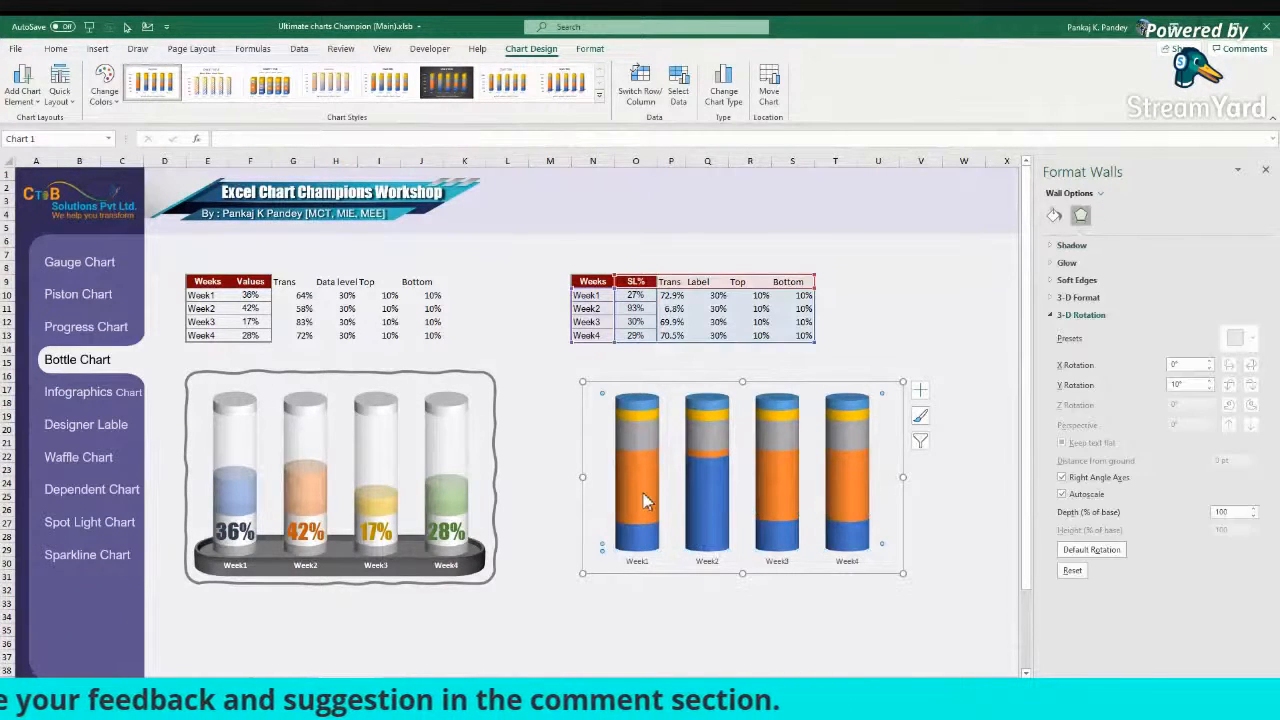
pyautogui.click(641, 476)
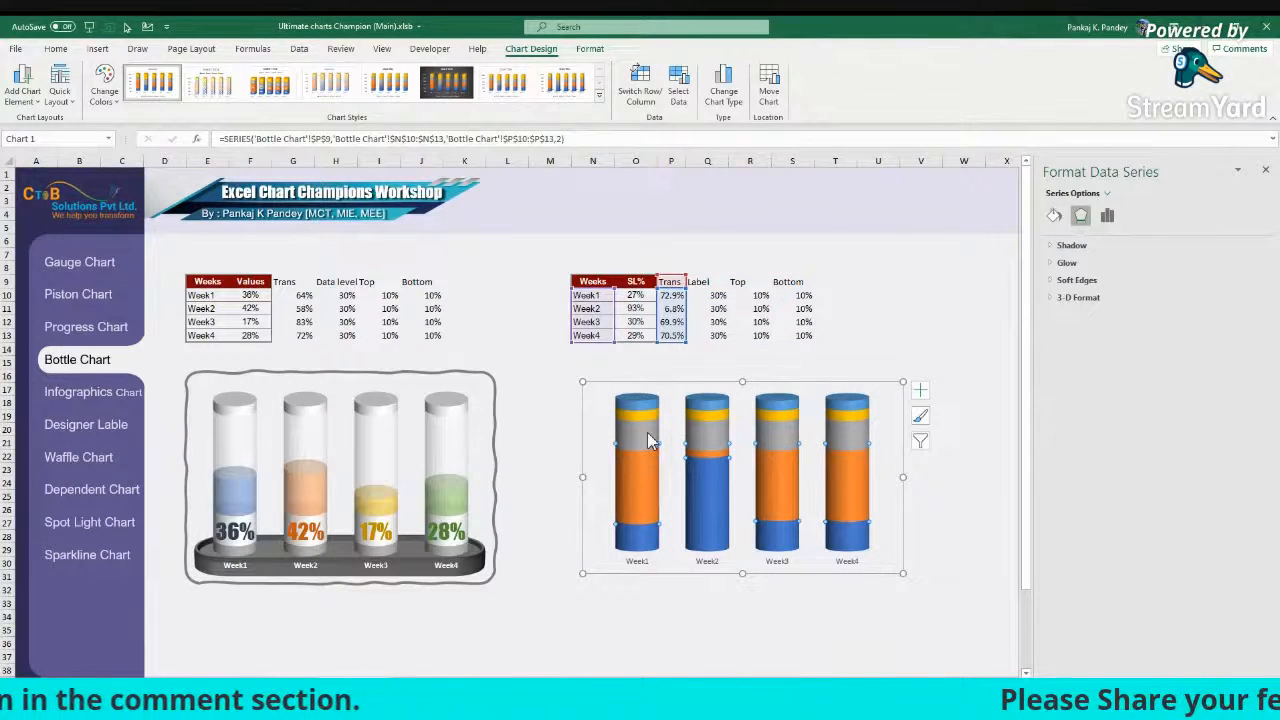
pyautogui.click(647, 432)
pyautogui.click(647, 420)
pyautogui.click(650, 404)
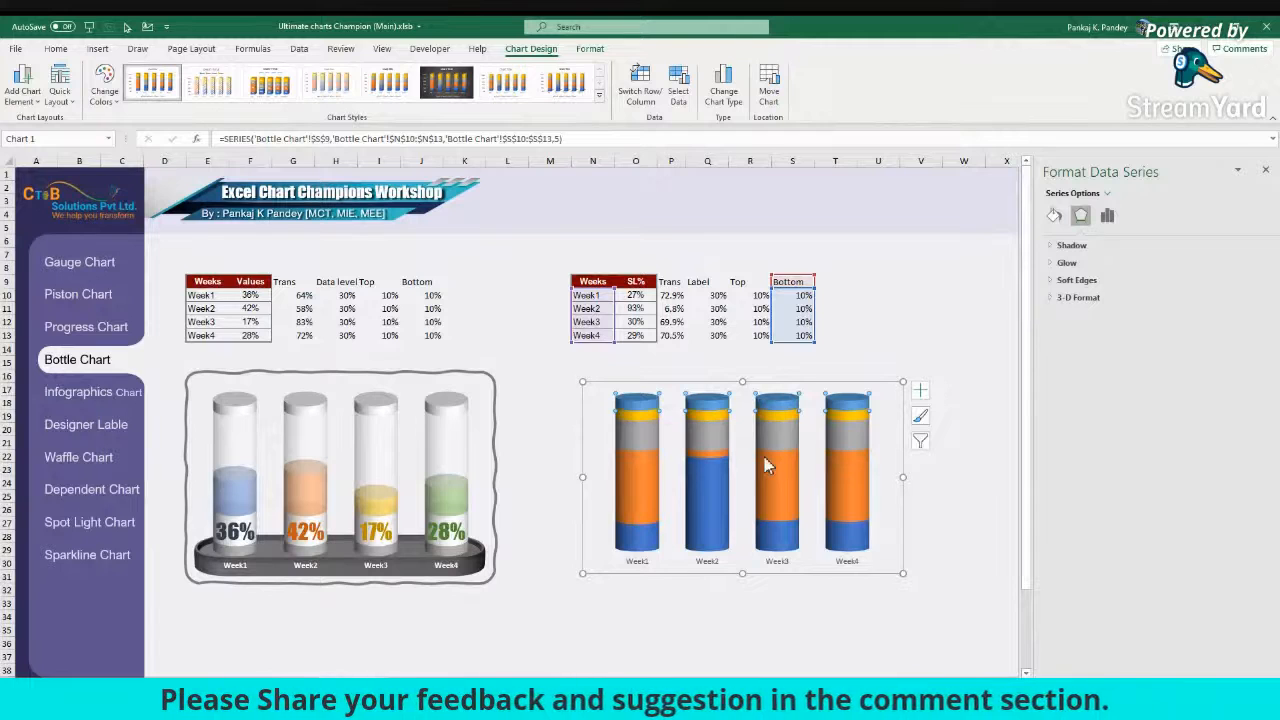
pyautogui.click(678, 85)
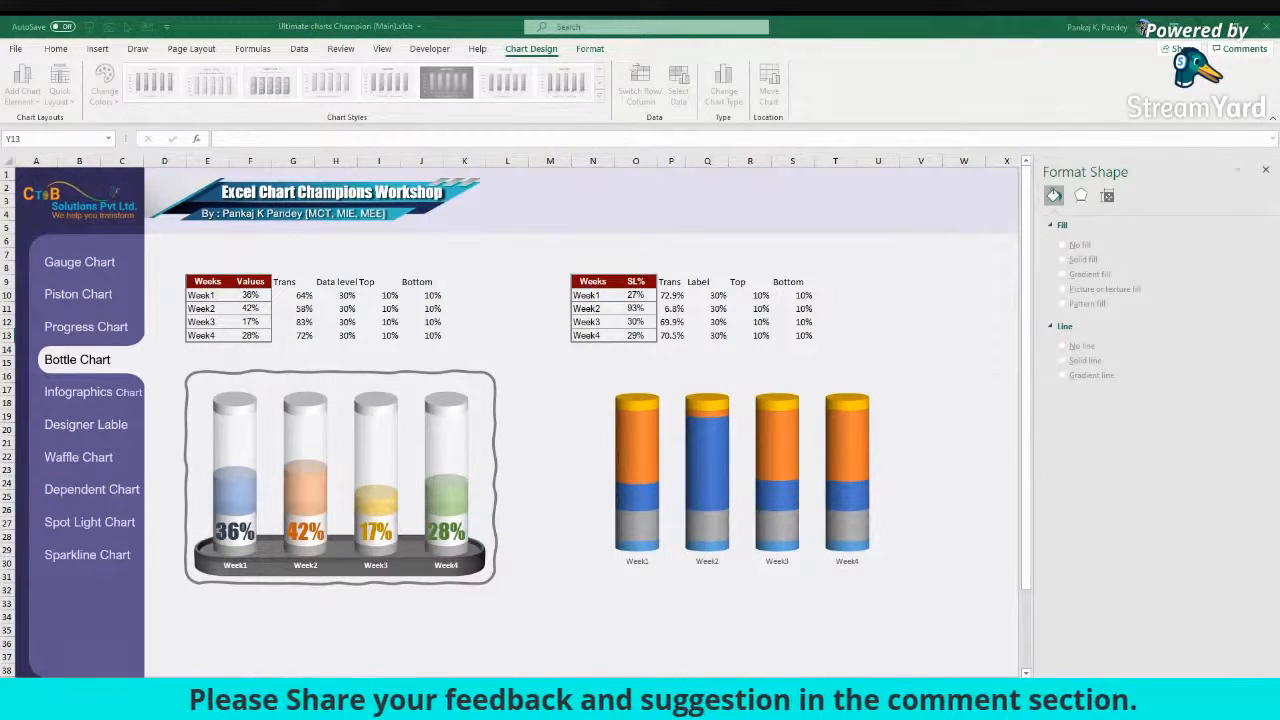
pyautogui.click(1229, 434)
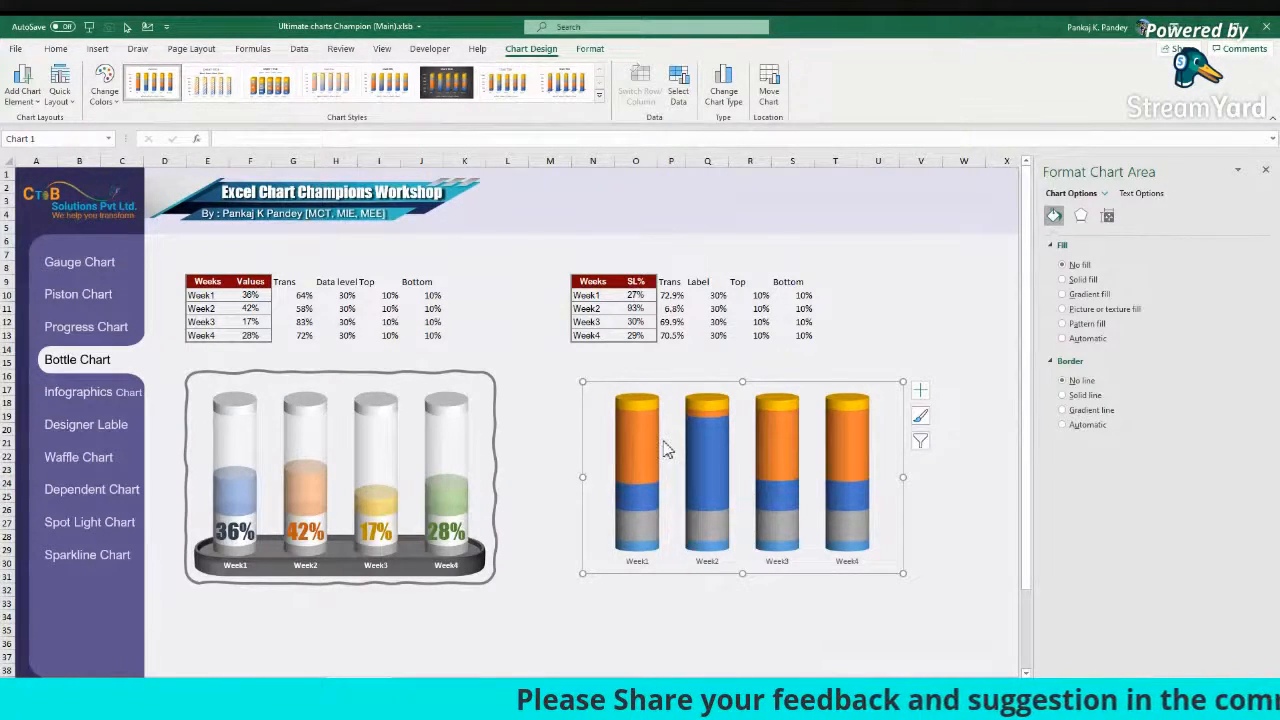
# Step: Give the Top series a solid fill, trying several grey shades and settling on a light grey
pyautogui.click(643, 408)
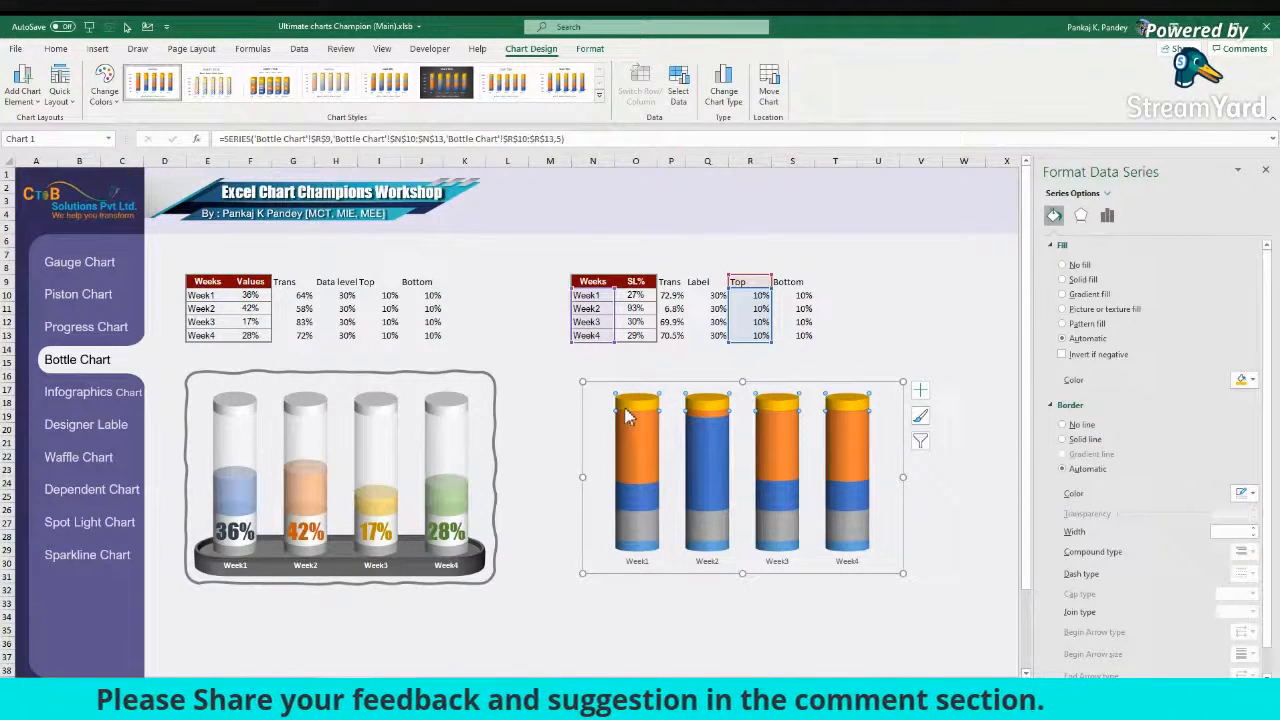
pyautogui.click(1065, 281)
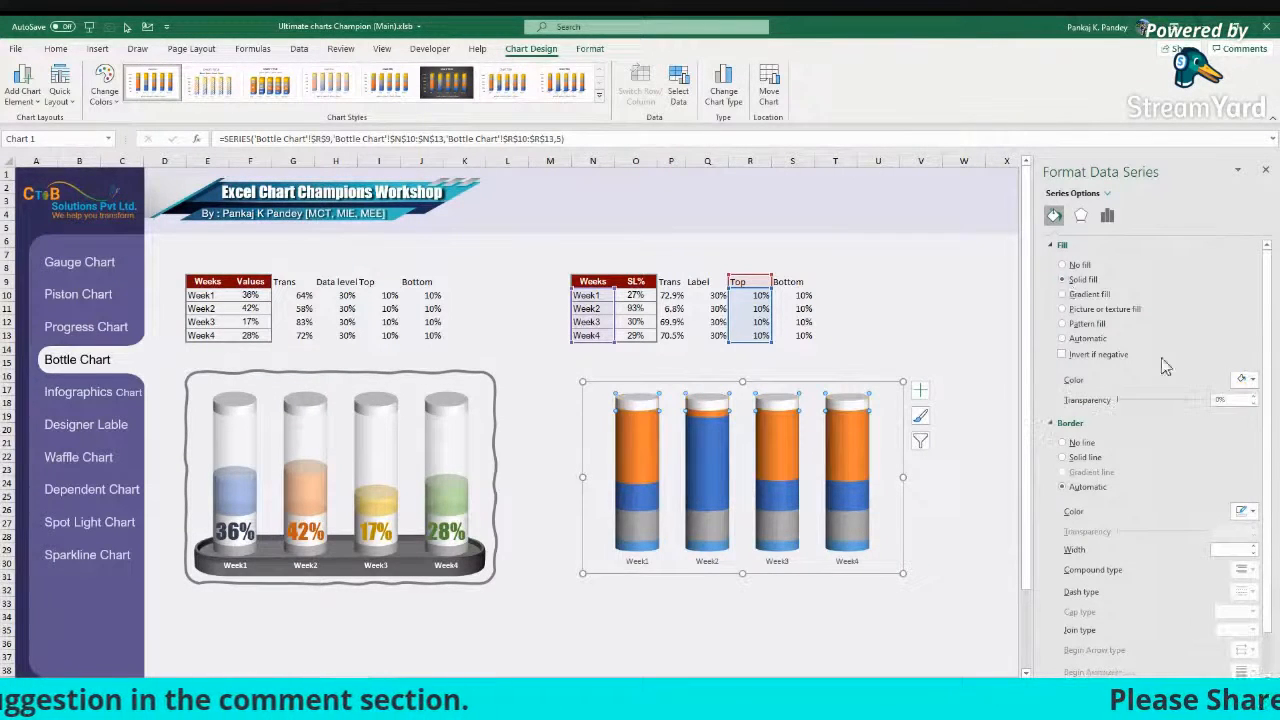
pyautogui.click(1248, 379)
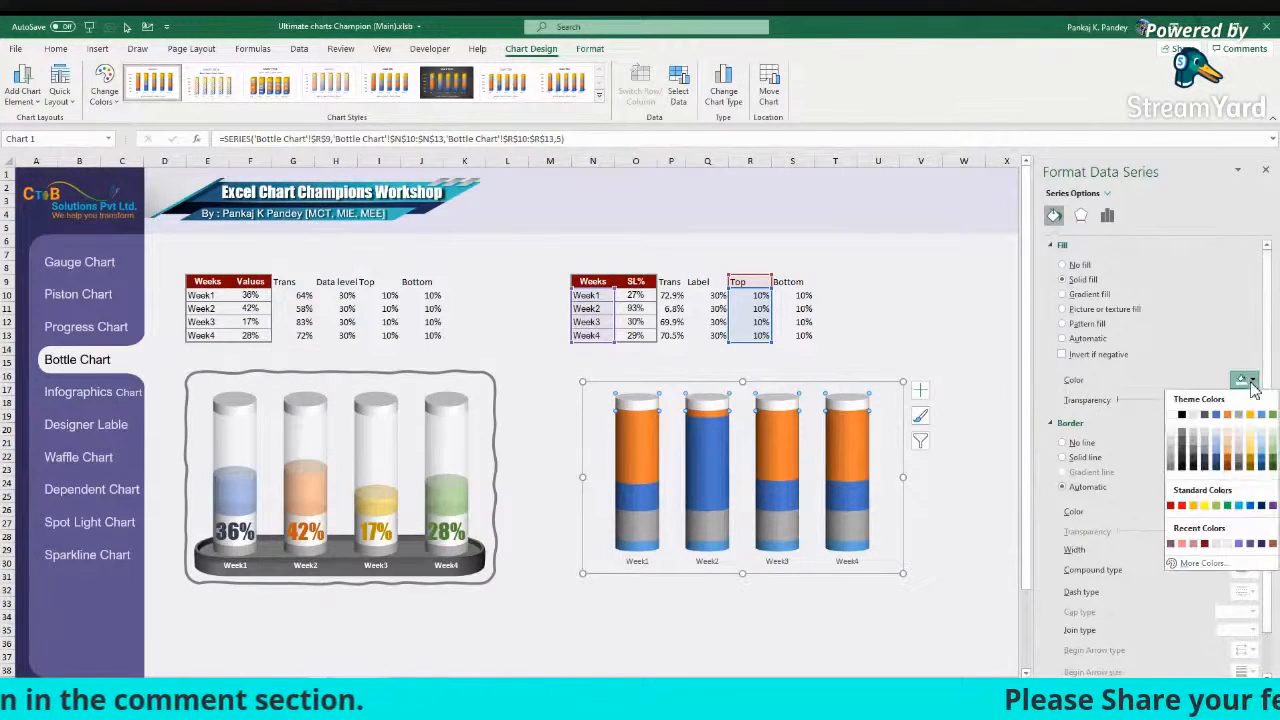
pyautogui.click(1173, 462)
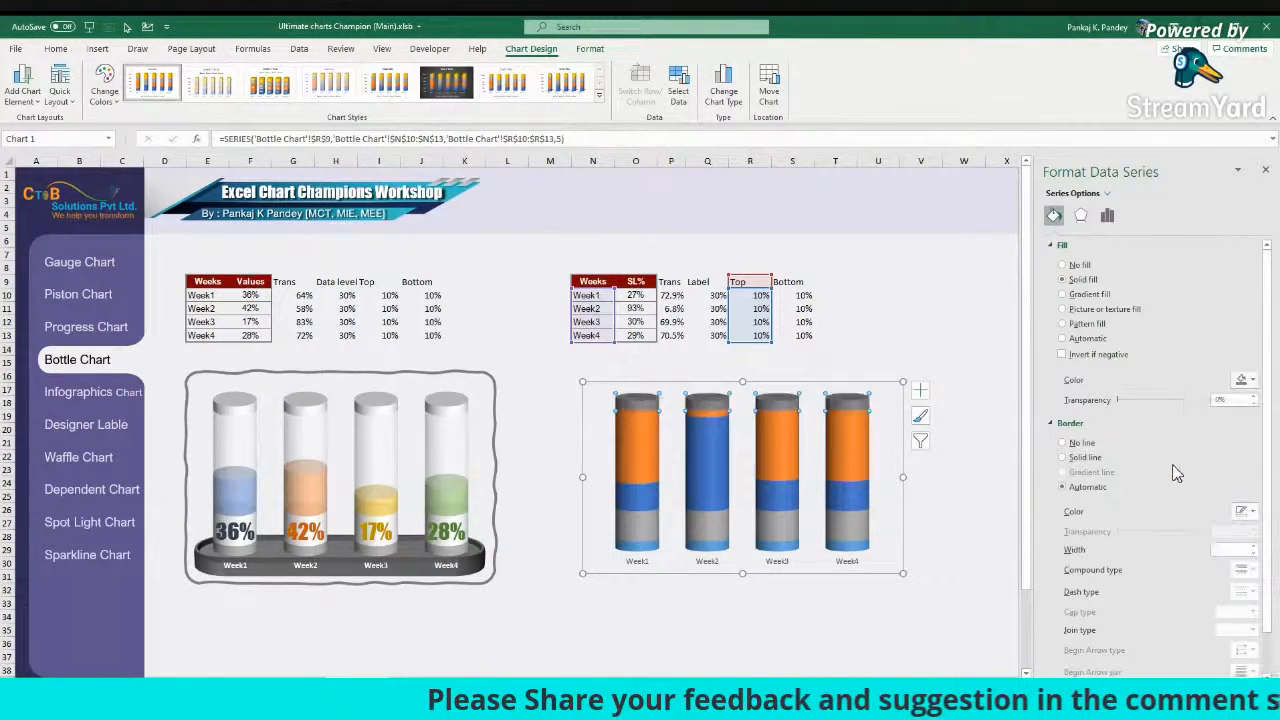
pyautogui.click(1245, 380)
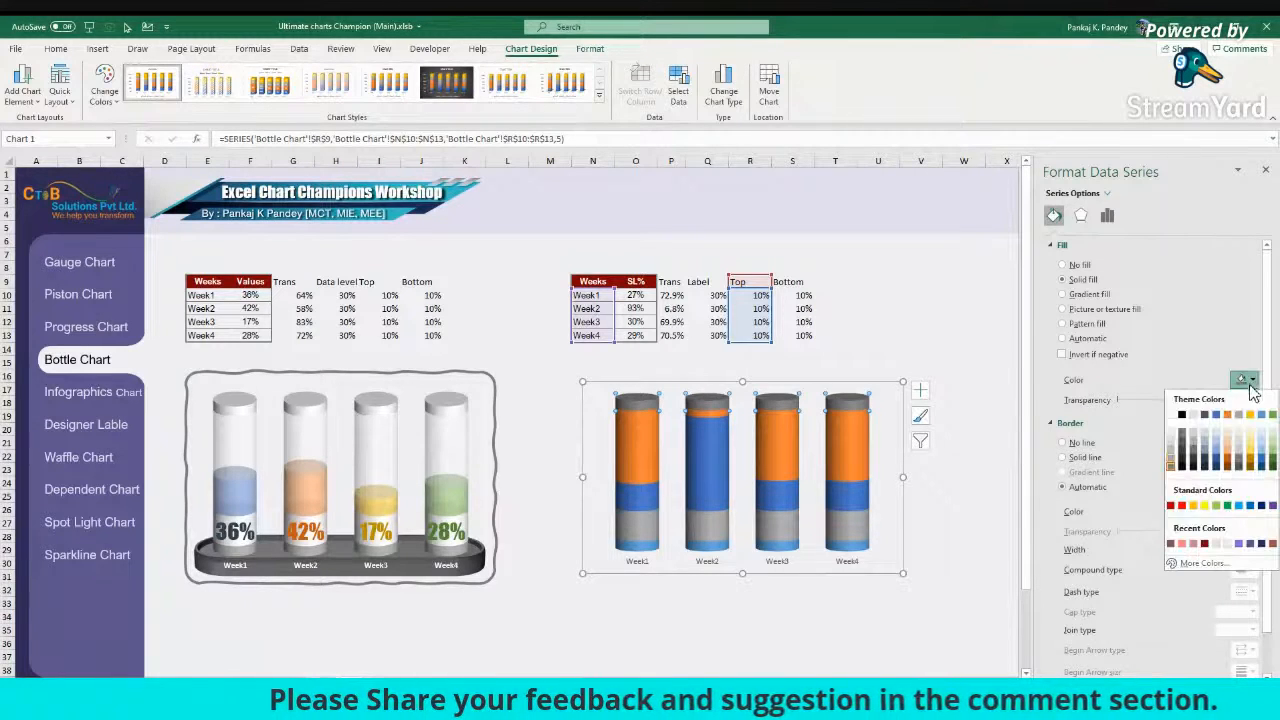
pyautogui.click(1175, 452)
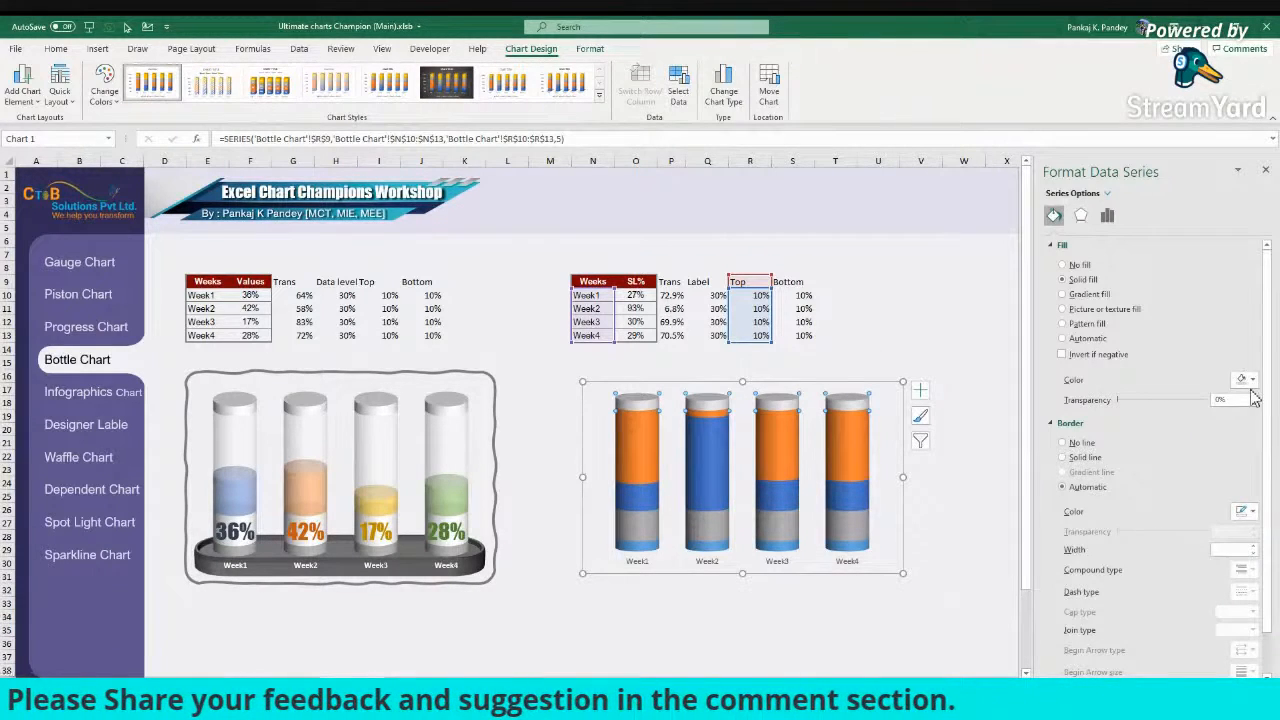
pyautogui.click(1245, 380)
pyautogui.click(1176, 460)
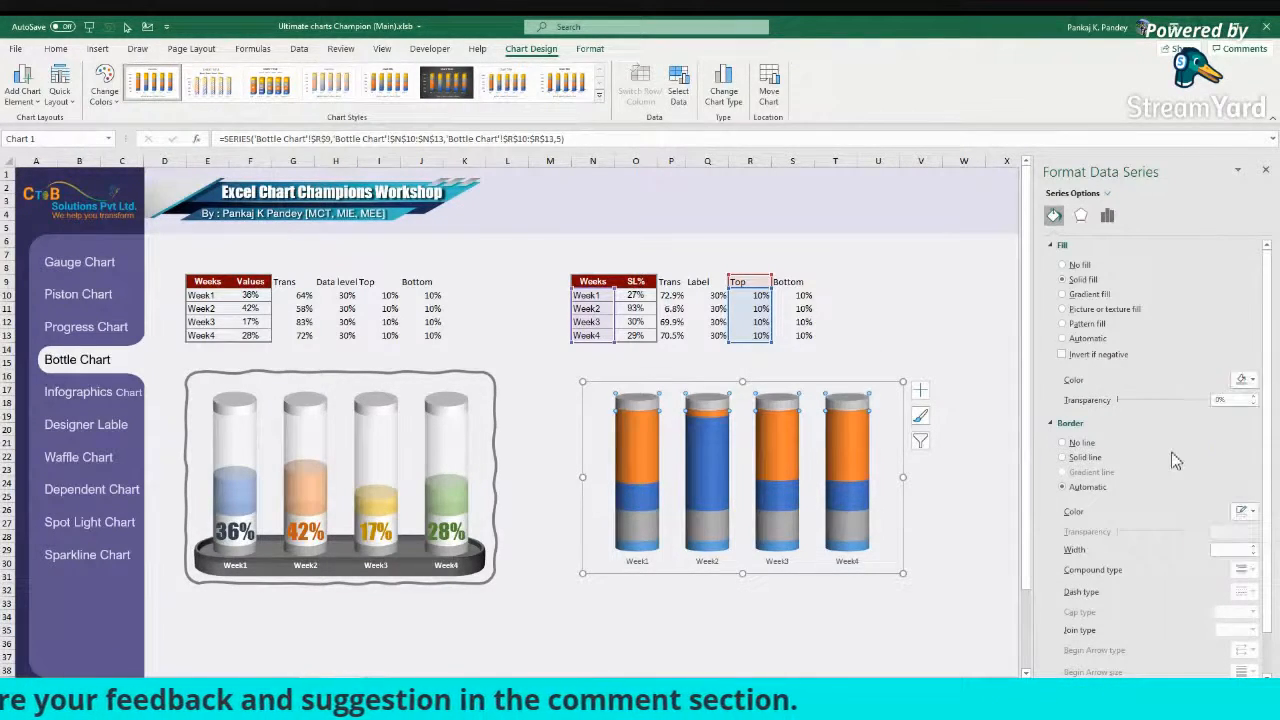
pyautogui.click(1245, 380)
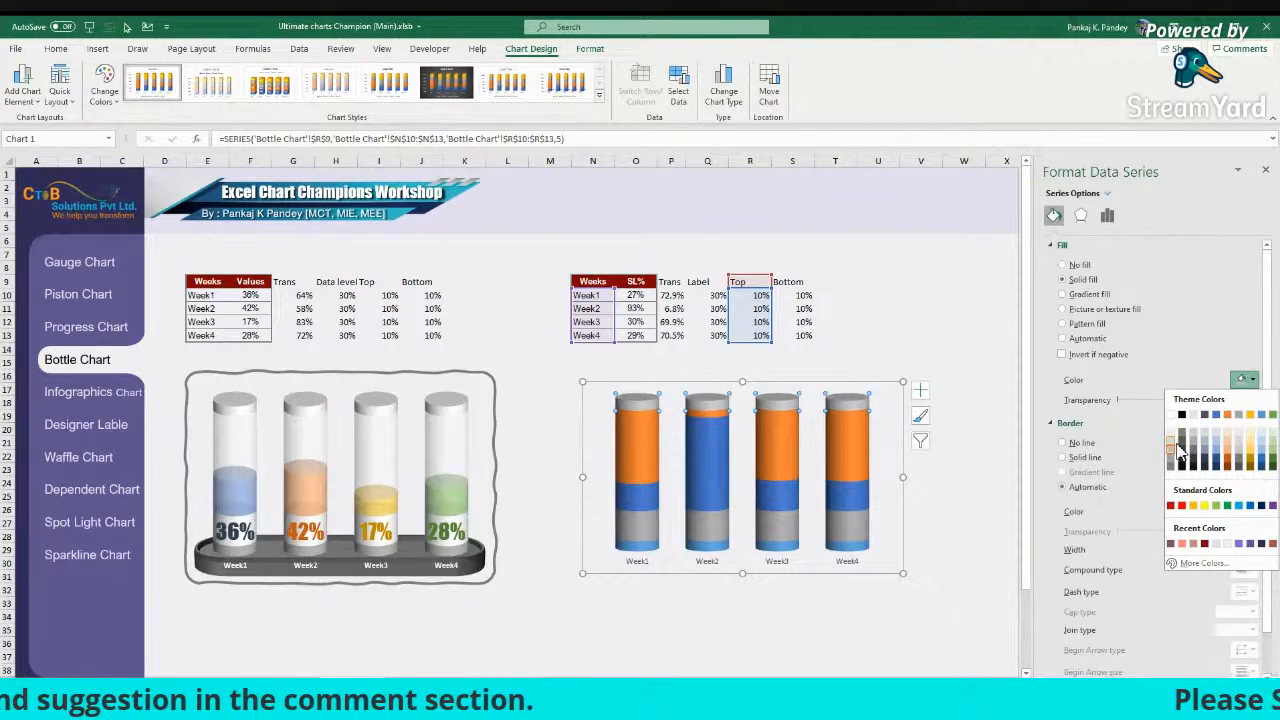
pyautogui.click(1178, 448)
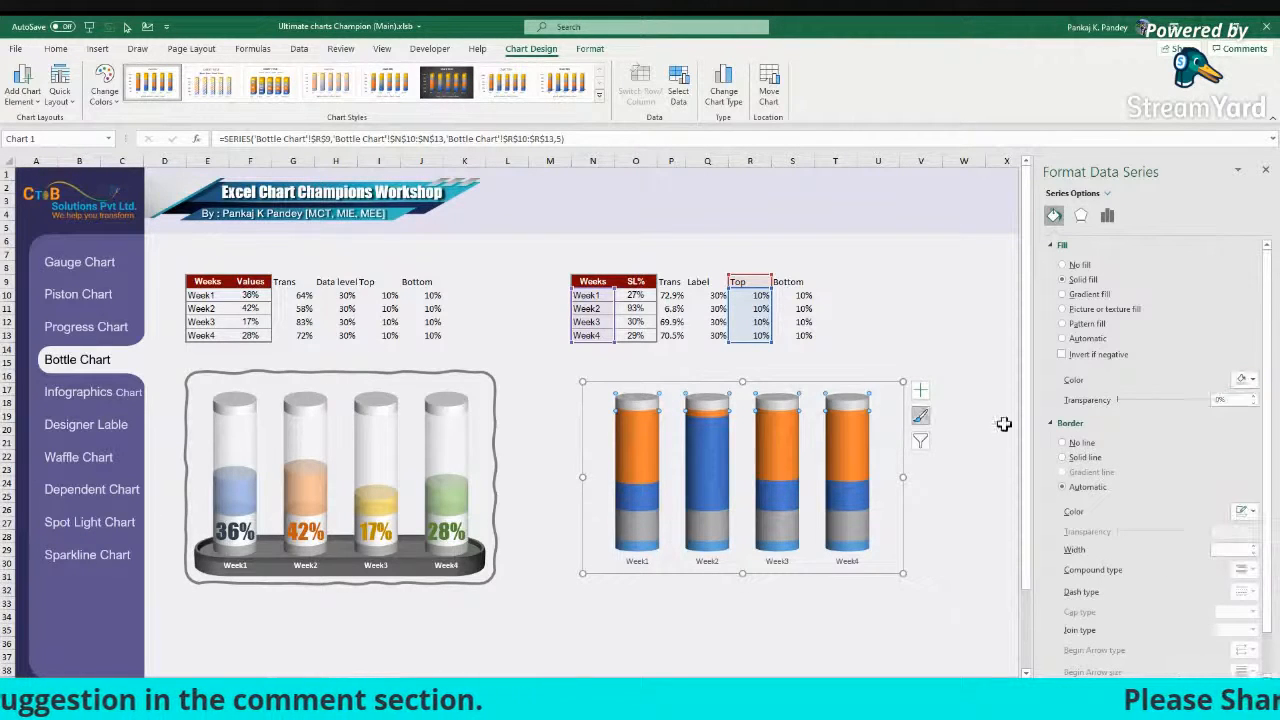
# Step: Fill the Bottom series at the base of the cylinders with a solid light grey matching the Top series
pyautogui.click(631, 552)
pyautogui.click(1251, 381)
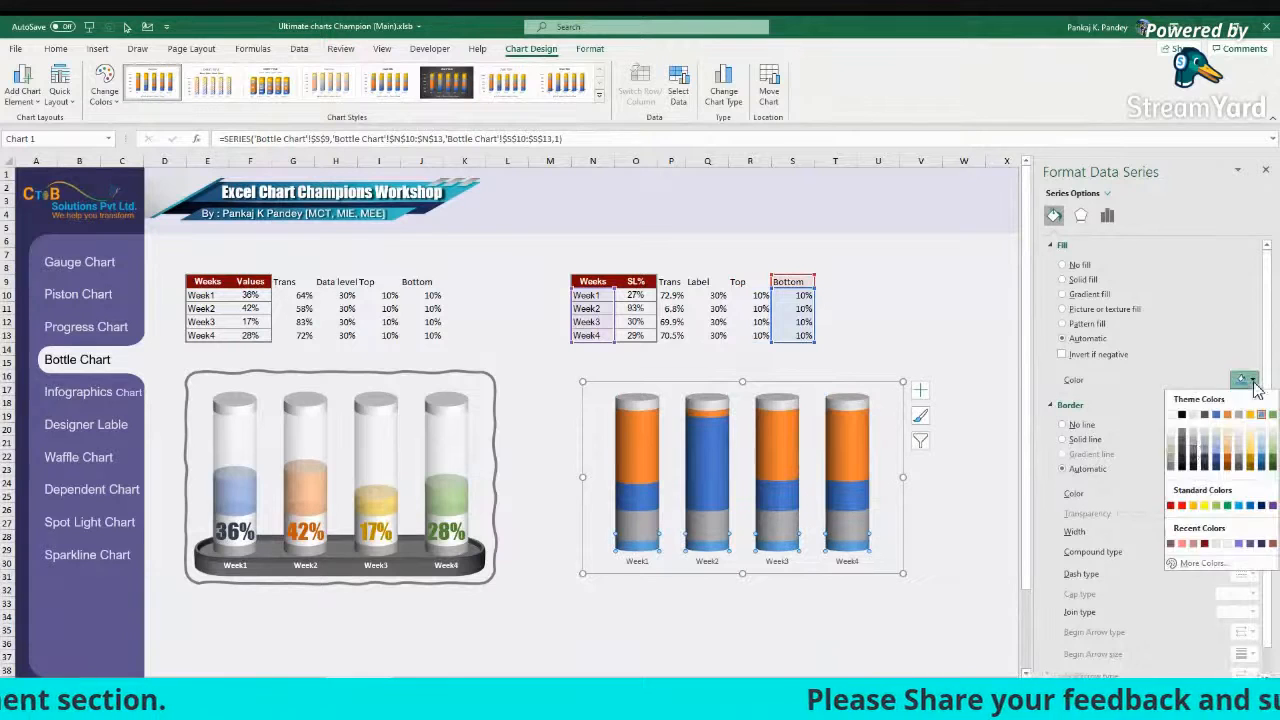
pyautogui.click(1178, 452)
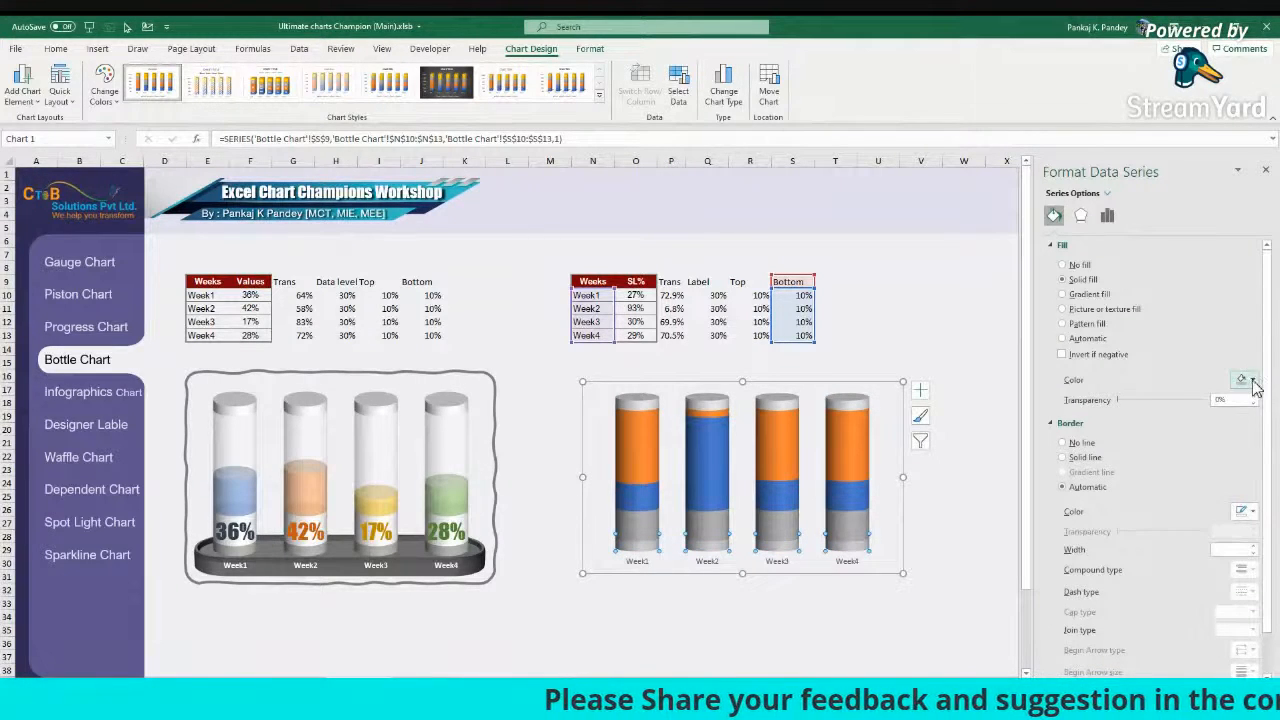
pyautogui.click(1251, 380)
pyautogui.click(1178, 452)
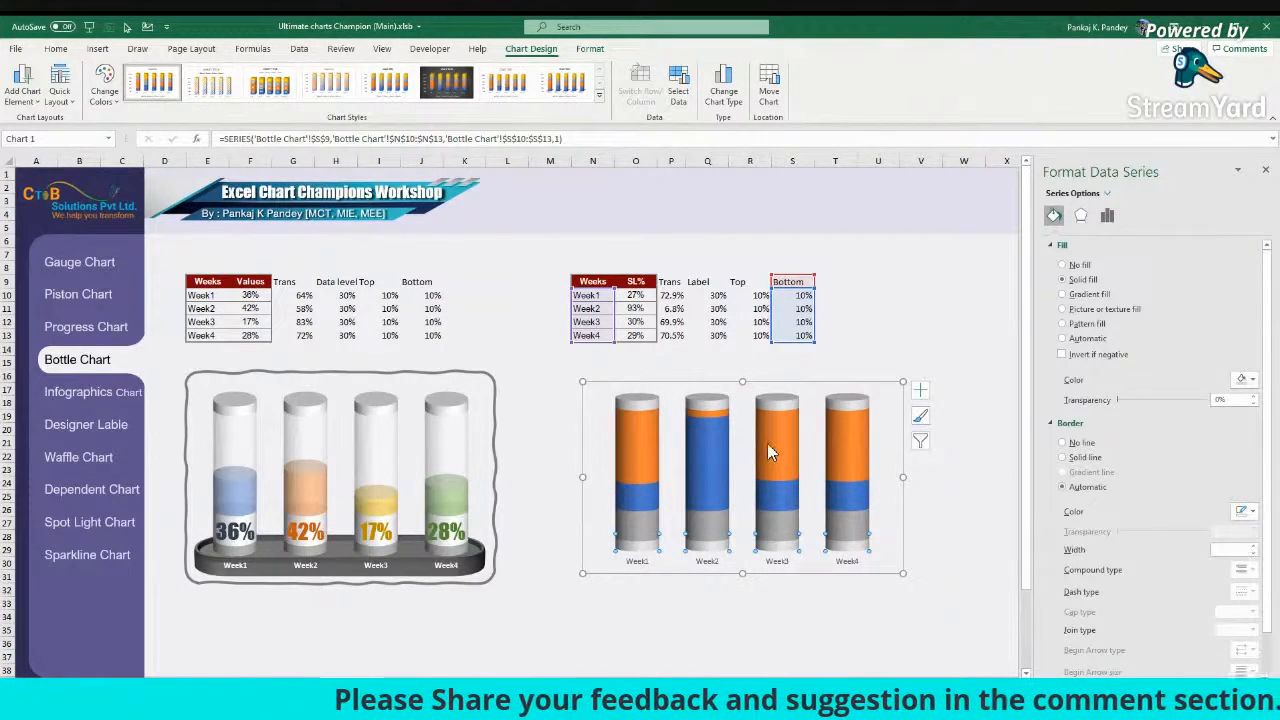
# Step: Fill the Label series above the cylinder bases with a solid dark grey
pyautogui.click(648, 524)
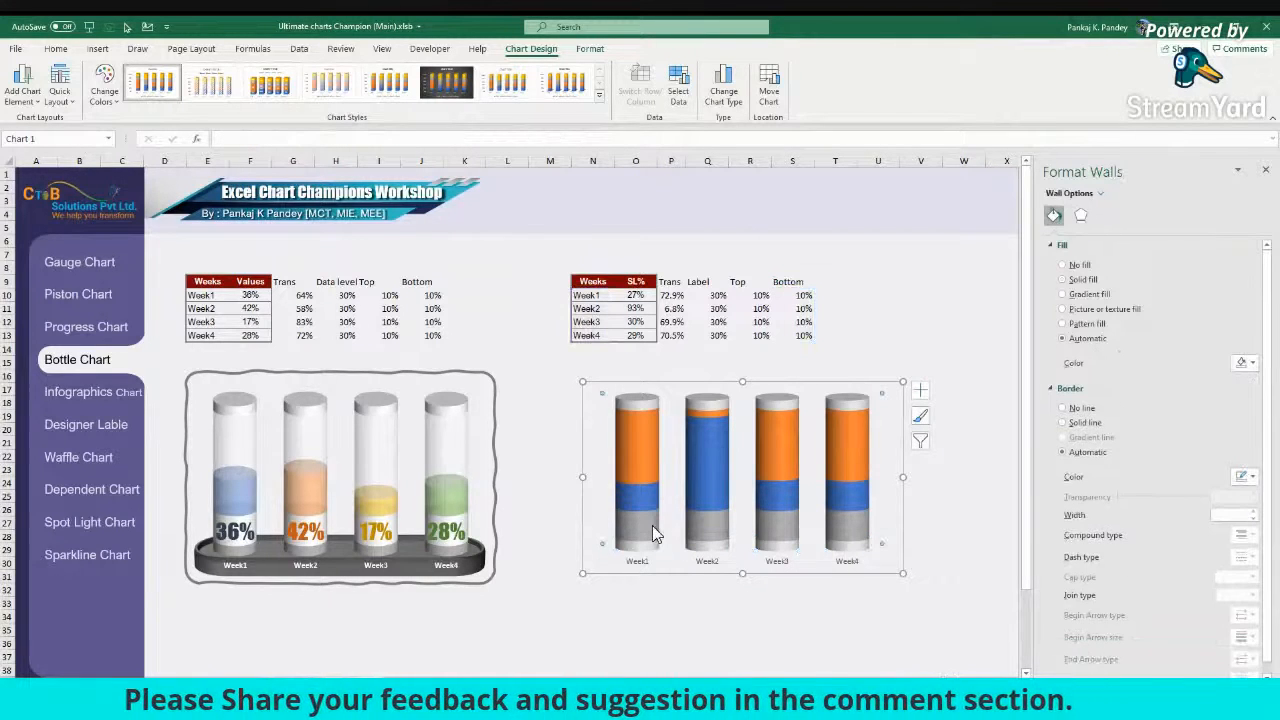
pyautogui.click(655, 533)
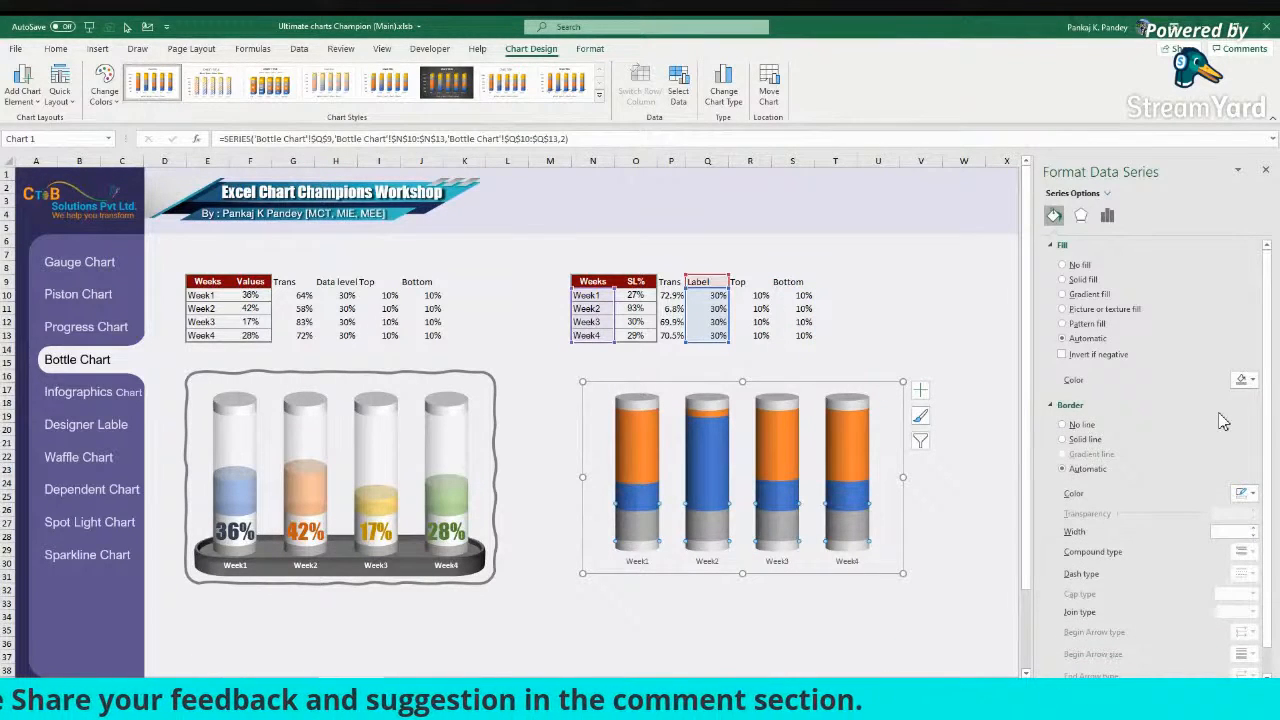
pyautogui.click(1252, 381)
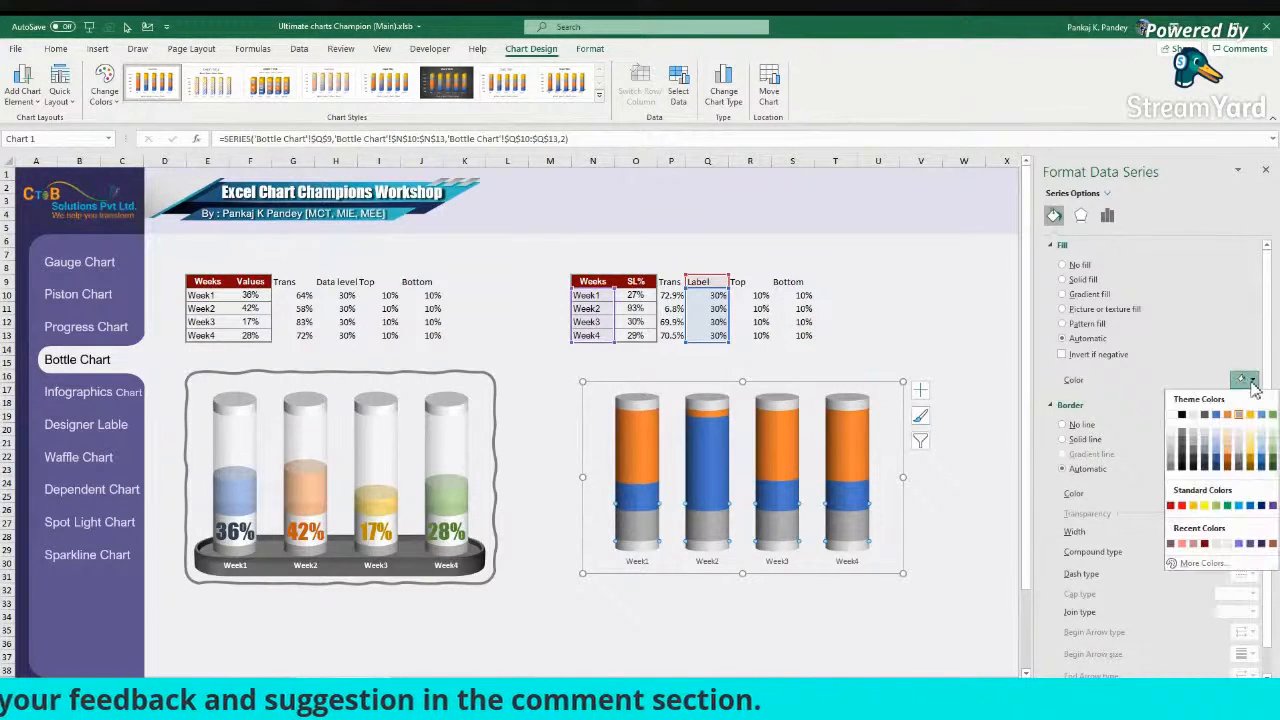
pyautogui.click(1197, 457)
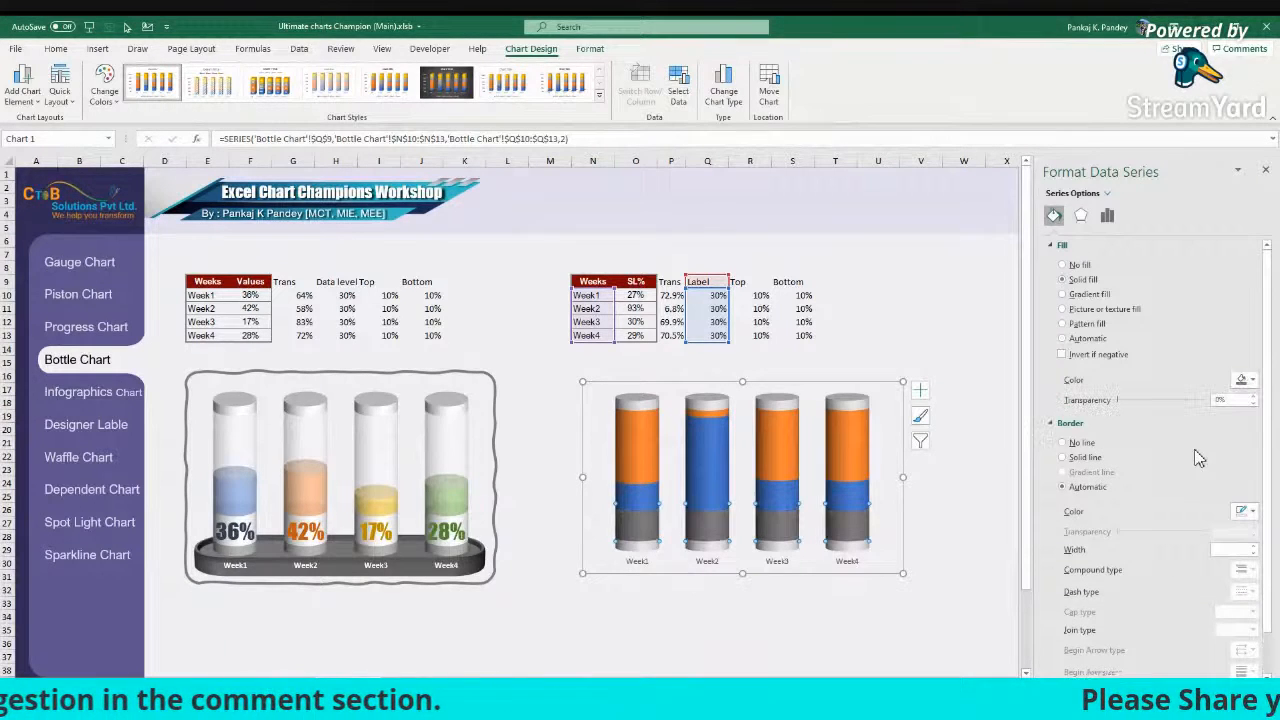
# Step: Give the Trans series a solid fill in the lightest off-white shade
pyautogui.click(645, 464)
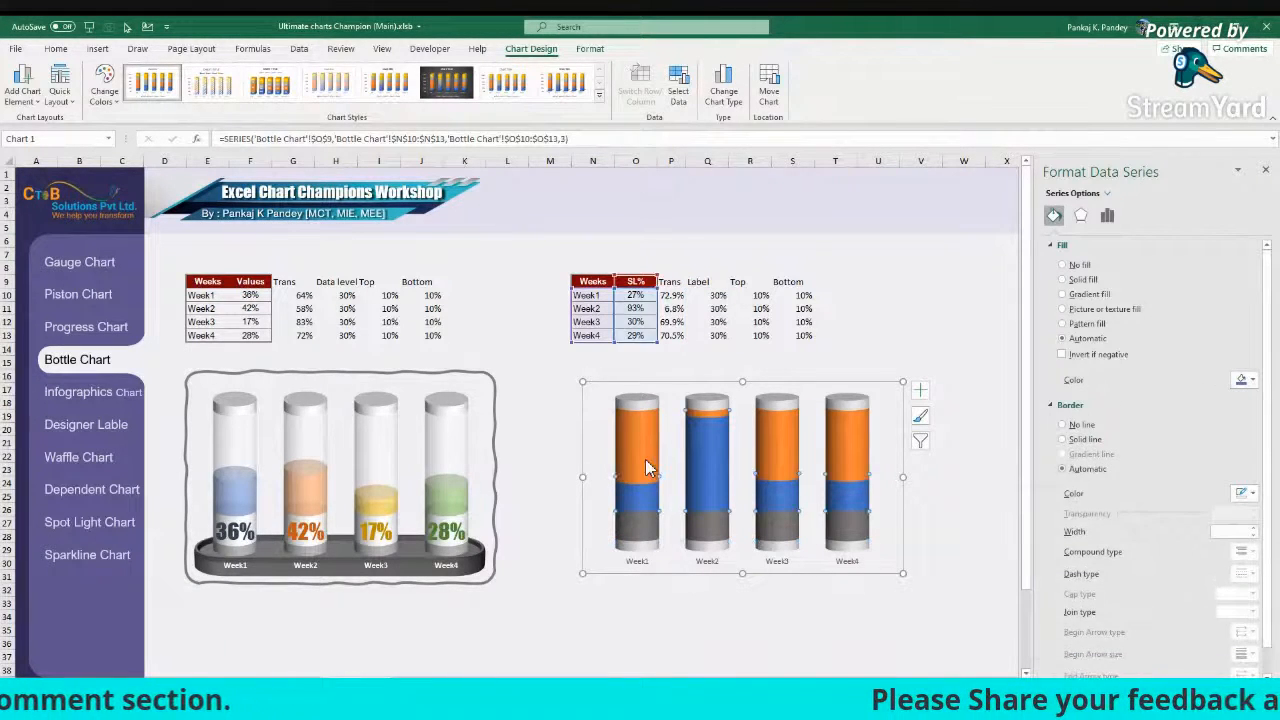
pyautogui.click(645, 464)
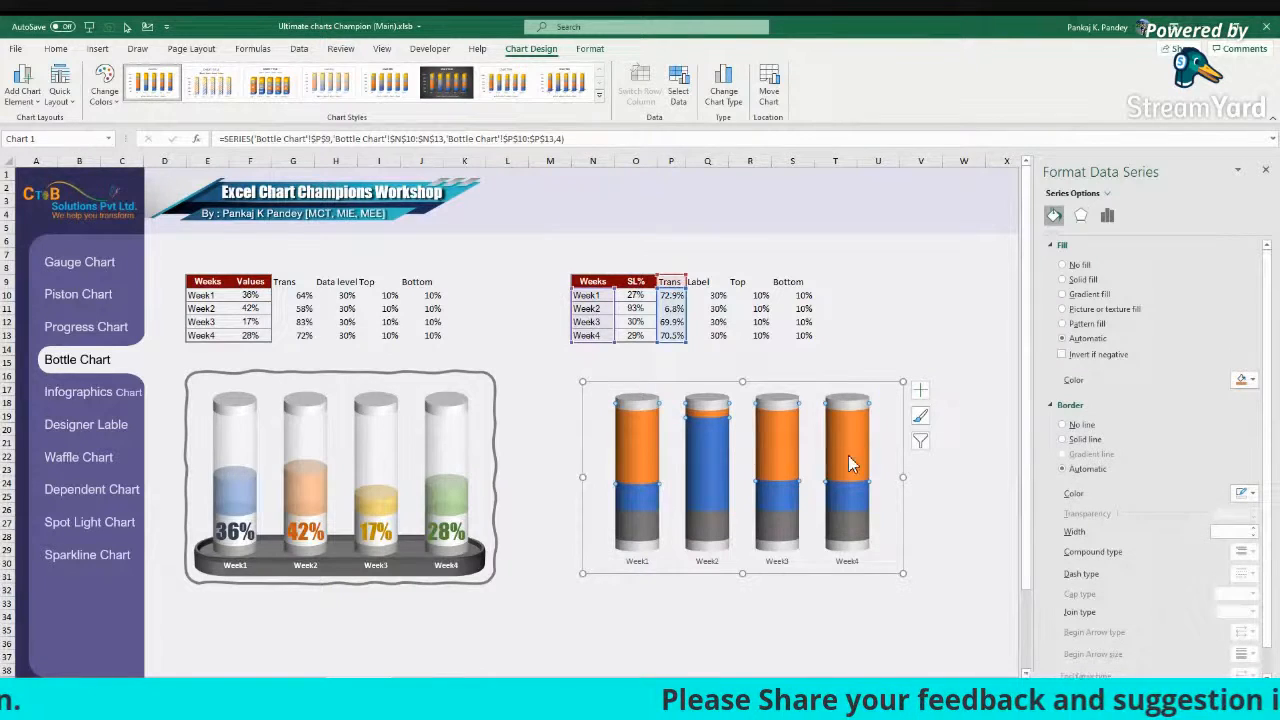
pyautogui.click(1081, 281)
pyautogui.click(1085, 294)
pyautogui.click(1090, 283)
pyautogui.click(1246, 380)
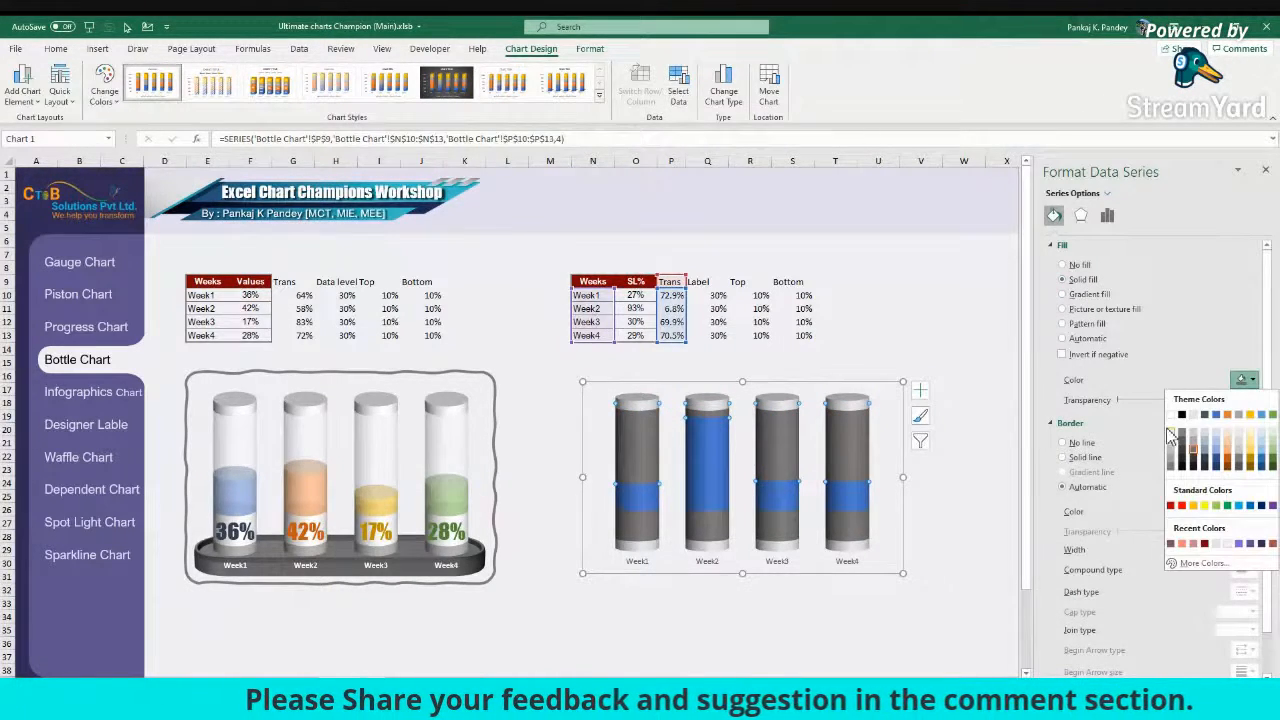
pyautogui.click(1170, 434)
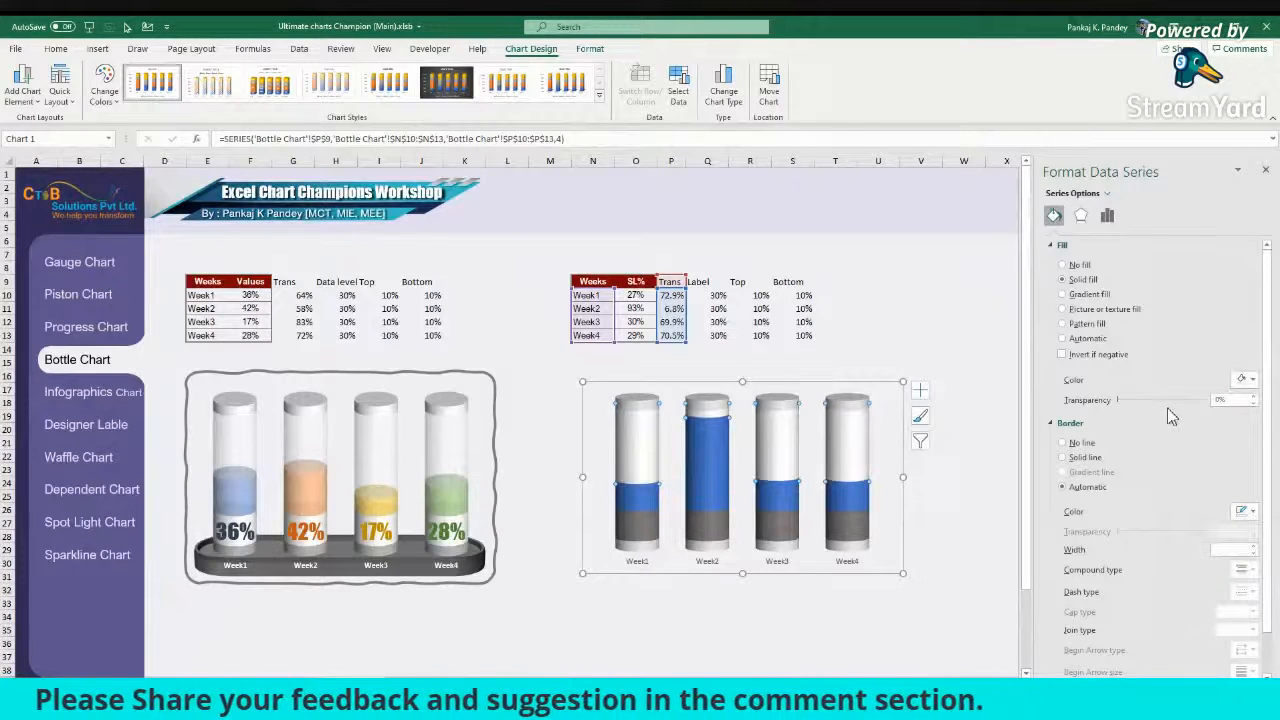
# Step: Set the Trans series fill transparency to about 31%
pyautogui.moveTo(1118, 399); pyautogui.dragTo(1141, 400)
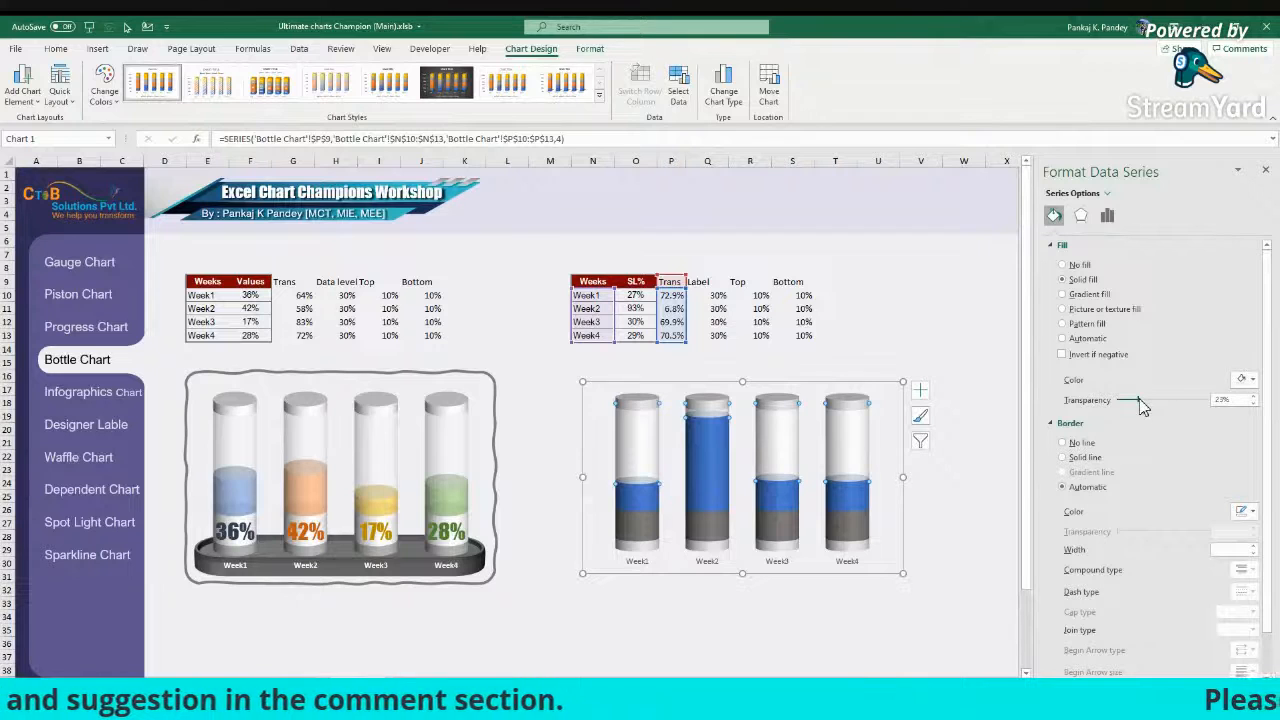
pyautogui.moveTo(1141, 400); pyautogui.dragTo(1148, 405)
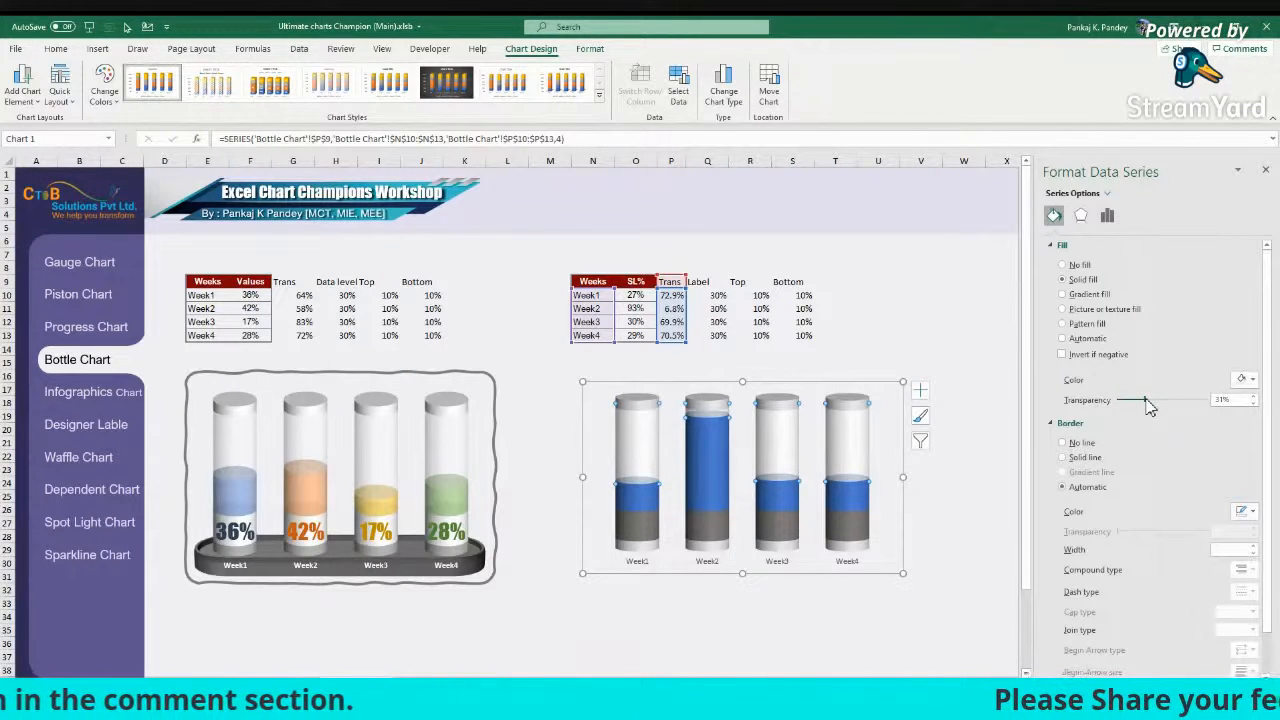
pyautogui.click(903, 522)
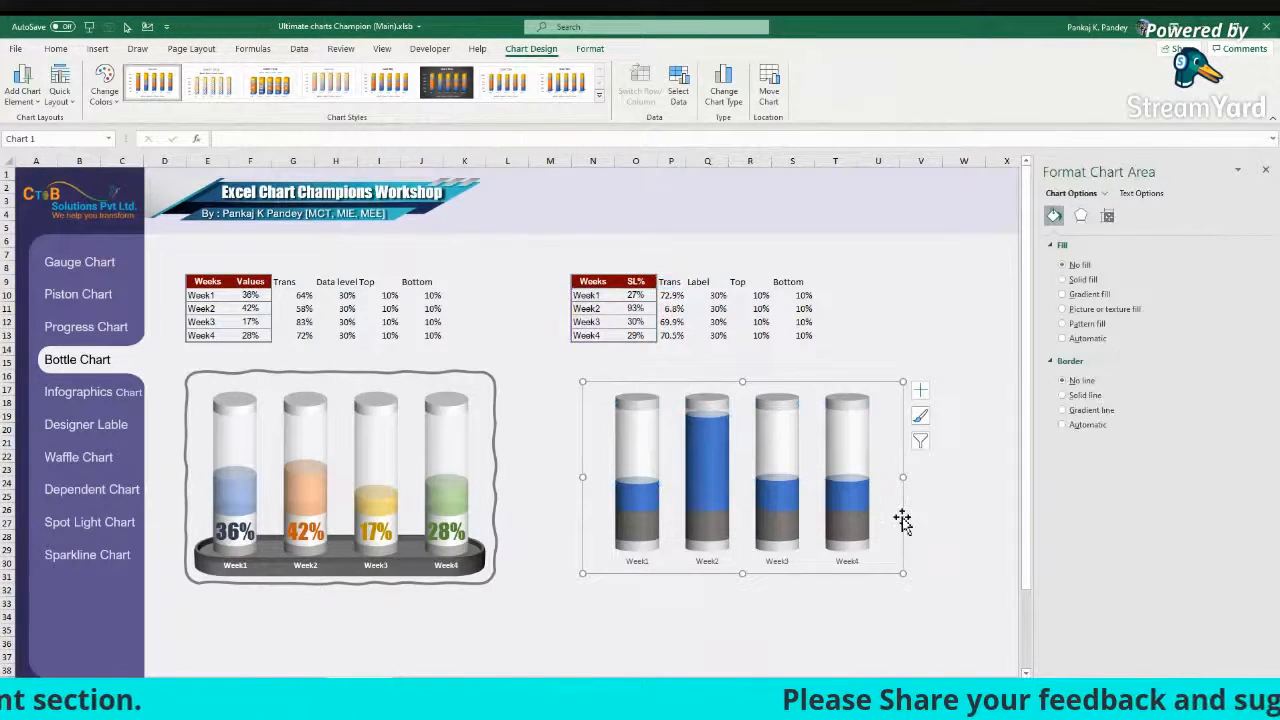
# Step: Fill the SL% series with a solid orange from the theme colours, trying a dark shade and settling on a light one
pyautogui.click(641, 511)
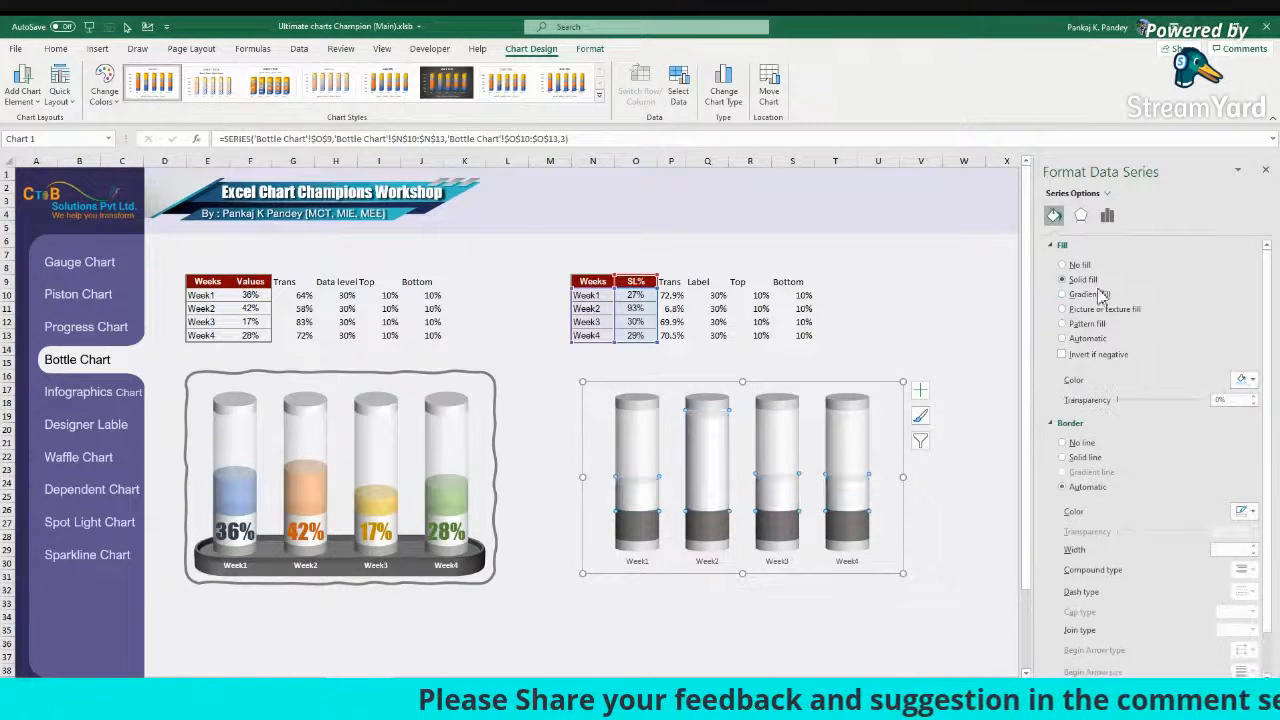
pyautogui.click(1243, 379)
pyautogui.click(1231, 461)
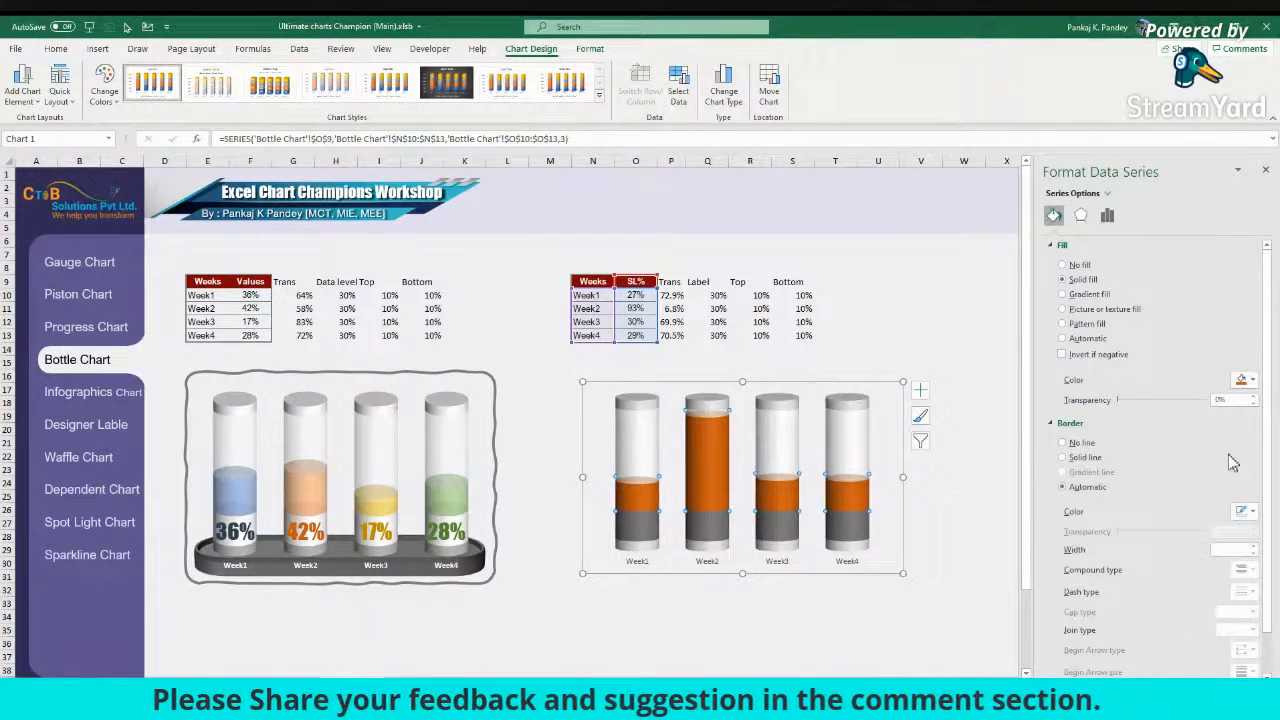
pyautogui.click(1250, 380)
pyautogui.click(1233, 458)
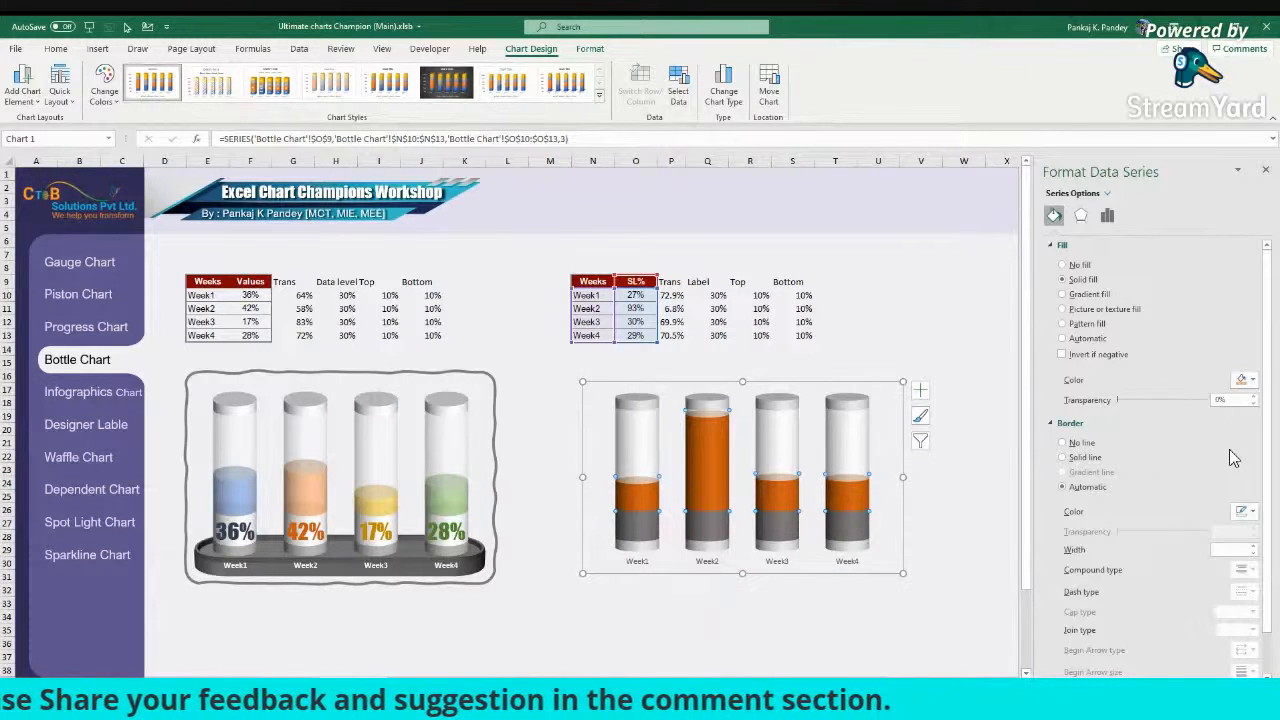
pyautogui.click(648, 494)
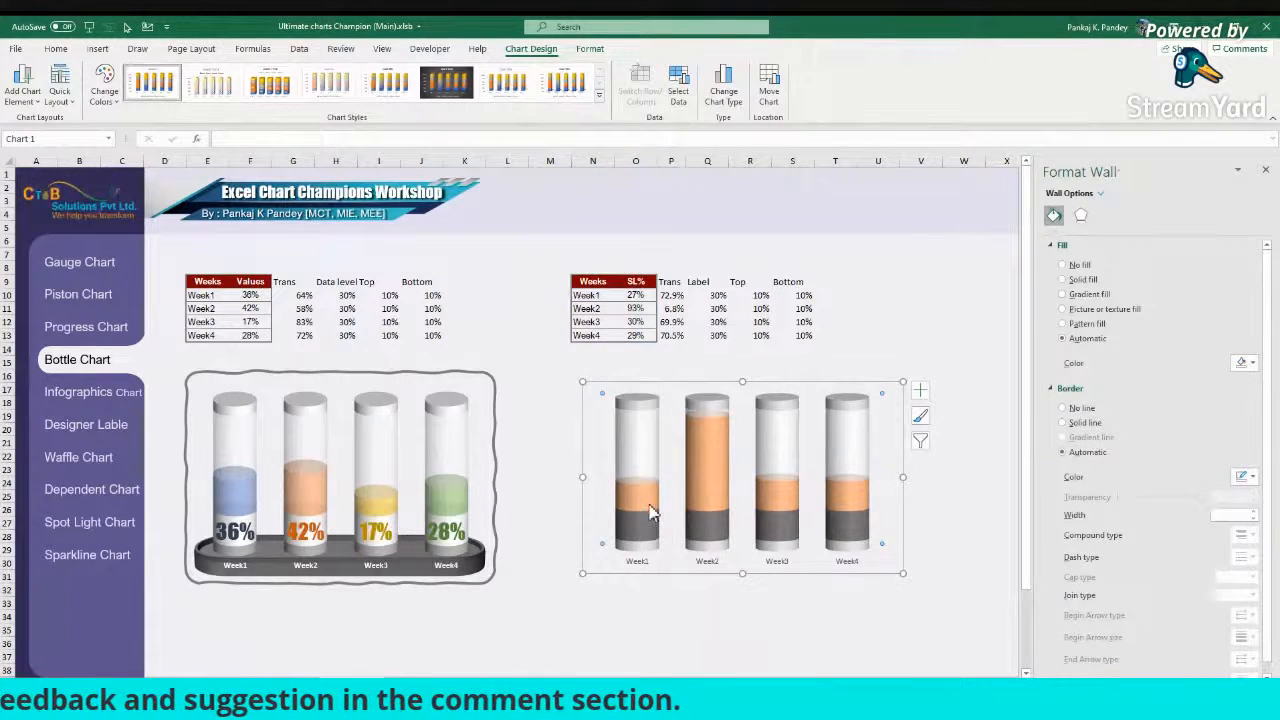
pyautogui.click(655, 512)
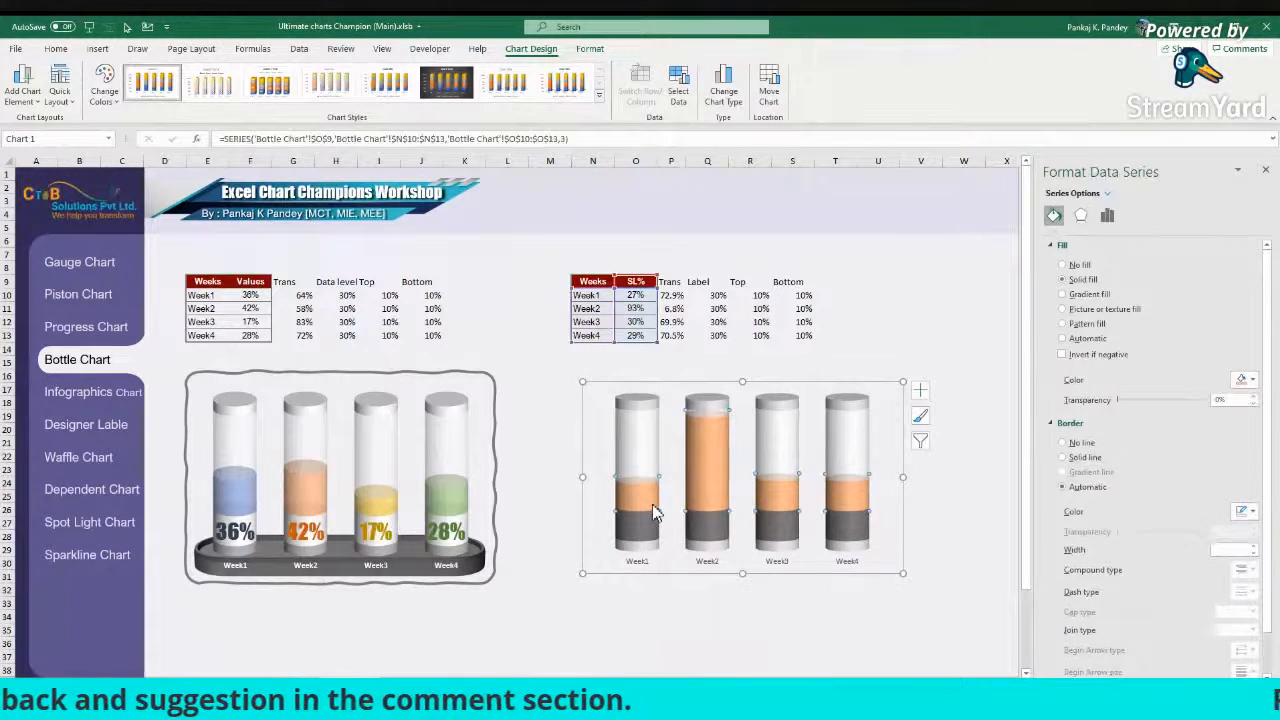
# Step: Fill only the Week2 point of the SL% series with light blue
pyautogui.click(1250, 380)
pyautogui.click(720, 483)
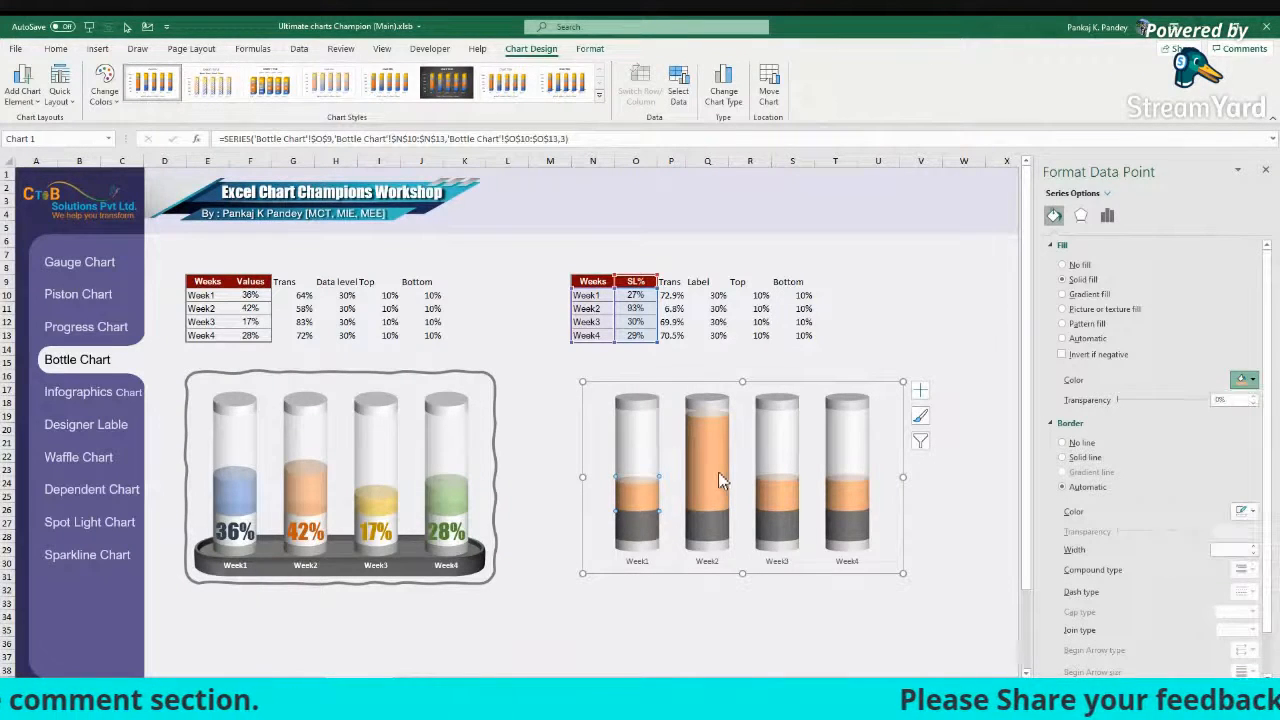
pyautogui.click(1250, 380)
pyautogui.click(1265, 455)
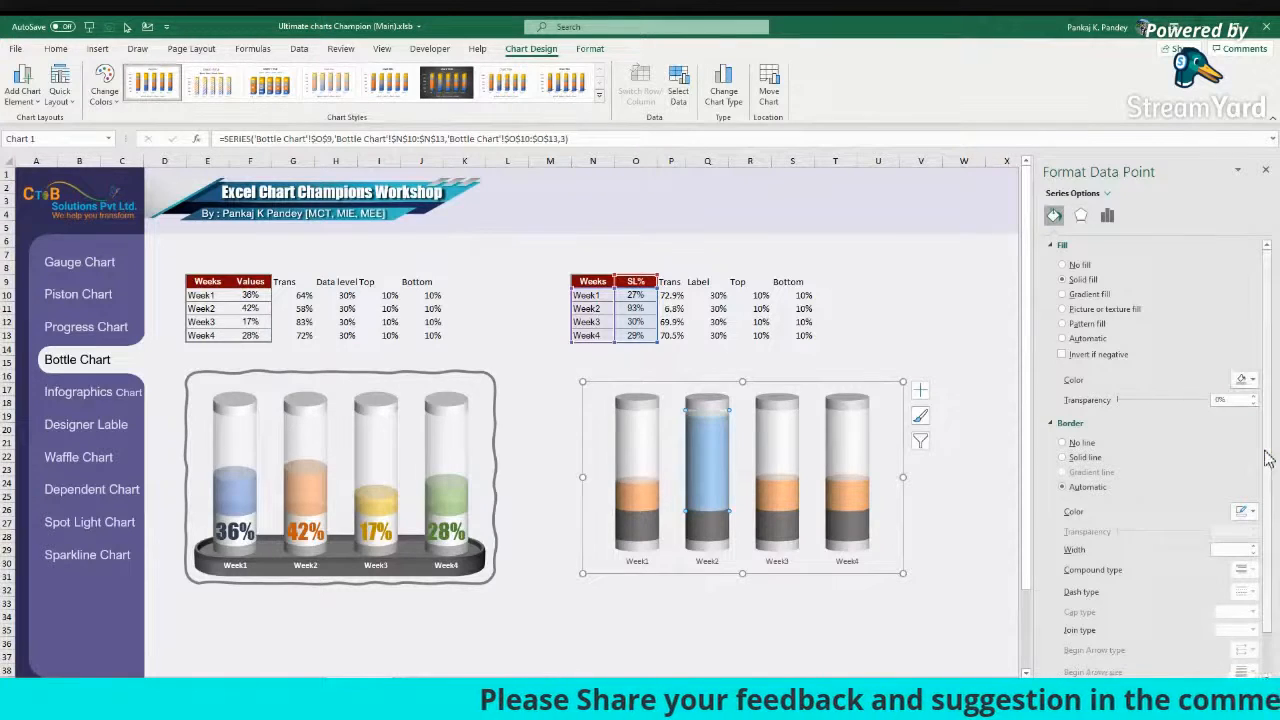
# Step: Fill the Week3 point of the SL% series with light green and the Week4 point with light gold
pyautogui.click(790, 506)
pyautogui.click(795, 508)
pyautogui.click(781, 498)
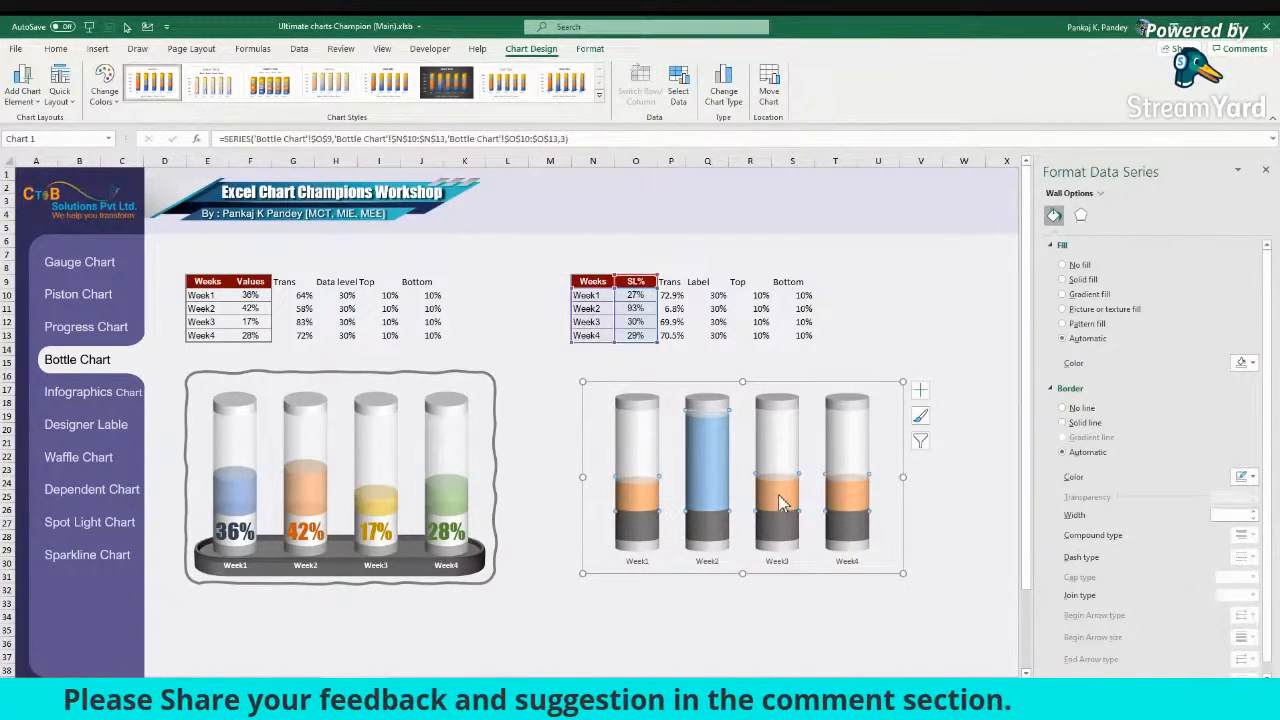
pyautogui.click(778, 494)
pyautogui.click(1252, 380)
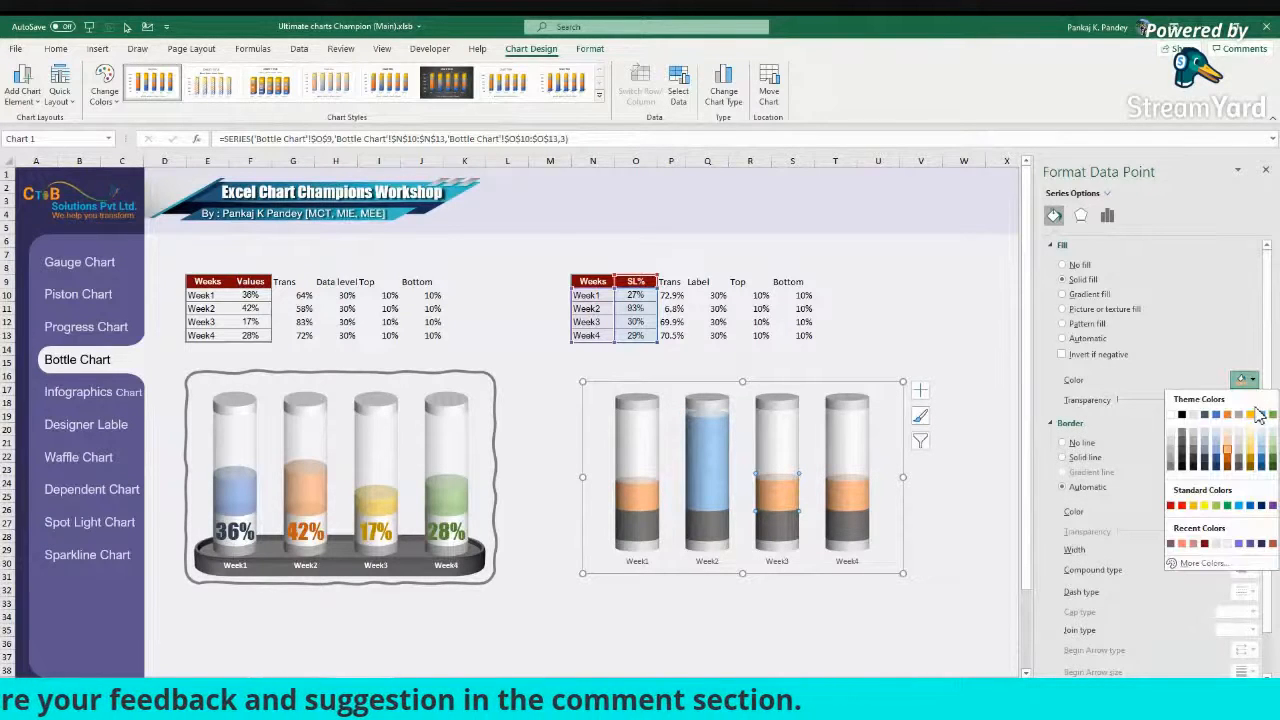
pyautogui.click(1273, 458)
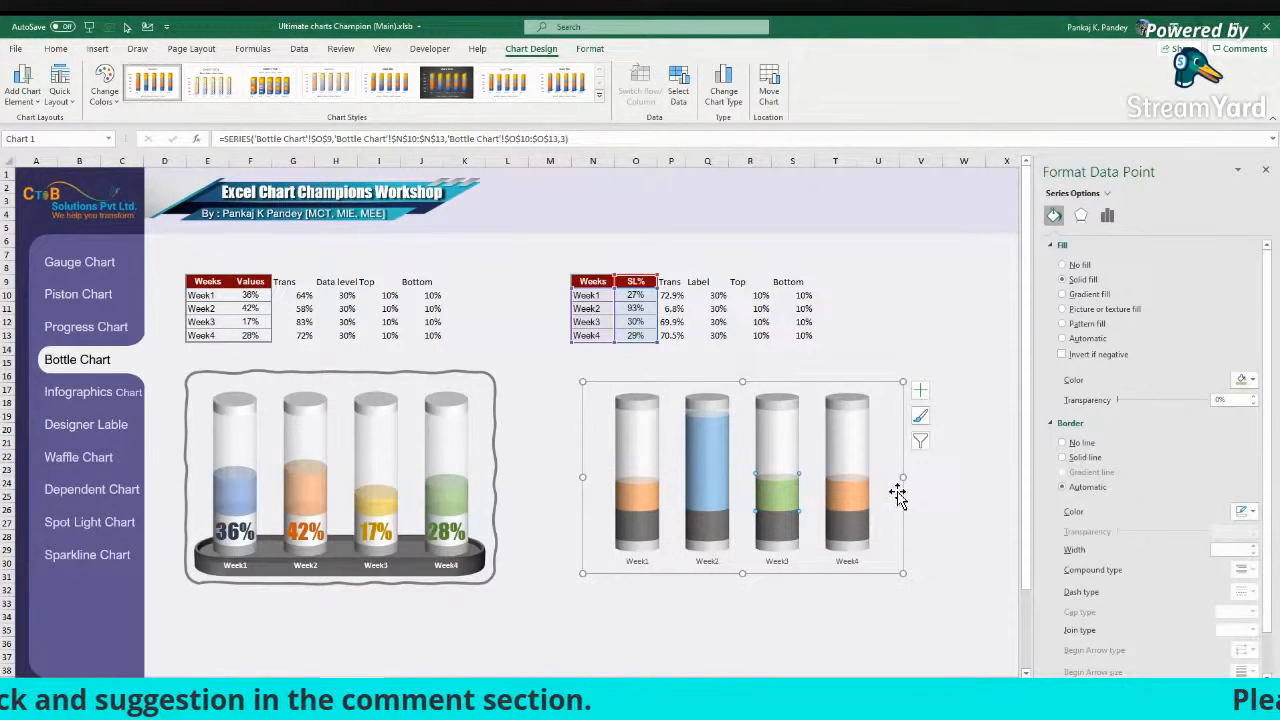
pyautogui.click(1252, 380)
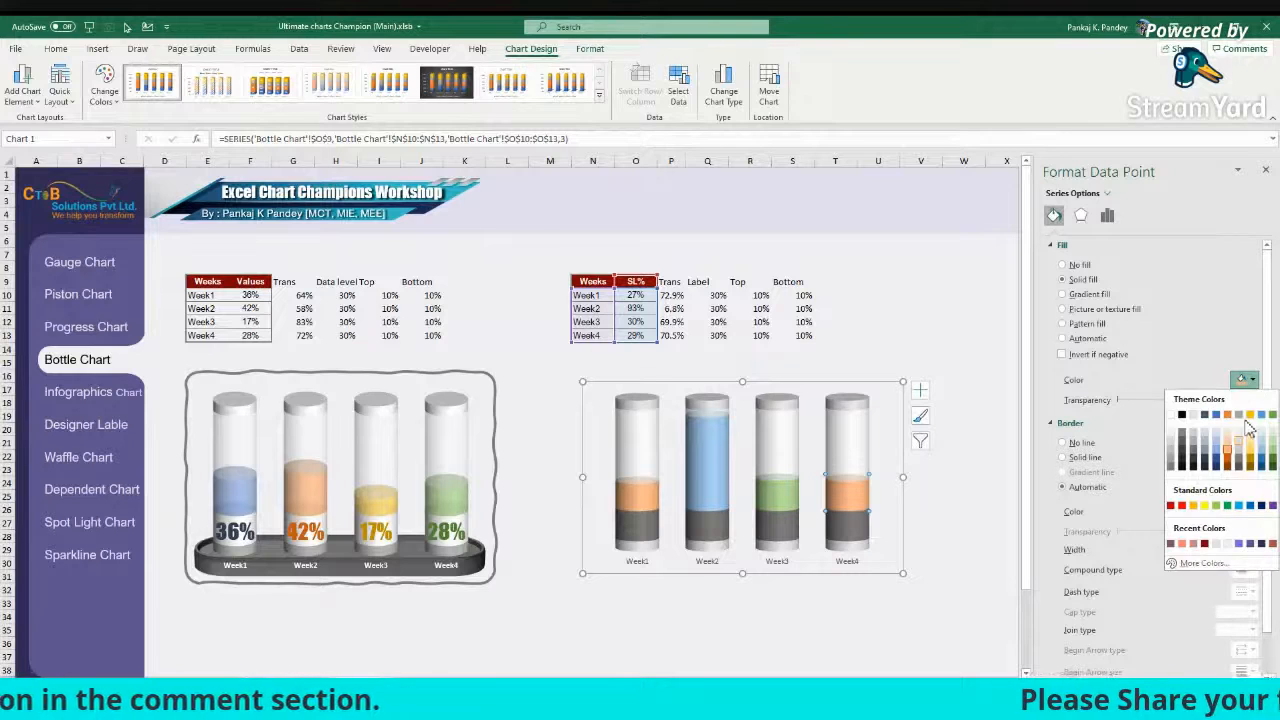
pyautogui.click(1255, 458)
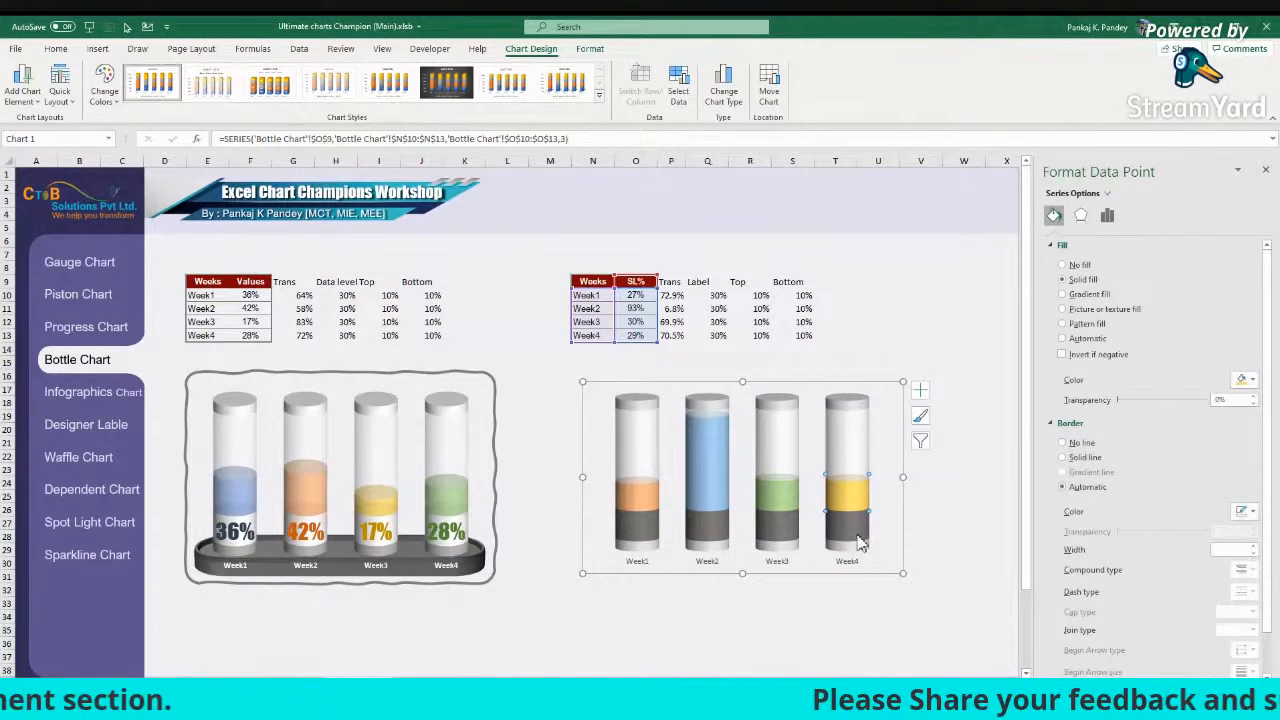
# Step: Deselect the chart and recalculate the sheet several times to test the cylinders with fresh weekly values
pyautogui.click(922, 516)
pyautogui.press('F9')
pyautogui.press('F9')
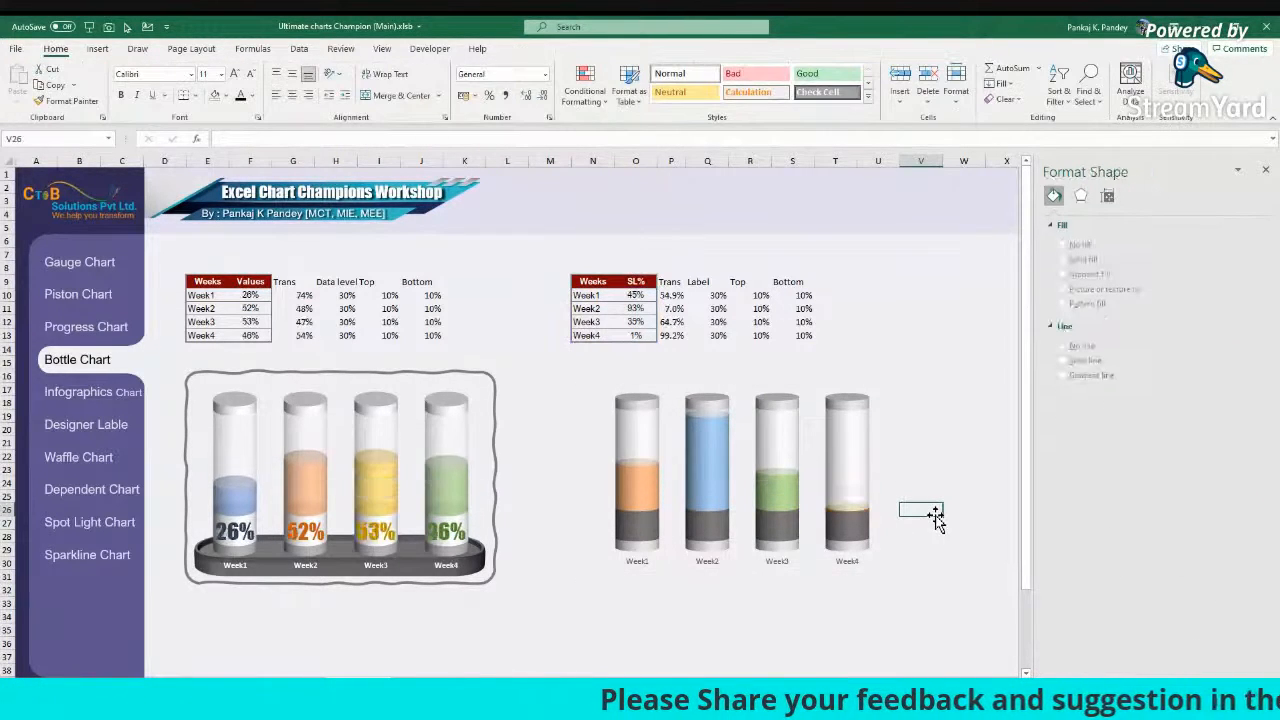
pyautogui.press('F9')
pyautogui.press('F9')
pyautogui.press('F9')
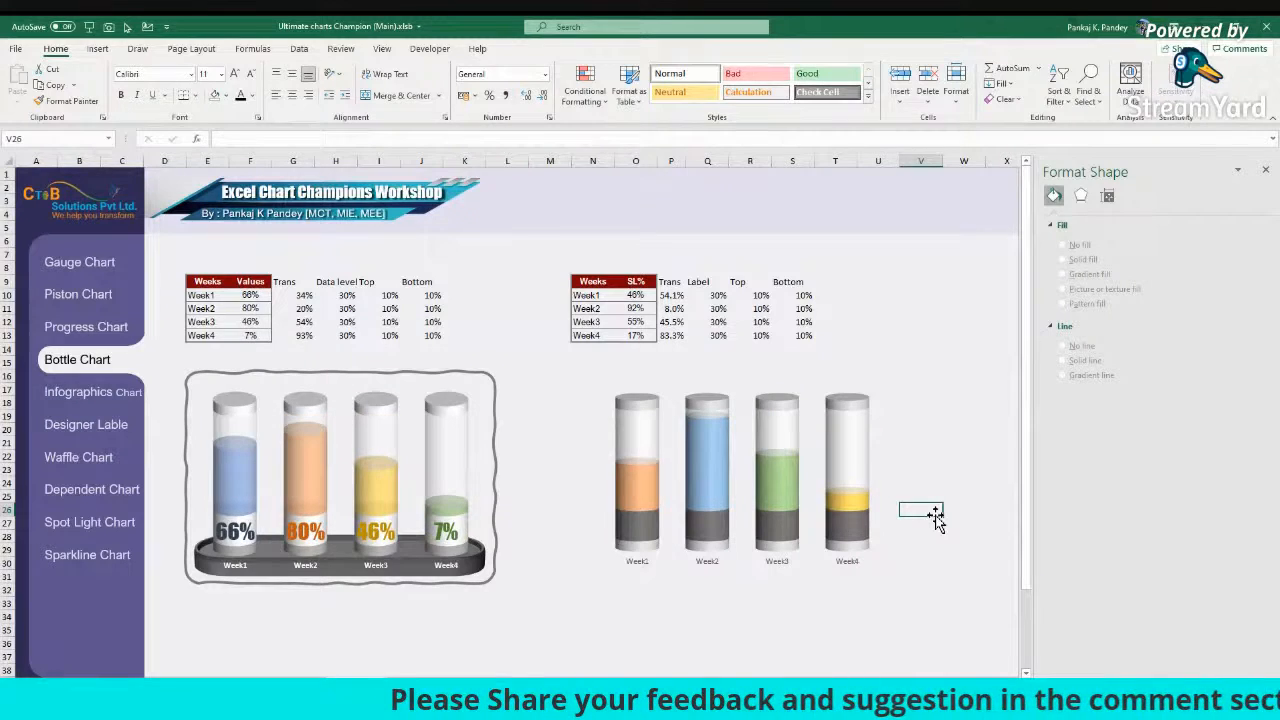
# Step: Try data labels on the coloured SL% series with several recalculated value sets, and remove them
pyautogui.click(845, 540)
pyautogui.rightClick(846, 540)
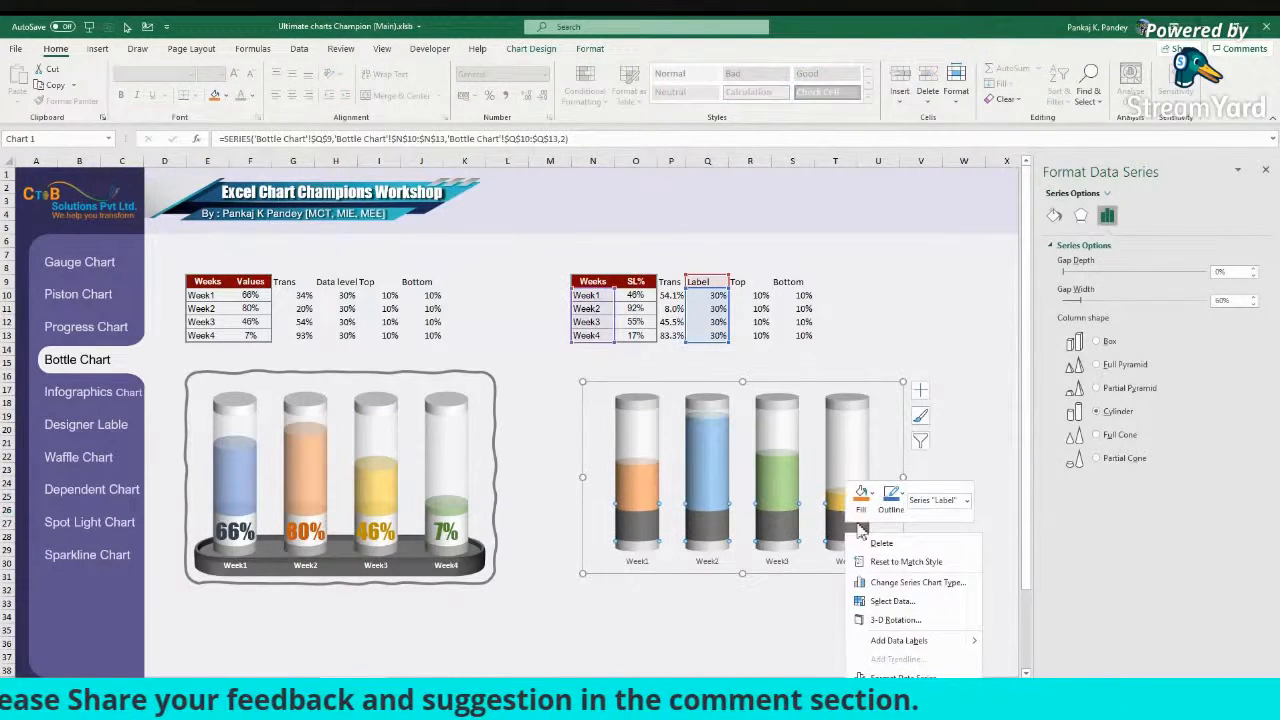
pyautogui.click(743, 466)
pyautogui.rightClick(779, 474)
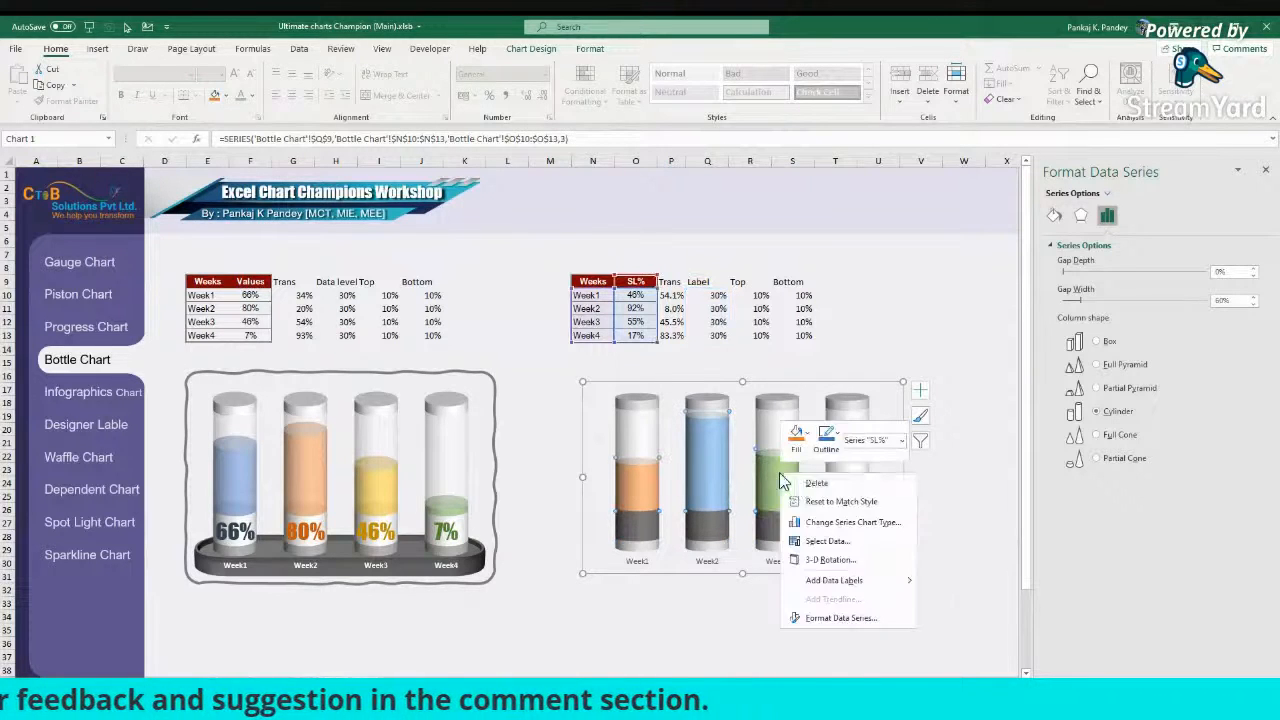
pyautogui.click(834, 580)
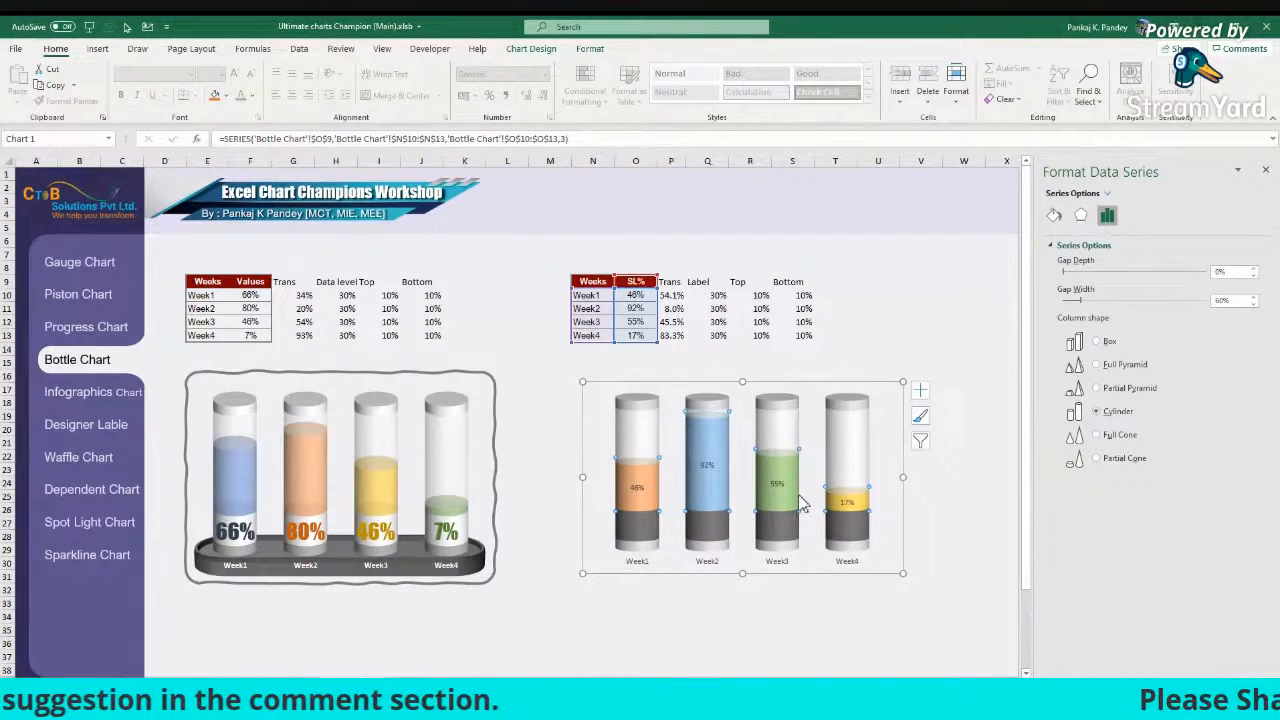
pyautogui.press('F9')
pyautogui.press('F9')
pyautogui.press('F9')
pyautogui.press('F9')
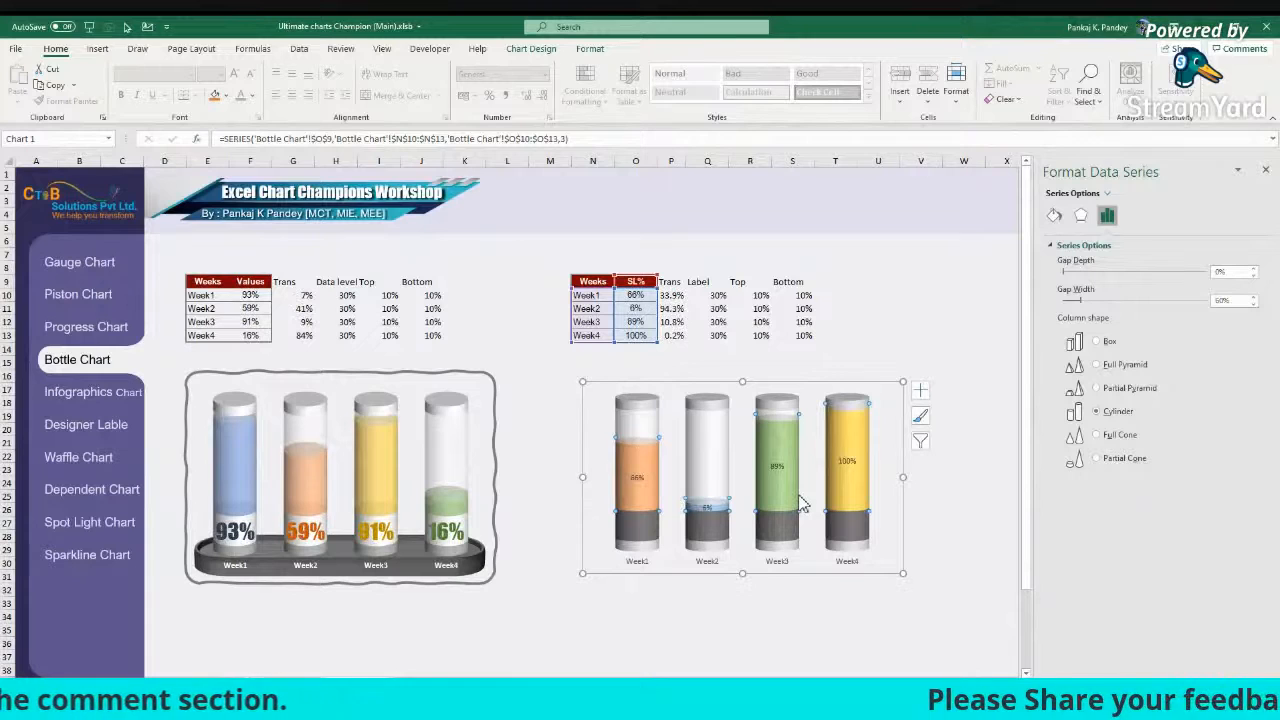
pyautogui.click(778, 467)
pyautogui.press('Delete')
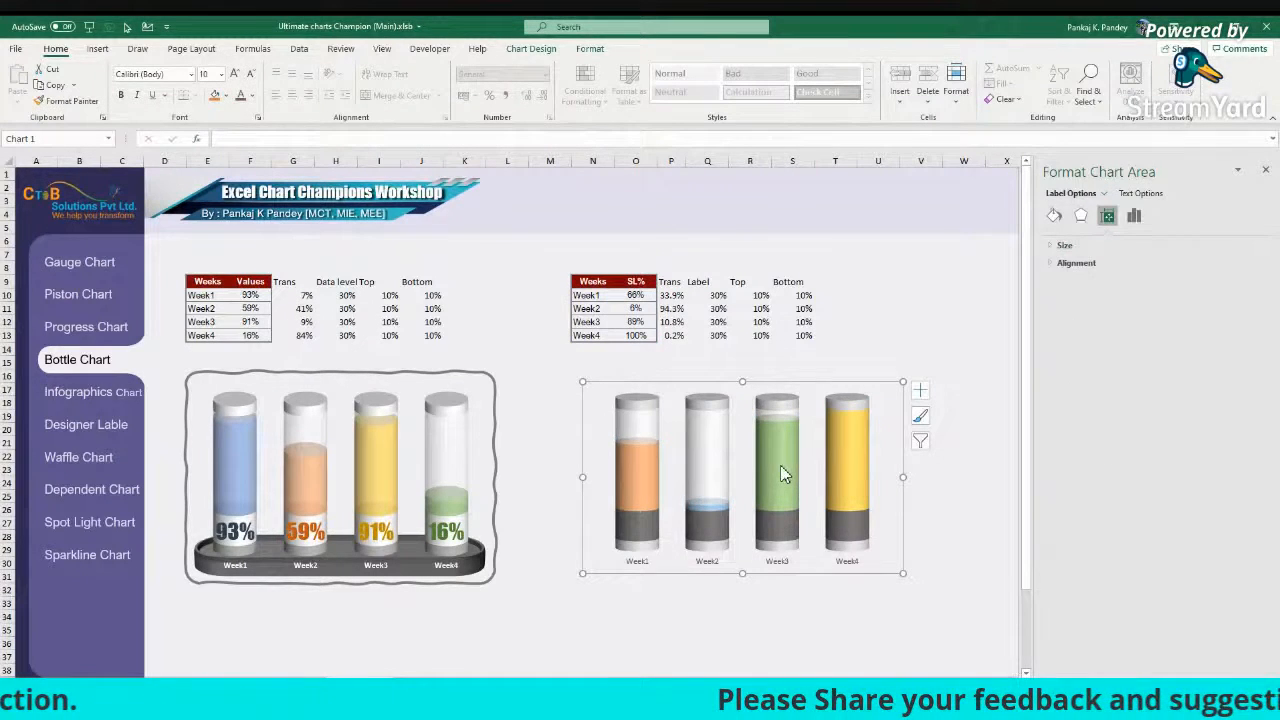
# Step: Add data labels to the dark grey Label series
pyautogui.click(843, 527)
pyautogui.rightClick(843, 527)
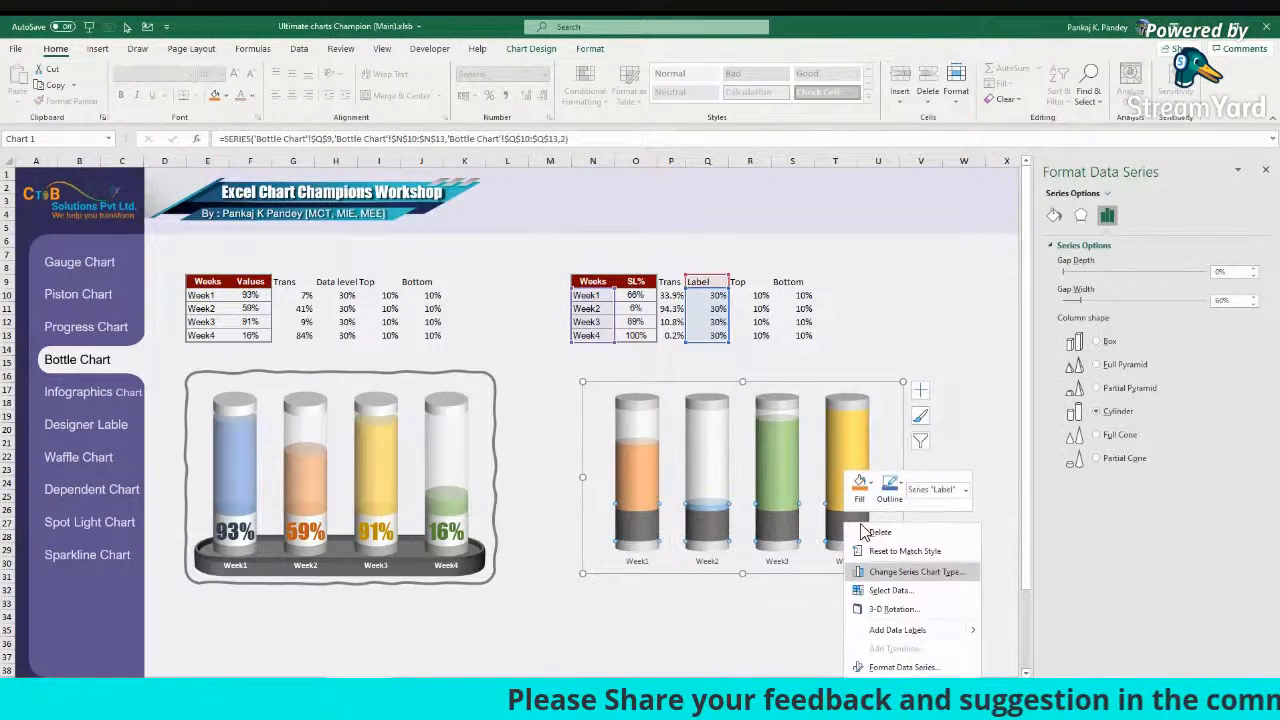
pyautogui.click(1014, 630)
# Step: Format the Label series data labels in the Impact font at size 20
pyautogui.click(848, 526)
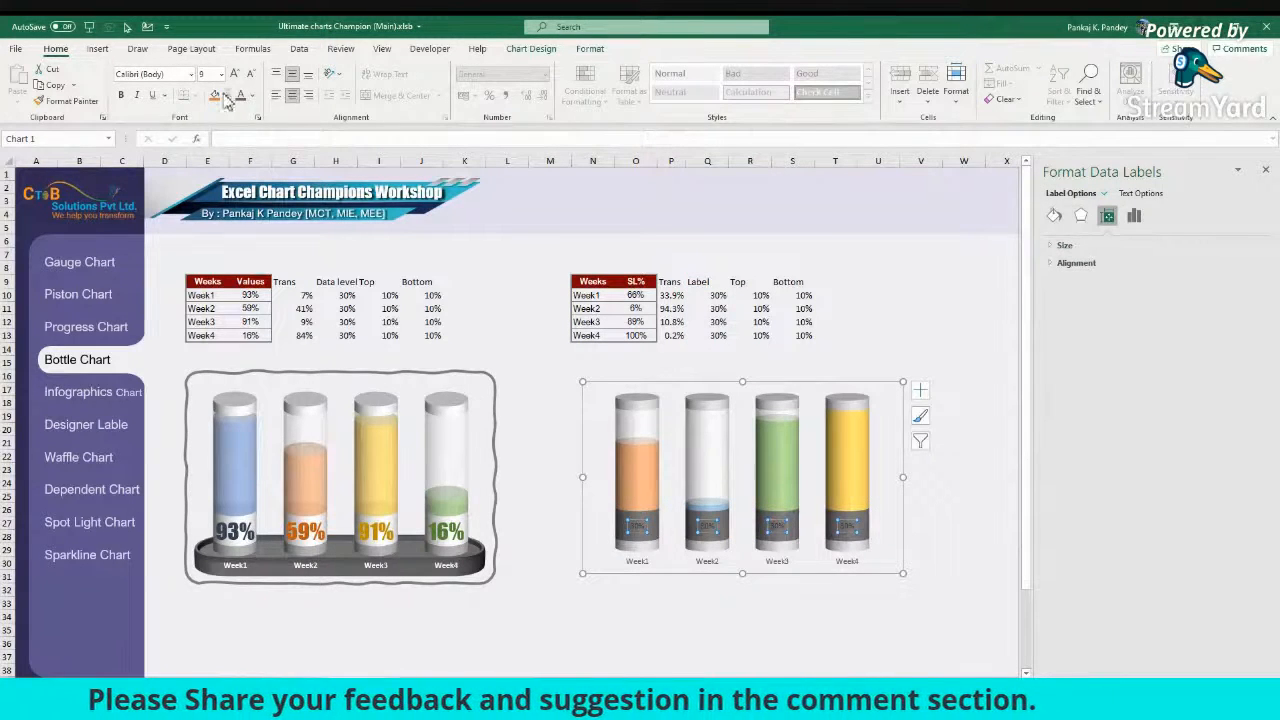
pyautogui.click(191, 74)
pyautogui.click(145, 170)
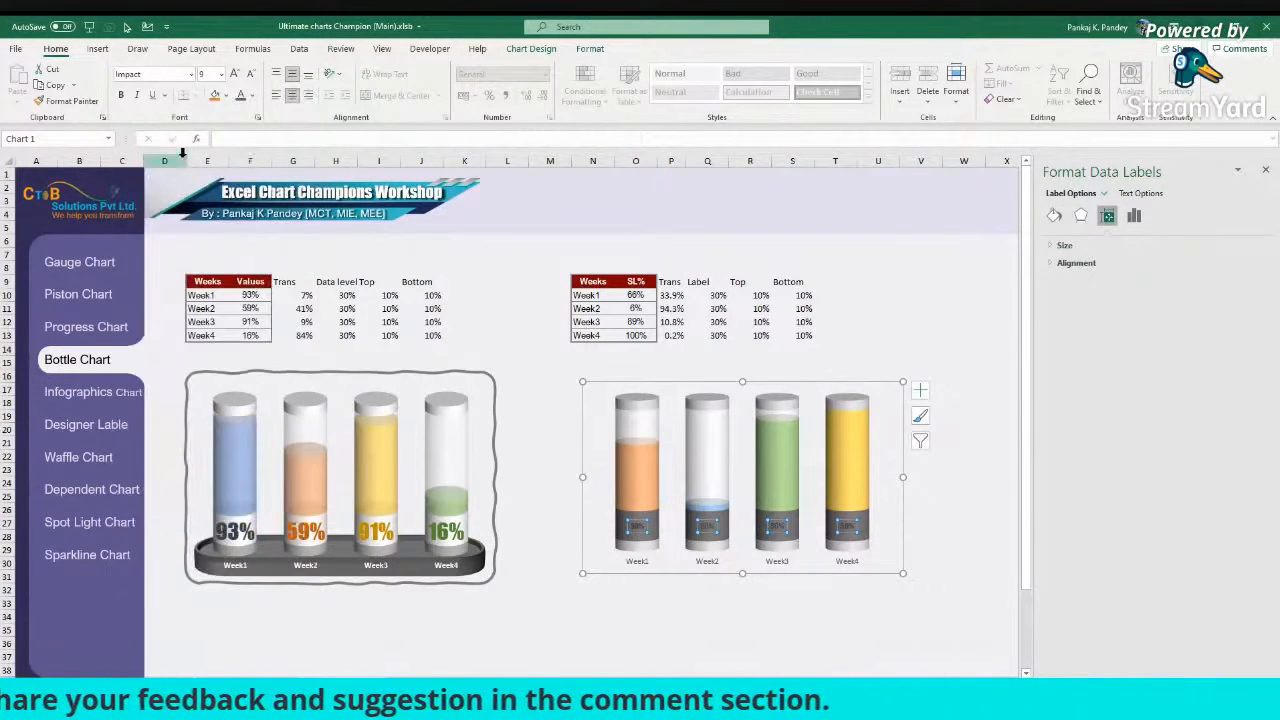
pyautogui.click(221, 74)
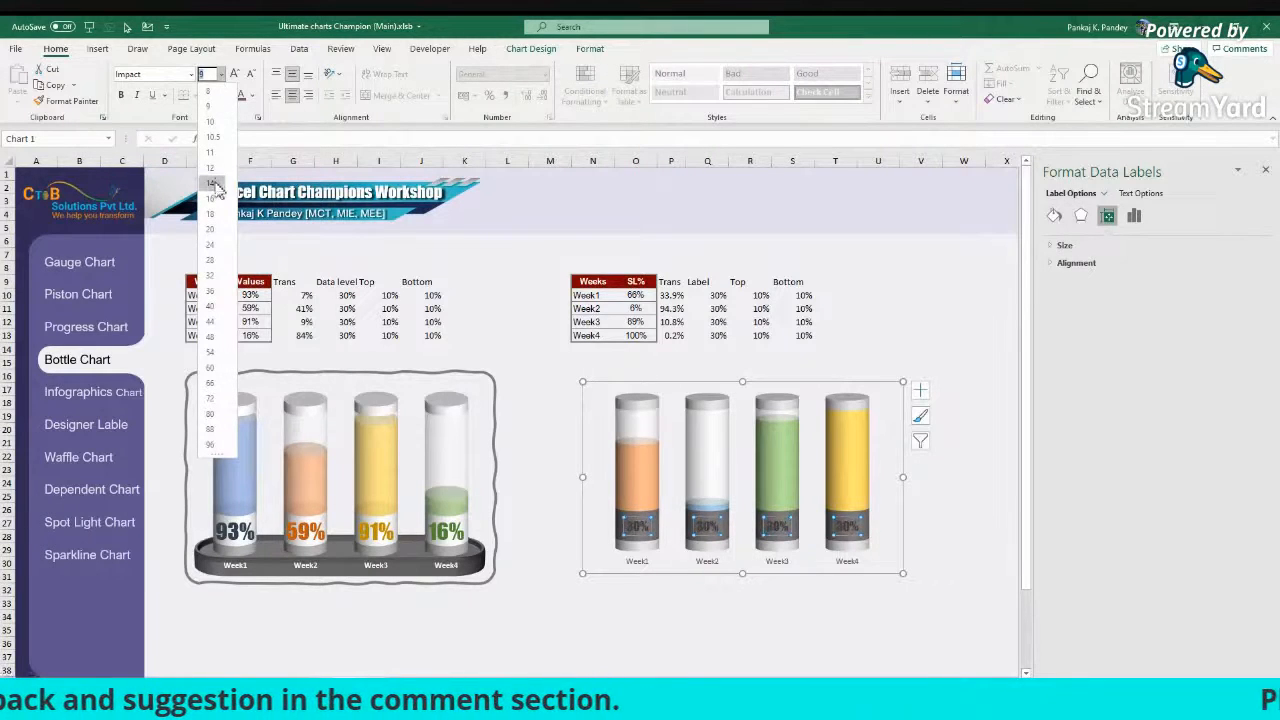
pyautogui.click(212, 231)
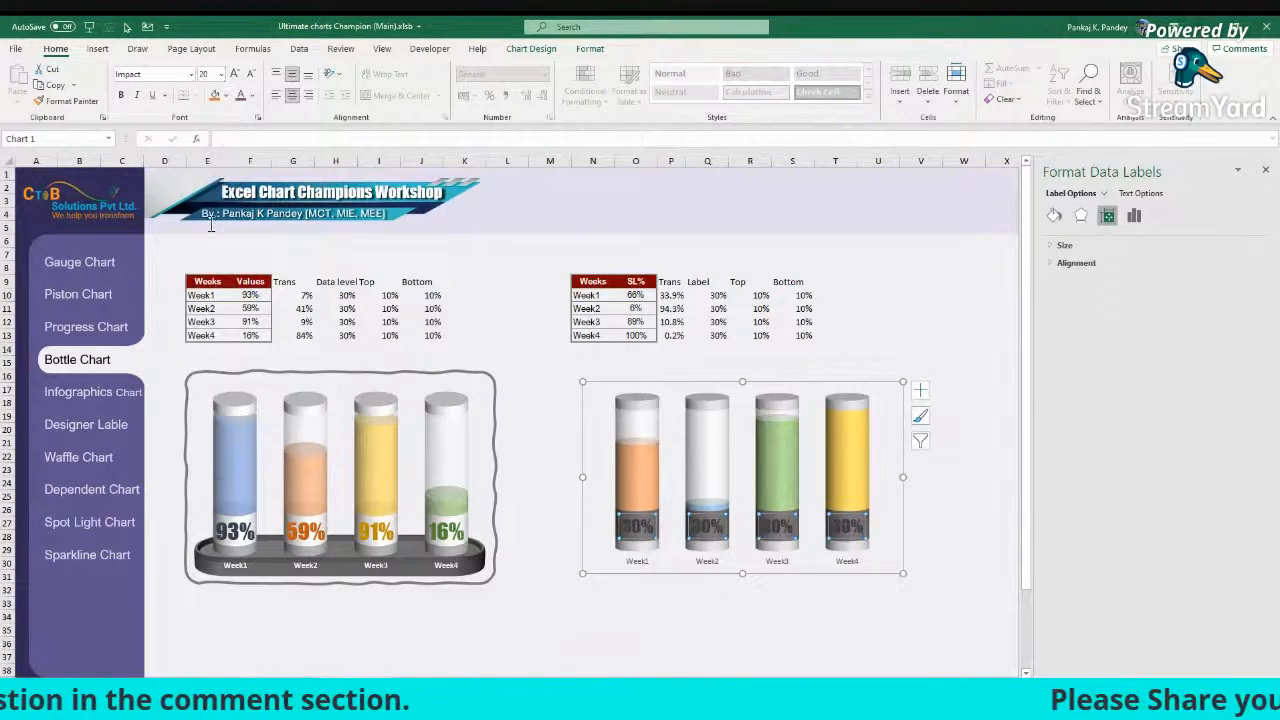
# Step: Colour the Label series data labels white, first the Week1 label and then all four
pyautogui.click(647, 538)
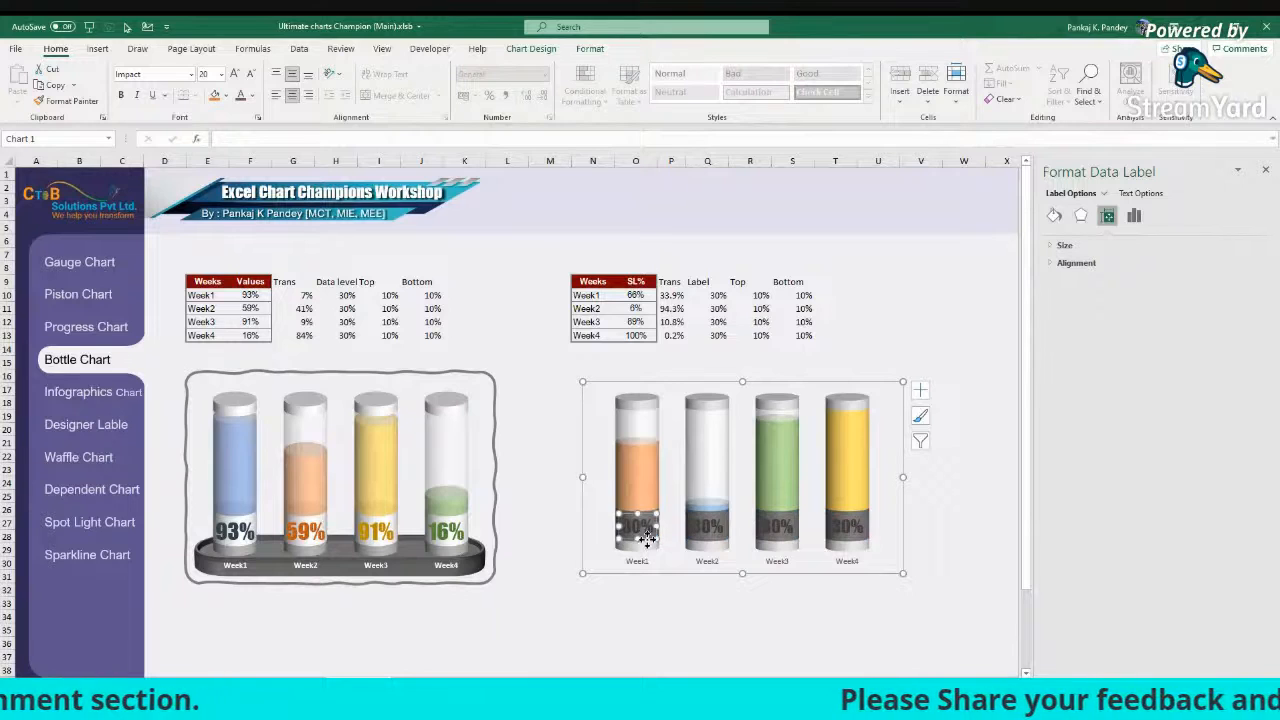
pyautogui.click(251, 96)
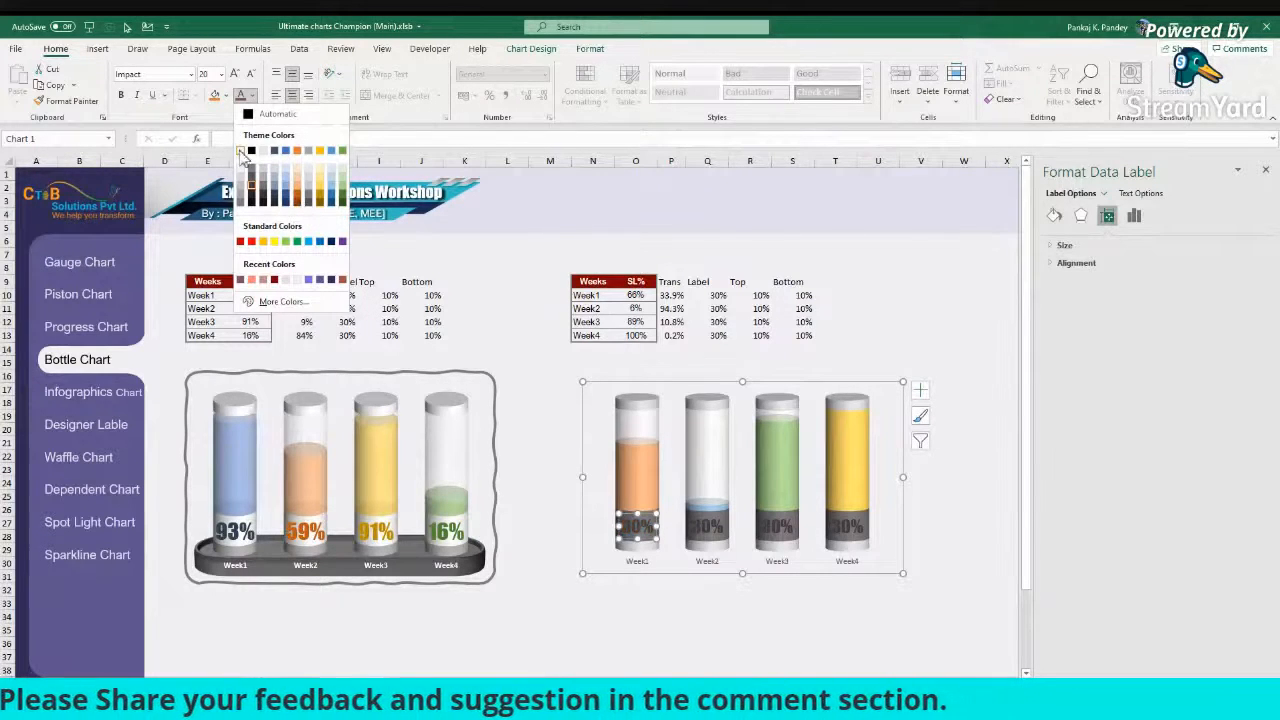
pyautogui.click(240, 150)
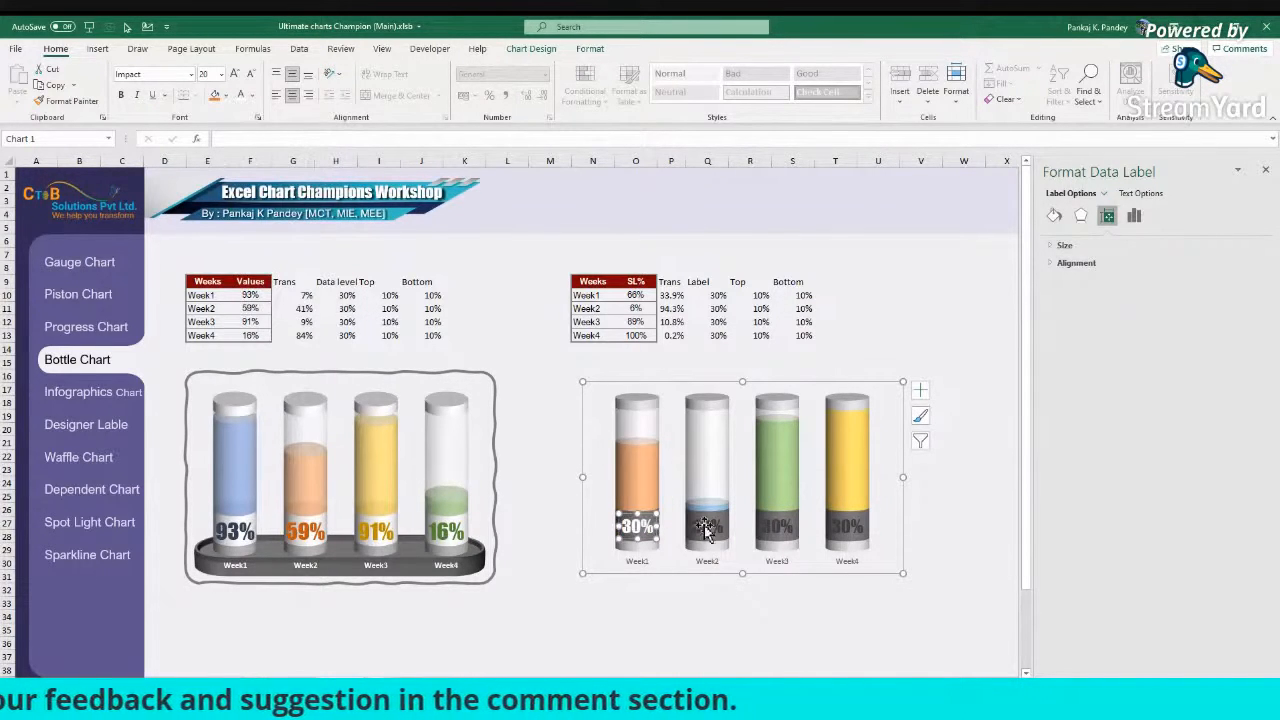
pyautogui.press('Escape')
pyautogui.press('Escape')
pyautogui.click(787, 530)
pyautogui.click(787, 530)
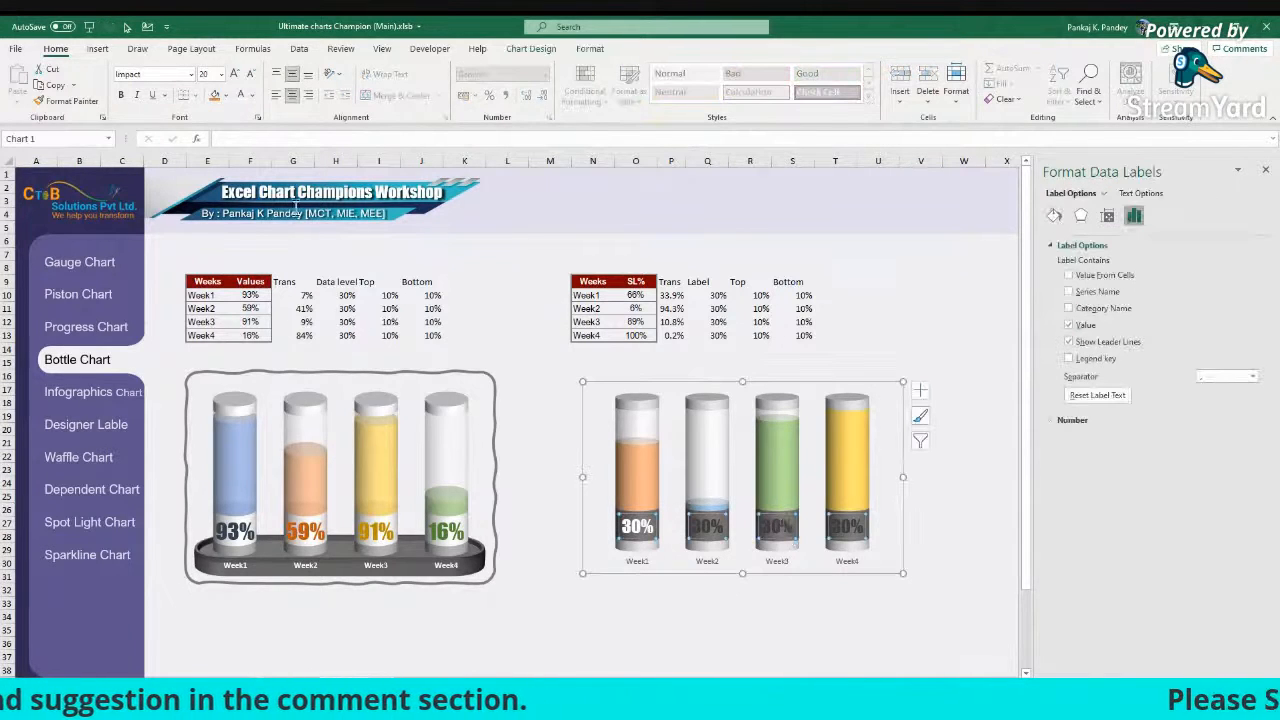
pyautogui.click(240, 95)
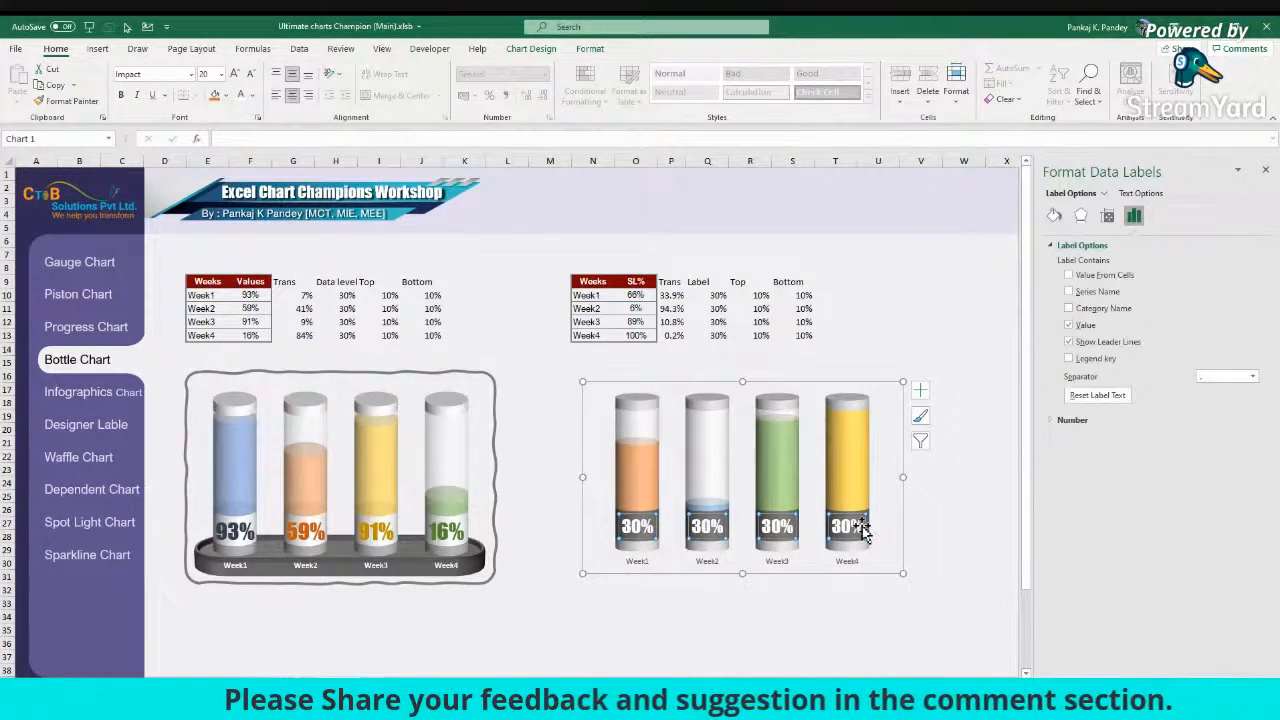
# Step: Make the data labels show values from the SL% cells O10:O13 instead of the series' own value
pyautogui.click(1068, 325)
pyautogui.click(1070, 276)
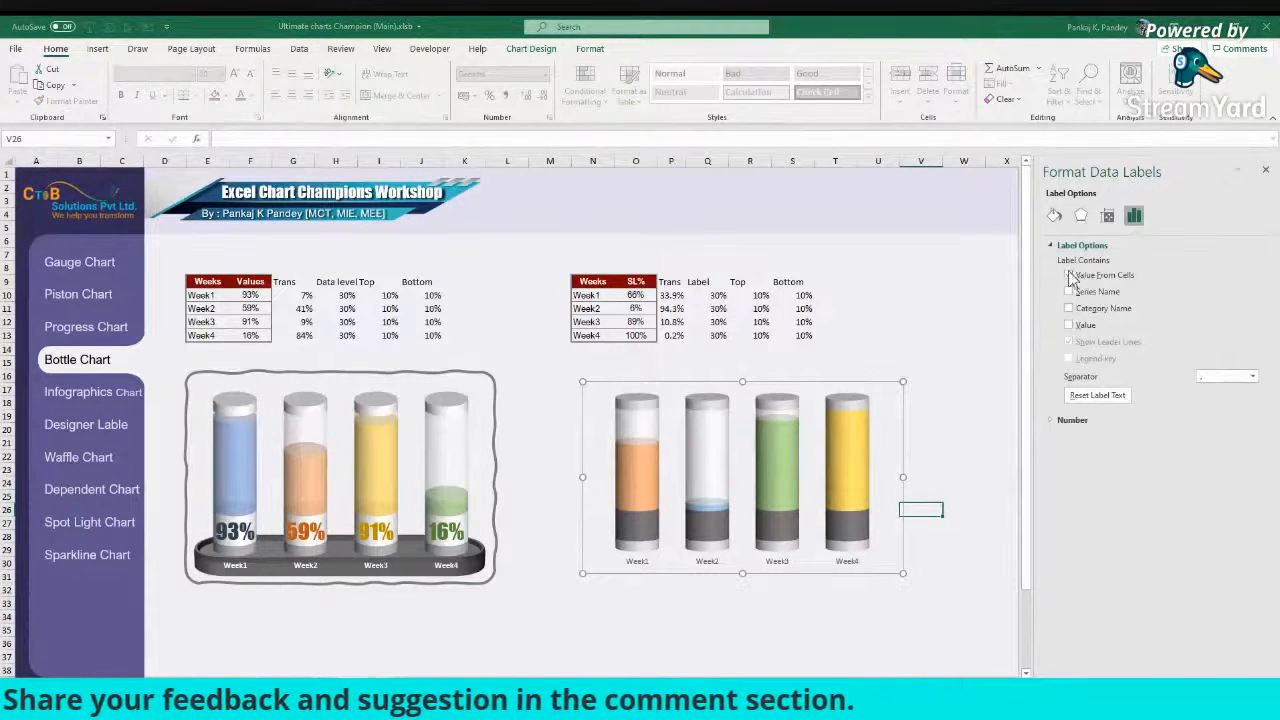
pyautogui.moveTo(636, 296); pyautogui.dragTo(636, 335)
pyautogui.press('Return')
pyautogui.click(912, 549)
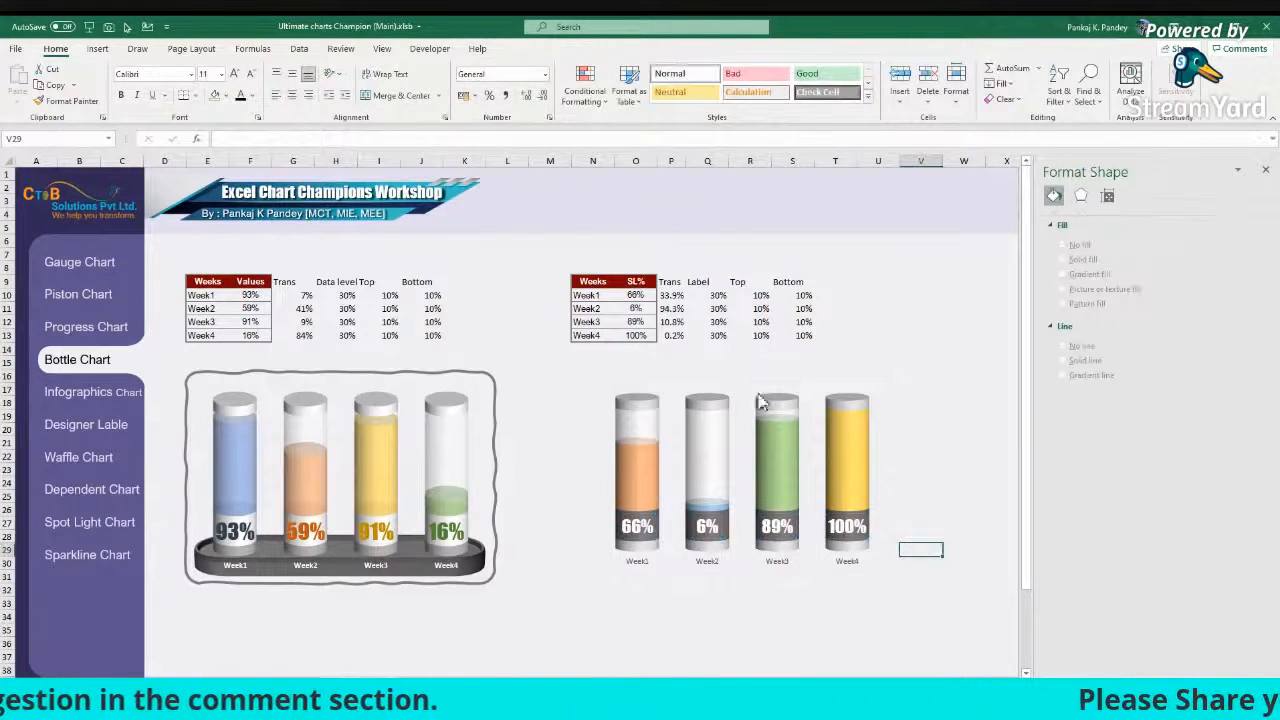
# Step: Recalculate the sheet repeatedly to check that the cylinders and their linked labels follow the SL% values
pyautogui.click(642, 361)
pyautogui.press('F9')
pyautogui.press('F9')
pyautogui.press('F9')
pyautogui.press('F9')
pyautogui.press('F9')
pyautogui.press('F9')
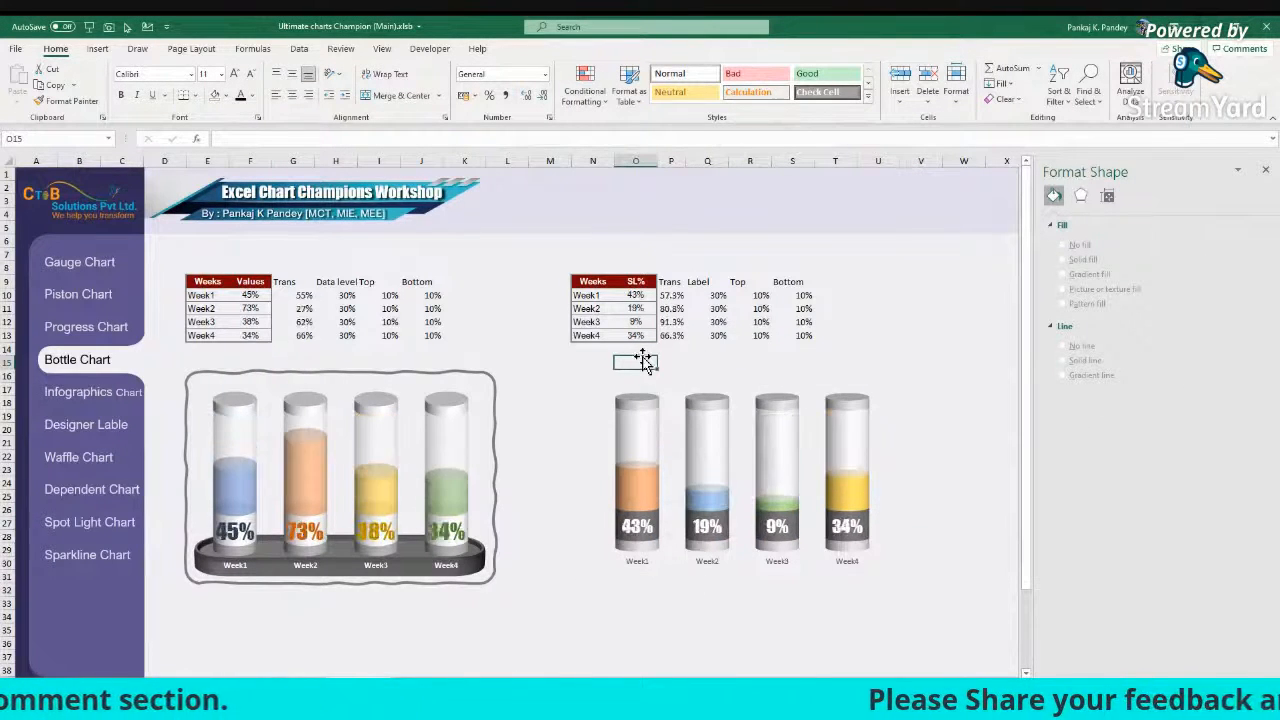
# Step: Recalculate the sheet several more times to compare the cylinder fills and percentage labels with the changing weekly values
pyautogui.press('F9')
pyautogui.press('F9')
pyautogui.press('F9')
pyautogui.press('F9')
pyautogui.press('F9')
pyautogui.press('F9')
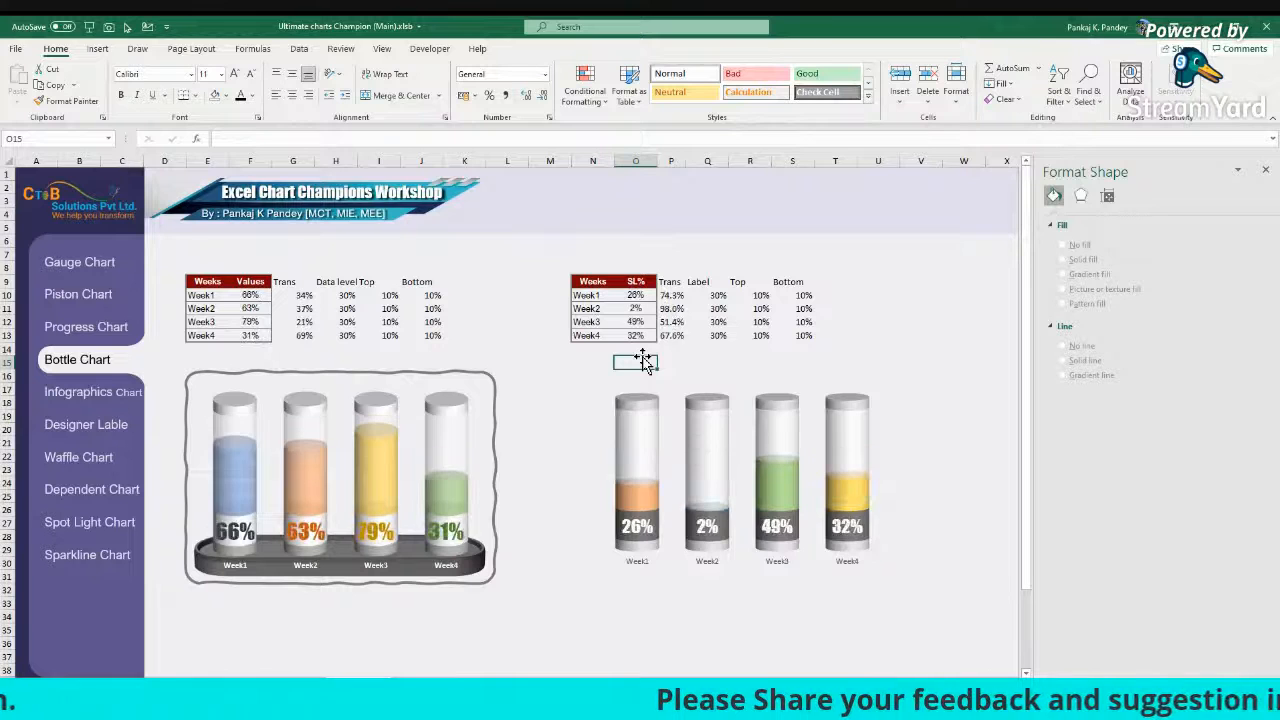
pyautogui.press('F9')
pyautogui.press('F9')
pyautogui.press('F9')
pyautogui.press('F9')
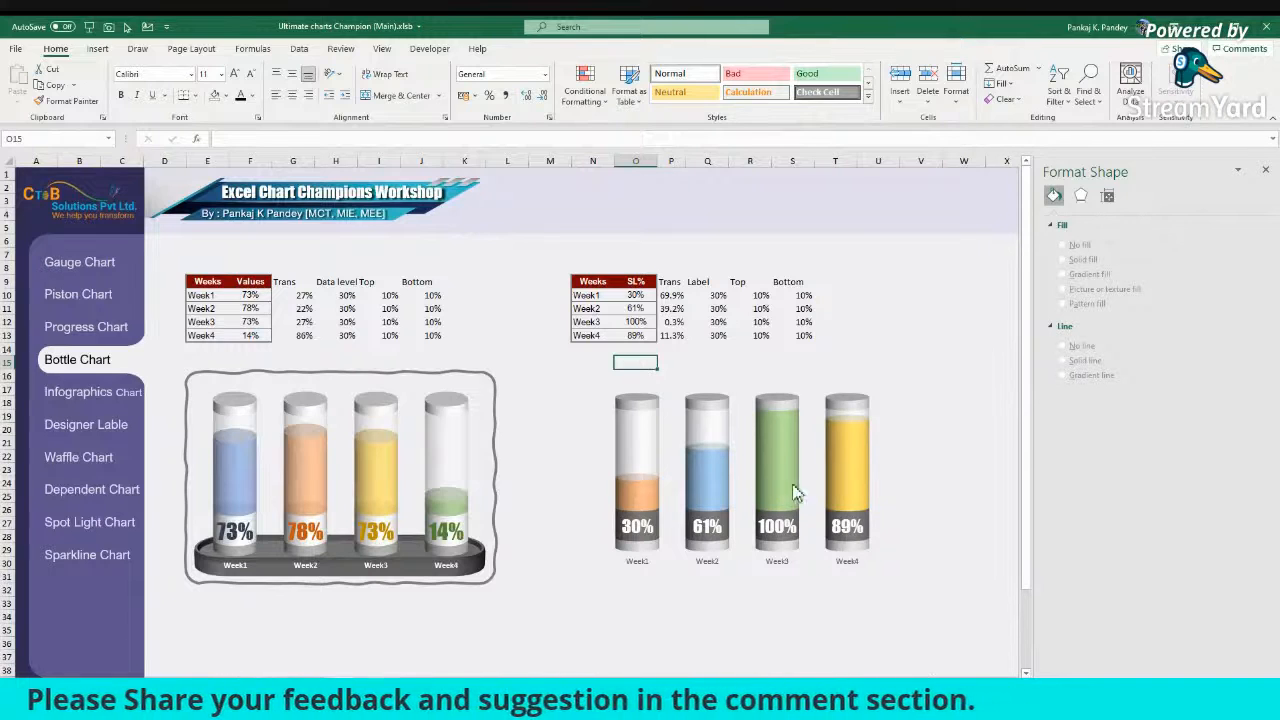
# Step: Set the Y rotation of the new bottle chart's plot area to 15°
pyautogui.click(889, 448)
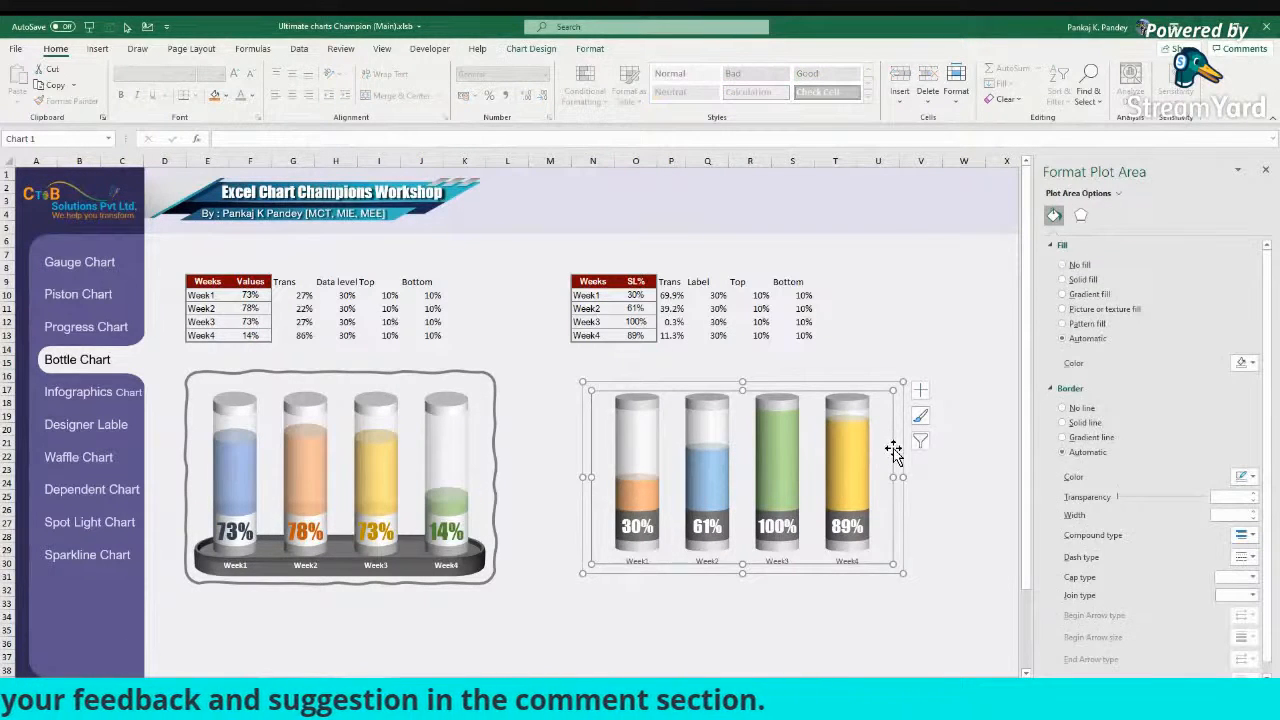
pyautogui.click(1080, 215)
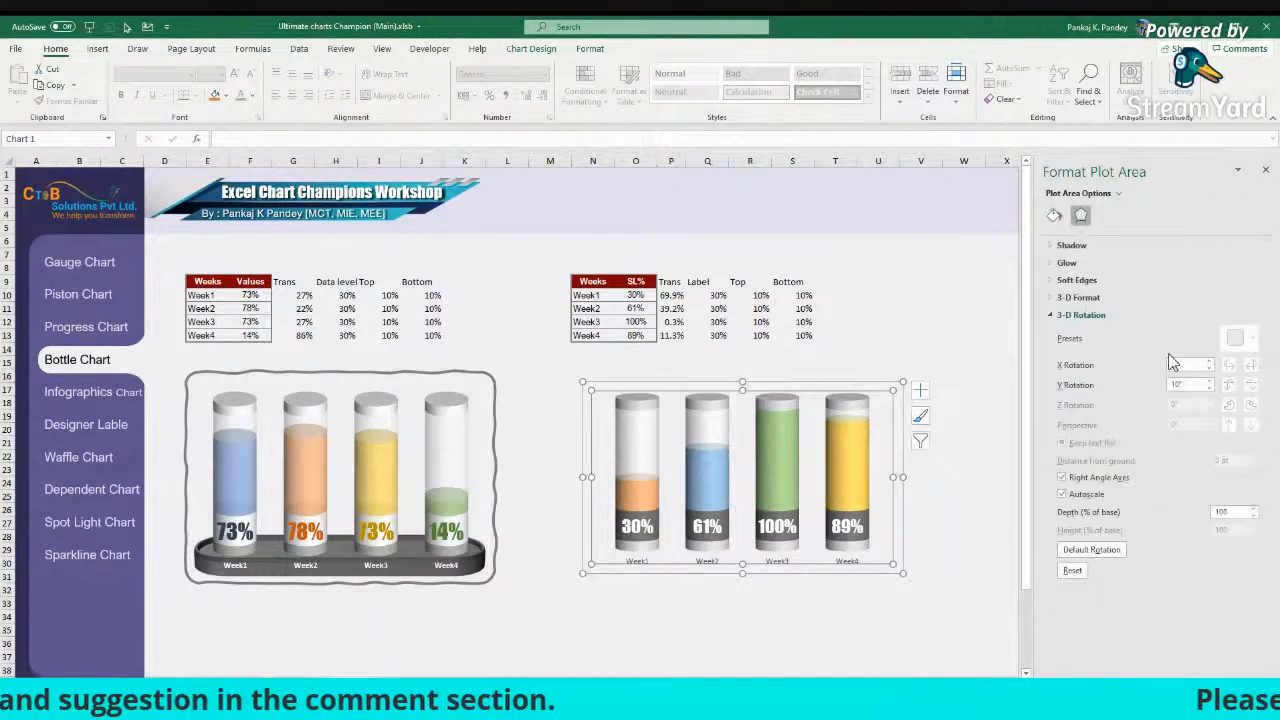
pyautogui.click(1210, 389)
pyautogui.click(1210, 383)
pyautogui.click(1210, 383)
pyautogui.click(1210, 389)
pyautogui.moveTo(1188, 385); pyautogui.dragTo(1150, 374)
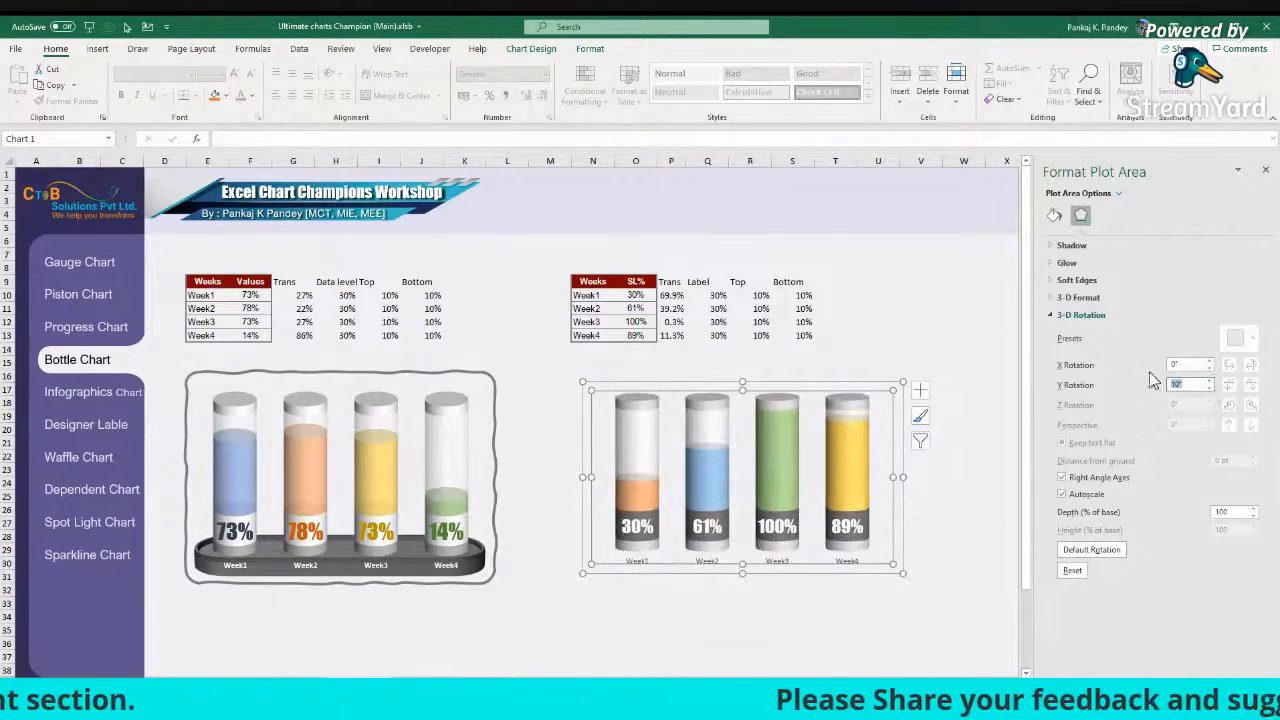
pyautogui.write('15')
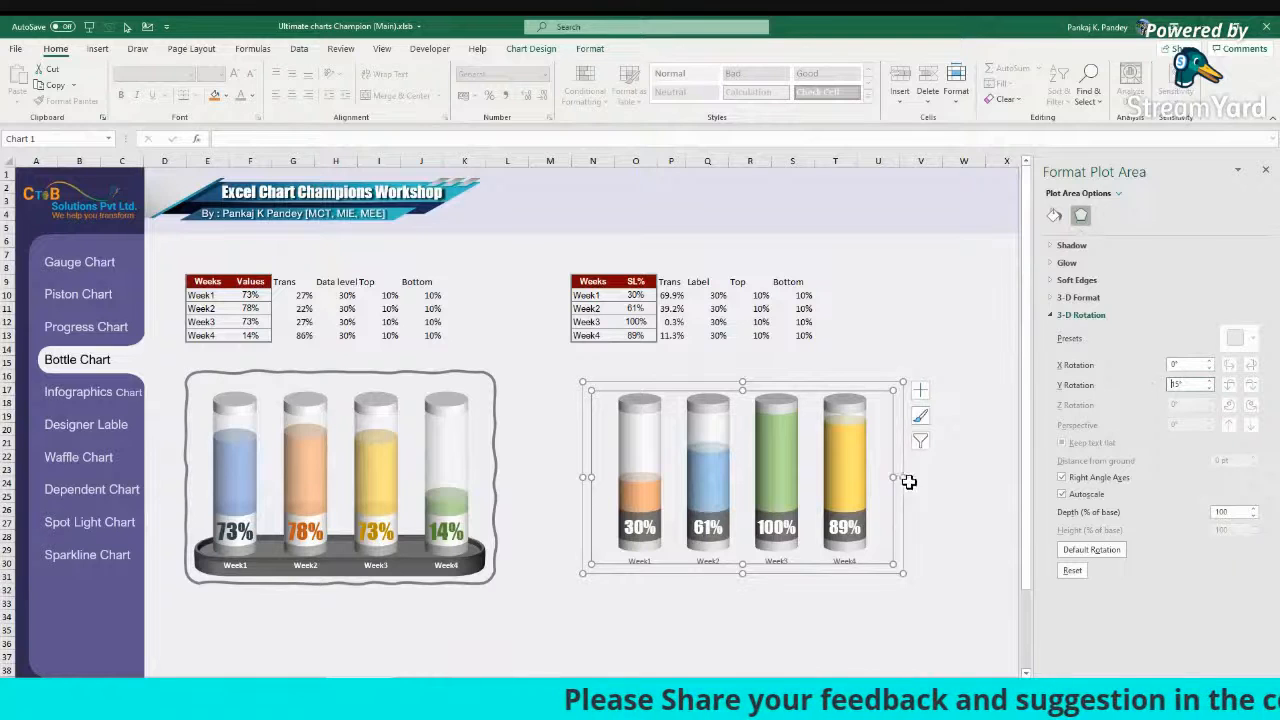
# Step: Widen the plot area on both sides so it fills the width of the bottle chart
pyautogui.moveTo(896, 477); pyautogui.dragTo(903, 477)
pyautogui.moveTo(590, 477); pyautogui.dragTo(582, 478)
pyautogui.click(963, 496)
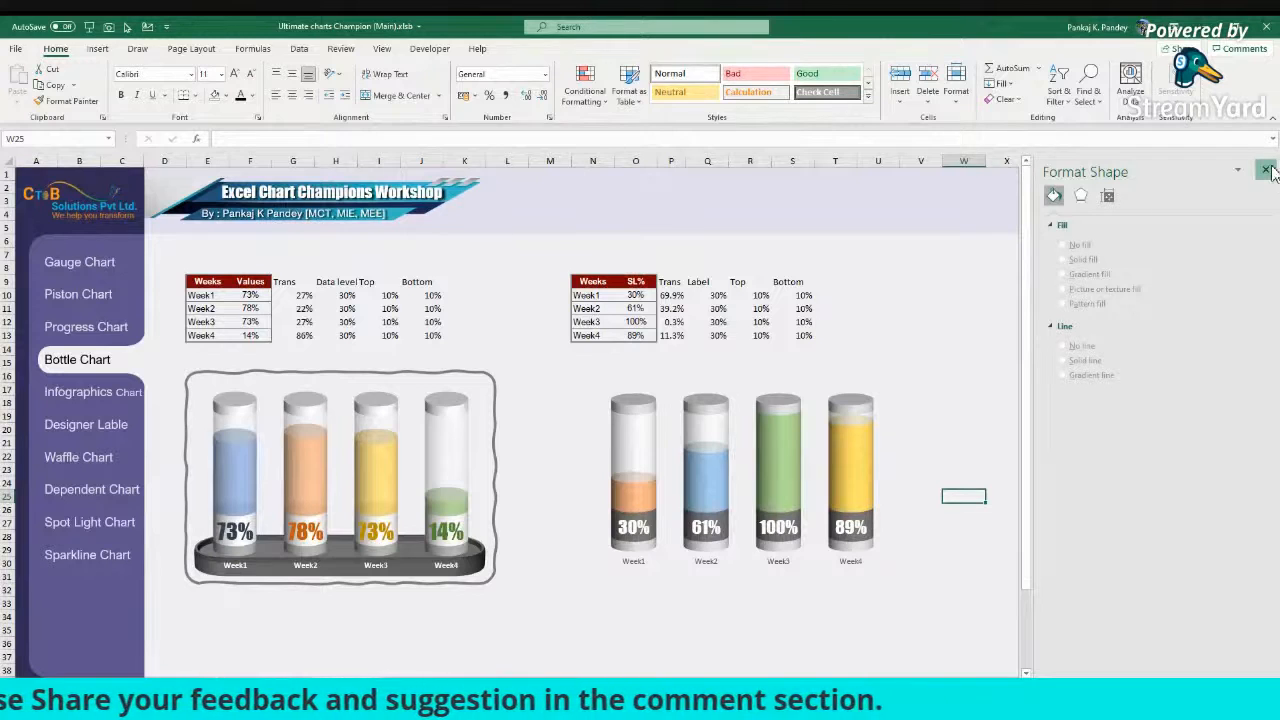
# Step: Draw a rounded rectangle about 1.59 cm high and 12.65 cm wide just below the new bottle chart's cylinders
pyautogui.scroll(-1, 946, 314)
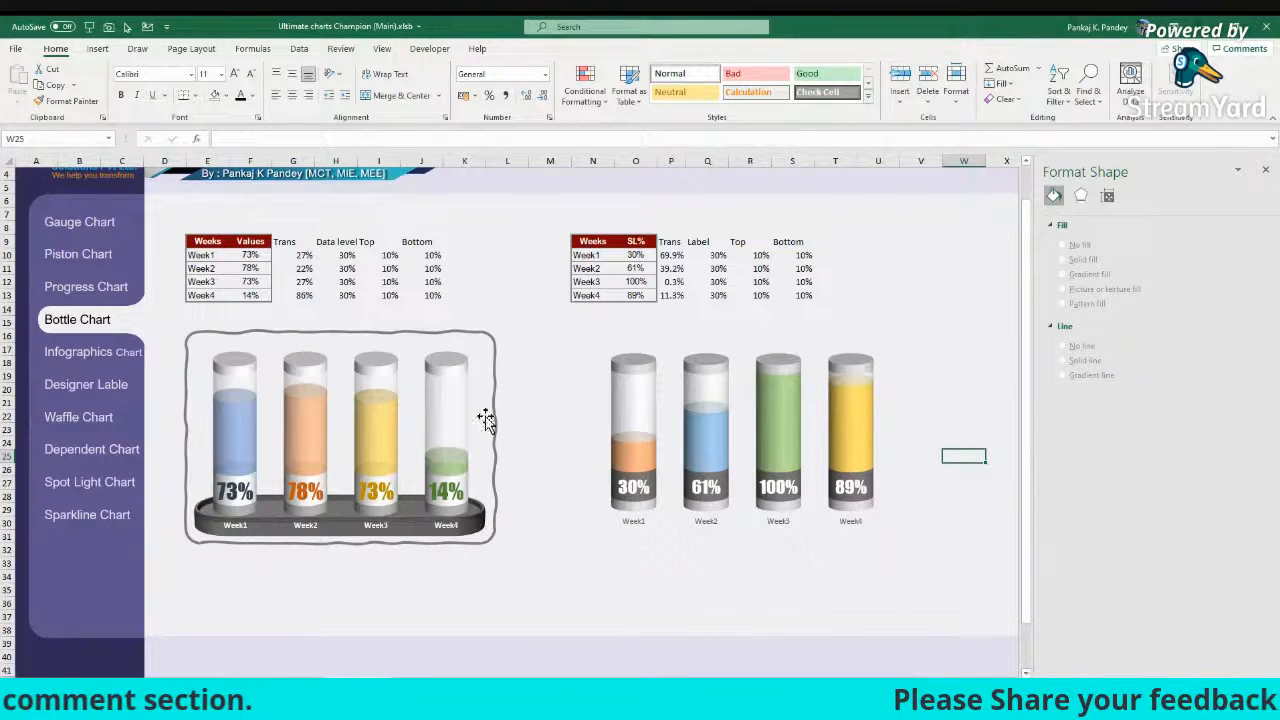
pyautogui.click(100, 50)
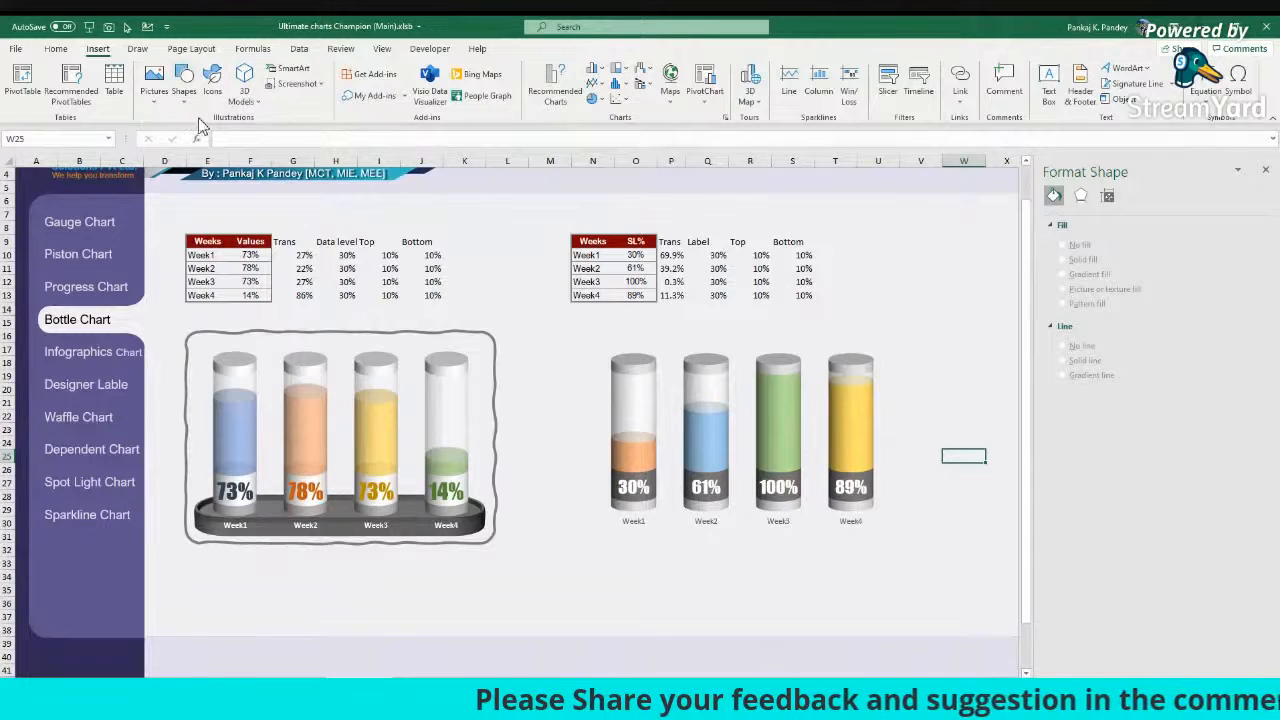
pyautogui.click(184, 88)
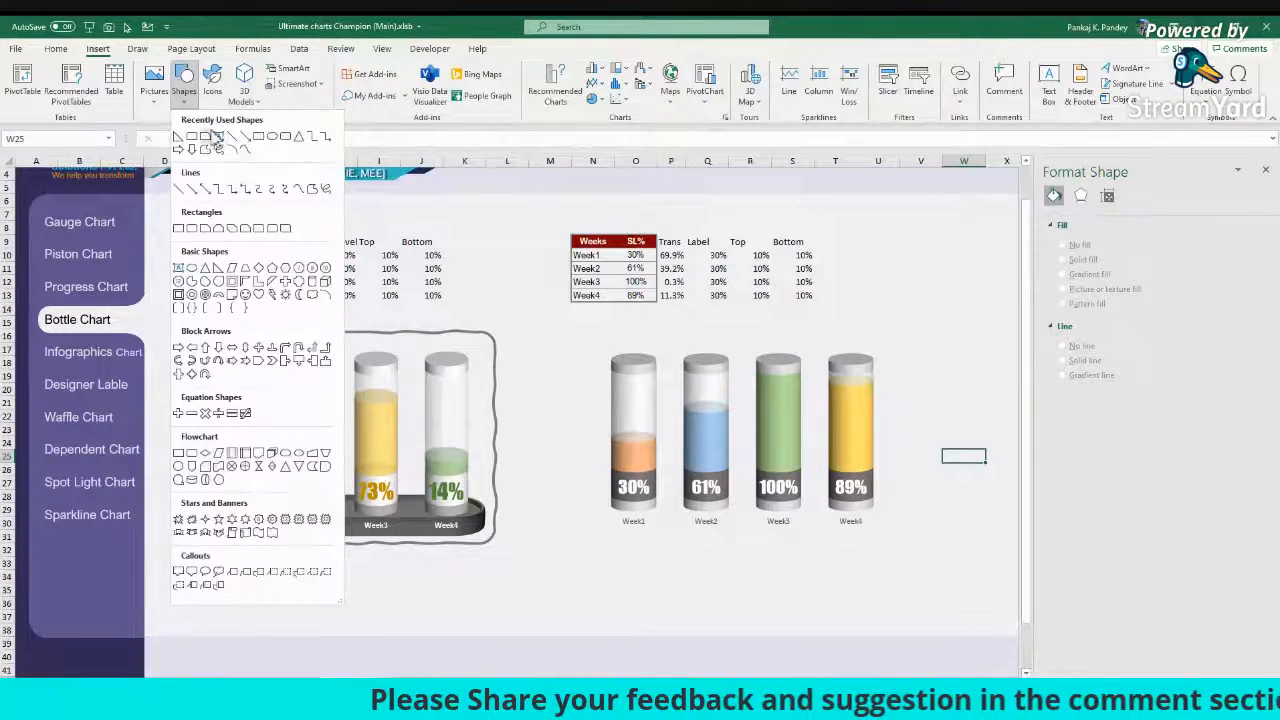
pyautogui.click(285, 142)
pyautogui.moveTo(584, 530); pyautogui.dragTo(905, 570)
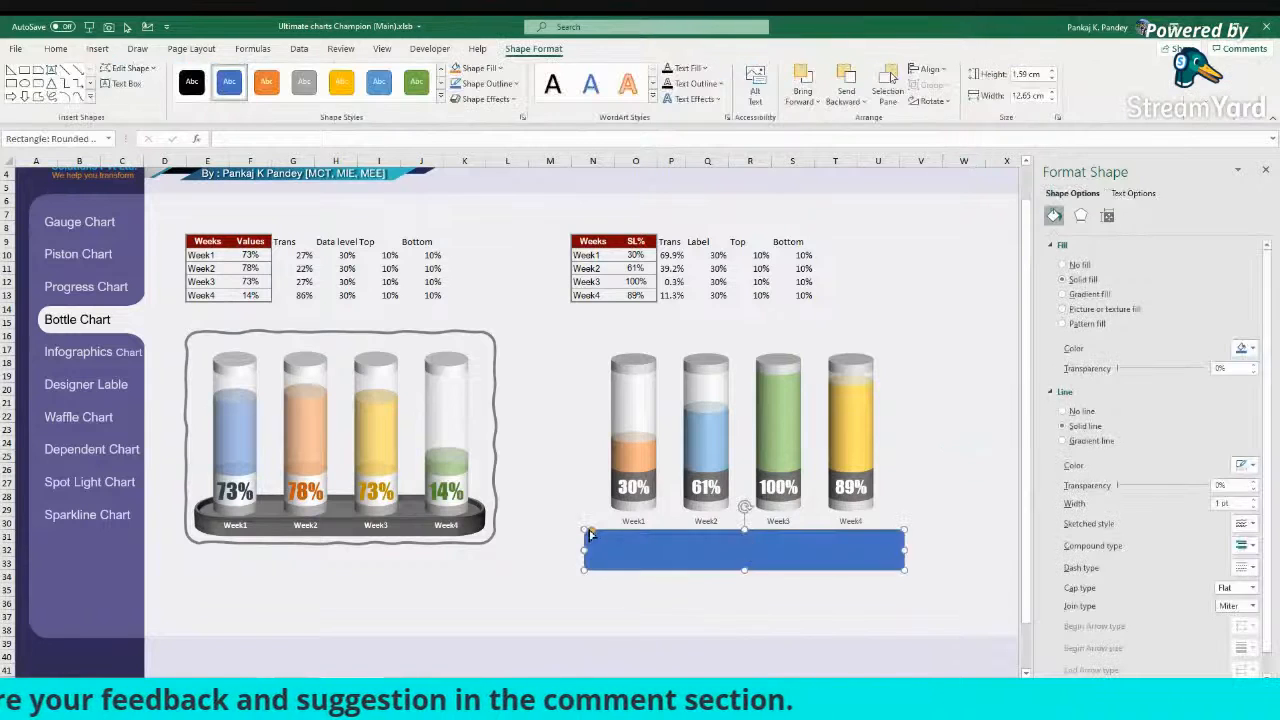
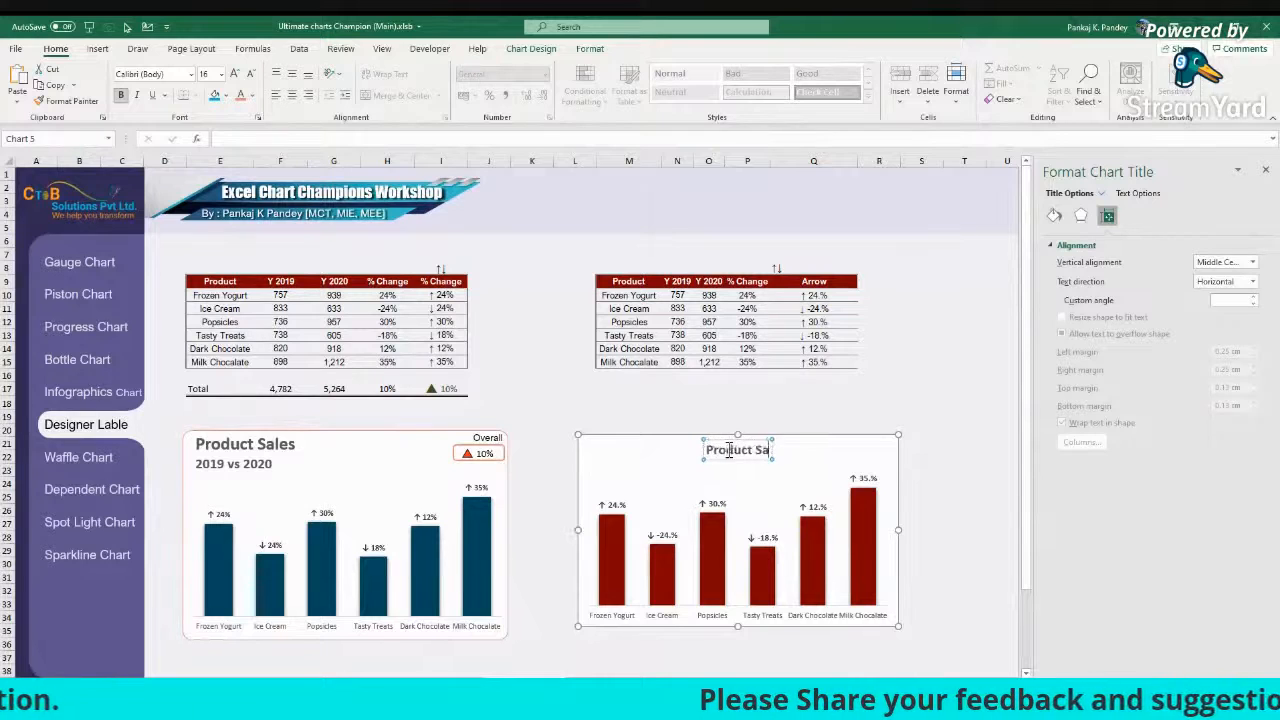
# Step: Finish the red column chart's title as "Product Sales" with "2019 Vs 2020" on a second line, and move it to the chart's upper-left corner
pyautogui.press('Return')
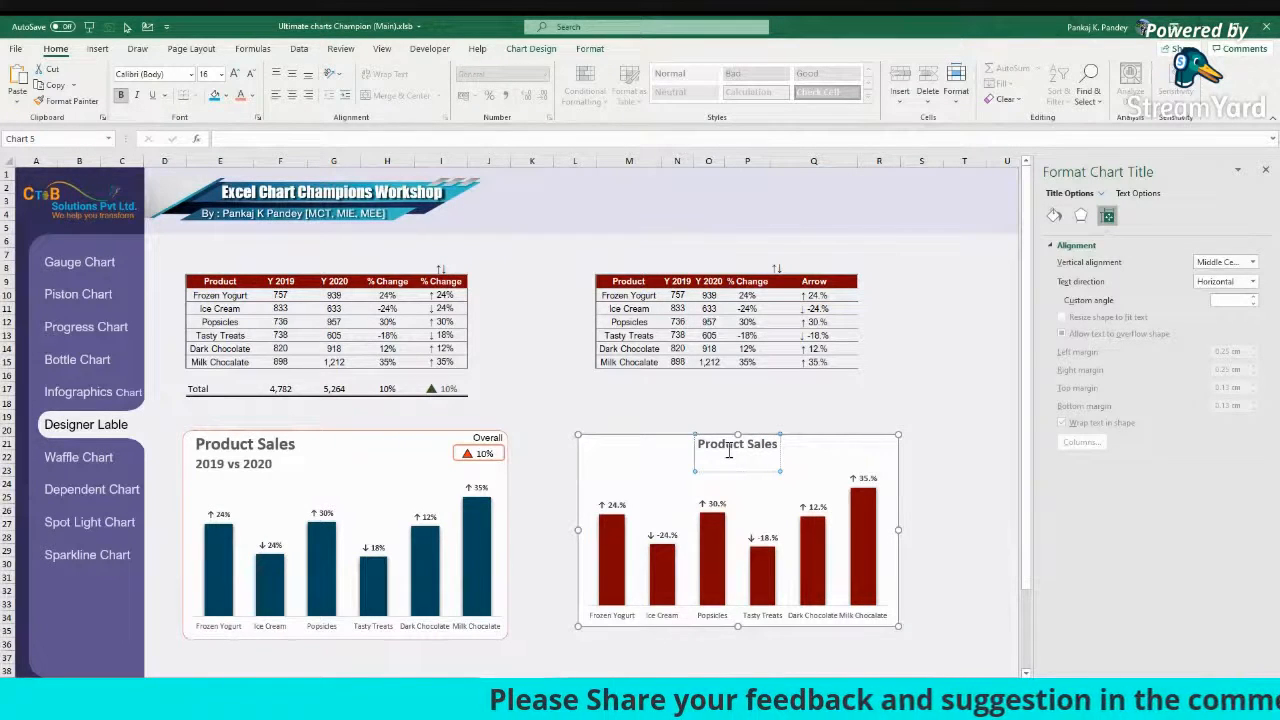
pyautogui.write('2019 Vs')
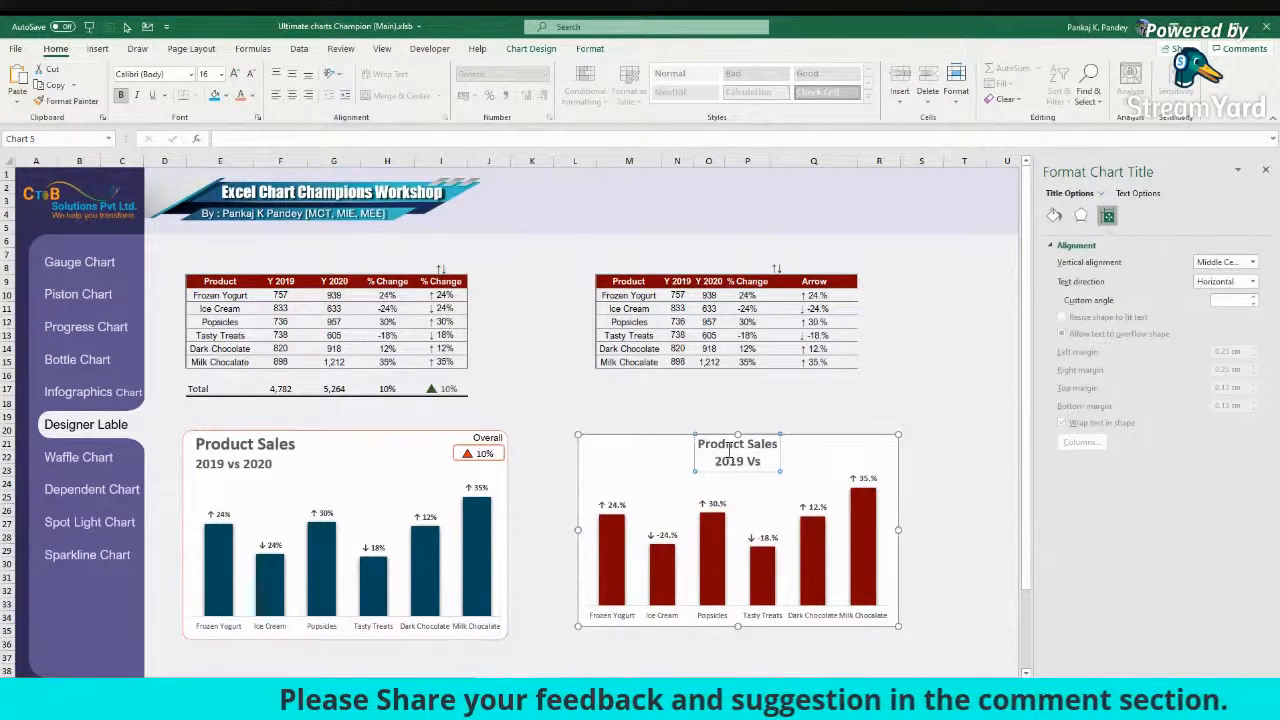
pyautogui.write(' 2020')
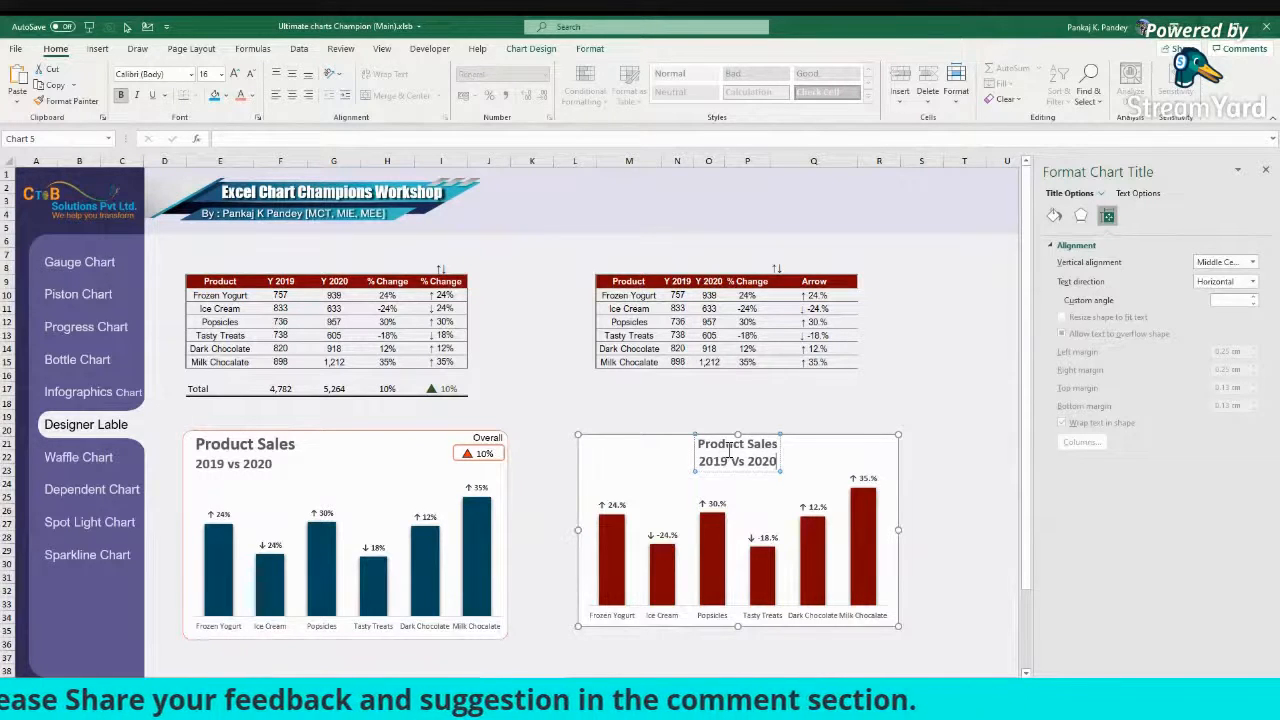
pyautogui.moveTo(694, 450); pyautogui.dragTo(569, 441)
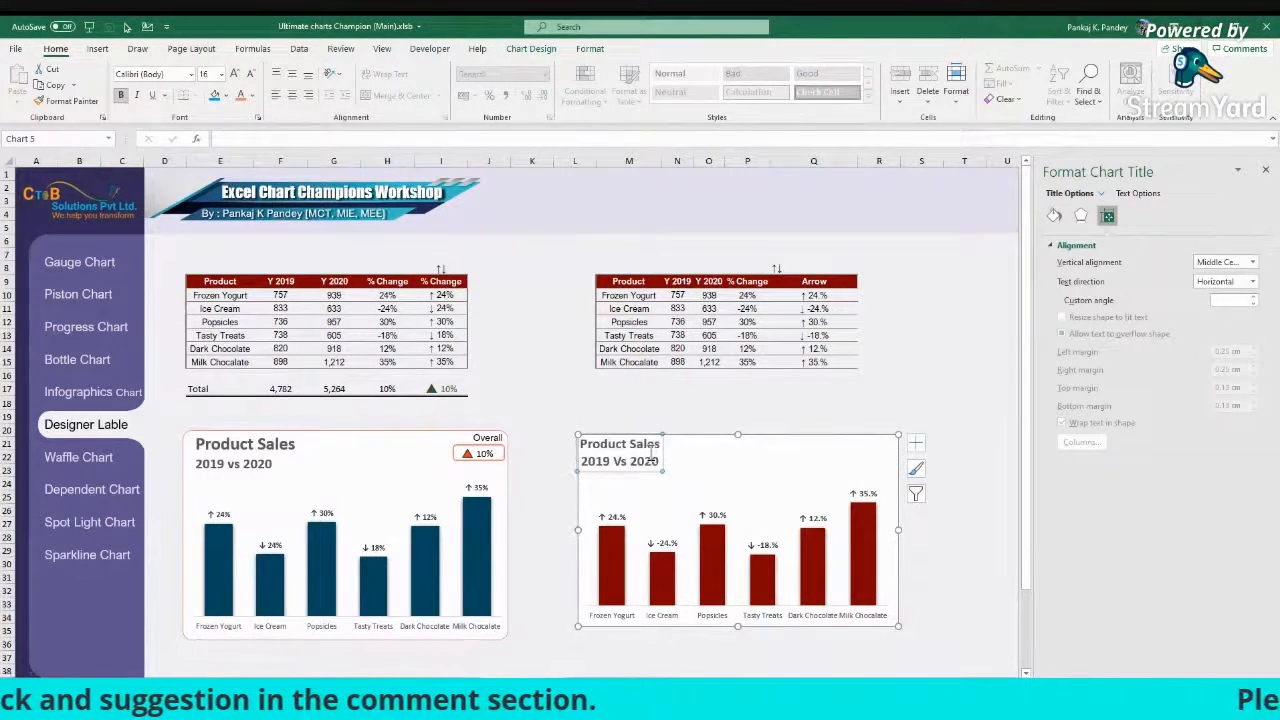
# Step: Enlarge the title line "Product Sales" to 24 pt and left-align the chart title
pyautogui.tripleClick(652, 444)
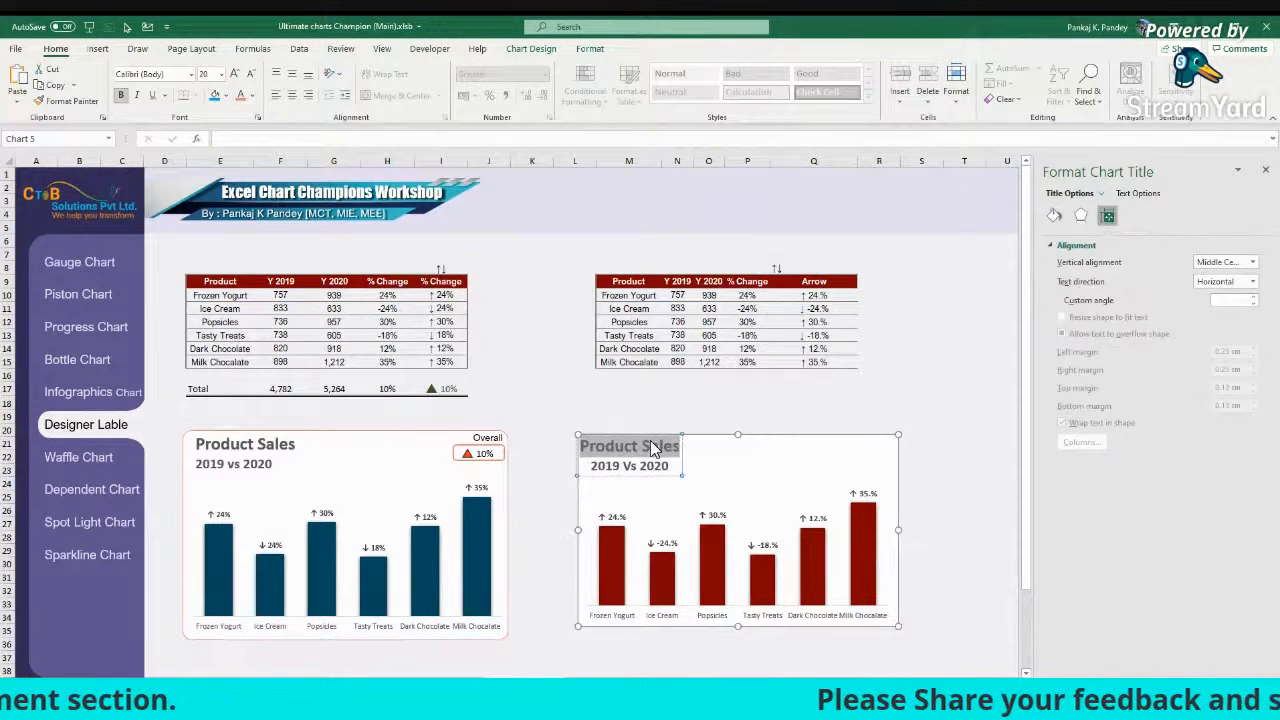
pyautogui.hotkey('ctrl', 'shift', '.')
pyautogui.hotkey('ctrl', 'shift', '.')
pyautogui.hotkey('ctrl', 'shift', '.')
pyautogui.hotkey('ctrl', 'shift', '.')
pyautogui.click(280, 96)
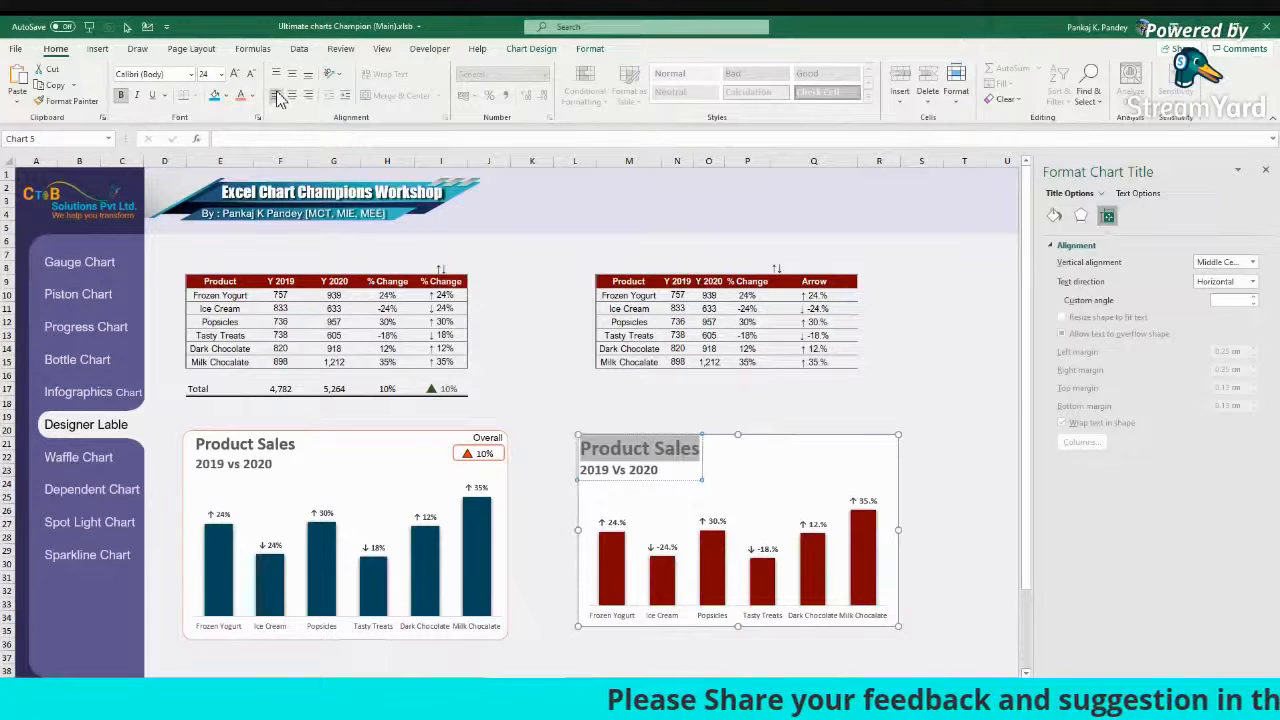
pyautogui.click(733, 472)
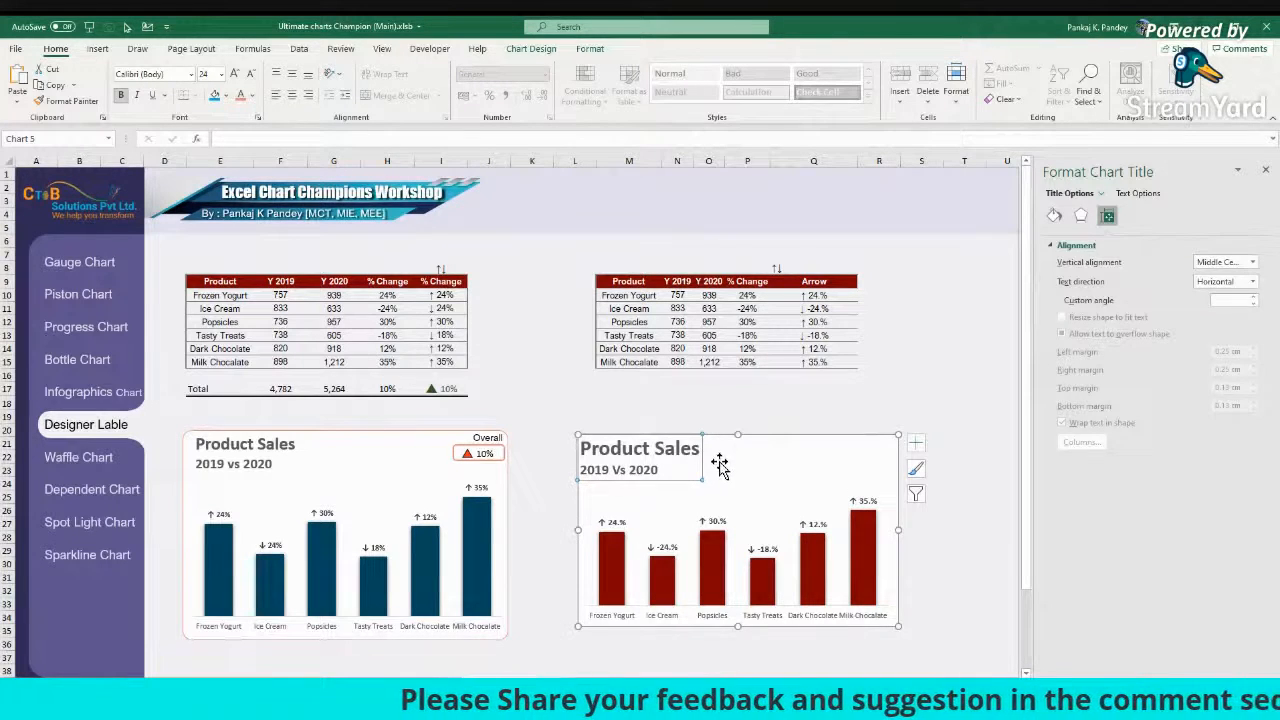
pyautogui.click(745, 466)
# Step: Enter "Total" in row 17 under the second product table and sum the Y 2019 values in N17
pyautogui.moveTo(615, 390); pyautogui.dragTo(837, 389)
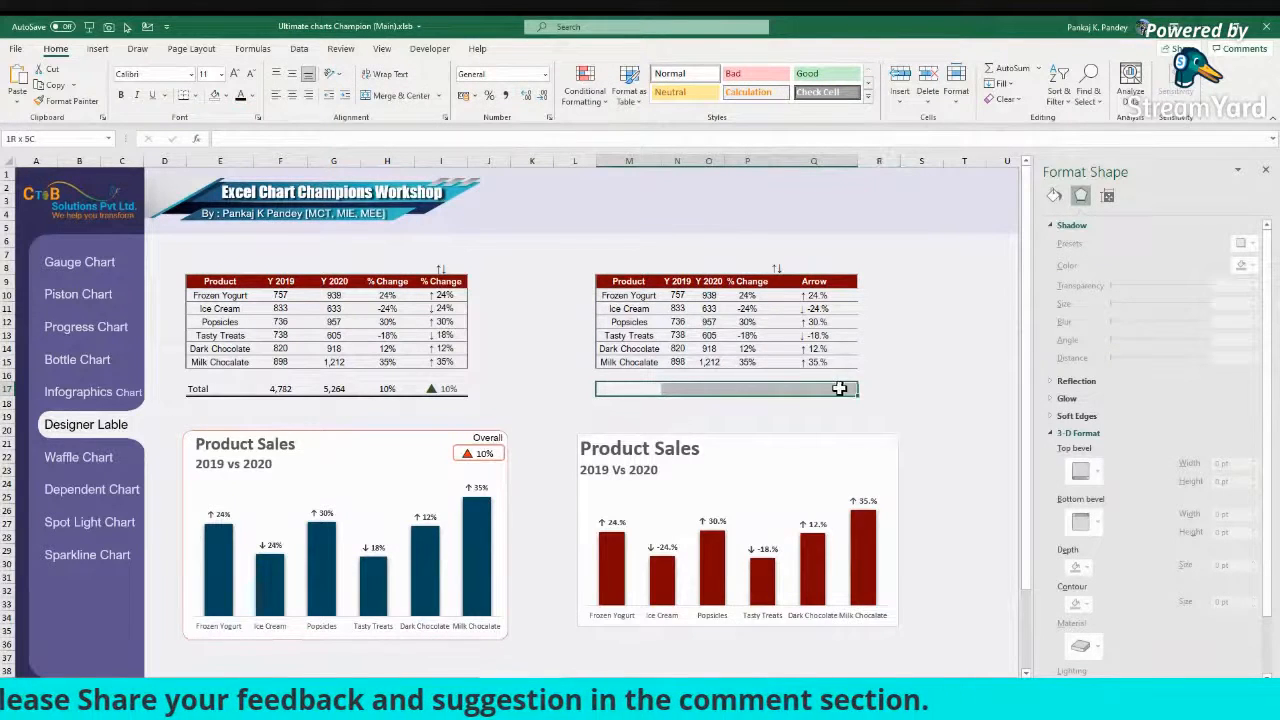
pyautogui.write('Total')
pyautogui.press('Tab')
pyautogui.write('=sum')
pyautogui.press('Tab')
pyautogui.hotkey('ctrl', 'Up')
pyautogui.hotkey('ctrl', 'Up')
pyautogui.press('Down')
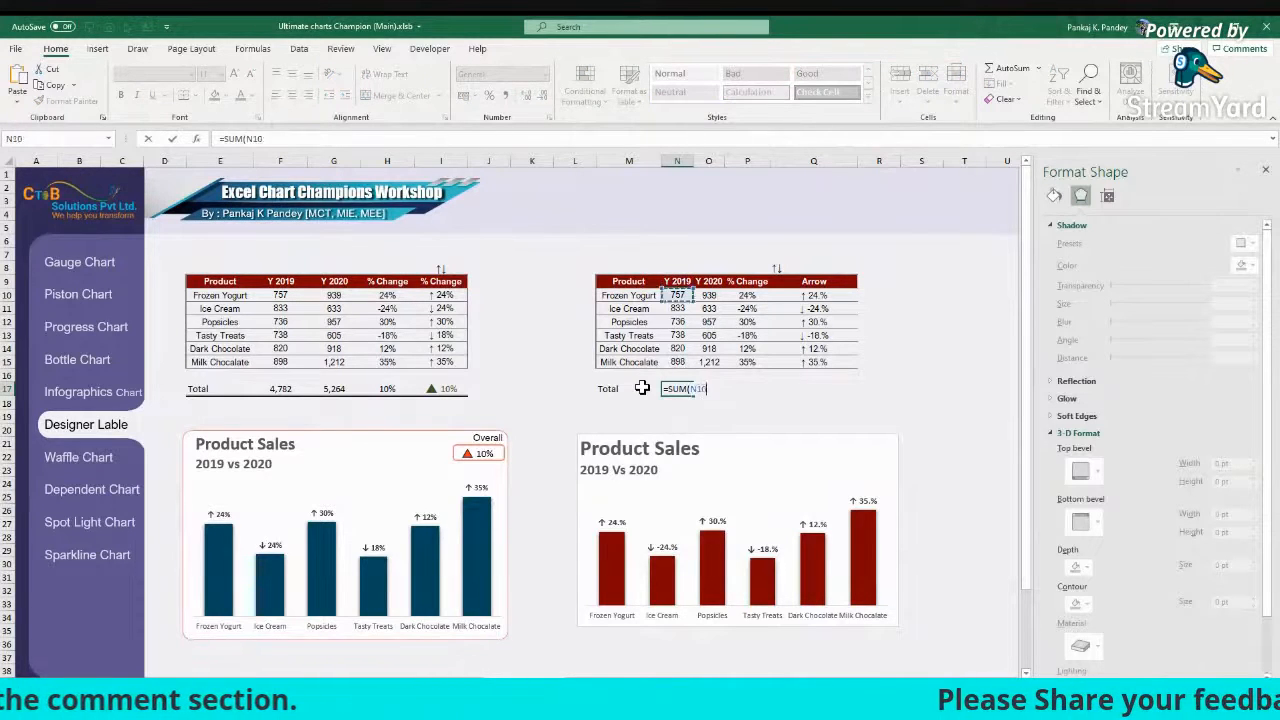
pyautogui.hotkey('ctrl', 'shift', 'Down')
pyautogui.press('Return')
# Step: Sum the Y 2020 values of the second product table in O17
pyautogui.press('Up')
pyautogui.press('Right')
pyautogui.write('=sum')
pyautogui.press('Tab')
pyautogui.hotkey('ctrl', 'Up')
pyautogui.hotkey('ctrl', 'Up')
pyautogui.press('Down')
pyautogui.hotkey('ctrl', 'shift', 'Down')
pyautogui.press('Return')
# Step: Copy the Milk Chocolate row's % Change and Arrow formulas into P17:Q17 of the Total row
pyautogui.press('Right')
pyautogui.press('Up')
pyautogui.press('Up')
pyautogui.press('Up')
pyautogui.hotkey('shift', 'Right')
pyautogui.hotkey('ctrl', 'c')
pyautogui.press('Down')
pyautogui.press('Down')
pyautogui.hotkey('ctrl', 'v')
pyautogui.press('Right')
pyautogui.hotkey('shift', 'Left')
pyautogui.press('Down')
pyautogui.press('Up')
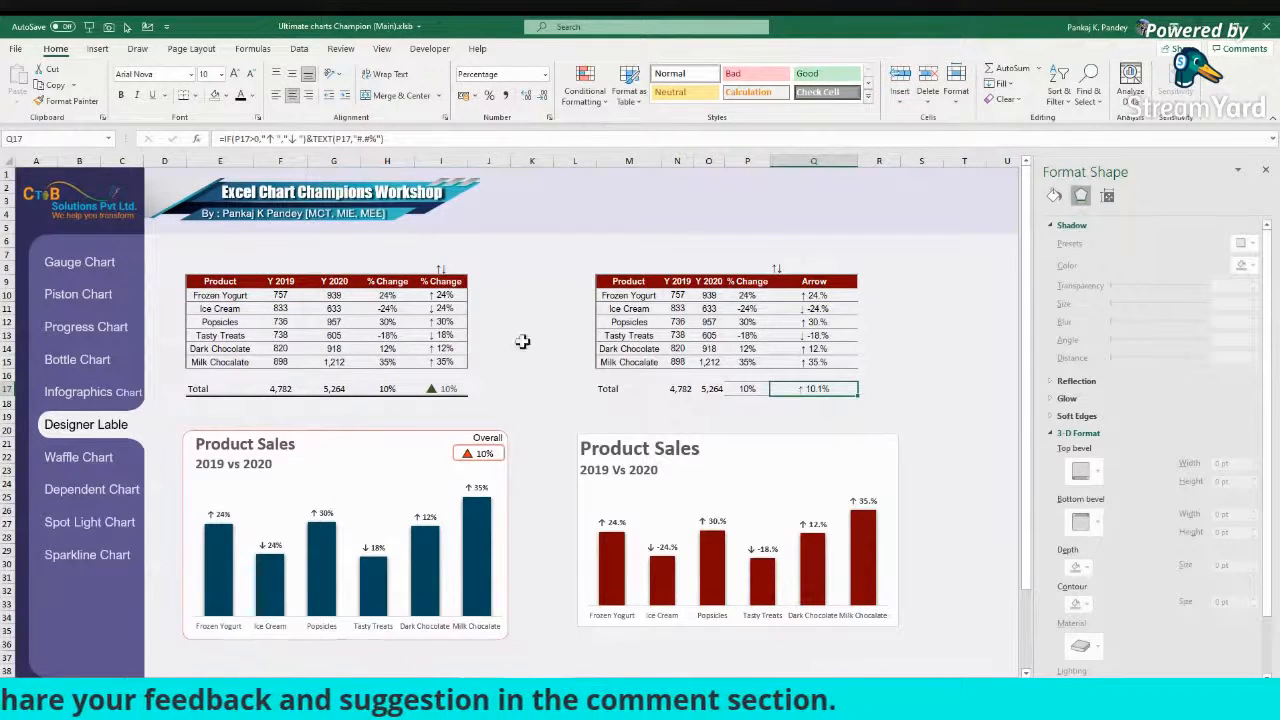
# Step: Draw a rounded rectangle about 0.74 cm high and 2.3 cm wide between the two product tables
pyautogui.click(97, 50)
pyautogui.click(183, 97)
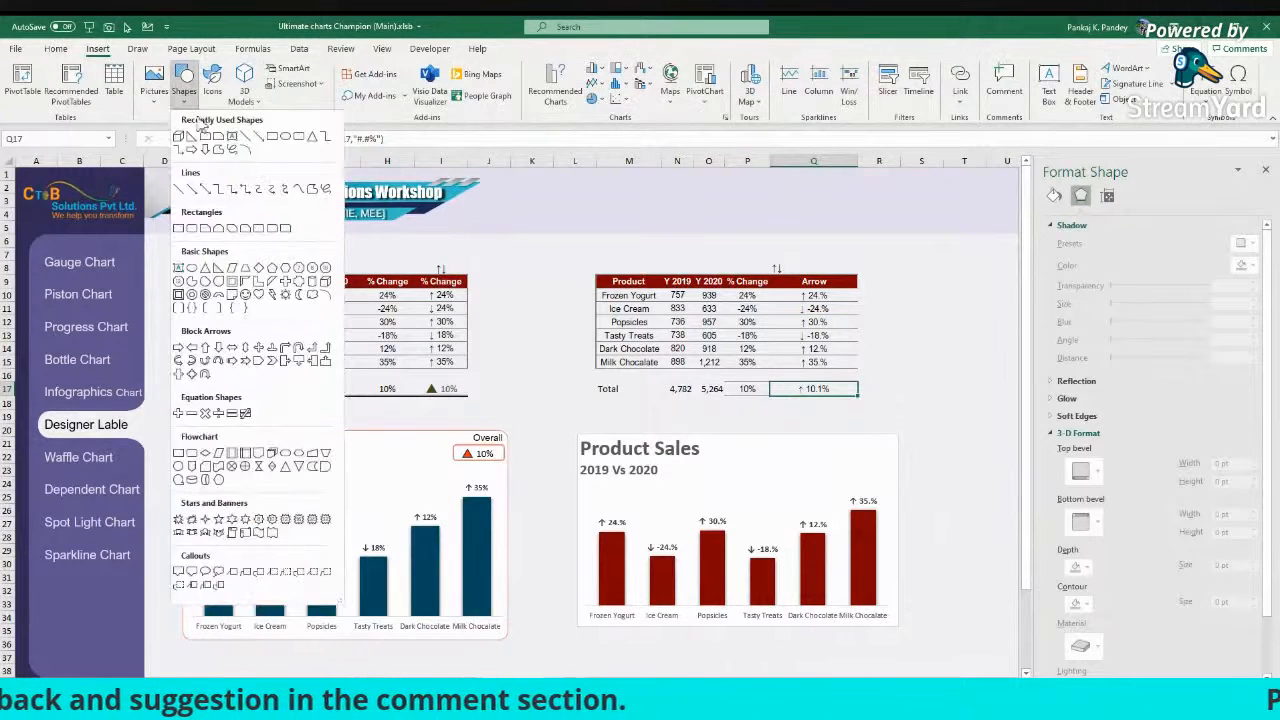
pyautogui.click(297, 139)
pyautogui.moveTo(501, 285); pyautogui.dragTo(561, 300)
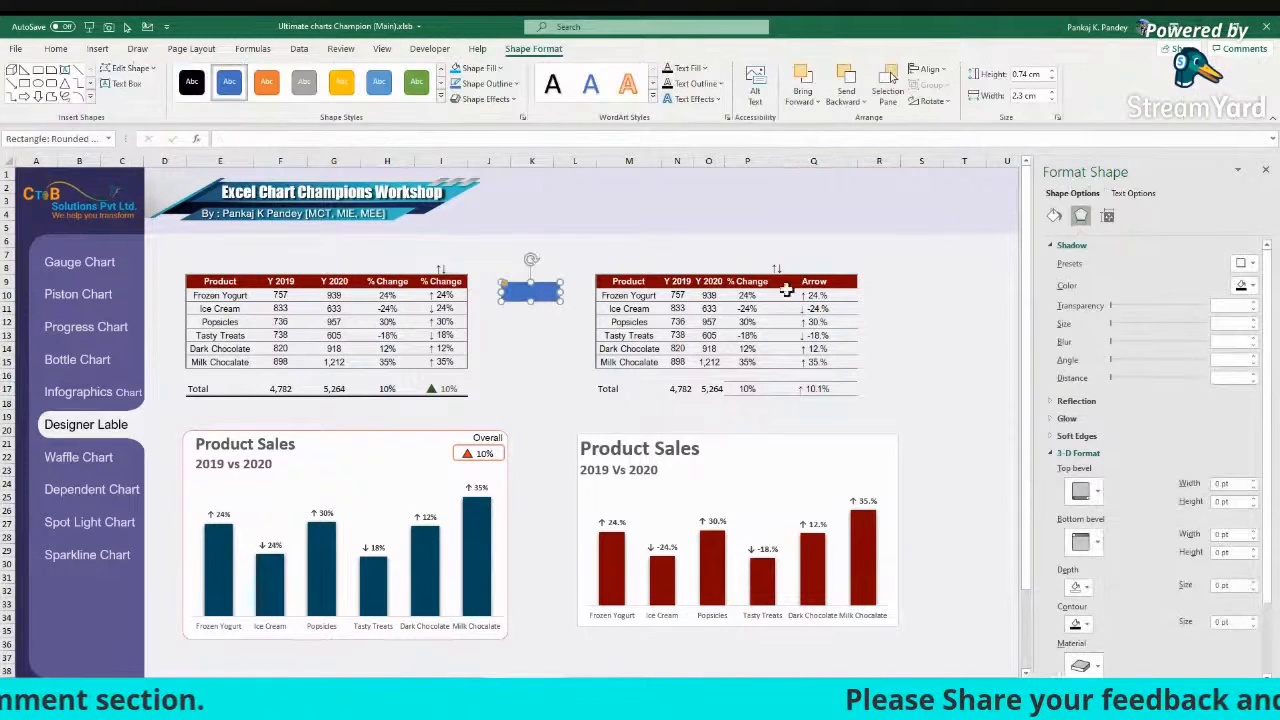
# Step: Give the rounded rectangle no fill and a dark red outline 2 pt wide
pyautogui.click(1054, 216)
pyautogui.click(1078, 265)
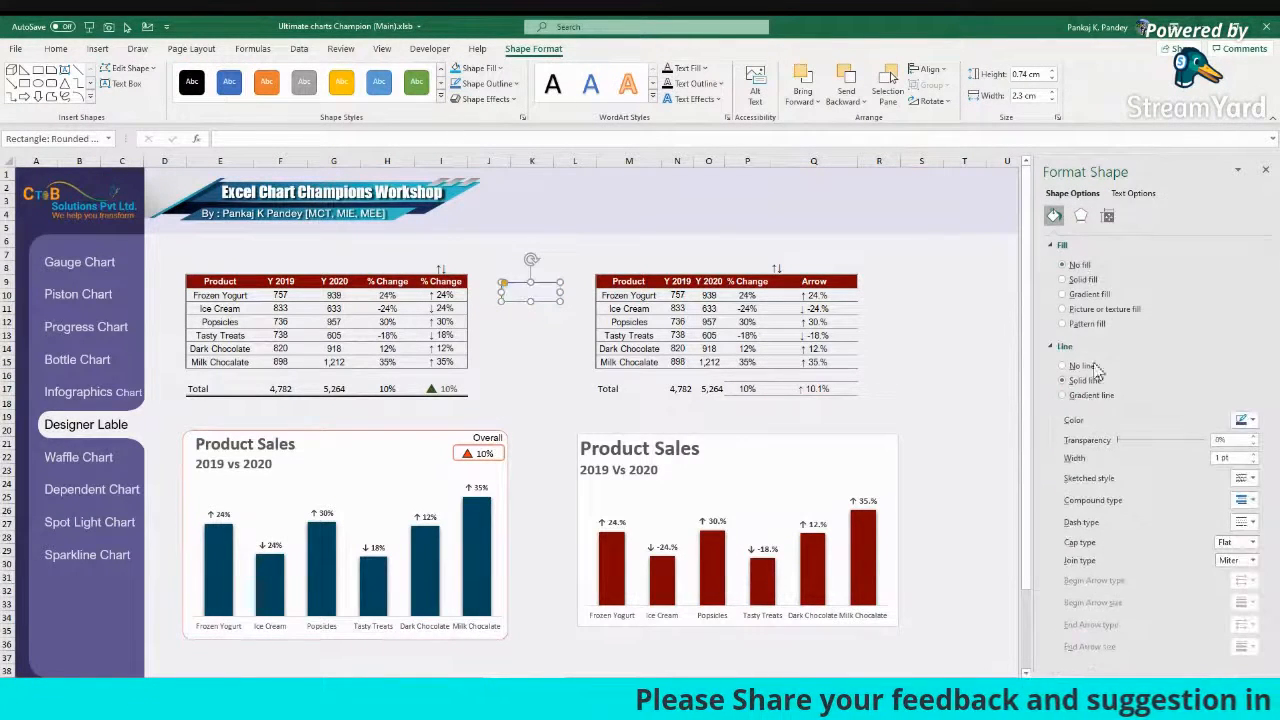
pyautogui.click(1250, 420)
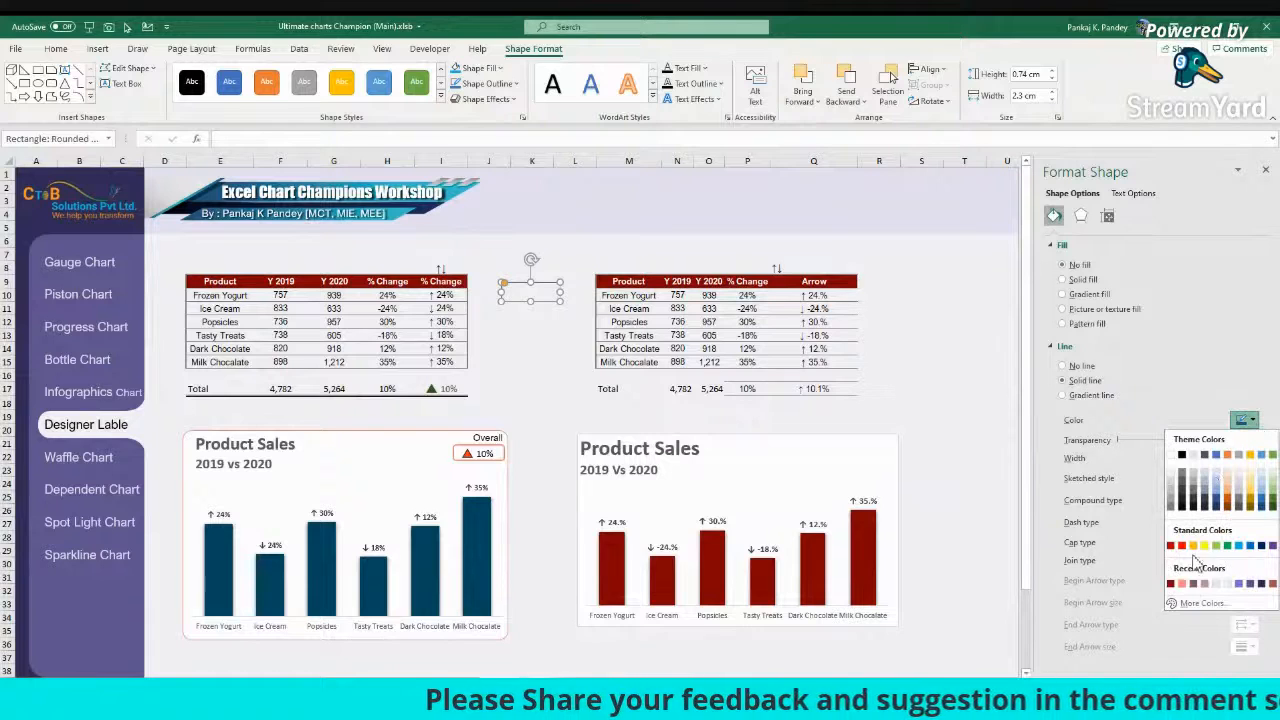
pyautogui.click(1183, 585)
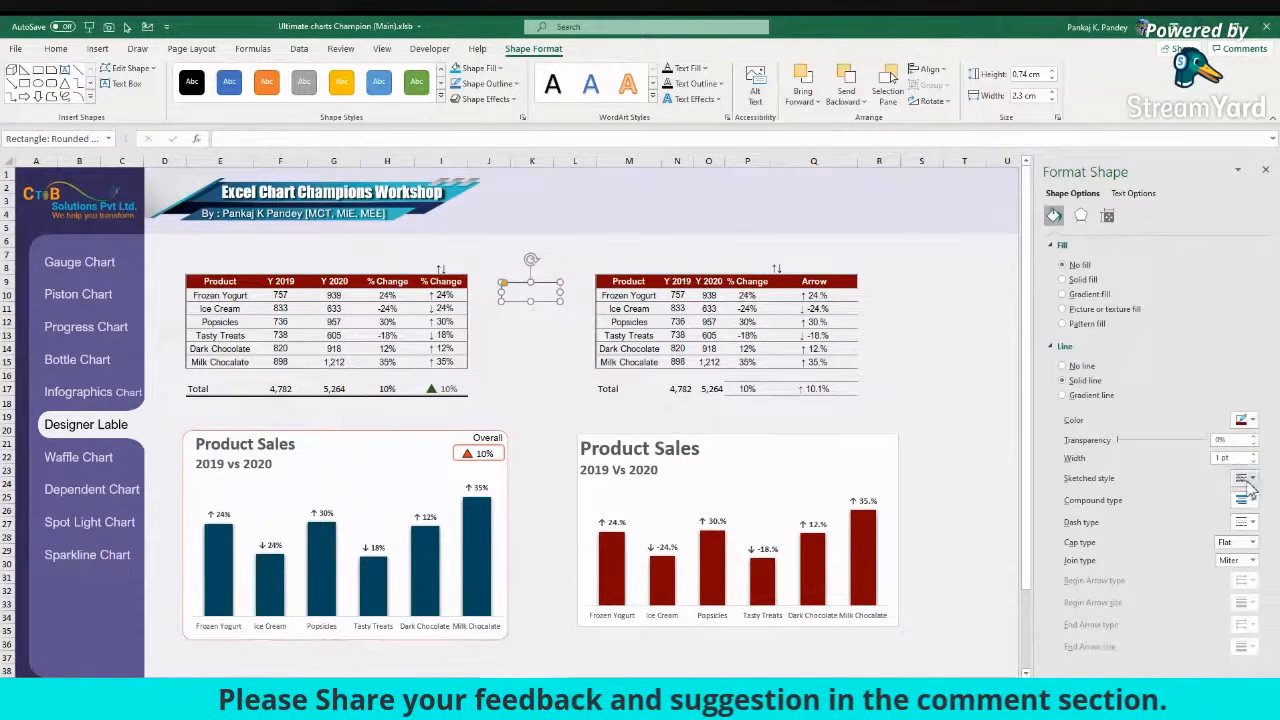
pyautogui.moveTo(1222, 460); pyautogui.dragTo(1194, 459)
pyautogui.write('2')
# Step: Link the rounded rectangle's text to the total arrow cell with the formula =$Q$17
pyautogui.click(275, 137)
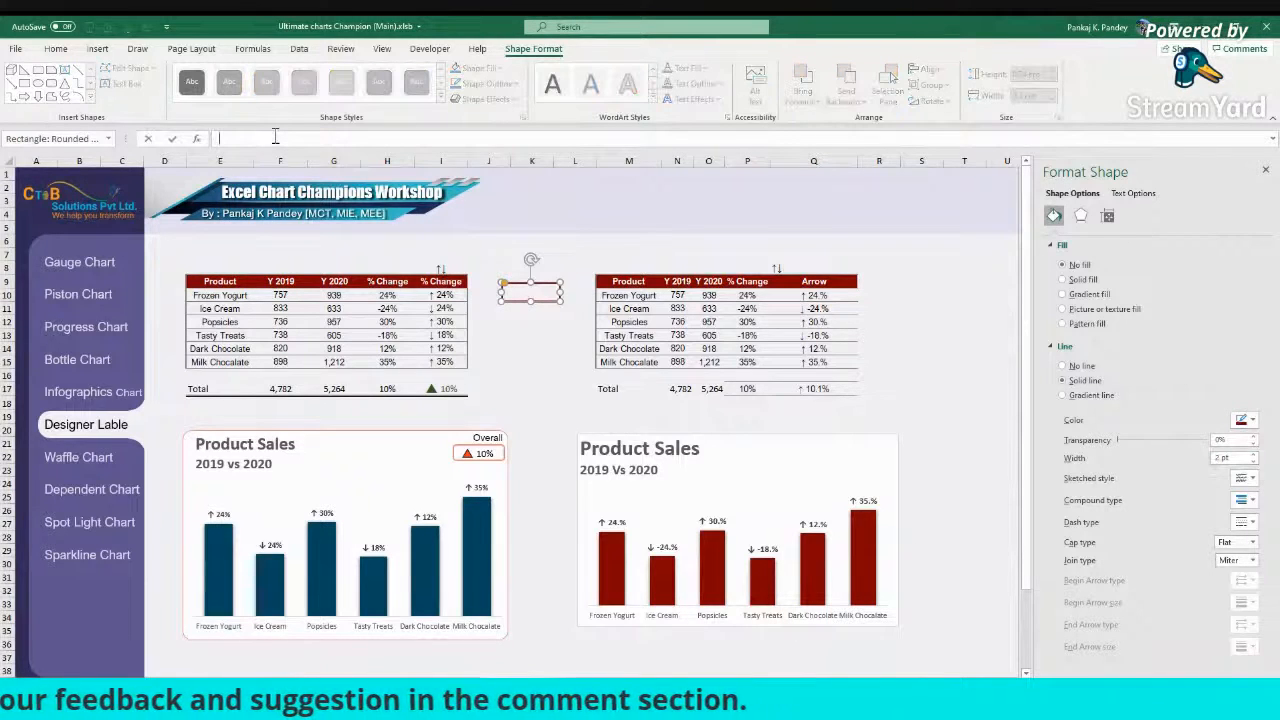
pyautogui.write('=')
pyautogui.click(814, 389)
pyautogui.press('Return')
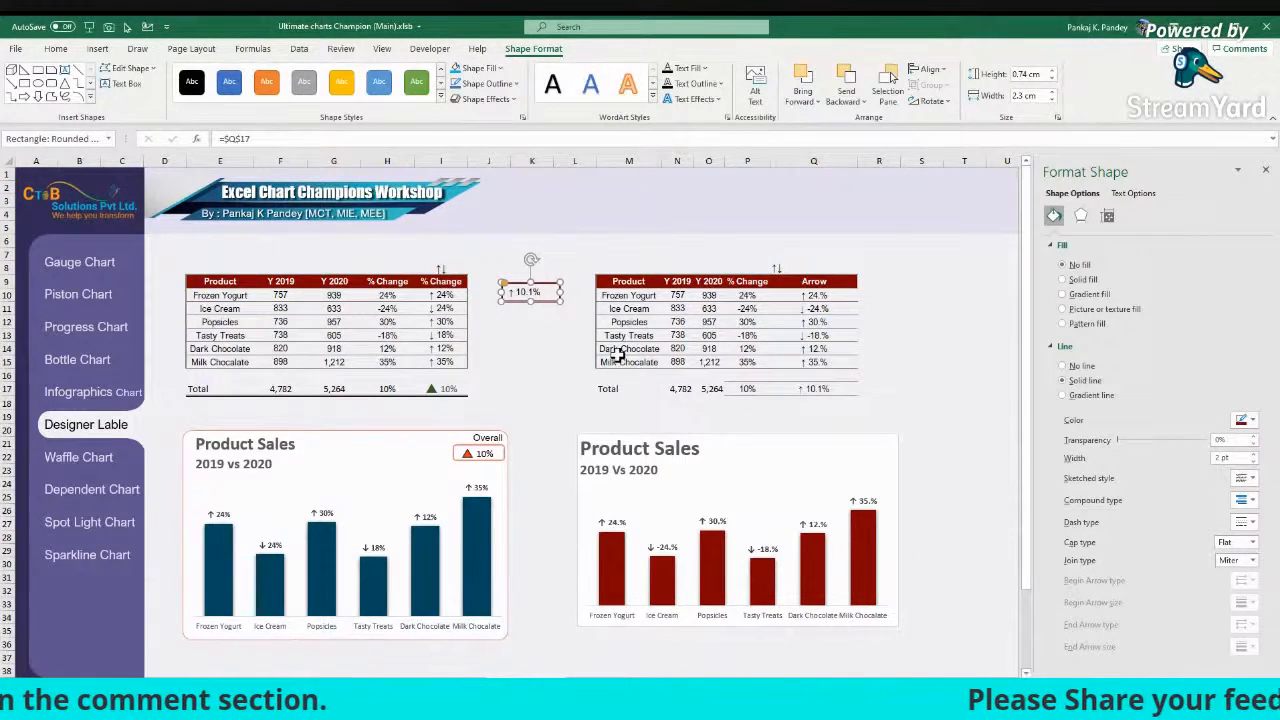
# Step: Make the rectangle's linked text dark blue, bold and centred, and move the shape to the red column chart's upper-right corner
pyautogui.click(56, 49)
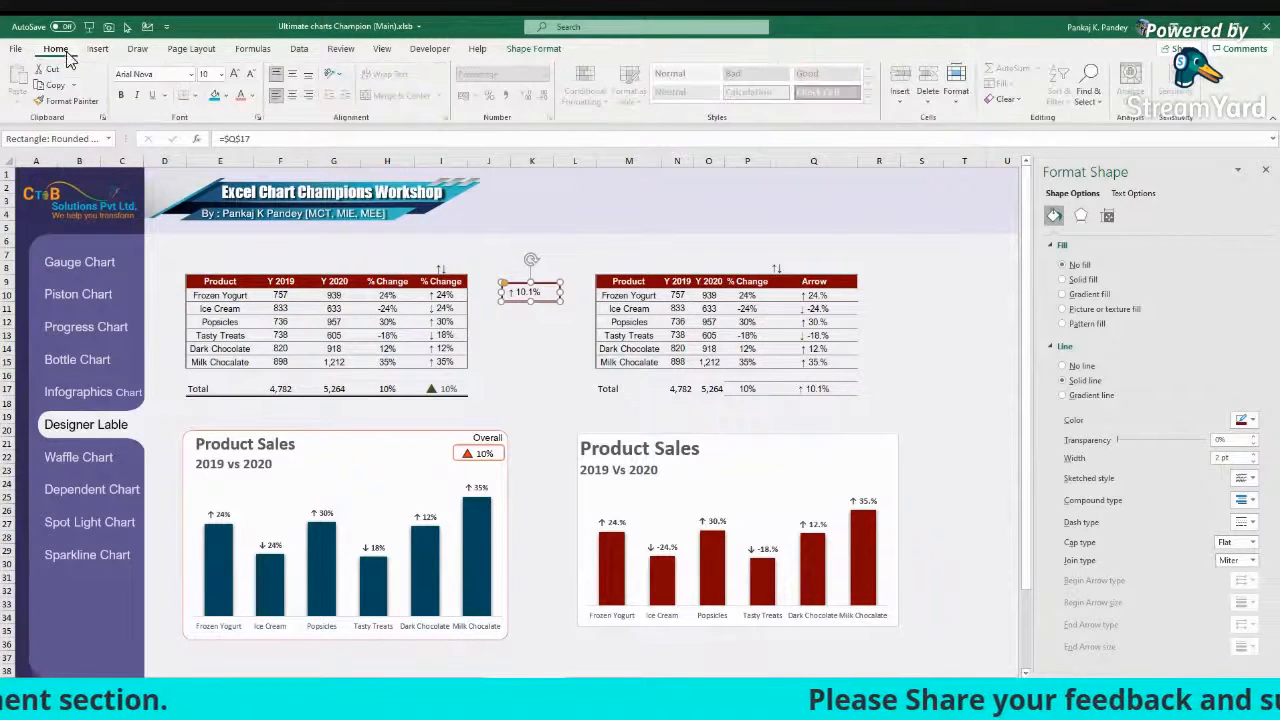
pyautogui.click(251, 96)
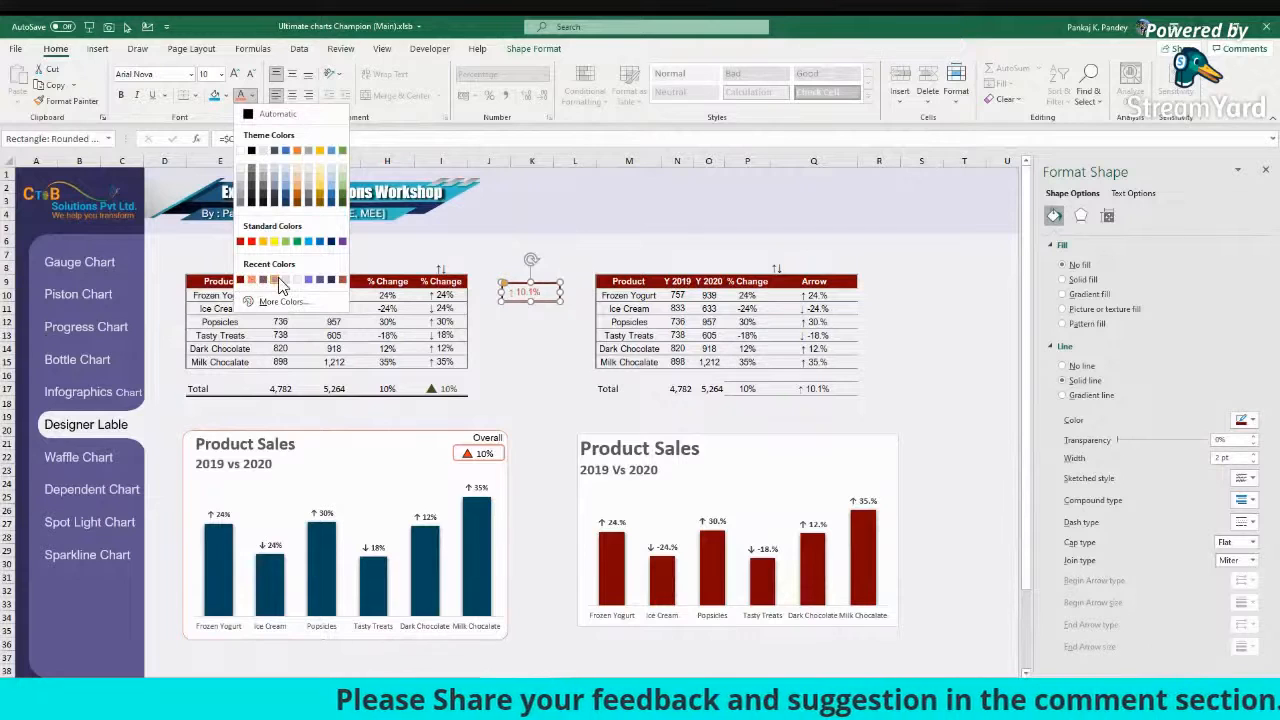
pyautogui.click(341, 281)
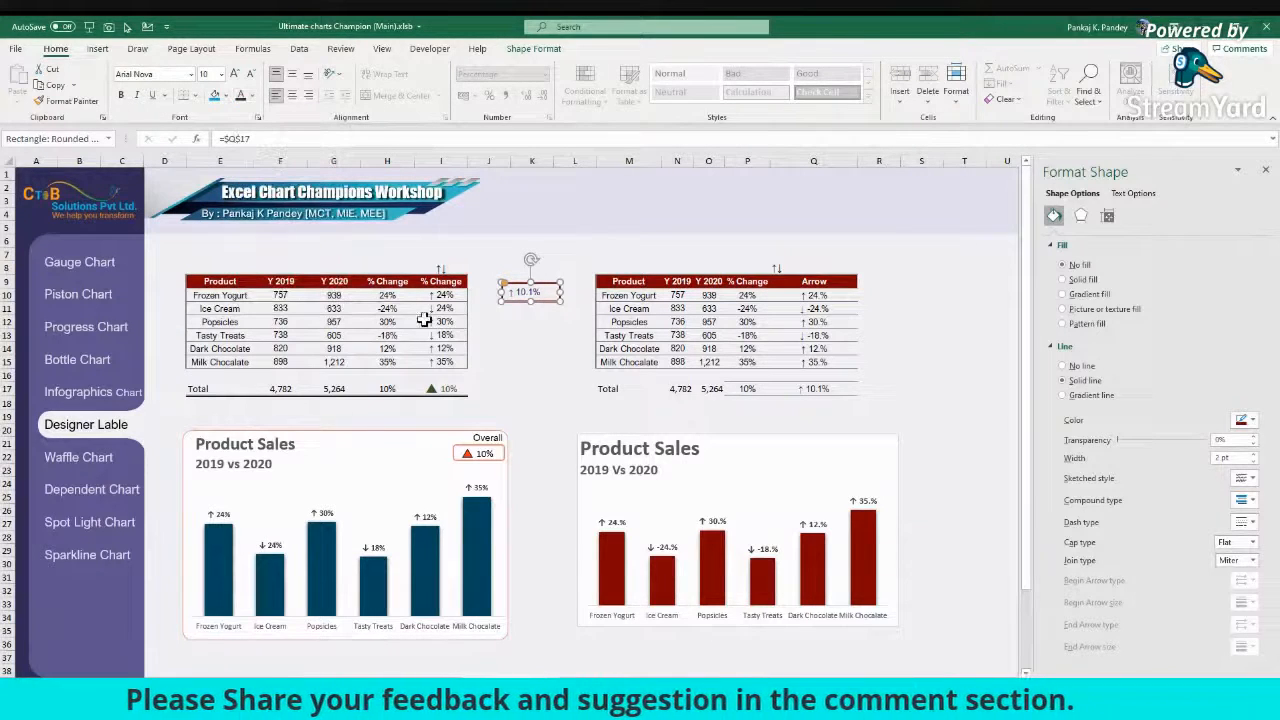
pyautogui.click(121, 95)
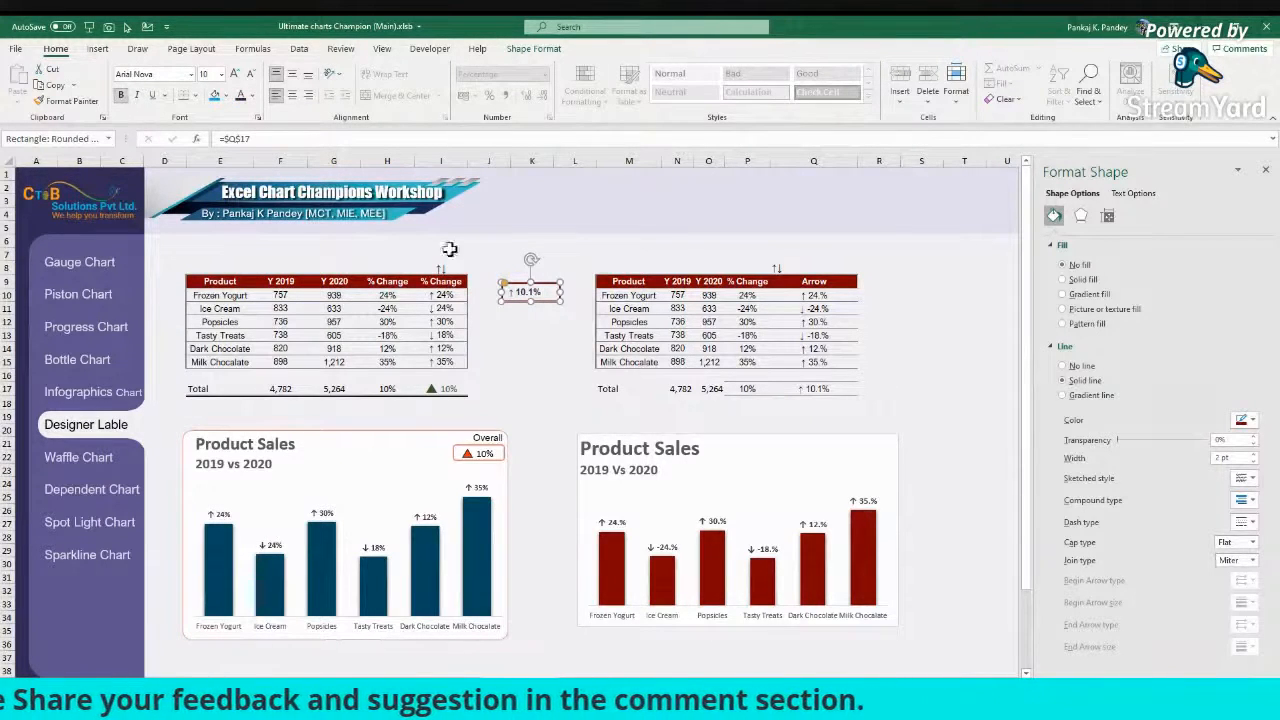
pyautogui.click(292, 95)
pyautogui.moveTo(535, 307); pyautogui.dragTo(843, 465)
pyautogui.click(766, 418)
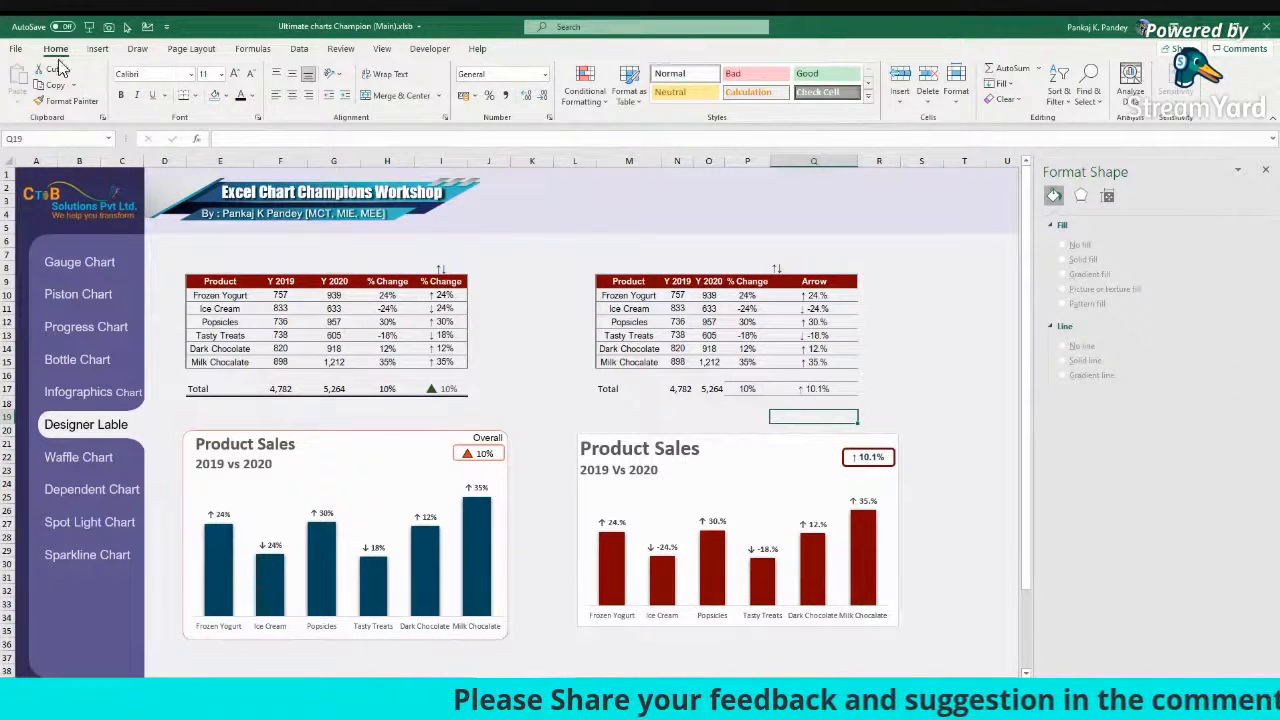
# Step: Add a text box beside the second product table with the bold text "Overall"
pyautogui.click(94, 50)
pyautogui.click(1048, 85)
pyautogui.moveTo(880, 288)
pyautogui.mouseDown()
pyautogui.moveTo(938, 323)
pyautogui.moveTo(953, 301)
pyautogui.mouseUp()
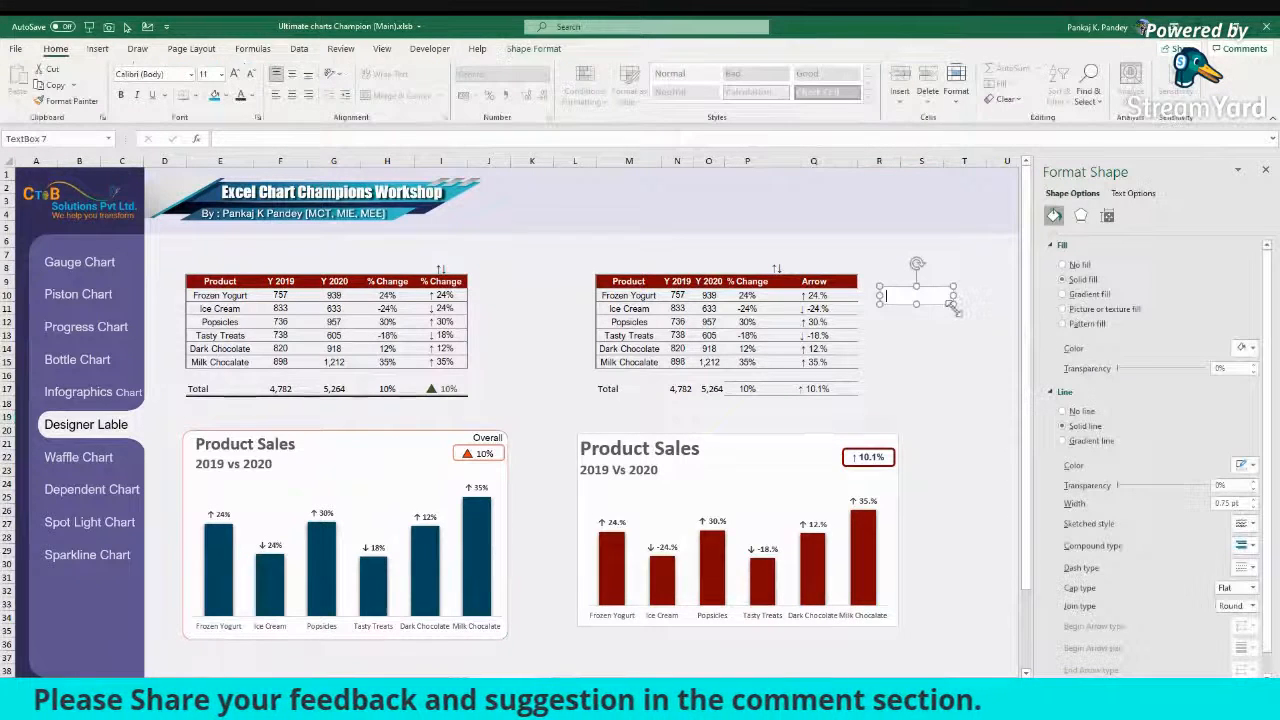
pyautogui.write('Overall')
pyautogui.hotkey('ctrl', 'a')
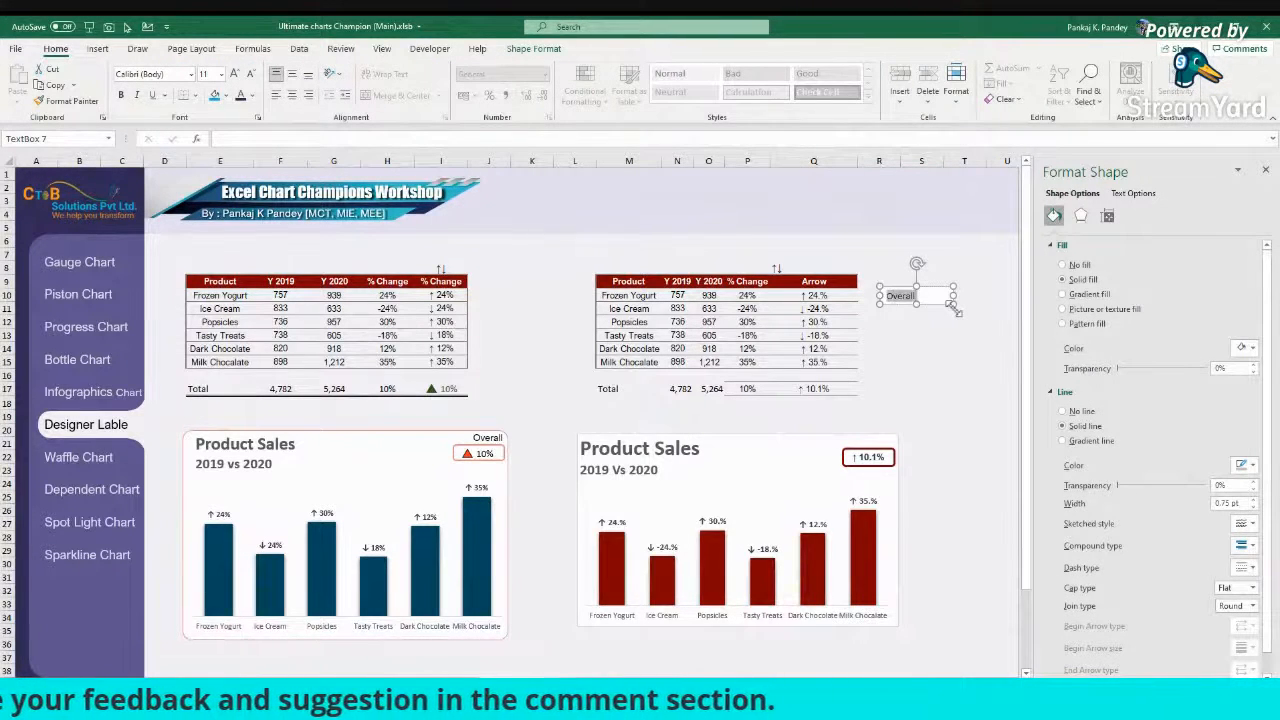
pyautogui.click(121, 95)
# Step: Remove the Overall text box's fill and outline and move it just above the linked percentage shape on the red column chart
pyautogui.click(1078, 265)
pyautogui.click(1078, 411)
pyautogui.moveTo(953, 296); pyautogui.dragTo(898, 443)
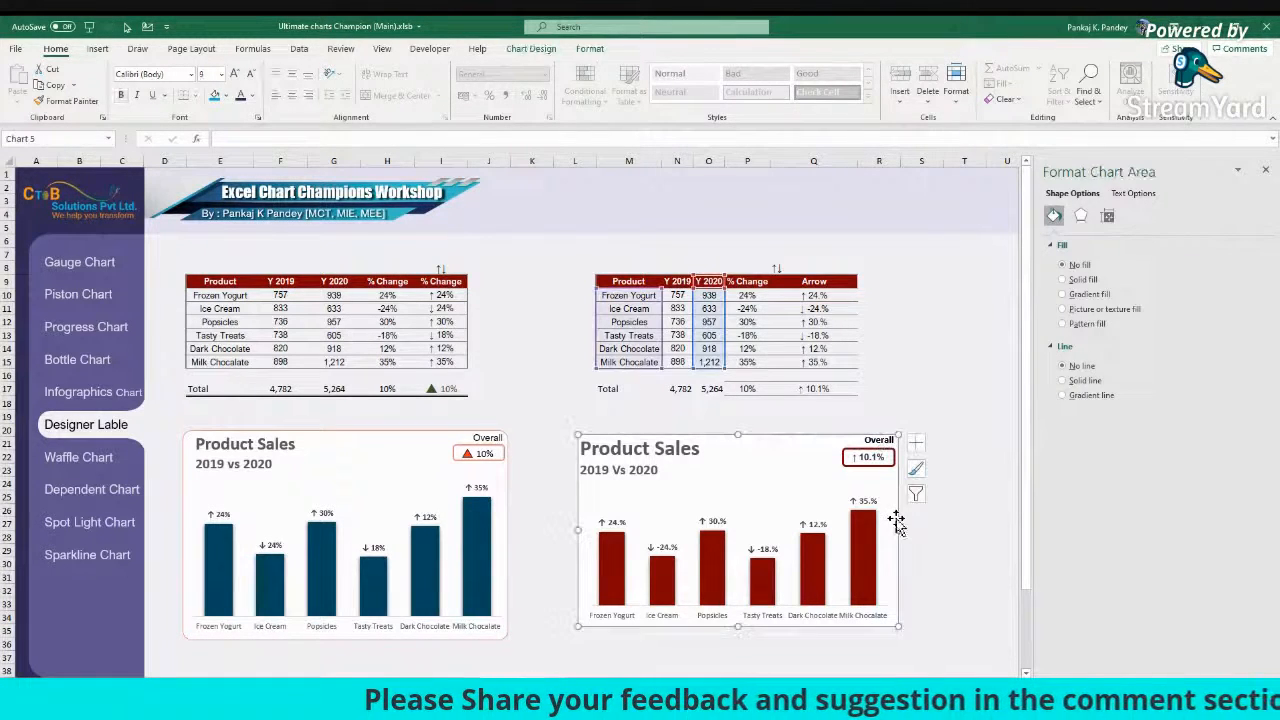
# Step: Give the red column chart's area a solid fill, a solid dark red border 2 pt wide and rounded corners
pyautogui.click(897, 522)
pyautogui.click(1079, 266)
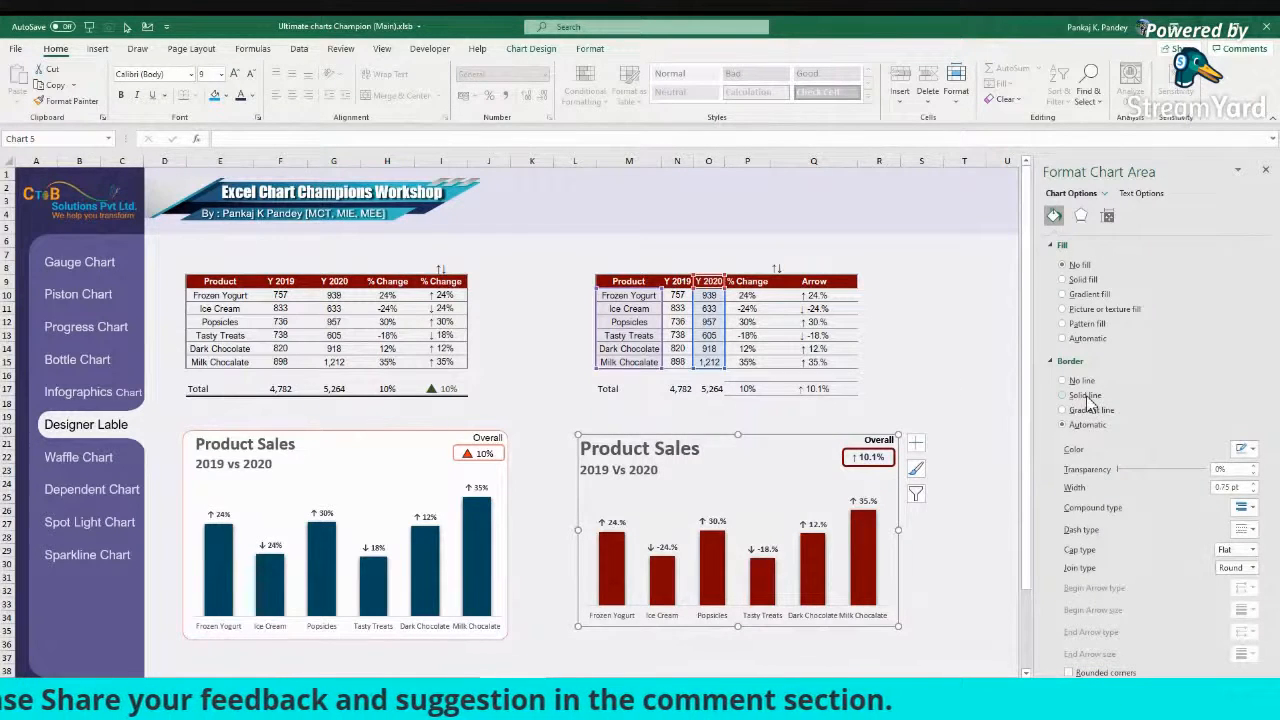
pyautogui.click(1080, 280)
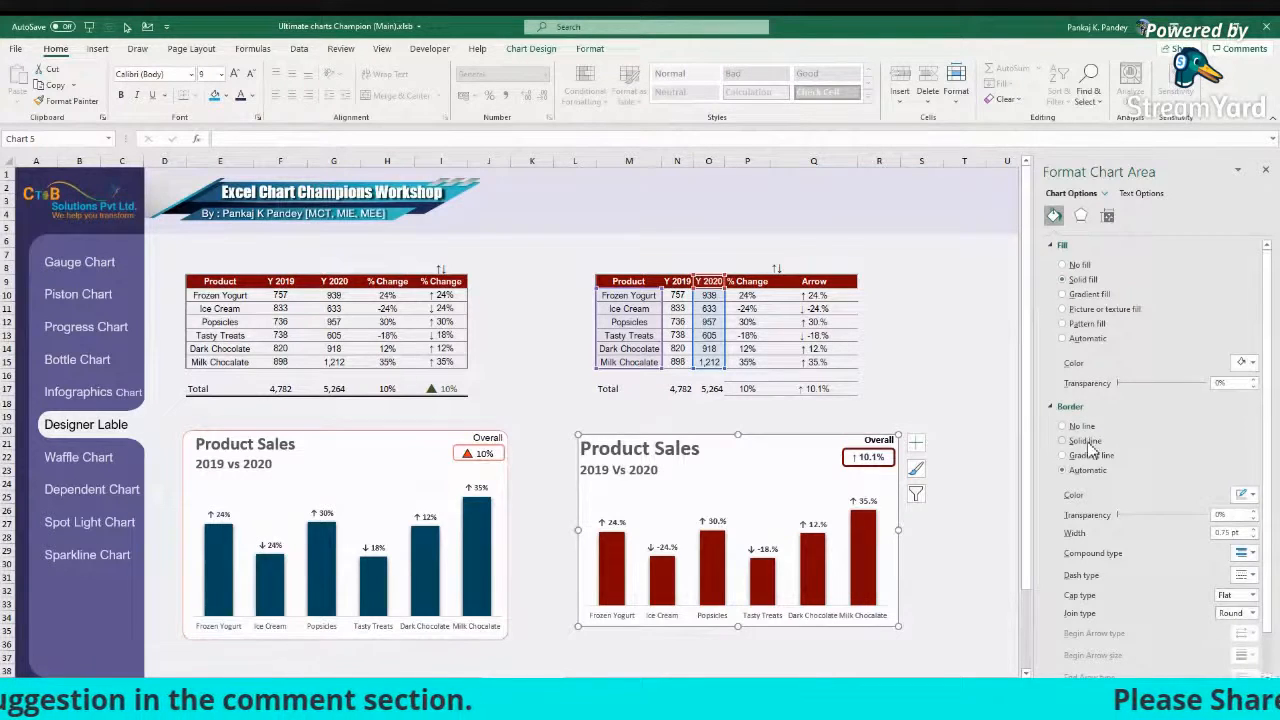
pyautogui.click(1244, 494)
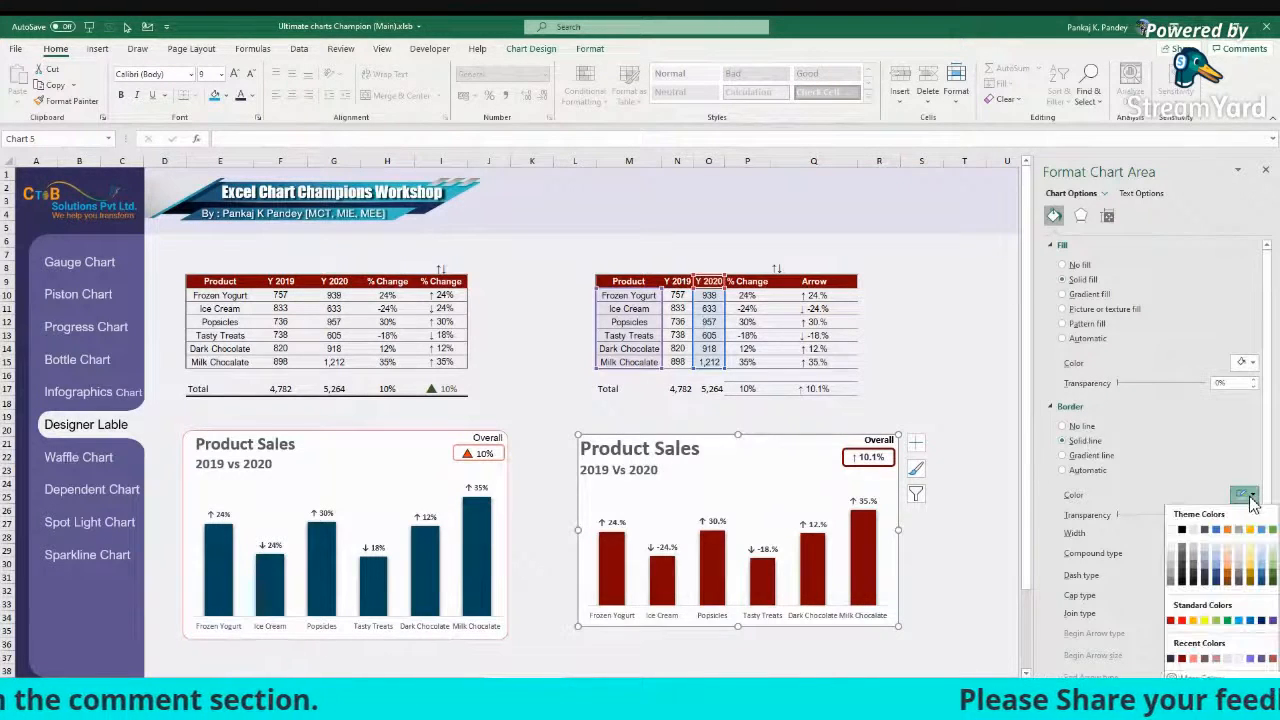
pyautogui.click(1184, 621)
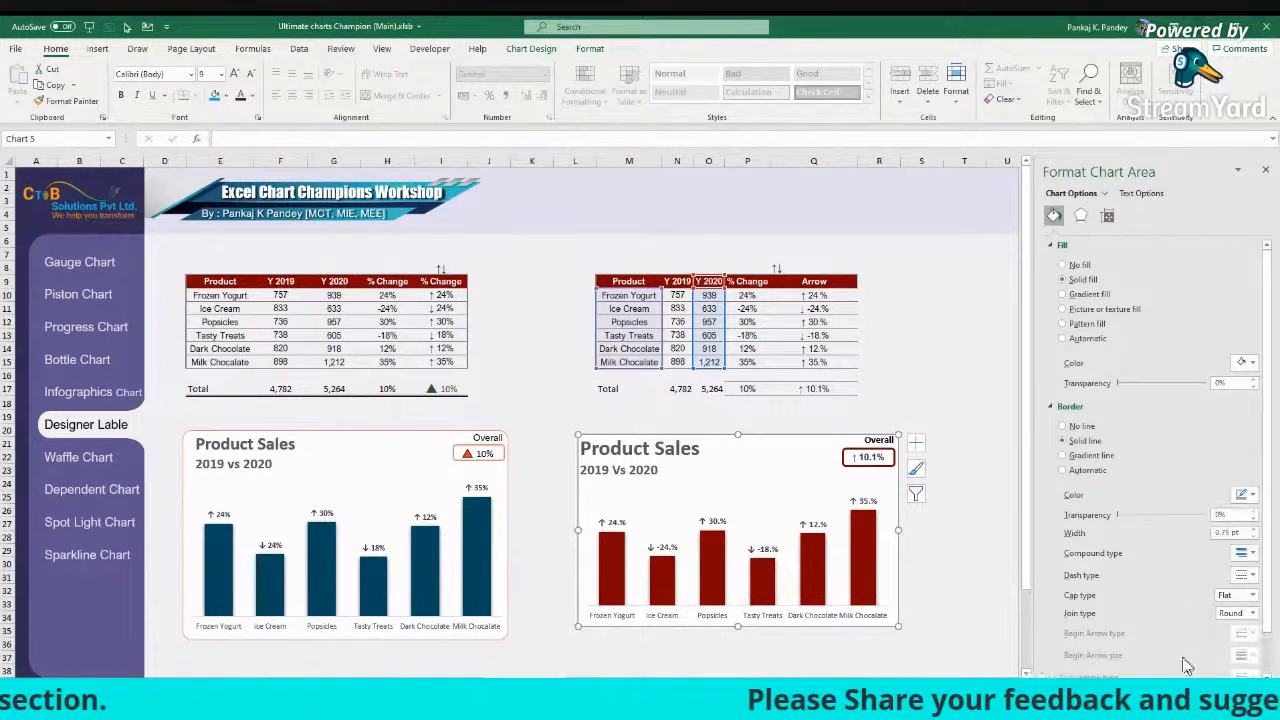
pyautogui.click(1252, 530)
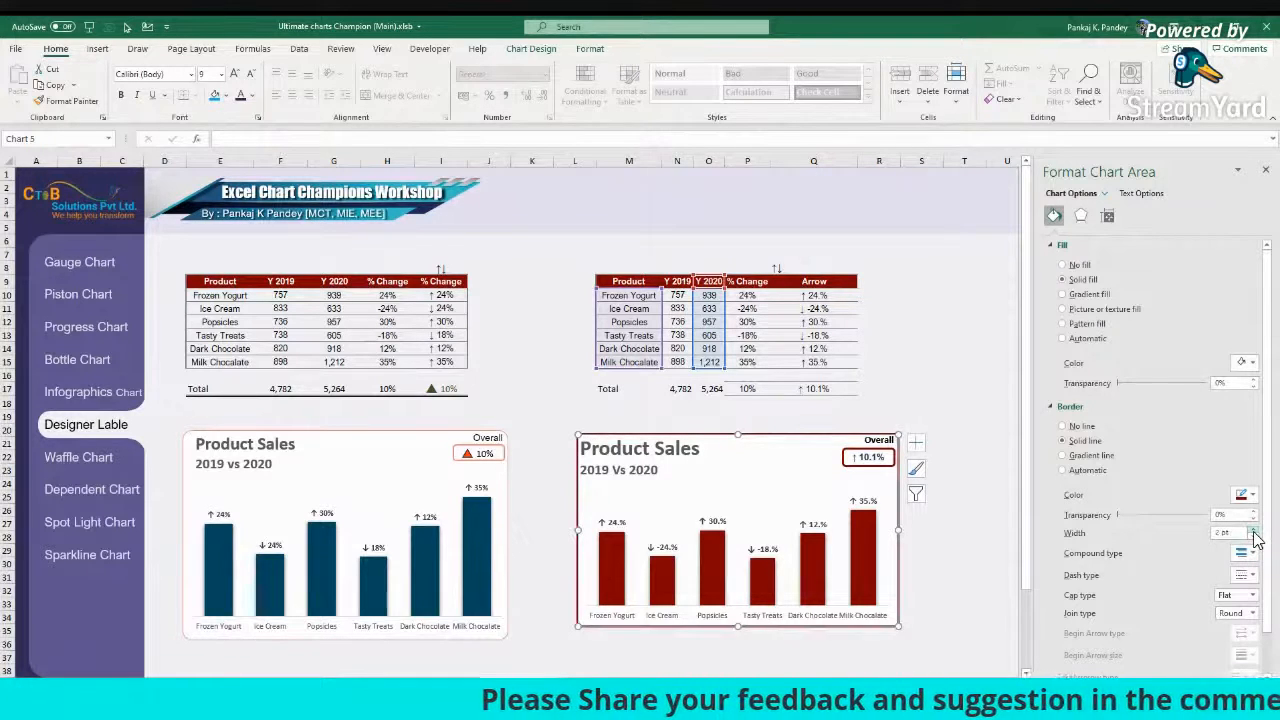
pyautogui.scroll(-1, 1100, 650)
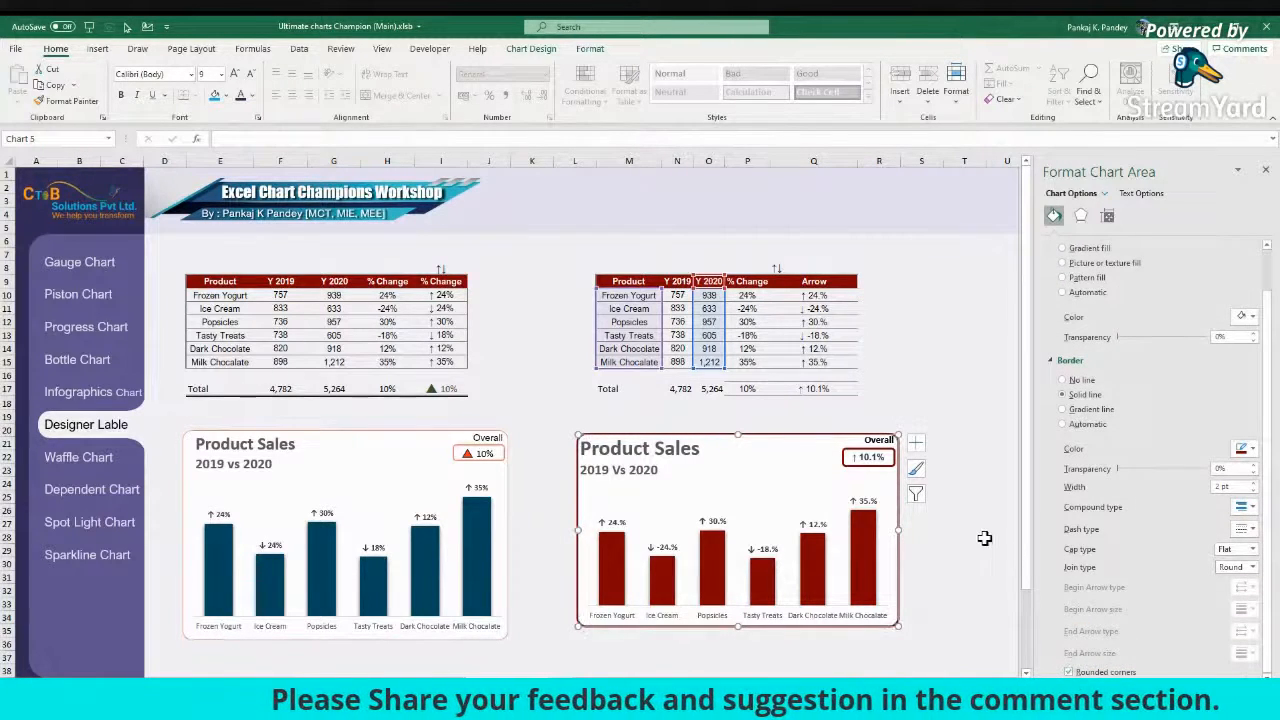
# Step: Shift the Overall label and the linked percentage shape together slightly down, inside the chart's border
pyautogui.click(887, 440)
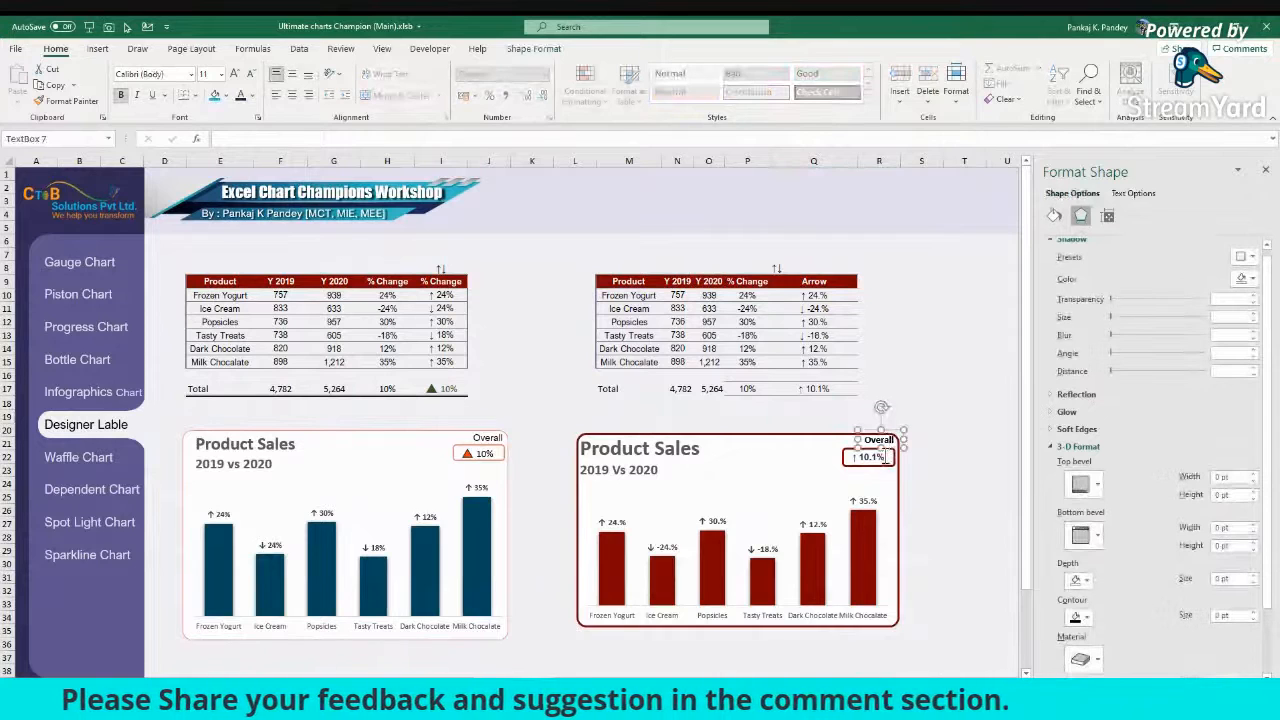
pyautogui.keyDown('shift'); pyautogui.click(878, 462); pyautogui.keyUp('shift')
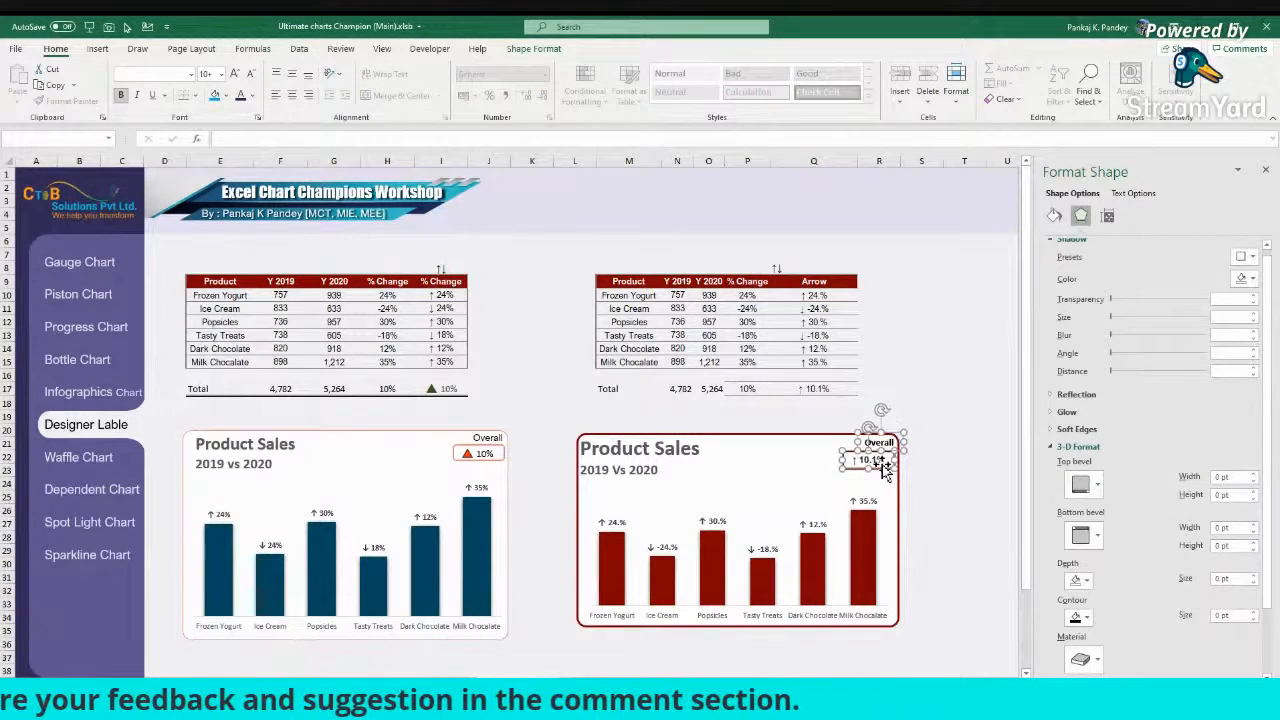
pyautogui.press('Escape')
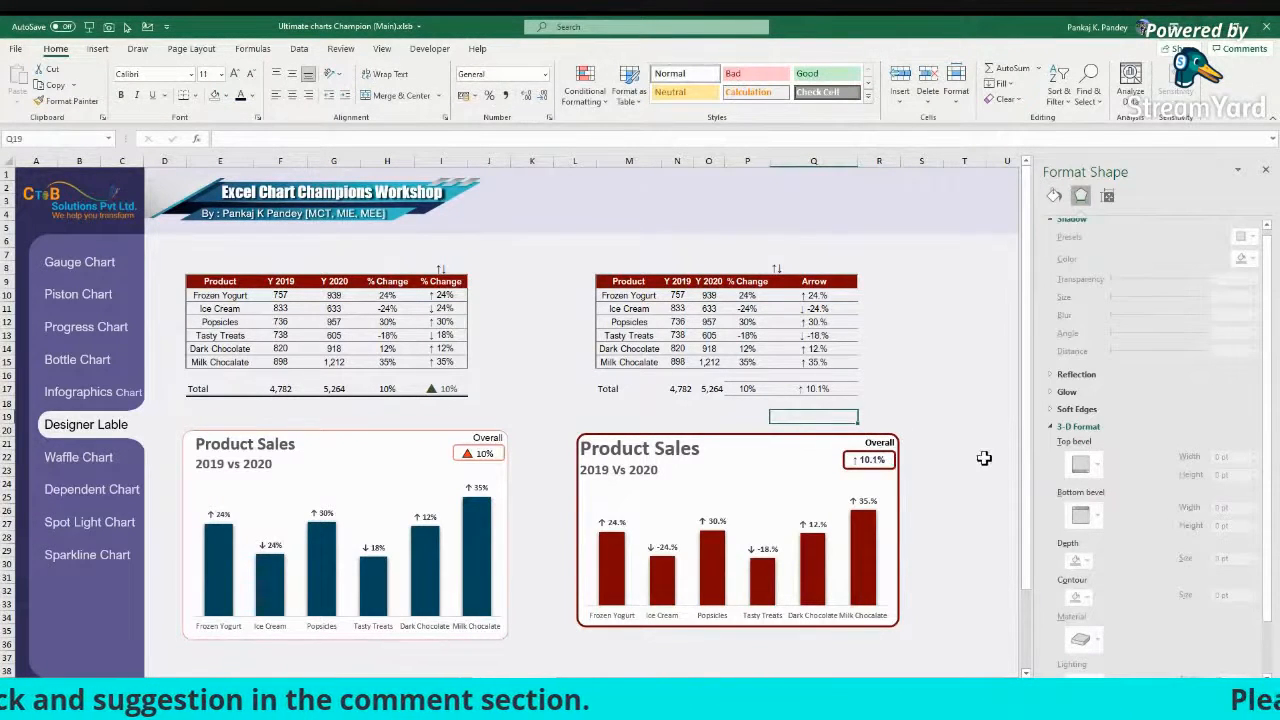
pyautogui.click(680, 296)
pyautogui.click(703, 298)
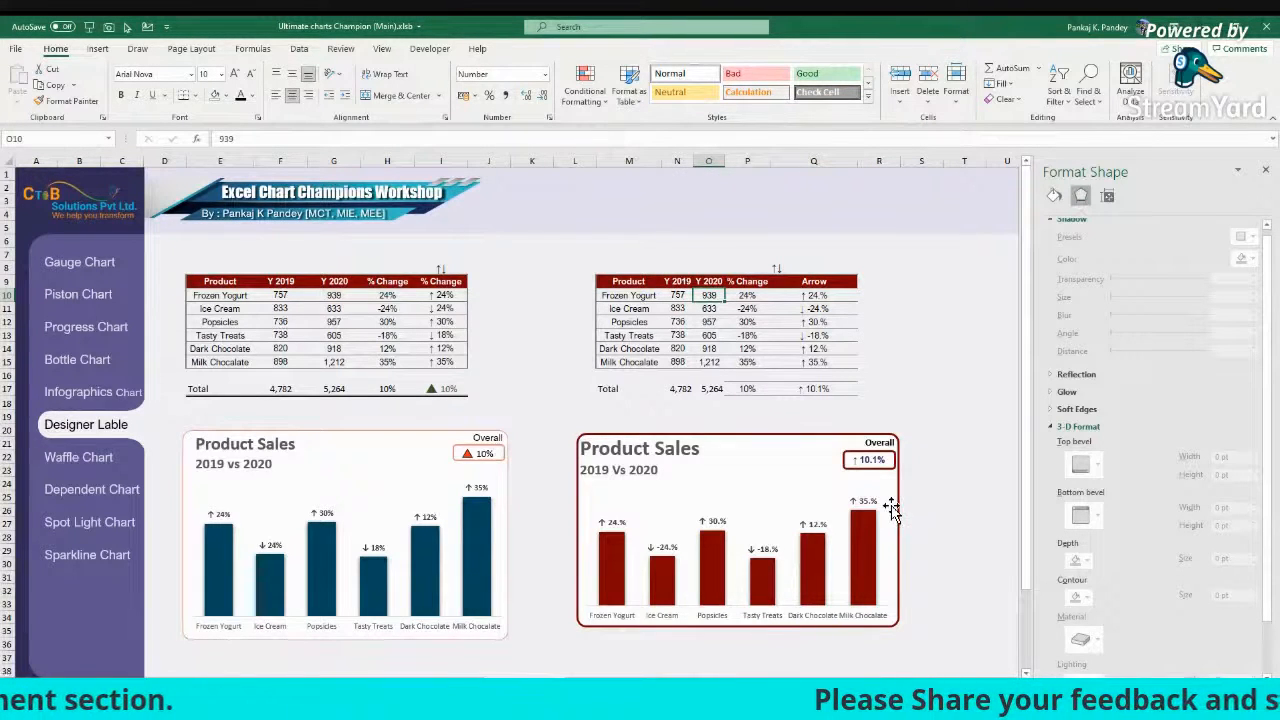
pyautogui.moveTo(632, 281); pyautogui.dragTo(630, 337)
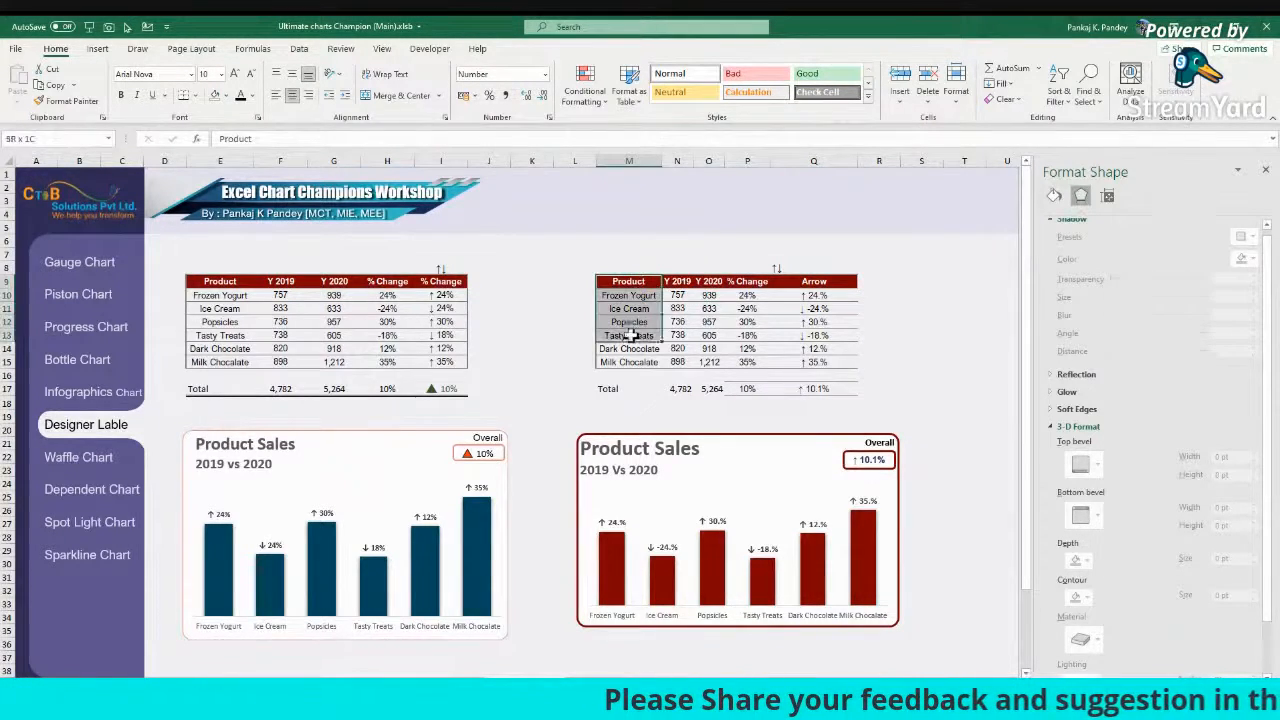
pyautogui.click(920, 404)
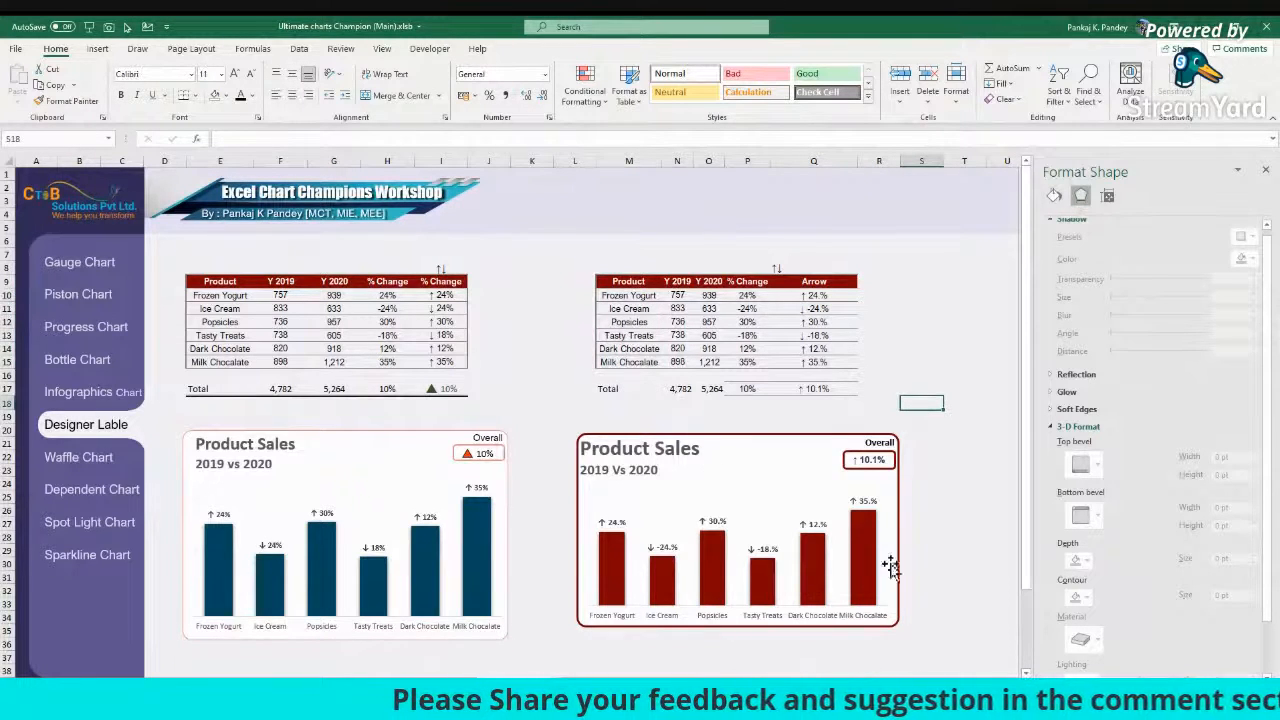
pyautogui.click(760, 552)
pyautogui.click(688, 570)
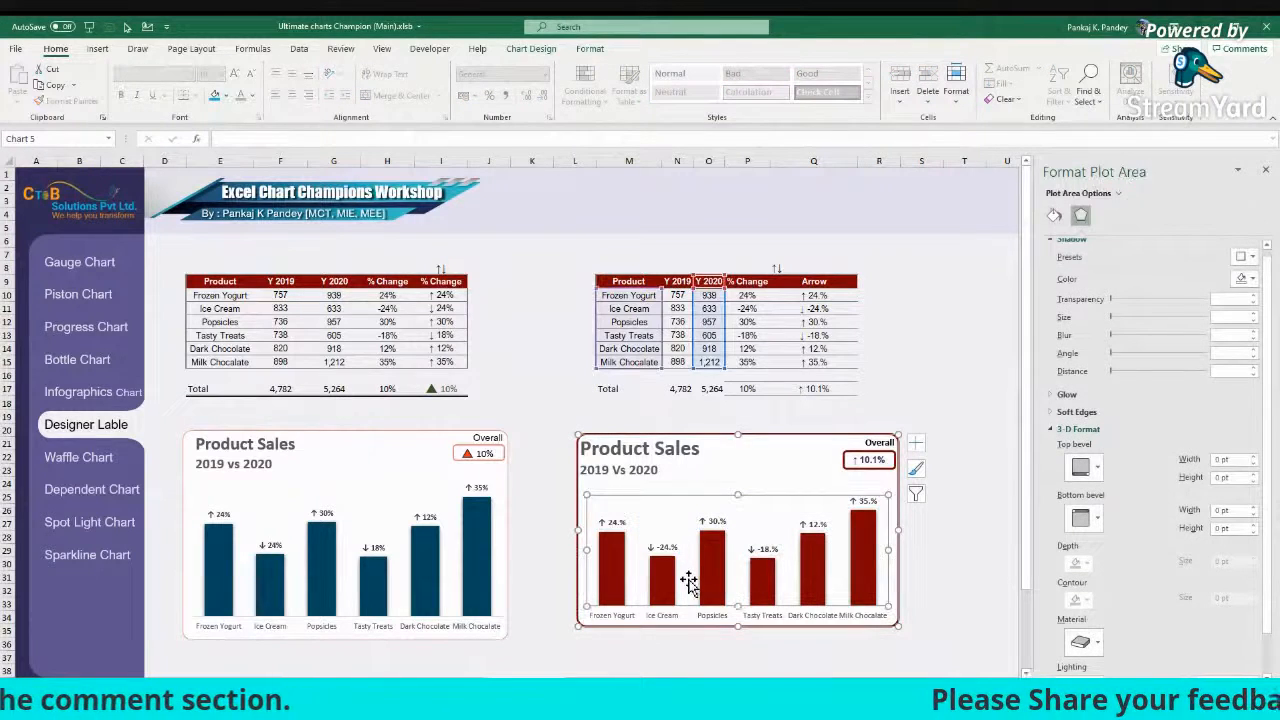
pyautogui.click(697, 438)
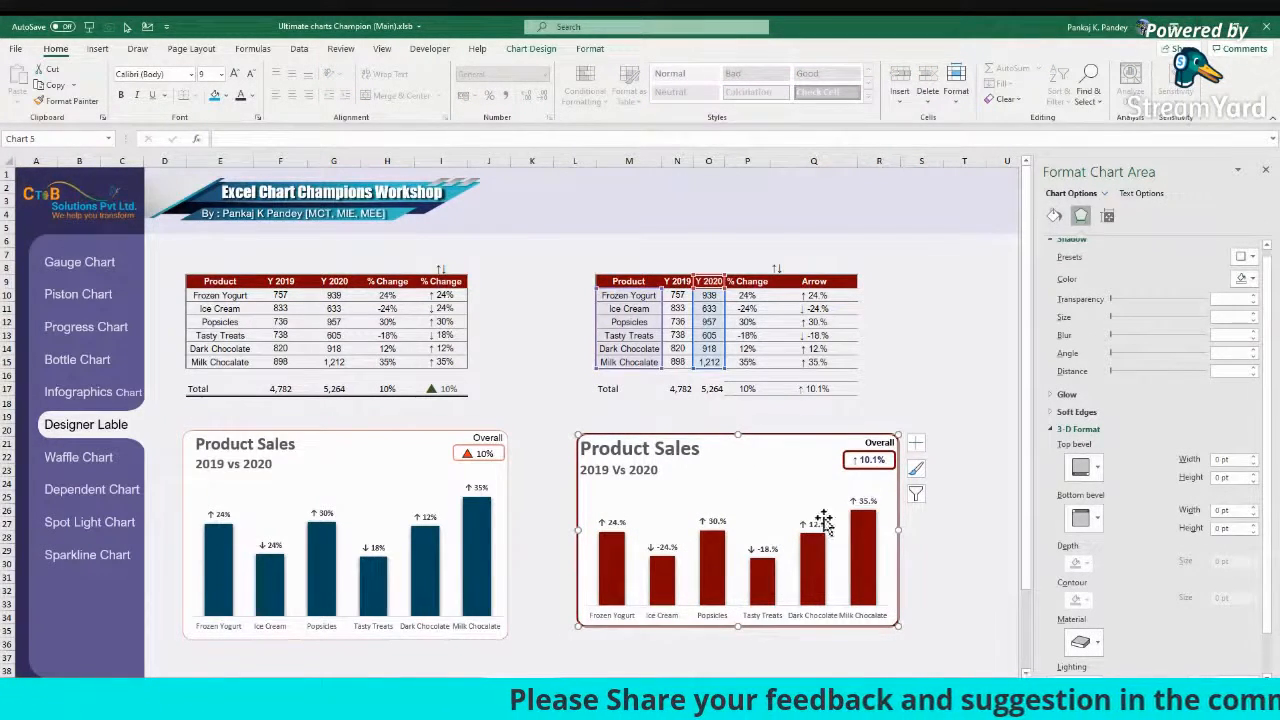
pyautogui.click(712, 643)
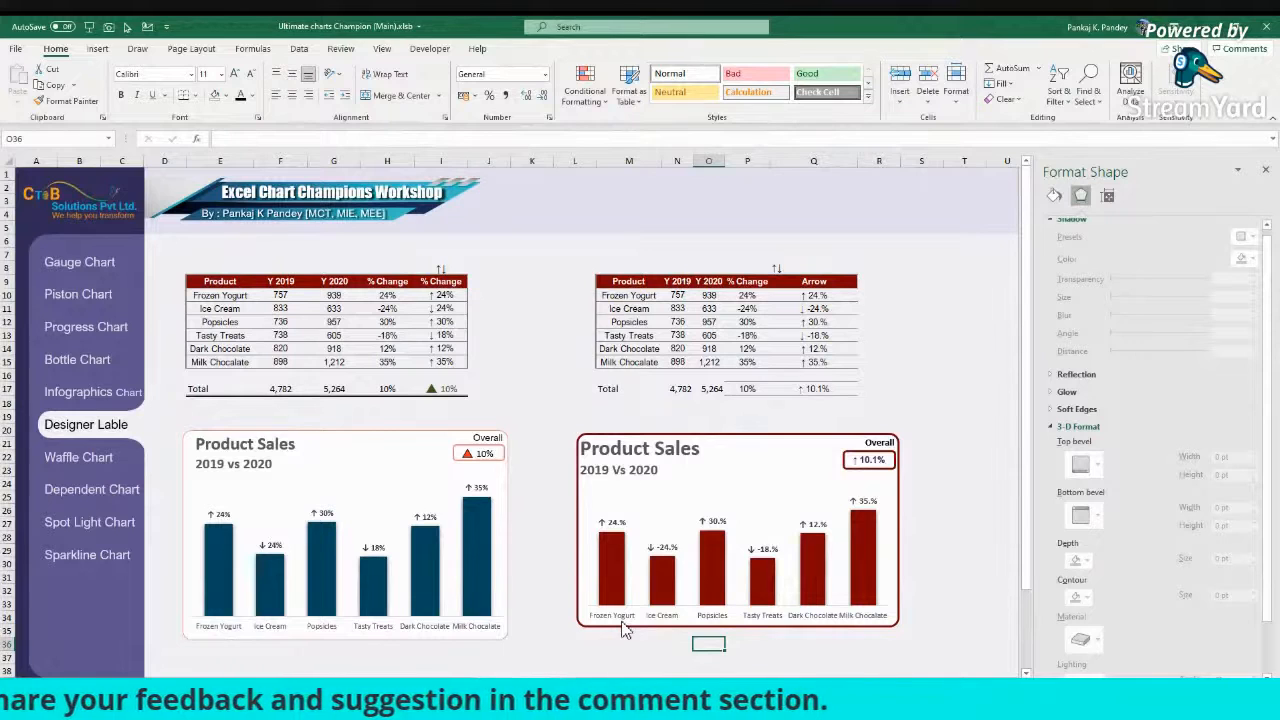
pyautogui.click(615, 706)
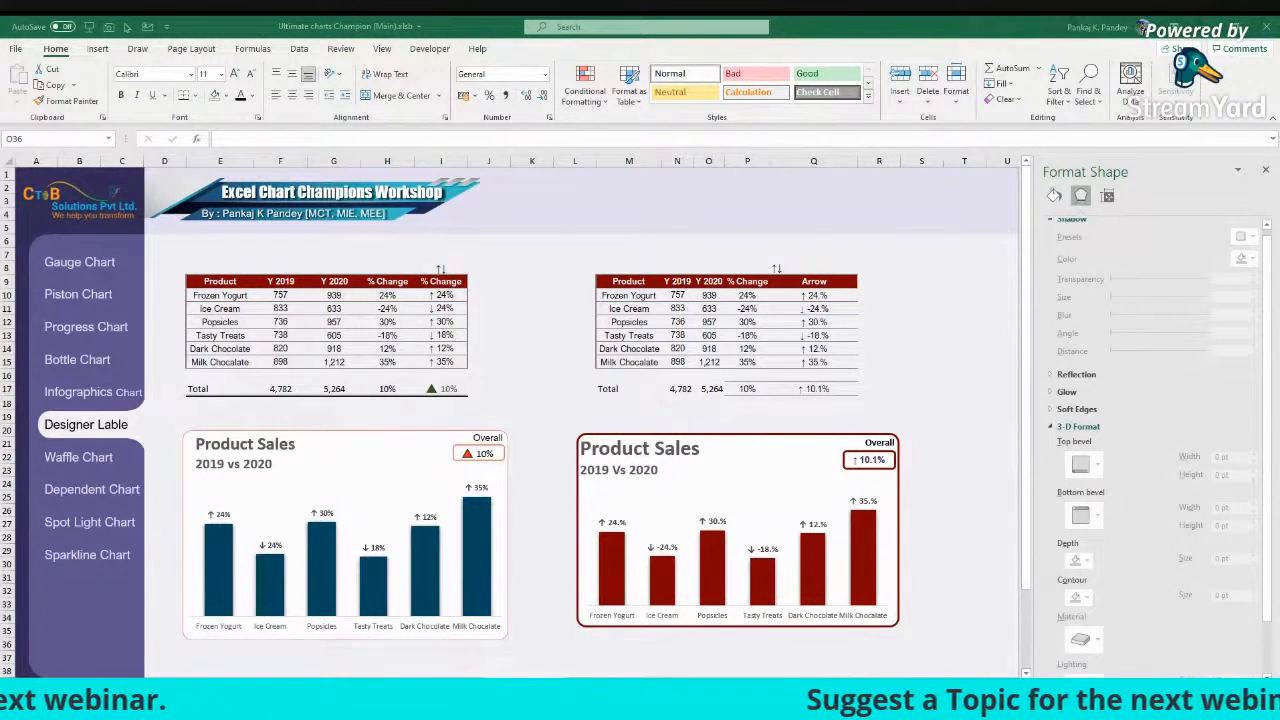
pyautogui.click(708, 643)
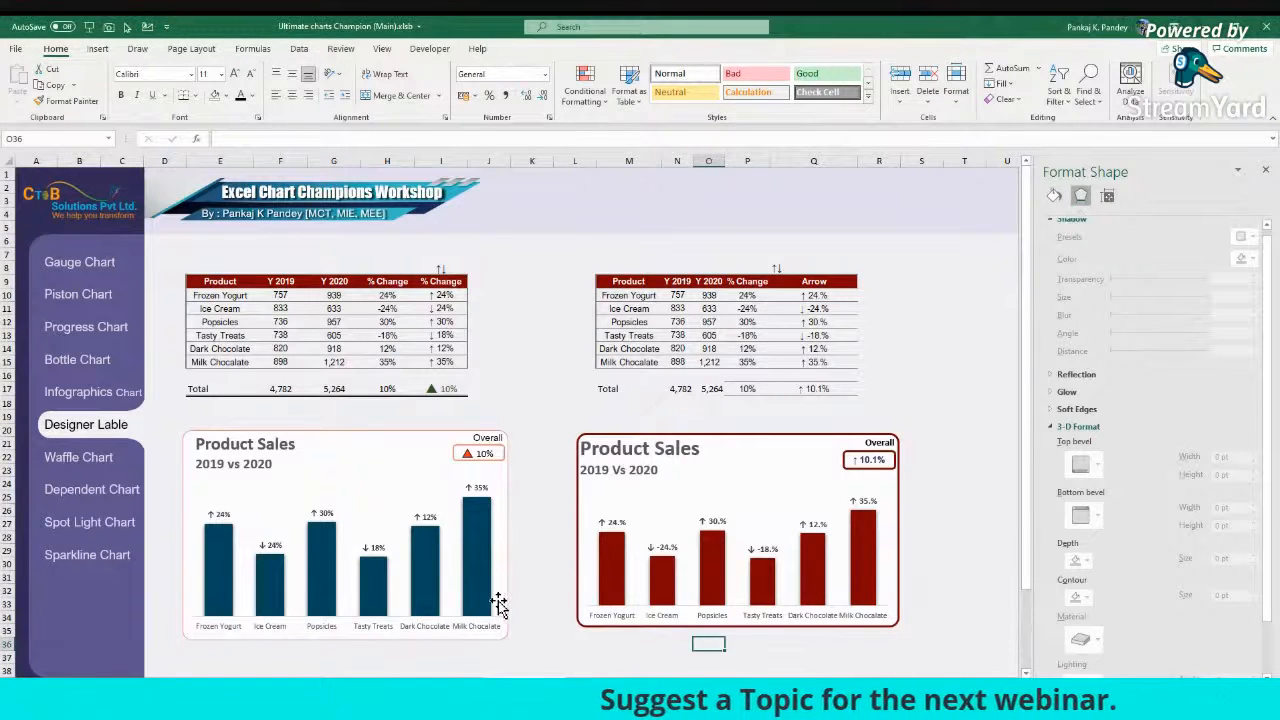
# Step: Go to the Waffle Chart sheet and set the metric name to KPI and its value to 35%
pyautogui.click(80, 457)
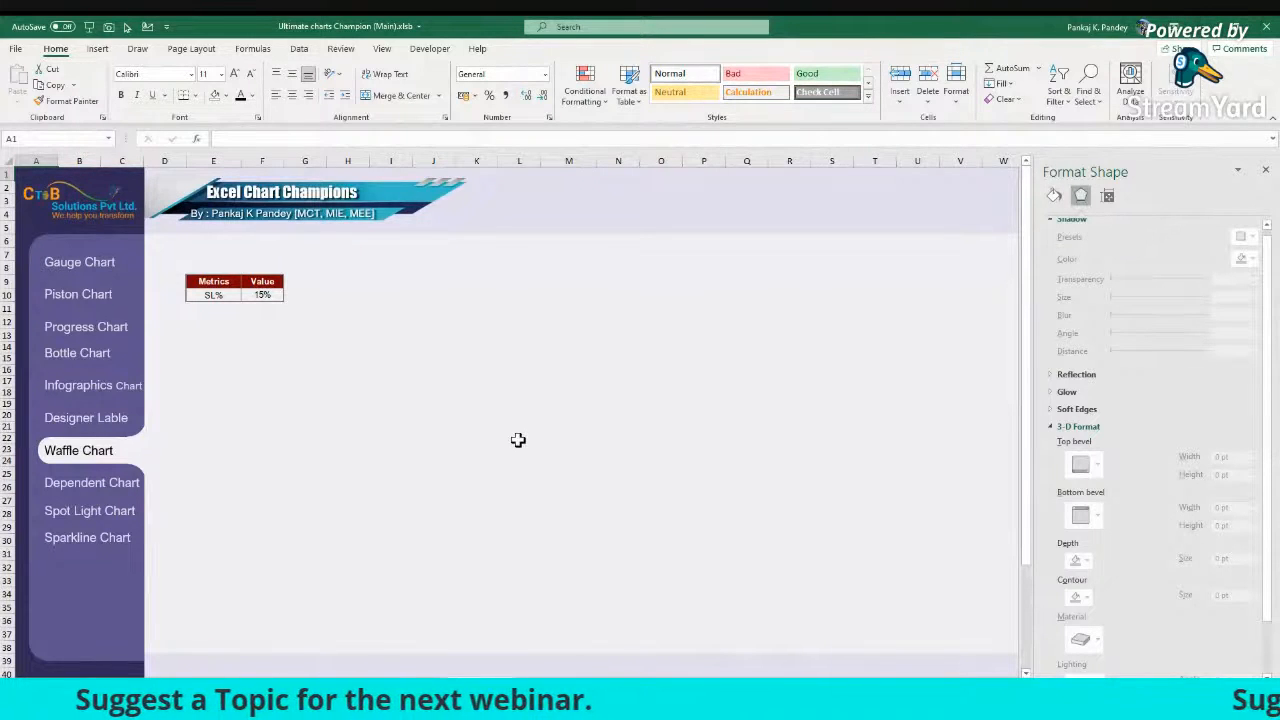
pyautogui.click(250, 295)
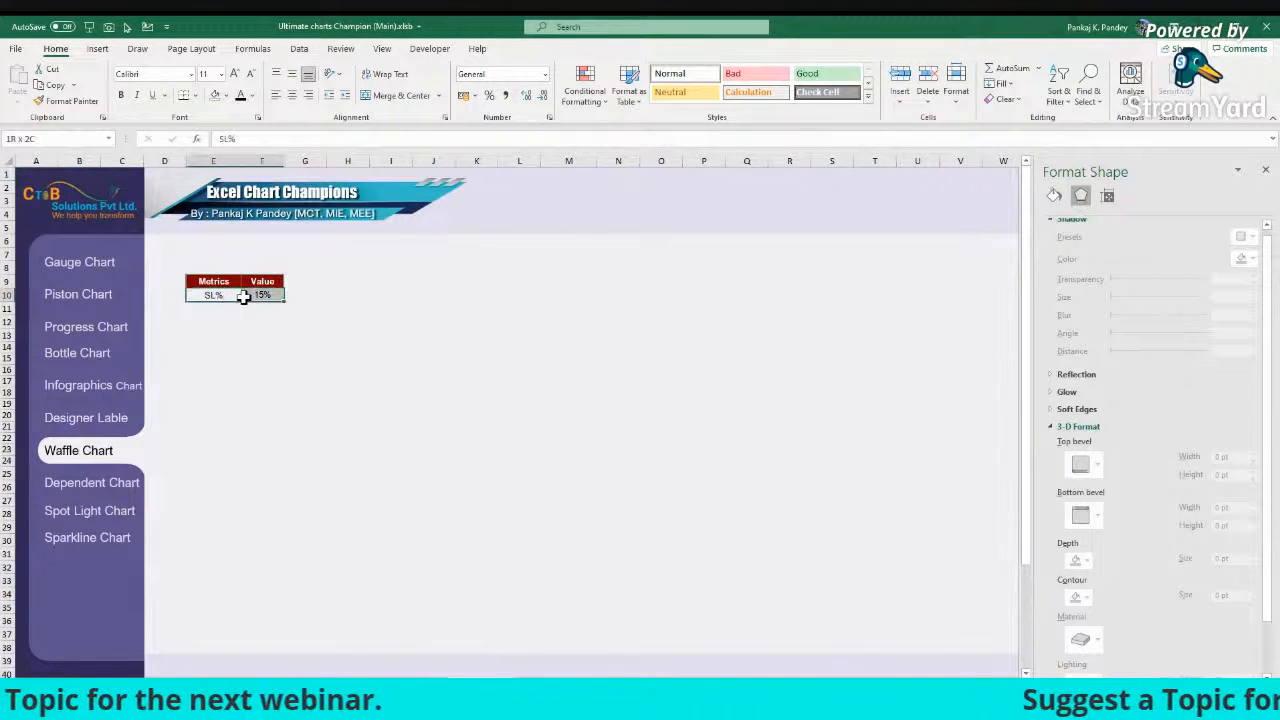
pyautogui.click(219, 296)
pyautogui.write('KPI')
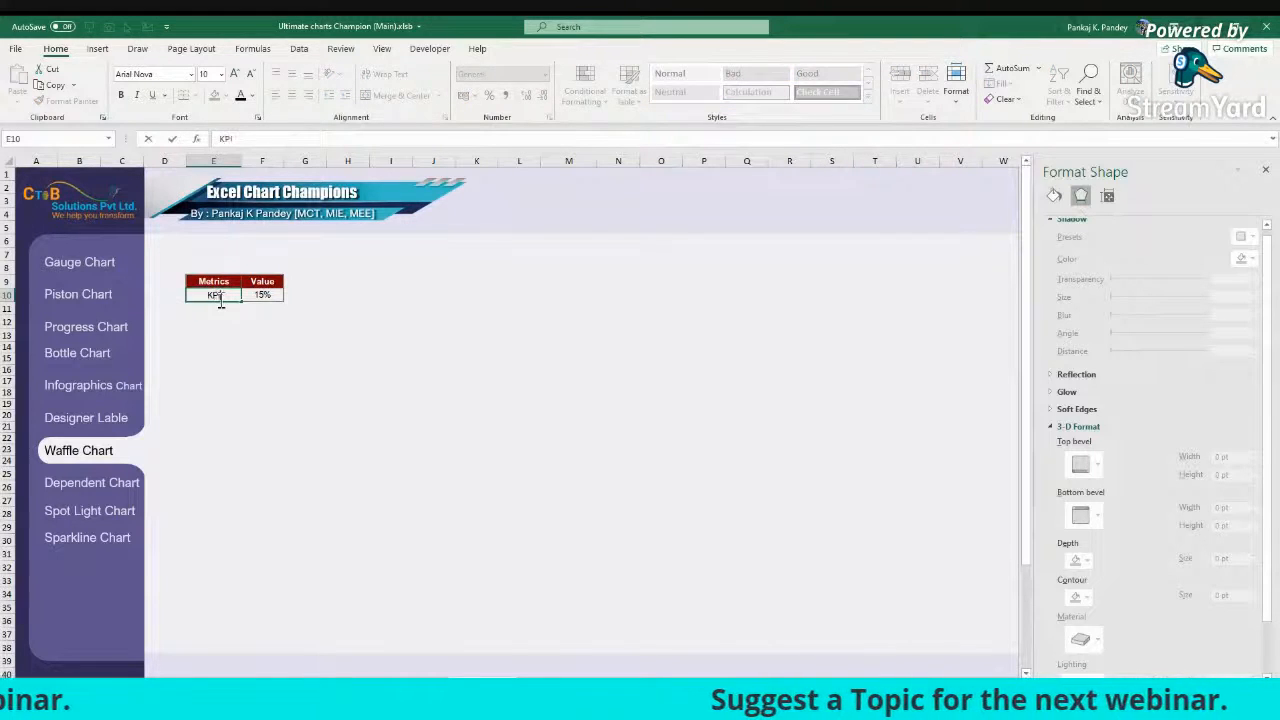
pyautogui.press('Tab')
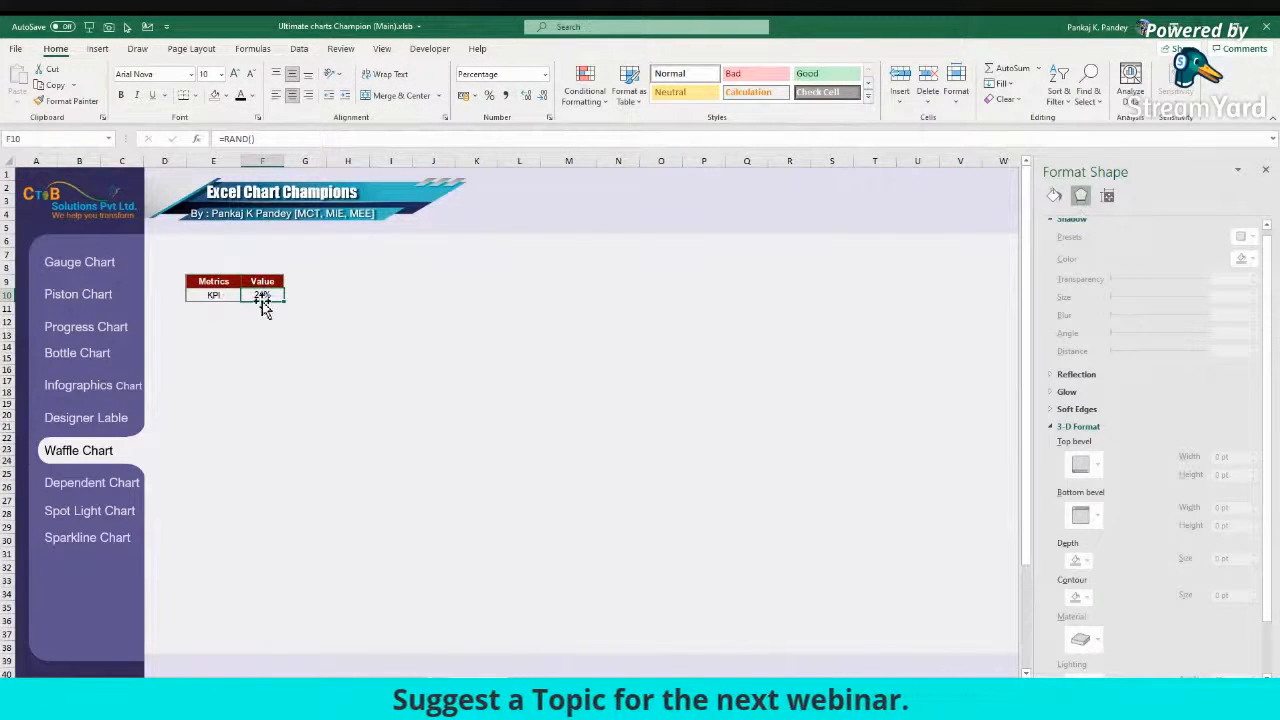
pyautogui.write('35%')
pyautogui.hotkey('ctrl', 'Return')
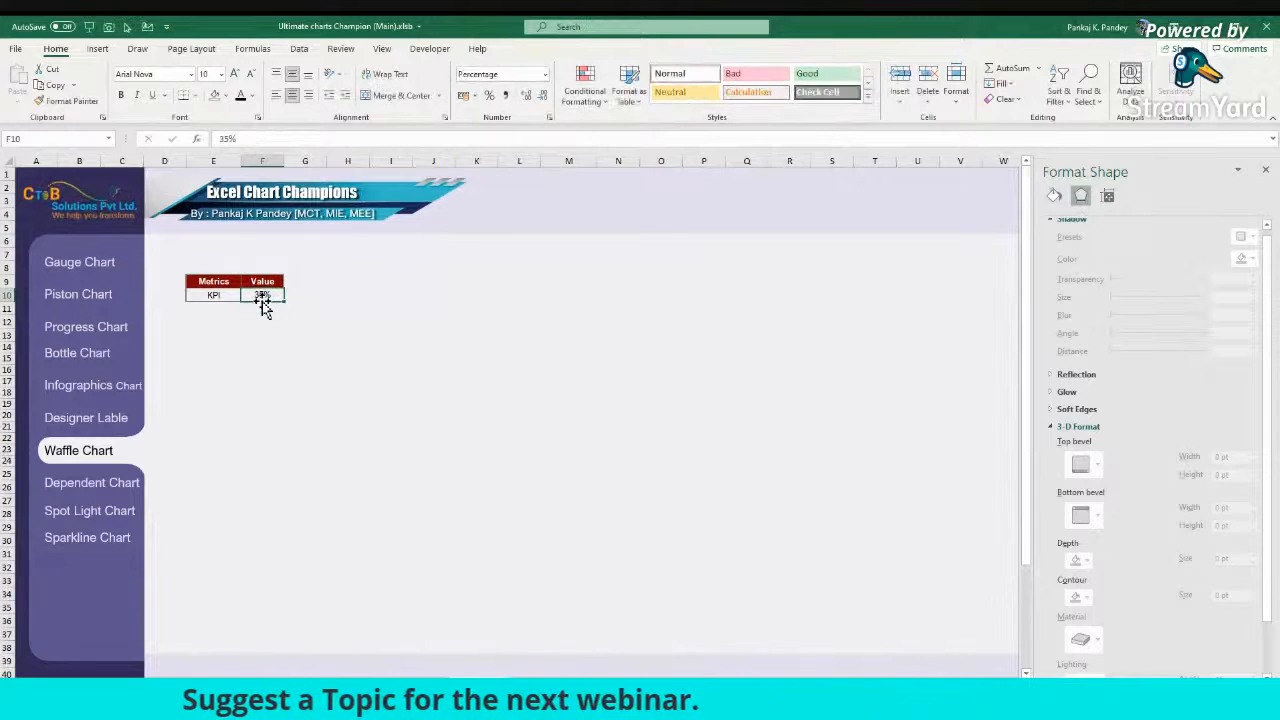
# Step: Start the waffle number grid with 1 in K26 and the formula =K26+1 in L26
pyautogui.click(489, 318)
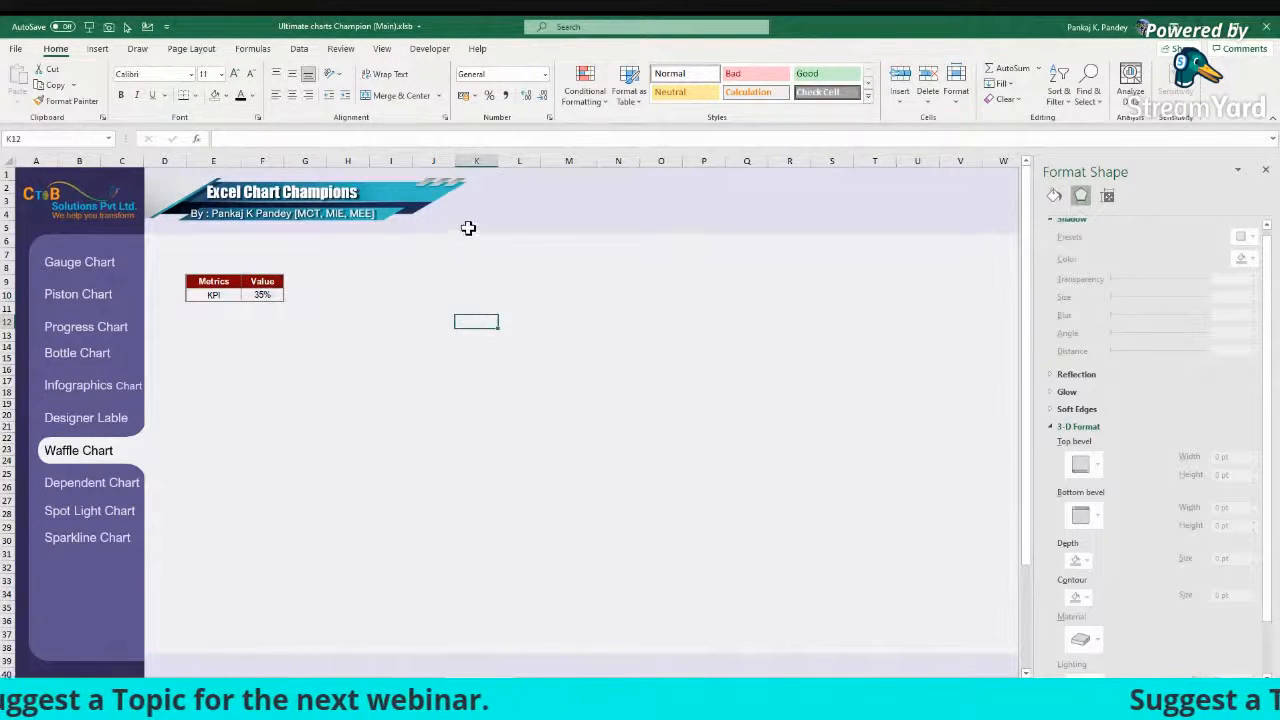
pyautogui.click(476, 486)
pyautogui.write('1')
pyautogui.hotkey('ctrl', 'Return')
pyautogui.press('Right')
pyautogui.write('=')
pyautogui.press('Left')
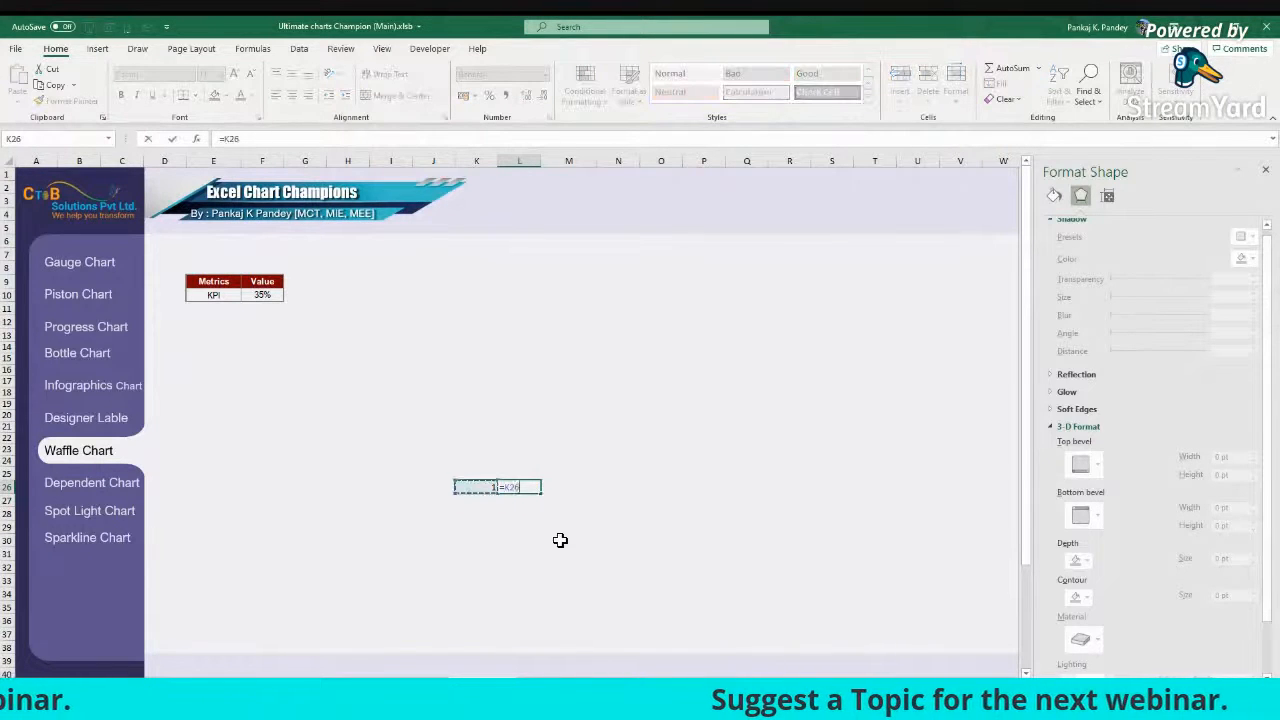
pyautogui.write('+1')
pyautogui.hotkey('ctrl', 'Return')
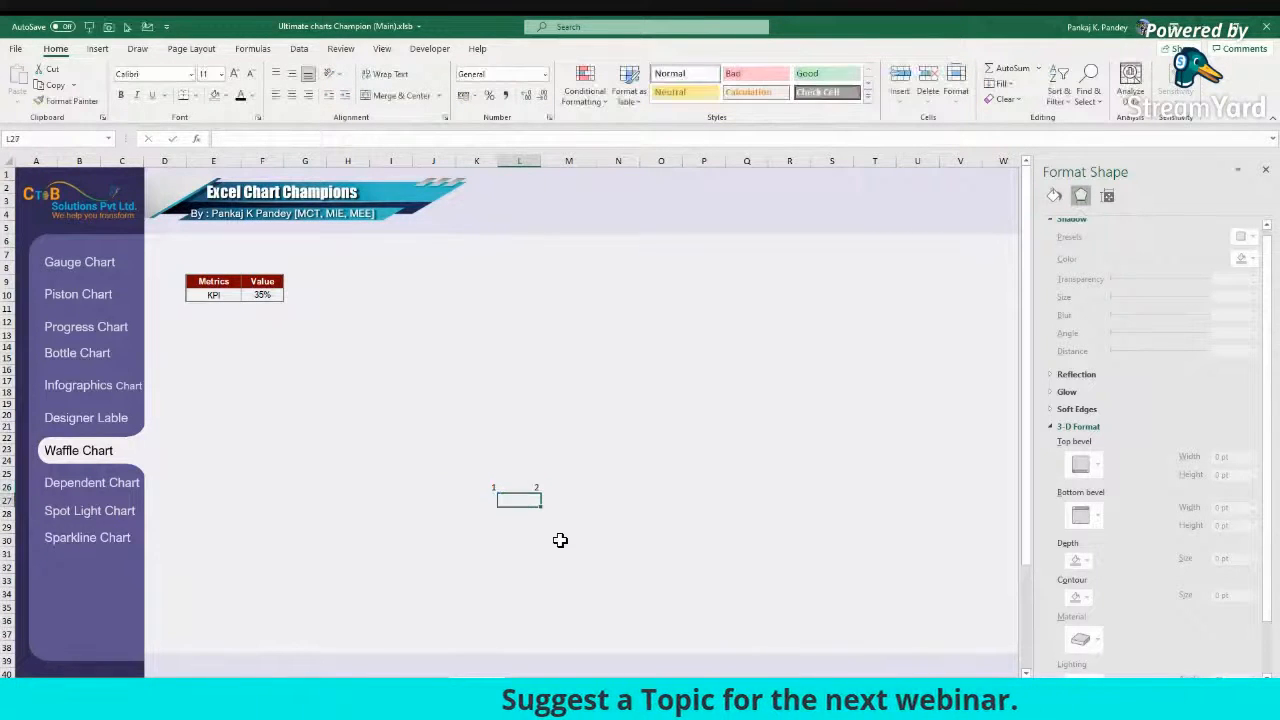
# Step: Fill the increment formula from L26 across to T26
pyautogui.hotkey('shift', 'Right')
pyautogui.hotkey('shift', 'Right')
pyautogui.hotkey('shift', 'Right')
pyautogui.hotkey('shift', 'Right')
pyautogui.hotkey('shift', 'Right')
pyautogui.hotkey('shift', 'Right')
pyautogui.hotkey('shift', 'Right')
pyautogui.hotkey('ctrl', 'r')
pyautogui.hotkey('ctrl', 'Right')
pyautogui.hotkey('ctrl', 'r')
# Step: Copy the number row K26:T26 into row 25 and make K25 continue the count with =T26+1
pyautogui.hotkey('ctrl', 'Left')
pyautogui.hotkey('ctrl', 'shift', 'Right')
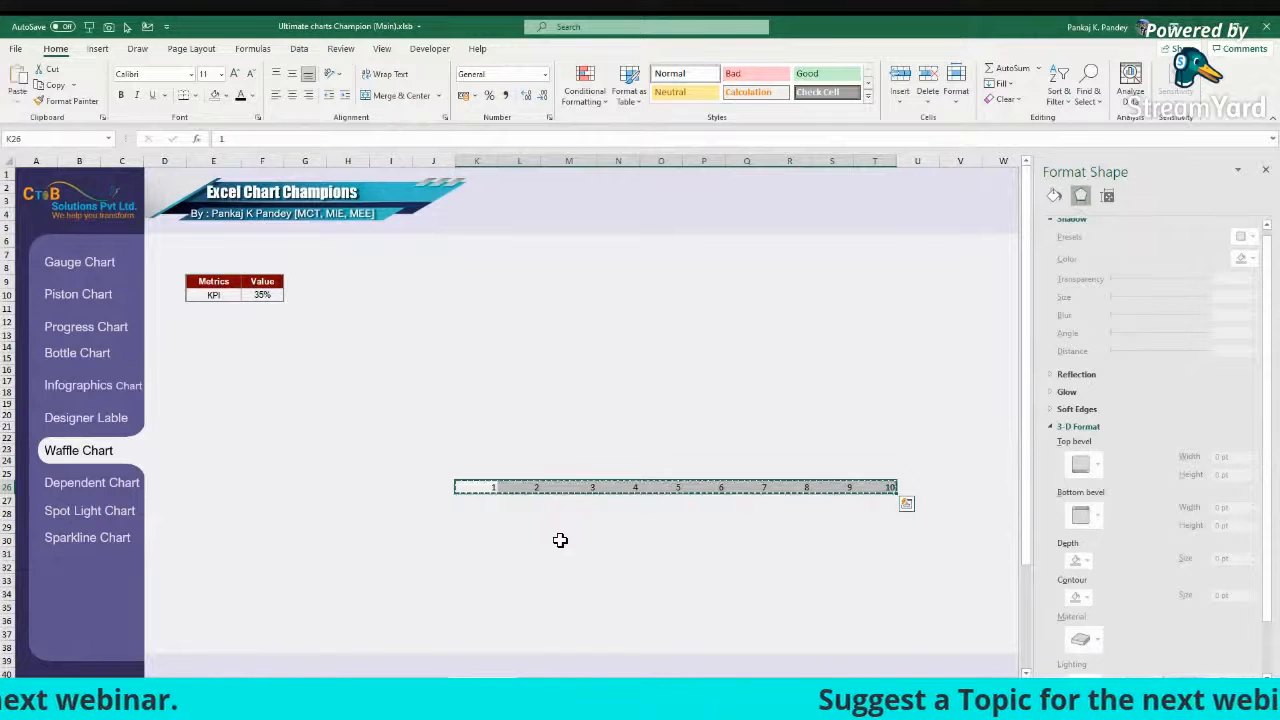
pyautogui.hotkey('ctrl', 'c')
pyautogui.press('Up')
pyautogui.hotkey('ctrl', 'v')
pyautogui.write('=')
pyautogui.press('Down')
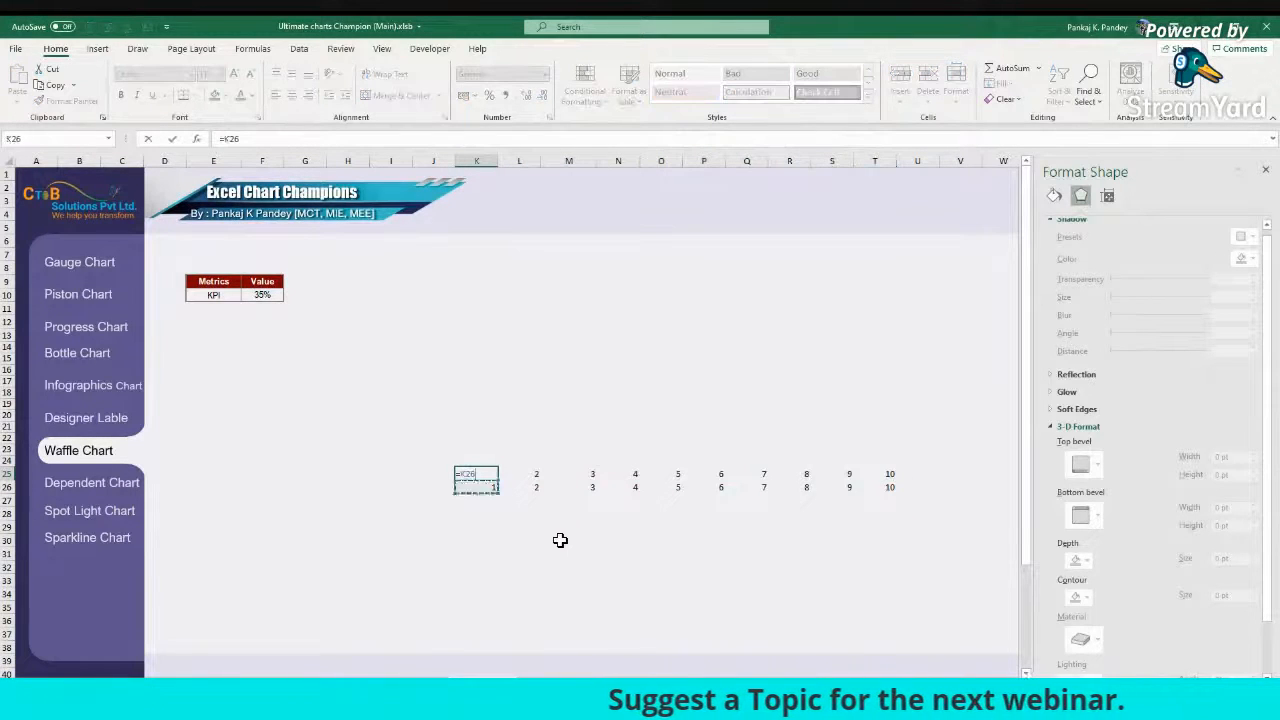
pyautogui.hotkey('ctrl', 'Right')
pyautogui.write('+')
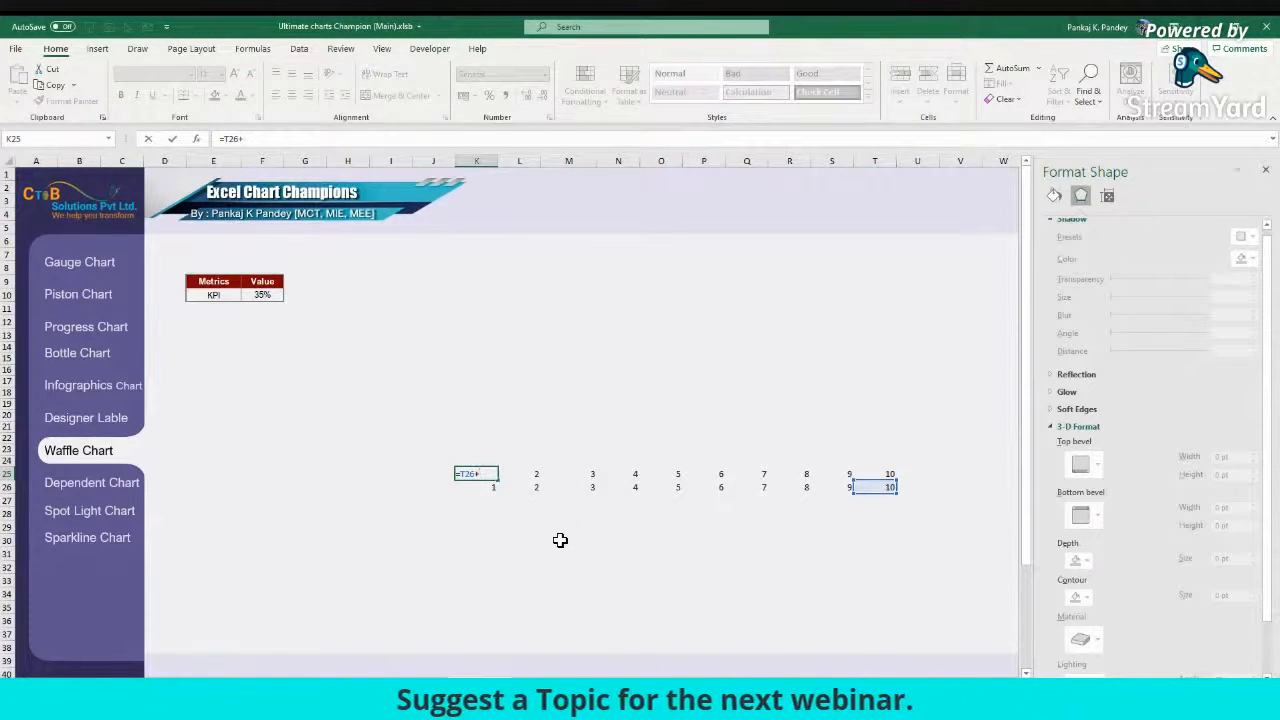
pyautogui.write('1')
pyautogui.press('Return')
pyautogui.press('Down')
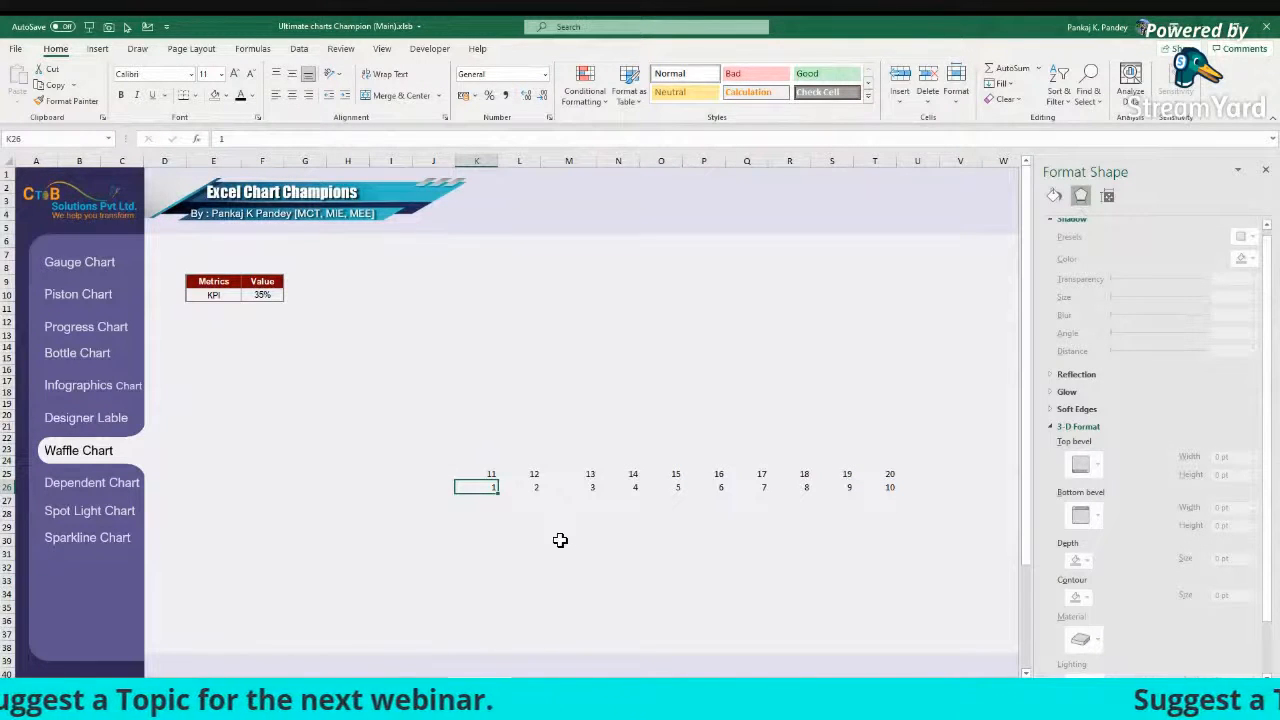
# Step: Copy the row K25:T25 upward into rows 12 to 24
pyautogui.hotkey('ctrl', 'shift', 'Right')
pyautogui.hotkey('shift', 'Up')
pyautogui.press('Up')
pyautogui.hotkey('ctrl', 'shift', 'Right')
pyautogui.hotkey('ctrl', 'c')
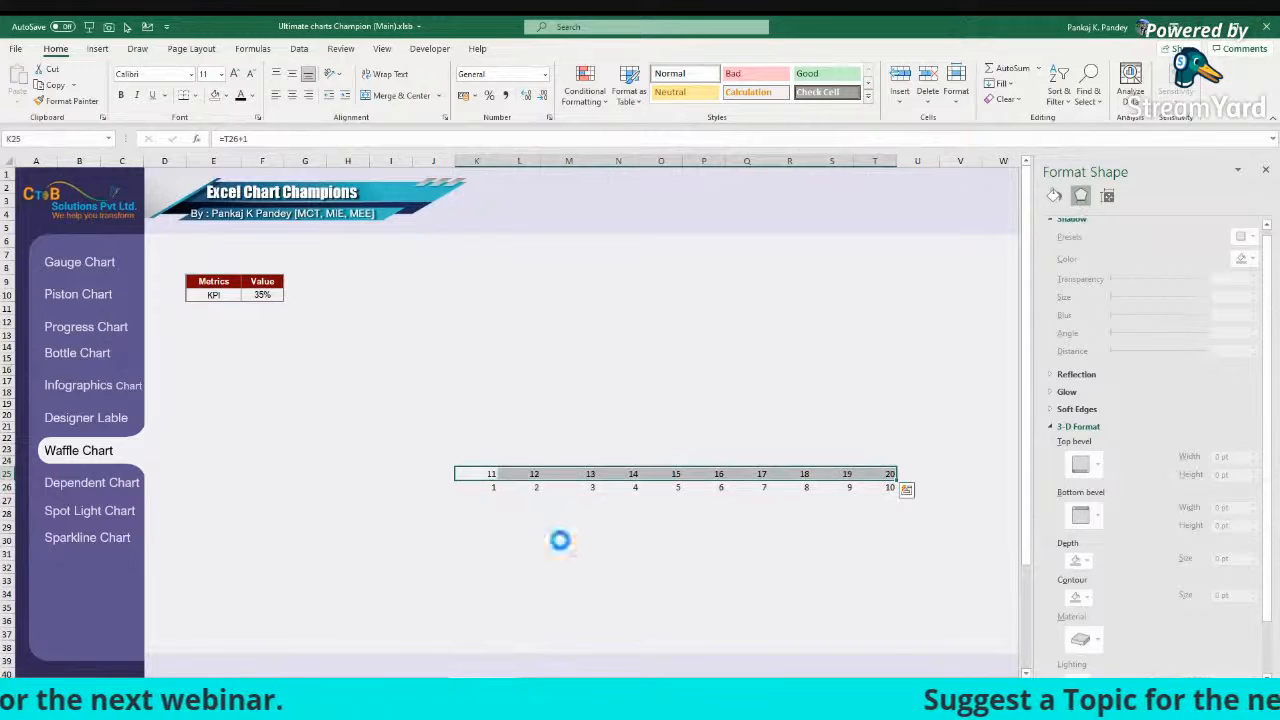
pyautogui.hotkey('shift', 'Up')
pyautogui.hotkey('shift', 'Up')
pyautogui.hotkey('shift', 'Up')
pyautogui.hotkey('shift', 'Up')
pyautogui.hotkey('shift', 'Up')
pyautogui.hotkey('shift', 'Up')
pyautogui.hotkey('shift', 'Up')
pyautogui.hotkey('shift', 'Up')
pyautogui.hotkey('shift', 'Up')
pyautogui.hotkey('shift', 'Up')
pyautogui.hotkey('shift', 'Up')
pyautogui.hotkey('shift', 'Up')
pyautogui.hotkey('shift', 'Up')
pyautogui.press('Return')
# Step: Delete the surplus grid rows above 100, in K12:T16
pyautogui.hotkey('ctrl', 'Up')
pyautogui.hotkey('ctrl', 'shift', 'Down')
pyautogui.hotkey('ctrl', 'shift', 'Up')
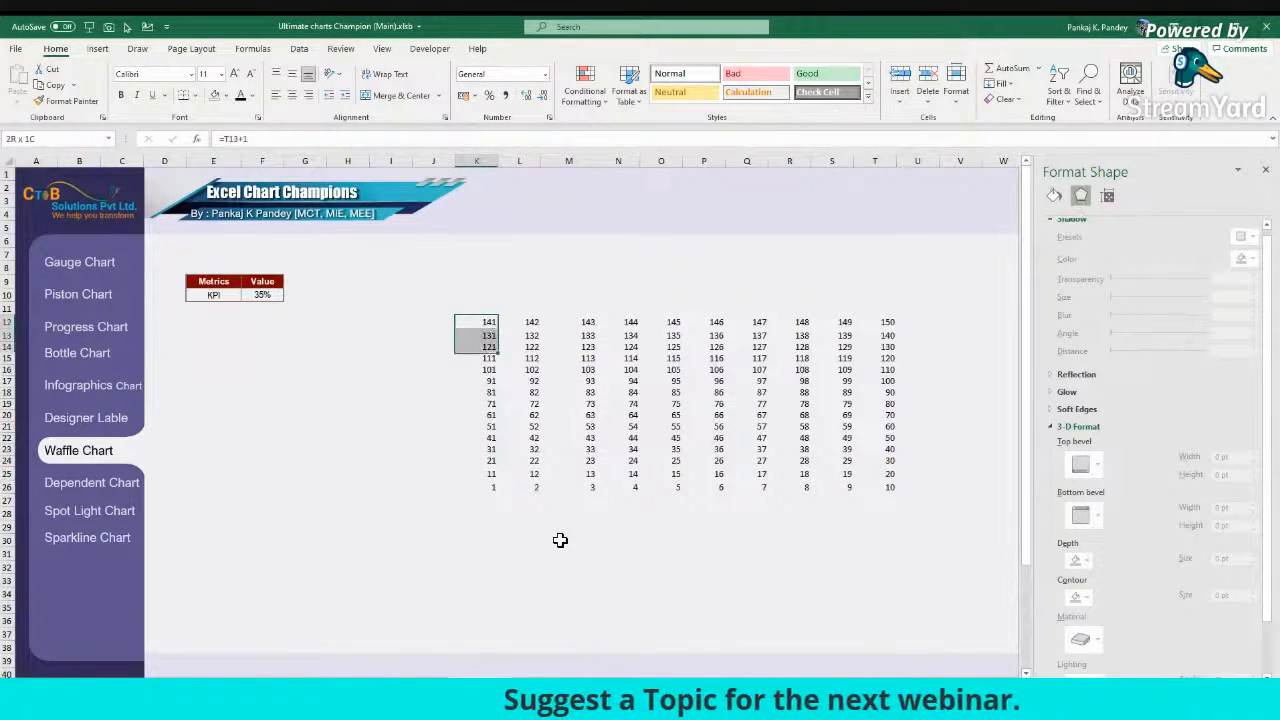
pyautogui.hotkey('shift', 'Down')
pyautogui.hotkey('shift', 'Down')
pyautogui.hotkey('ctrl', 'shift', 'Right')
pyautogui.press('Delete')
# Step: Narrow columns K to T so the 1–100 grid in K17:T26 becomes a compact block of small cells
pyautogui.hotkey('ctrl', 'Down')
pyautogui.hotkey('ctrl', 'shift', 'Down')
pyautogui.hotkey('ctrl', 'shift', 'Right')
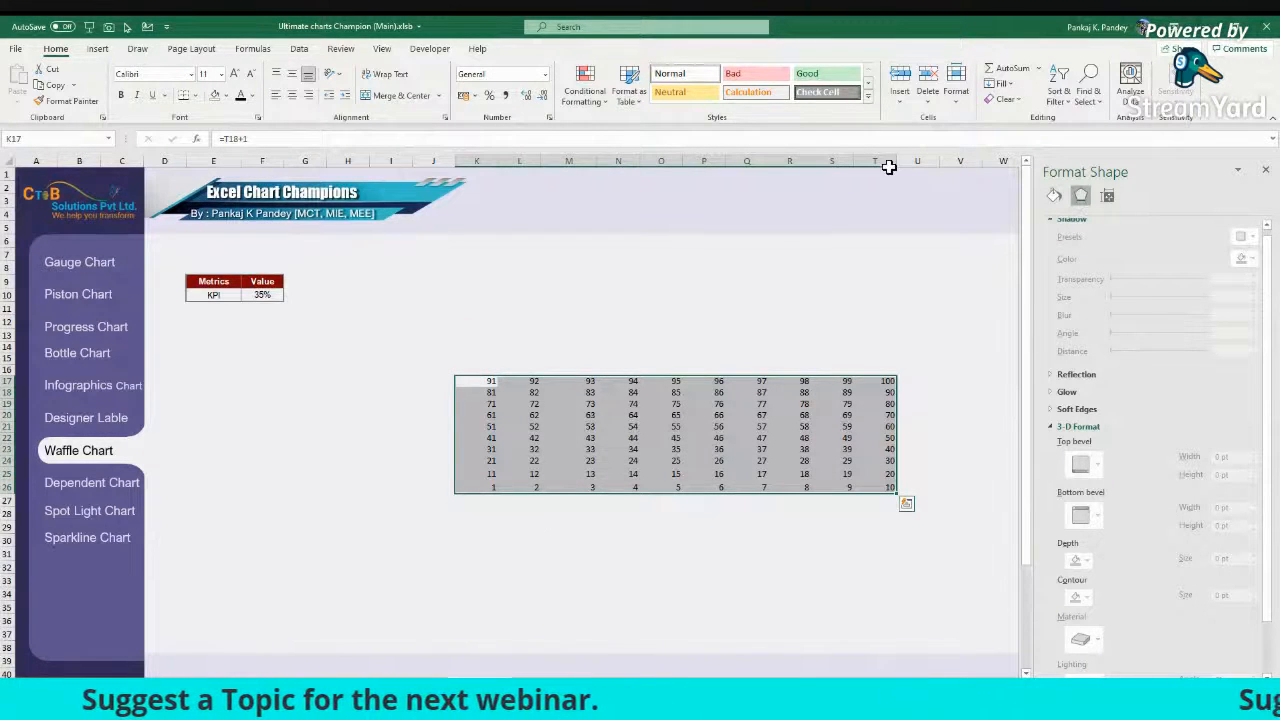
pyautogui.hotkey('ctrl', 'space')
pyautogui.moveTo(888, 167); pyautogui.dragTo(600, 167)
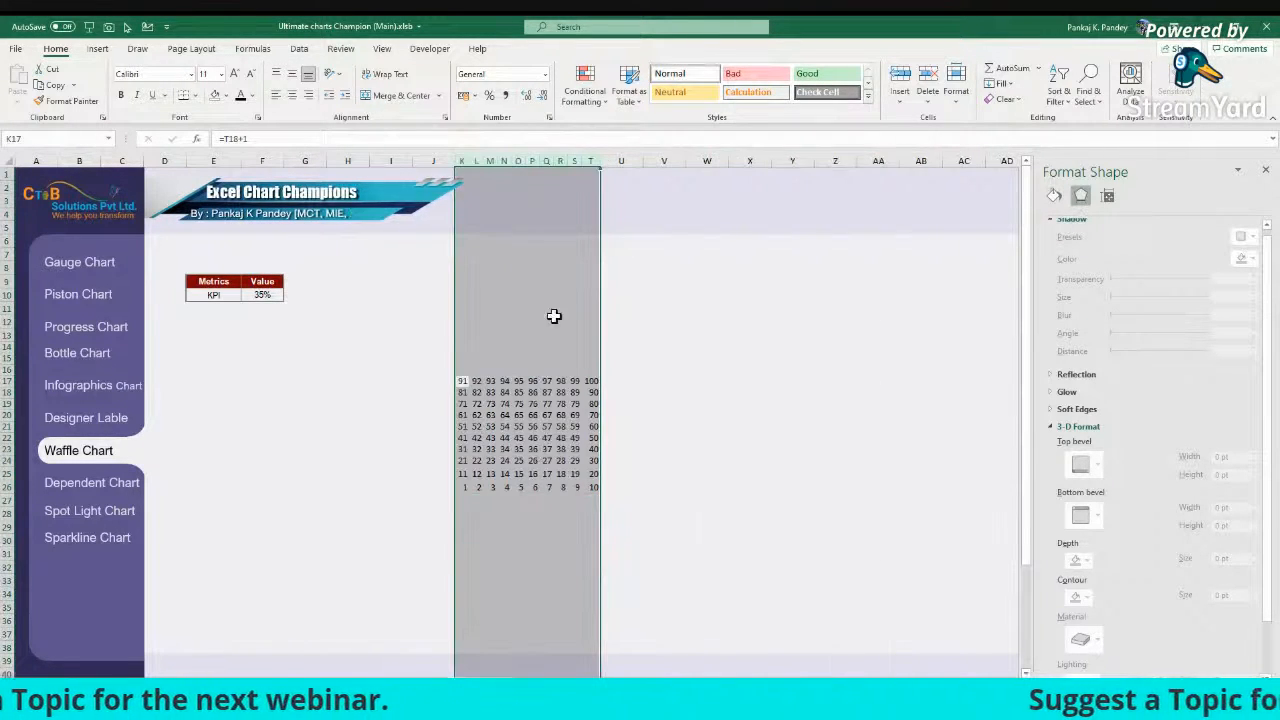
pyautogui.click(557, 381)
pyautogui.moveTo(468, 382); pyautogui.dragTo(588, 486)
pyautogui.moveTo(600, 158); pyautogui.dragTo(598, 158)
# Step: Set the font size of grid K17:T26 to 8 and narrow columns K to T further to fit the numbers
pyautogui.hotkey('ctrl', 'a')
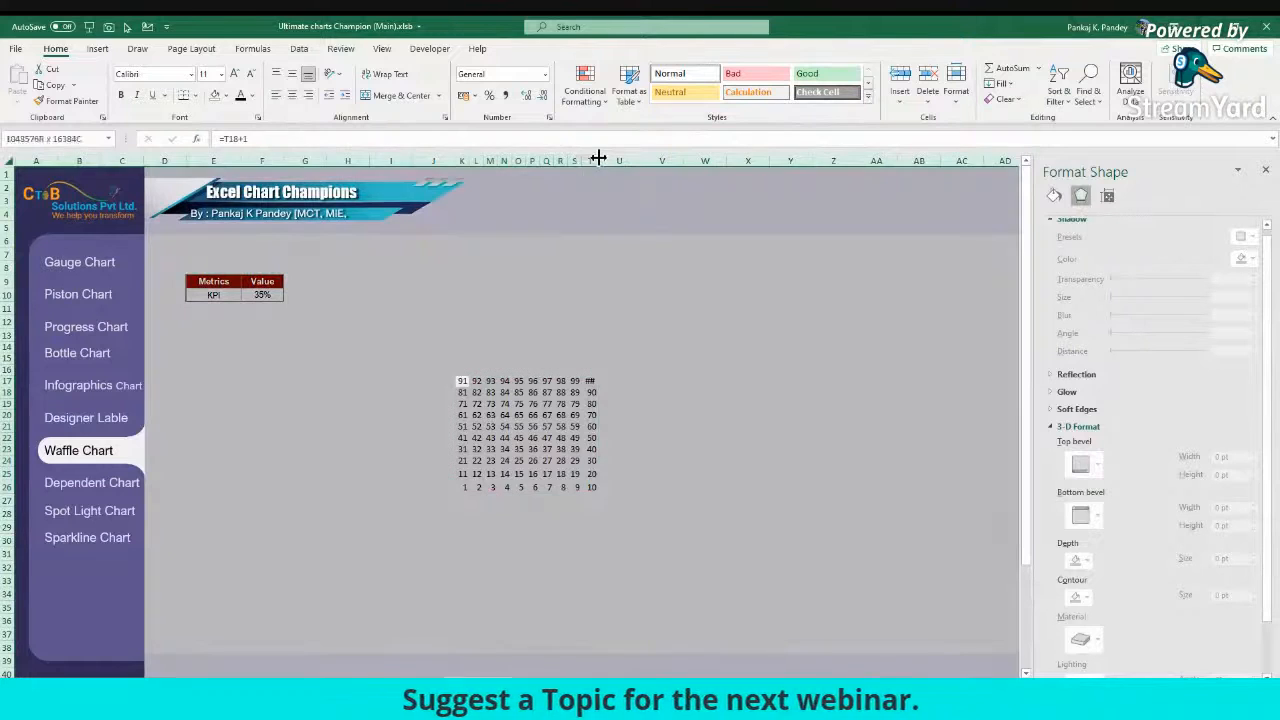
pyautogui.click(530, 414)
pyautogui.hotkey('ctrl', 'a')
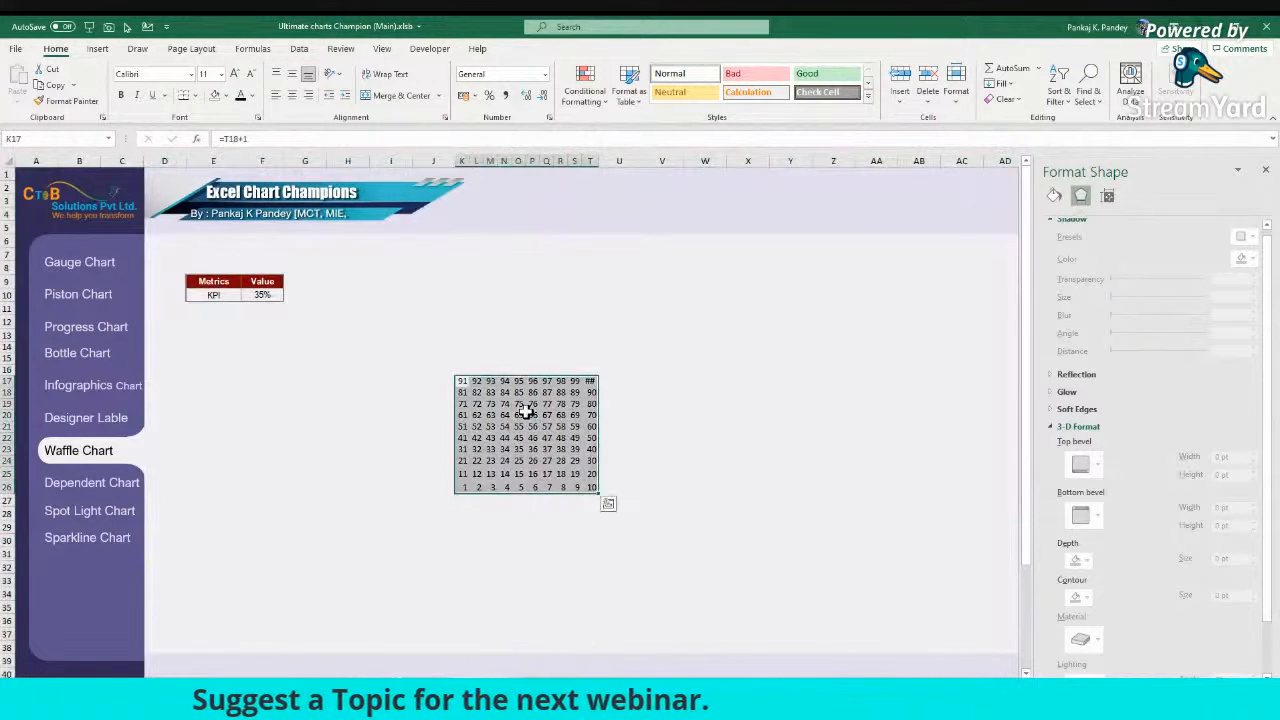
pyautogui.click(221, 74)
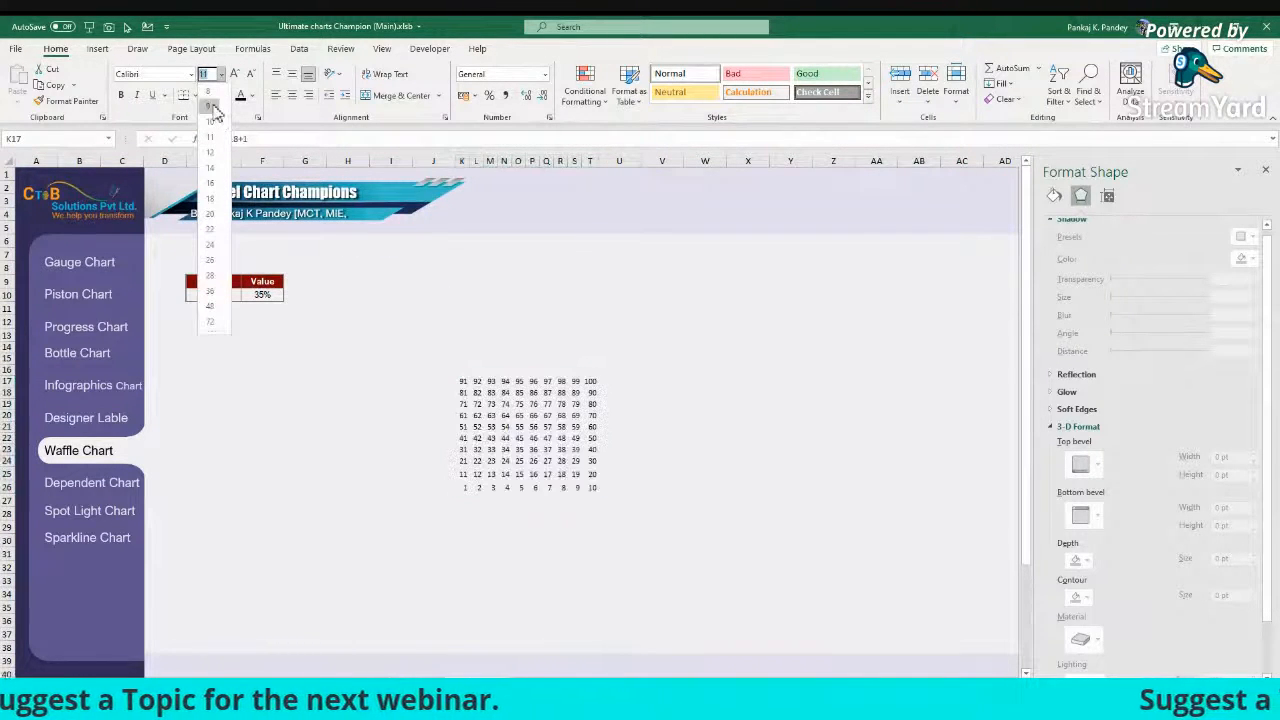
pyautogui.click(213, 95)
pyautogui.moveTo(462, 160); pyautogui.dragTo(591, 160)
# Step: Give grid K17:T26 a light orange font colour and a matching light orange fill to hide the numbers
pyautogui.click(462, 381)
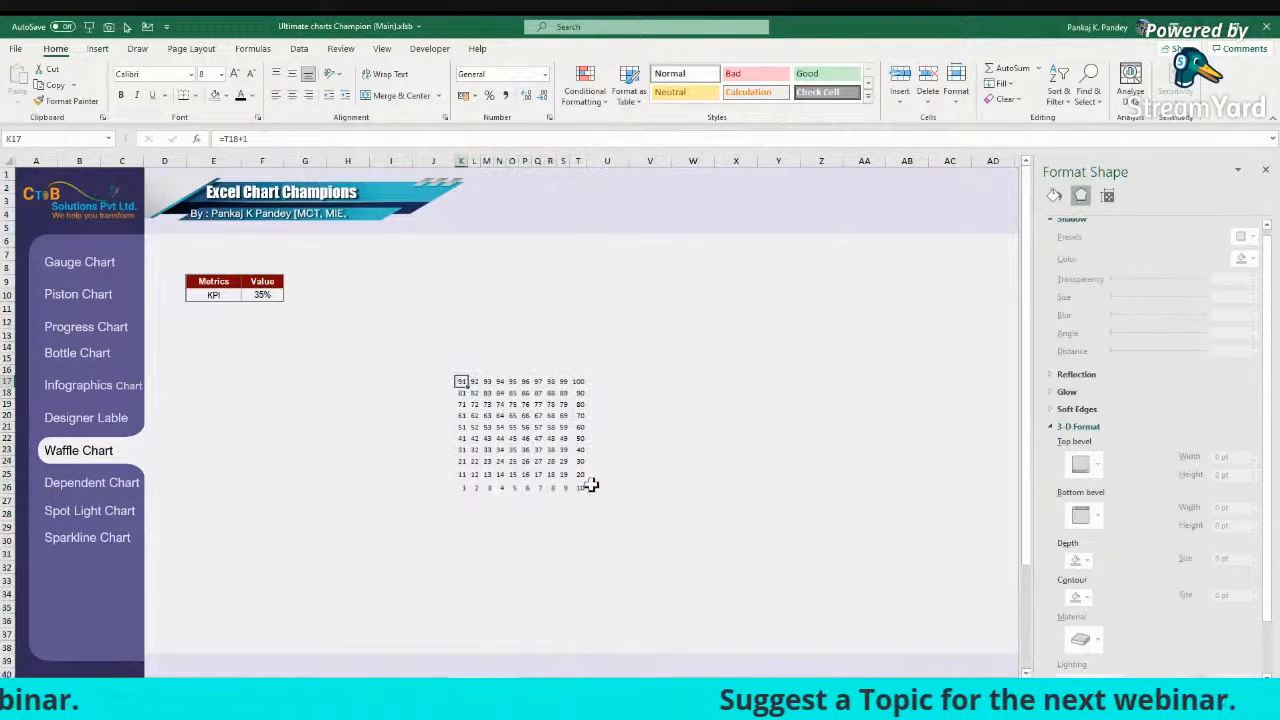
pyautogui.scroll(2, 530, 522)
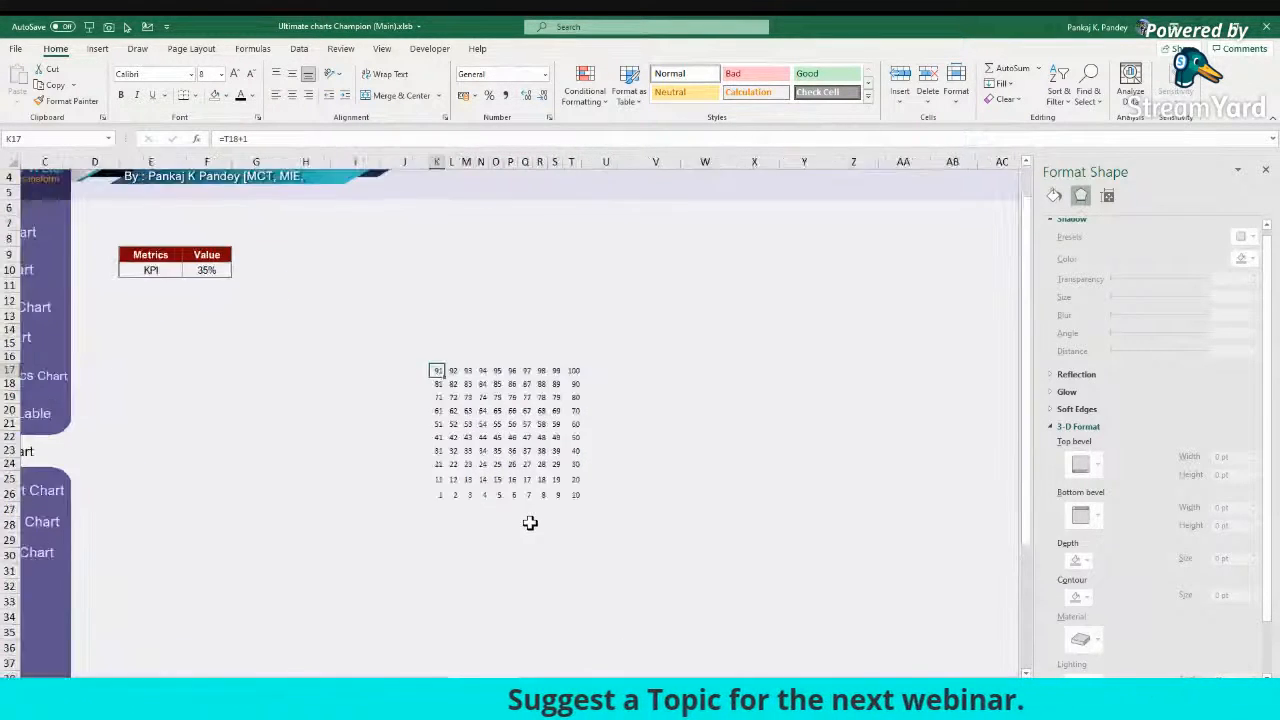
pyautogui.hscroll(-3, 677, 597)
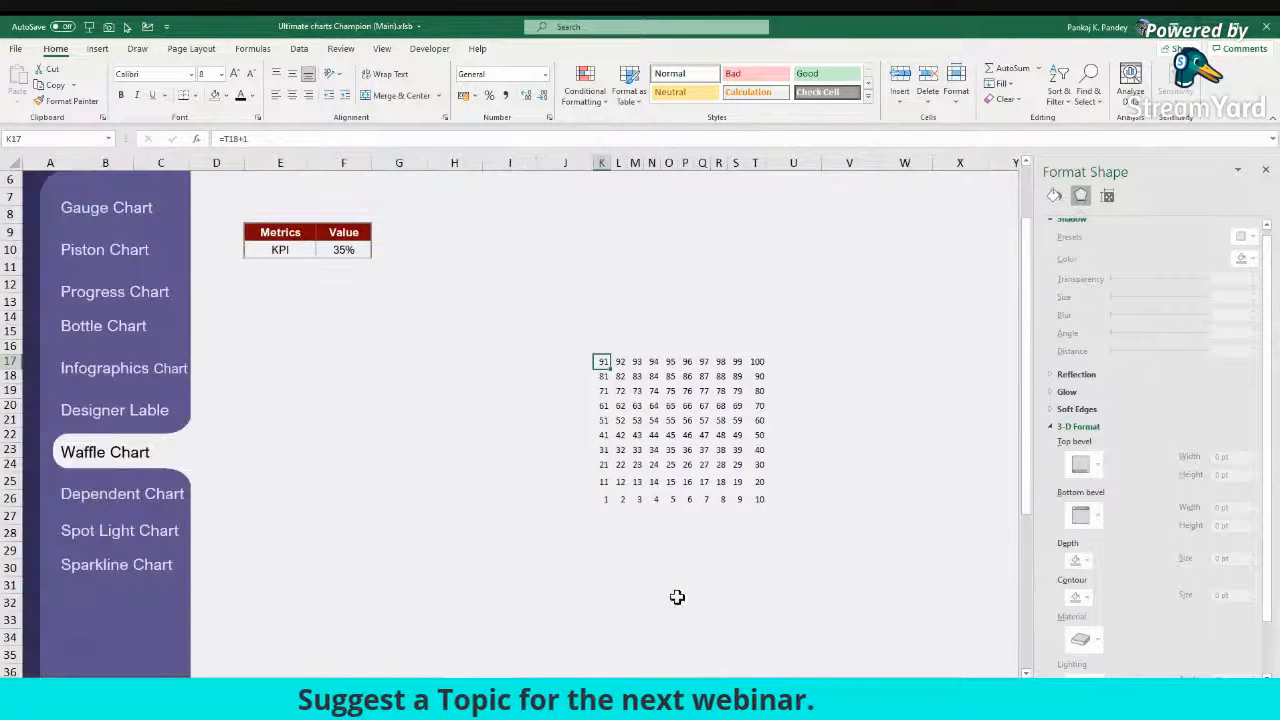
pyautogui.keyDown('shift'); pyautogui.click(757, 500); pyautogui.keyUp('shift')
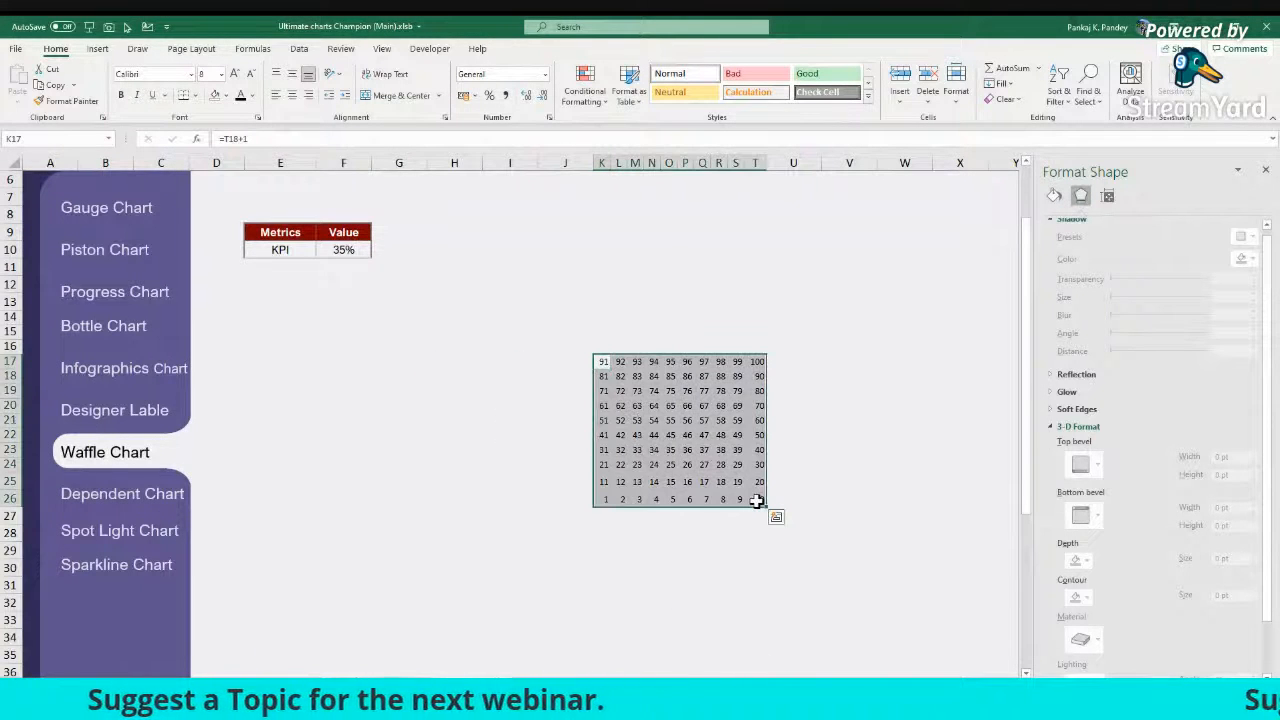
pyautogui.click(254, 95)
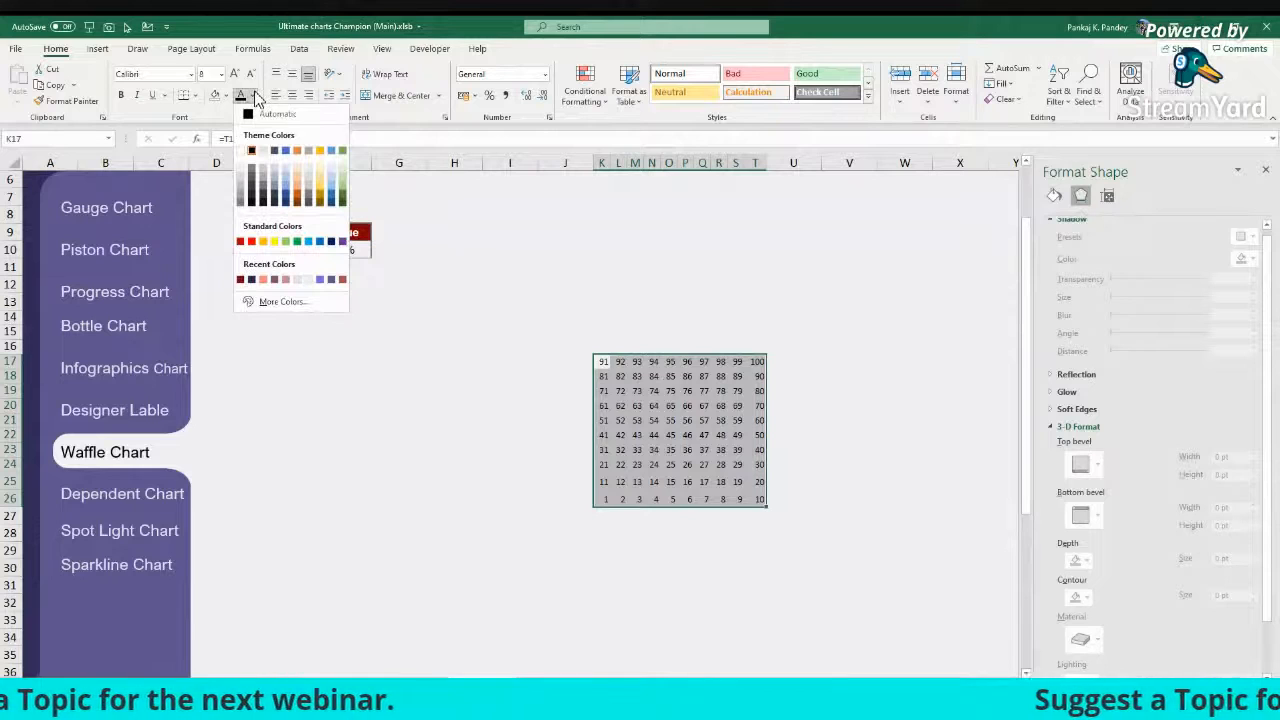
pyautogui.click(302, 175)
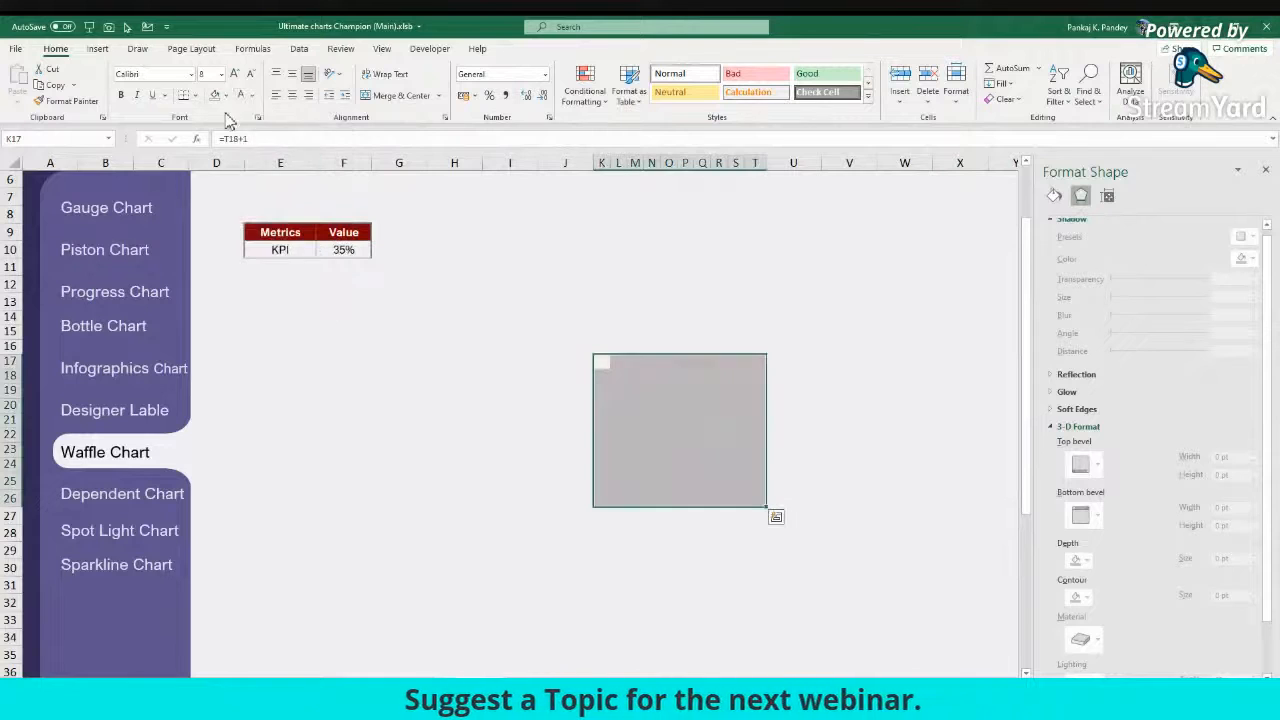
pyautogui.click(226, 96)
pyautogui.click(274, 145)
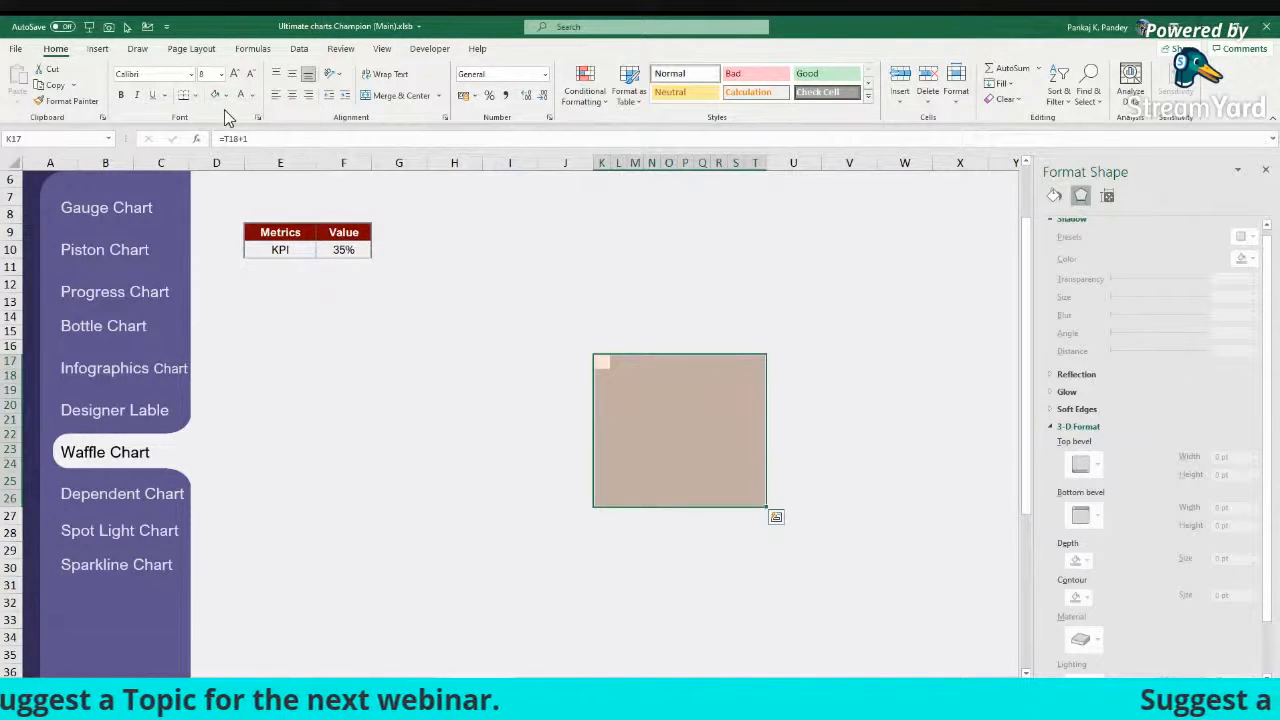
# Step: Apply white outline and inside borders to grid K17:T26 in Format Cells
pyautogui.click(258, 117)
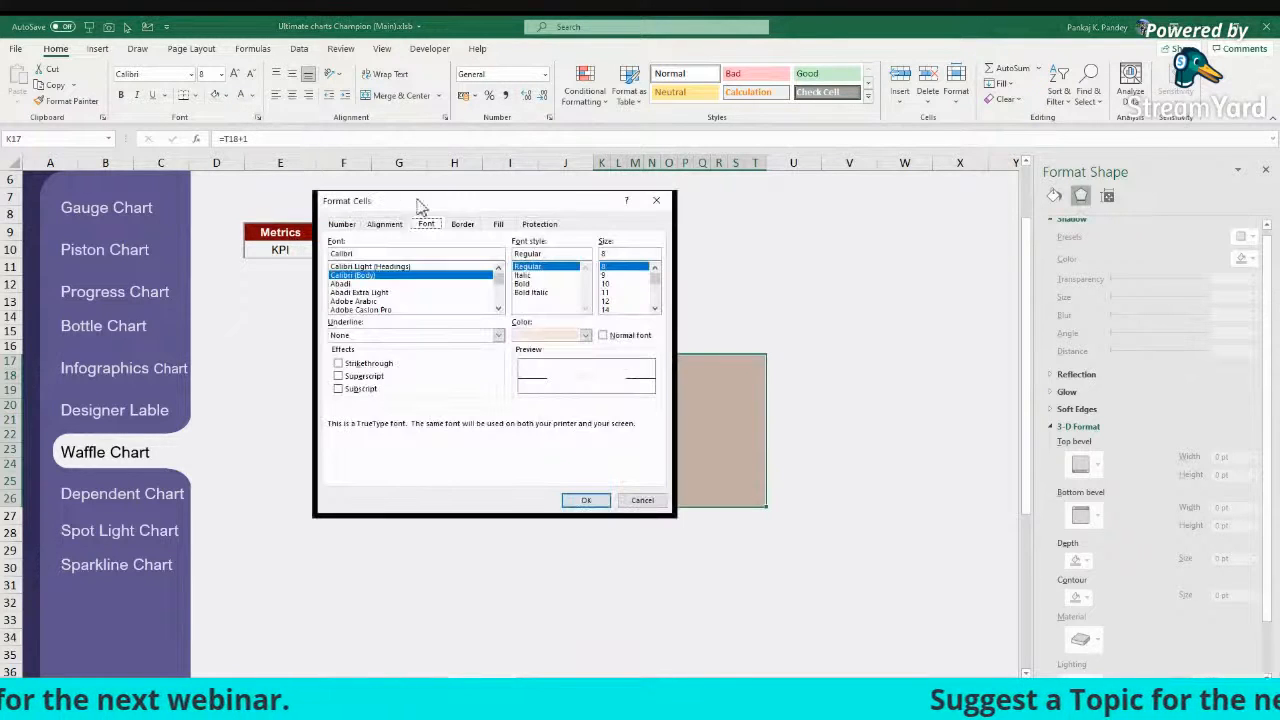
pyautogui.moveTo(390, 200); pyautogui.dragTo(613, 254)
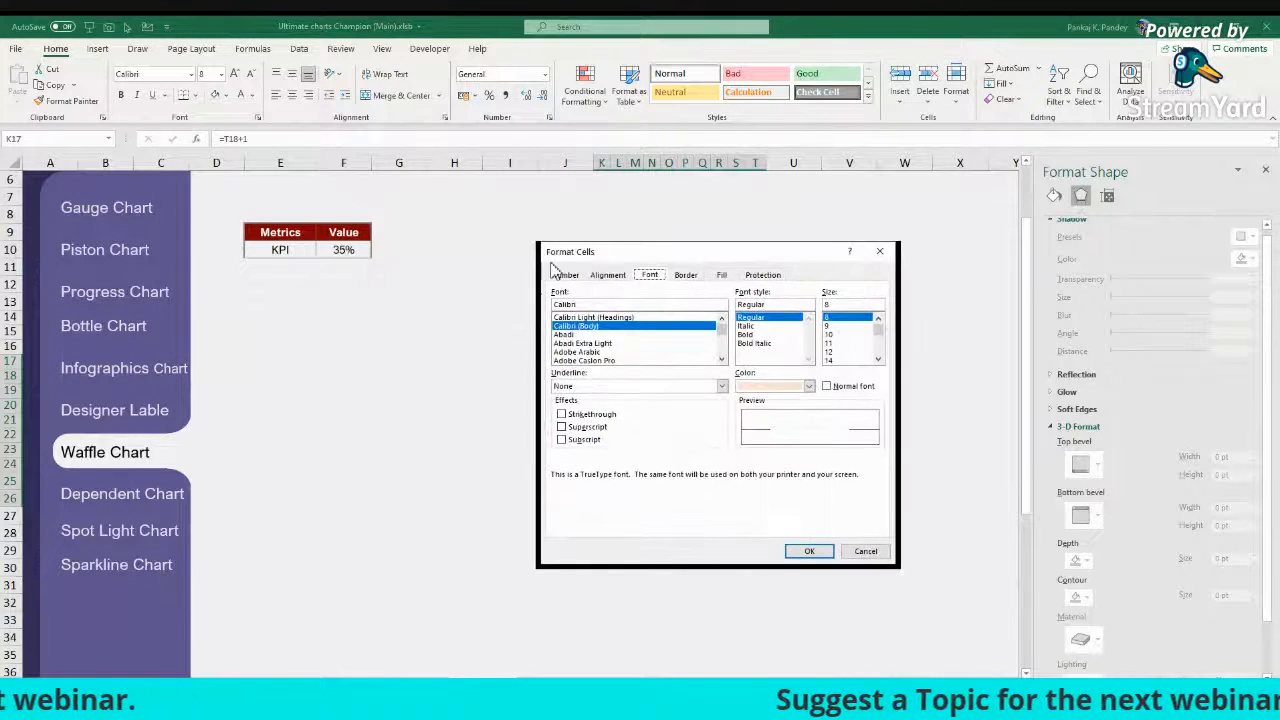
pyautogui.click(685, 274)
pyautogui.click(630, 412)
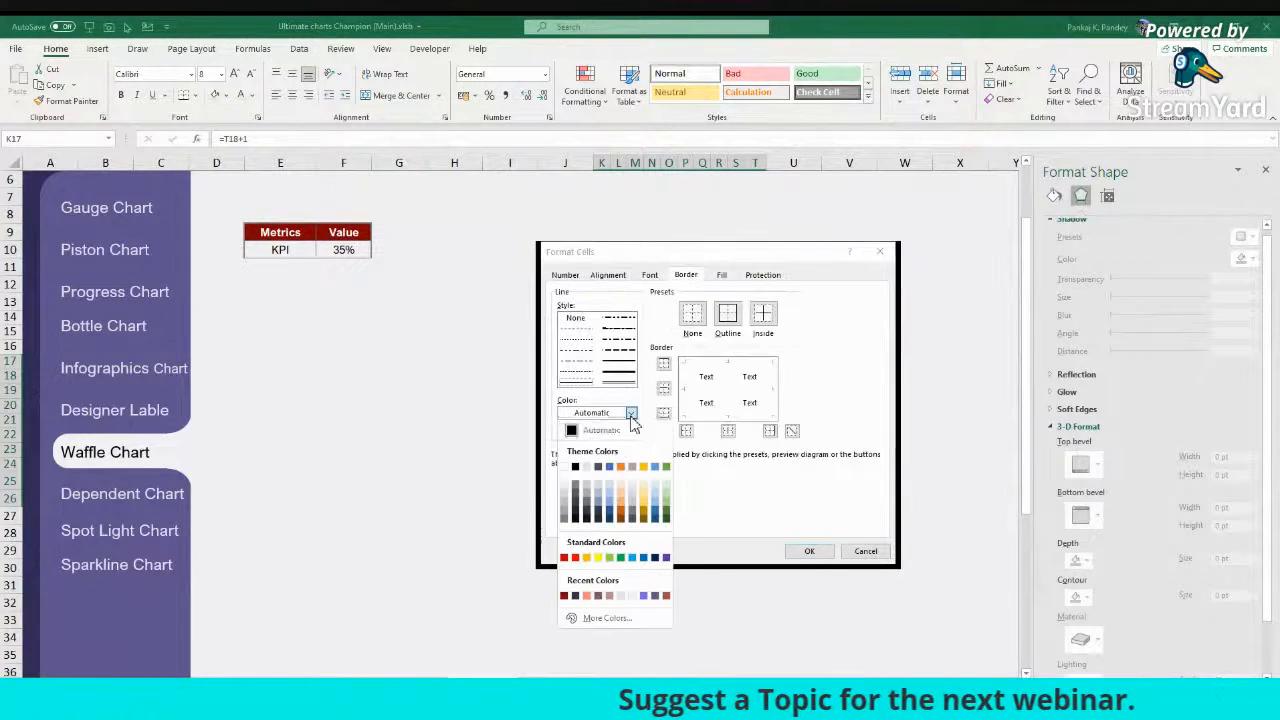
pyautogui.click(563, 472)
pyautogui.click(733, 317)
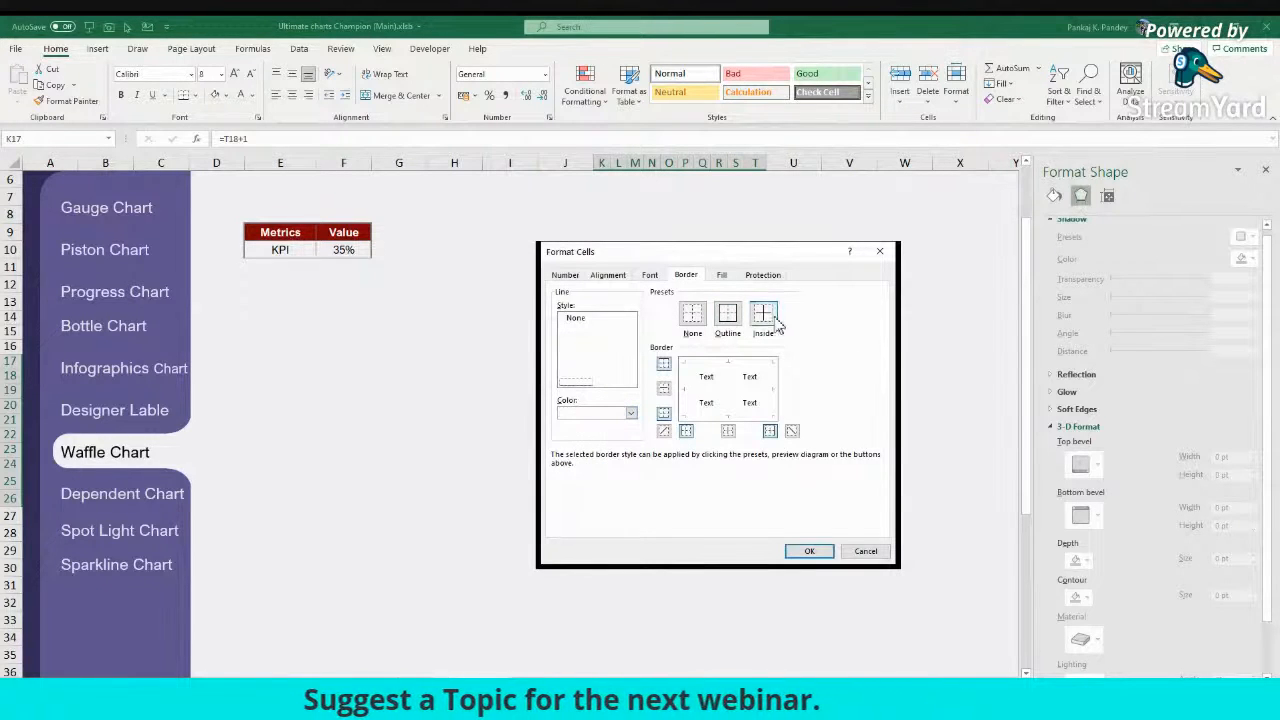
pyautogui.click(810, 552)
pyautogui.click(845, 377)
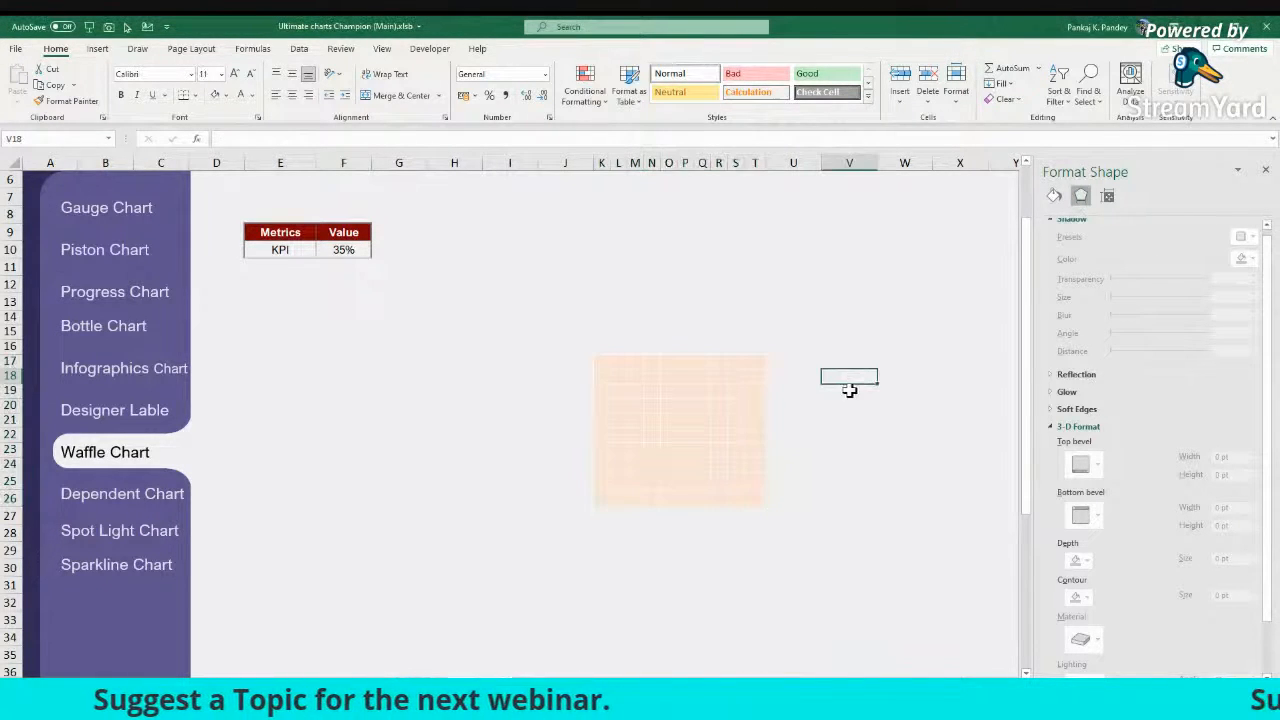
# Step: Narrow column T slightly to match the width of the other grid columns
pyautogui.moveTo(619, 358)
pyautogui.mouseDown()
pyautogui.moveTo(766, 491)
pyautogui.moveTo(754, 500)
pyautogui.mouseUp()
pyautogui.moveTo(764, 163); pyautogui.dragTo(759, 163)
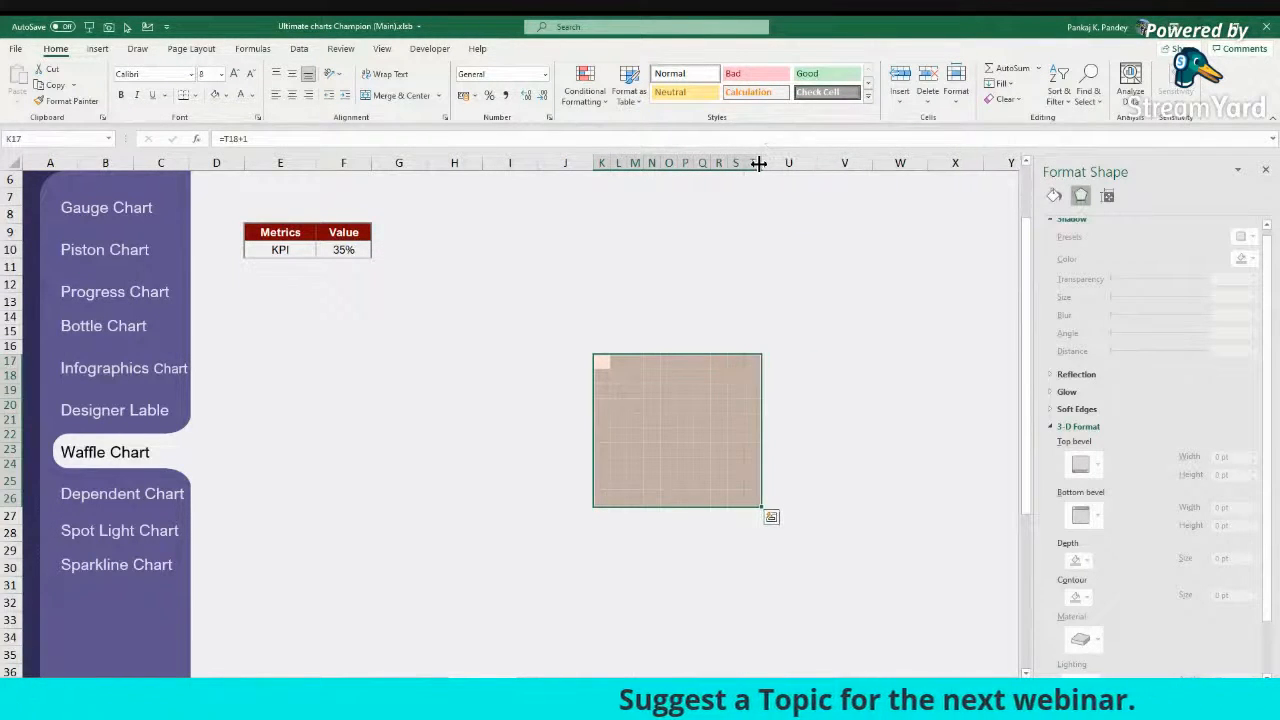
pyautogui.click(730, 391)
# Step: Examine the hidden number formulas in the waffle grid, moving cell by cell from K26 upward
pyautogui.click(602, 499)
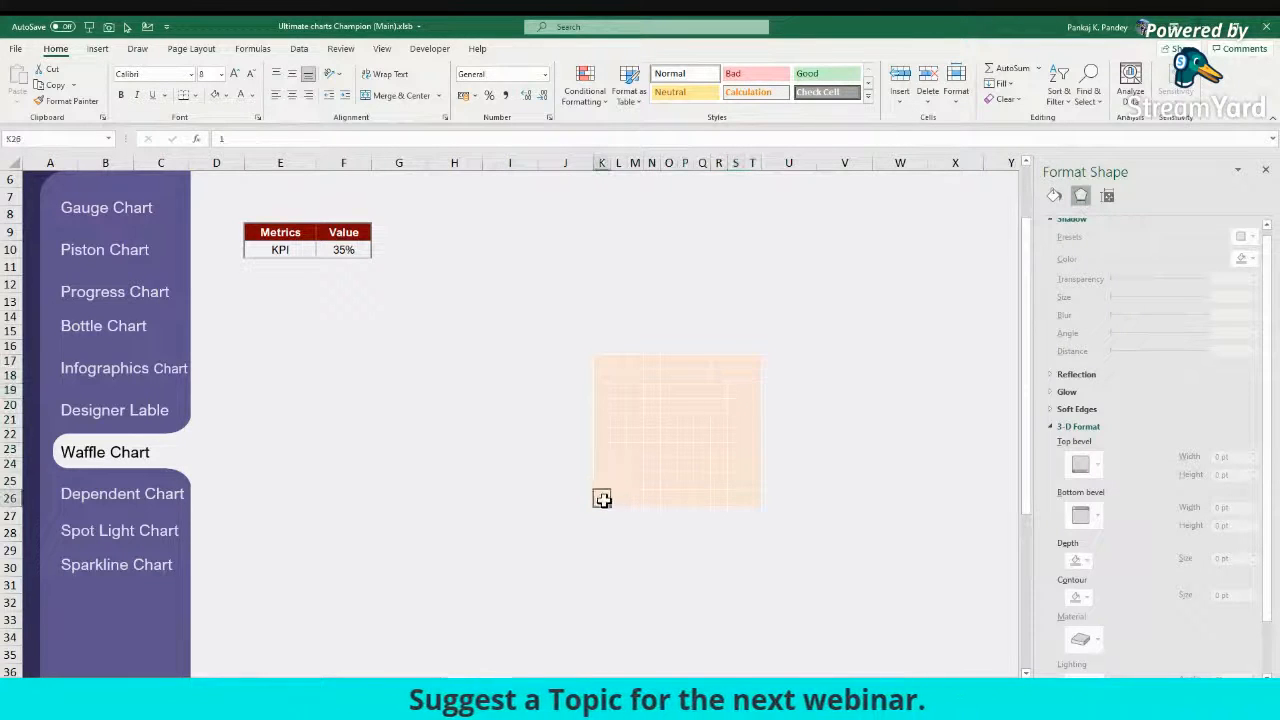
pyautogui.press('Up')
pyautogui.press('Right')
pyautogui.press('Up')
pyautogui.press('Right')
pyautogui.press('Up')
pyautogui.press('Right')
pyautogui.press('Up')
pyautogui.press('Left')
pyautogui.press('Up')
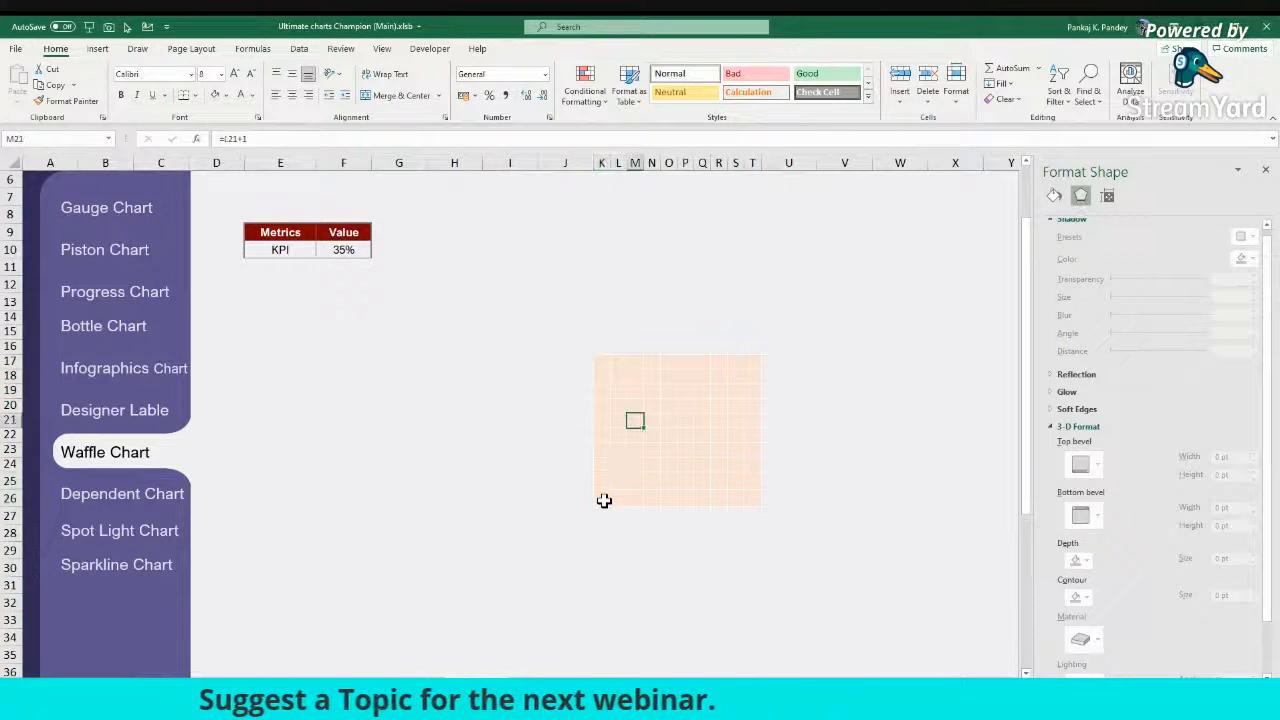
pyautogui.press('Up')
pyautogui.press('Left')
pyautogui.press('Left')
pyautogui.press('Up')
pyautogui.press('Up')
pyautogui.press('Up')
pyautogui.press('Up')
# Step: Convert the formulas in grid K17:T26 to fixed values by pasting them over themselves as values
pyautogui.press('Down')
pyautogui.hotkey('ctrl', 'shift', 'Right')
pyautogui.hotkey('ctrl', 'shift', 'Down')
pyautogui.hotkey('ctrl', 'c')
pyautogui.press('Menu')
pyautogui.press('s')
pyautogui.press('v')
pyautogui.press('Escape')
# Step: Step through the cells of grid K17:T26 to check that they hold plain numbers instead of formulas
pyautogui.press('Down')
pyautogui.press('Right')
pyautogui.press('Down')
pyautogui.press('Right')
pyautogui.press('Down')
pyautogui.press('Right')
pyautogui.press('Down')
pyautogui.press('Right')
pyautogui.press('Down')
pyautogui.press('Right')
pyautogui.press('Down')
pyautogui.press('Right')
pyautogui.press('Down')
pyautogui.press('Right')
pyautogui.press('Down')
pyautogui.press('Right')
pyautogui.press('Down')
pyautogui.press('Up')
pyautogui.press('Right')
pyautogui.press('Up')
pyautogui.press('Up')
pyautogui.press('Up')
pyautogui.press('Up')
pyautogui.press('Up')
pyautogui.press('Up')
pyautogui.press('Left')
pyautogui.press('Up')
pyautogui.press('Left')
pyautogui.press('Up')
pyautogui.press('Left')
pyautogui.press('Left')
pyautogui.press('Down')
pyautogui.press('Left')
pyautogui.press('Left')
pyautogui.press('Down')
pyautogui.press('Left')
pyautogui.press('Down')
pyautogui.press('Left')
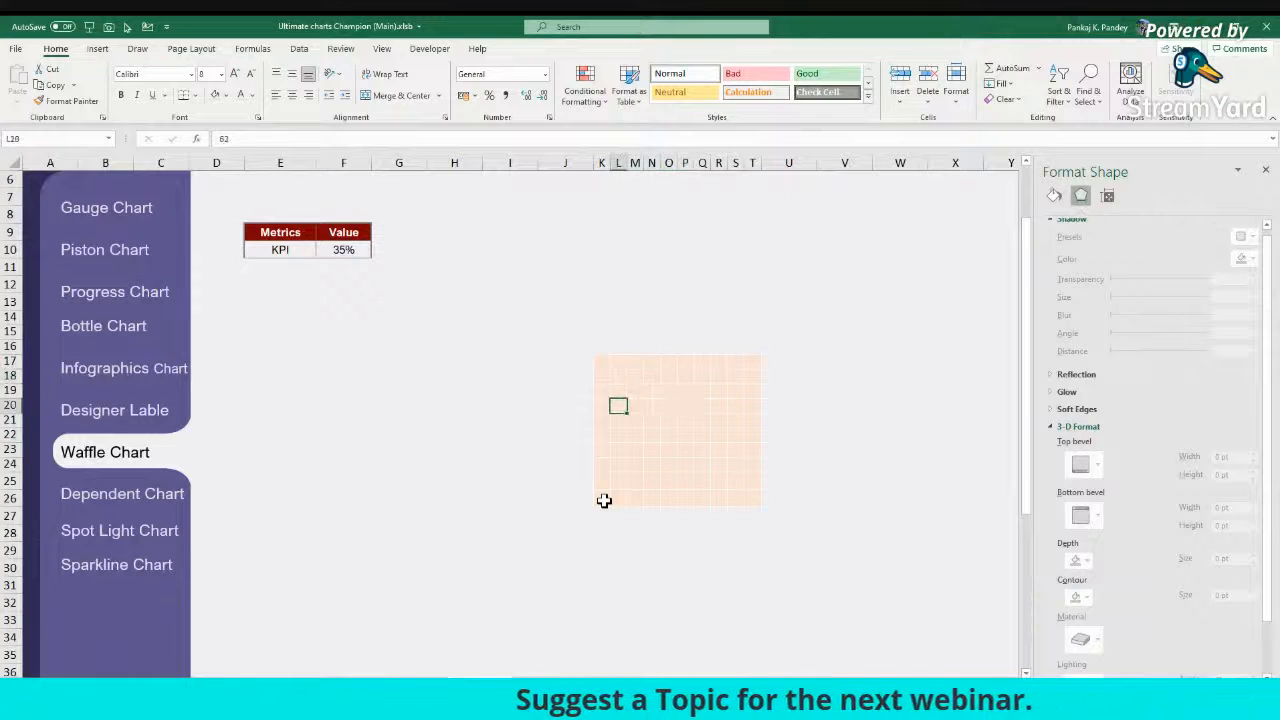
# Step: Add a conditional formatting rule to K17:T26 that fills cells with values up to F10*100 dark brown
pyautogui.moveTo(602, 362); pyautogui.dragTo(746, 506)
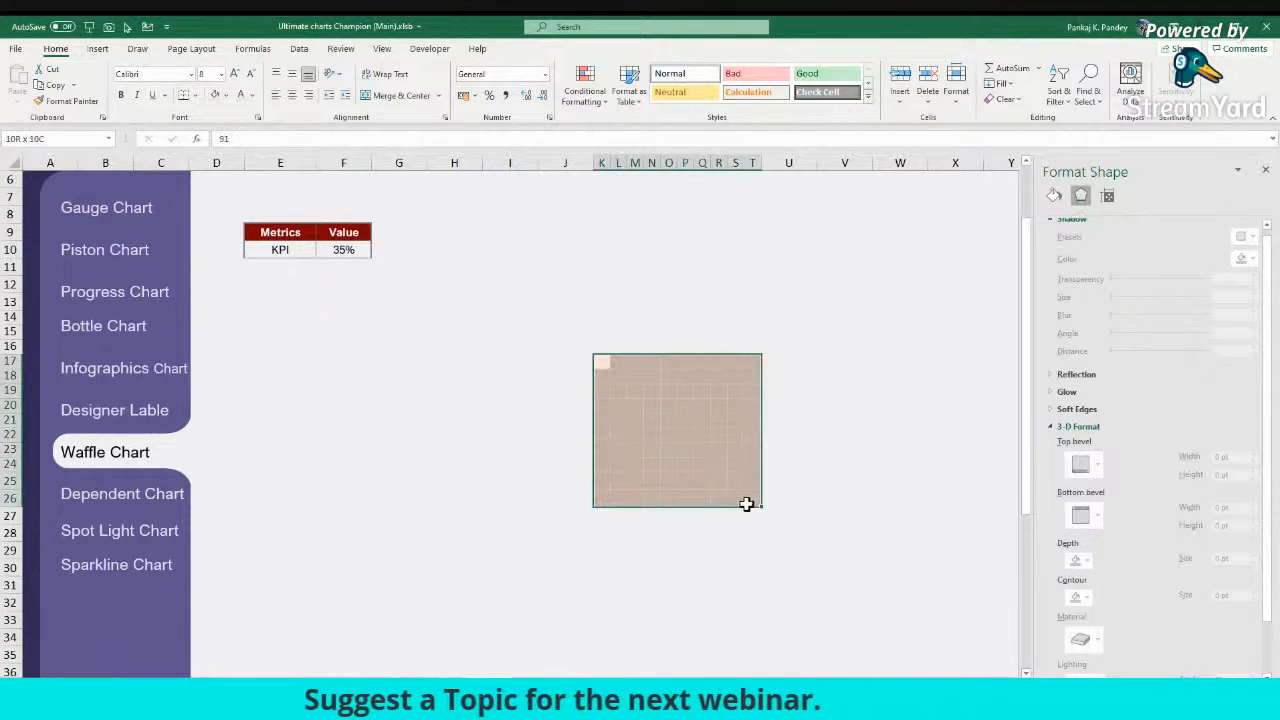
pyautogui.click(585, 88)
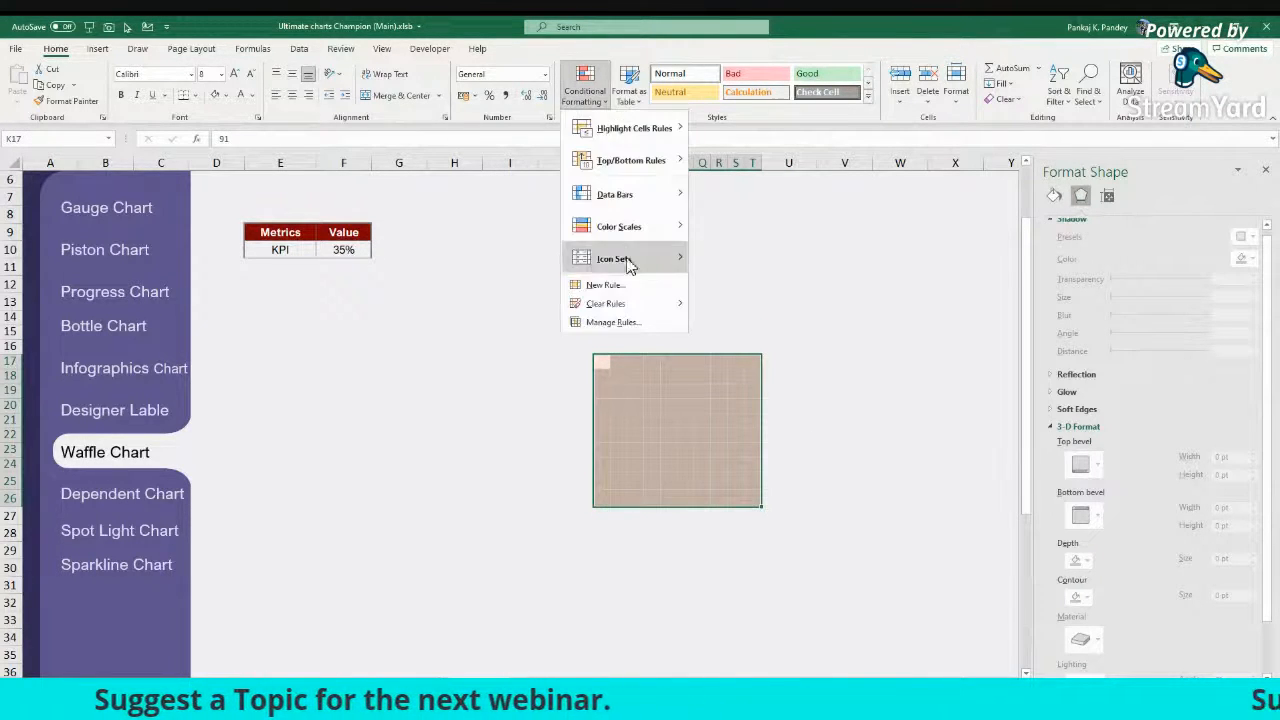
pyautogui.click(607, 286)
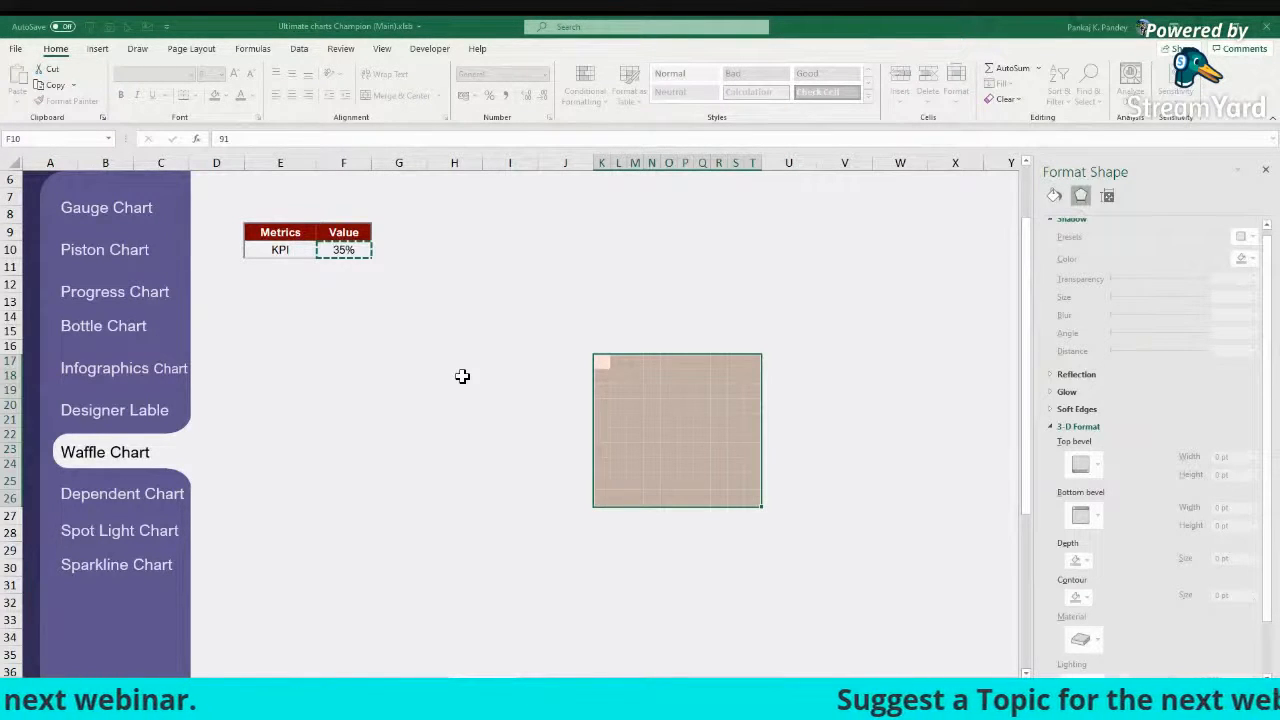
pyautogui.write('*100')
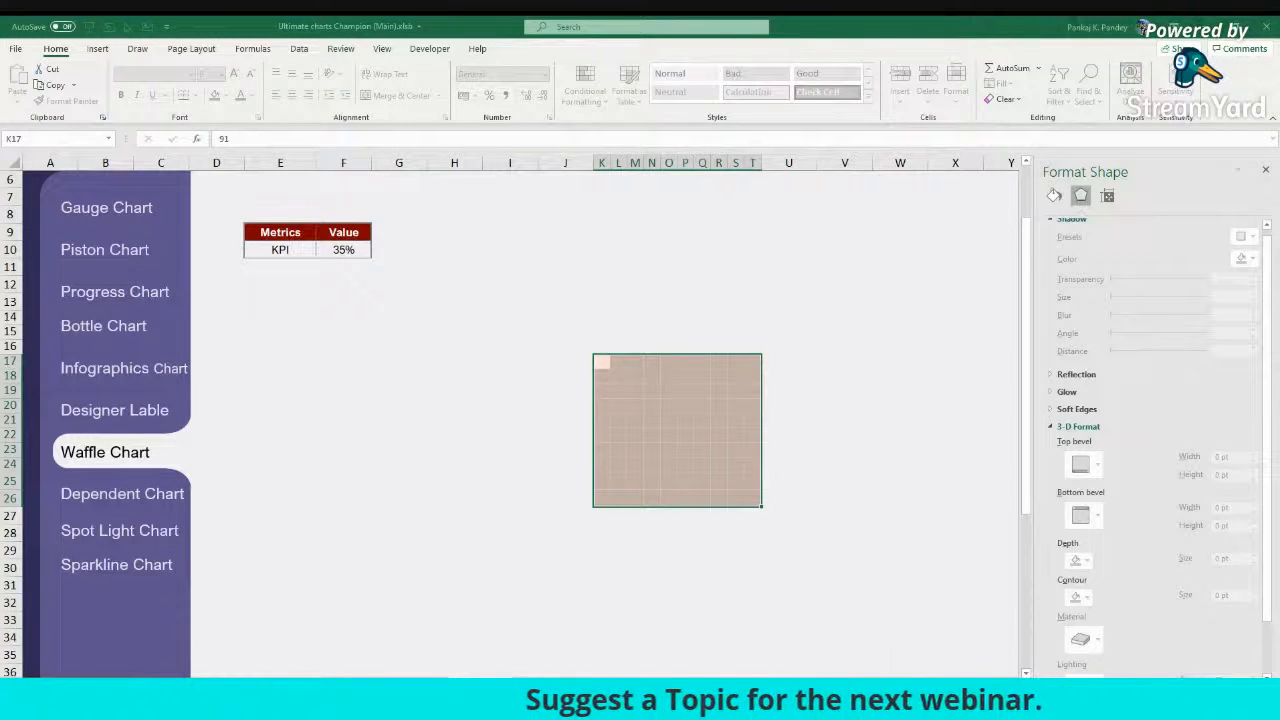
pyautogui.click(808, 566)
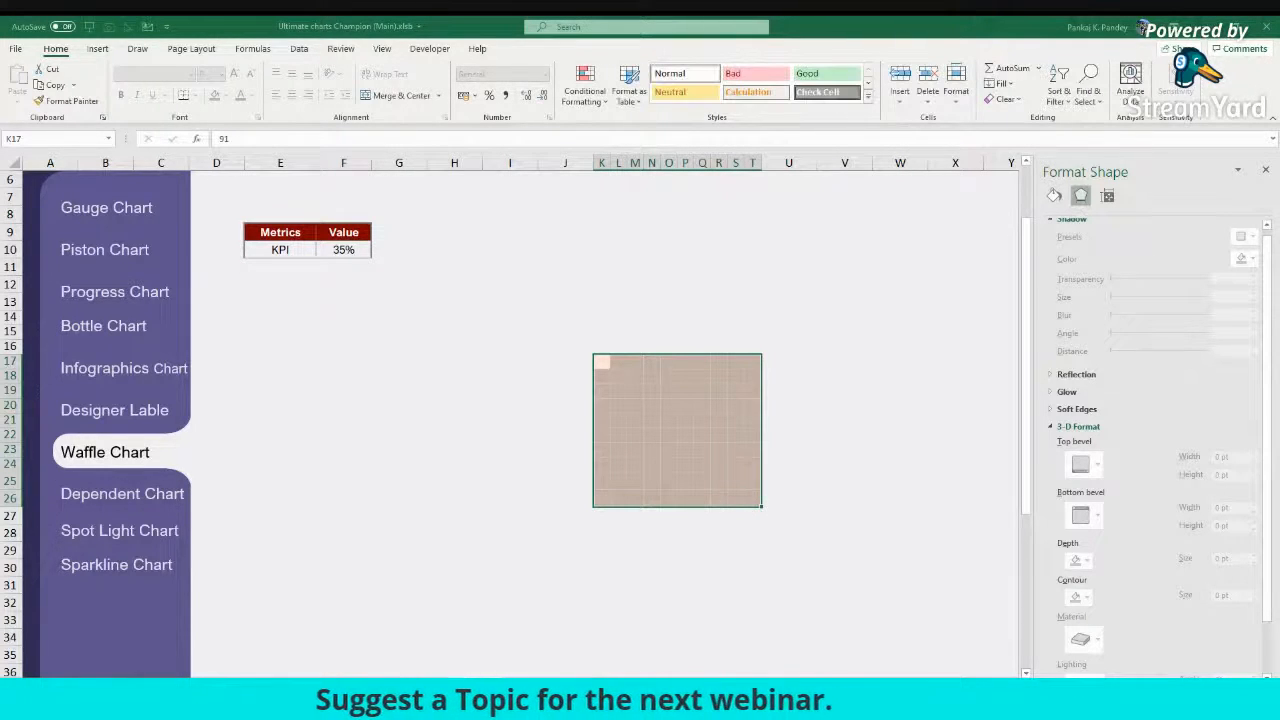
pyautogui.click(805, 450)
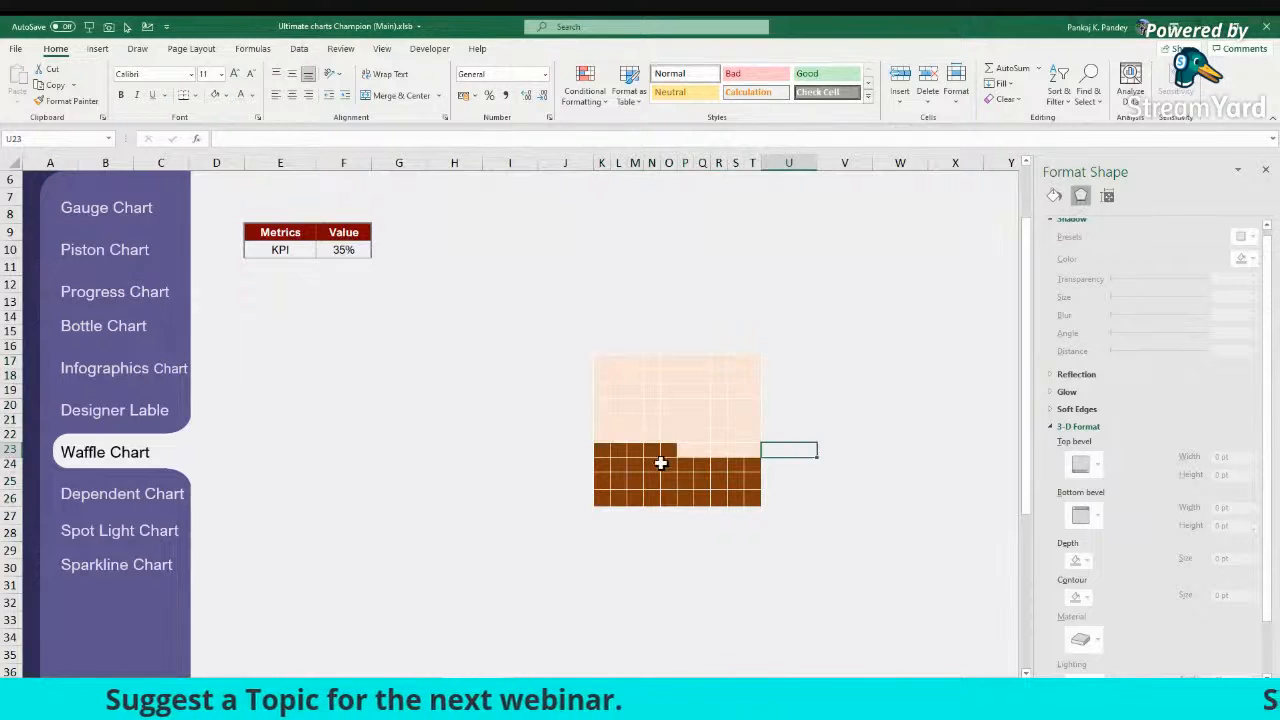
# Step: Check the last brown cell's value against the KPI and inspect the extent of the shaded grid area
pyautogui.click(668, 449)
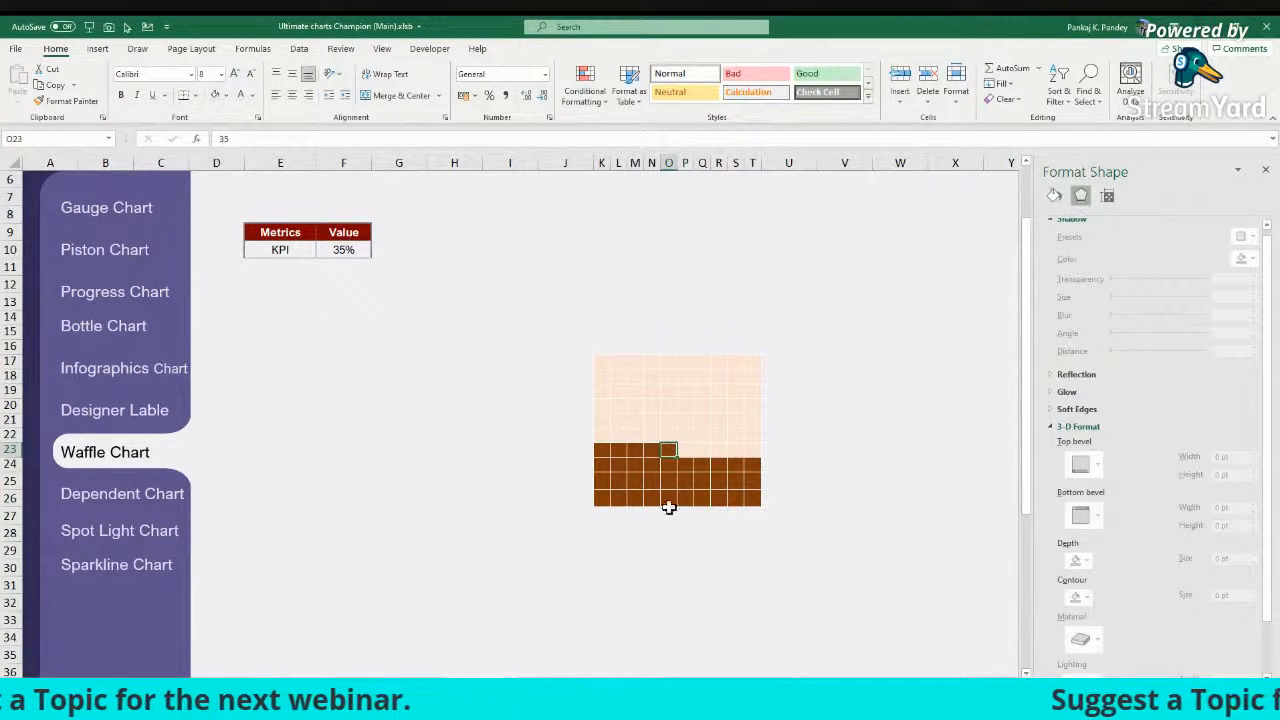
pyautogui.moveTo(600, 449); pyautogui.dragTo(751, 512)
pyautogui.moveTo(600, 362); pyautogui.dragTo(748, 498)
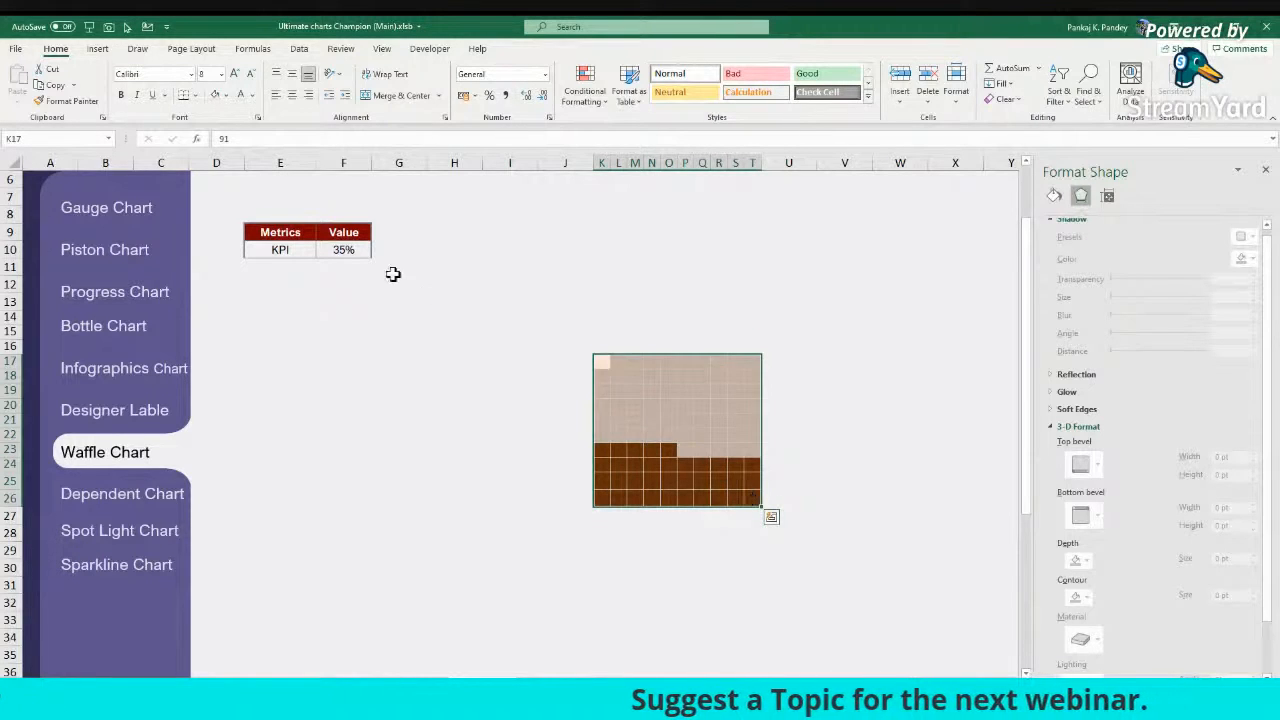
# Step: Test the waffle chart's response by entering 60%, 65% and 64% as the KPI value in F10
pyautogui.click(372, 250)
pyautogui.click(360, 250)
pyautogui.write('60')
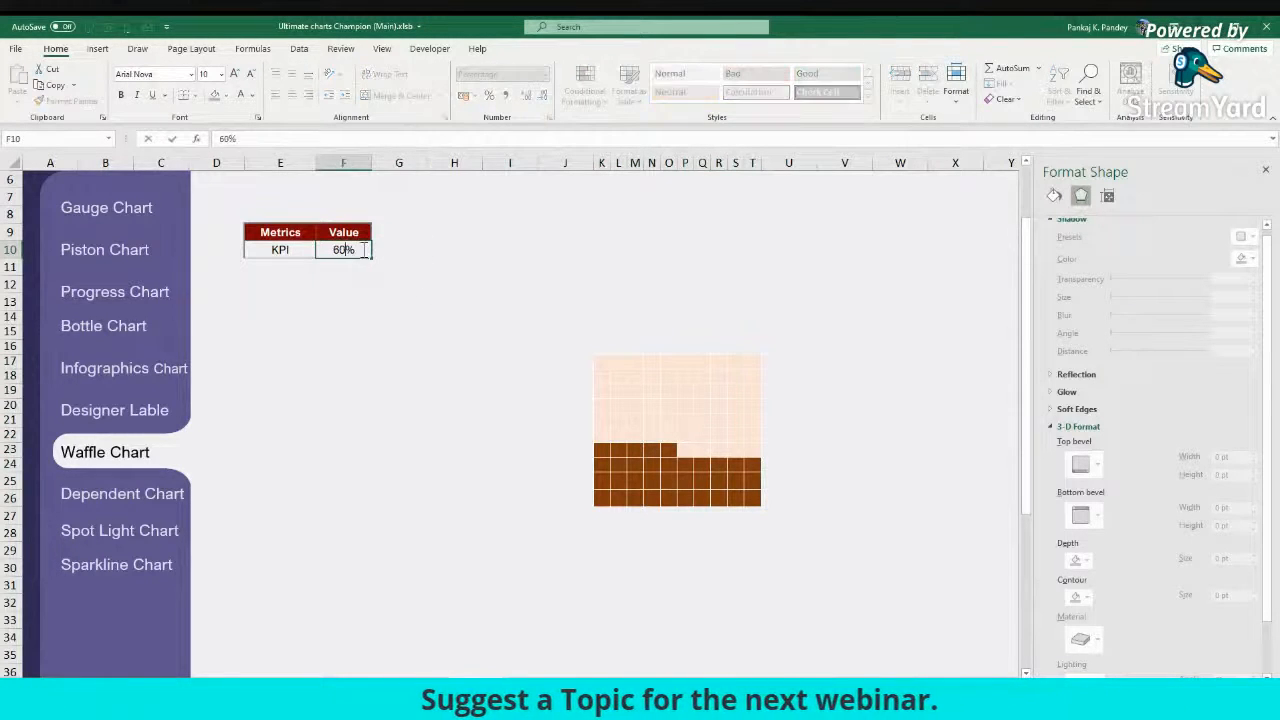
pyautogui.press('Return')
pyautogui.click(360, 250)
pyautogui.write('65')
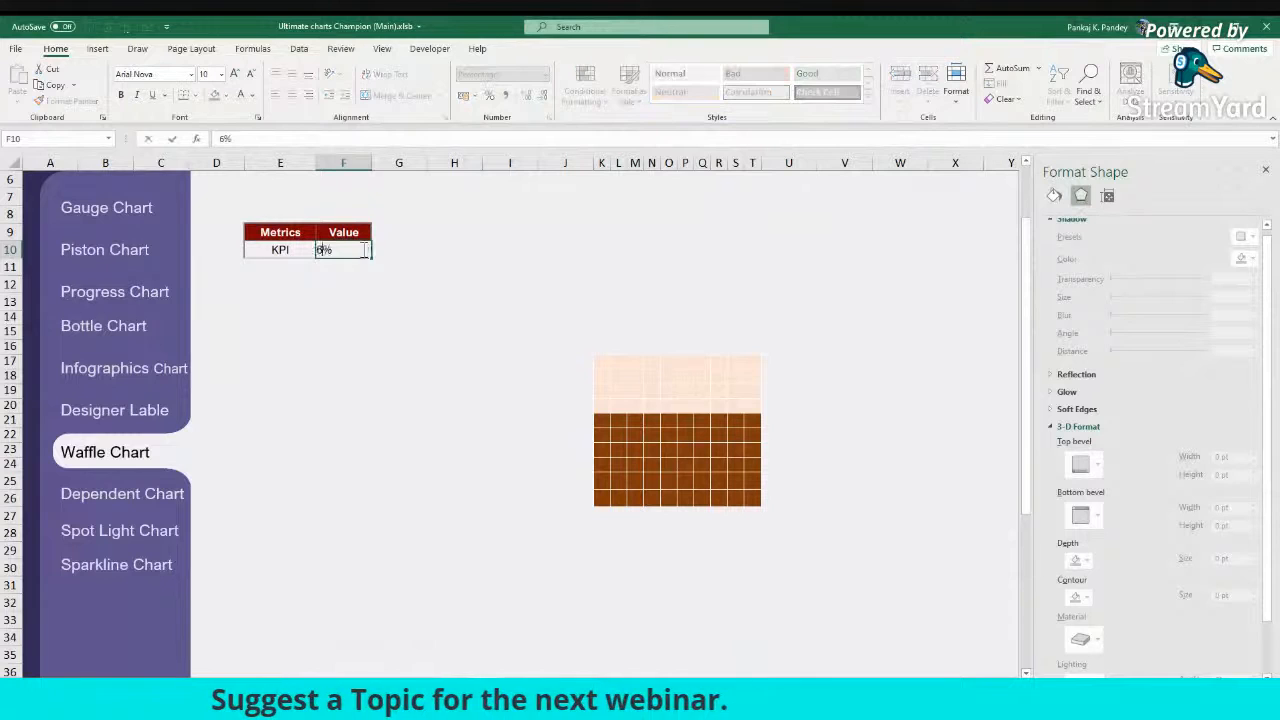
pyautogui.press('Return')
pyautogui.write('64')
pyautogui.press('Return')
# Step: Set the KPI value in F10 to 23%
pyautogui.click(360, 250)
pyautogui.write('23')
pyautogui.press('Return')
pyautogui.click(362, 250)
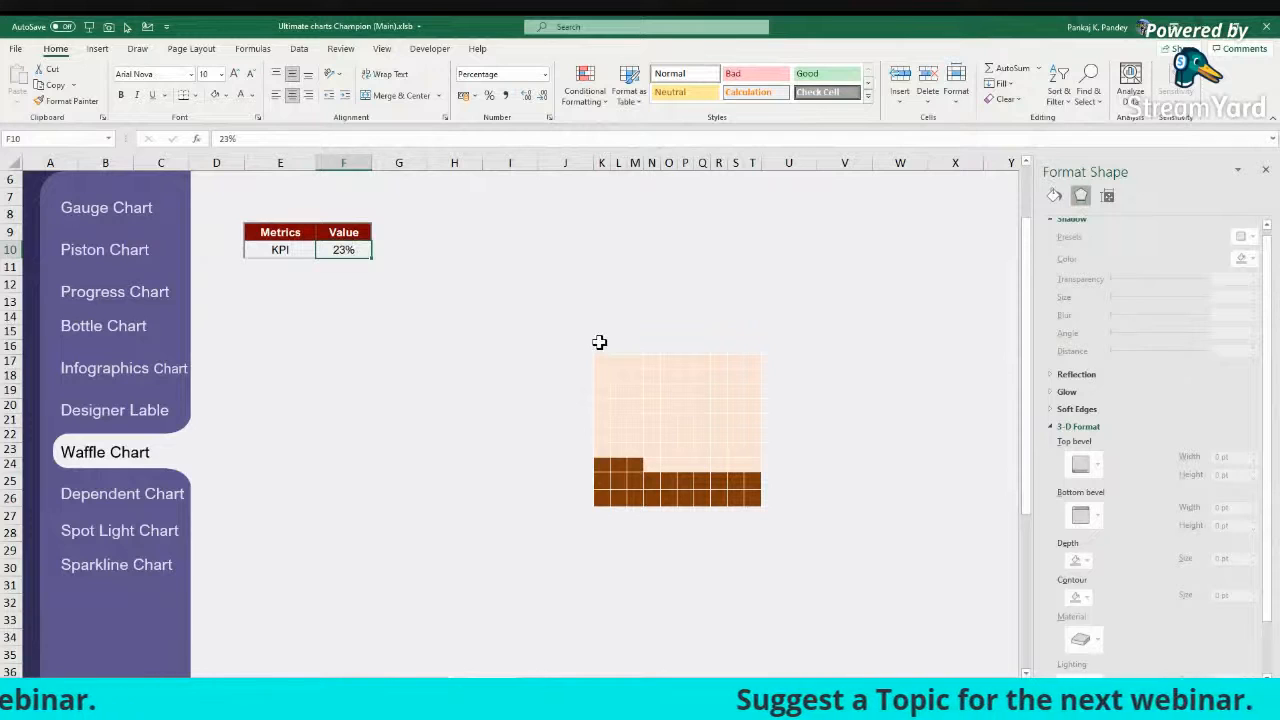
# Step: Set the font colour of K15:T16, directly above the waffle grid, to light orange
pyautogui.moveTo(600, 332); pyautogui.dragTo(752, 345)
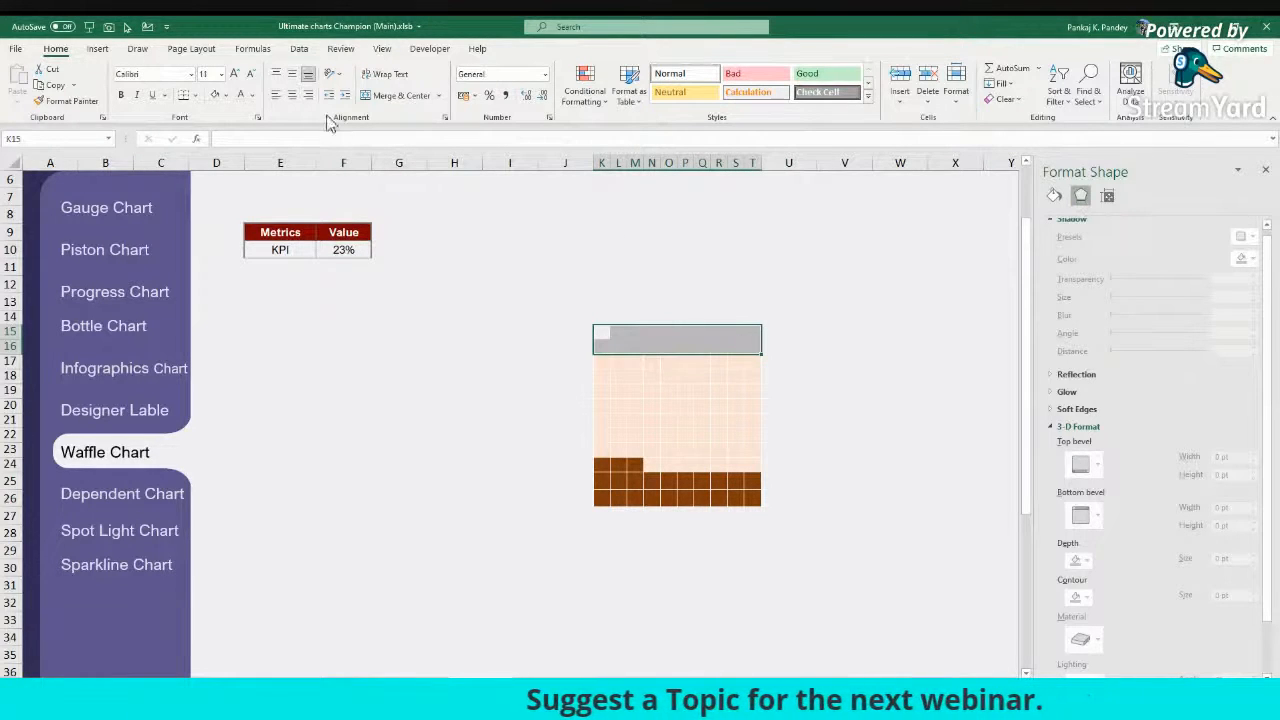
pyautogui.click(252, 95)
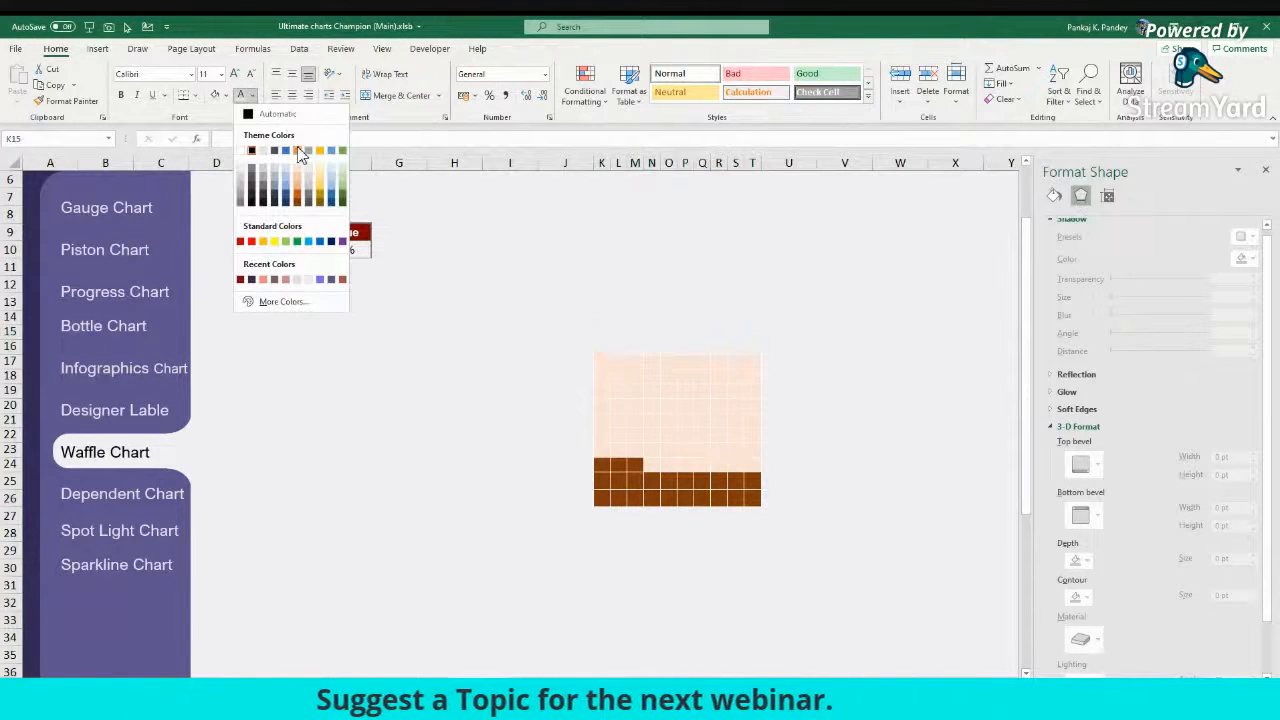
pyautogui.click(298, 168)
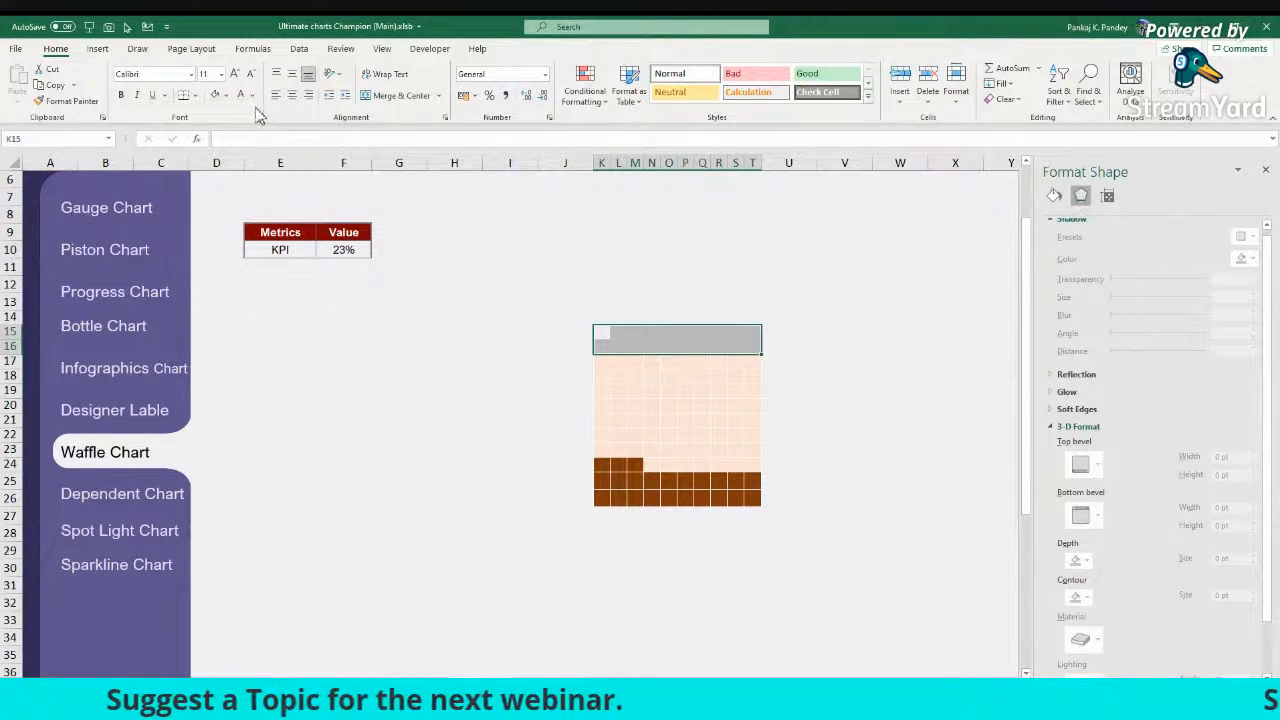
# Step: Fill K15:T16 above the waffle grid with light orange and set its font colour to dark orange-brown
pyautogui.click(225, 95)
pyautogui.click(276, 168)
pyautogui.click(252, 95)
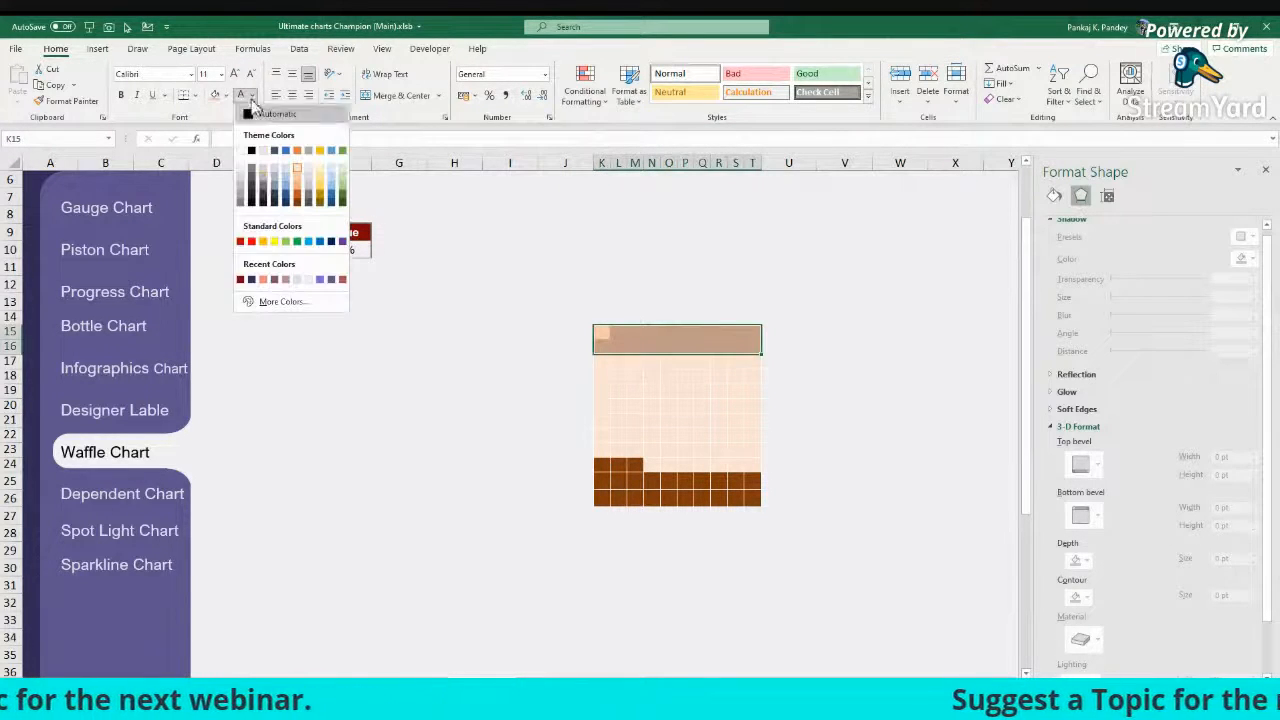
pyautogui.click(297, 206)
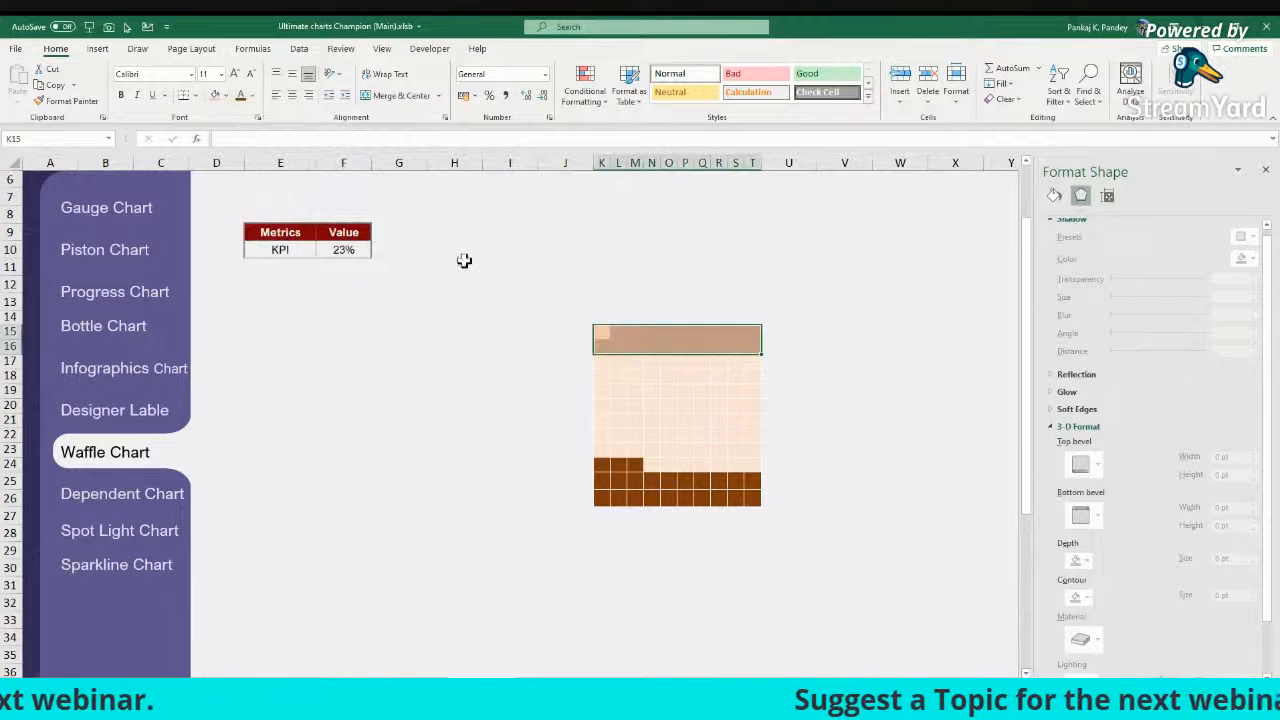
# Step: Merge and centre K15:T16 and enter the header text KPI PERFORMANCE
pyautogui.click(407, 100)
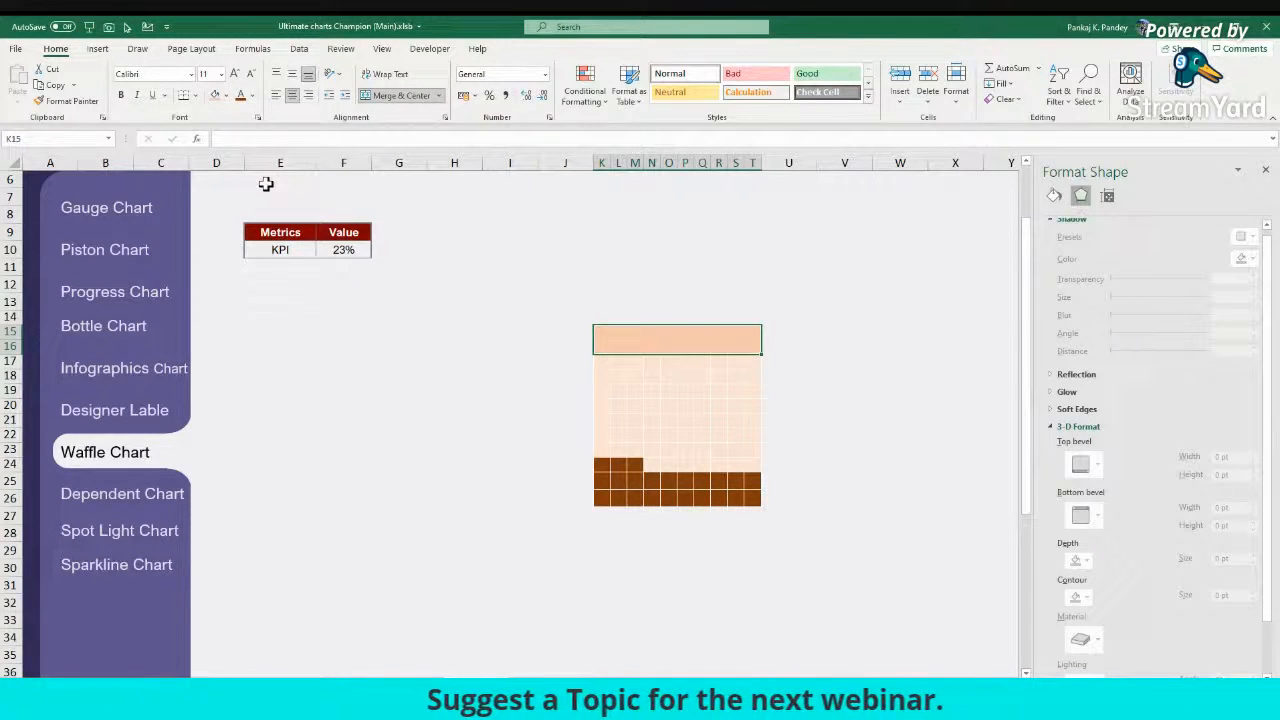
pyautogui.write('KPI PER')
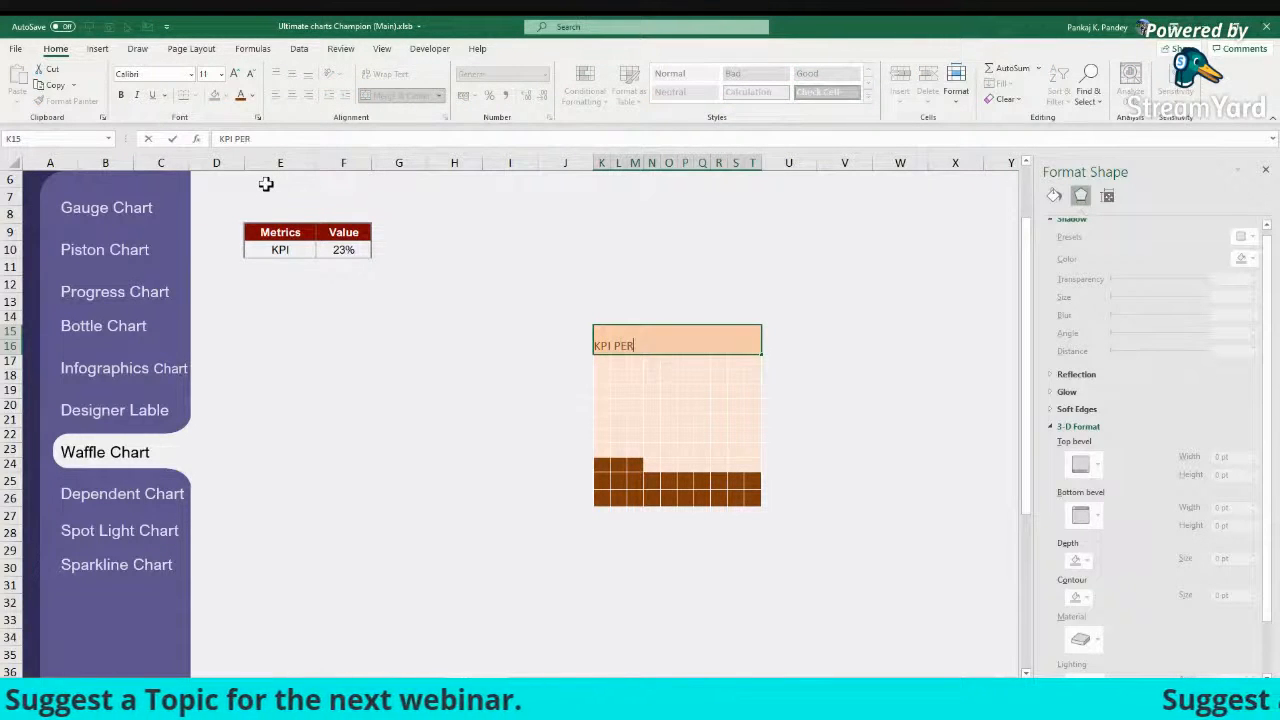
pyautogui.write('FORMANCE')
pyautogui.hotkey('ctrl', 'Return')
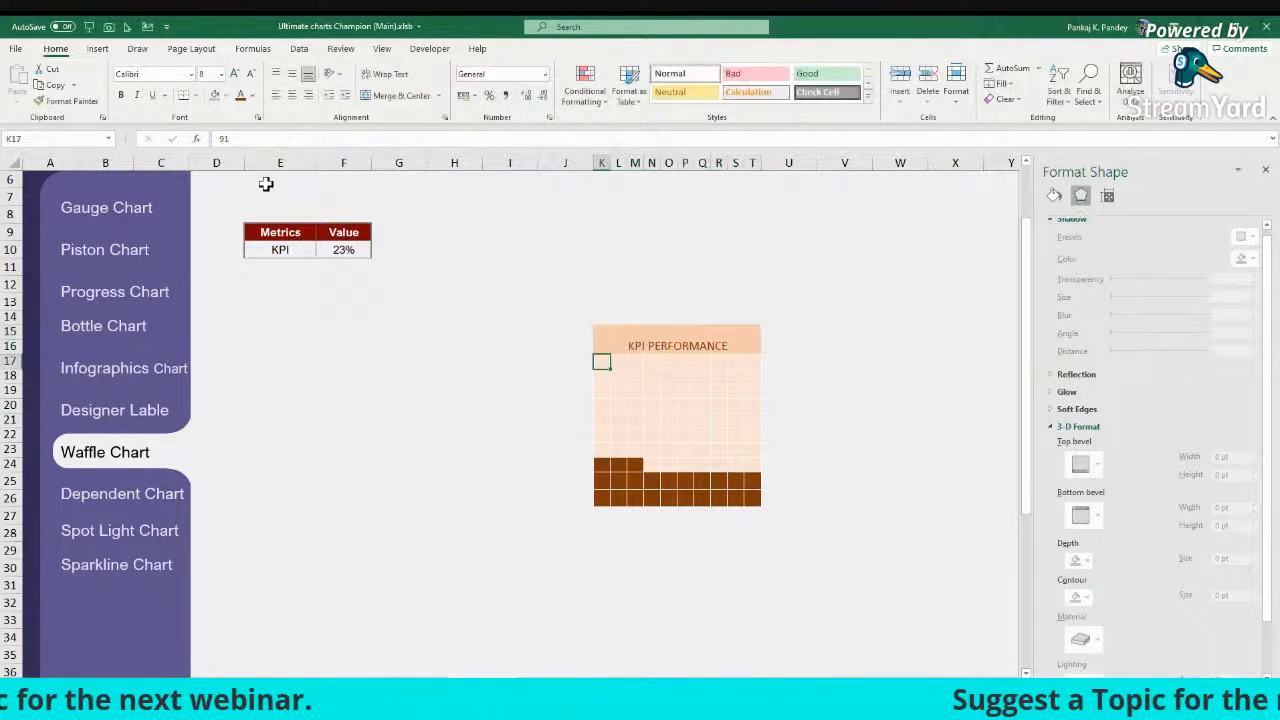
# Step: Format the KPI PERFORMANCE header above the grid in Impact at size 18
pyautogui.click(191, 74)
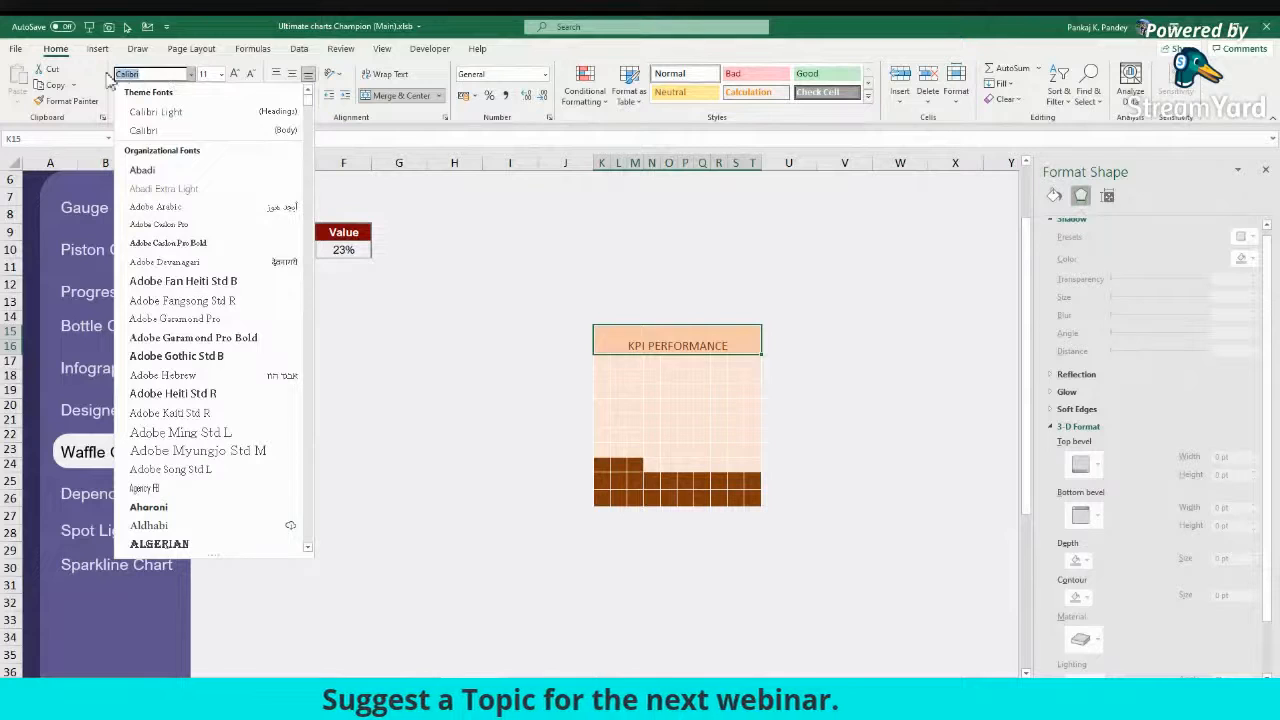
pyautogui.write('Impact')
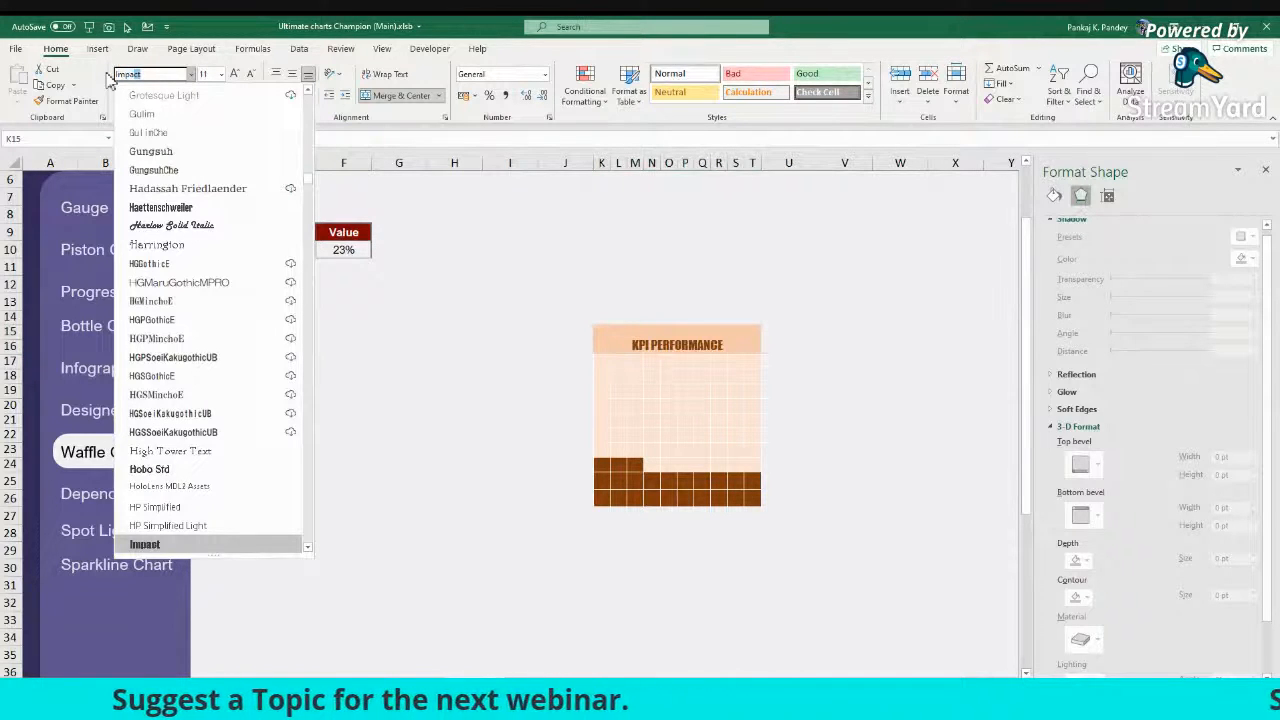
pyautogui.click(145, 544)
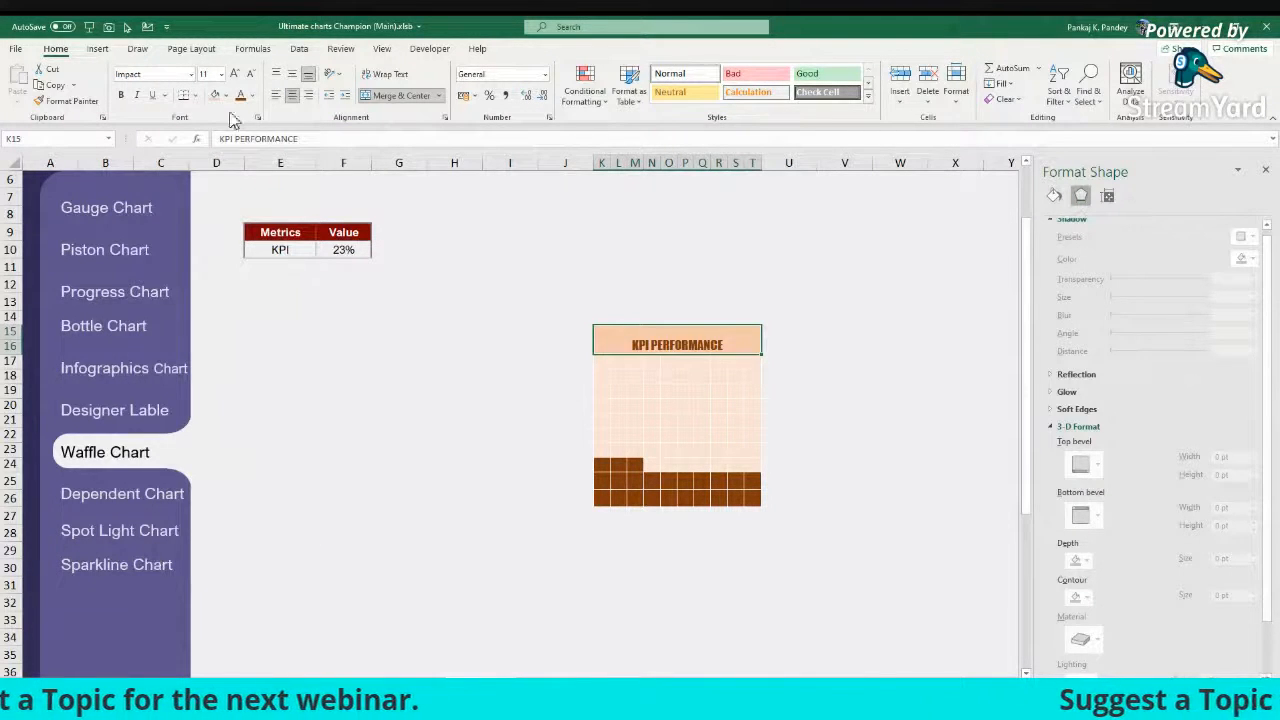
pyautogui.click(221, 74)
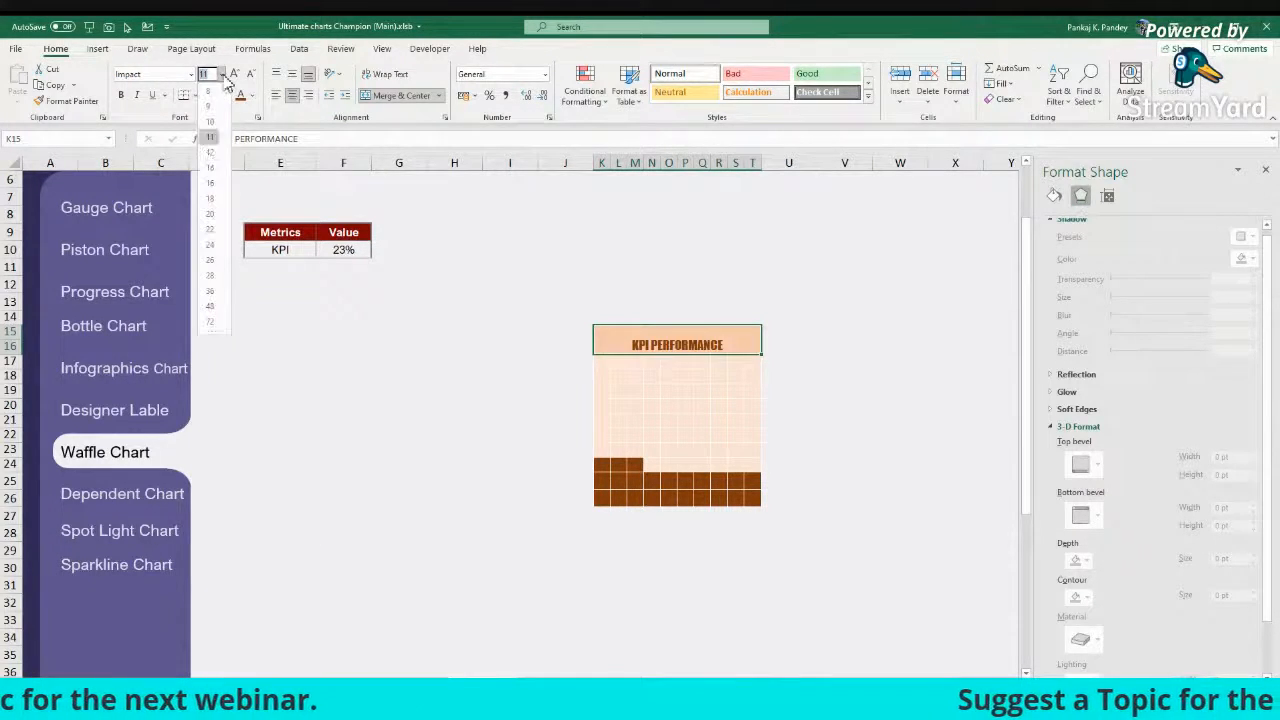
pyautogui.click(213, 199)
# Step: Copy the formatted header to K27:T28, directly below the waffle grid, and reselect the original header
pyautogui.hotkey('ctrl', 'c')
pyautogui.click(611, 521)
pyautogui.hotkey('ctrl', 'v')
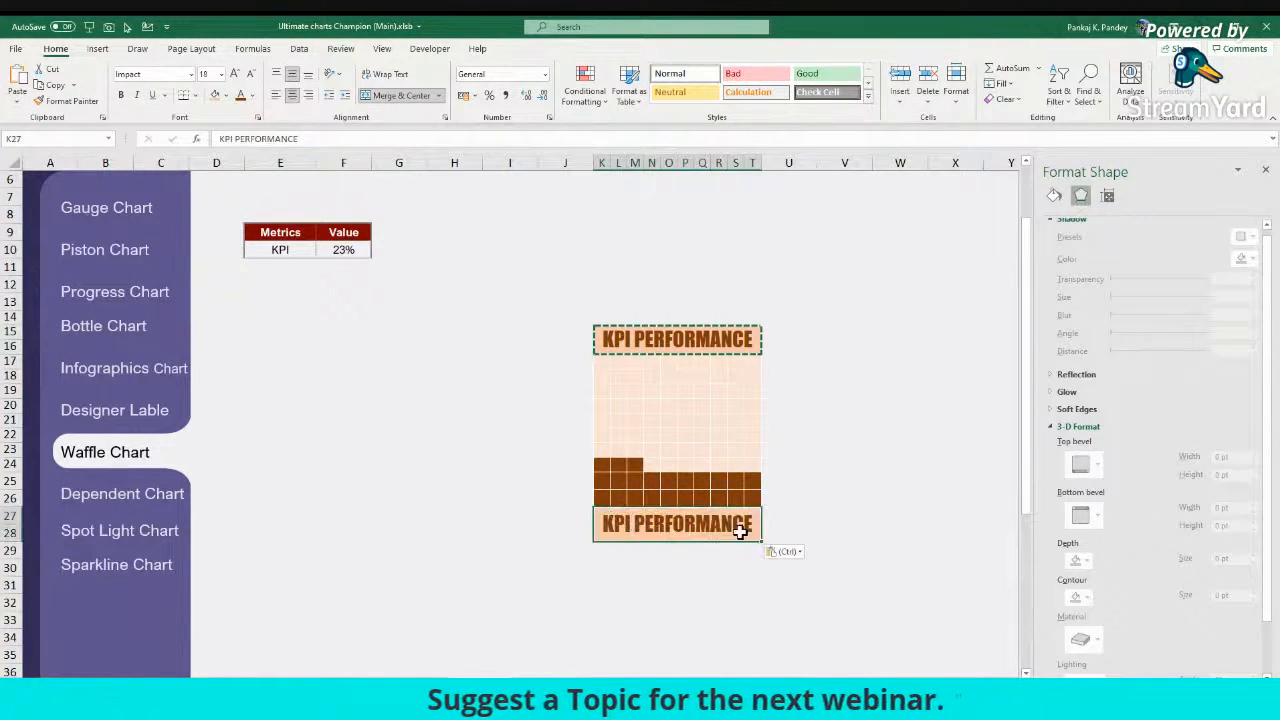
pyautogui.click(844, 405)
pyautogui.click(730, 341)
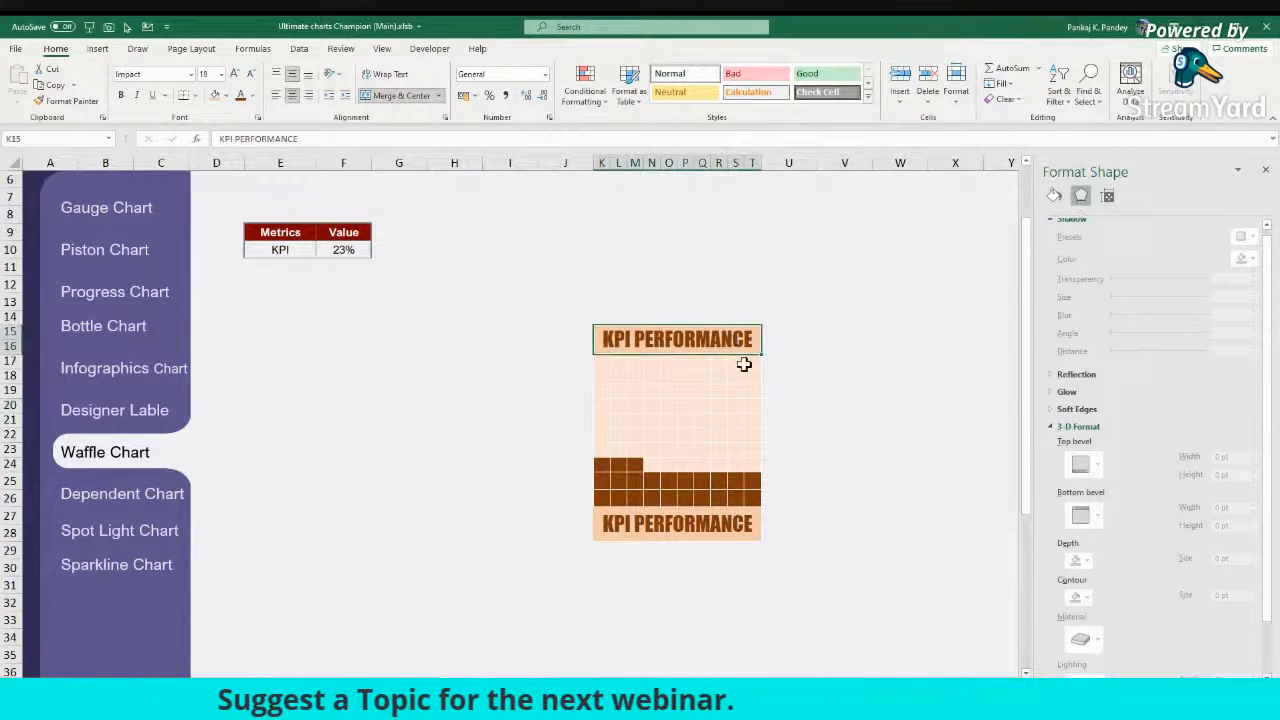